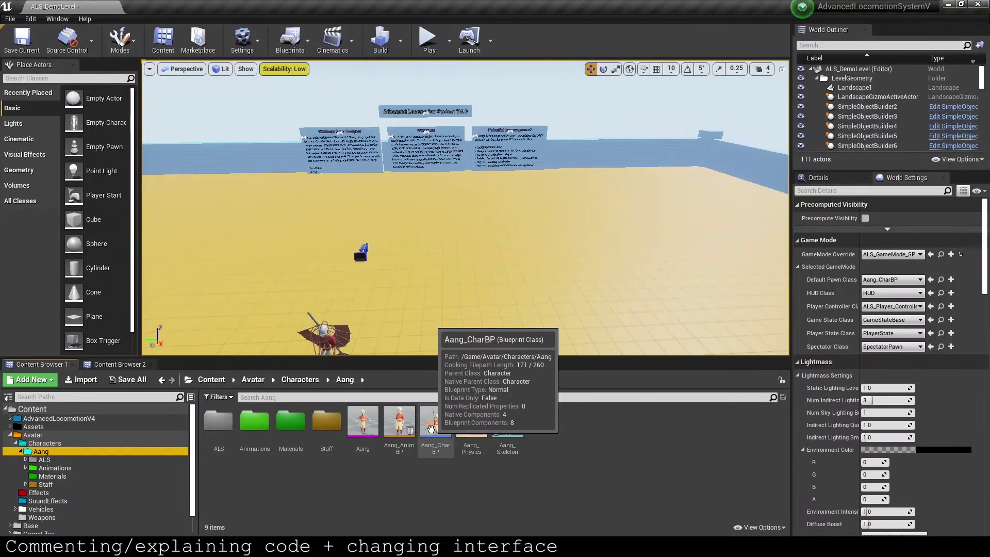
Step: Open Aang_CharBP and bring the Rock move up and Push Rock Left events into view
{"action": "double_click", "coordinate": [434, 419]}
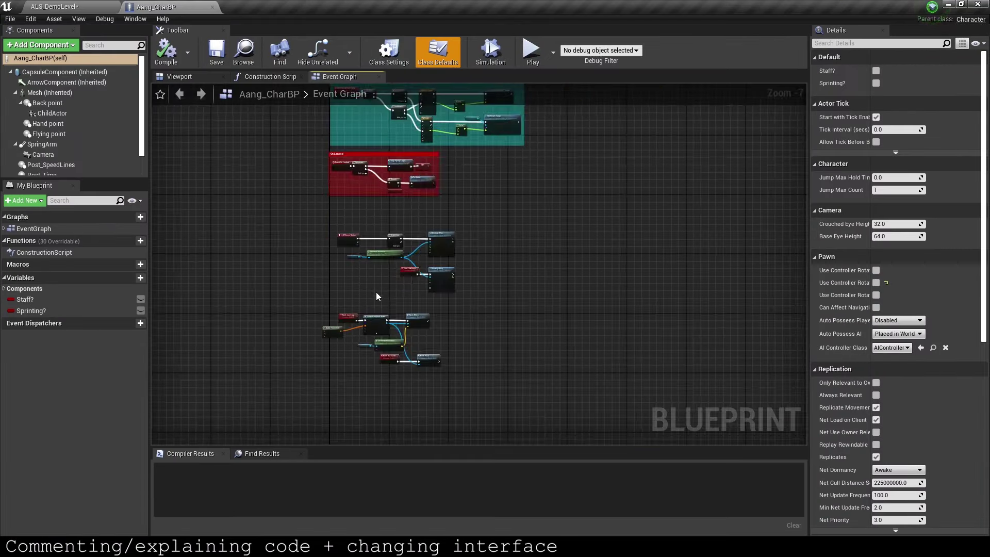
{"action": "left_click", "coordinate": [355, 308]}
{"action": "scroll", "coordinate": [354, 308], "scroll_direction": "up", "scroll_amount": 6}
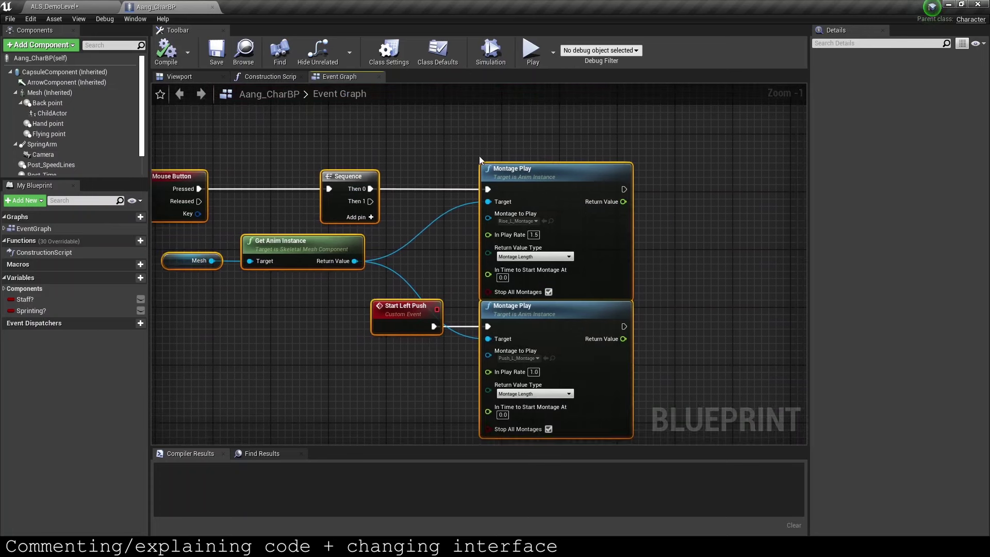
{"action": "left_click", "coordinate": [479, 159]}
{"action": "scroll", "coordinate": [487, 159], "scroll_direction": "down", "scroll_amount": 2}
{"action": "right_click_drag", "start_coordinate": [527, 208], "coordinate": [456, 309]}
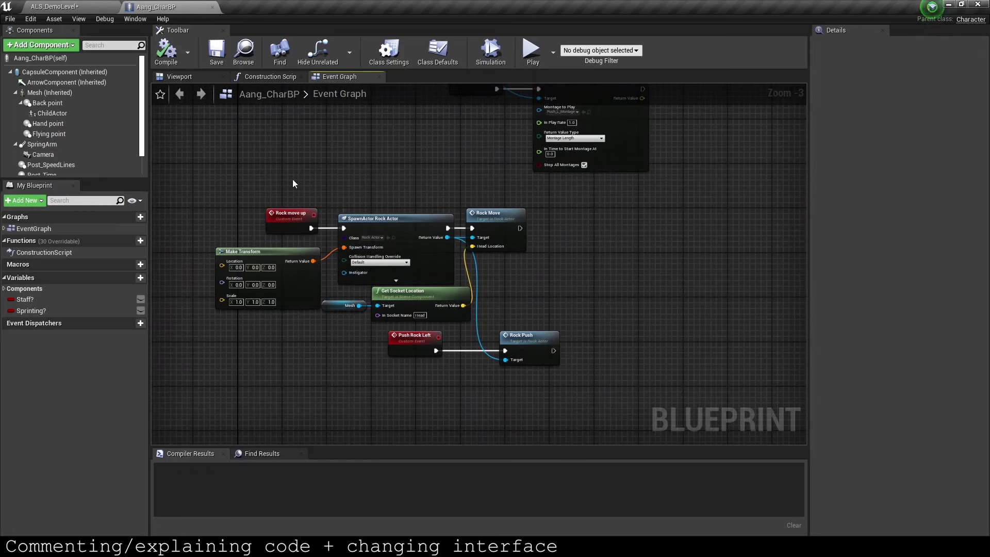
Step: Rename the Rock move up custom event to 'Take rock from groud'
{"action": "left_click", "coordinate": [292, 213]}
{"action": "left_click", "coordinate": [904, 70]}
{"action": "type", "text": "Take ro"}
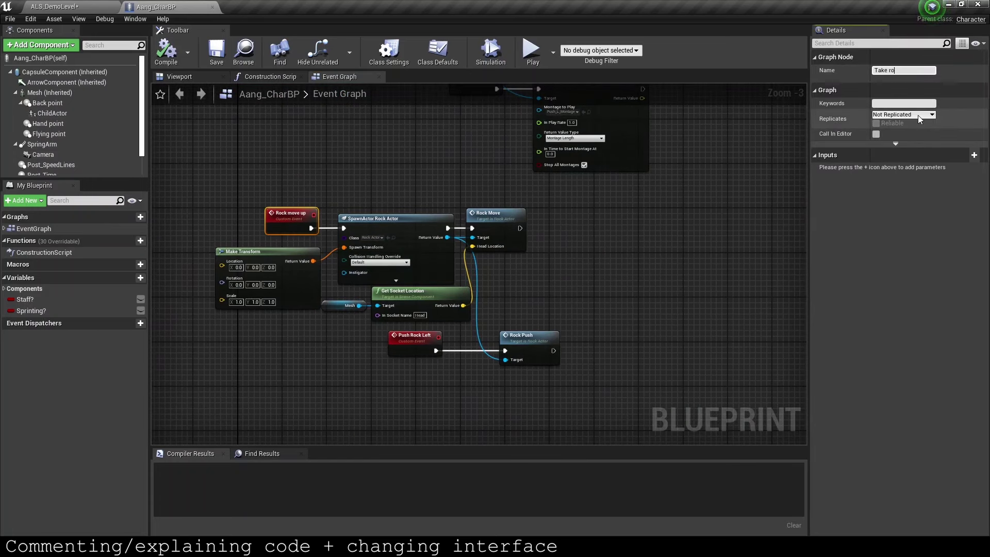
{"action": "type", "text": "ck from groud"}
{"action": "key", "text": "Return"}
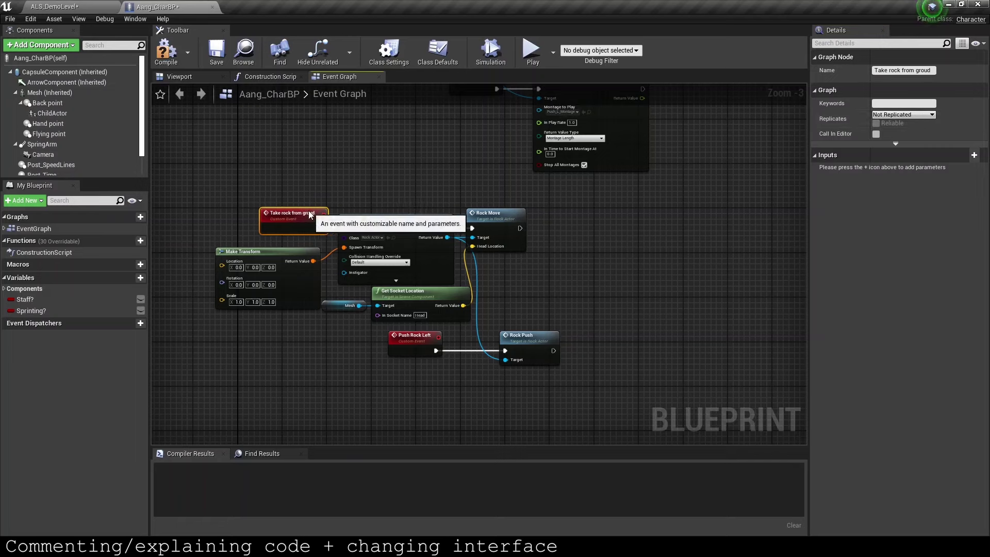
Step: Select the Push Rock Left event and the Rock Move node for renaming
{"action": "left_click", "coordinate": [411, 338]}
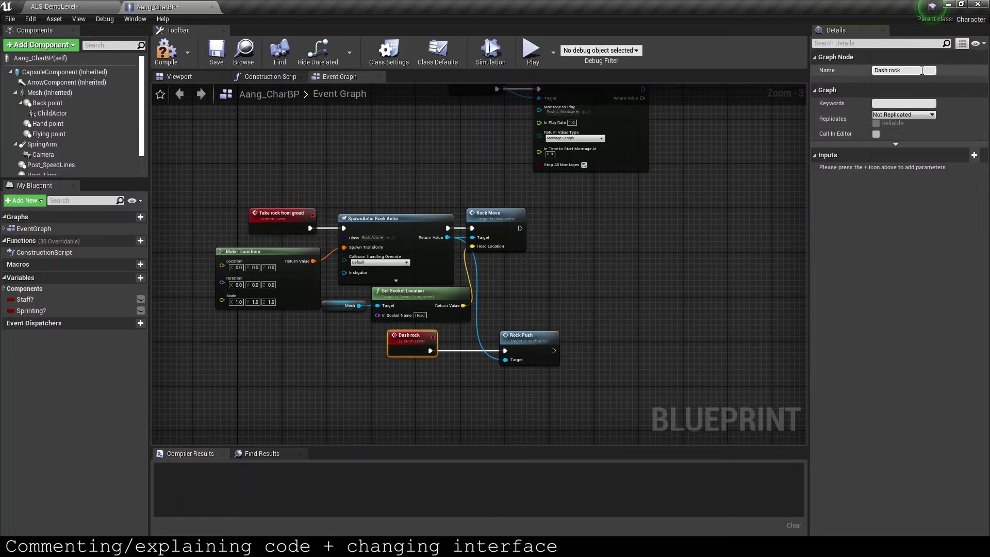
{"action": "scroll", "coordinate": [366, 302], "scroll_direction": "up", "scroll_amount": 3}
{"action": "left_click", "coordinate": [638, 180]}
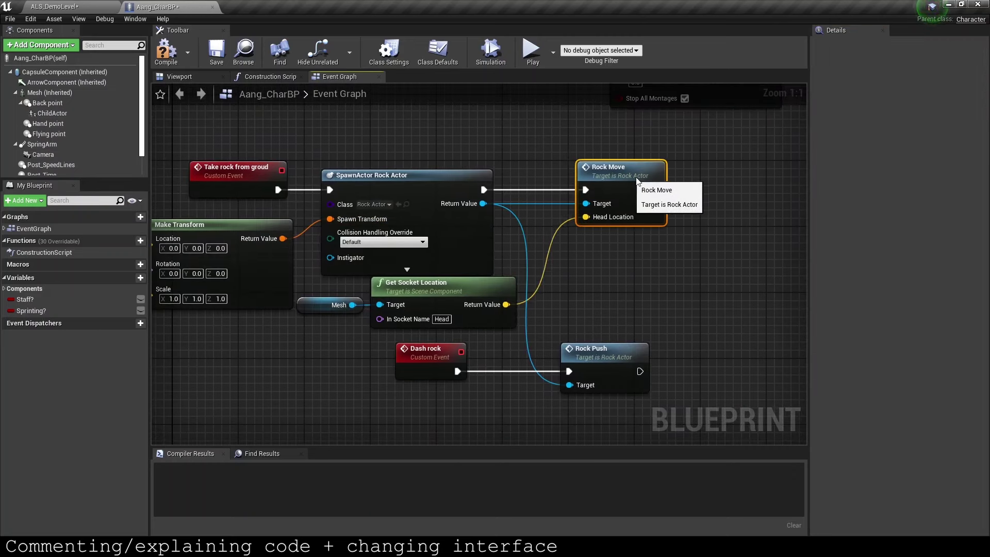
Step: Open the Rock_Actor blueprint spawned by the SpawnActor node
{"action": "left_click", "coordinate": [407, 204]}
{"action": "double_click", "coordinate": [234, 437]}
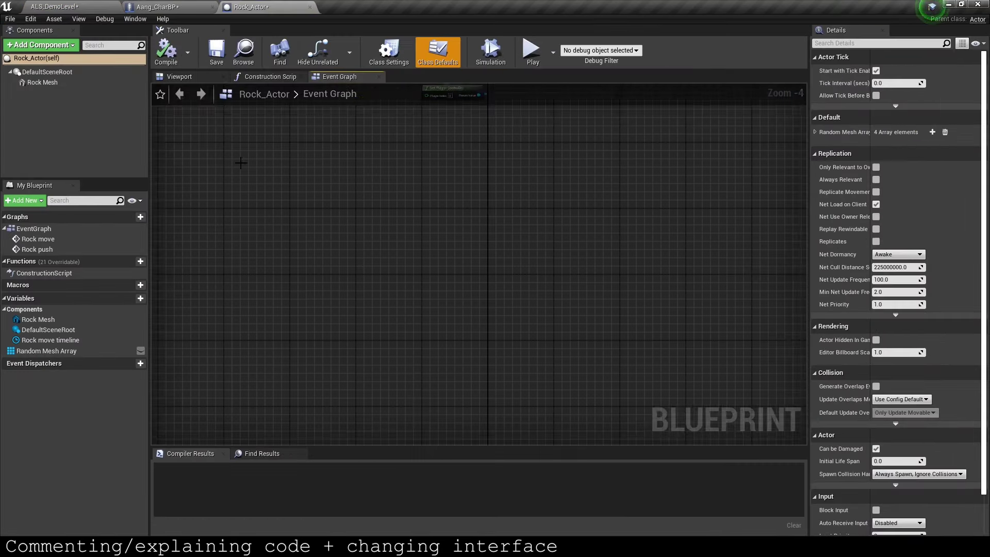
{"action": "scroll", "coordinate": [361, 258], "scroll_direction": "up", "scroll_amount": 2}
{"action": "scroll", "coordinate": [379, 263], "scroll_direction": "down", "scroll_amount": 3}
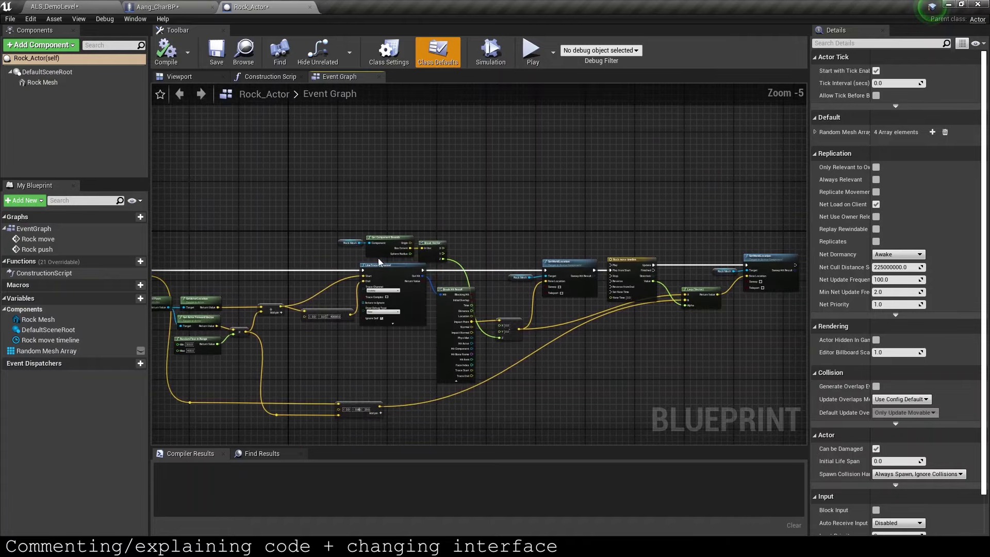
{"action": "scroll", "coordinate": [379, 263], "scroll_direction": "up", "scroll_amount": 4}
Step: Wrap the Rock Mesh bounds nodes in a comment explaining how the take location is found
{"action": "left_click_drag", "start_coordinate": [245, 235], "coordinate": [505, 284]}
{"action": "type", "text": "cFi"}
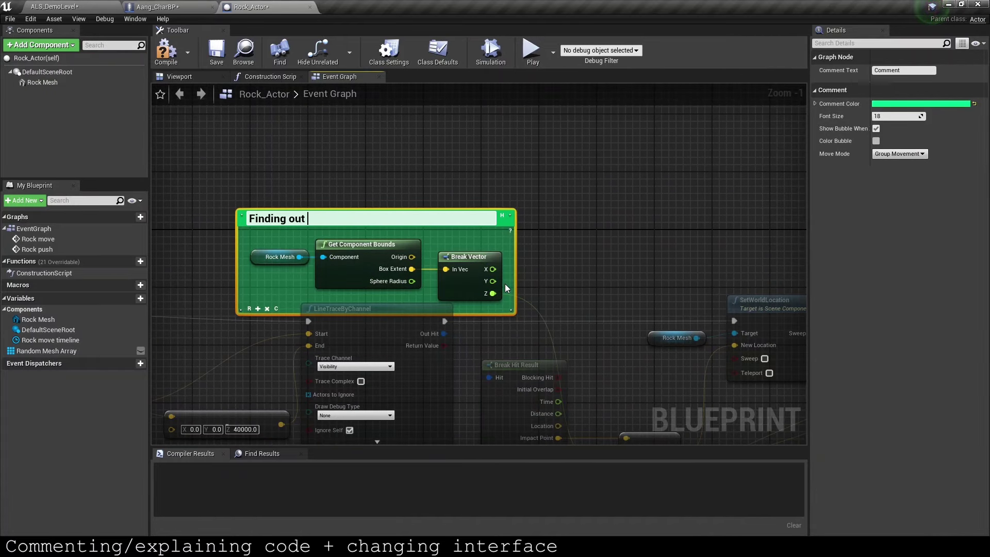
{"action": "type", "text": "at location the rock should be"}
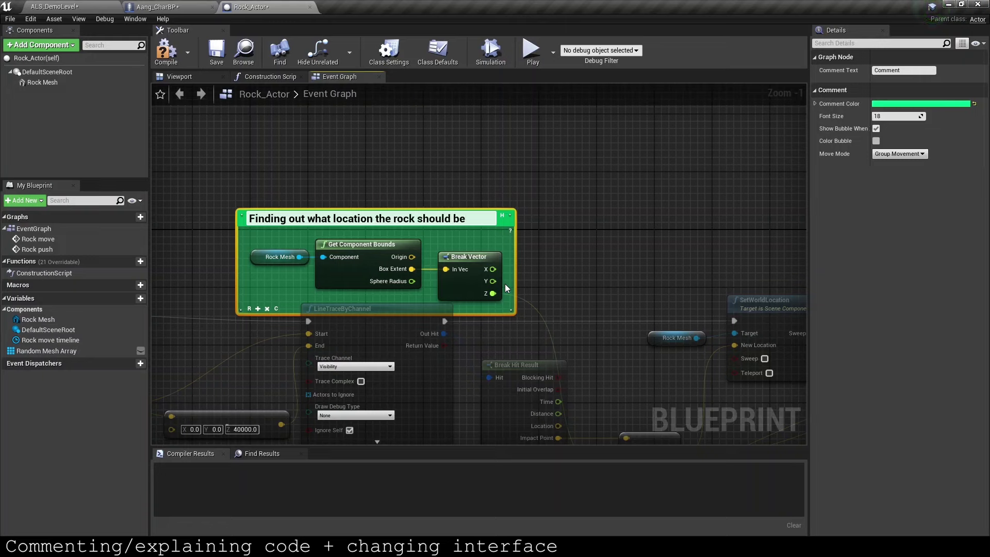
{"action": "type", "text": " at when taking it. Using c"}
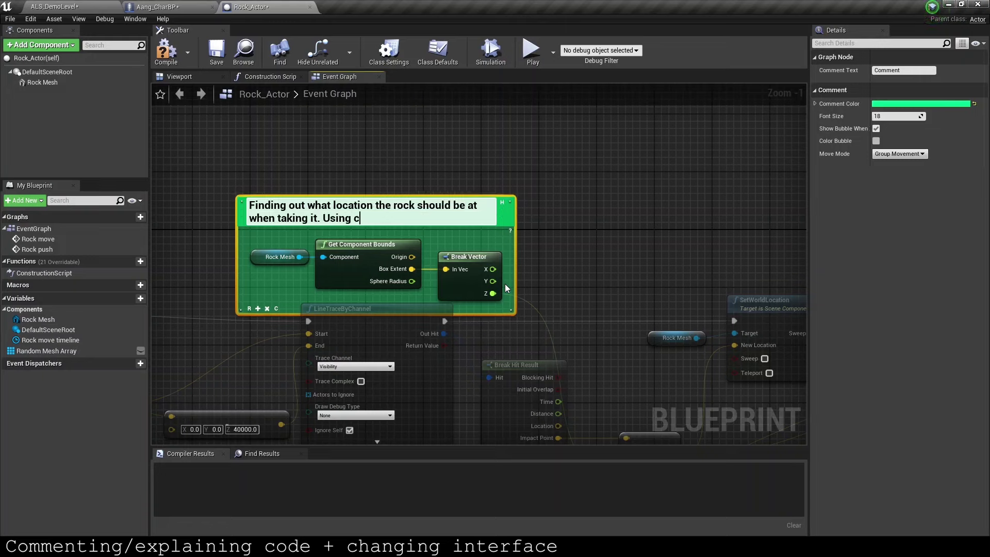
{"action": "type", "text": "omponent bound extent makes sure it i"}
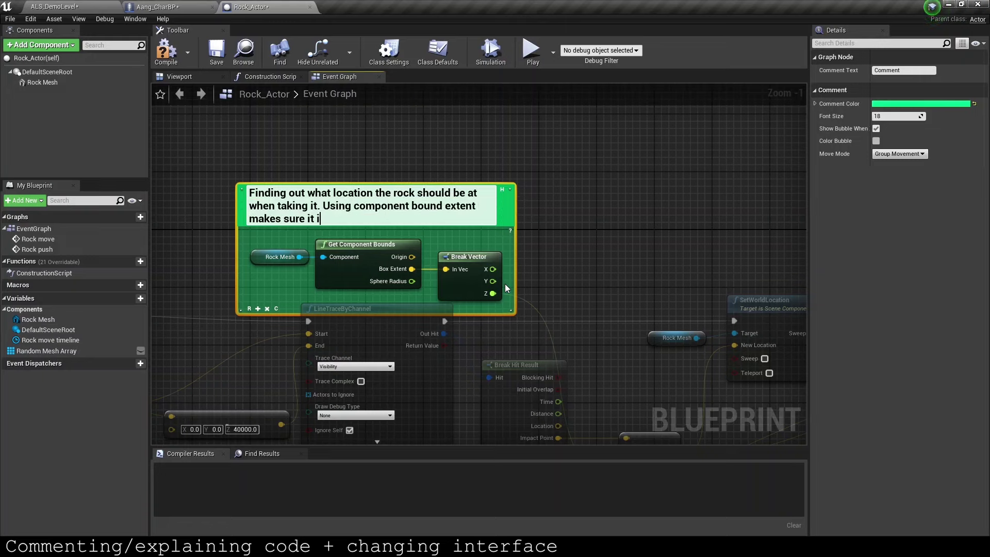
{"action": "type", "text": "s just below the ground"}
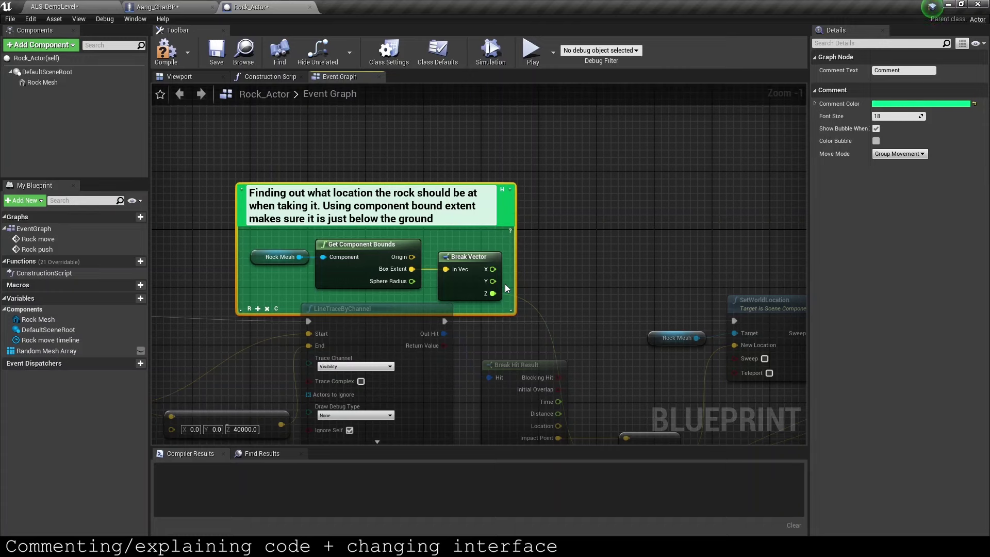
{"action": "type", "text": " plane"}
{"action": "key", "text": "Return"}
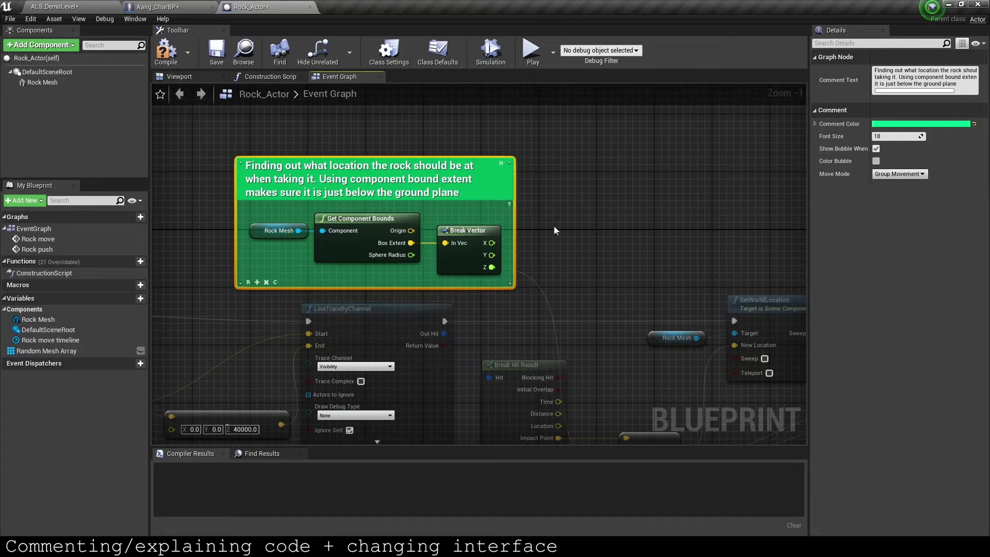
Step: Delete the GetActorLocation node from the Rock move chain
{"action": "scroll", "coordinate": [506, 154], "scroll_direction": "down", "scroll_amount": 4}
{"action": "mouse_move", "coordinate": [328, 279]}
{"action": "right_mouse_down"}
{"action": "mouse_move", "coordinate": [437, 230]}
{"action": "mouse_move", "coordinate": [442, 247]}
{"action": "right_mouse_up"}
{"action": "scroll", "coordinate": [437, 232], "scroll_direction": "up", "scroll_amount": 3}
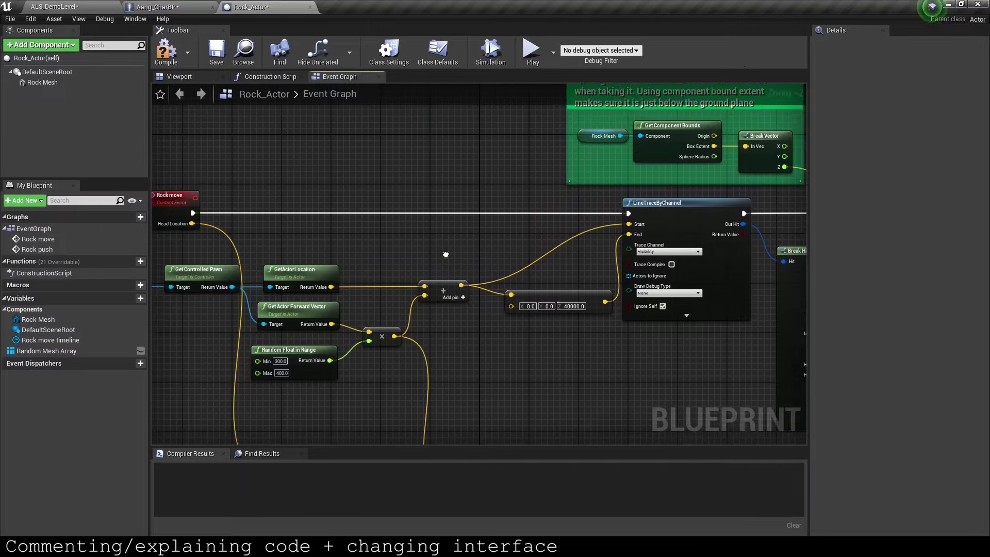
{"action": "scroll", "coordinate": [207, 240], "scroll_direction": "down", "scroll_amount": 3}
{"action": "left_click_drag", "start_coordinate": [454, 157], "coordinate": [454, 134]}
{"action": "left_click", "coordinate": [285, 251]}
{"action": "scroll", "coordinate": [285, 251], "scroll_direction": "up", "scroll_amount": 3}
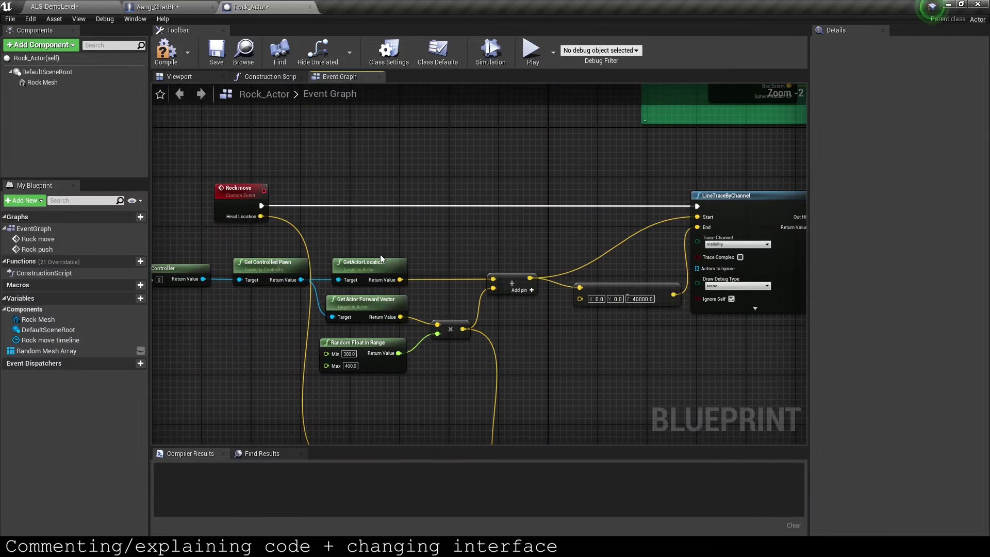
{"action": "left_click_drag", "start_coordinate": [170, 242], "coordinate": [439, 273]}
{"action": "key", "text": "Delete"}
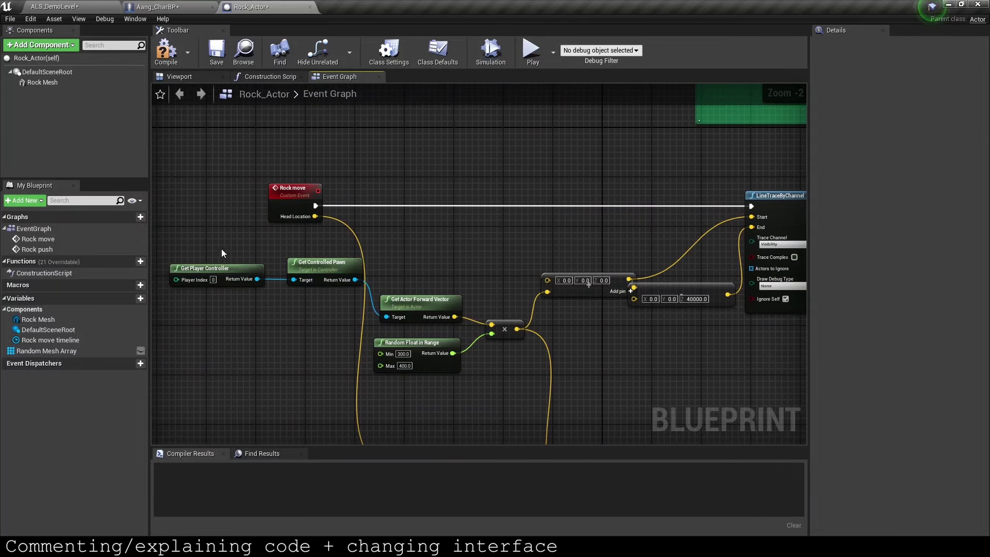
Step: Expose the Add input as a Rock move parameter named 'Hand Location'
{"action": "left_click_drag", "start_coordinate": [322, 263], "coordinate": [322, 306]}
{"action": "left_click_drag", "start_coordinate": [209, 289], "coordinate": [445, 335]}
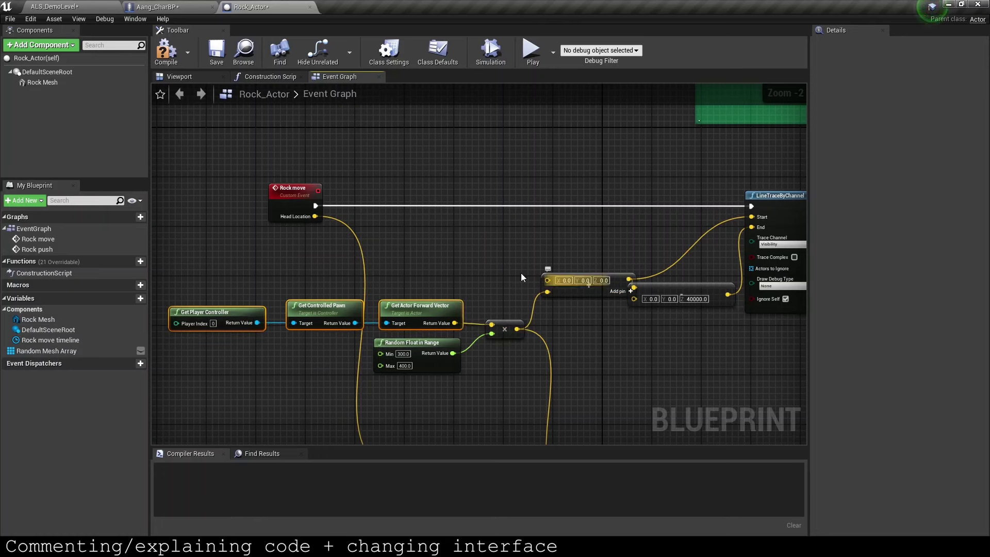
{"action": "left_click_drag", "start_coordinate": [547, 280], "coordinate": [289, 207]}
{"action": "double_click", "coordinate": [844, 208]}
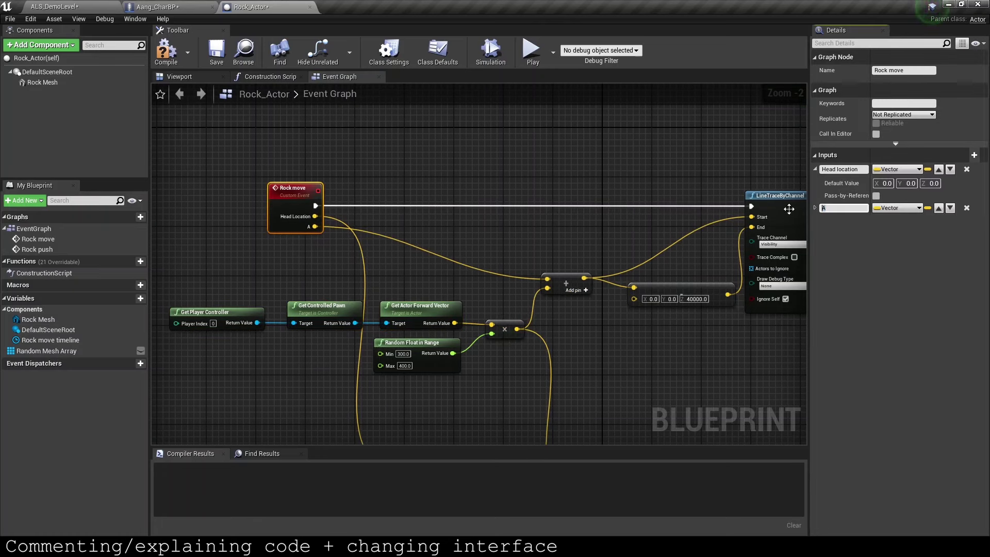
{"action": "type", "text": "Hand Location"}
{"action": "key", "text": "Return"}
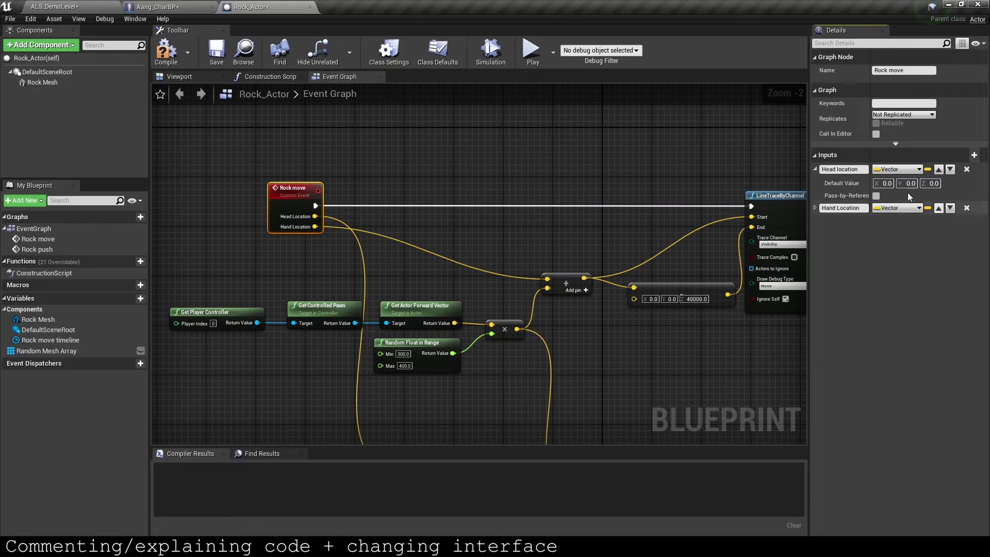
Step: Rename the head parameter to 'Location Head' and move it below Hand Location
{"action": "left_click", "coordinate": [849, 169]}
{"action": "key", "text": "BackSpace"}
{"action": "type", "text": "L"}
{"action": "key", "text": "Return"}
{"action": "key", "text": "BackSpace"}
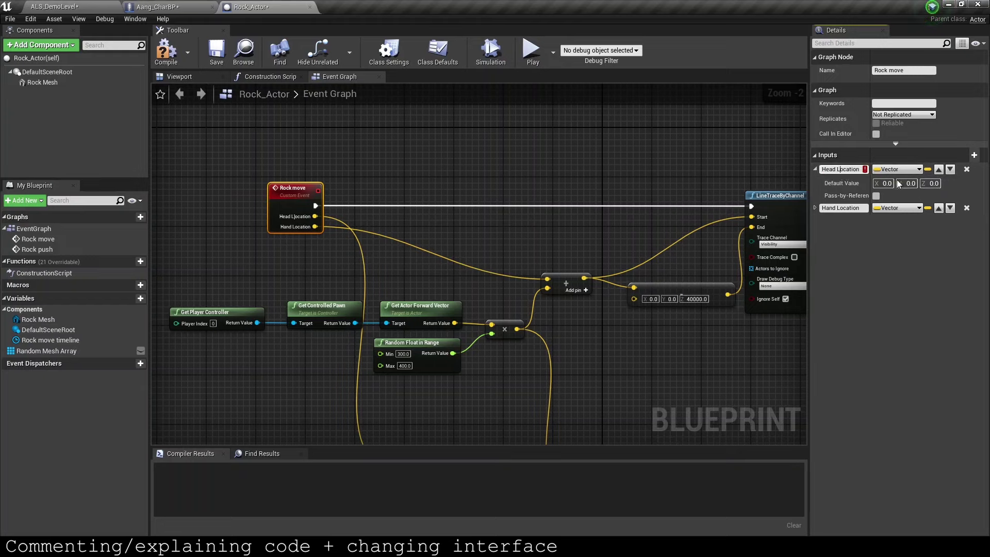
{"action": "type", "text": "L"}
{"action": "key", "text": "BackSpace"}
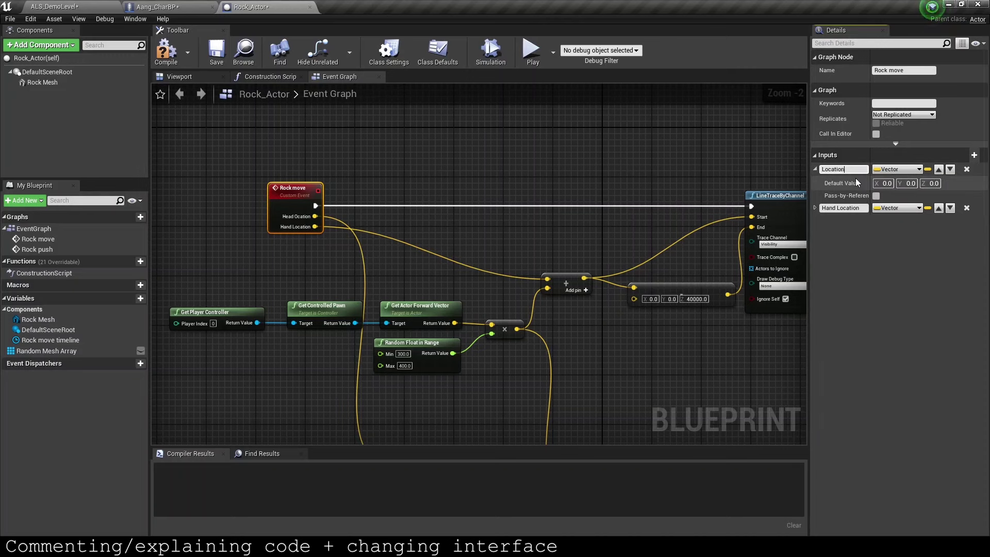
{"action": "type", "text": "Head"}
{"action": "key", "text": "Return"}
{"action": "scroll", "coordinate": [318, 220], "scroll_direction": "down", "scroll_amount": 1}
{"action": "scroll", "coordinate": [317, 220], "scroll_direction": "down", "scroll_amount": 1}
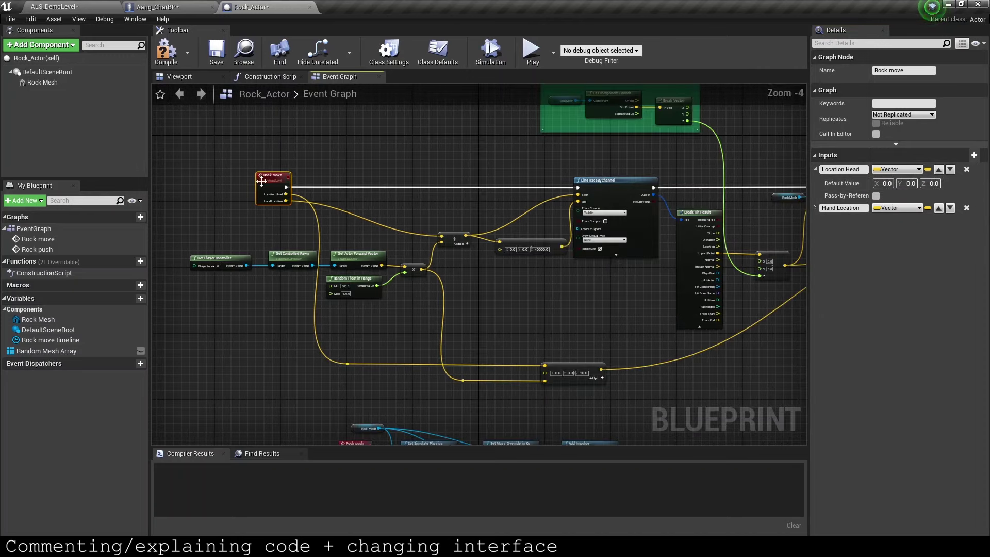
{"action": "left_click", "coordinate": [950, 169]}
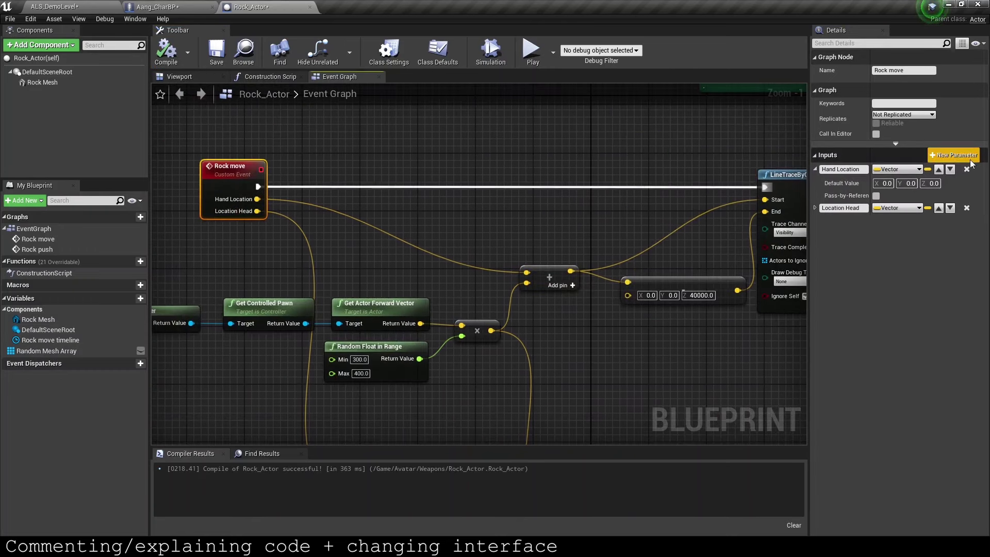
Step: Add a float input 'Forward Float Location' and a reroute point on its wire
{"action": "left_click", "coordinate": [970, 163]}
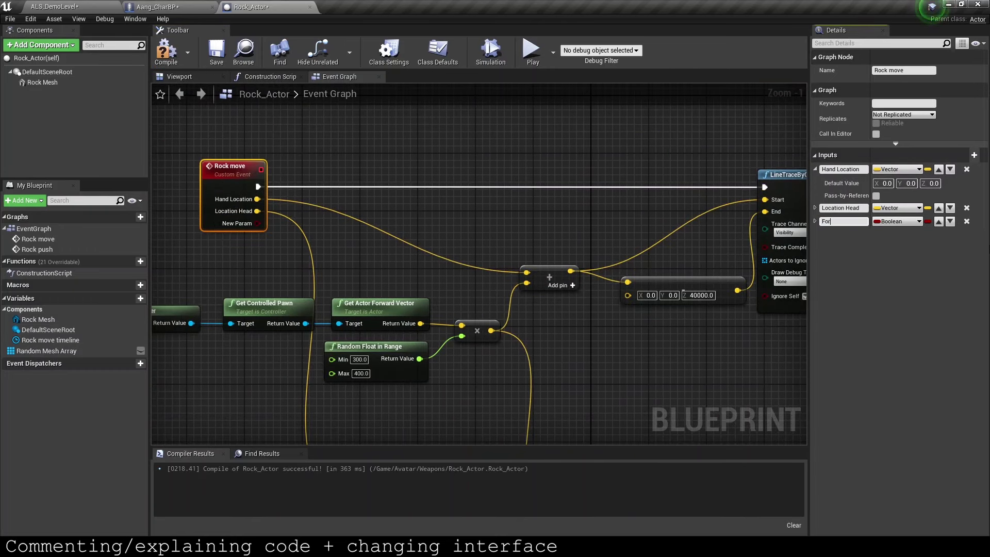
{"action": "type", "text": "tion"}
{"action": "key", "text": "Return"}
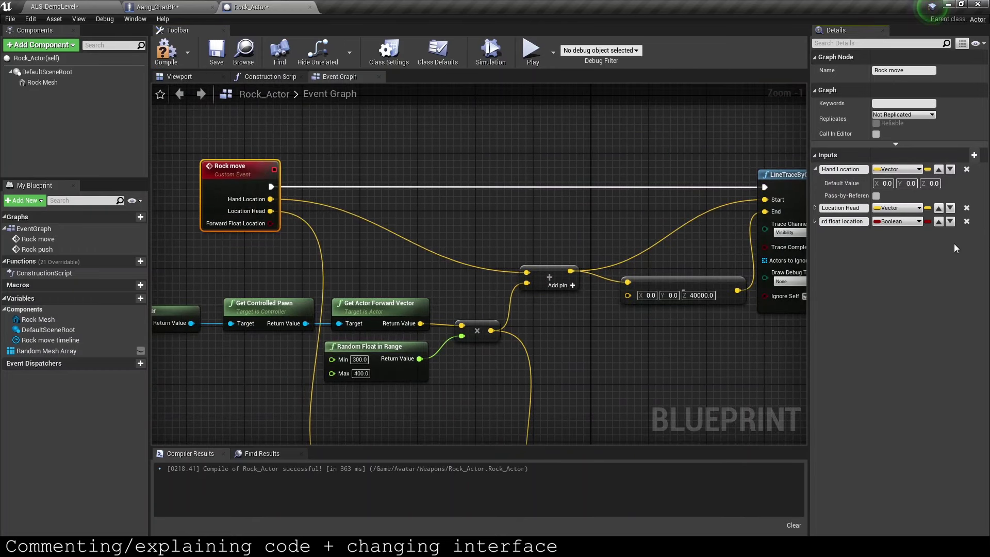
{"action": "left_click", "coordinate": [898, 222]}
{"action": "left_click", "coordinate": [794, 301]}
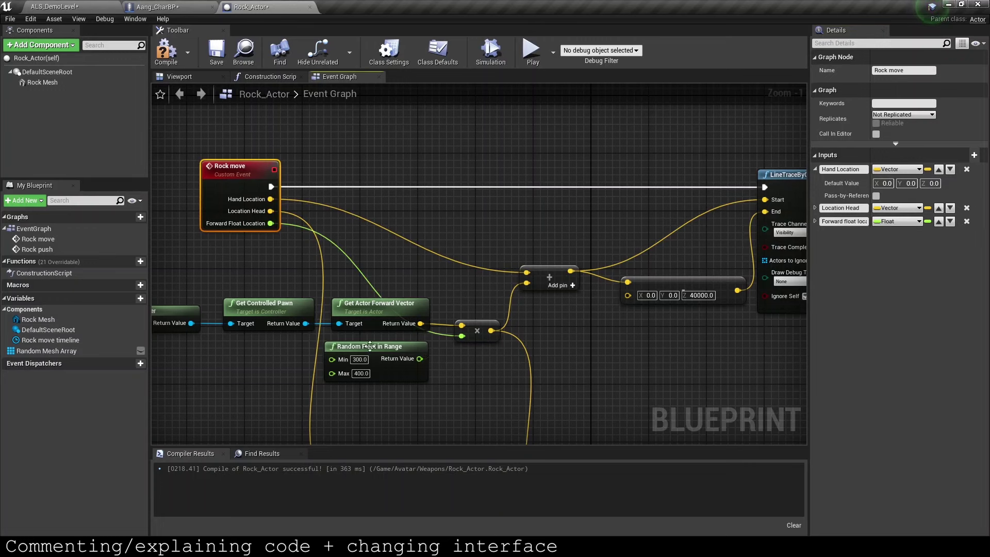
{"action": "double_click", "coordinate": [347, 338]}
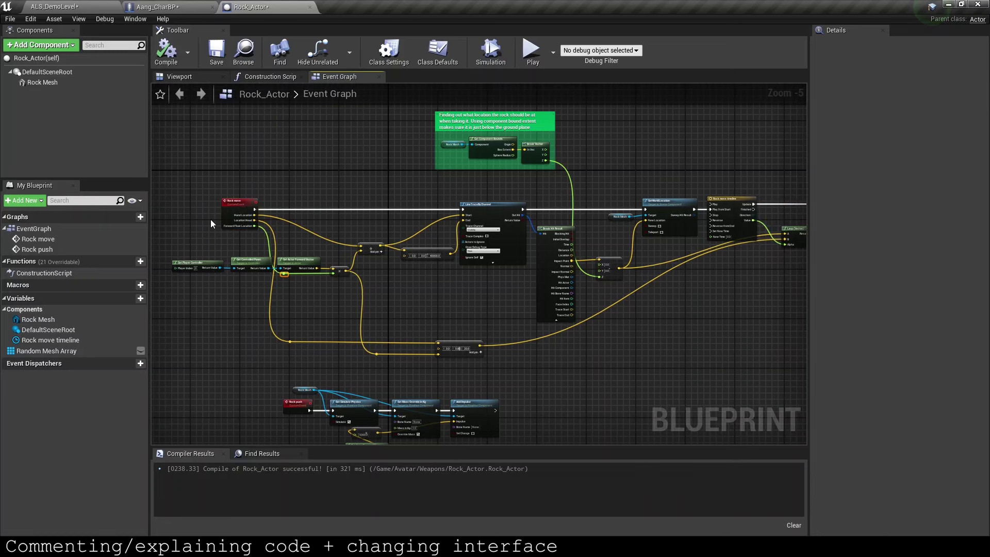
Step: Wrap the line trace nodes in a new comment titled 'Line...'
{"action": "left_click_drag", "start_coordinate": [447, 324], "coordinate": [595, 368]}
{"action": "type", "text": "c"}
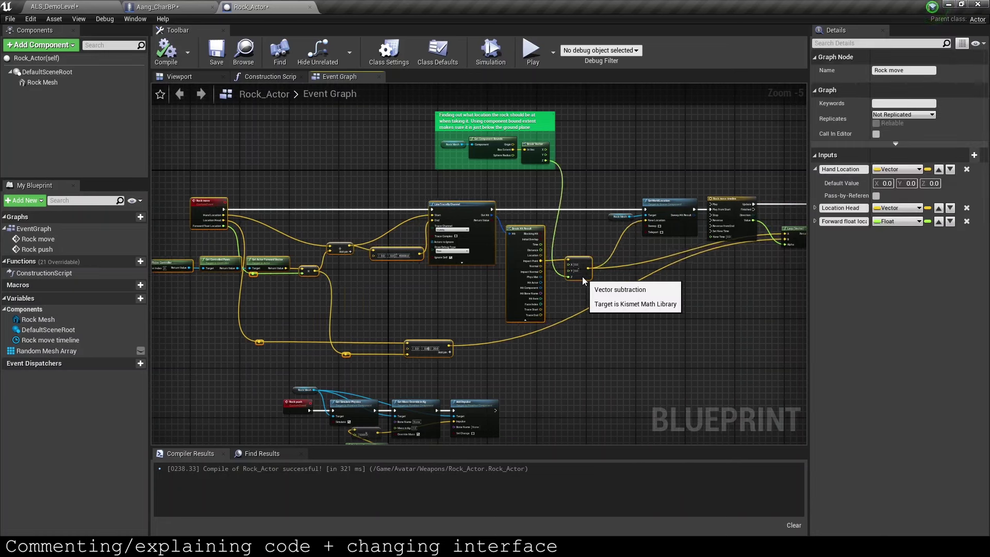
{"action": "type", "text": "Line"}
{"action": "key", "text": "Return"}
{"action": "scroll", "coordinate": [642, 298], "scroll_direction": "up", "scroll_amount": 4}
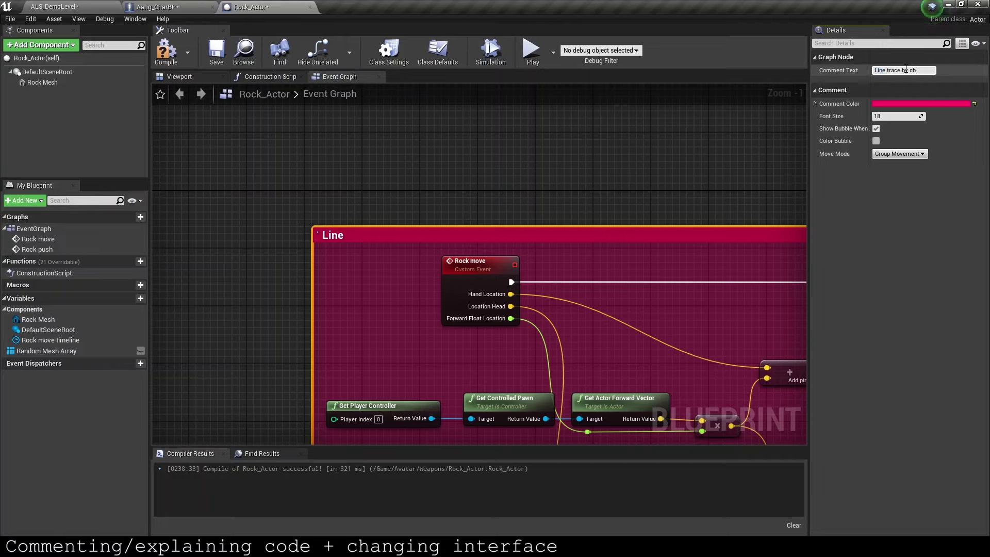
Step: Write the comment text about finding the rock's location and the proceduralised taken object
{"action": "type", "text": "location of"}
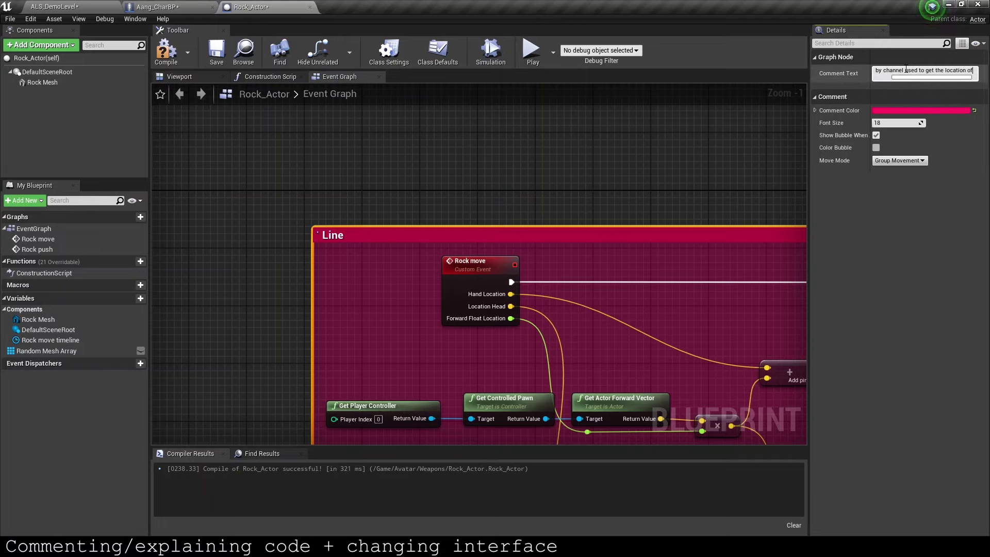
{"action": "key", "text": "shift+Return"}
{"action": "type", "text": "rou"}
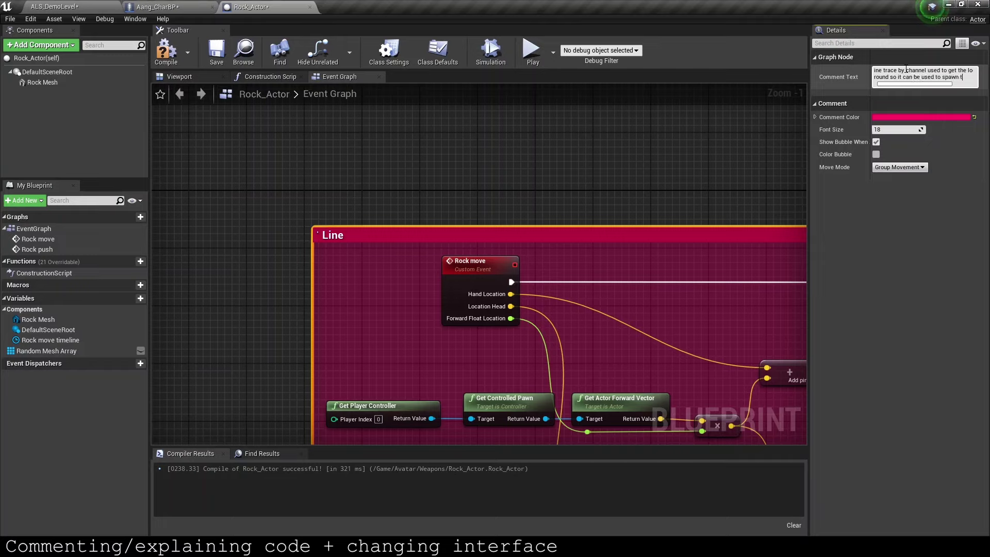
{"action": "type", "text": "he rock"}
{"action": "key", "text": "shift+Return"}
{"action": "type", "text": "object X"}
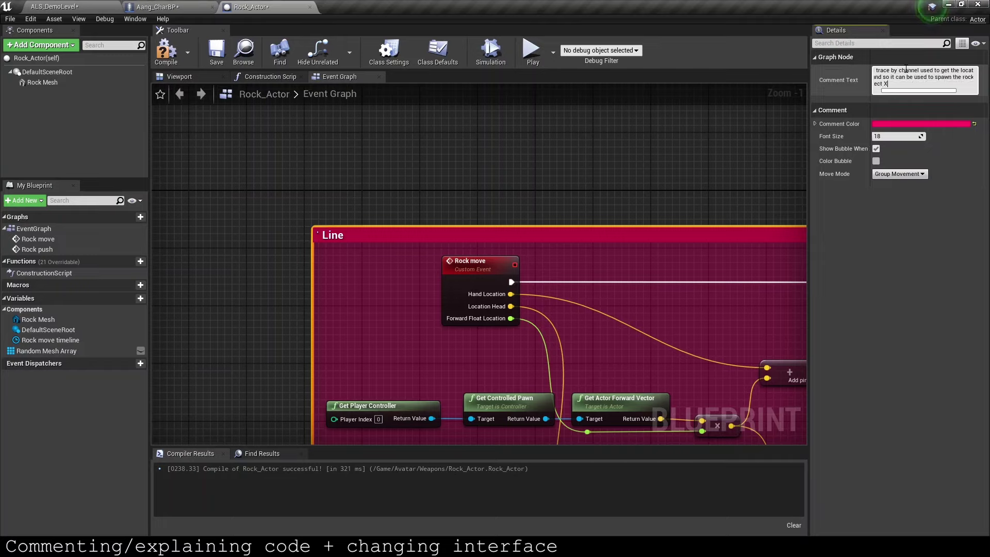
{"action": "type", "text": " being taken "}
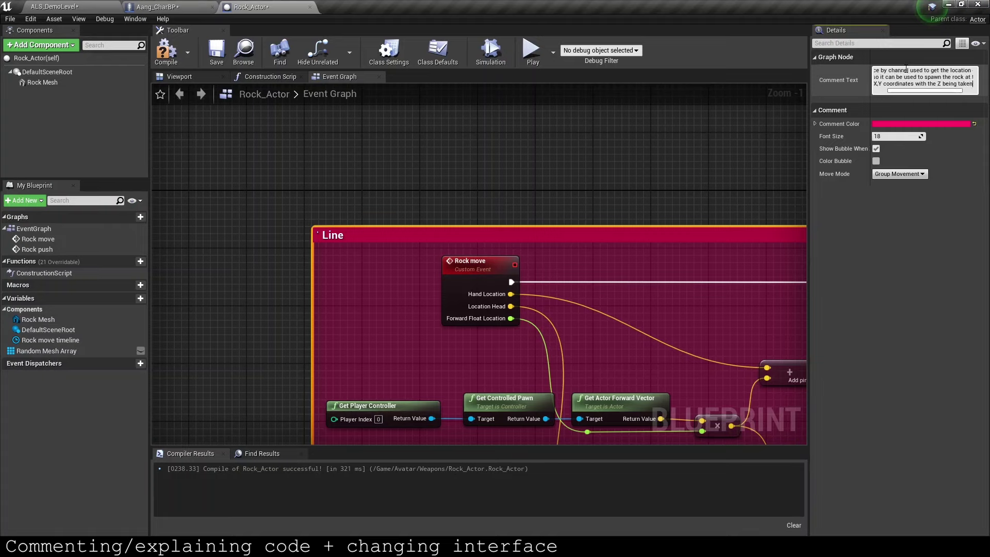
{"action": "type", "text": "ying"}
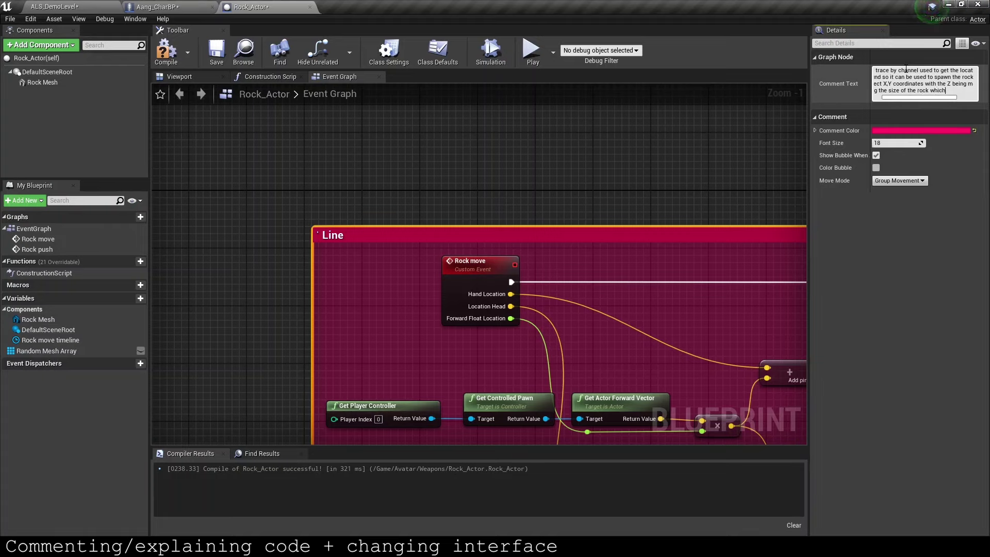
{"action": "type", "text": " is proceduralised"}
{"action": "scroll", "coordinate": [646, 264], "scroll_direction": "down", "scroll_amount": 3}
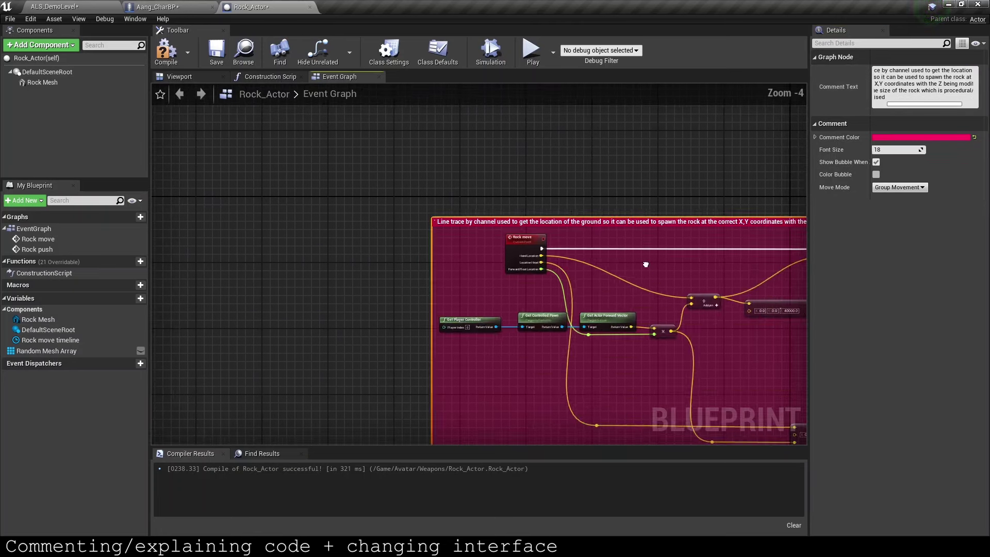
{"action": "scroll", "coordinate": [646, 265], "scroll_direction": "down", "scroll_amount": 2}
{"action": "scroll", "coordinate": [516, 258], "scroll_direction": "up", "scroll_amount": 3}
{"action": "scroll", "coordinate": [516, 257], "scroll_direction": "down", "scroll_amount": 1}
Step: Wrap the timeline nodes in a comment describing lerping the rock
{"action": "left_click_drag", "start_coordinate": [227, 176], "coordinate": [729, 320]}
{"action": "key", "text": "c"}
{"action": "type", "text": "Sets the original world location then a timeline is used to lerp (smoothly change) the rock's location to the target"}
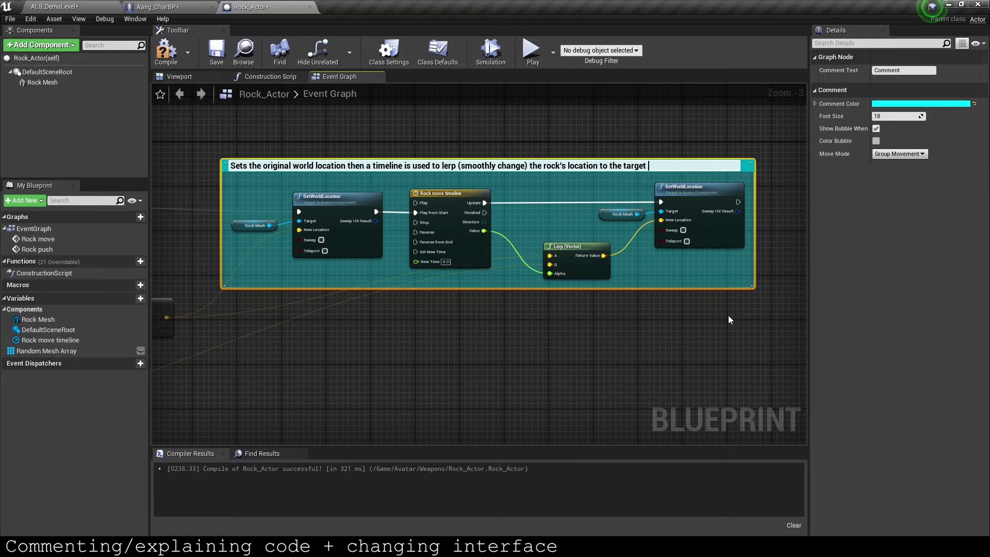
{"action": "type", "text": ", which"}
{"action": "type", "text": " will be based off the world location of the player's hand"}
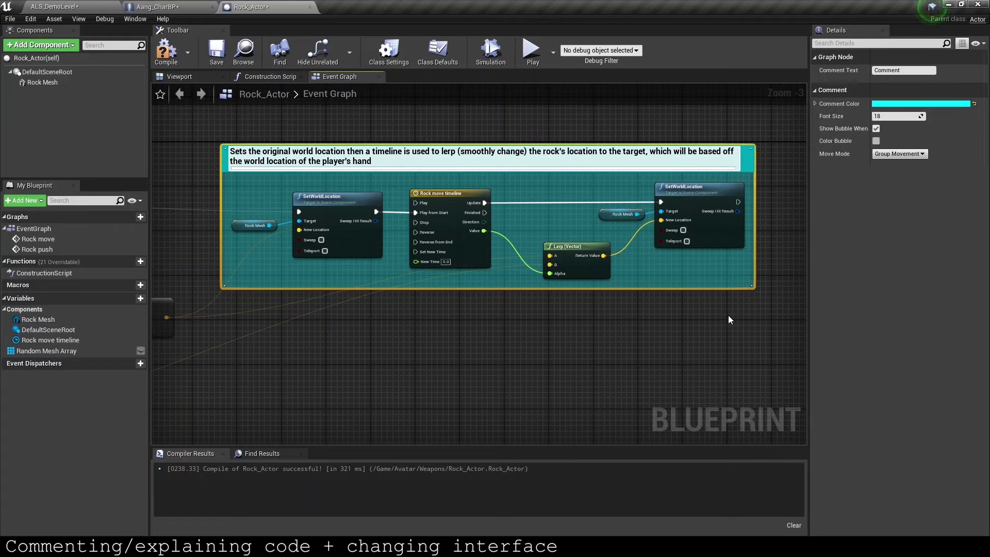
{"action": "left_click", "coordinate": [730, 320]}
{"action": "scroll", "coordinate": [411, 342], "scroll_direction": "down", "scroll_amount": 3}
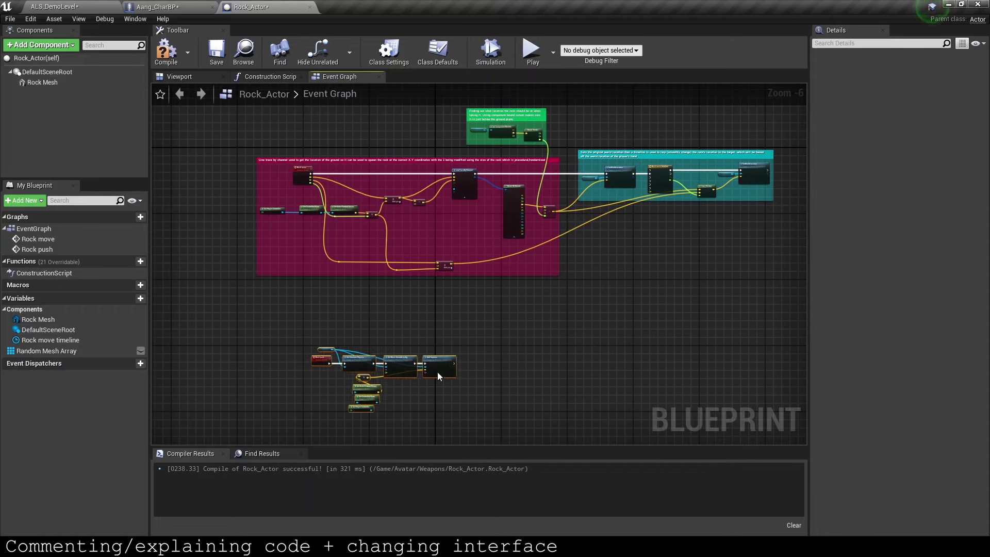
Step: Enclose both comment groups in a darker comment titled 'Taking the rock from the ground'
{"action": "left_click_drag", "start_coordinate": [254, 170], "coordinate": [671, 310]}
{"action": "key", "text": "c"}
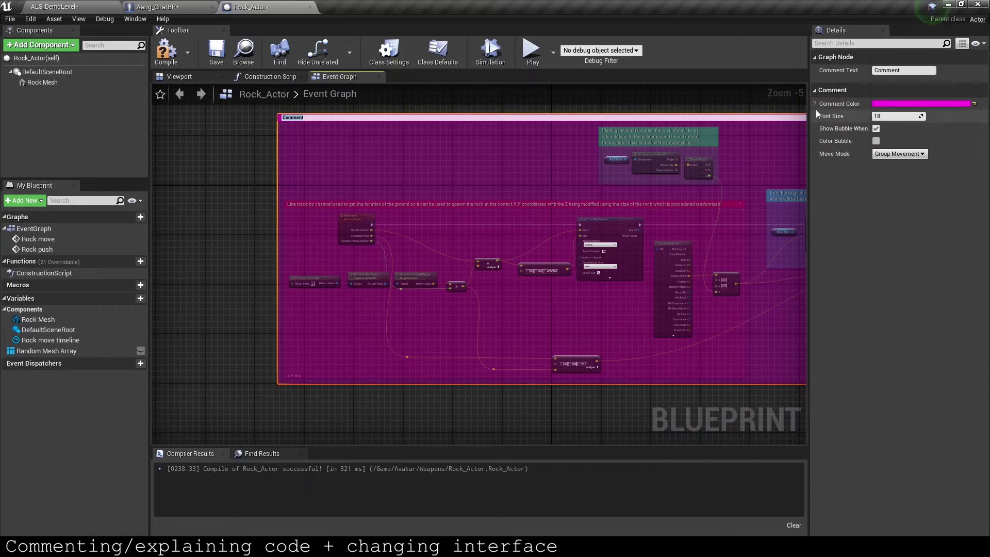
{"action": "left_click", "coordinate": [899, 70]}
{"action": "type", "text": "Tak"}
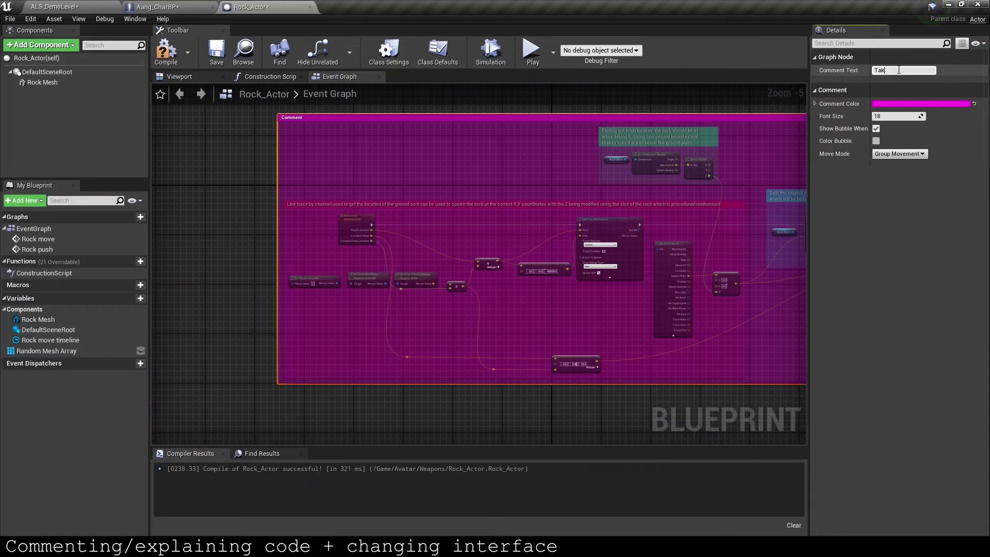
{"action": "type", "text": "ing the rock from the ground"}
{"action": "key", "text": "Return"}
{"action": "left_click", "coordinate": [921, 103]}
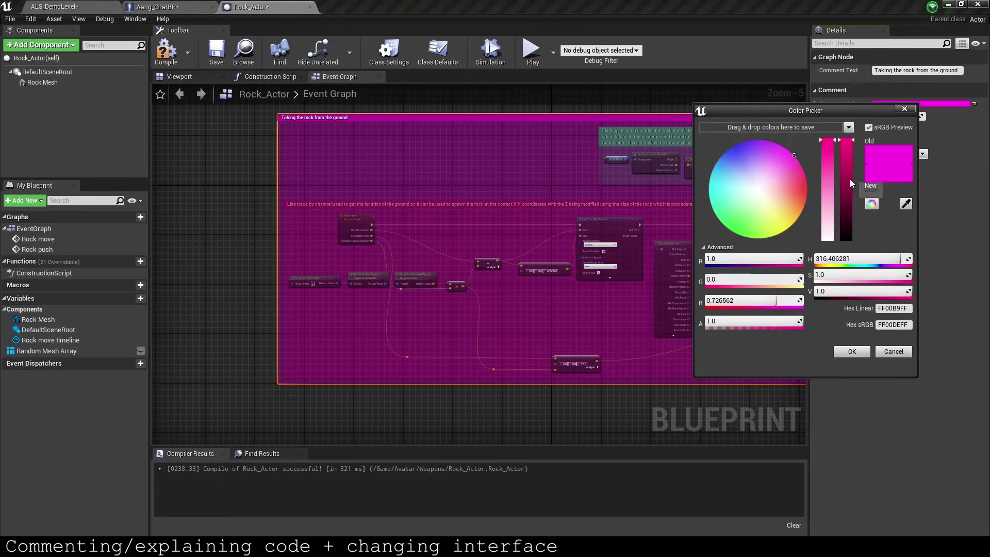
{"action": "left_click_drag", "start_coordinate": [852, 183], "coordinate": [846, 237]}
{"action": "left_click", "coordinate": [852, 351]}
Step: Flip between the Aang_CharBP and Rock_Actor graphs, settling back on Rock_Actor
{"action": "scroll", "coordinate": [298, 227], "scroll_direction": "down", "scroll_amount": 2}
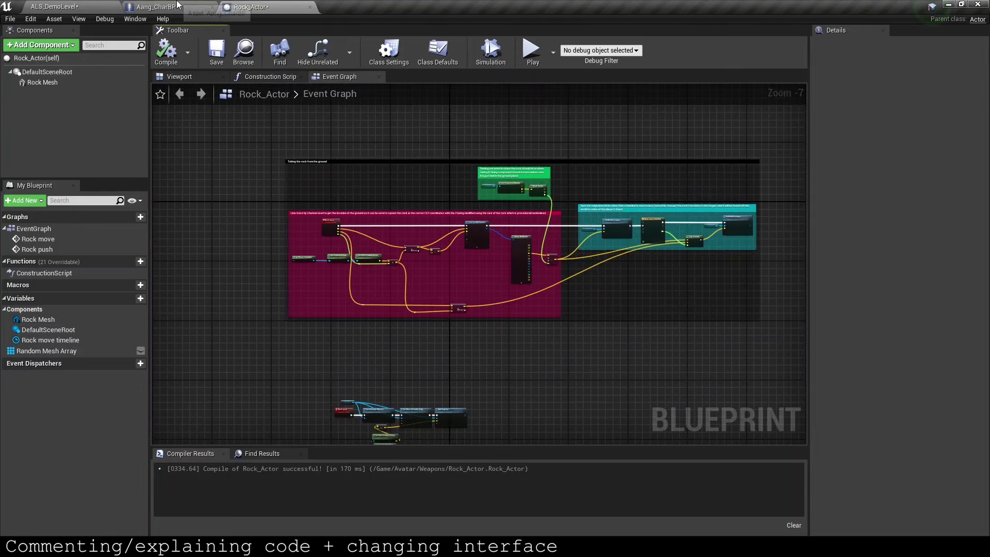
{"action": "left_click", "coordinate": [154, 7]}
{"action": "left_click", "coordinate": [250, 7]}
{"action": "left_click", "coordinate": [196, 6]}
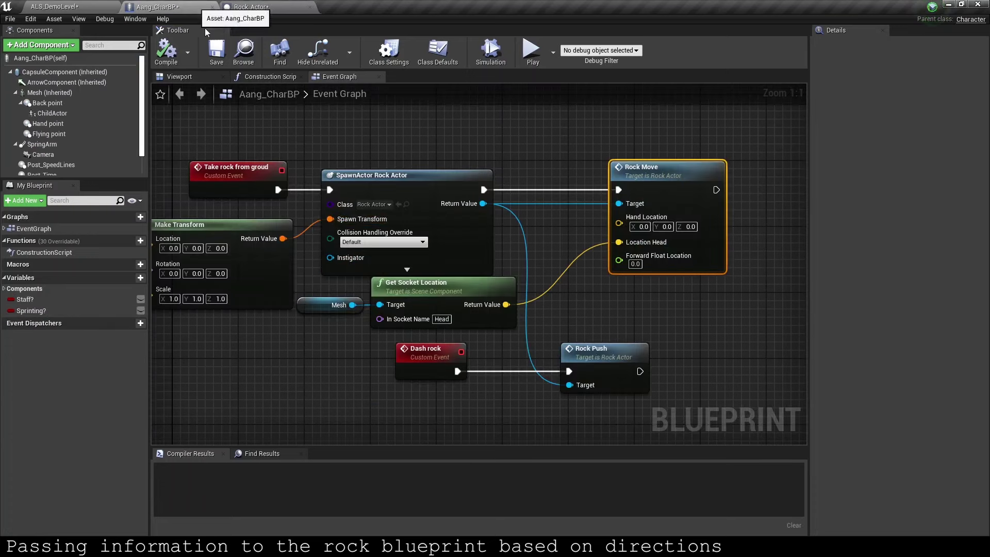
{"action": "left_click", "coordinate": [242, 5]}
{"action": "scroll", "coordinate": [340, 222], "scroll_direction": "up", "scroll_amount": 5}
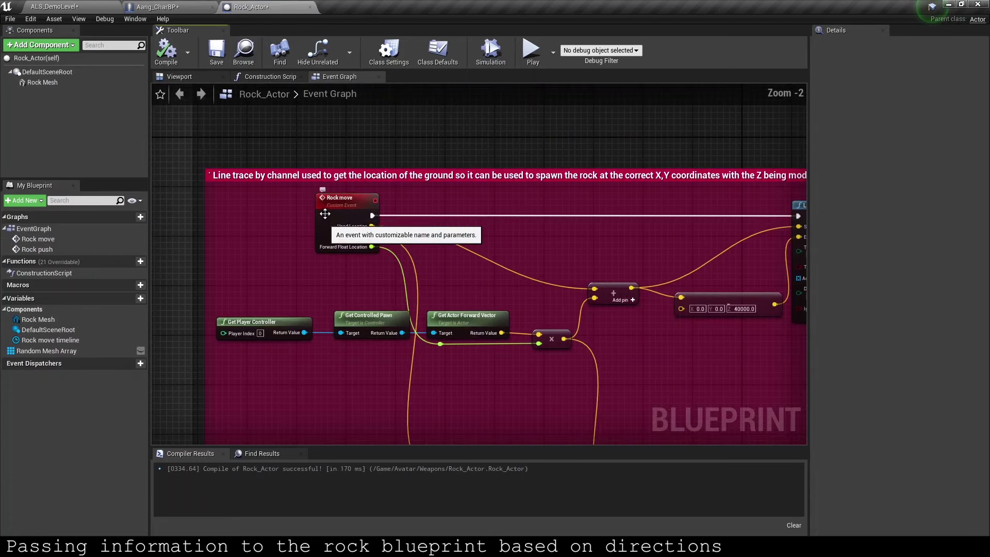
Step: Rename the Rock move event to 'Rock move up', compile, and show Aang_CharBP
{"action": "left_click", "coordinate": [341, 201]}
{"action": "left_click", "coordinate": [882, 71]}
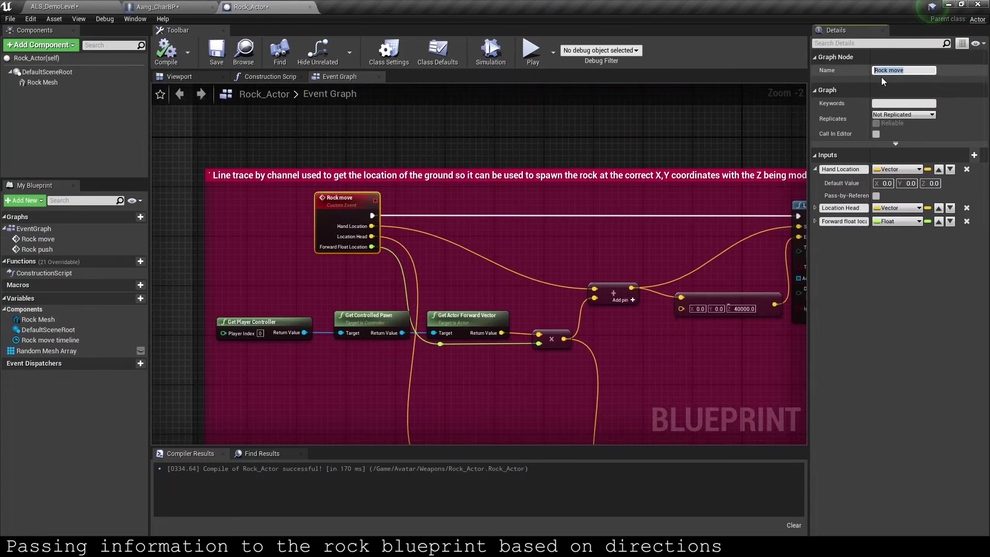
{"action": "type", "text": "f"}
{"action": "key", "text": "BackSpace"}
{"action": "type", "text": "up"}
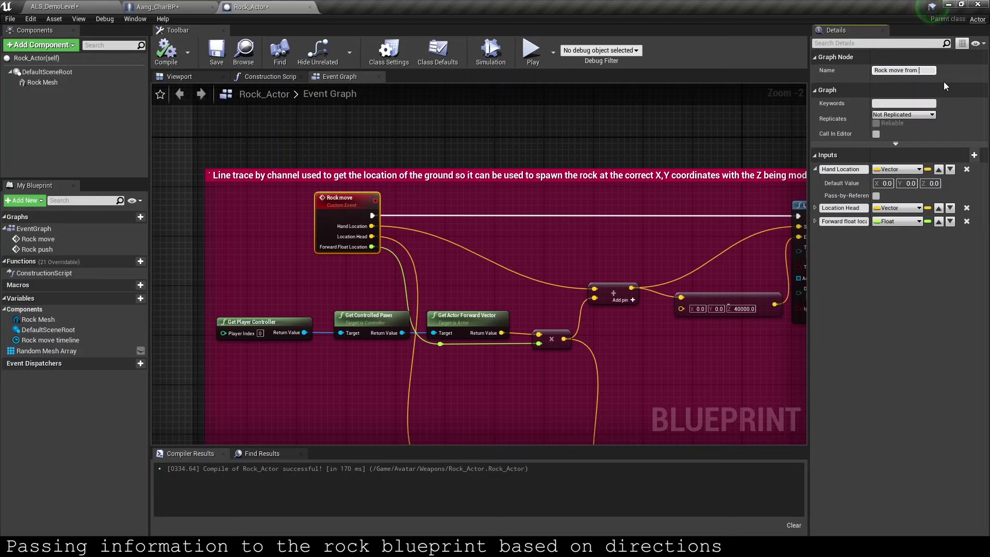
{"action": "key", "text": "Return"}
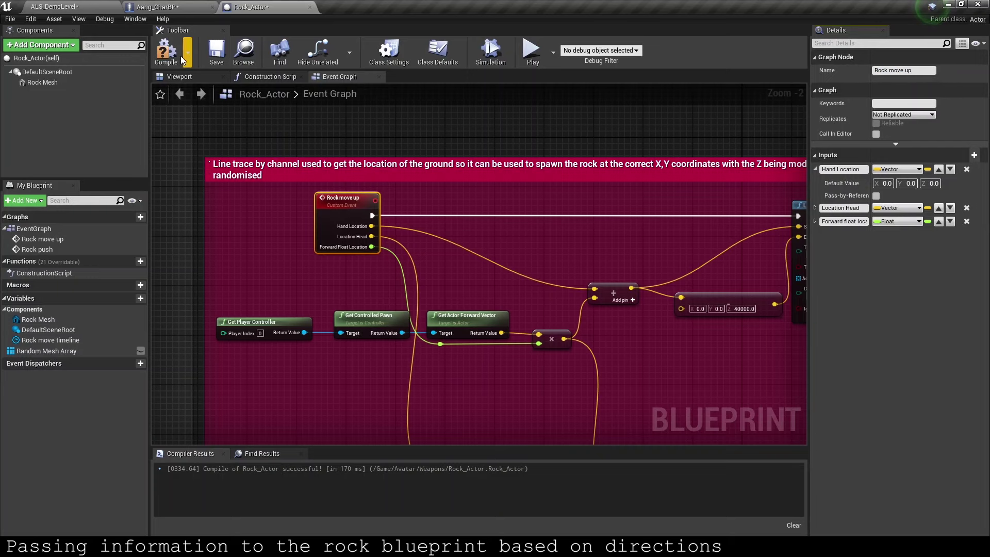
{"action": "left_click", "coordinate": [166, 51]}
{"action": "left_click", "coordinate": [183, 5]}
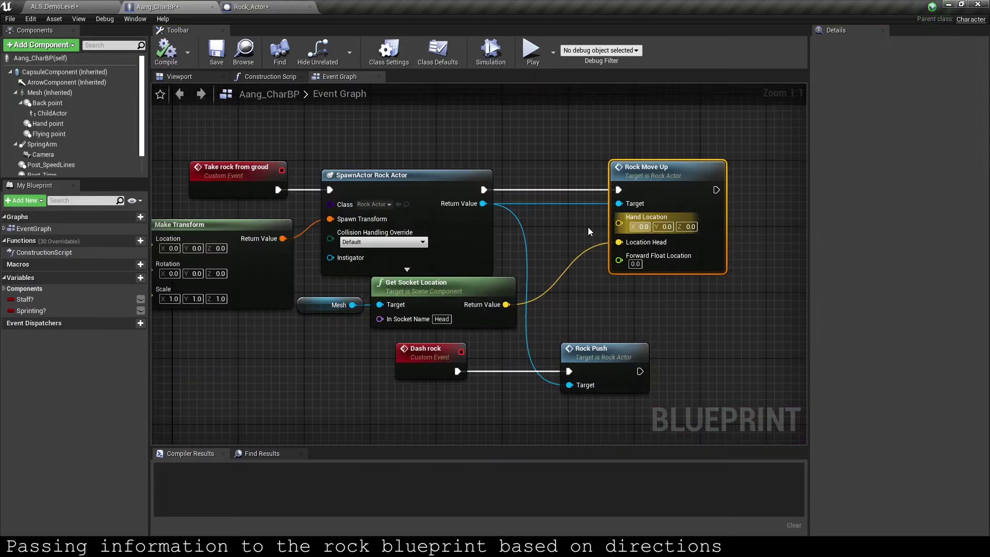
Step: Move Dash rock, Rock Push and the Mesh/Get Socket Location nodes lower, then select that pair
{"action": "scroll", "coordinate": [430, 298], "scroll_direction": "down", "scroll_amount": 2}
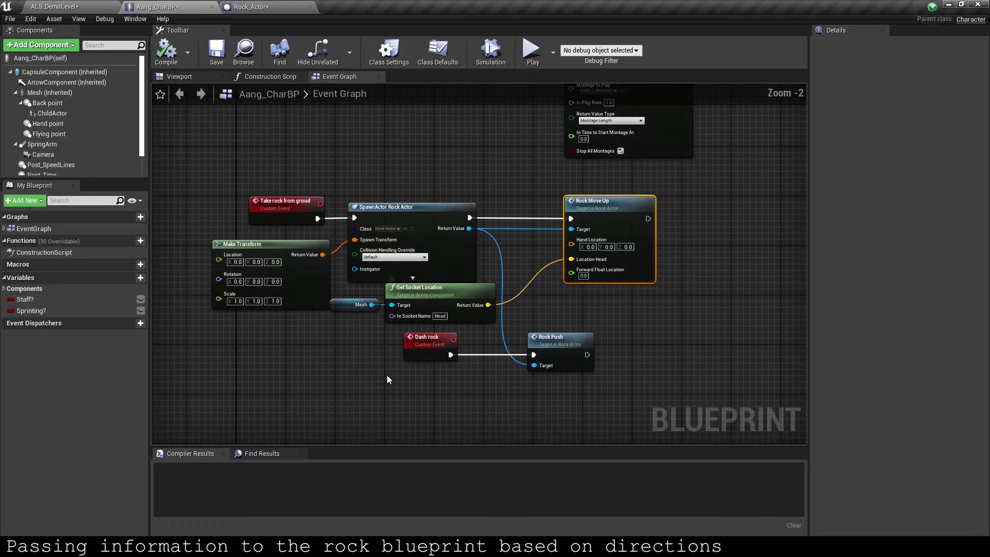
{"action": "mouse_move", "coordinate": [413, 327]}
{"action": "left_mouse_down"}
{"action": "mouse_move", "coordinate": [558, 357]}
{"action": "mouse_move", "coordinate": [552, 412]}
{"action": "left_mouse_up"}
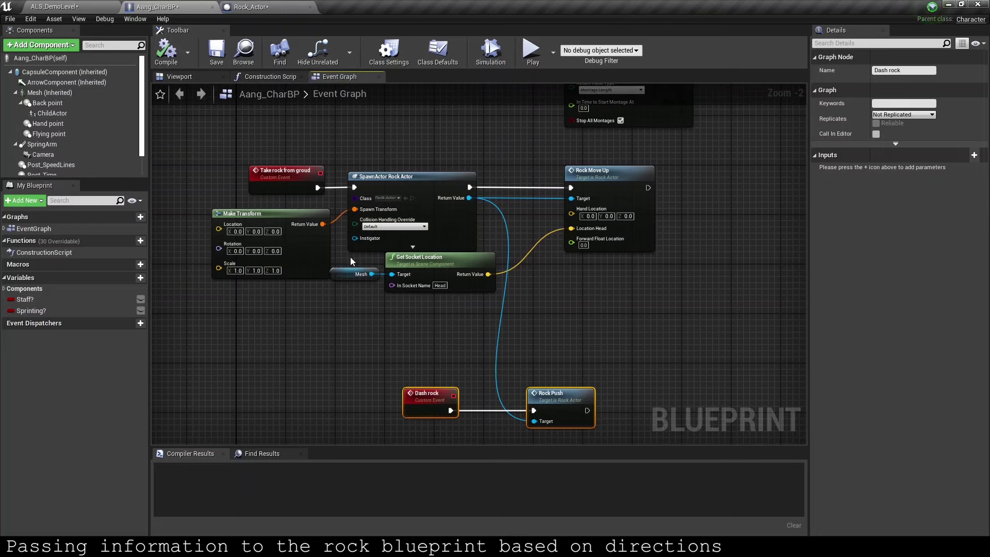
{"action": "mouse_move", "coordinate": [351, 257]}
{"action": "left_mouse_down"}
{"action": "mouse_move", "coordinate": [413, 282]}
{"action": "mouse_move", "coordinate": [432, 304]}
{"action": "left_mouse_up"}
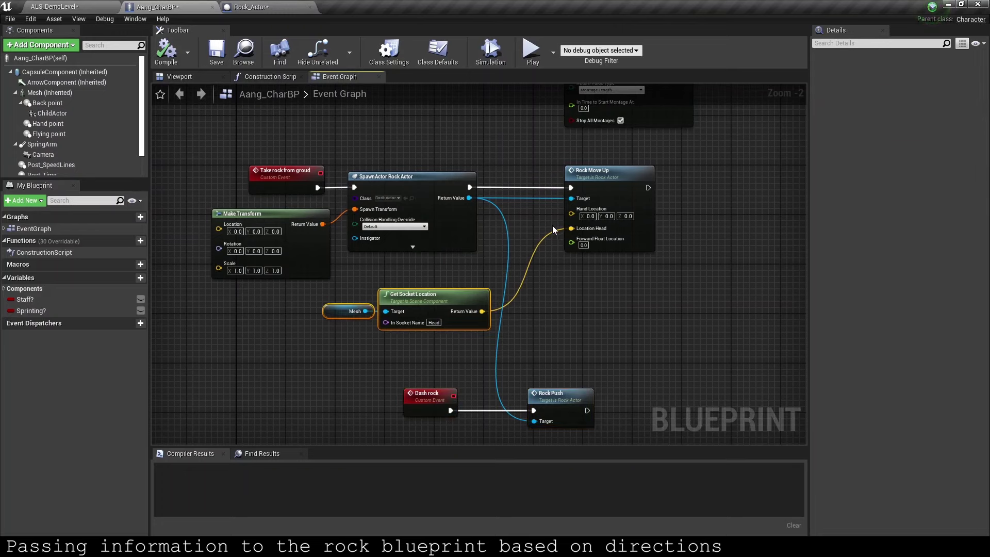
{"action": "scroll", "coordinate": [553, 225], "scroll_direction": "up", "scroll_amount": 2}
{"action": "mouse_move", "coordinate": [458, 339]}
{"action": "left_mouse_down"}
{"action": "mouse_move", "coordinate": [525, 316]}
{"action": "mouse_move", "coordinate": [457, 340]}
{"action": "left_mouse_up"}
Step: Duplicate the Mesh and Get Socket Location pair and set the copy's socket to hand_l
{"action": "key", "text": "ctrl+w"}
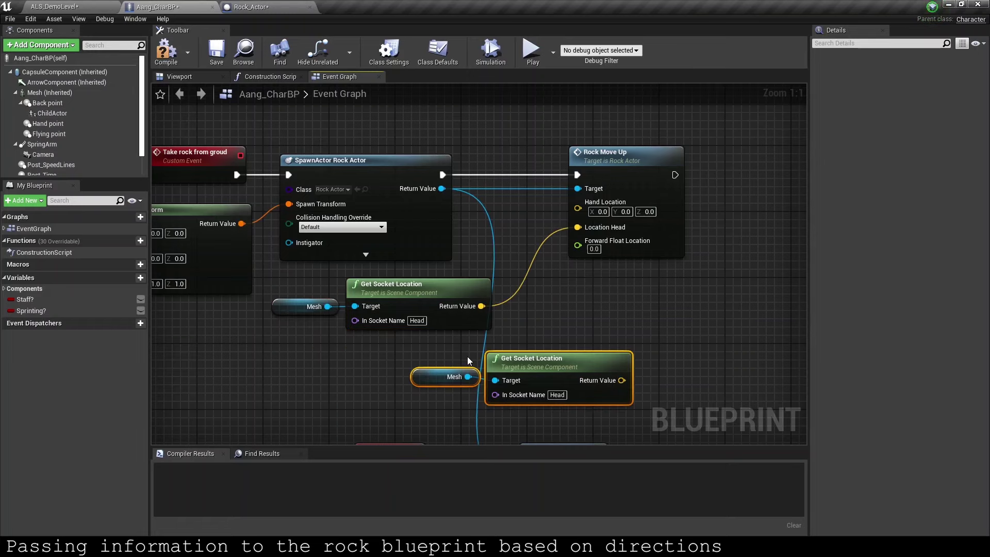
{"action": "left_click_drag", "start_coordinate": [467, 357], "coordinate": [399, 371]}
{"action": "left_click", "coordinate": [419, 378]}
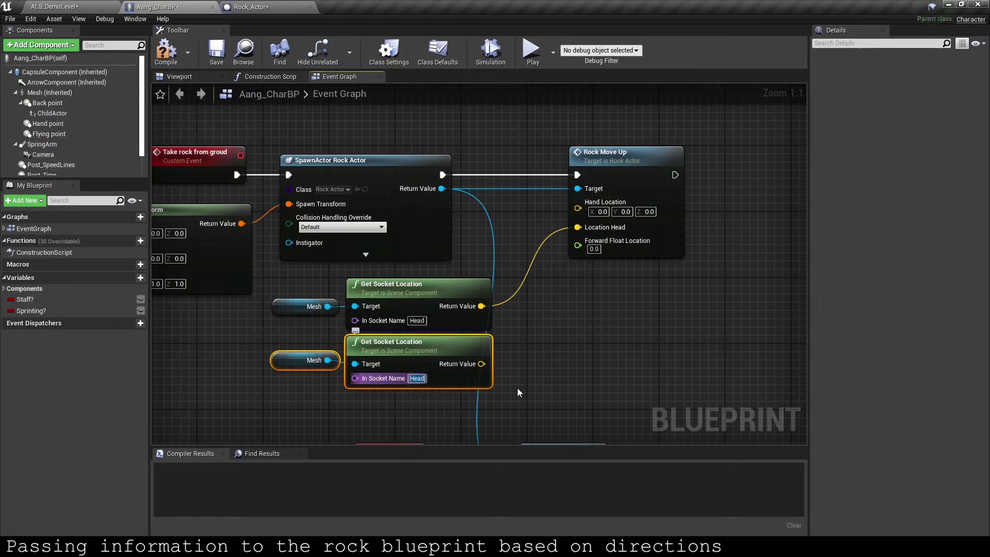
{"action": "type", "text": "hand_l"}
{"action": "key", "text": "Return"}
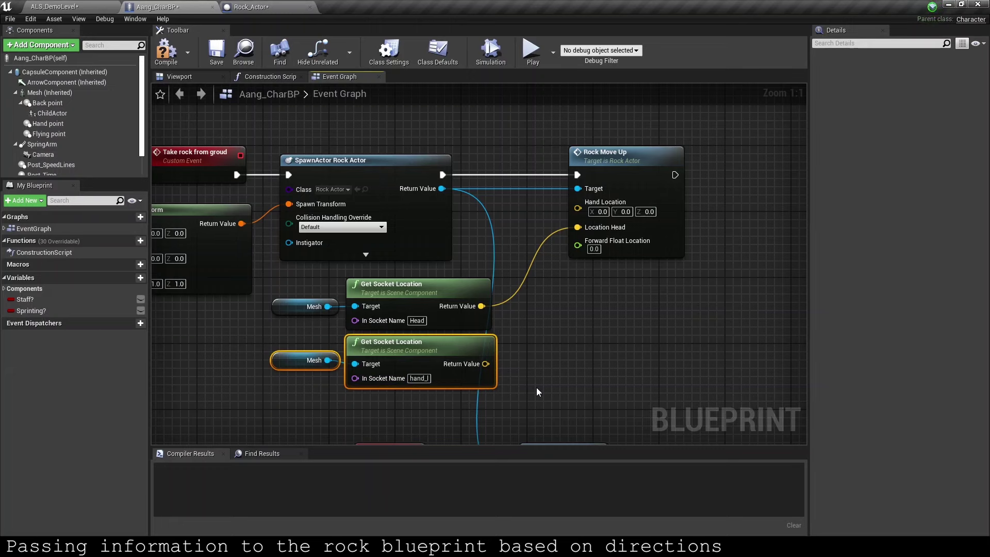
{"action": "right_click_drag", "start_coordinate": [536, 388], "coordinate": [530, 299]}
Step: Add a Get Actor Right Vector node to the graph
{"action": "left_click_drag", "start_coordinate": [335, 402], "coordinate": [556, 432]}
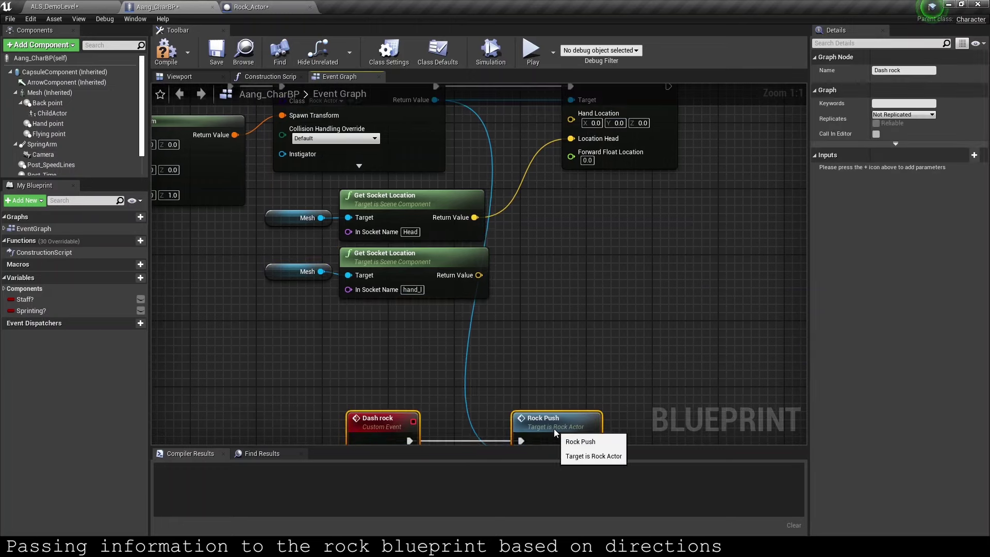
{"action": "right_click", "coordinate": [375, 322]}
{"action": "type", "text": "get at"}
{"action": "key", "text": "BackSpace"}
{"action": "type", "text": "ctor right"}
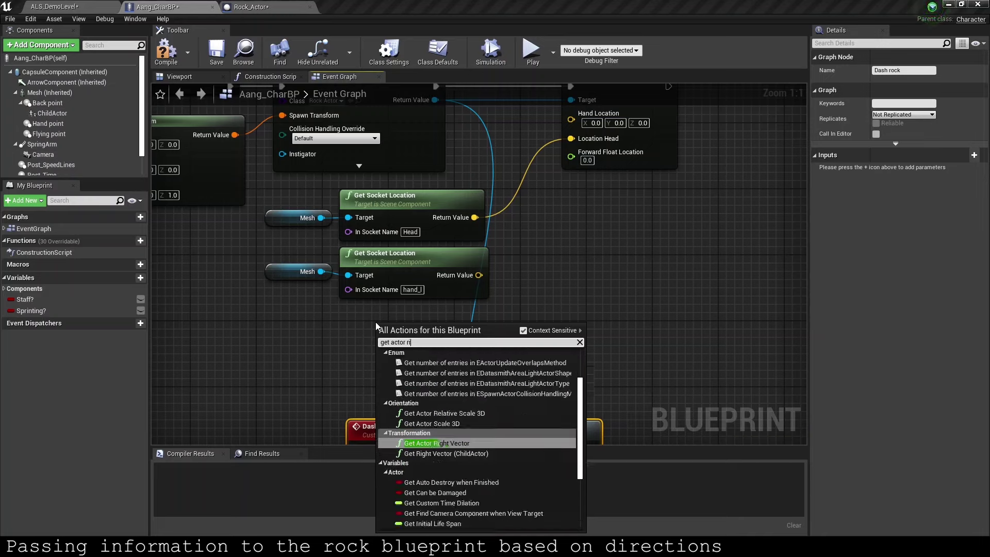
{"action": "key", "text": "Return"}
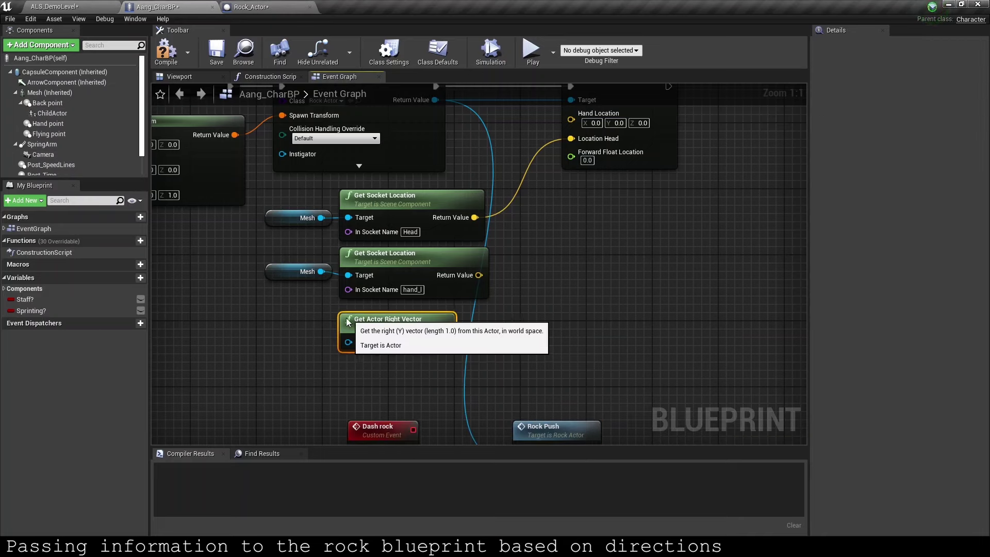
{"action": "left_click_drag", "start_coordinate": [386, 327], "coordinate": [278, 319]}
Step: Multiply the right vector by -1
{"action": "left_click_drag", "start_coordinate": [371, 341], "coordinate": [437, 338]}
{"action": "type", "text": "*"}
{"action": "key", "text": "Return"}
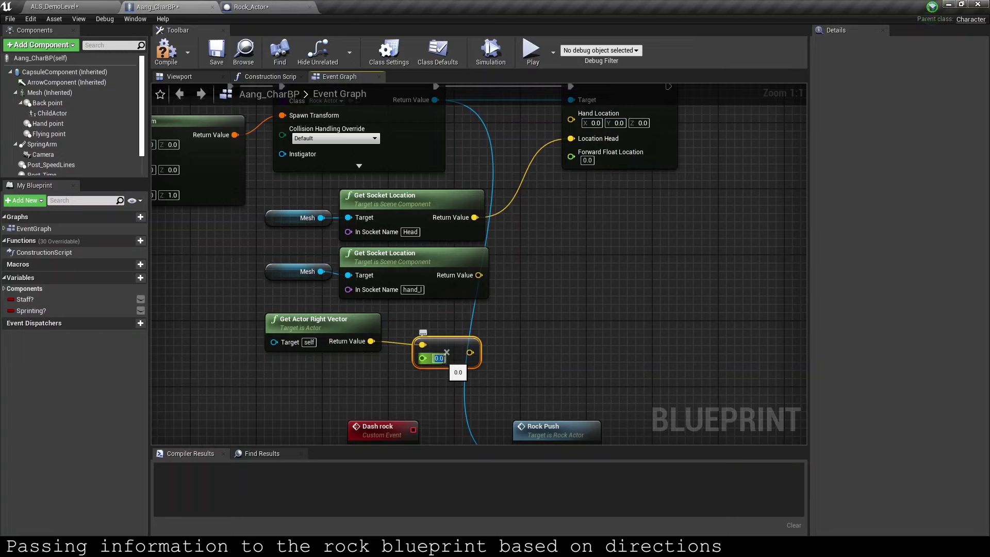
{"action": "key", "text": "BackSpace"}
{"action": "type", "text": "-1"}
Step: Multiply the result by 60 and add a vector + vector node
{"action": "mouse_move", "coordinate": [456, 361]}
{"action": "left_mouse_down"}
{"action": "mouse_move", "coordinate": [424, 361]}
{"action": "mouse_move", "coordinate": [478, 356]}
{"action": "left_mouse_up"}
{"action": "type", "text": "+ flo"}
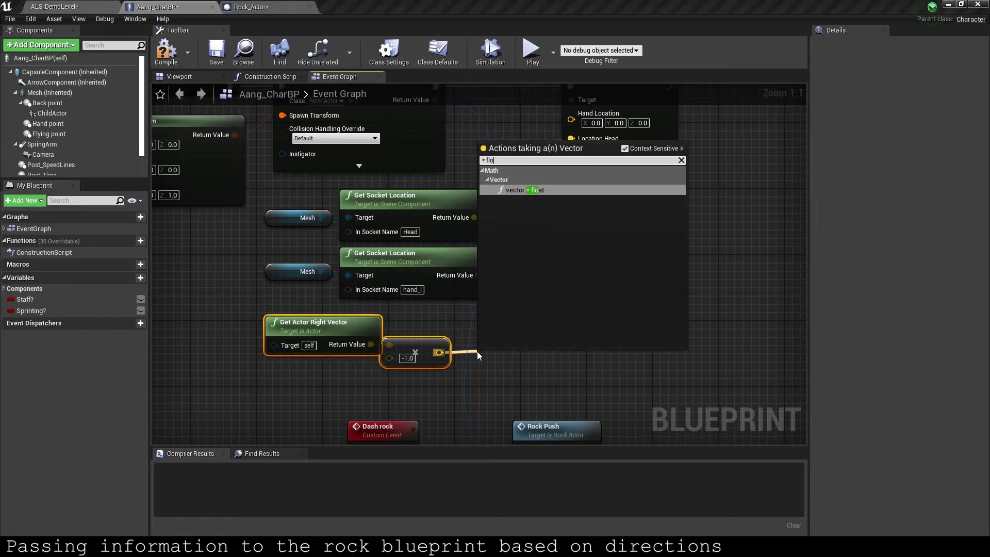
{"action": "key", "text": "Return"}
{"action": "left_click_drag", "start_coordinate": [410, 346], "coordinate": [418, 346]}
{"action": "left_click_drag", "start_coordinate": [526, 376], "coordinate": [594, 324]}
{"action": "left_click", "coordinate": [505, 366]}
{"action": "type", "text": "60"}
{"action": "type", "text": "+"}
{"action": "type", "text": " vcc"}
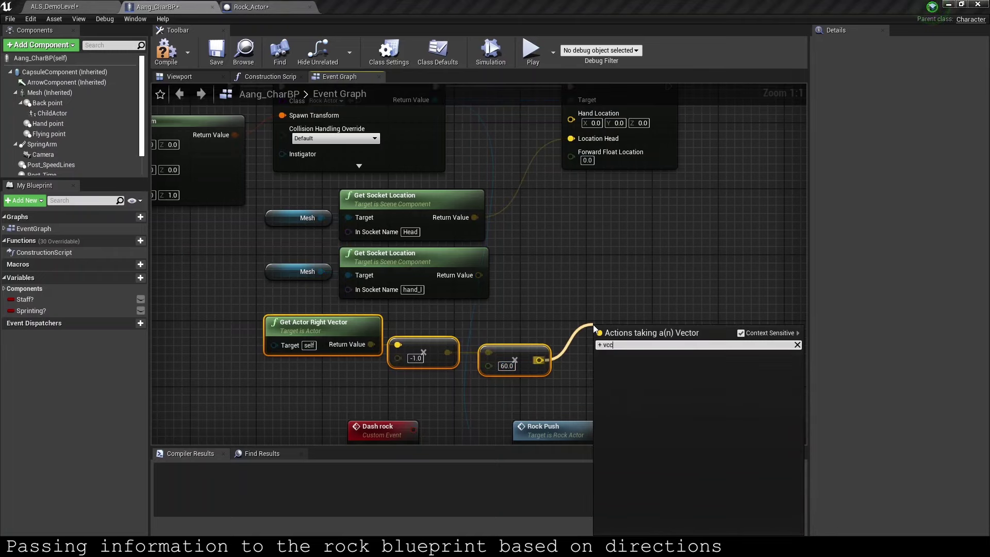
{"action": "key", "text": "BackSpace"}
{"action": "key", "text": "BackSpace"}
{"action": "type", "text": "ec"}
{"action": "key", "text": "Return"}
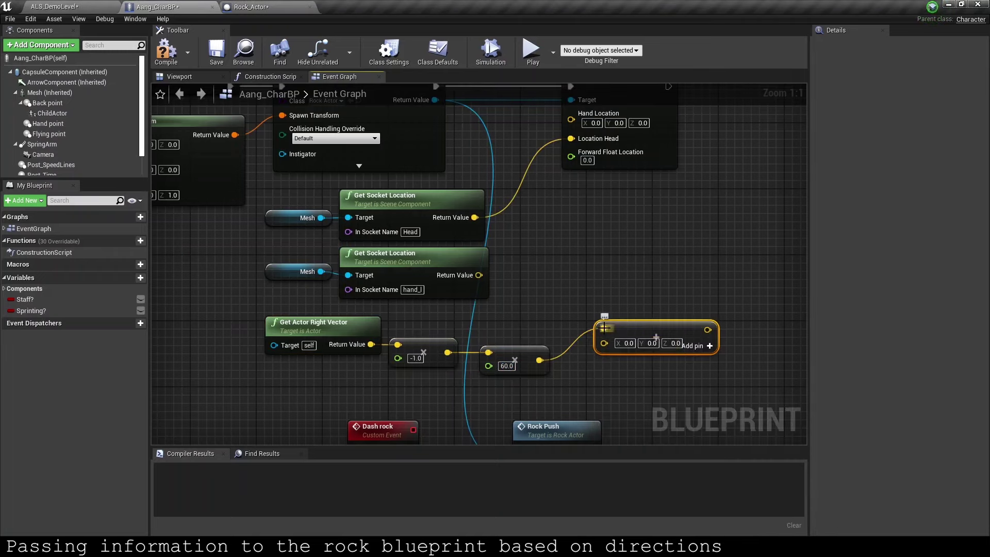
Step: Add the offset to the hand_l socket location and feed the sum into Rock Move Up's Hand Location
{"action": "mouse_move", "coordinate": [479, 274]}
{"action": "left_mouse_down"}
{"action": "mouse_move", "coordinate": [604, 332]}
{"action": "mouse_move", "coordinate": [553, 266]}
{"action": "left_mouse_up"}
{"action": "left_click_drag", "start_coordinate": [521, 348], "coordinate": [521, 308]}
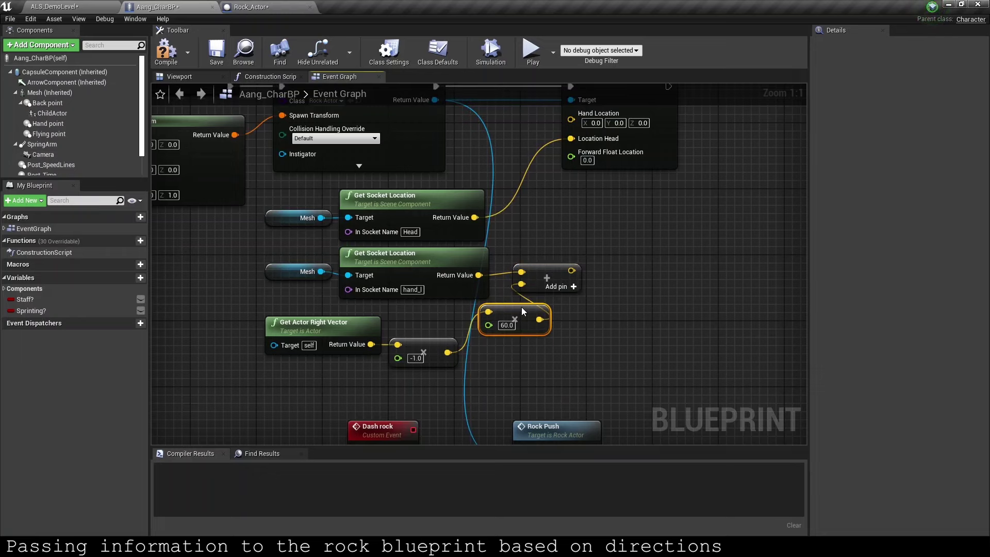
{"action": "mouse_move", "coordinate": [448, 346]}
{"action": "left_mouse_down"}
{"action": "mouse_move", "coordinate": [447, 354]}
{"action": "mouse_move", "coordinate": [540, 348]}
{"action": "left_mouse_up"}
{"action": "left_click_drag", "start_coordinate": [350, 322], "coordinate": [521, 376]}
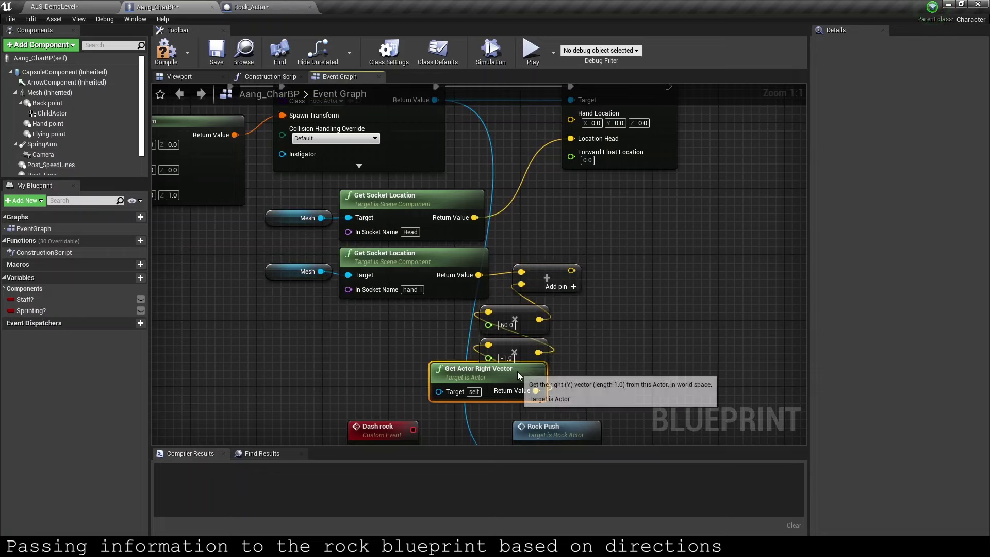
{"action": "mouse_move", "coordinate": [256, 264]}
{"action": "left_mouse_down"}
{"action": "mouse_move", "coordinate": [578, 297]}
{"action": "mouse_move", "coordinate": [591, 157]}
{"action": "mouse_move", "coordinate": [577, 125]}
{"action": "left_mouse_up"}
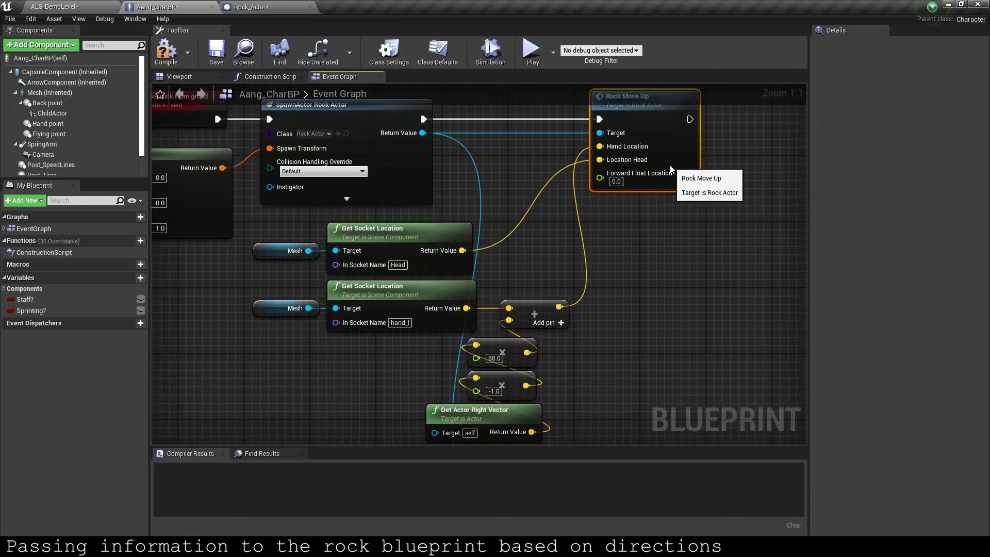
{"action": "left_click_drag", "start_coordinate": [625, 171], "coordinate": [663, 204]}
Step: Place Get Actor Right Vector beside the multiply chain and bring the Left Mouse Button event into view
{"action": "scroll", "coordinate": [663, 199], "scroll_direction": "down", "scroll_amount": 3}
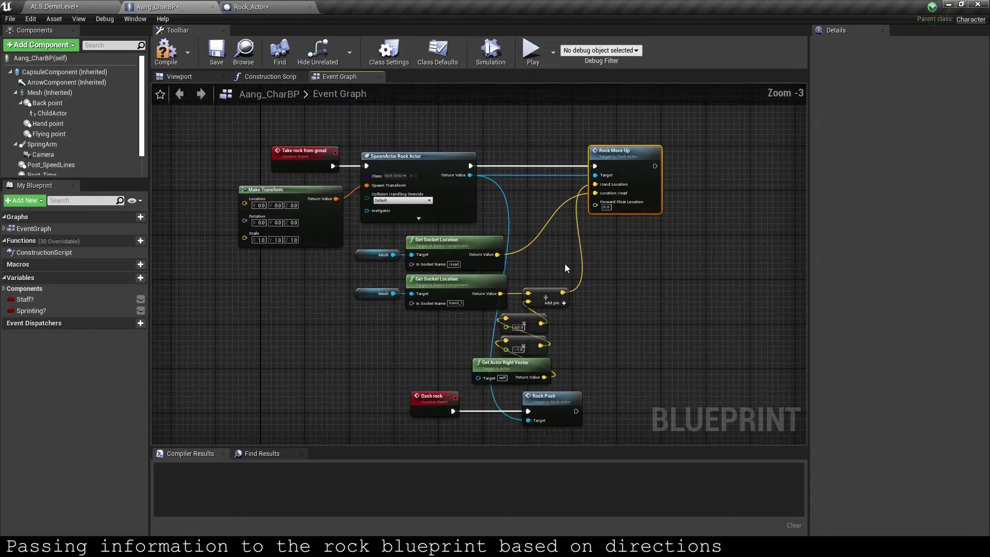
{"action": "left_click", "coordinate": [516, 349]}
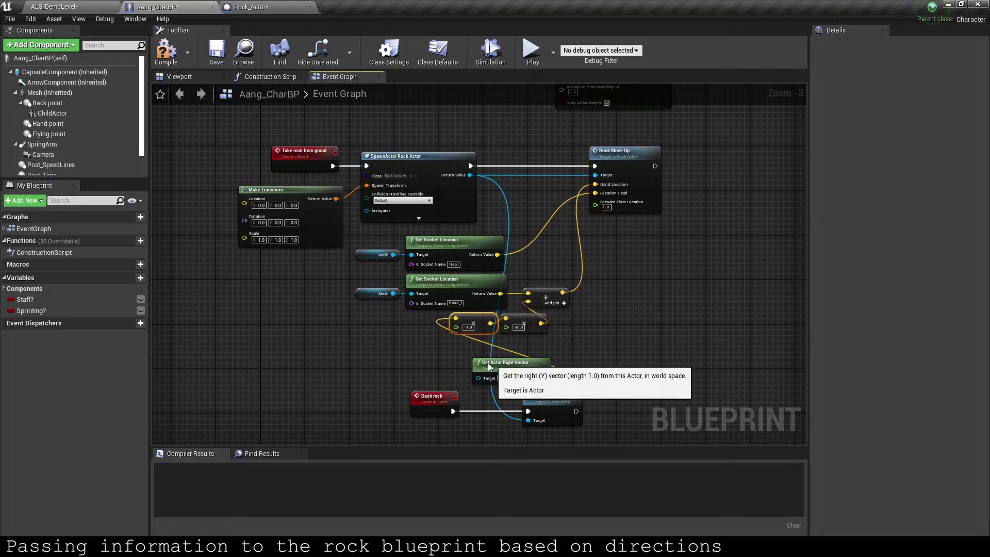
{"action": "mouse_move", "coordinate": [496, 369]}
{"action": "left_mouse_down"}
{"action": "mouse_move", "coordinate": [385, 319]}
{"action": "mouse_move", "coordinate": [390, 307]}
{"action": "left_mouse_up"}
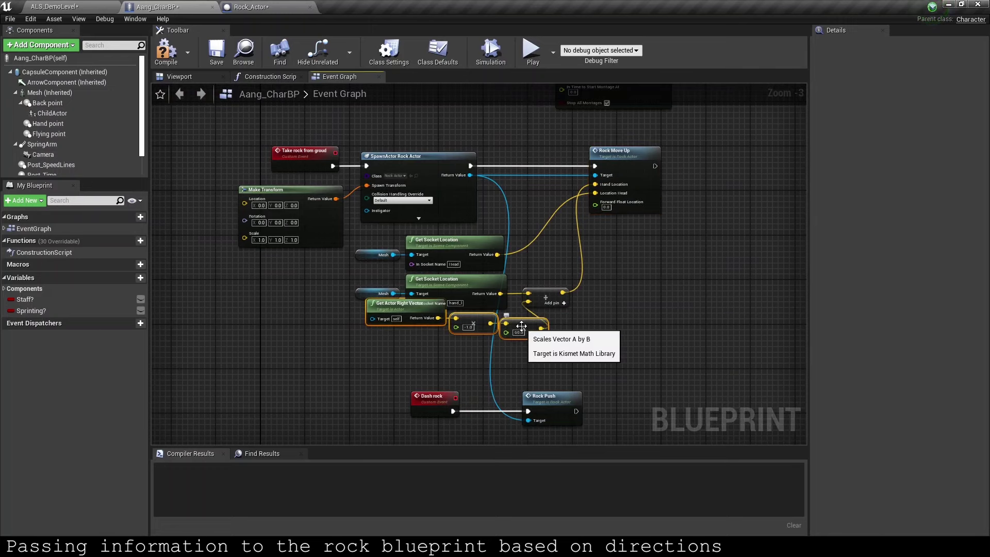
{"action": "scroll", "coordinate": [431, 335], "scroll_direction": "up", "scroll_amount": 1}
{"action": "left_click", "coordinate": [412, 319]}
{"action": "left_click_drag", "start_coordinate": [412, 319], "coordinate": [413, 339]}
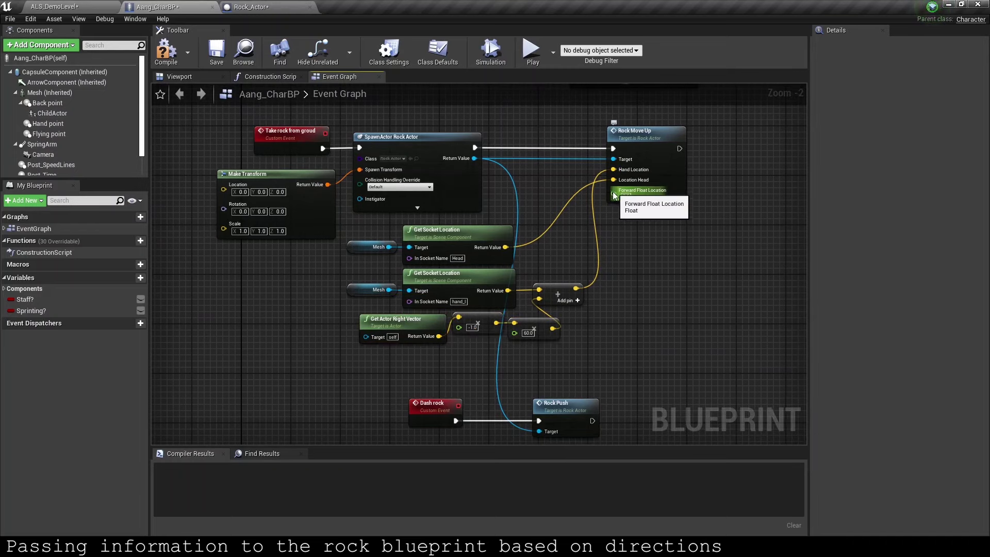
{"action": "scroll", "coordinate": [613, 194], "scroll_direction": "down", "scroll_amount": 2}
{"action": "right_click_drag", "start_coordinate": [614, 195], "coordinate": [595, 360]}
{"action": "scroll", "coordinate": [455, 186], "scroll_direction": "up", "scroll_amount": 3}
Step: Create a Float variable named Rock forward offset
{"action": "scroll", "coordinate": [556, 199], "scroll_direction": "up", "scroll_amount": 1}
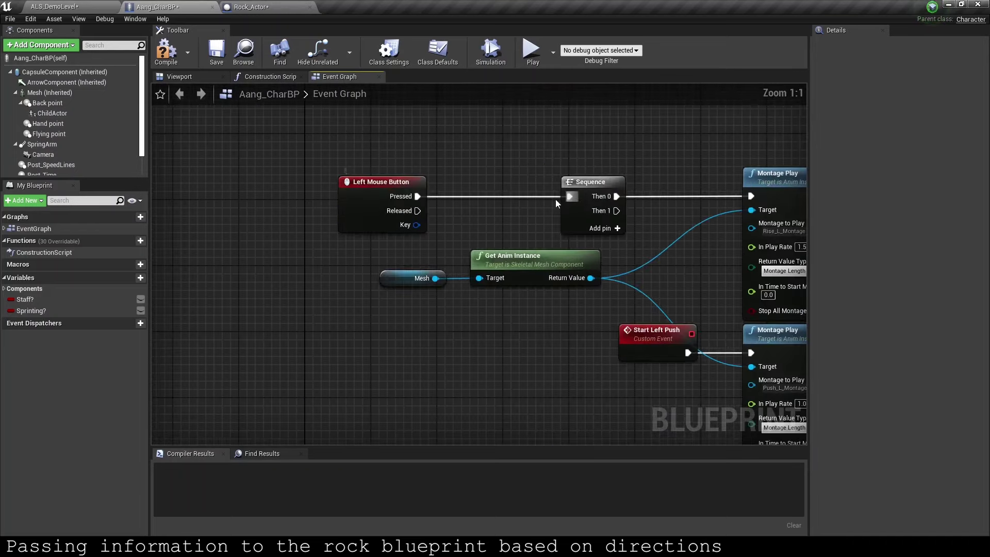
{"action": "left_click", "coordinate": [138, 280]}
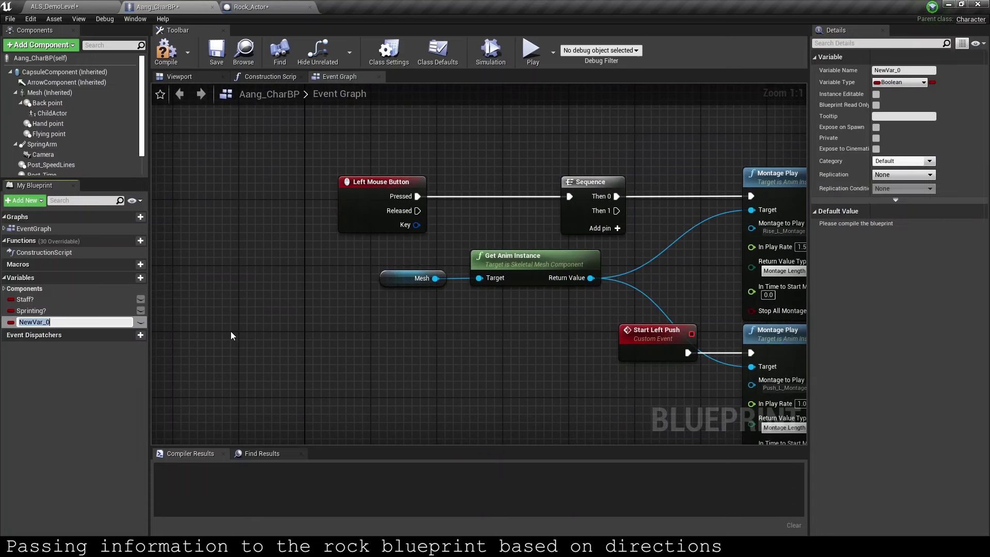
{"action": "key", "text": "BackSpace"}
{"action": "type", "text": "Rock"}
{"action": "type", "text": " position forwards"}
{"action": "key", "text": "Return"}
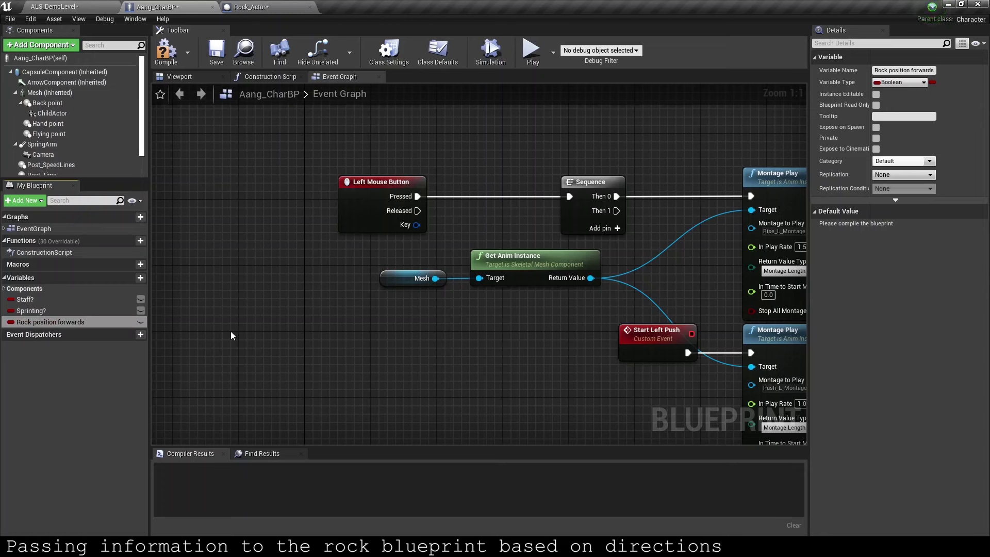
{"action": "left_click", "coordinate": [900, 82]}
{"action": "left_click", "coordinate": [826, 157]}
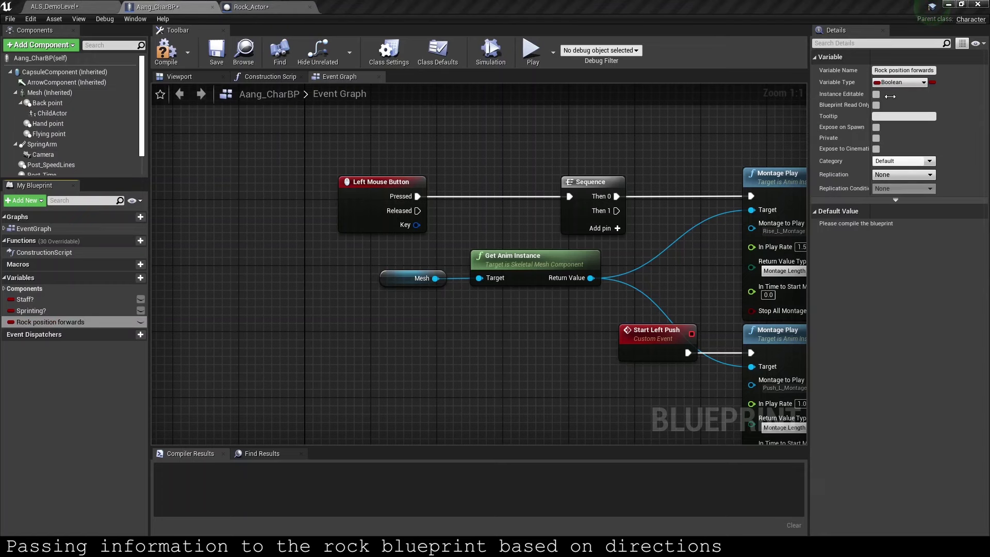
{"action": "left_click", "coordinate": [906, 72]}
{"action": "type", "text": "Rock for"}
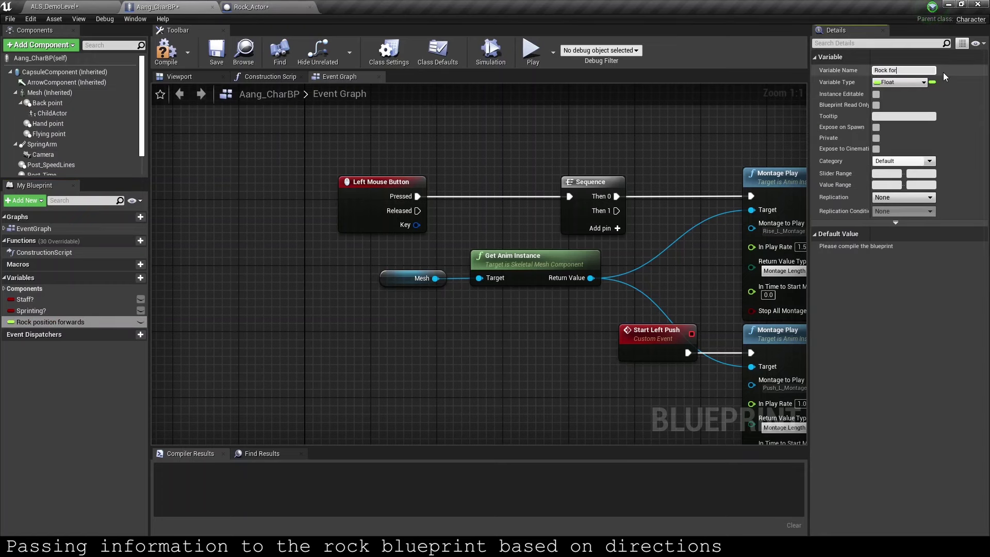
{"action": "type", "text": "ward offset"}
{"action": "key", "text": "Return"}
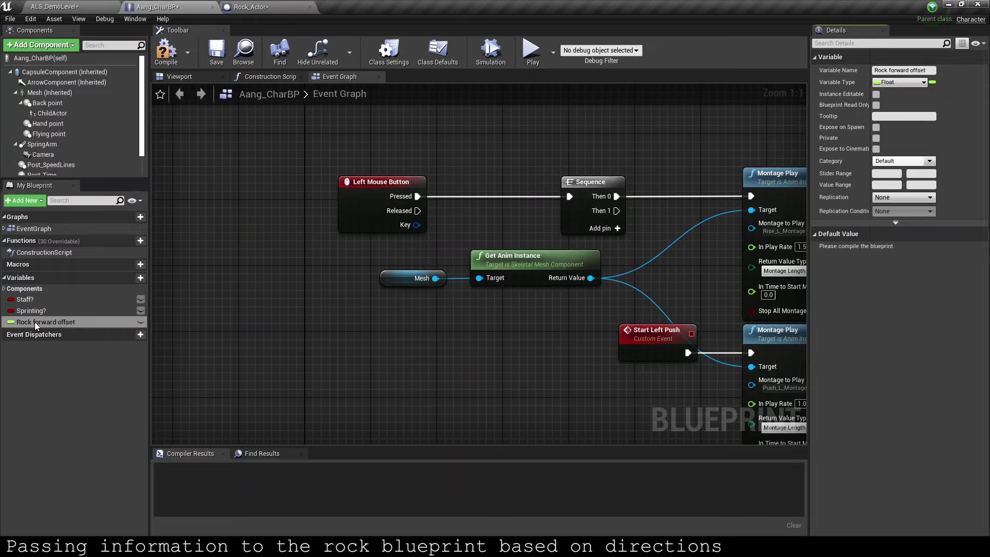
Step: Insert a Rock forward offset SET node between Left Mouse Button Pressed and the Sequence
{"action": "left_click_drag", "start_coordinate": [46, 322], "coordinate": [413, 201]}
{"action": "left_click_drag", "start_coordinate": [472, 194], "coordinate": [458, 193]}
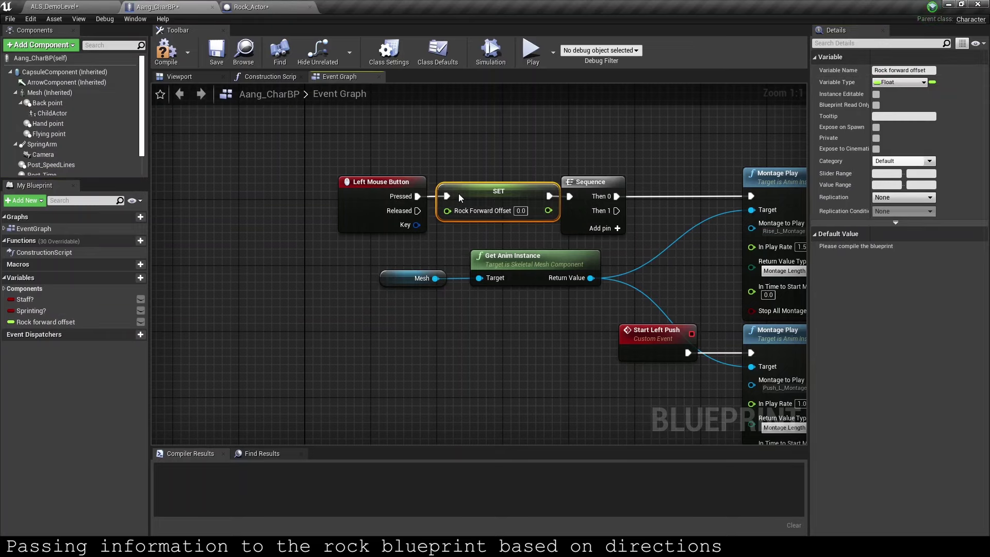
{"action": "left_click_drag", "start_coordinate": [381, 181], "coordinate": [357, 181]}
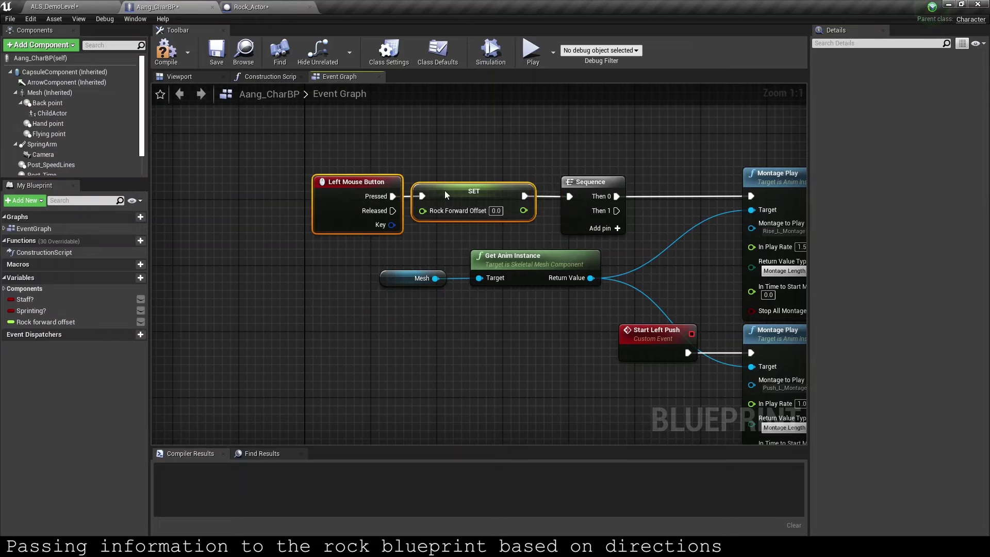
{"action": "mouse_move", "coordinate": [449, 212]}
{"action": "left_mouse_down"}
{"action": "mouse_move", "coordinate": [433, 213]}
{"action": "mouse_move", "coordinate": [478, 165]}
{"action": "left_mouse_up"}
Step: Feed the SET node a Random Float in Range with minimum 300 and maximum 400
{"action": "type", "text": "random"}
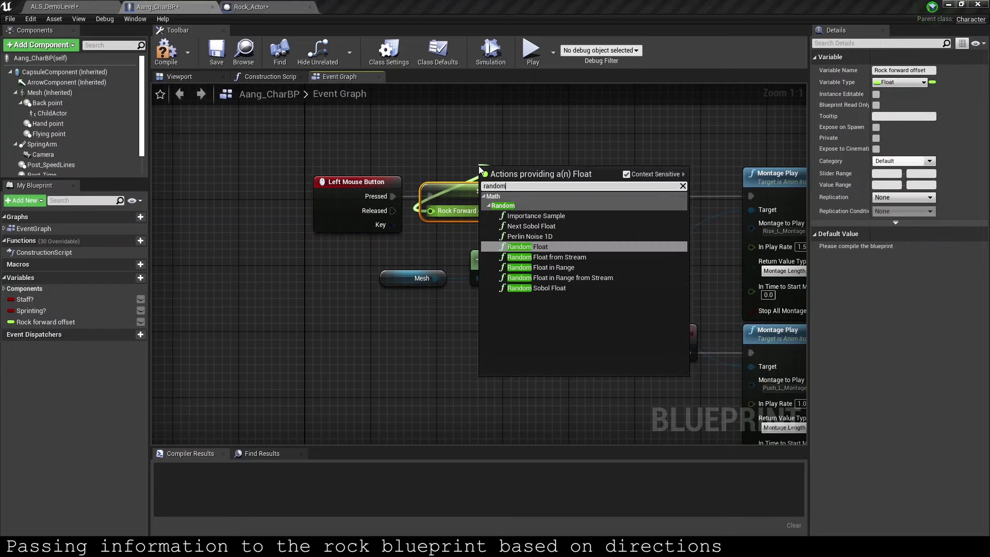
{"action": "type", "text": " float in r"}
{"action": "key", "text": "Return"}
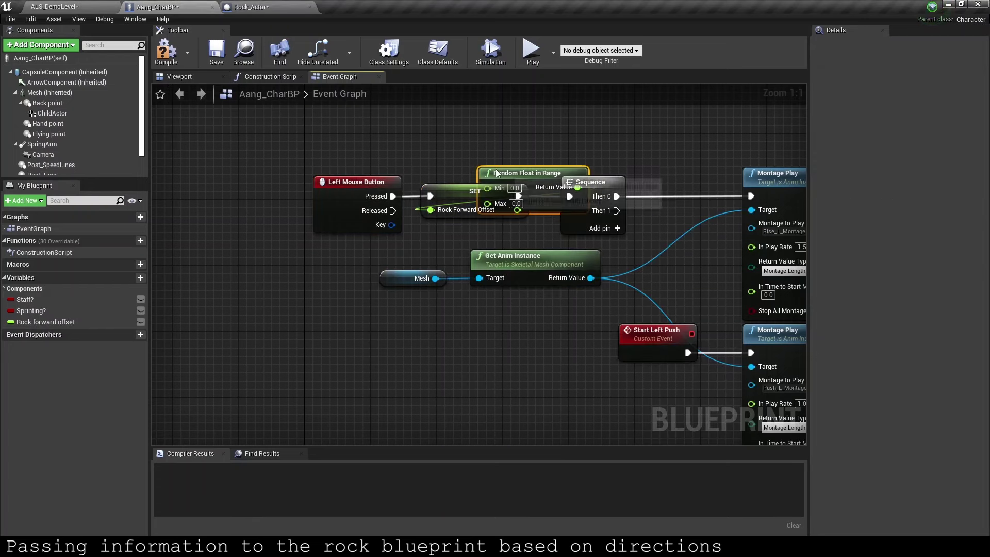
{"action": "left_click_drag", "start_coordinate": [495, 173], "coordinate": [450, 135]}
{"action": "left_click", "coordinate": [469, 147]}
{"action": "type", "text": "300"}
{"action": "key", "text": "Tab"}
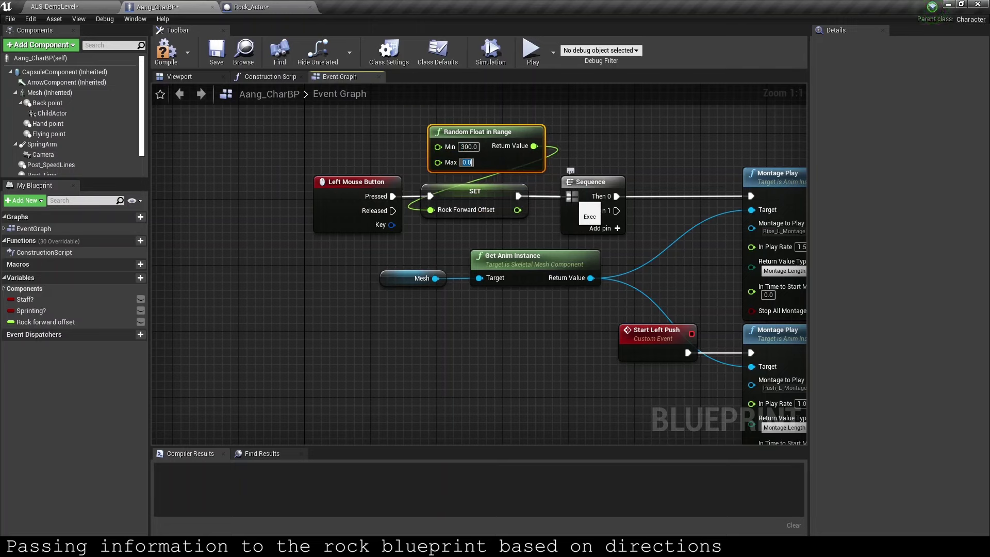
{"action": "type", "text": "40"}
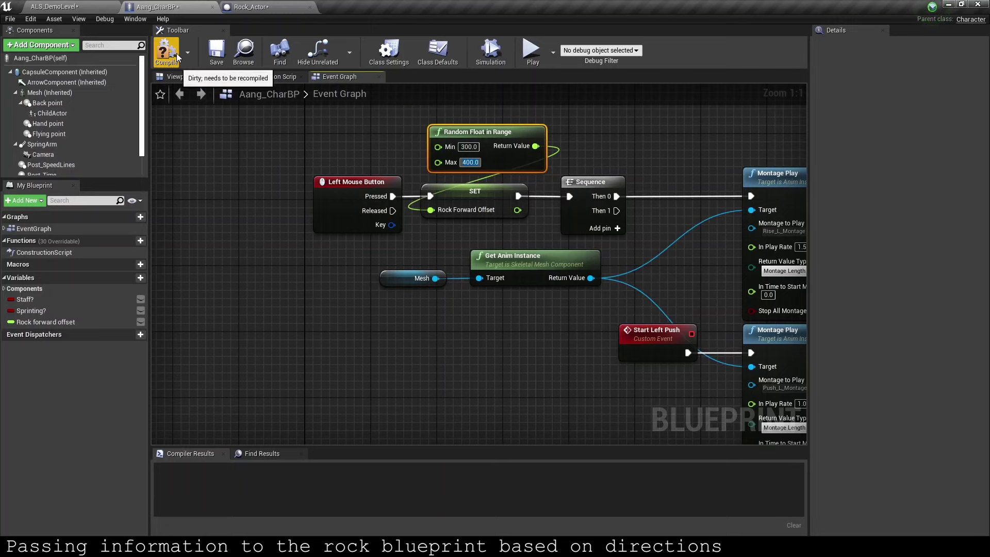
Step: Compile the blueprint and place a Rock forward offset getter near Rock Move Up
{"action": "left_click", "coordinate": [166, 50]}
{"action": "scroll", "coordinate": [385, 265], "scroll_direction": "down", "scroll_amount": 4}
{"action": "scroll", "coordinate": [516, 382], "scroll_direction": "up", "scroll_amount": 2}
{"action": "scroll", "coordinate": [542, 248], "scroll_direction": "up", "scroll_amount": 1}
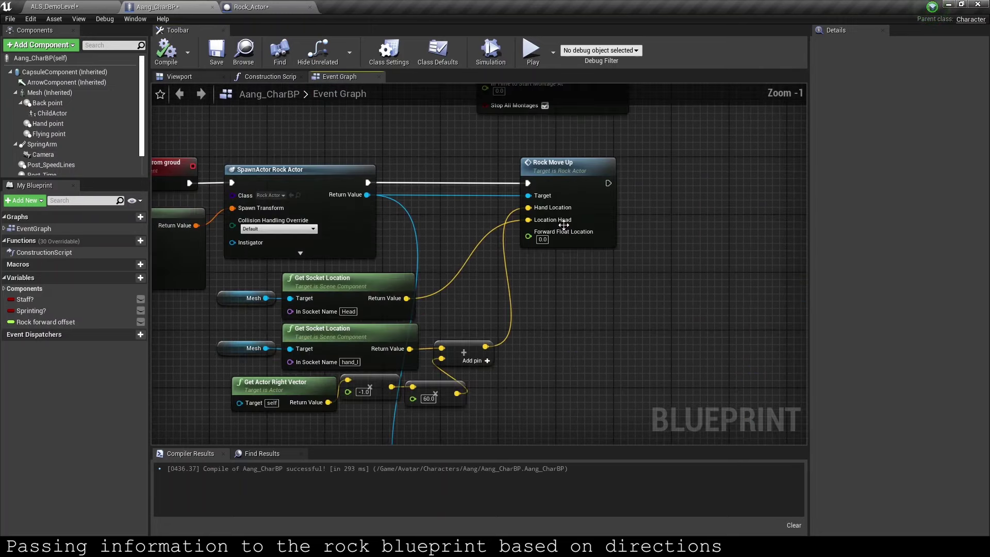
{"action": "mouse_move", "coordinate": [46, 322]}
{"action": "left_mouse_down"}
{"action": "mouse_move", "coordinate": [529, 254]}
{"action": "mouse_move", "coordinate": [528, 236]}
{"action": "mouse_move", "coordinate": [580, 264]}
{"action": "left_mouse_up"}
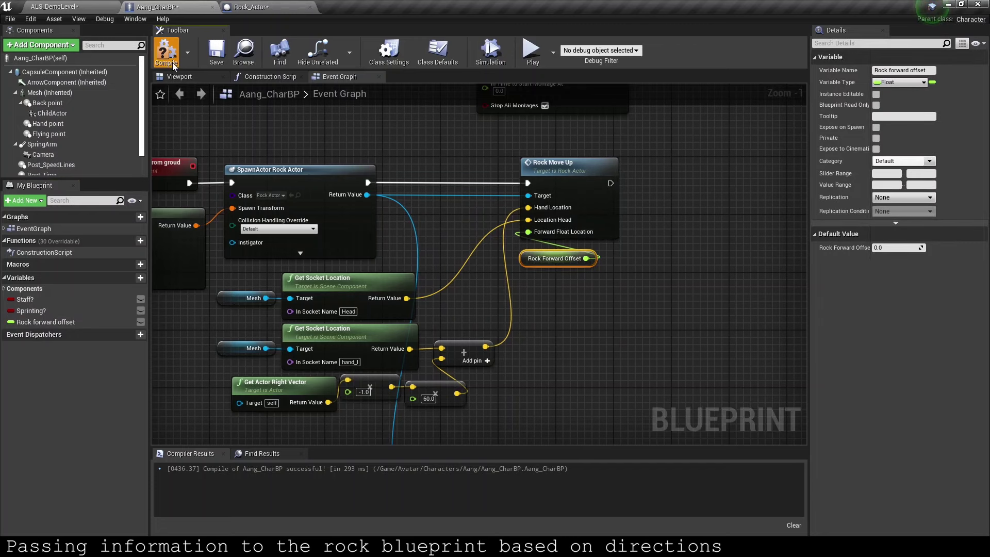
Step: Create an enumeration asset named RockDirection_Enum in the Weapons folder
{"action": "left_click", "coordinate": [88, 7]}
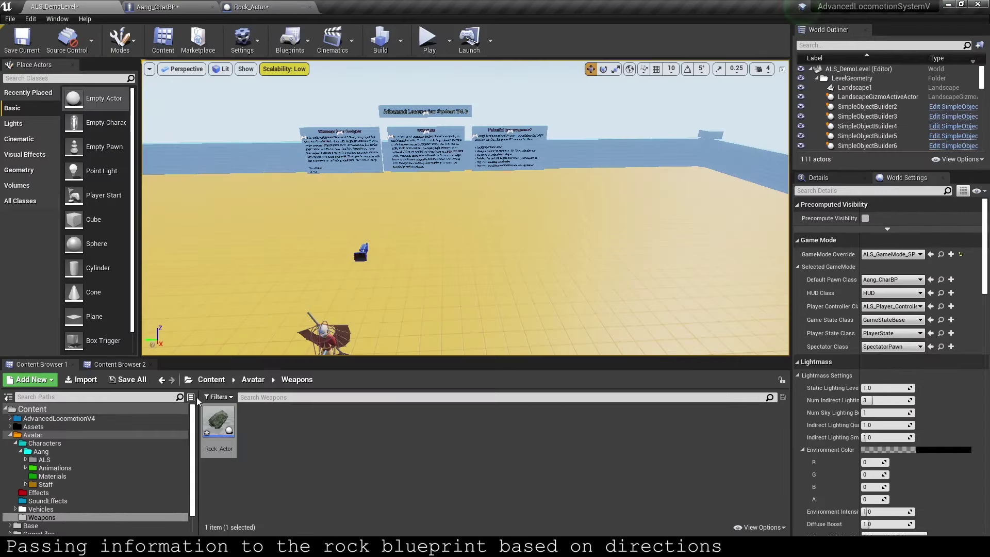
{"action": "right_click", "coordinate": [277, 441]}
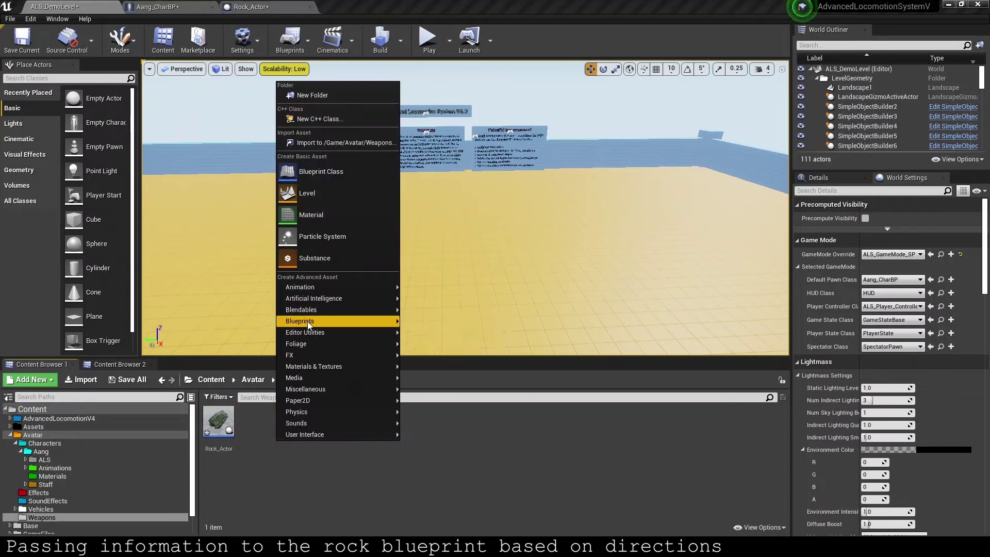
{"action": "mouse_move", "coordinate": [308, 321]}
{"action": "left_click", "coordinate": [438, 420]}
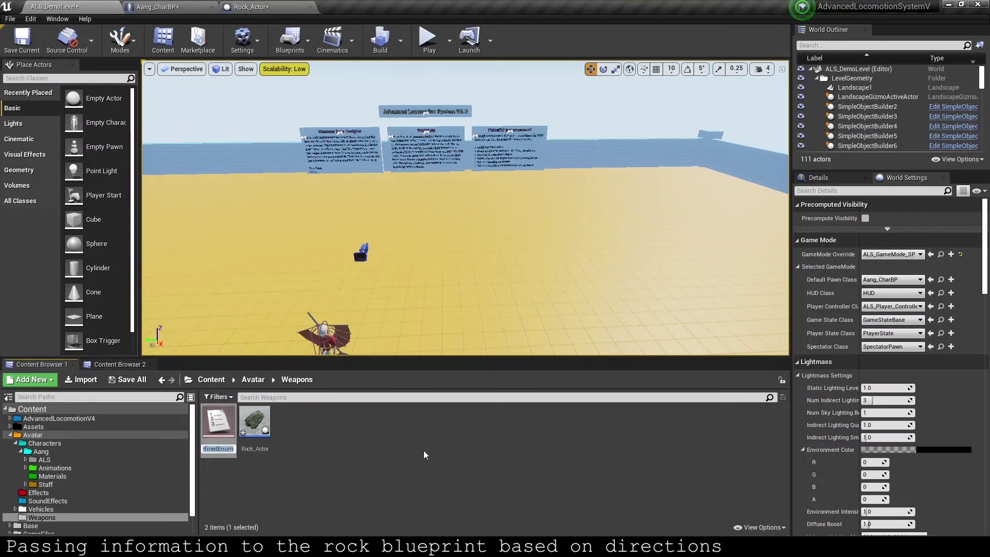
{"action": "key", "text": "BackSpace"}
{"action": "type", "text": "RockDirection_En"}
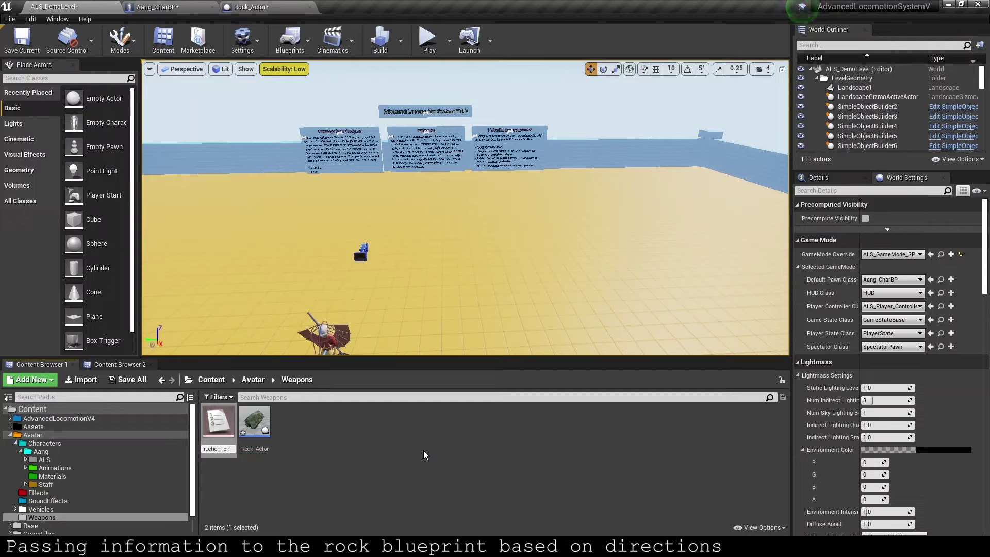
{"action": "type", "text": "um"}
{"action": "key", "text": "Return"}
Step: Add two enum entries named Left and Right, then return to Aang_CharBP
{"action": "double_click", "coordinate": [215, 451]}
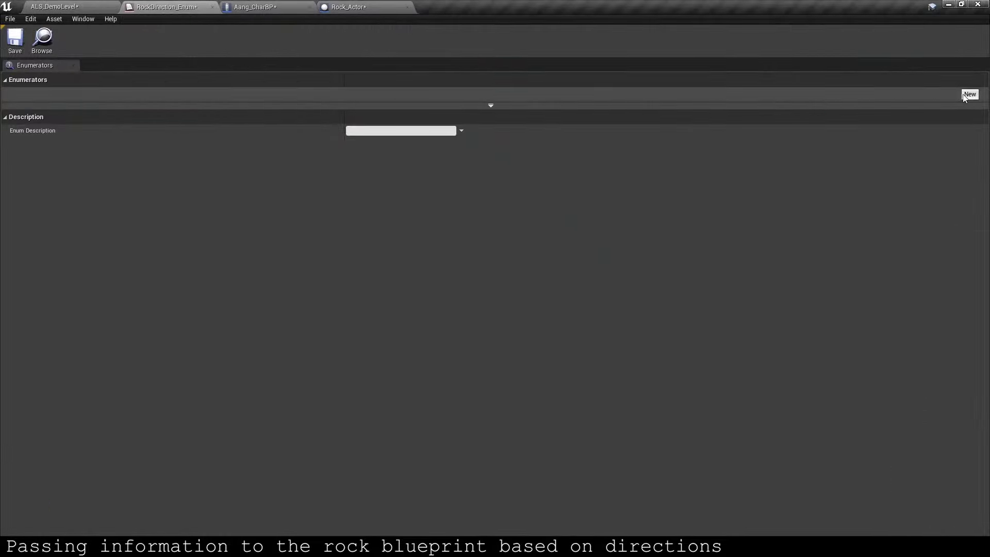
{"action": "left_click", "coordinate": [969, 95]}
{"action": "left_click", "coordinate": [969, 94]}
{"action": "left_click", "coordinate": [159, 108]}
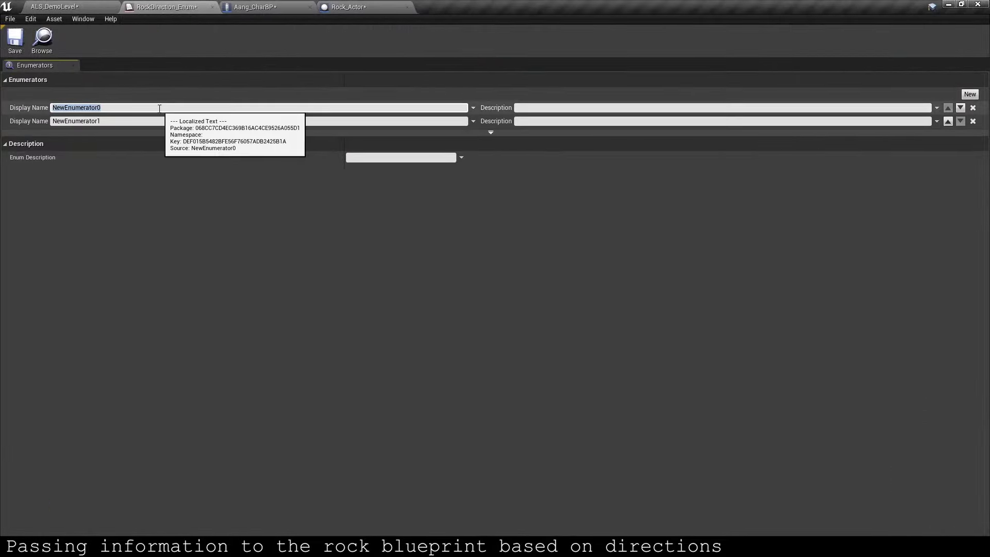
{"action": "type", "text": "Left"}
{"action": "left_click", "coordinate": [156, 121]}
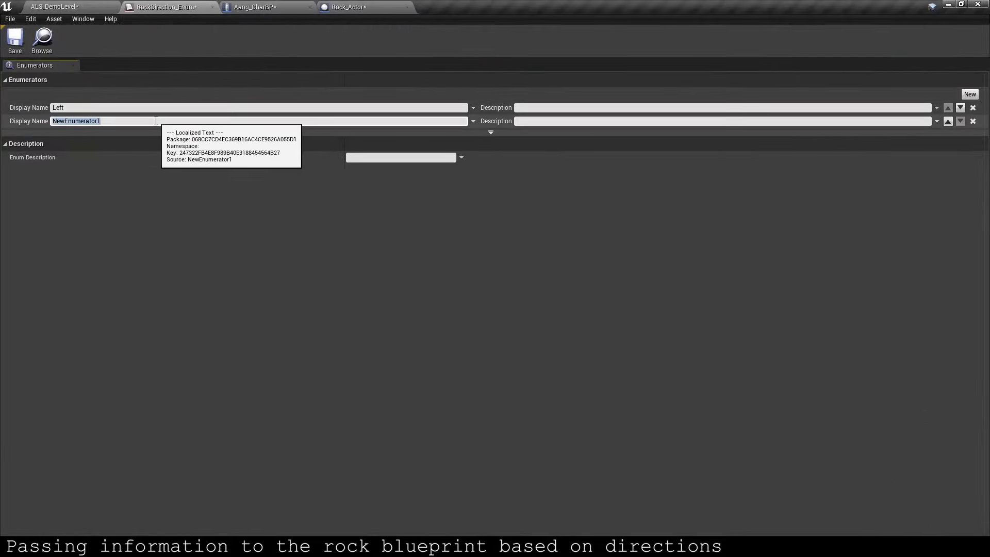
{"action": "type", "text": "Rght"}
{"action": "key", "text": "Return"}
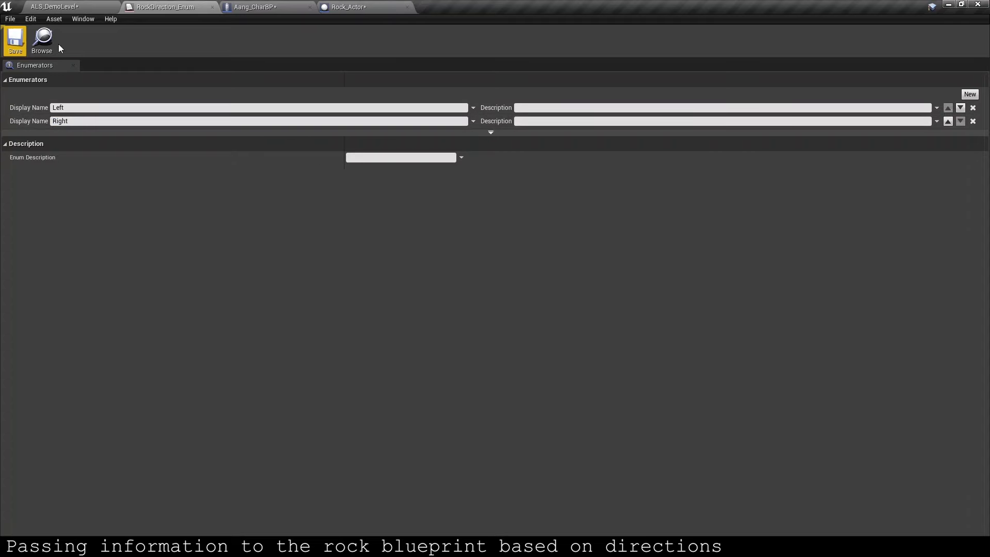
{"action": "left_click", "coordinate": [264, 7]}
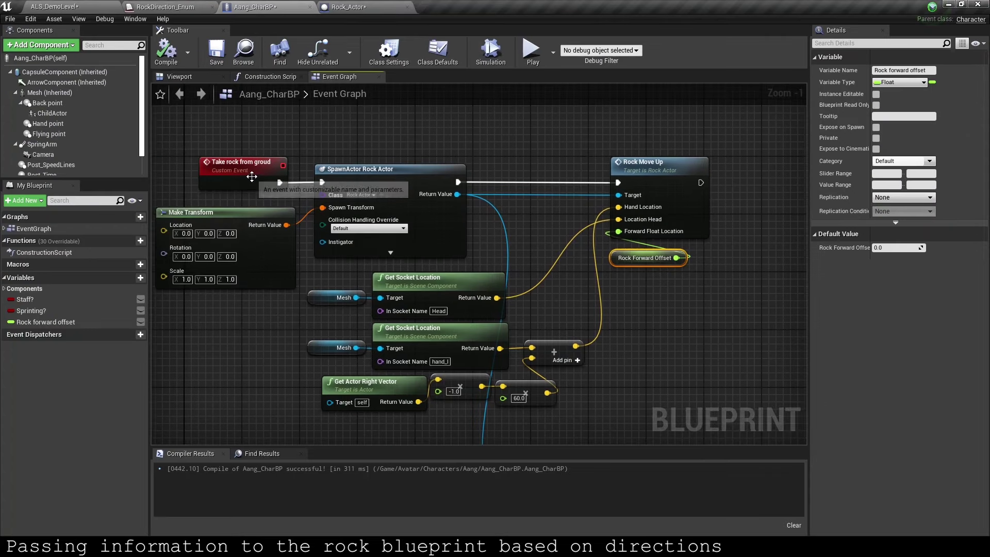
Step: Add a Direction input of type Rock Direction Enum to the Take rock from groud event
{"action": "left_click", "coordinate": [252, 177]}
{"action": "left_click", "coordinate": [975, 157]}
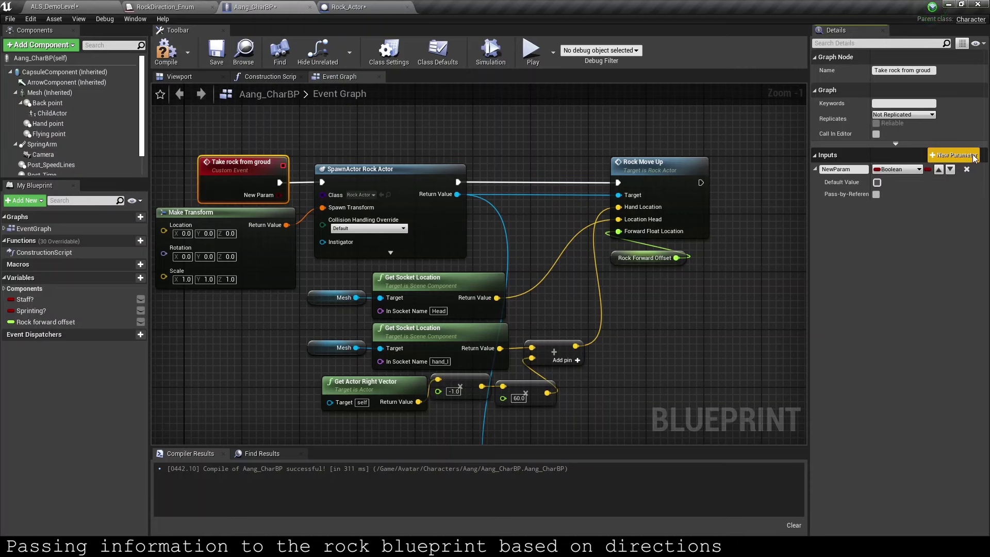
{"action": "left_click", "coordinate": [891, 170]}
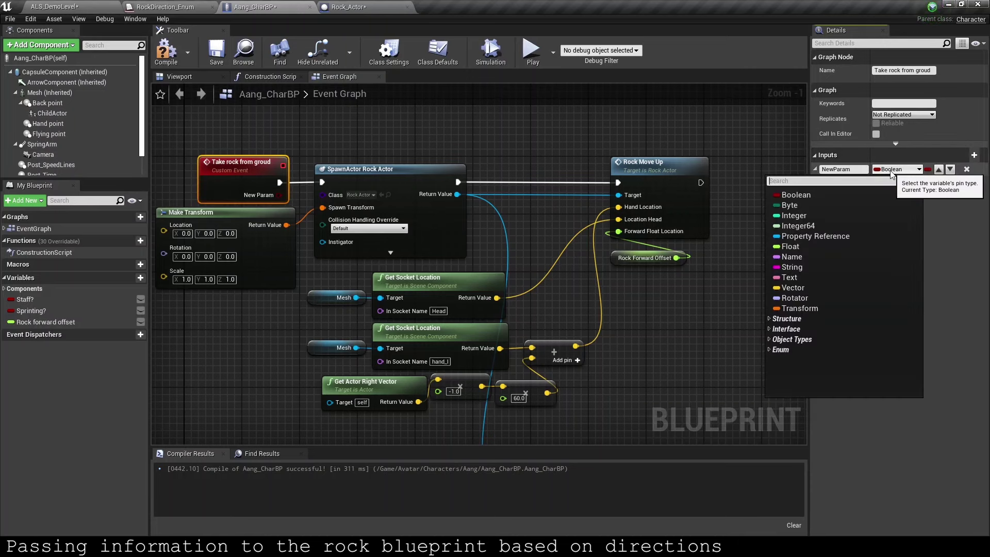
{"action": "type", "text": "rockdir"}
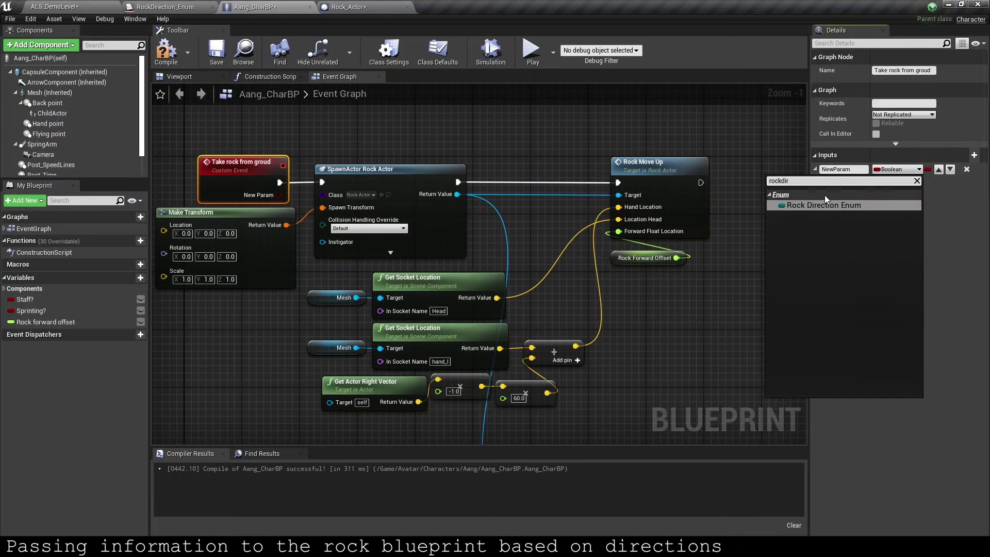
{"action": "left_click", "coordinate": [820, 205]}
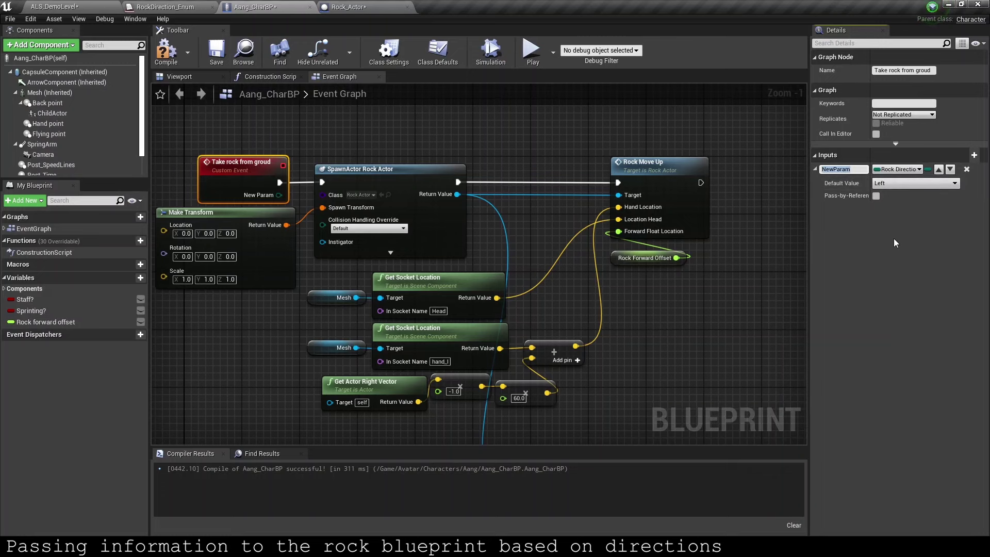
{"action": "type", "text": "Direction"}
{"action": "key", "text": "Return"}
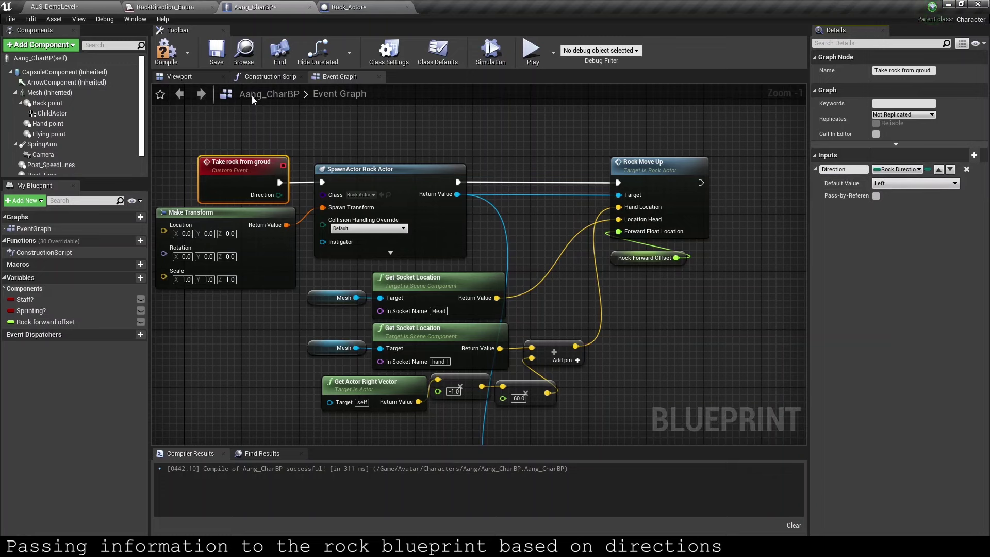
Step: Move Rock Move Up and the Rock Forward Offset node further right
{"action": "right_click_drag", "start_coordinate": [572, 158], "coordinate": [498, 155]}
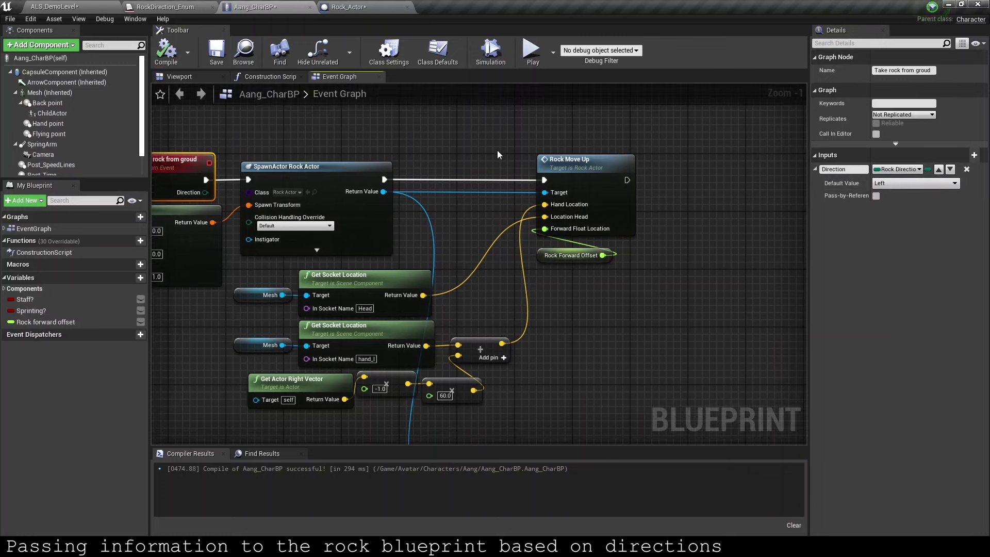
{"action": "left_click_drag", "start_coordinate": [593, 134], "coordinate": [722, 268]}
{"action": "left_click_drag", "start_coordinate": [686, 176], "coordinate": [730, 176]}
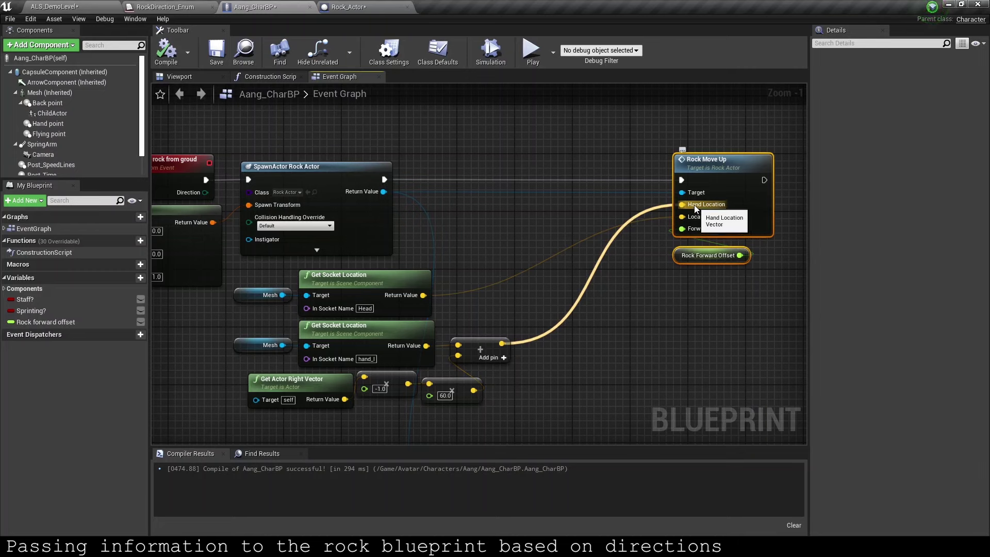
Step: Add a Select node whose result feeds the second Get Socket Location's socket name
{"action": "right_click_drag", "start_coordinate": [324, 358], "coordinate": [505, 317]}
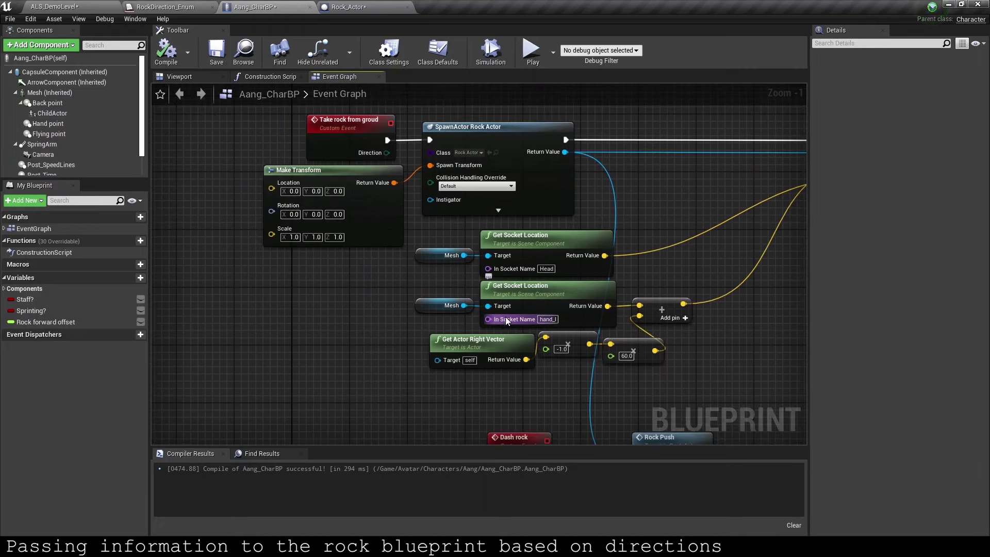
{"action": "mouse_move", "coordinate": [488, 319]}
{"action": "left_mouse_down"}
{"action": "mouse_move", "coordinate": [363, 331]}
{"action": "mouse_move", "coordinate": [311, 316]}
{"action": "left_mouse_up"}
{"action": "type", "text": "select"}
{"action": "key", "text": "Return"}
{"action": "key", "text": "Escape"}
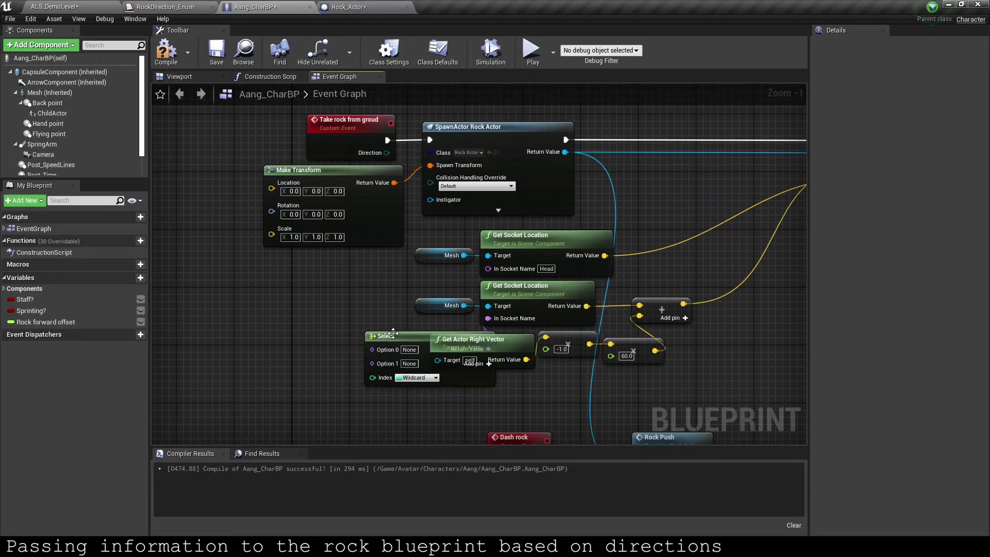
{"action": "left_click_drag", "start_coordinate": [394, 336], "coordinate": [314, 308]}
{"action": "left_click_drag", "start_coordinate": [410, 320], "coordinate": [488, 318]}
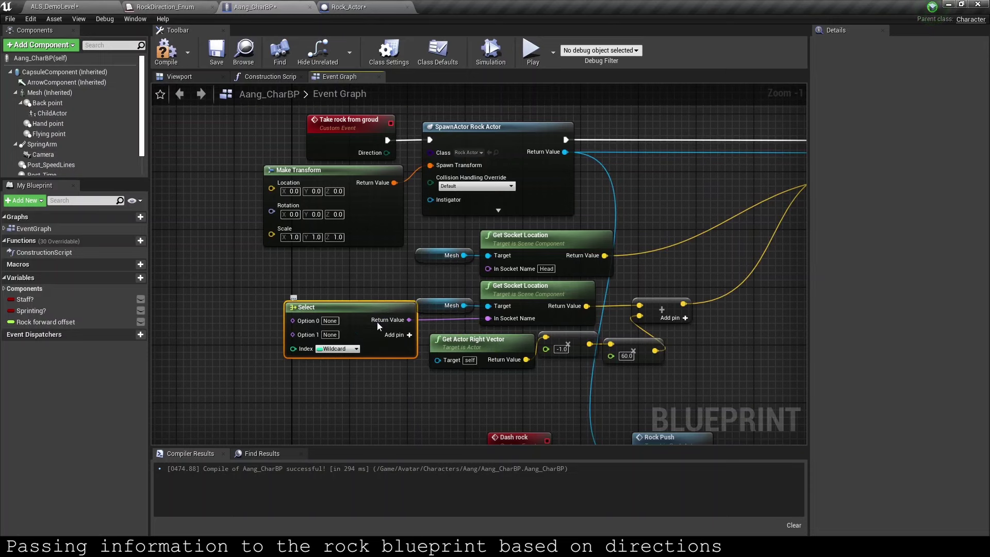
{"action": "left_click_drag", "start_coordinate": [368, 307], "coordinate": [354, 307]}
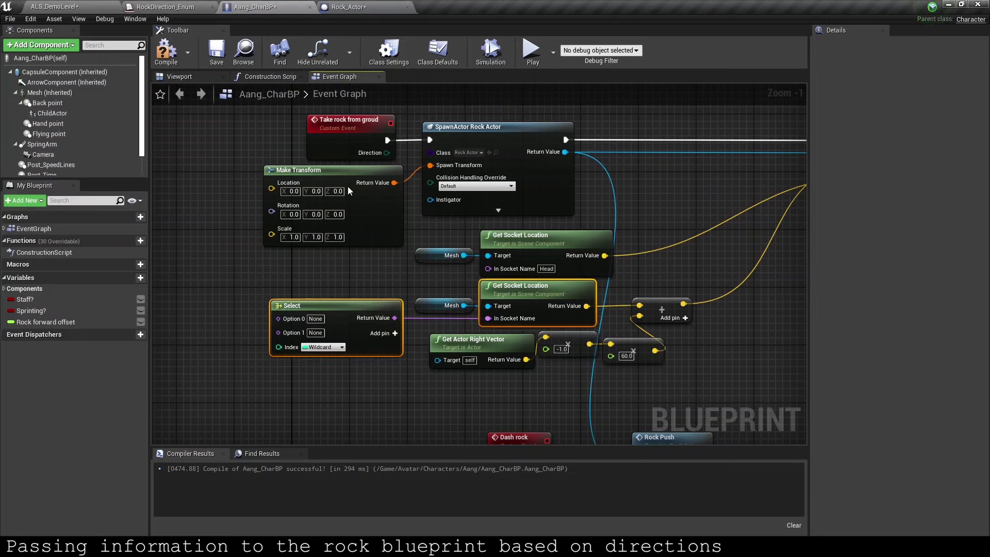
Step: Drive the Select index from the event's Direction, with Left hand_l and Right hand_r
{"action": "scroll", "coordinate": [347, 187], "scroll_direction": "down", "scroll_amount": 2}
{"action": "left_click_drag", "start_coordinate": [353, 194], "coordinate": [243, 195]}
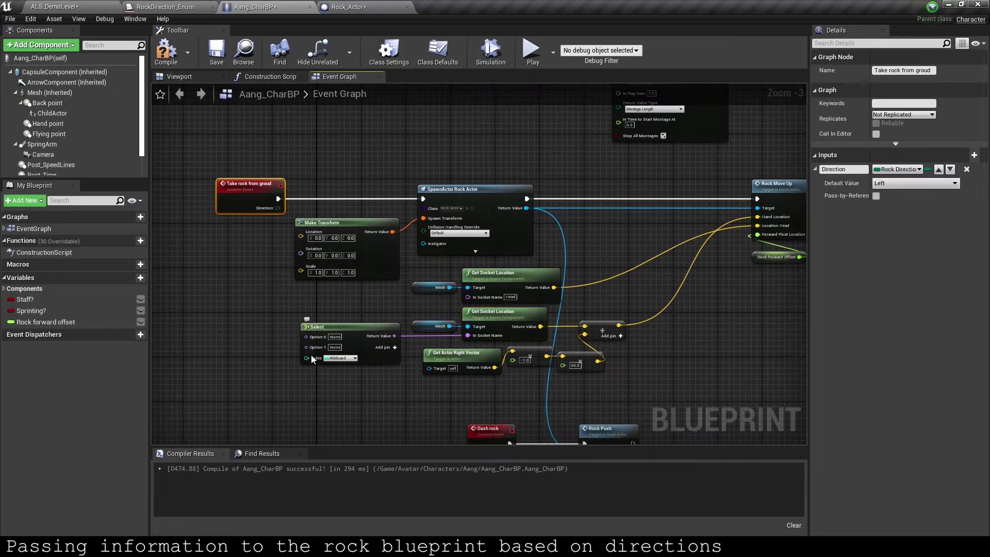
{"action": "mouse_move", "coordinate": [312, 359]}
{"action": "left_mouse_down"}
{"action": "mouse_move", "coordinate": [277, 208]}
{"action": "mouse_move", "coordinate": [236, 203]}
{"action": "left_mouse_up"}
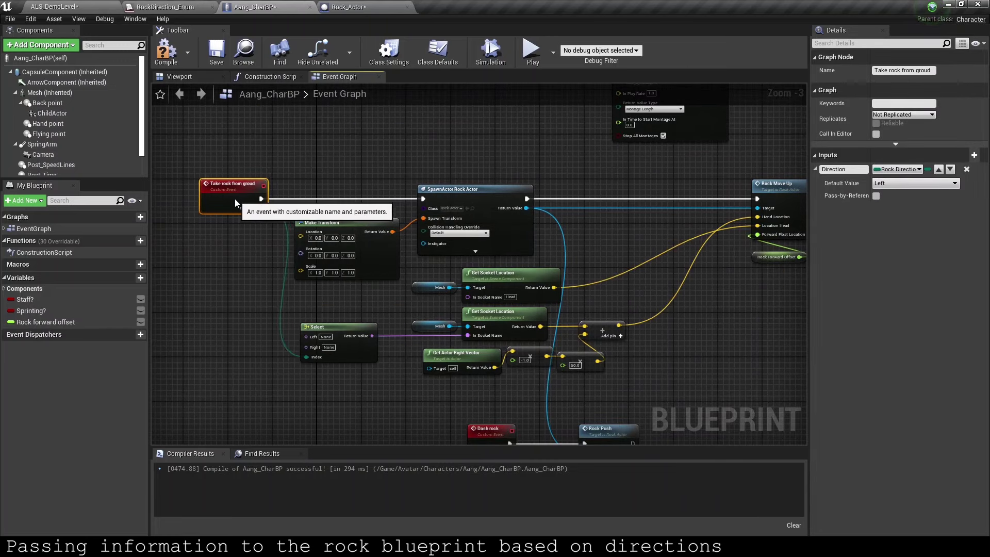
{"action": "scroll", "coordinate": [357, 343], "scroll_direction": "up", "scroll_amount": 2}
{"action": "scroll", "coordinate": [357, 343], "scroll_direction": "up", "scroll_amount": 1}
{"action": "type", "text": "hand_l"}
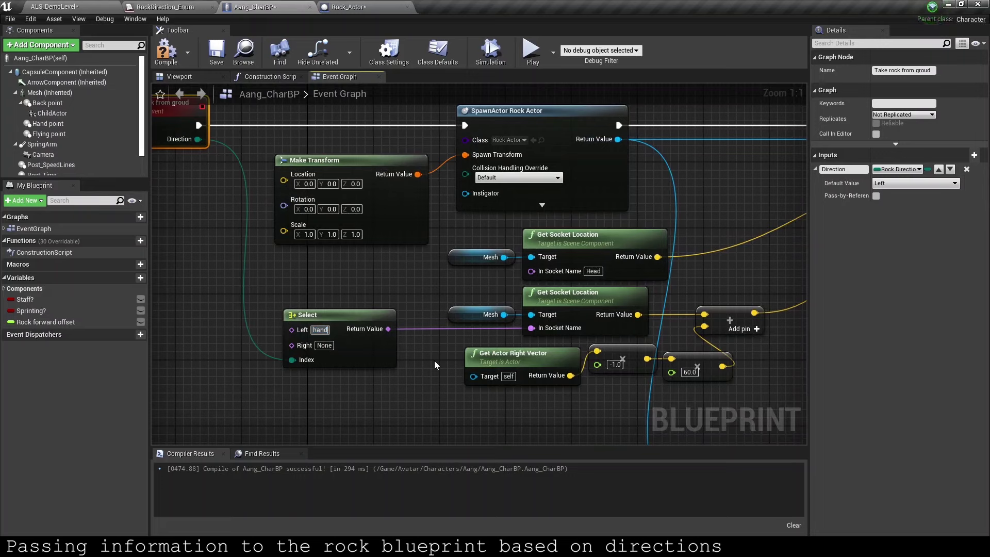
{"action": "key", "text": "Tab"}
{"action": "type", "text": "hand_r"}
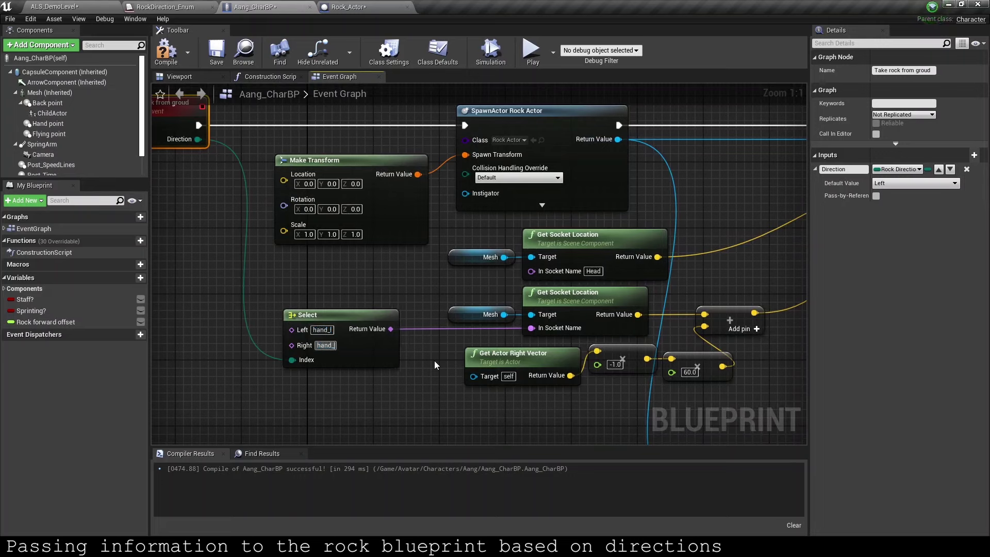
{"action": "left_click", "coordinate": [293, 313]}
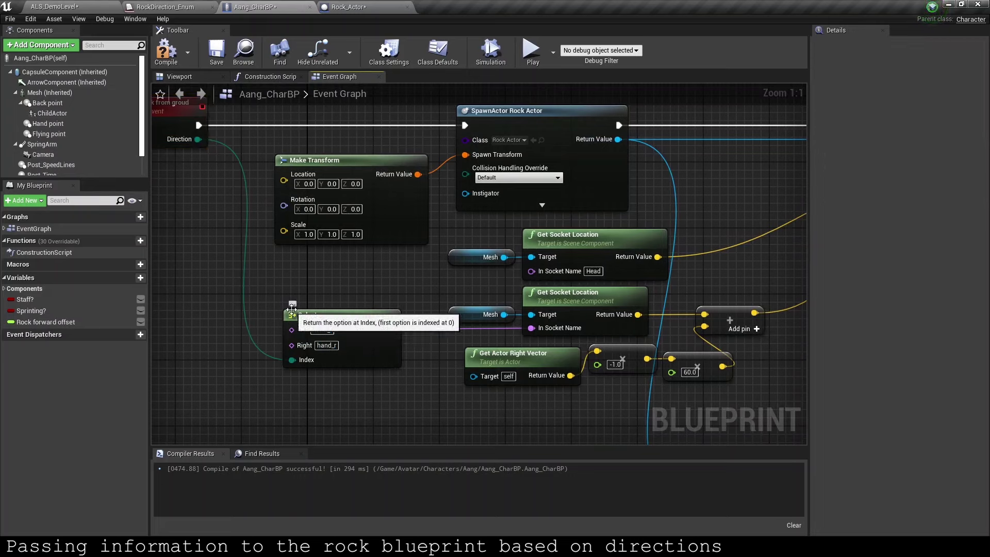
Step: Write a comment note about bone names on the Select node
{"action": "mouse_move", "coordinate": [294, 311]}
{"action": "type", "text": "Make sure you use the correct bone names as you may be using a differe"}
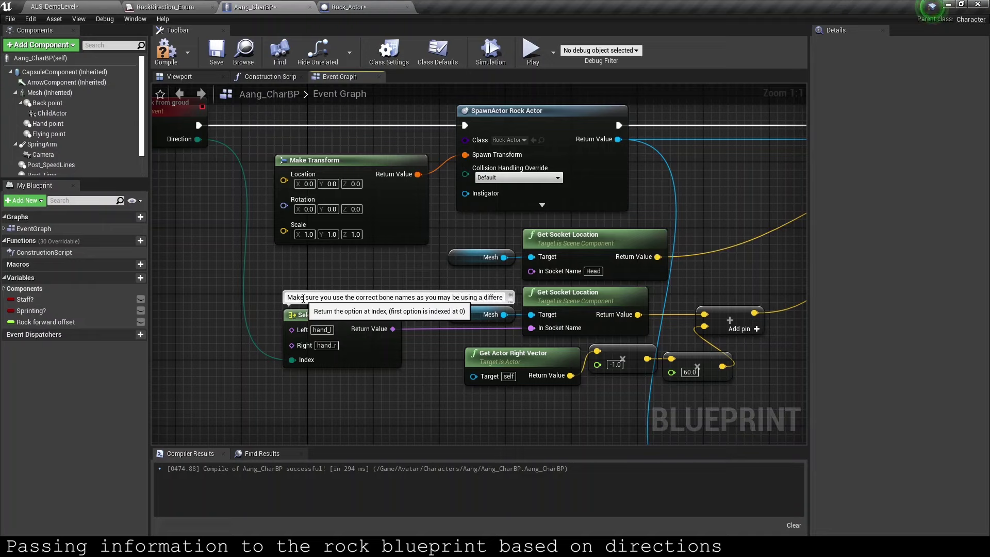
{"action": "type", "text": "nt "}
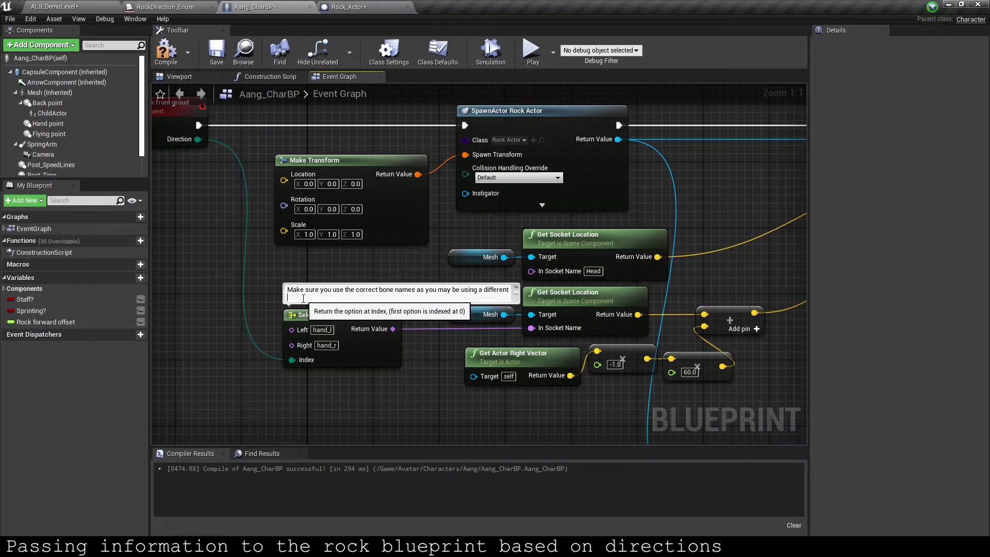
{"action": "type", "text": "e"}
{"action": "key", "text": "Return"}
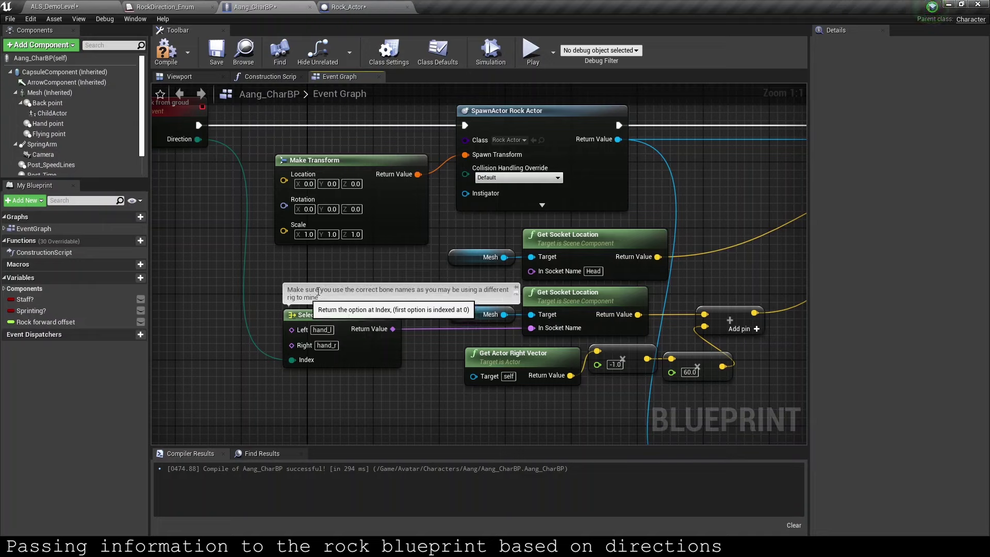
{"action": "left_click", "coordinate": [485, 299]}
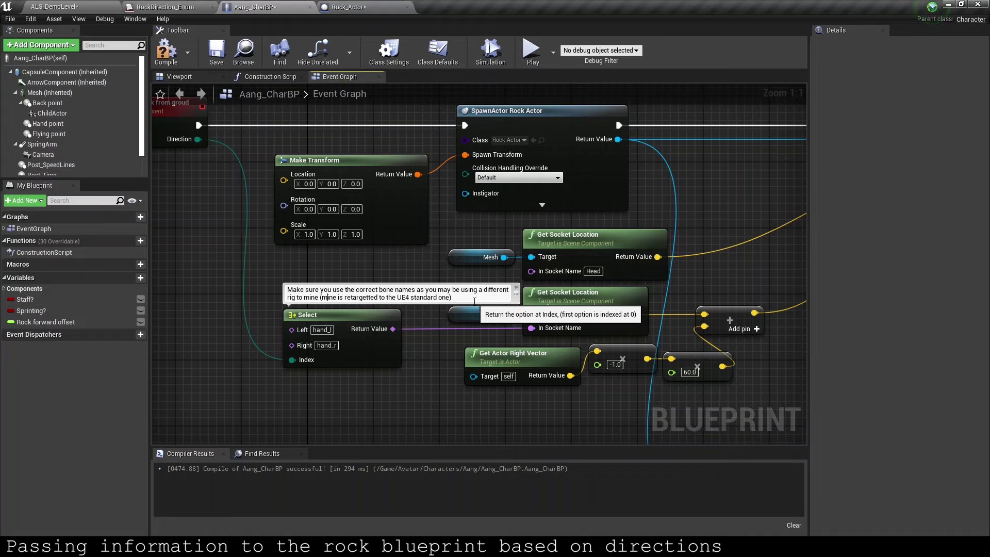
{"action": "key", "text": "Return"}
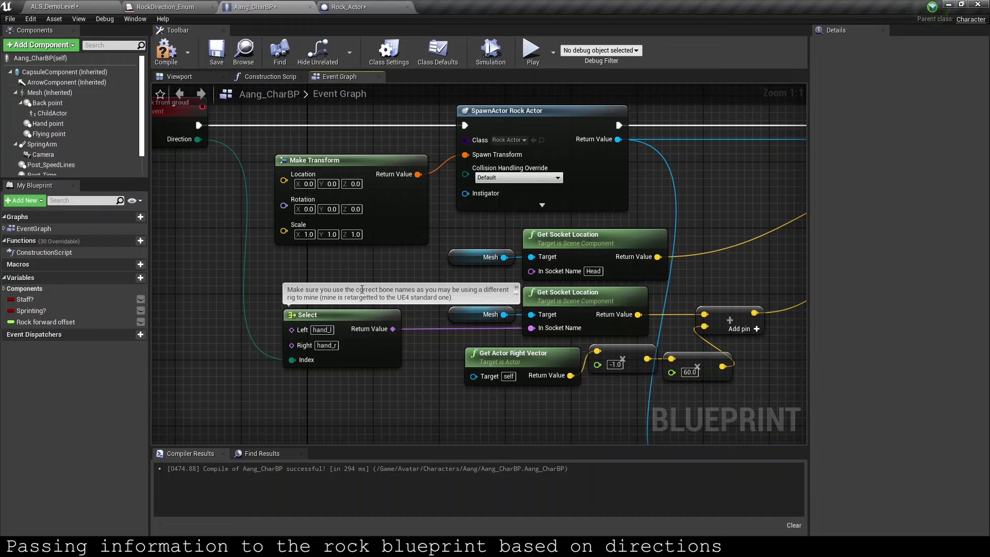
{"action": "left_click", "coordinate": [516, 289]}
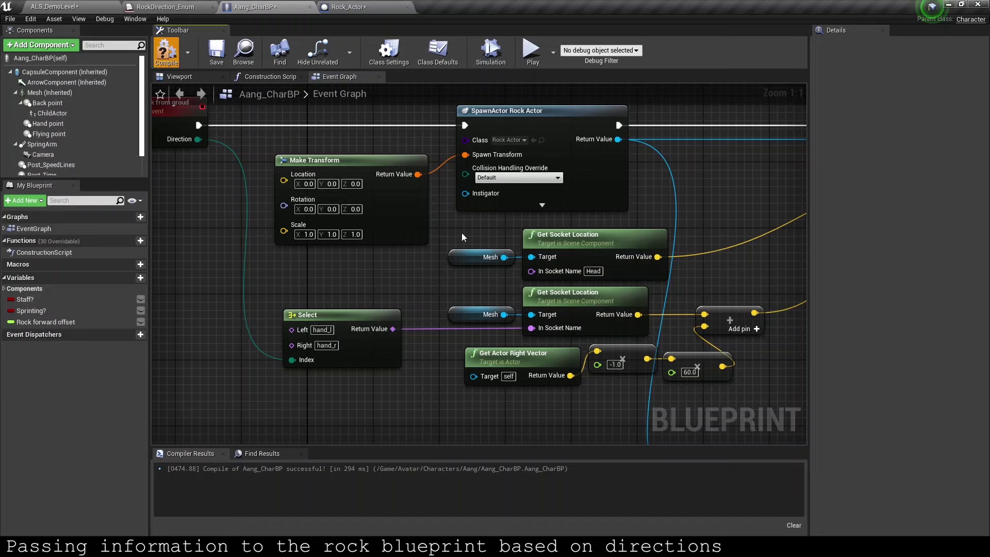
Step: Add a Select node on the right-vector multiplier, indexed by the Direction output
{"action": "right_click_drag", "start_coordinate": [607, 371], "coordinate": [540, 335]}
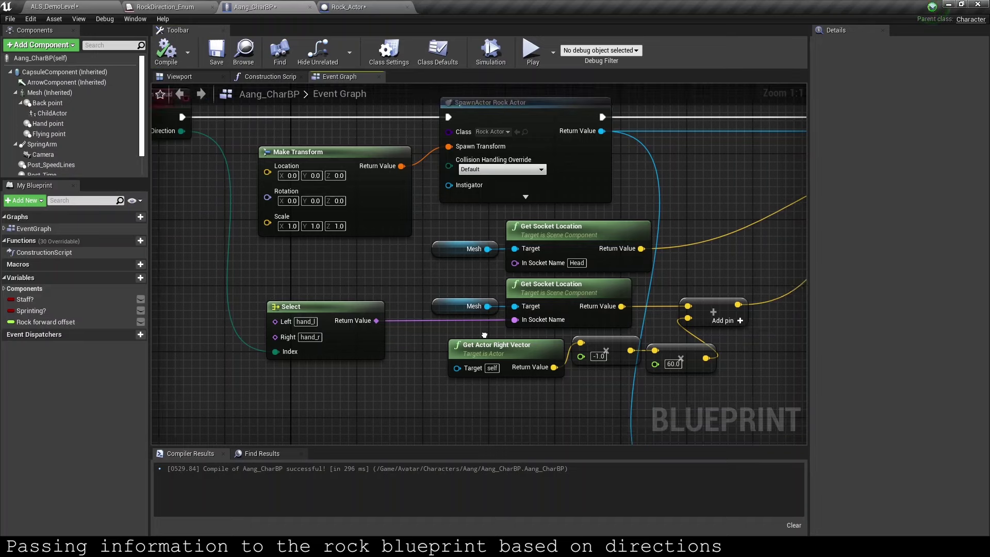
{"action": "mouse_move", "coordinate": [530, 328]}
{"action": "left_mouse_down"}
{"action": "mouse_move", "coordinate": [463, 375]}
{"action": "mouse_move", "coordinate": [395, 380]}
{"action": "left_mouse_up"}
{"action": "type", "text": "select"}
{"action": "key", "text": "Return"}
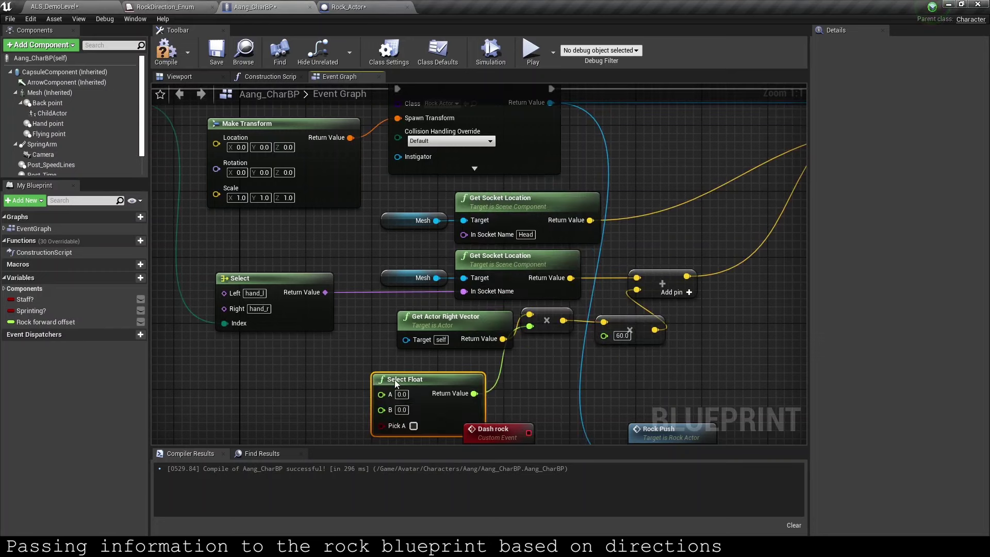
{"action": "key", "text": "Delete"}
{"action": "mouse_move", "coordinate": [530, 328]}
{"action": "left_mouse_down"}
{"action": "mouse_move", "coordinate": [465, 373]}
{"action": "mouse_move", "coordinate": [238, 348]}
{"action": "left_mouse_up"}
{"action": "key", "text": "Return"}
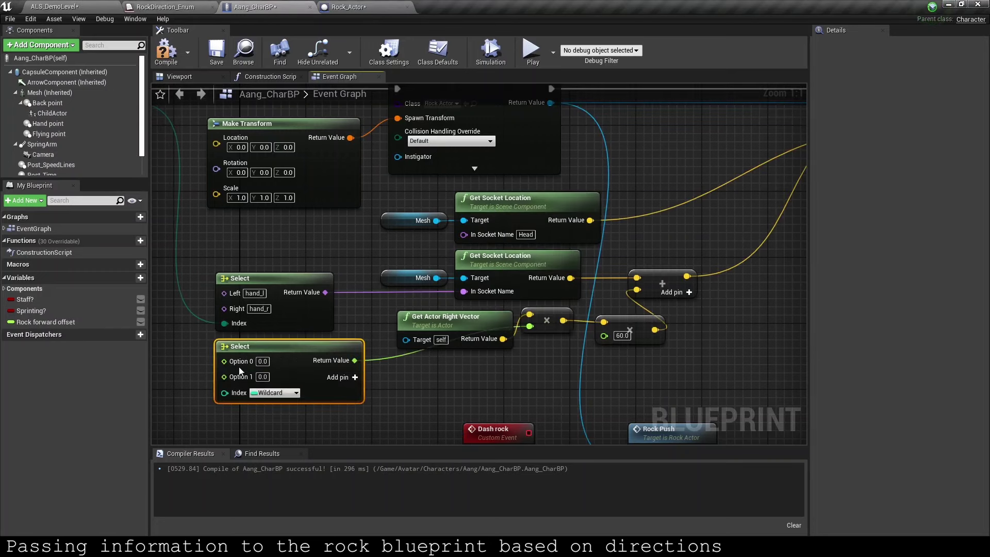
{"action": "left_click_drag", "start_coordinate": [225, 393], "coordinate": [274, 139]}
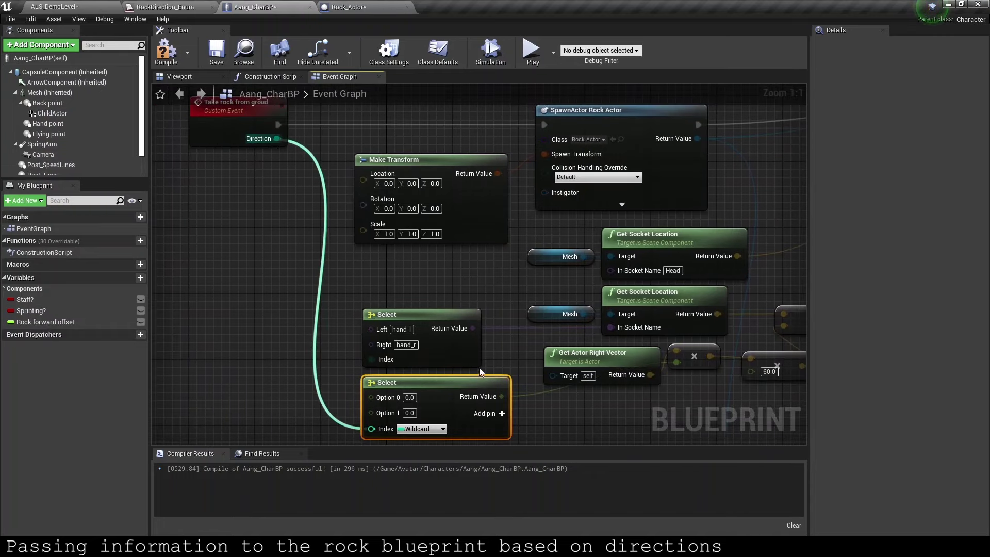
Step: Set the Select options to -1.0 and 1.0 and add a reroute on its output wire
{"action": "right_click_drag", "start_coordinate": [484, 385], "coordinate": [428, 284]}
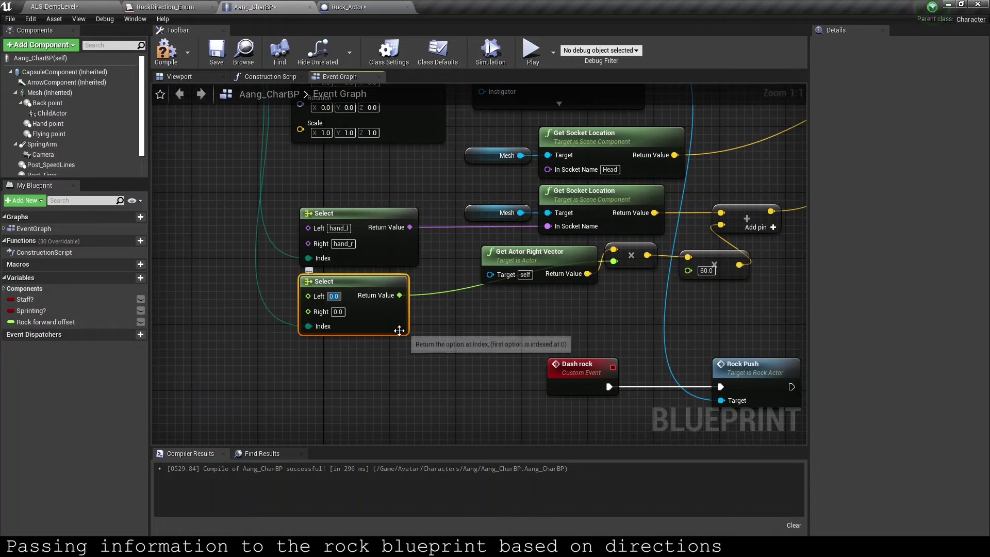
{"action": "type", "text": "-1"}
{"action": "key", "text": "Tab"}
{"action": "type", "text": "1"}
{"action": "right_click_drag", "start_coordinate": [563, 282], "coordinate": [480, 313]}
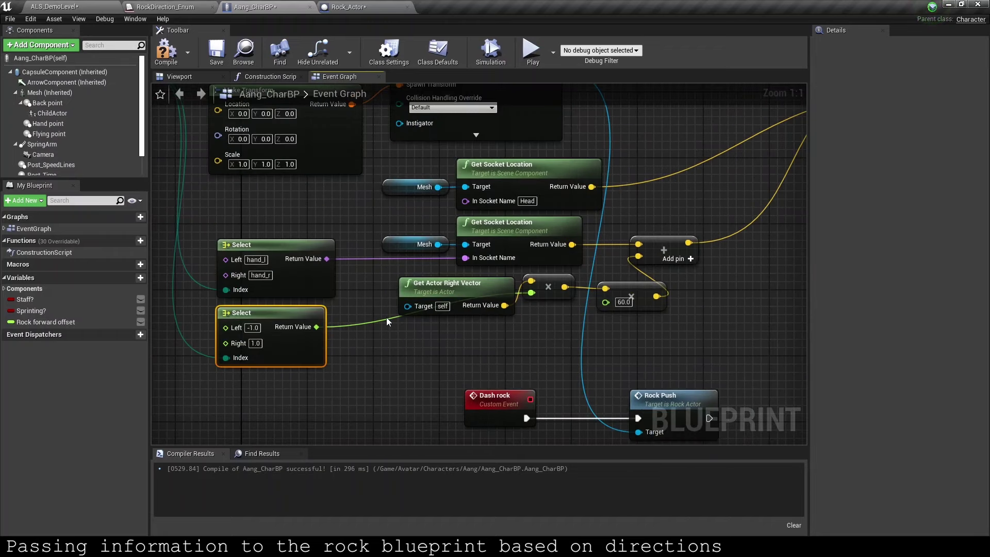
{"action": "left_click", "coordinate": [386, 317]}
{"action": "double_click", "coordinate": [388, 320]}
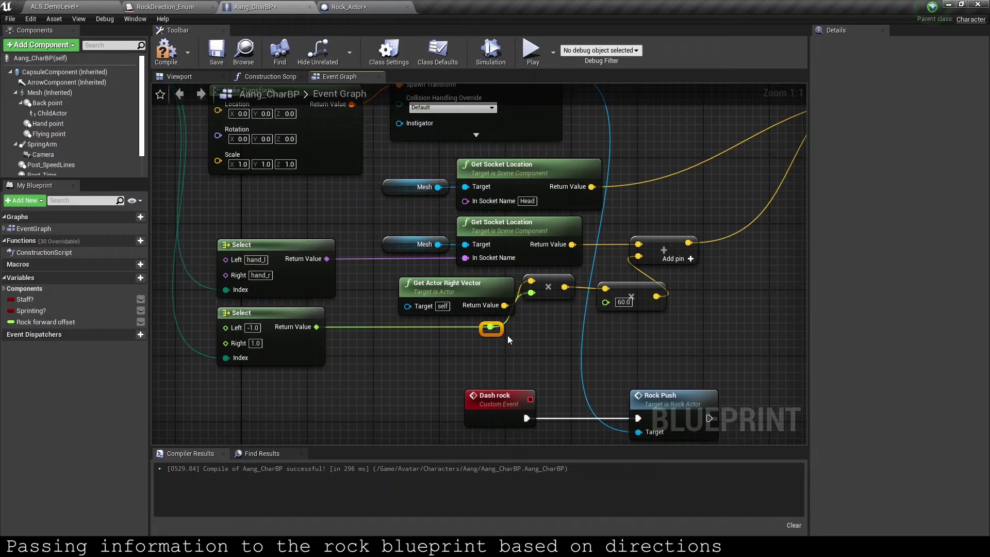
{"action": "scroll", "coordinate": [508, 323], "scroll_direction": "down", "scroll_amount": 4}
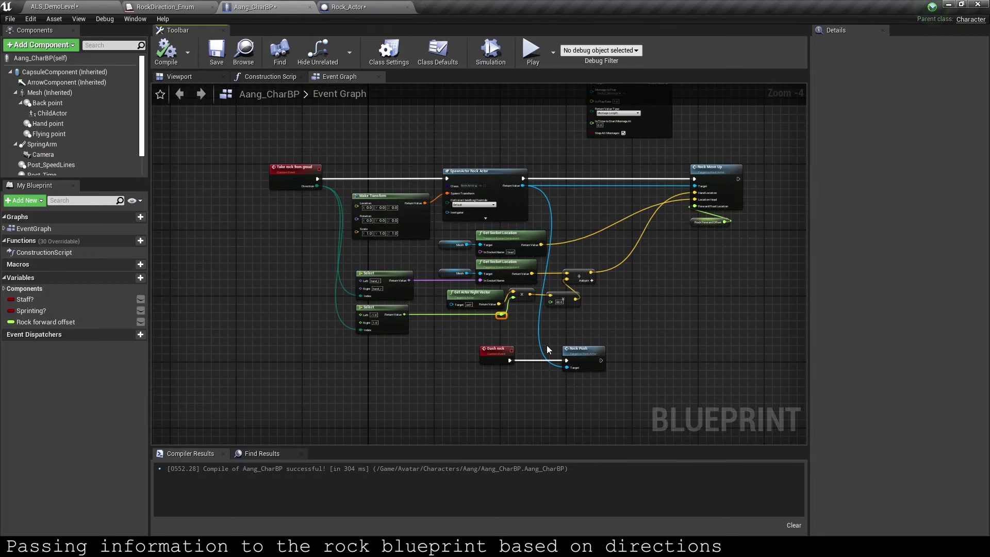
{"action": "scroll", "coordinate": [547, 345], "scroll_direction": "up", "scroll_amount": 1}
{"action": "scroll", "coordinate": [549, 320], "scroll_direction": "up", "scroll_amount": 1}
{"action": "scroll", "coordinate": [549, 321], "scroll_direction": "down", "scroll_amount": 2}
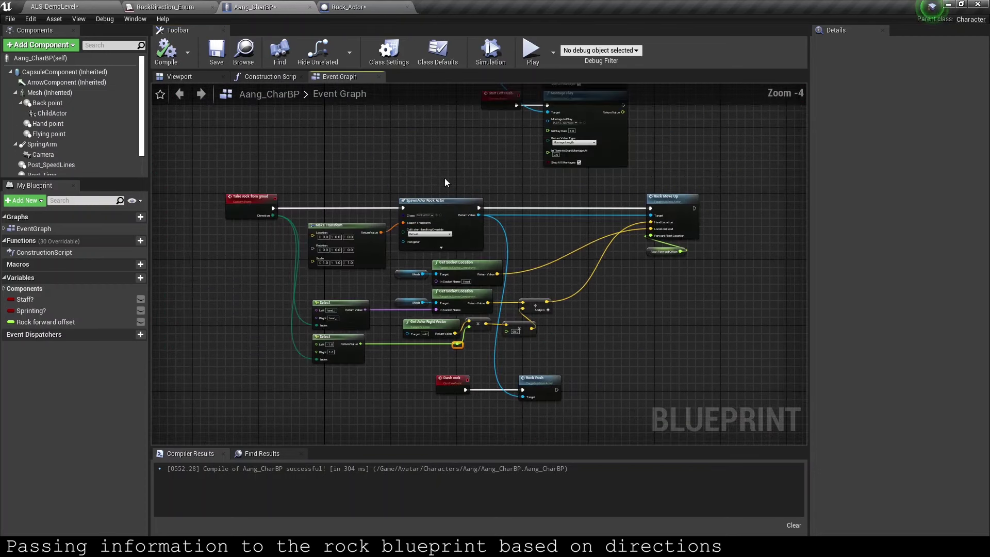
Step: From Sequence Then 1, add a Timeline node named 'Held amount timeline'
{"action": "left_click", "coordinate": [354, 8]}
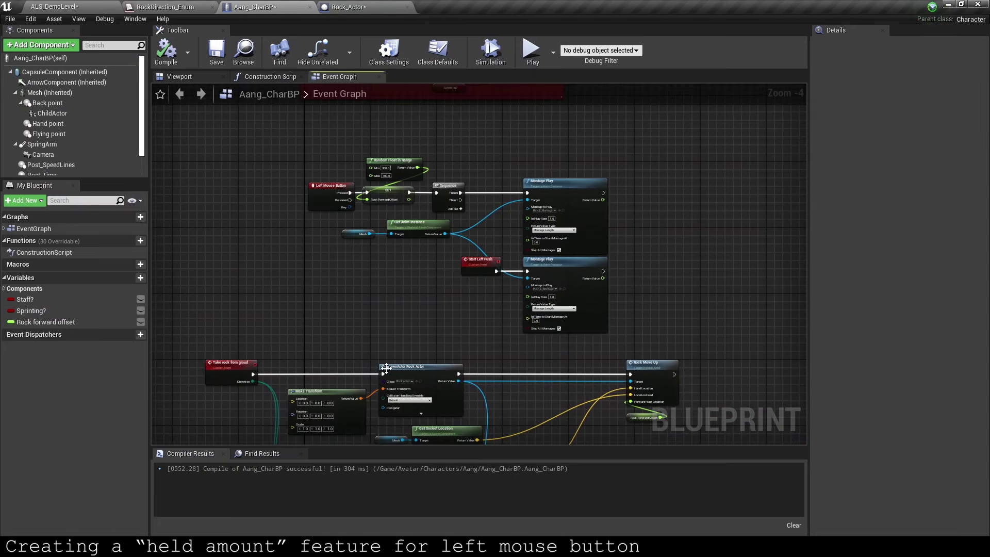
{"action": "left_click", "coordinate": [176, 7]}
{"action": "left_click", "coordinate": [255, 6]}
{"action": "right_click_drag", "start_coordinate": [395, 121], "coordinate": [397, 256]}
{"action": "scroll", "coordinate": [380, 244], "scroll_direction": "up", "scroll_amount": 4}
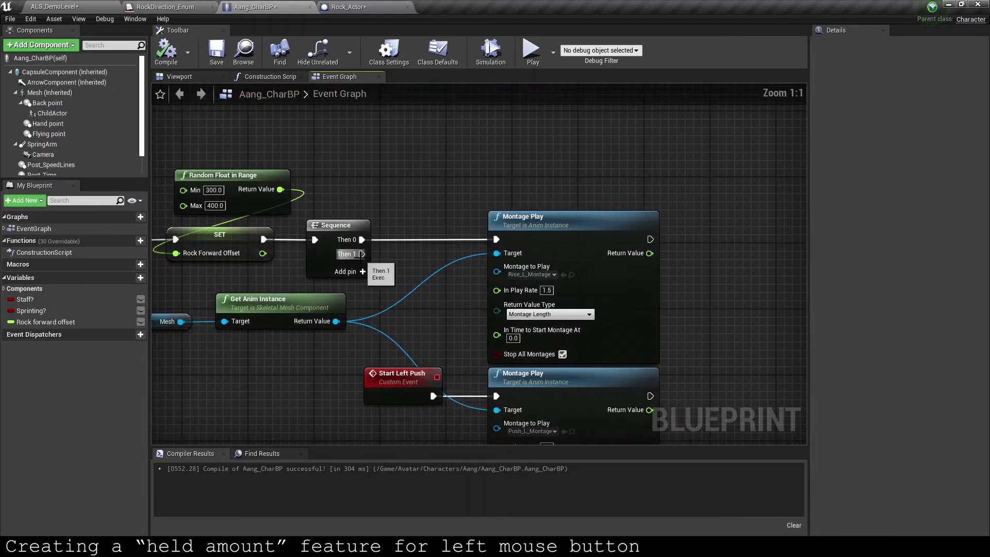
{"action": "left_click_drag", "start_coordinate": [362, 253], "coordinate": [498, 150]}
{"action": "type", "text": "addtimeline"}
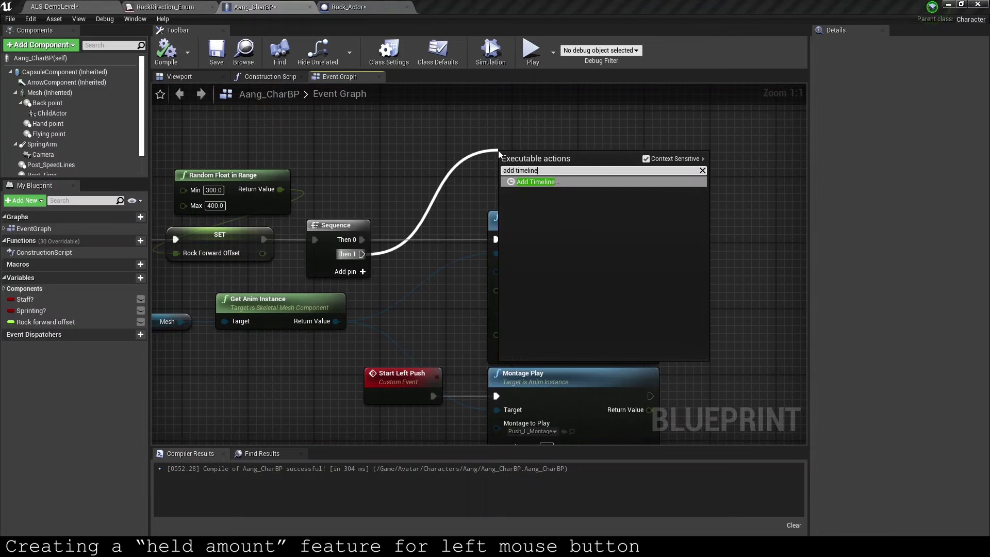
{"action": "key", "text": "Return"}
{"action": "type", "text": "Held amo"}
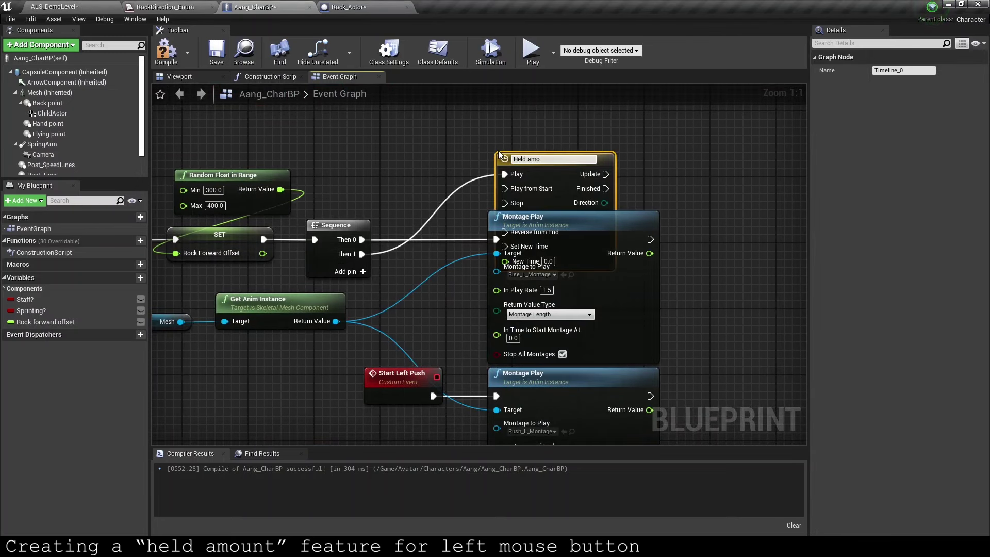
{"action": "type", "text": "unt timeline"}
{"action": "key", "text": "Return"}
Step: Create float Left Mouse Held amount, set it on the timeline's Update, then open the timeline
{"action": "right_click_drag", "start_coordinate": [498, 150], "coordinate": [405, 316]}
{"action": "left_click_drag", "start_coordinate": [420, 297], "coordinate": [419, 231]}
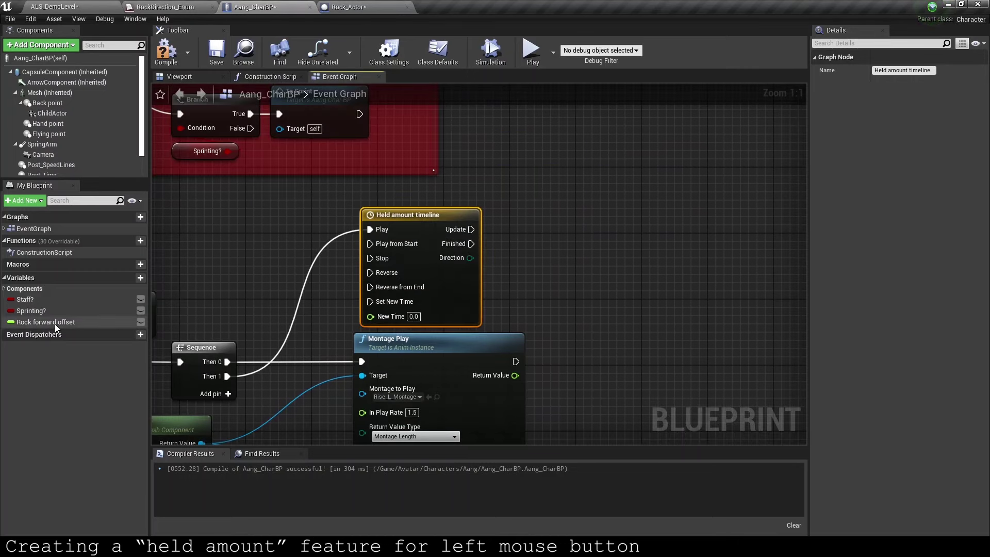
{"action": "left_click", "coordinate": [142, 278]}
{"action": "type", "text": "Left M"}
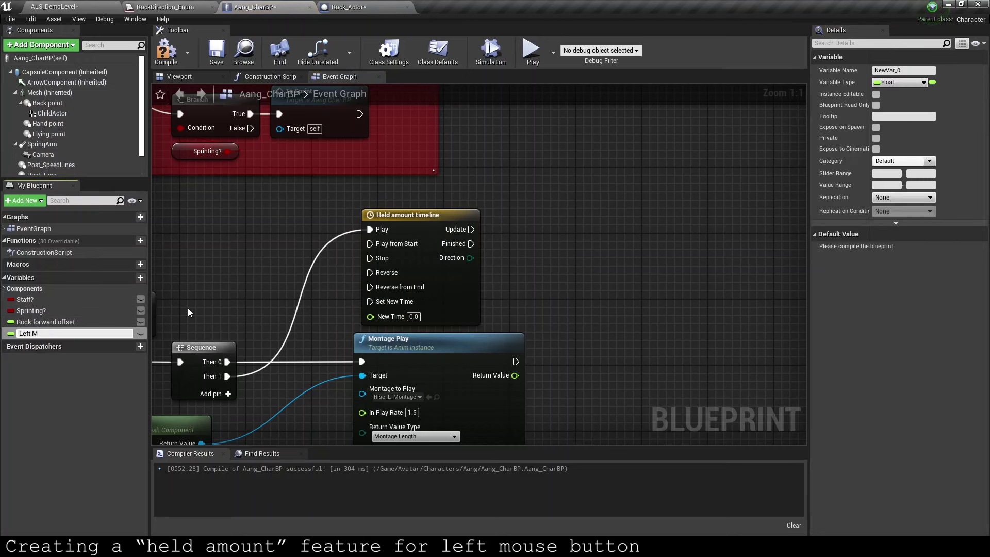
{"action": "type", "text": "ouse Held amount"}
{"action": "key", "text": "Return"}
{"action": "left_click_drag", "start_coordinate": [51, 333], "coordinate": [472, 236]}
{"action": "left_click", "coordinate": [485, 257]}
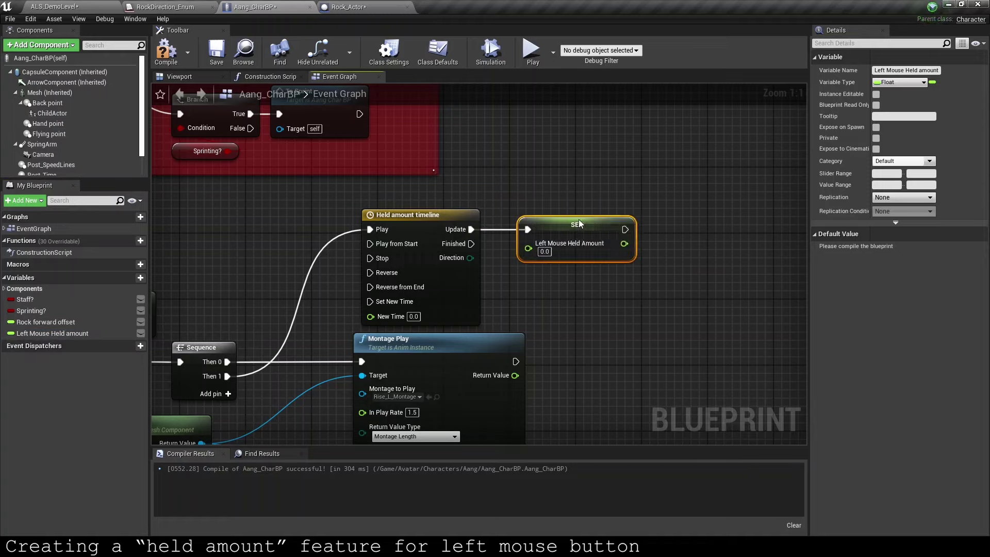
{"action": "left_click_drag", "start_coordinate": [552, 225], "coordinate": [617, 225]}
{"action": "double_click", "coordinate": [431, 232]}
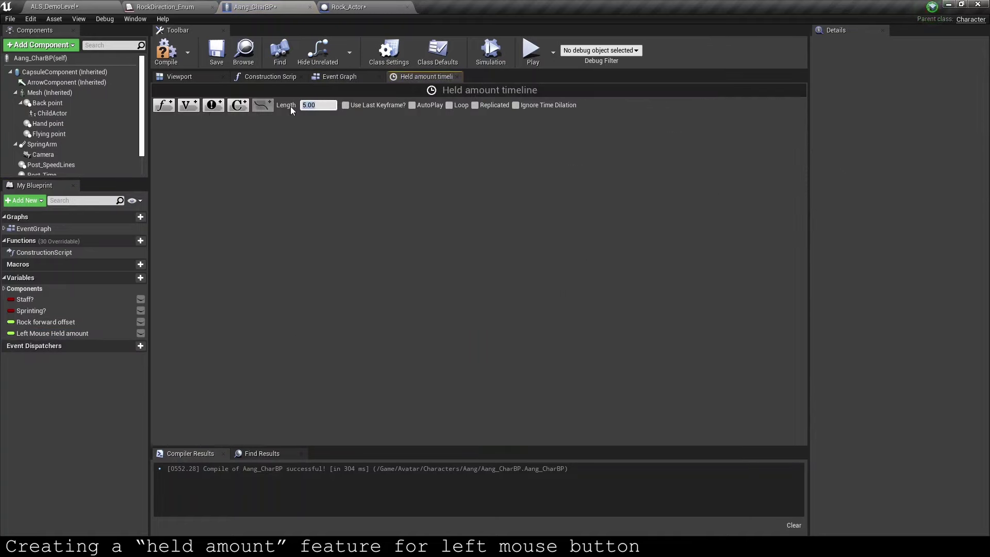
{"action": "left_click", "coordinate": [69, 6]}
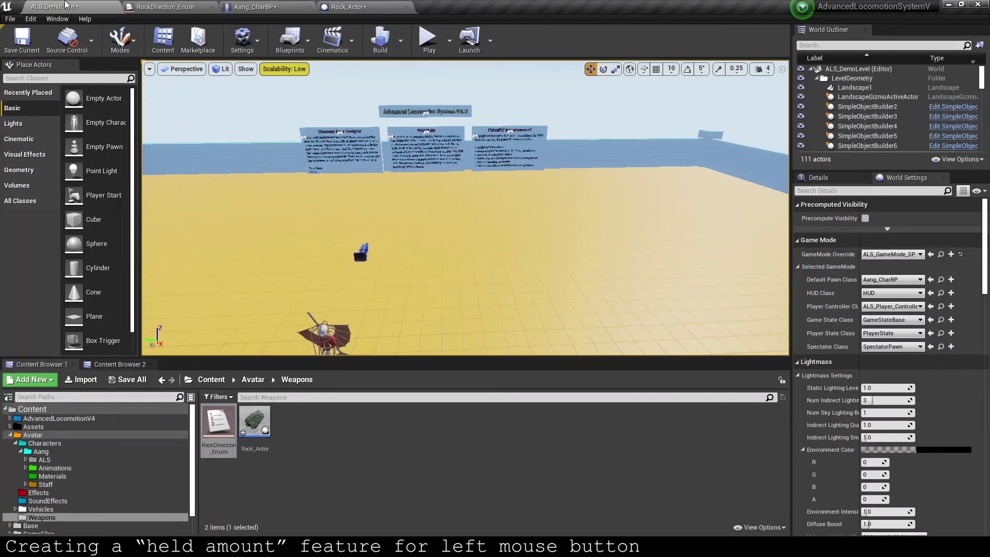
{"action": "left_click", "coordinate": [43, 469]}
{"action": "double_click", "coordinate": [217, 421]}
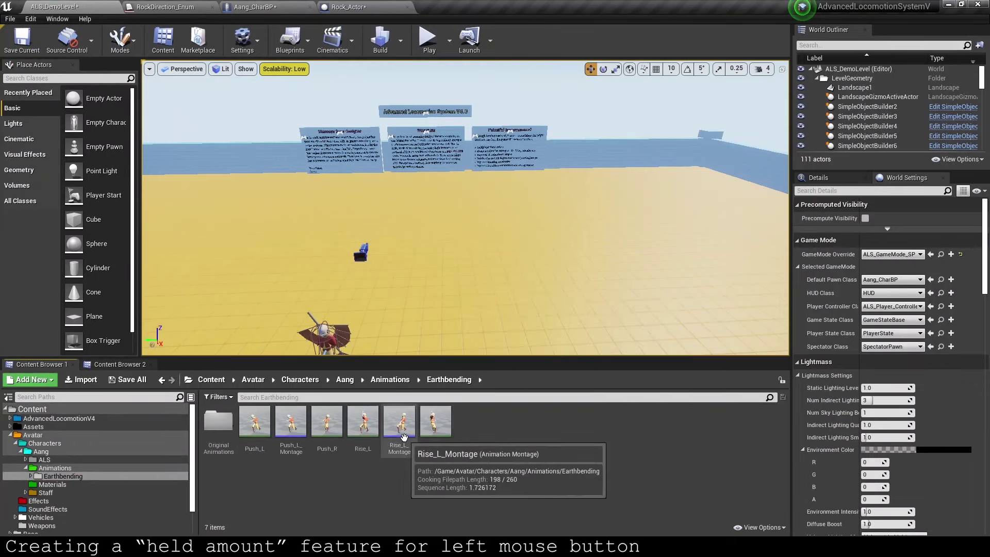
{"action": "double_click", "coordinate": [400, 428]}
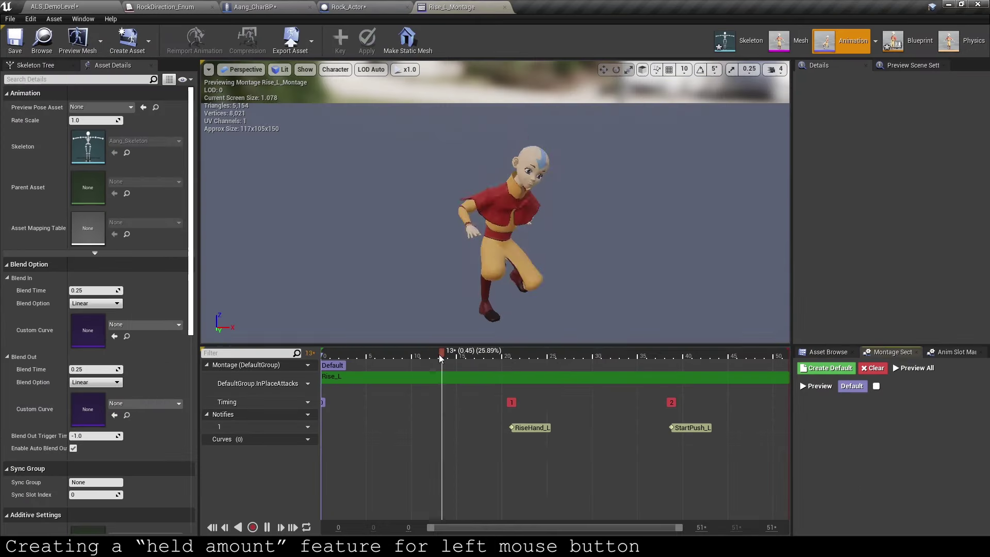
{"action": "mouse_move", "coordinate": [438, 356]}
{"action": "left_mouse_down"}
{"action": "mouse_move", "coordinate": [386, 356]}
{"action": "mouse_move", "coordinate": [487, 356]}
{"action": "left_mouse_up"}
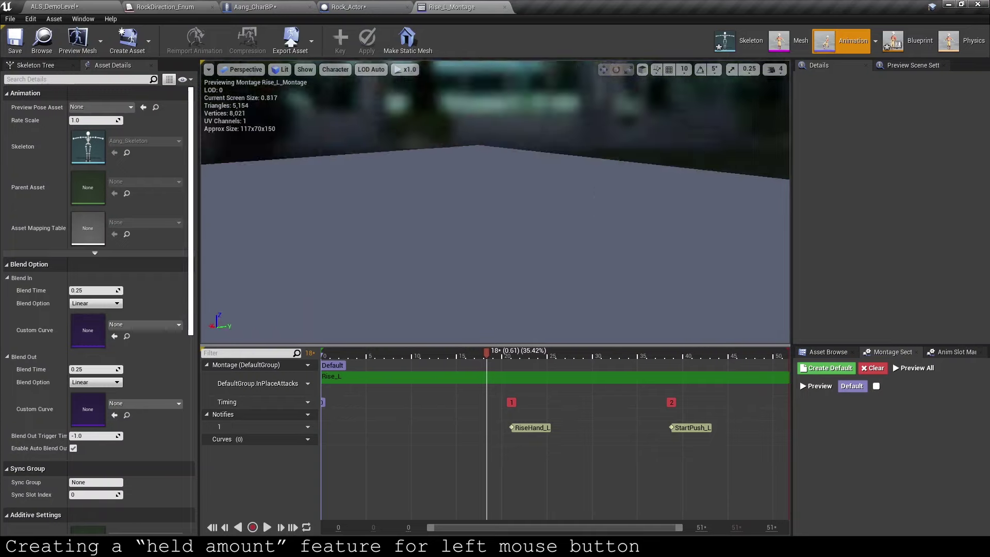
{"action": "left_click_drag", "start_coordinate": [495, 206], "coordinate": [516, 217]}
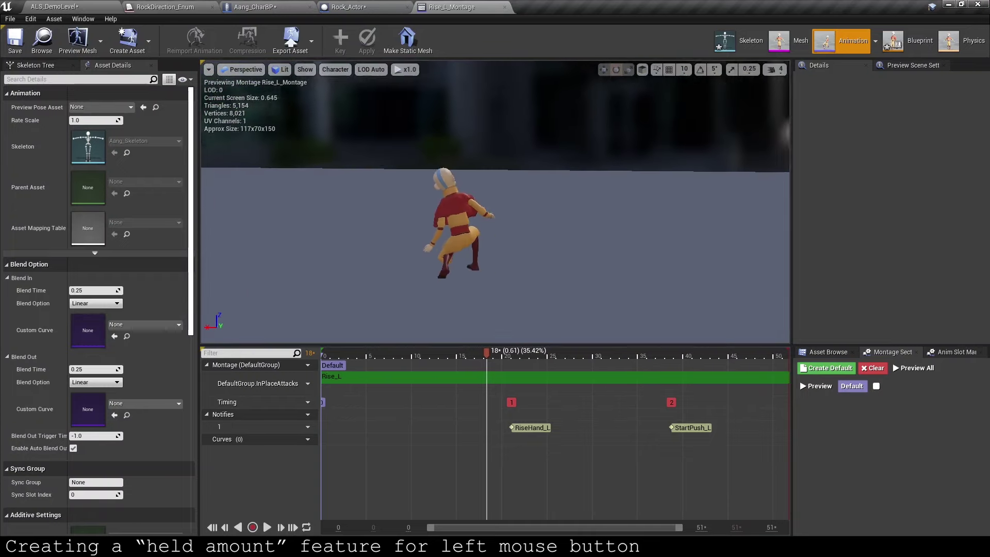
{"action": "mouse_move", "coordinate": [487, 356]}
{"action": "left_mouse_down"}
{"action": "mouse_move", "coordinate": [389, 356]}
{"action": "mouse_move", "coordinate": [606, 377]}
{"action": "left_mouse_up"}
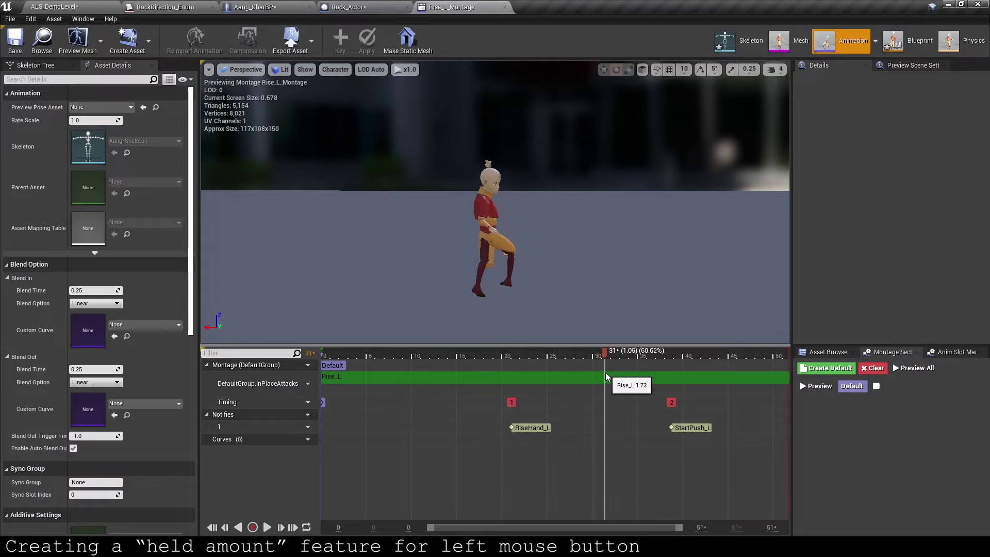
{"action": "left_click_drag", "start_coordinate": [606, 375], "coordinate": [608, 377]}
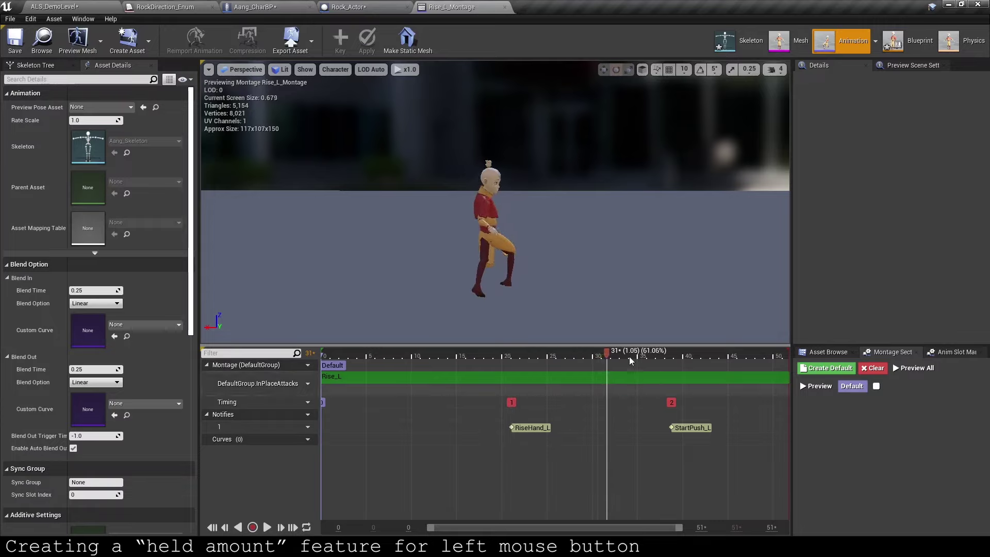
Step: Set the timeline length to 1.10 and add a float track named Value
{"action": "left_click", "coordinate": [285, 7]}
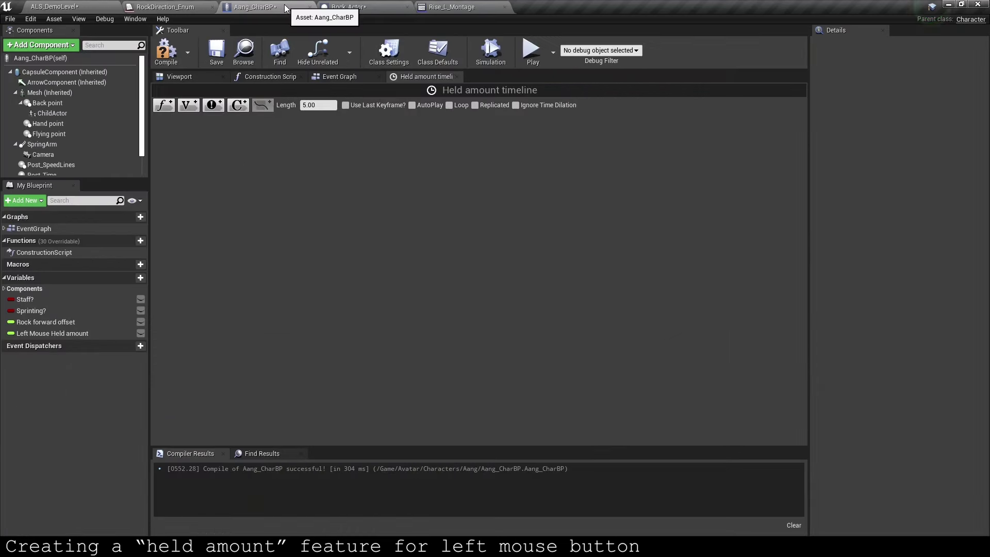
{"action": "left_click", "coordinate": [318, 105]}
{"action": "type", "text": "1"}
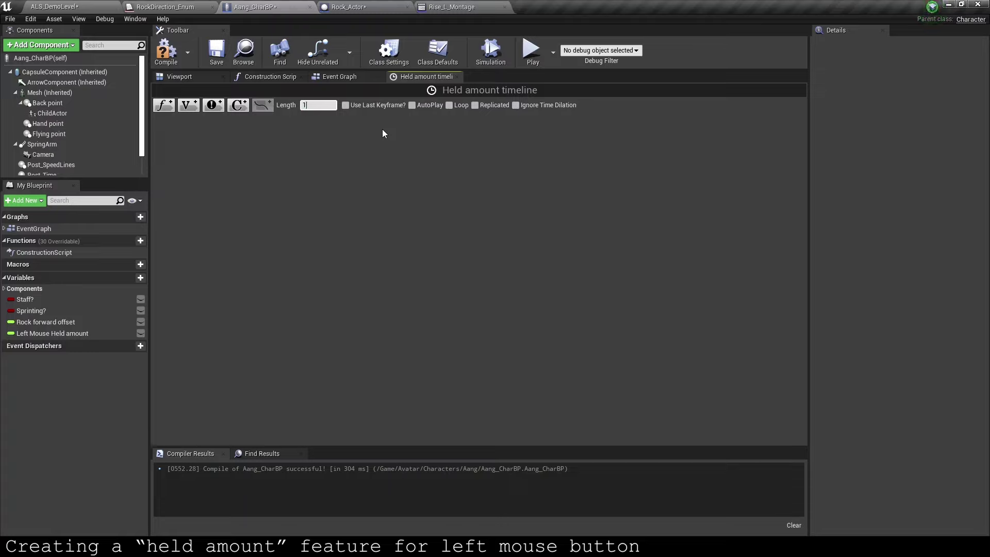
{"action": "type", "text": "."}
{"action": "type", "text": "1"}
{"action": "key", "text": "Return"}
{"action": "left_click", "coordinate": [188, 113]}
{"action": "type", "text": "Value"}
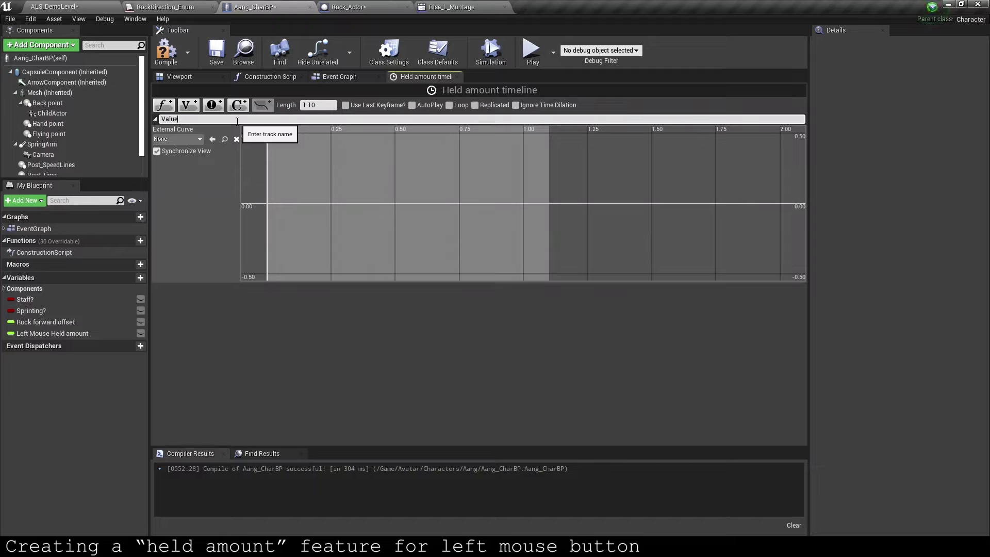
{"action": "key", "text": "Return"}
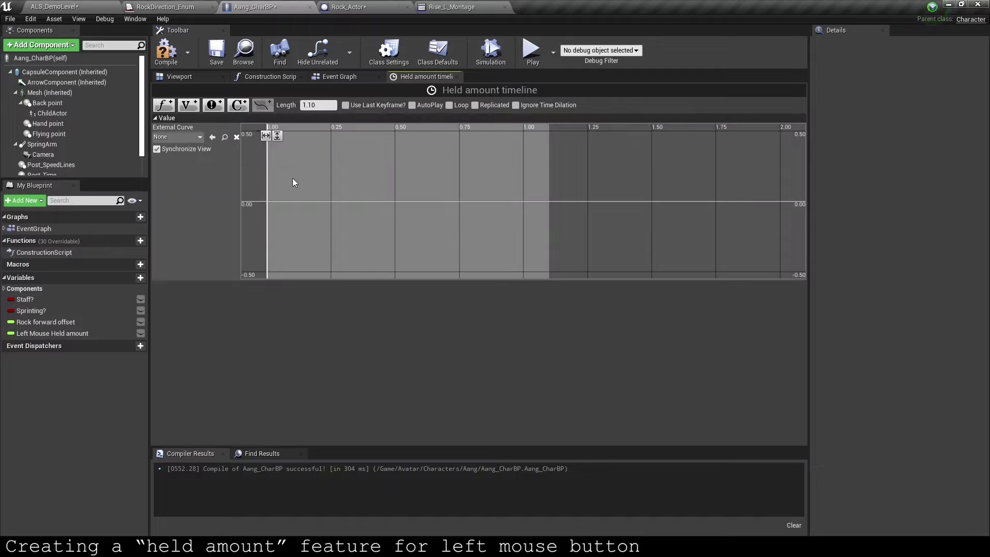
Step: Add the first Value key at time 0 with value 0
{"action": "left_click", "coordinate": [293, 179], "text": "shift"}
{"action": "left_click", "coordinate": [324, 136]}
{"action": "type", "text": "0"}
{"action": "key", "text": "Return"}
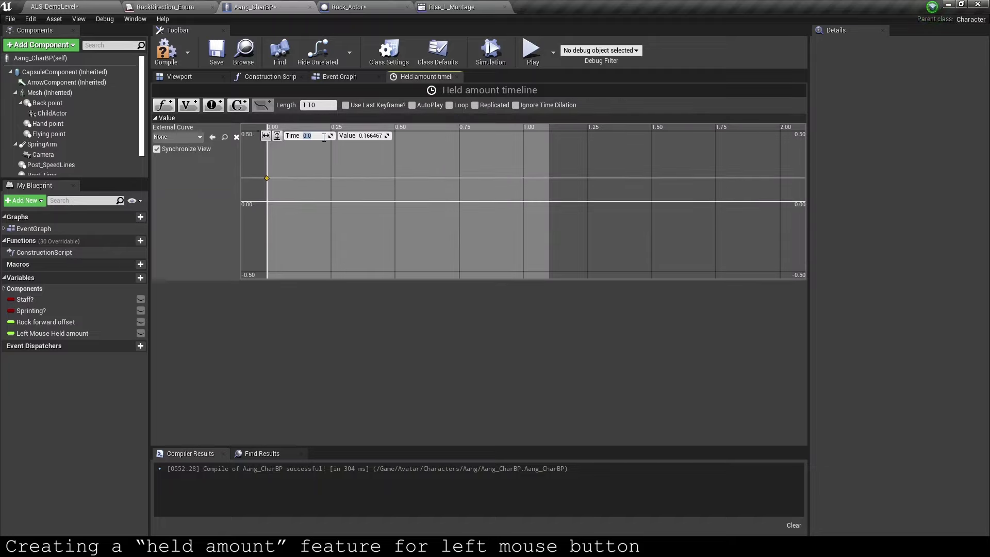
{"action": "left_click", "coordinate": [371, 135]}
{"action": "type", "text": "0"}
{"action": "key", "text": "Return"}
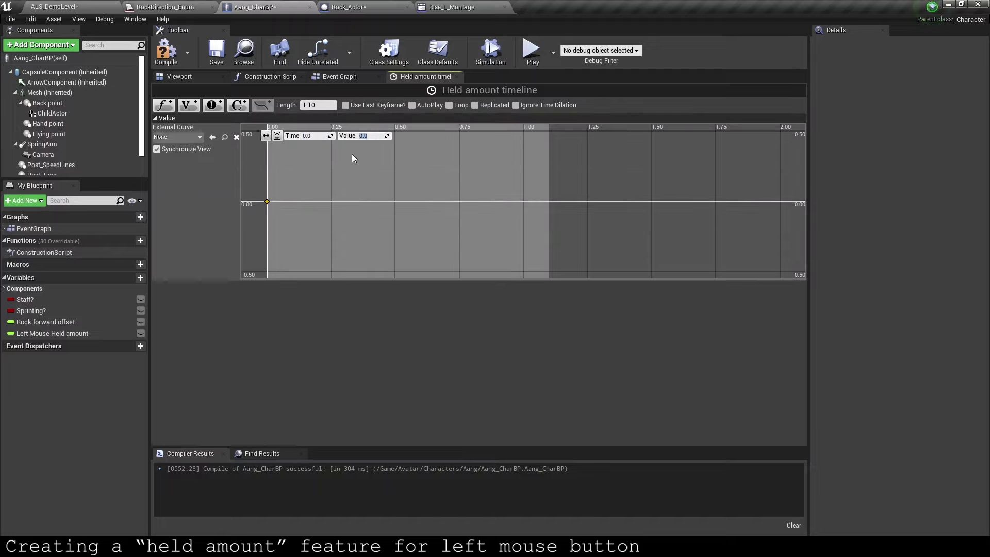
Step: Add a second key at time 1.1 with value 1 and fit the curve view
{"action": "right_click", "coordinate": [352, 154]}
{"action": "left_click", "coordinate": [365, 167]}
{"action": "left_click", "coordinate": [317, 136]}
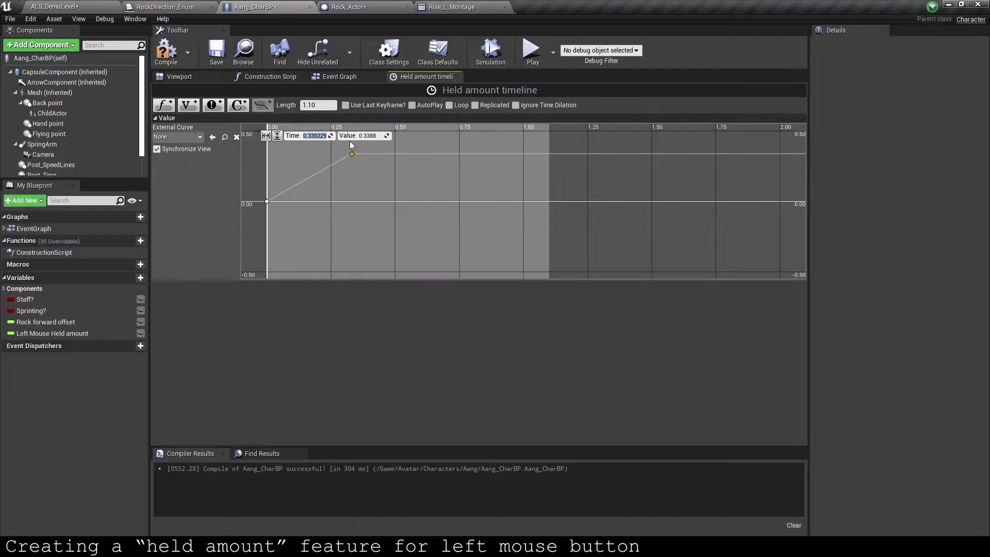
{"action": "type", "text": "1.1"}
{"action": "key", "text": "Return"}
{"action": "left_click", "coordinate": [369, 135]}
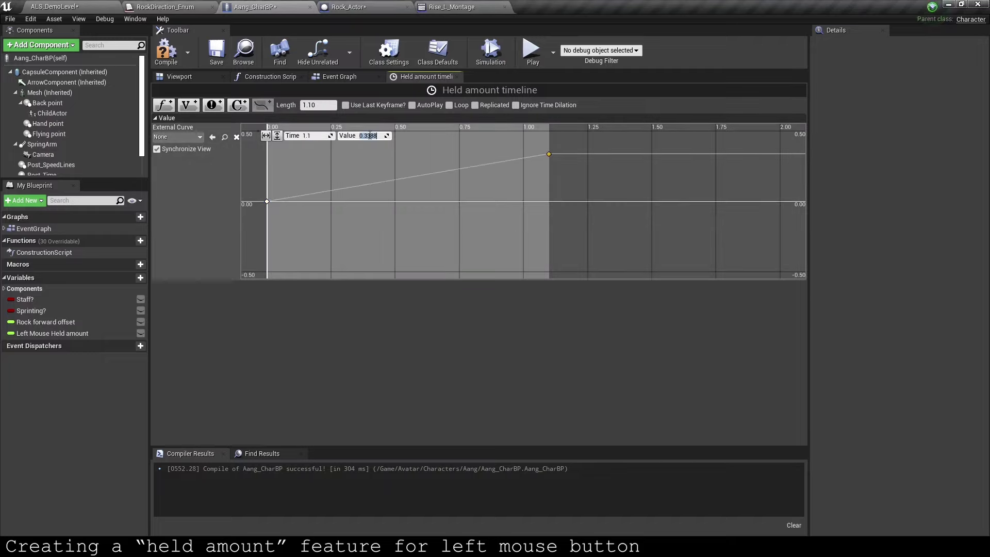
{"action": "type", "text": "1"}
{"action": "key", "text": "Return"}
{"action": "left_click", "coordinate": [265, 135]}
{"action": "left_click", "coordinate": [277, 135]}
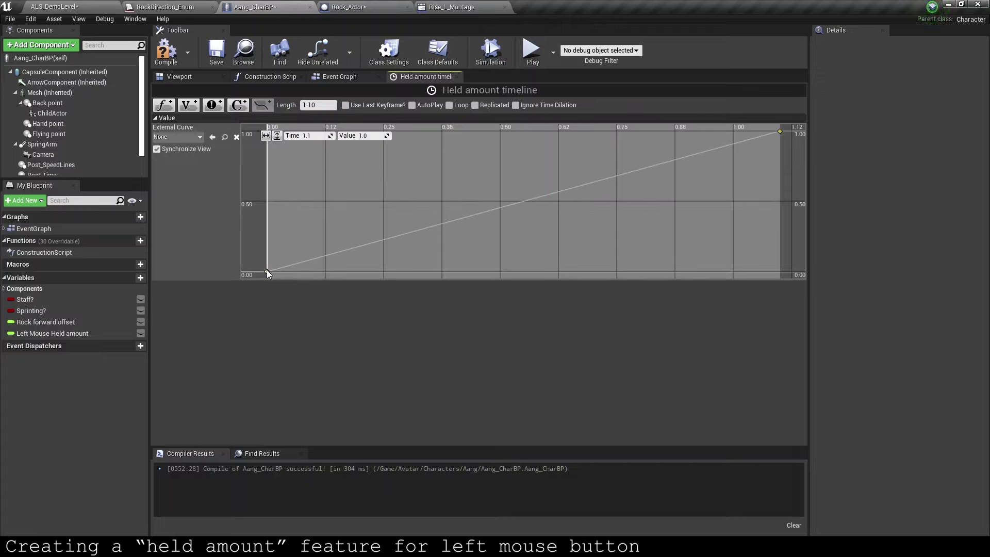
{"action": "mouse_move", "coordinate": [780, 132]}
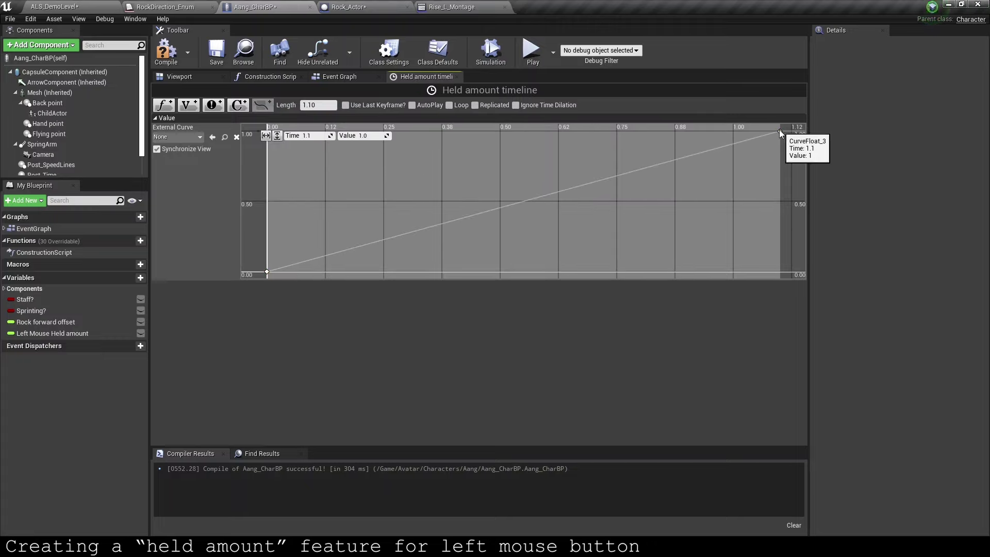
{"action": "scroll", "coordinate": [617, 212], "scroll_direction": "down", "scroll_amount": 3}
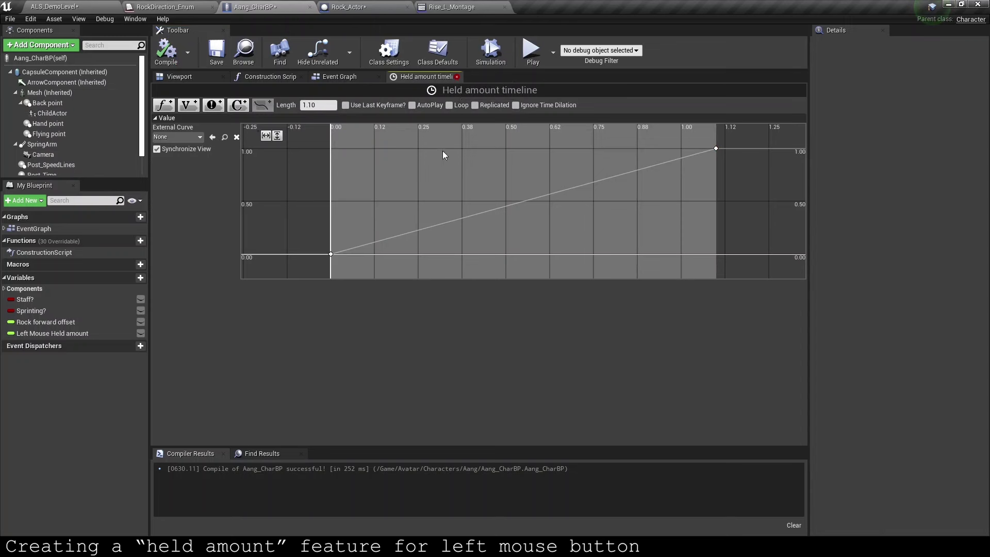
Step: Back in the event graph, wire the timeline's Value output into SET Left Mouse Held Amount
{"action": "left_click", "coordinate": [456, 76]}
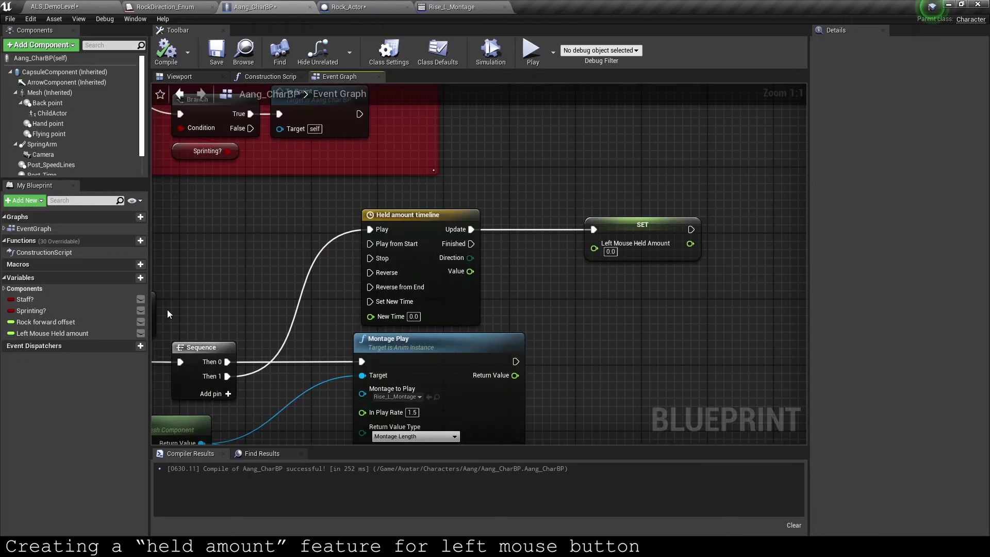
{"action": "left_click", "coordinate": [113, 334]}
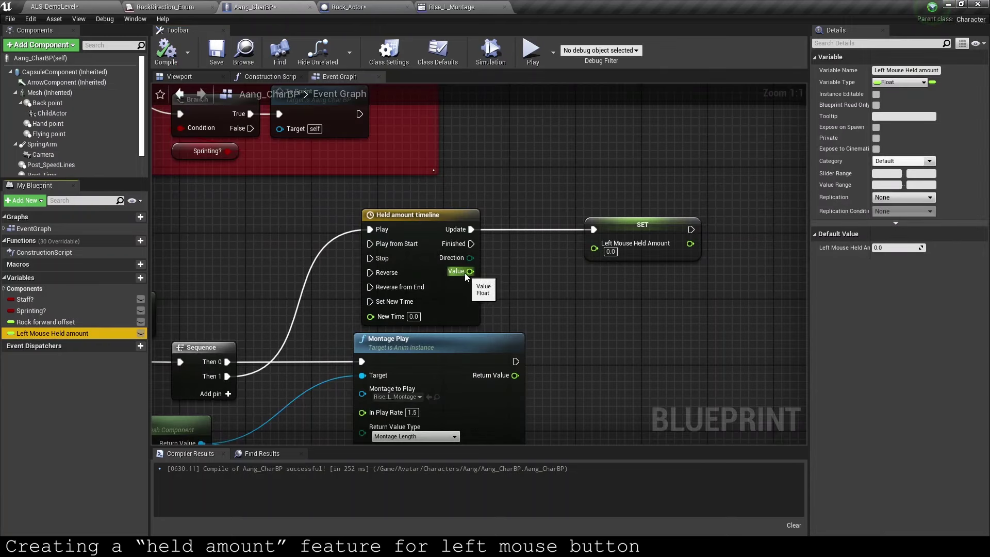
{"action": "left_click_drag", "start_coordinate": [470, 271], "coordinate": [595, 248]}
{"action": "left_click_drag", "start_coordinate": [643, 227], "coordinate": [570, 227]}
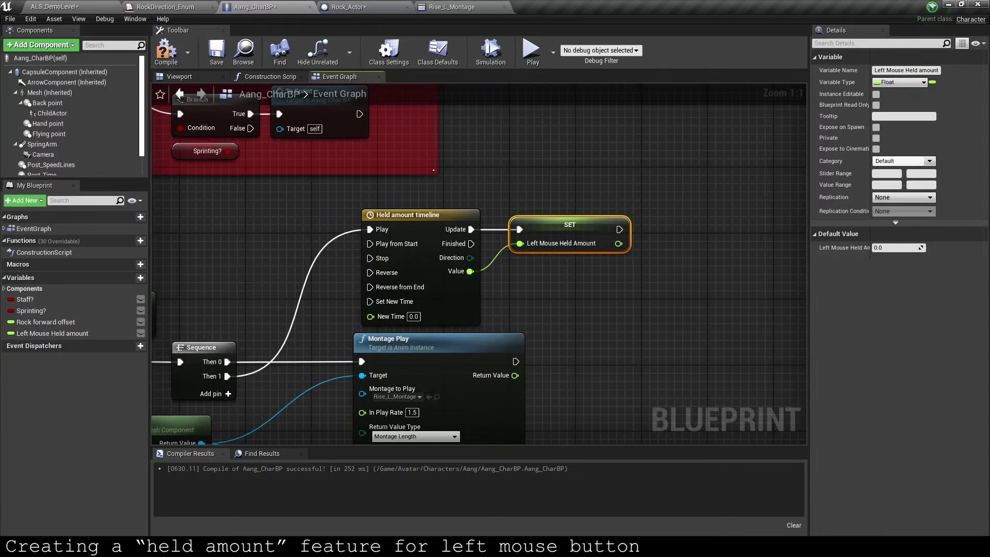
Step: Move the Start Left Push nodes and the lower rock-taking cluster apart
{"action": "right_click_drag", "start_coordinate": [388, 239], "coordinate": [567, 209]}
{"action": "scroll", "coordinate": [388, 239], "scroll_direction": "down", "scroll_amount": 2}
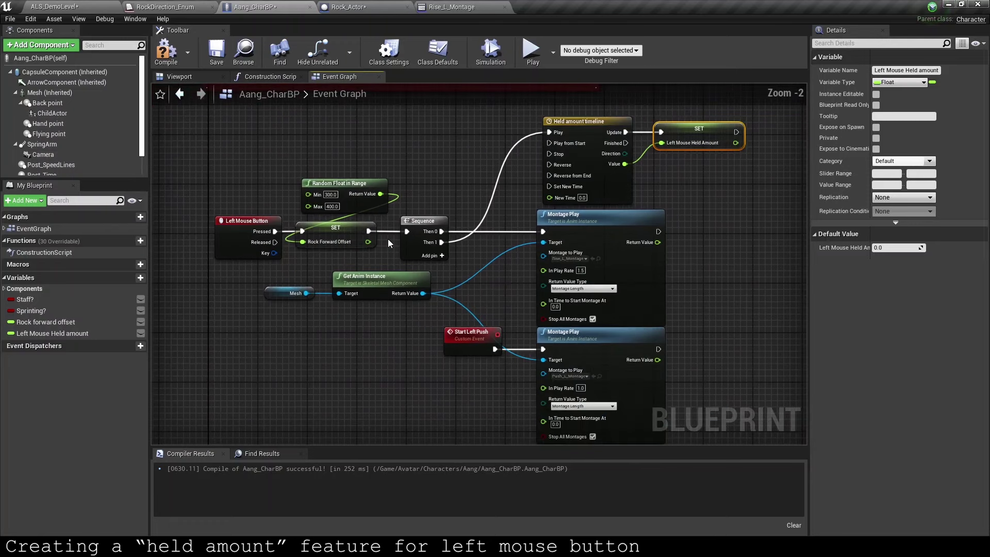
{"action": "scroll", "coordinate": [388, 239], "scroll_direction": "down", "scroll_amount": 1}
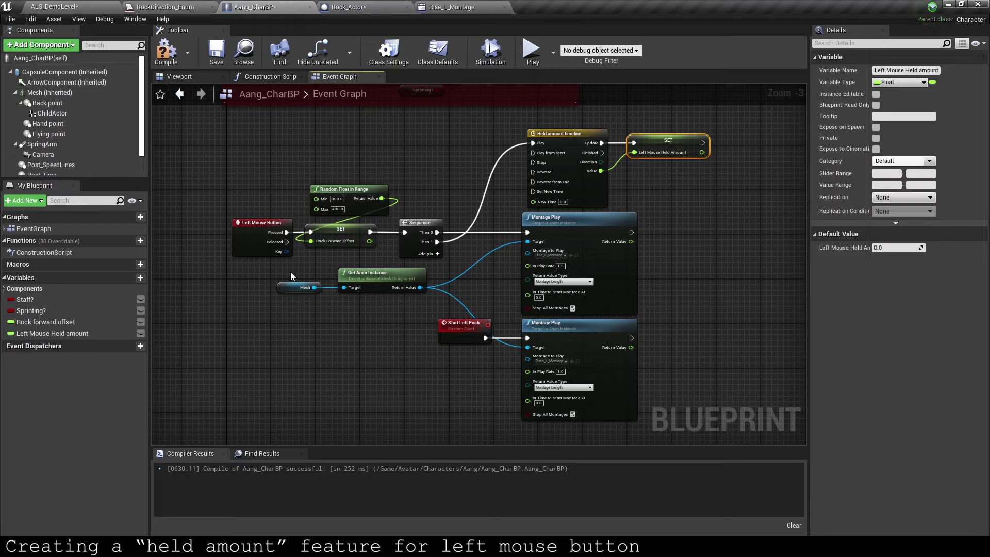
{"action": "mouse_move", "coordinate": [291, 272]}
{"action": "left_mouse_down"}
{"action": "mouse_move", "coordinate": [449, 335]}
{"action": "mouse_move", "coordinate": [421, 394]}
{"action": "mouse_move", "coordinate": [382, 410]}
{"action": "left_mouse_up"}
{"action": "scroll", "coordinate": [400, 186], "scroll_direction": "down", "scroll_amount": 1}
{"action": "scroll", "coordinate": [400, 187], "scroll_direction": "down", "scroll_amount": 1}
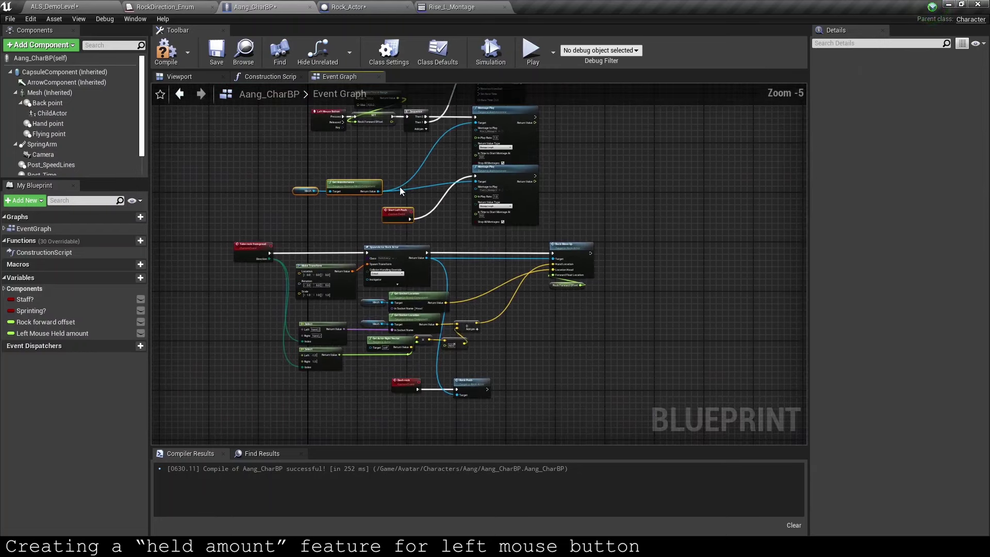
{"action": "scroll", "coordinate": [400, 187], "scroll_direction": "down", "scroll_amount": 1}
{"action": "left_click_drag", "start_coordinate": [237, 249], "coordinate": [515, 391]}
{"action": "left_click_drag", "start_coordinate": [342, 260], "coordinate": [369, 329]}
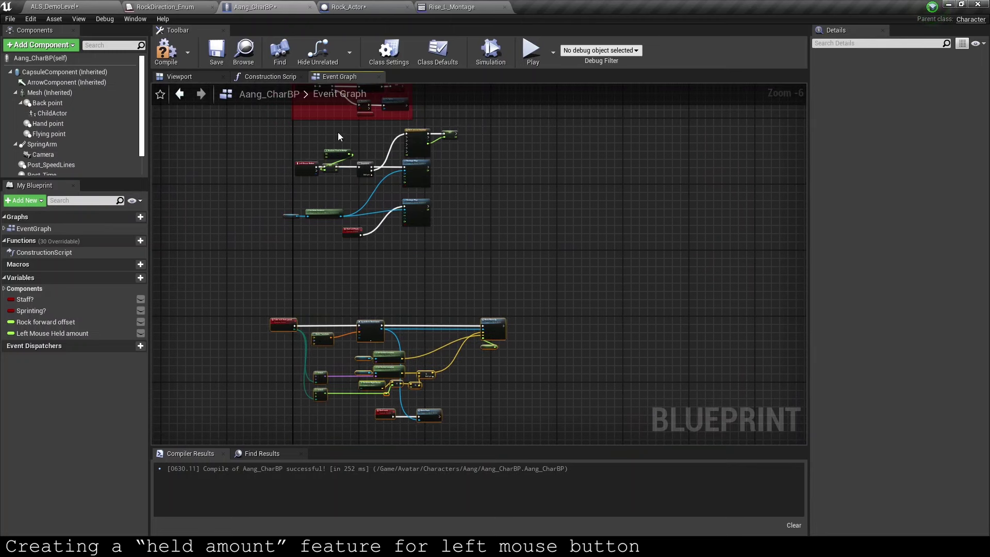
{"action": "scroll", "coordinate": [339, 135], "scroll_direction": "up", "scroll_amount": 4}
{"action": "right_click_drag", "start_coordinate": [338, 136], "coordinate": [338, 84]}
{"action": "right_click_drag", "start_coordinate": [366, 412], "coordinate": [366, 248]}
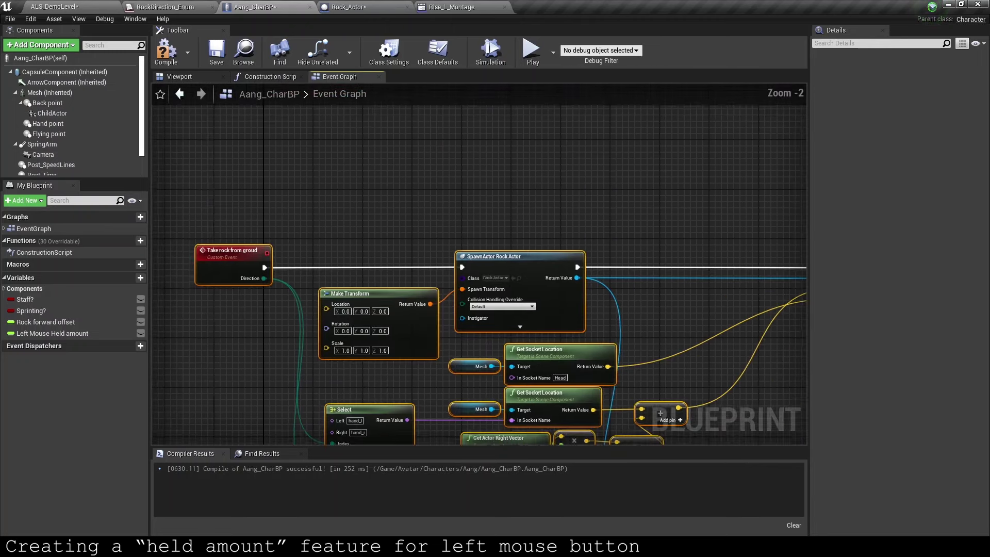
Step: Comment the Take rock from ground nodes about two-handed pickup on longer holds, coloured orange
{"action": "scroll", "coordinate": [168, 108], "scroll_direction": "down", "scroll_amount": 2}
{"action": "left_click_drag", "start_coordinate": [208, 177], "coordinate": [672, 367]}
{"action": "type", "text": "cT"}
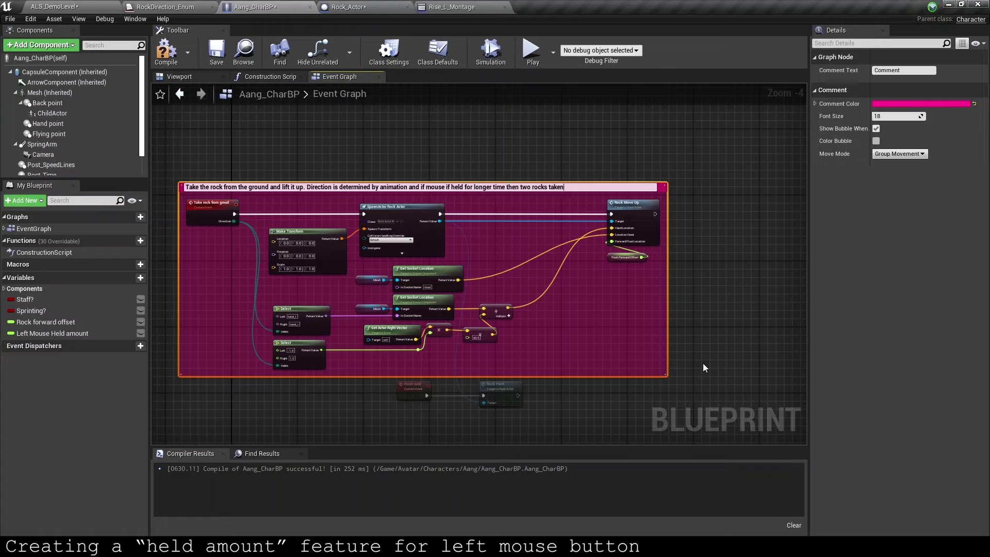
{"action": "type", "text": "ds"}
{"action": "key", "text": "Return"}
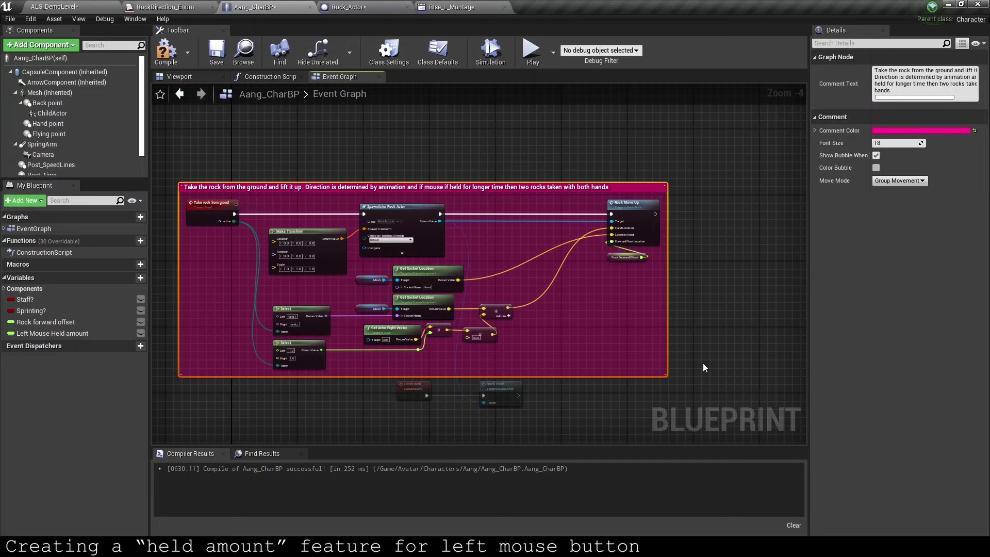
{"action": "left_click", "coordinate": [882, 131]}
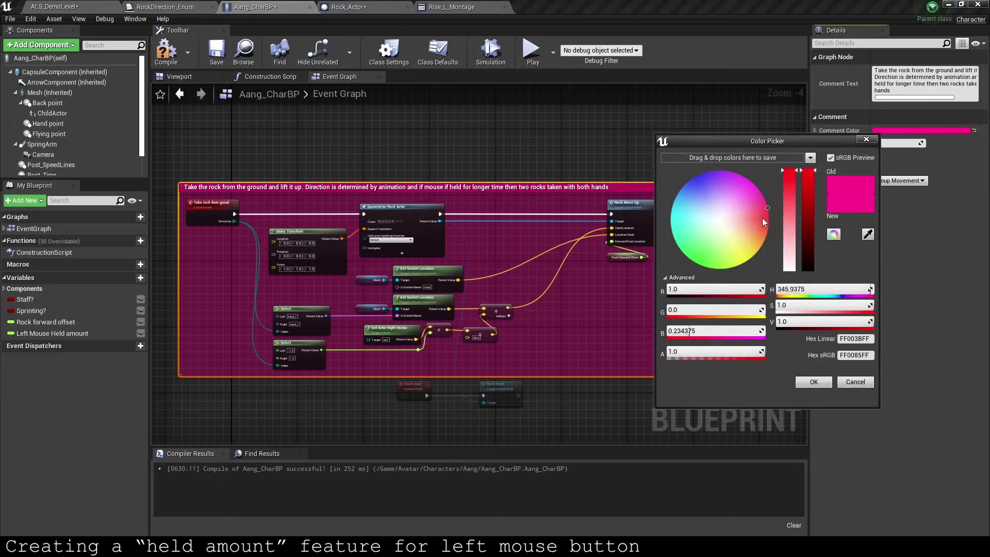
{"action": "left_click_drag", "start_coordinate": [762, 222], "coordinate": [774, 236]}
{"action": "left_click", "coordinate": [814, 382]}
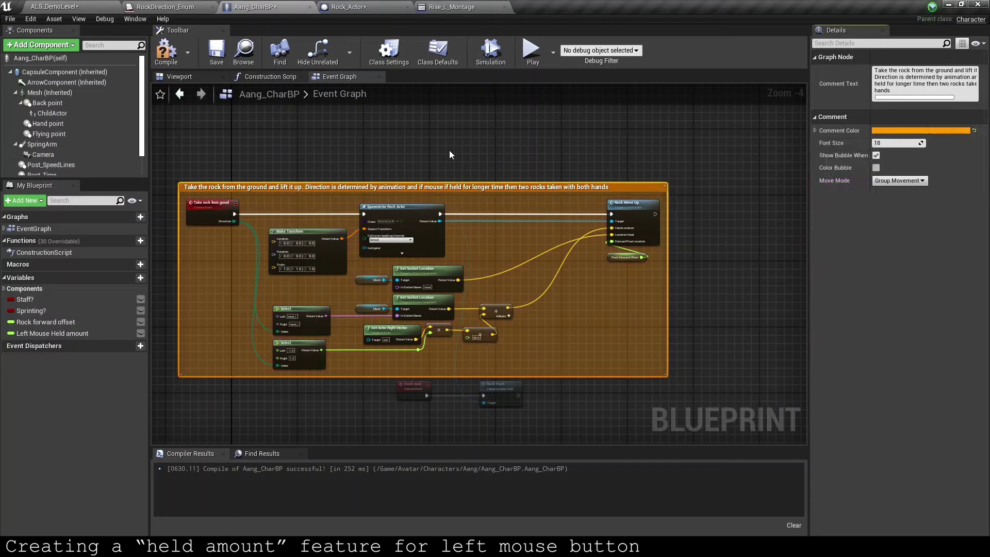
{"action": "left_click", "coordinate": [450, 155]}
Step: Add a Sequence node after the left mouse Released pin
{"action": "left_click", "coordinate": [165, 52]}
{"action": "mouse_move", "coordinate": [363, 158]}
{"action": "right_mouse_down"}
{"action": "mouse_move", "coordinate": [378, 299]}
{"action": "mouse_move", "coordinate": [314, 166]}
{"action": "right_mouse_up"}
{"action": "scroll", "coordinate": [311, 225], "scroll_direction": "up", "scroll_amount": 2}
{"action": "scroll", "coordinate": [296, 224], "scroll_direction": "up", "scroll_amount": 1}
{"action": "mouse_move", "coordinate": [295, 217]}
{"action": "left_mouse_down"}
{"action": "mouse_move", "coordinate": [342, 283]}
{"action": "mouse_move", "coordinate": [356, 257]}
{"action": "left_mouse_up"}
{"action": "left_click", "coordinate": [382, 315]}
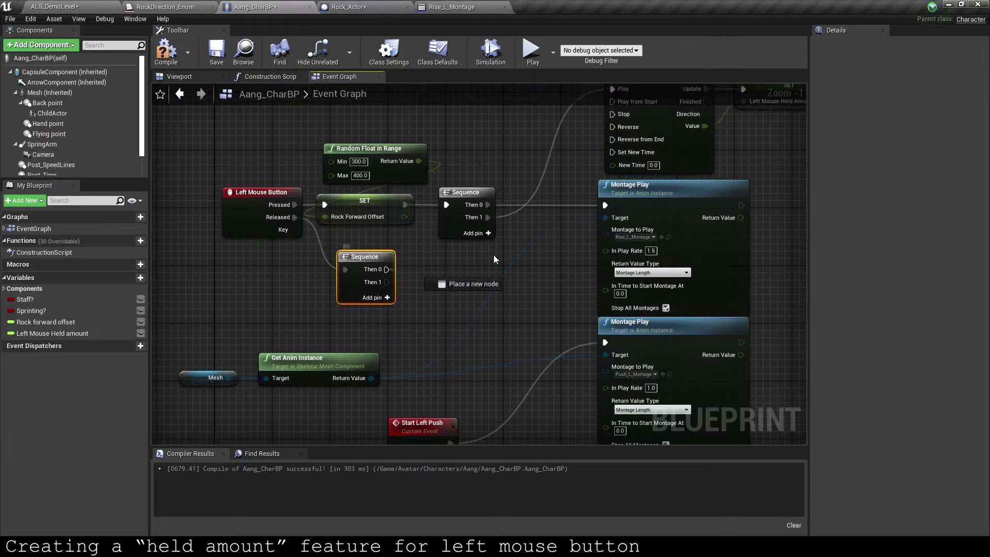
{"action": "left_click_drag", "start_coordinate": [488, 217], "coordinate": [623, 114]}
Step: Wire Then 0 to the timeline's Stop and Then 1 to SET Left Mouse Held Amount 0
{"action": "left_click_drag", "start_coordinate": [387, 269], "coordinate": [613, 88]}
{"action": "right_click_drag", "start_coordinate": [623, 113], "coordinate": [587, 186]}
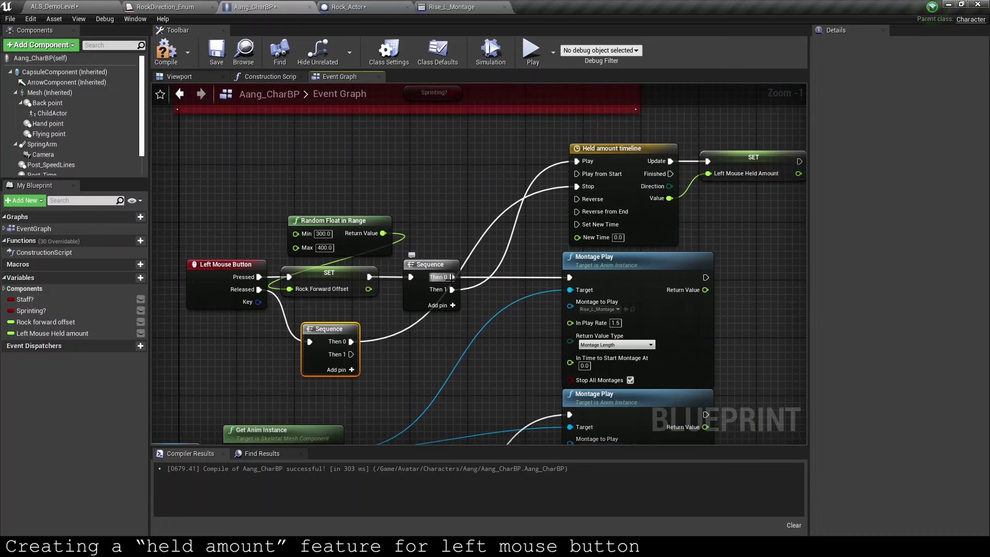
{"action": "left_click_drag", "start_coordinate": [453, 289], "coordinate": [581, 178]}
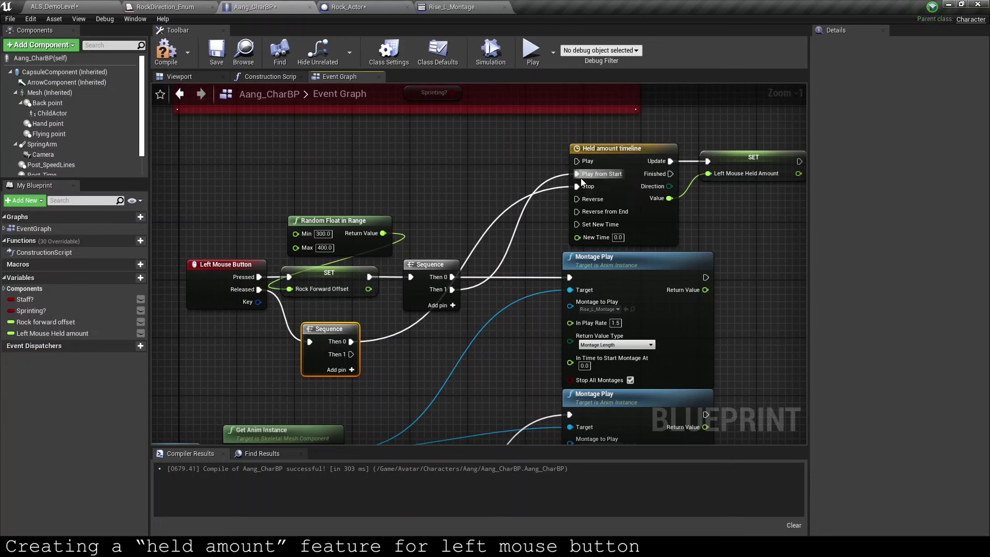
{"action": "right_click_drag", "start_coordinate": [369, 347], "coordinate": [385, 291]}
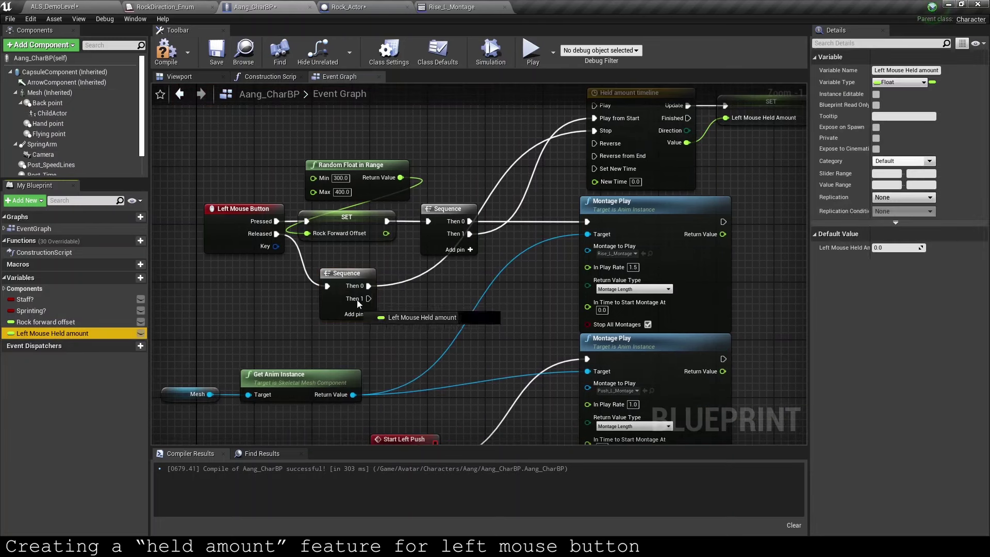
{"action": "left_click_drag", "start_coordinate": [81, 334], "coordinate": [387, 294], "text": "alt"}
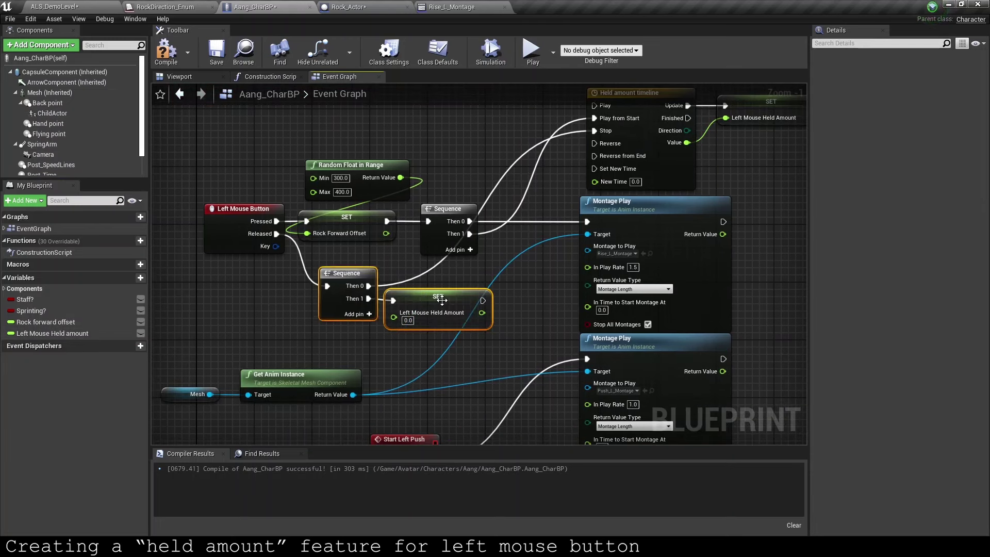
Step: Tidy the Then 0 wire with a reroute point and recompile the blueprint
{"action": "left_click", "coordinate": [347, 273], "text": "shift"}
{"action": "scroll", "coordinate": [441, 301], "scroll_direction": "down", "scroll_amount": 2}
{"action": "scroll", "coordinate": [531, 178], "scroll_direction": "up", "scroll_amount": 1}
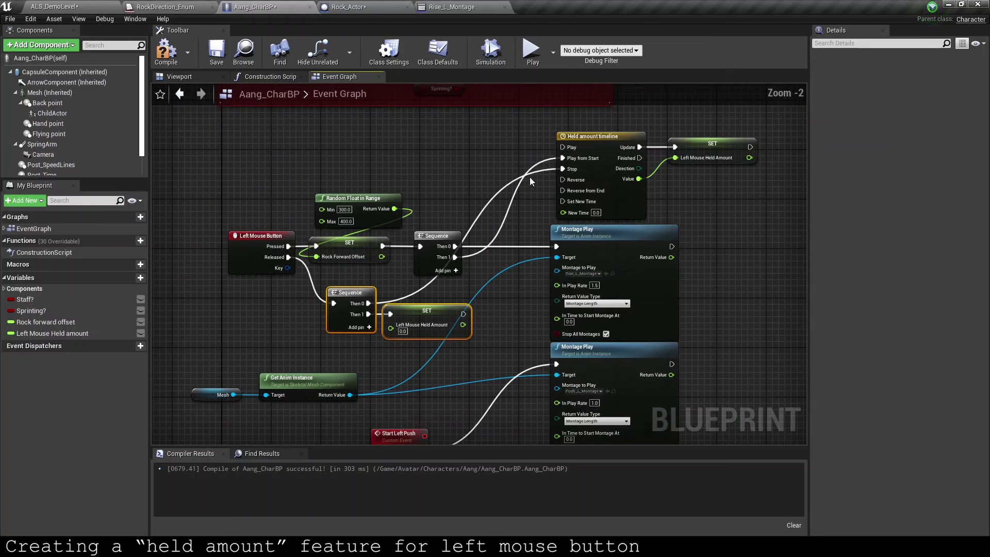
{"action": "double_click", "coordinate": [416, 292]}
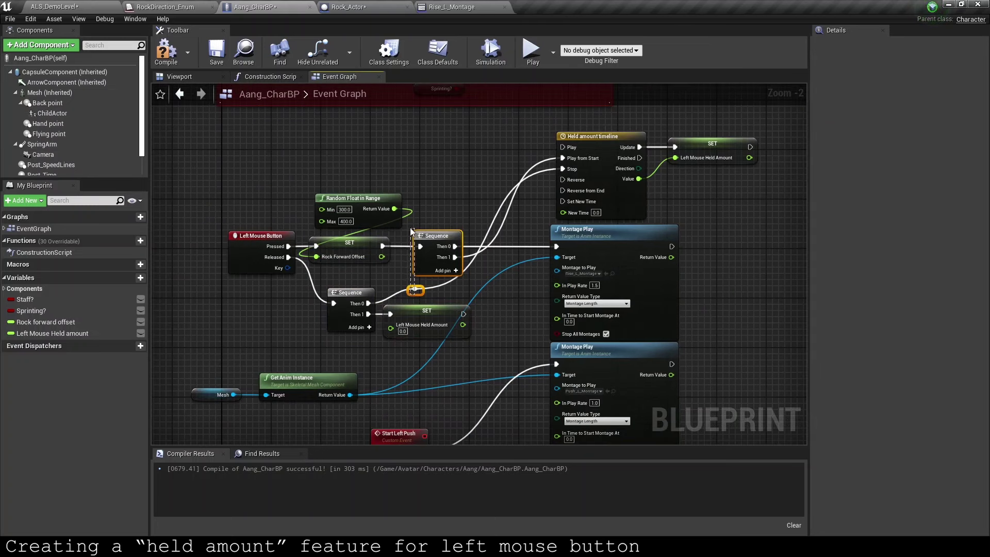
{"action": "mouse_move", "coordinate": [416, 293]}
{"action": "left_mouse_down"}
{"action": "mouse_move", "coordinate": [452, 166]}
{"action": "mouse_move", "coordinate": [716, 189]}
{"action": "left_mouse_up"}
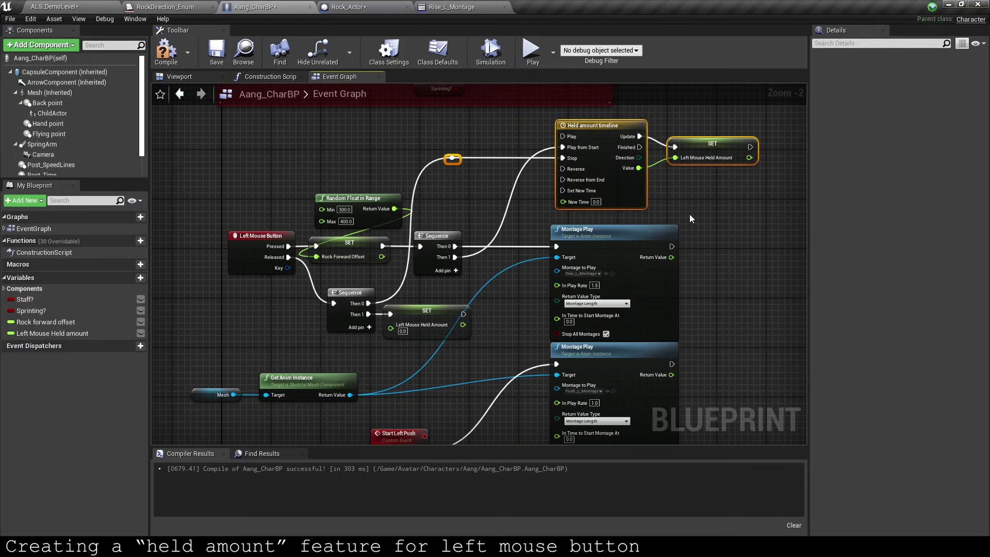
{"action": "scroll", "coordinate": [678, 224], "scroll_direction": "down", "scroll_amount": 2}
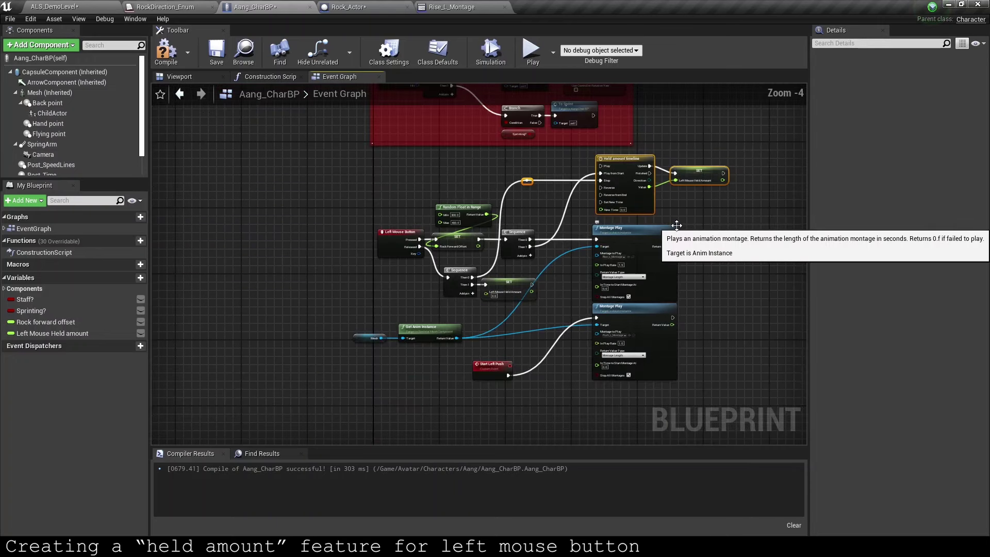
{"action": "left_click", "coordinate": [166, 51]}
{"action": "mouse_move", "coordinate": [500, 322]}
{"action": "right_mouse_down"}
{"action": "mouse_move", "coordinate": [425, 200]}
{"action": "mouse_move", "coordinate": [418, 168]}
{"action": "right_mouse_up"}
{"action": "scroll", "coordinate": [431, 225], "scroll_direction": "down", "scroll_amount": 3}
{"action": "scroll", "coordinate": [422, 171], "scroll_direction": "up", "scroll_amount": 5}
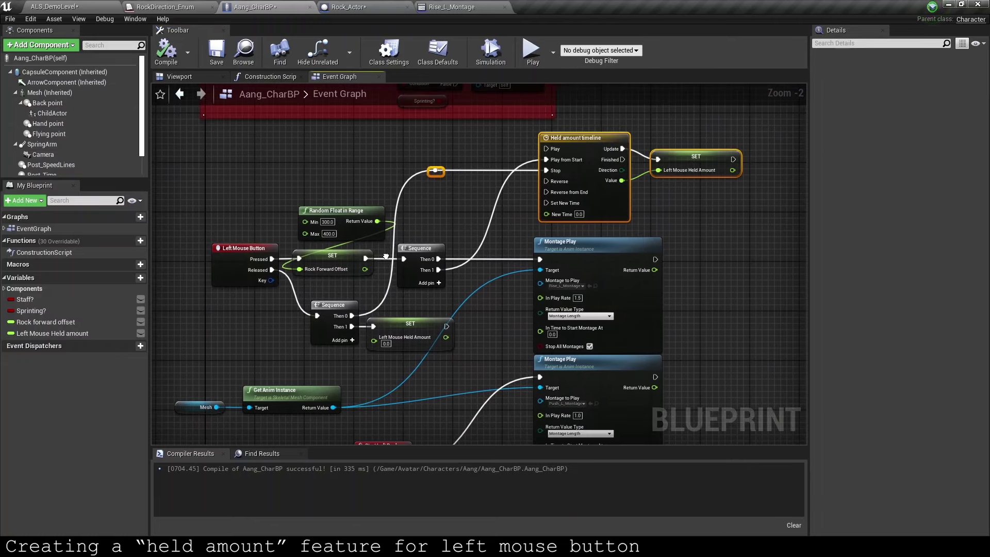
Step: Add a Then 3 output to the Event Tick Sequence feeding a new Print String node
{"action": "scroll", "coordinate": [536, 231], "scroll_direction": "down", "scroll_amount": 3}
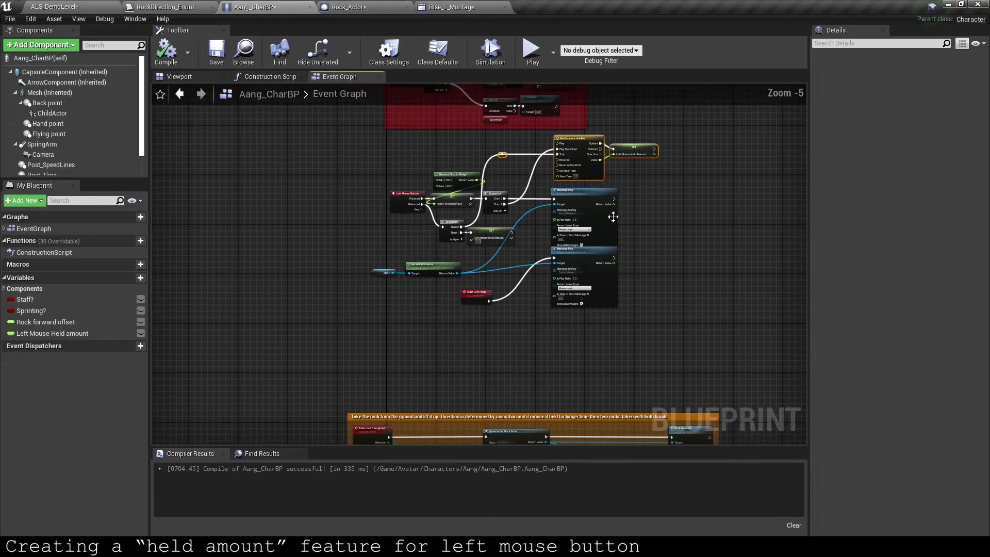
{"action": "right_click_drag", "start_coordinate": [537, 230], "coordinate": [564, 343]}
{"action": "scroll", "coordinate": [609, 228], "scroll_direction": "up", "scroll_amount": 3}
{"action": "right_click", "coordinate": [610, 230]}
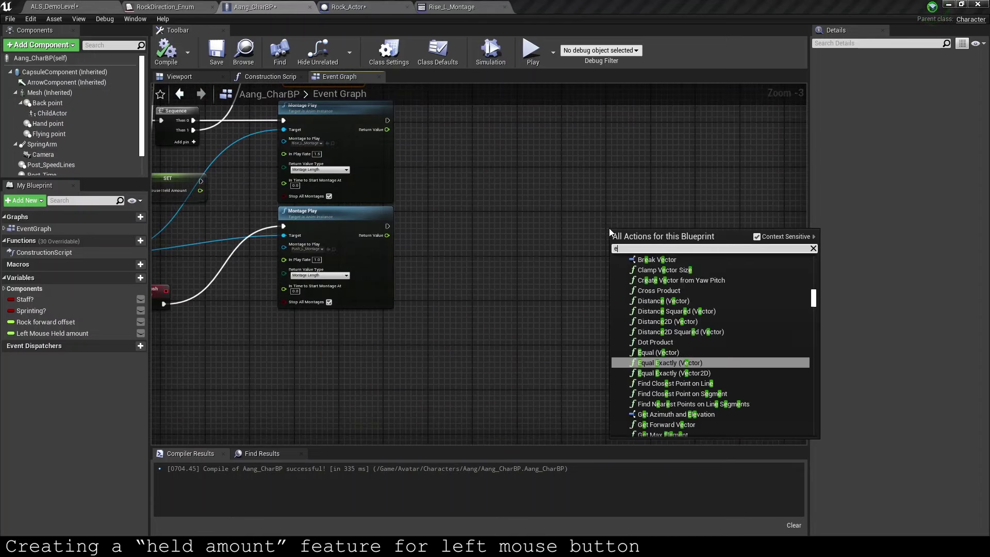
{"action": "type", "text": "event tick"}
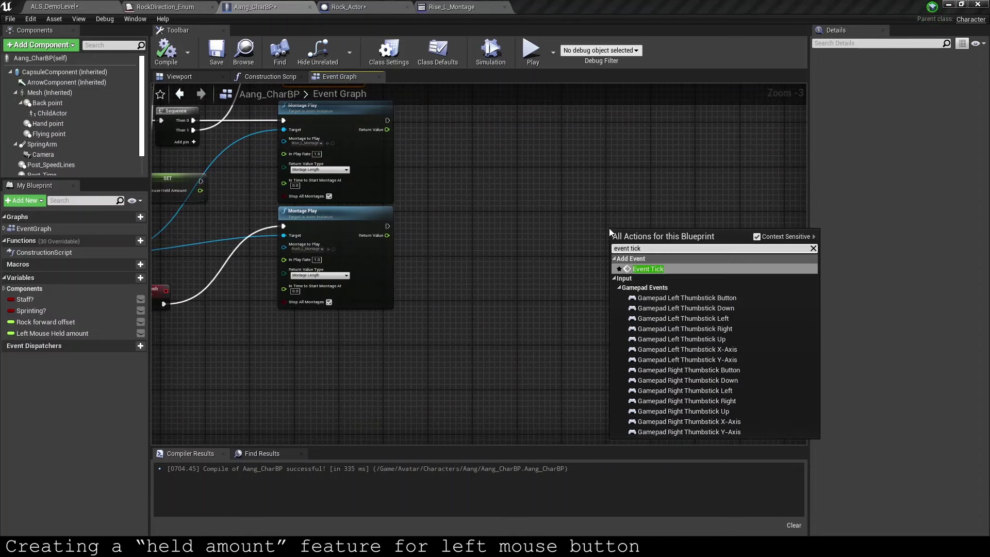
{"action": "key", "text": "Return"}
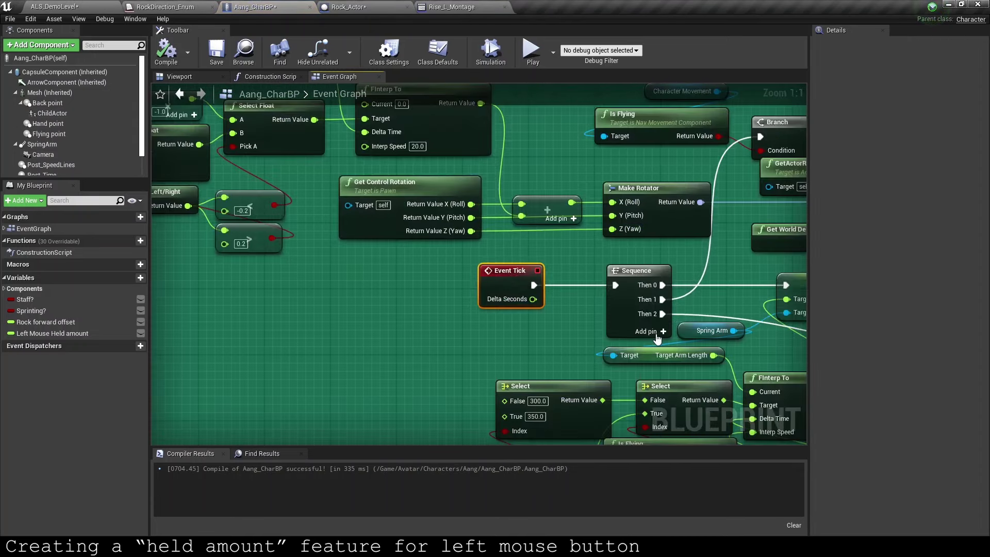
{"action": "left_click", "coordinate": [663, 331]}
{"action": "right_click_drag", "start_coordinate": [664, 331], "coordinate": [336, 264]}
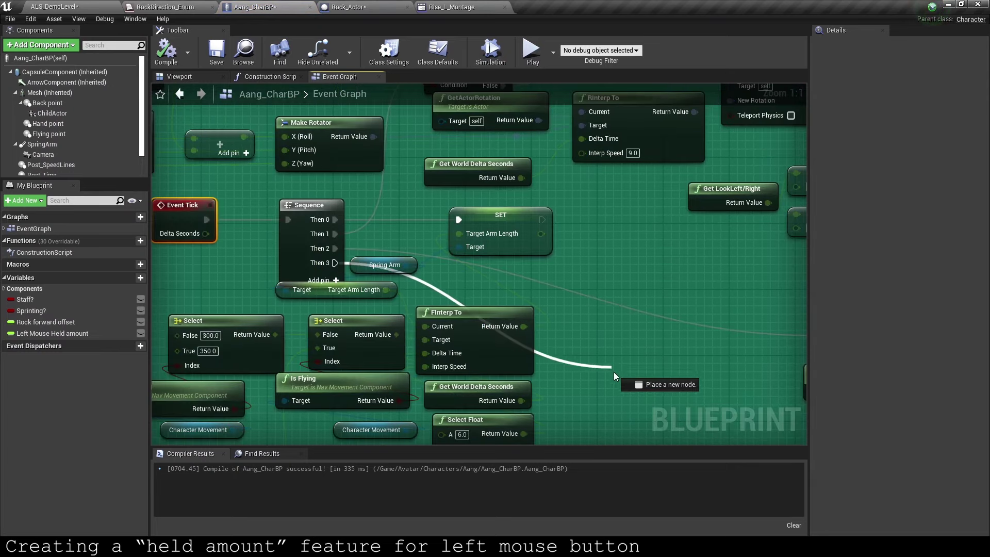
{"action": "left_click_drag", "start_coordinate": [337, 263], "coordinate": [617, 376]}
{"action": "type", "text": "print"}
{"action": "key", "text": "Return"}
Step: Give Print String a comment bubble reading 'Ignore all that other code'
{"action": "right_click_drag", "start_coordinate": [617, 376], "coordinate": [478, 340]}
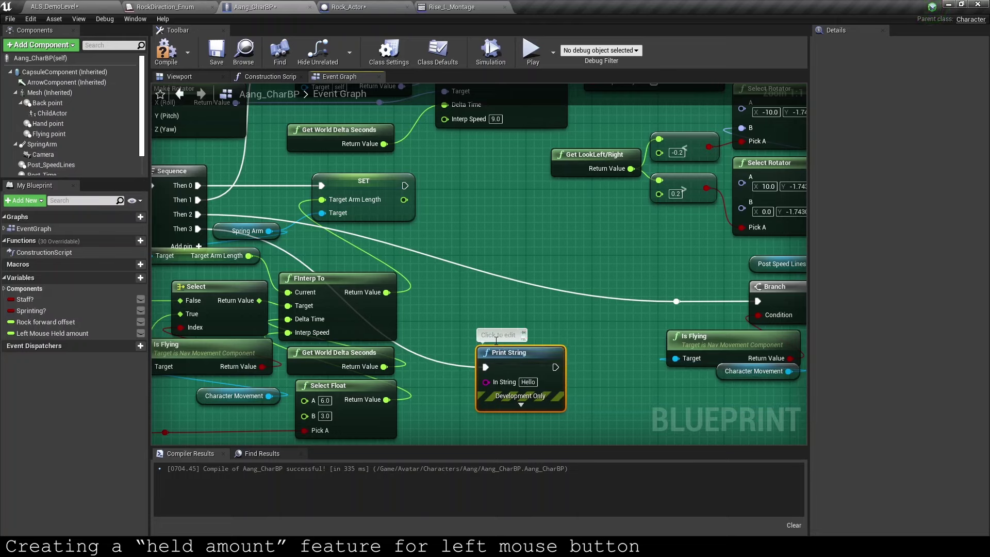
{"action": "left_click", "coordinate": [489, 339]}
{"action": "type", "text": "Ignore all that"}
{"action": "type", "text": " other code"}
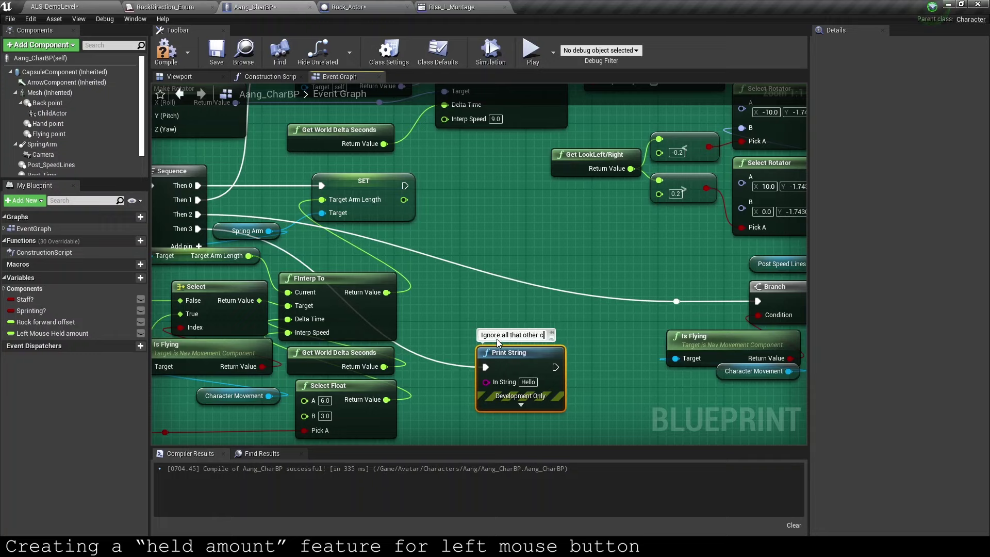
{"action": "type", "text": "'"}
{"action": "key", "text": "Left"}
{"action": "key", "text": "Left"}
{"action": "key", "text": "Left"}
{"action": "type", "text": "'"}
{"action": "key", "text": "End"}
Step: Connect a Left Mouse Held Amount getter to Print String's In String, then play the game
{"action": "left_click", "coordinate": [464, 242]}
{"action": "right_click_drag", "start_coordinate": [464, 243], "coordinate": [395, 151]}
{"action": "left_click_drag", "start_coordinate": [52, 333], "coordinate": [416, 351]}
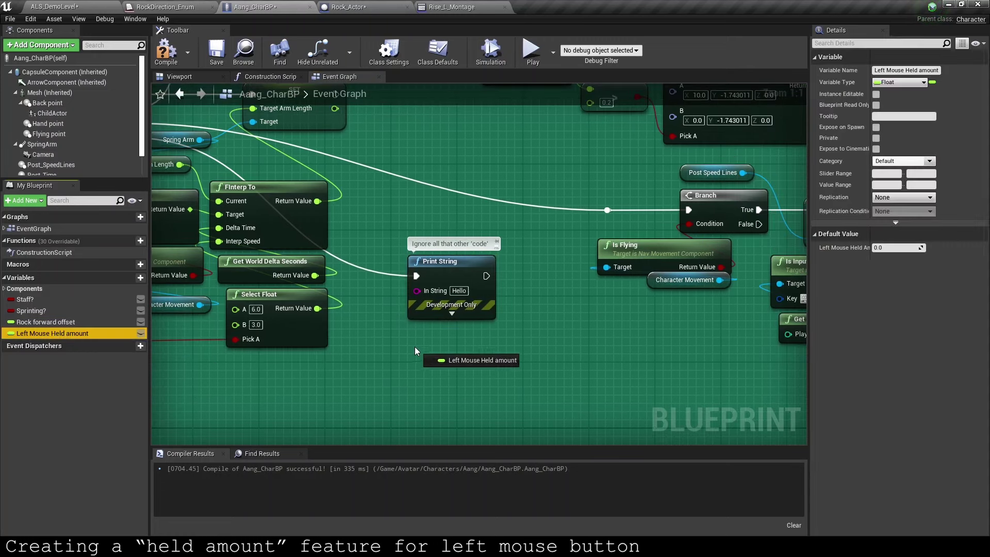
{"action": "left_click", "coordinate": [464, 355]}
{"action": "left_click_drag", "start_coordinate": [499, 355], "coordinate": [419, 293]}
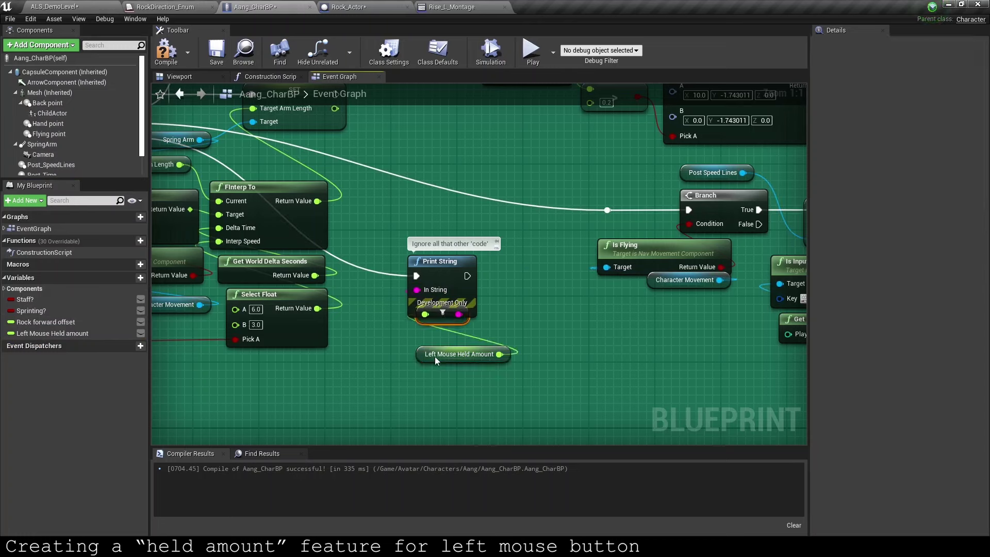
{"action": "left_click_drag", "start_coordinate": [435, 357], "coordinate": [467, 365]}
{"action": "left_click_drag", "start_coordinate": [449, 315], "coordinate": [523, 341]}
{"action": "left_click", "coordinate": [442, 313]}
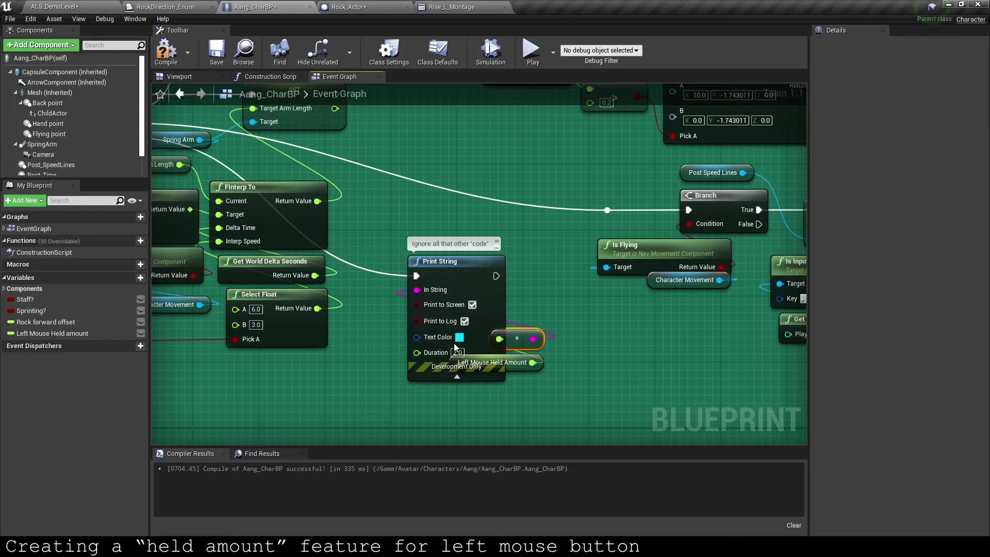
{"action": "left_click", "coordinate": [458, 352]}
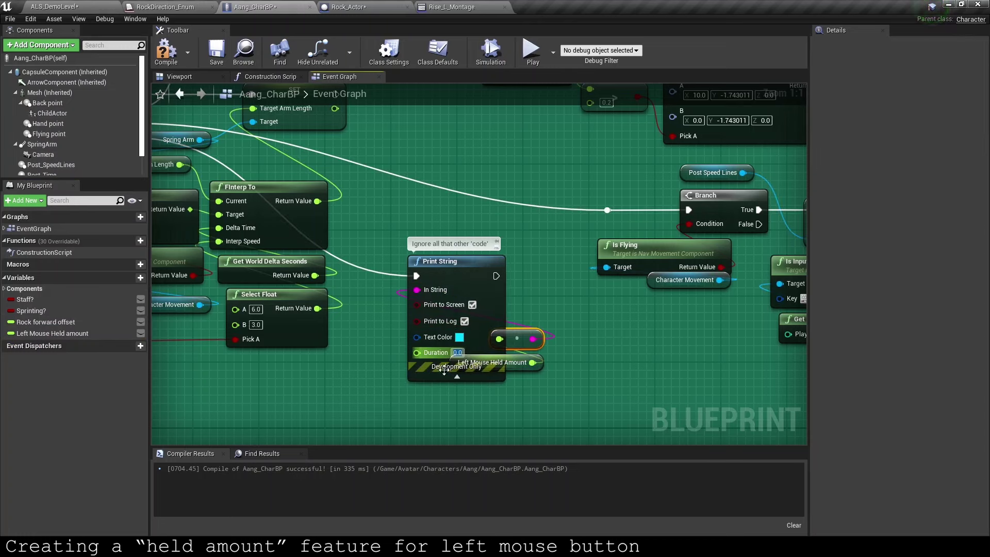
{"action": "left_click", "coordinate": [457, 376]}
{"action": "left_click", "coordinate": [534, 54]}
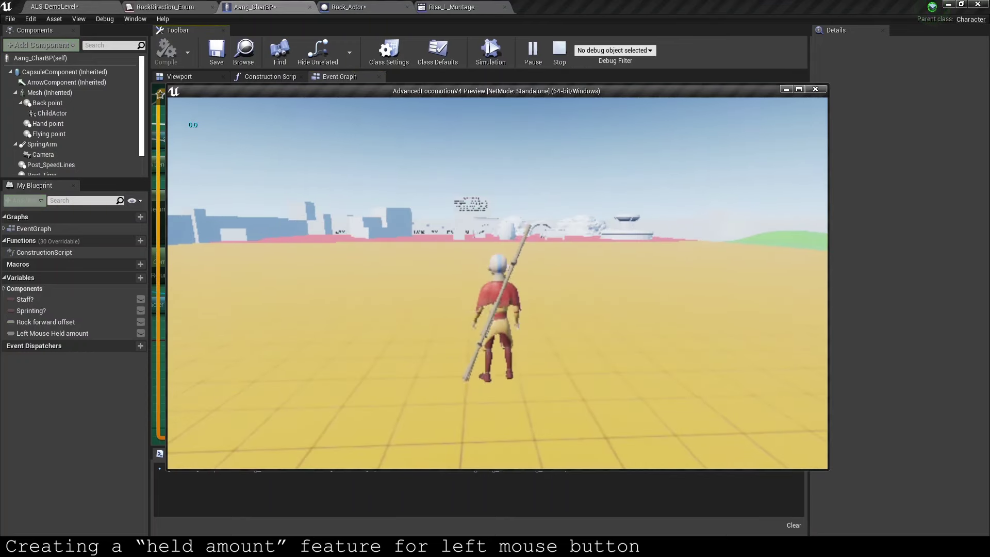
Step: Hold the left mouse button in the running game and watch the printed held amount
{"action": "left_click", "coordinate": [498, 284]}
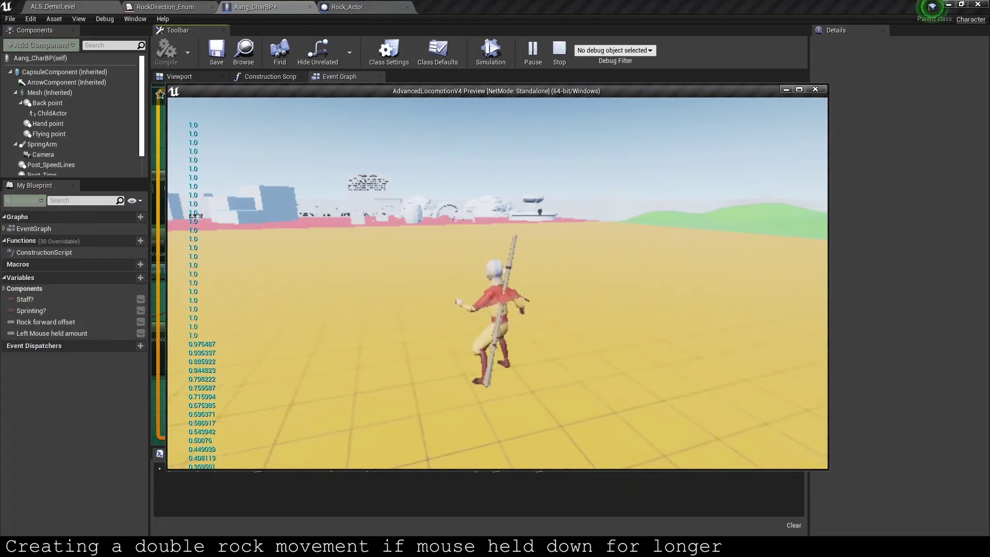
Step: Stop the preview and connect Start Left Push to the second Montage Play
{"action": "key", "text": "Escape"}
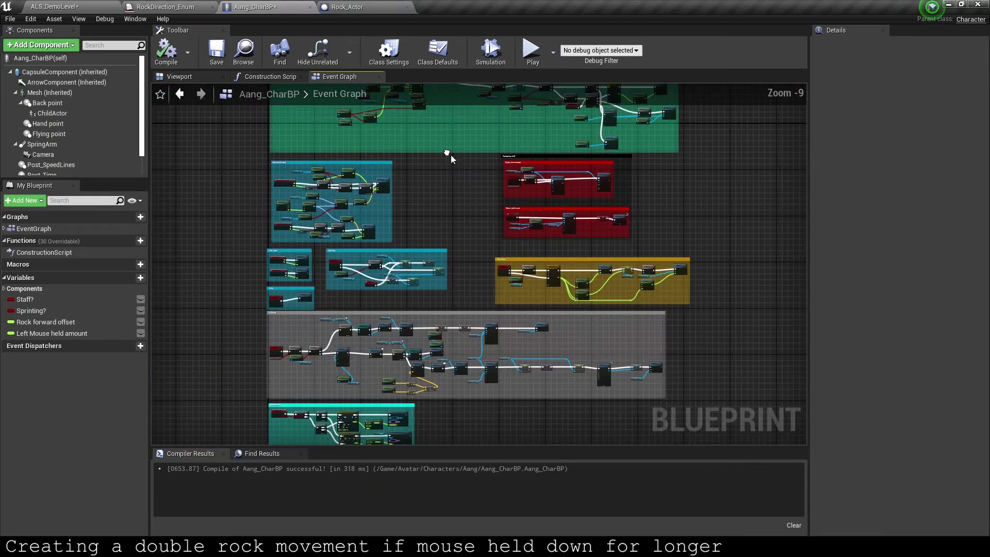
{"action": "scroll", "coordinate": [398, 234], "scroll_direction": "up", "scroll_amount": 3}
{"action": "scroll", "coordinate": [388, 202], "scroll_direction": "up", "scroll_amount": 3}
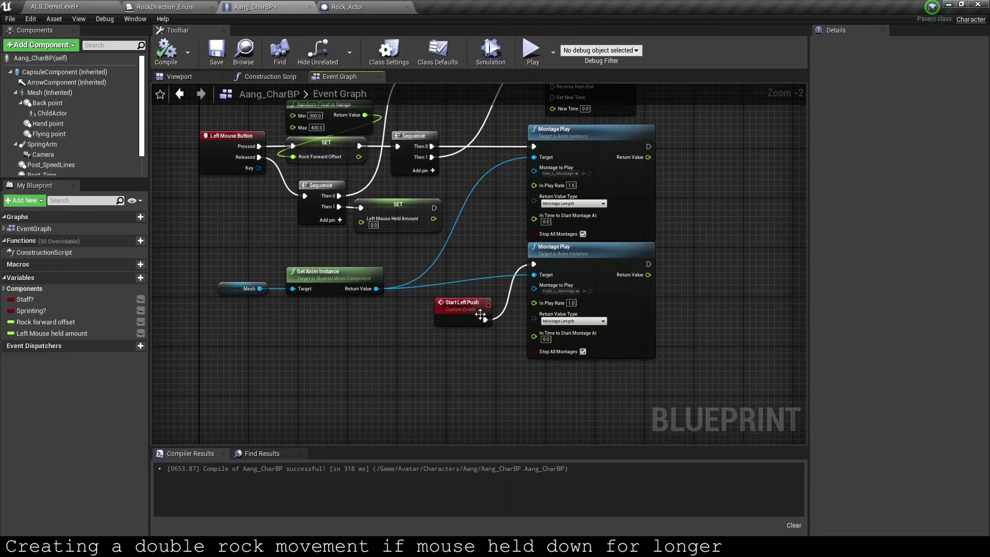
{"action": "left_click_drag", "start_coordinate": [566, 262], "coordinate": [571, 299]}
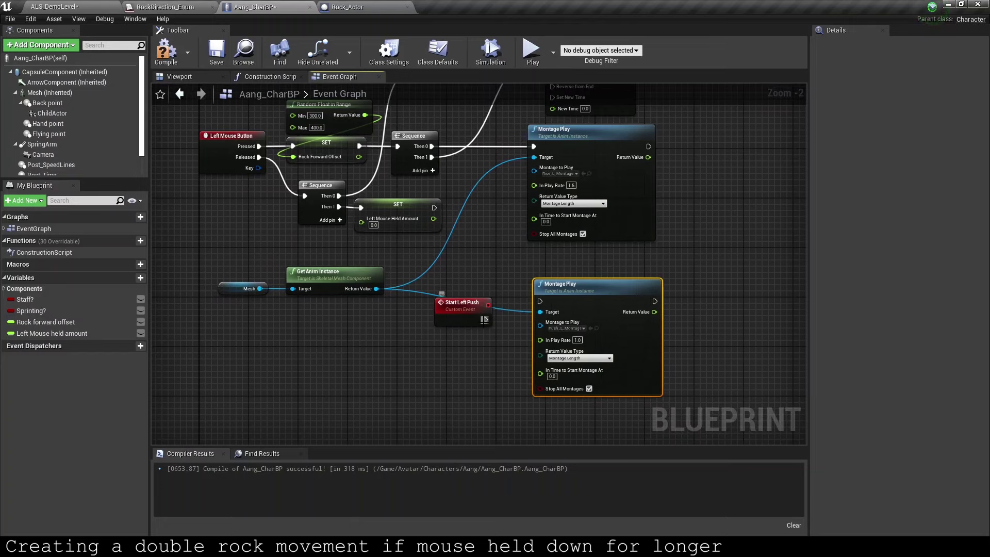
{"action": "left_click_drag", "start_coordinate": [485, 320], "coordinate": [539, 301]}
{"action": "left_click", "coordinate": [462, 310]}
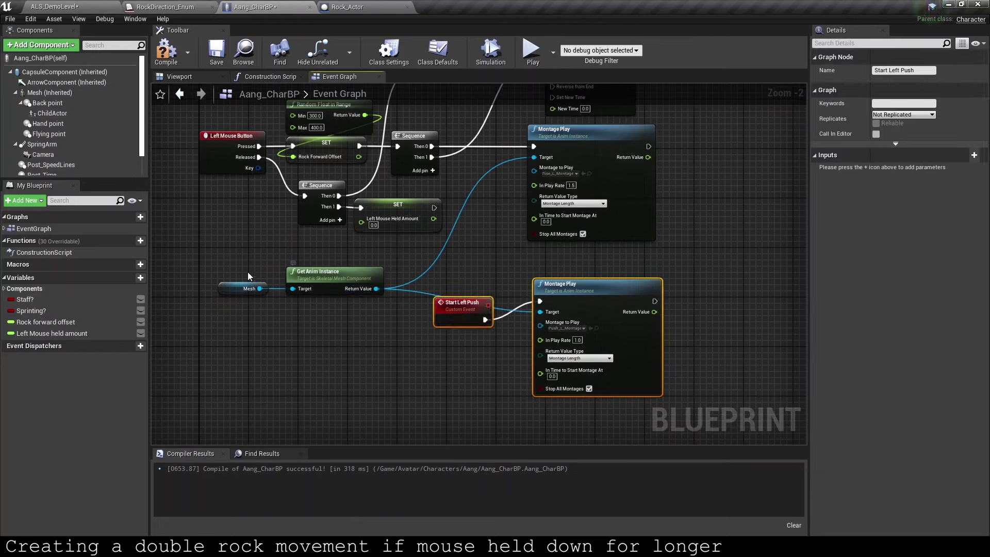
Step: Duplicate the Mesh and Get Anim Instance nodes and wire the copy into the second Montage Play Target
{"action": "left_click_drag", "start_coordinate": [248, 277], "coordinate": [363, 325]}
{"action": "key", "text": "ctrl+c"}
{"action": "key", "text": "ctrl+v"}
{"action": "left_click_drag", "start_coordinate": [438, 310], "coordinate": [438, 333]}
{"action": "mouse_move", "coordinate": [500, 351]}
{"action": "left_mouse_down"}
{"action": "mouse_move", "coordinate": [547, 324]}
{"action": "mouse_move", "coordinate": [540, 312]}
{"action": "left_mouse_up"}
{"action": "left_click_drag", "start_coordinate": [318, 272], "coordinate": [560, 247]}
{"action": "left_click_drag", "start_coordinate": [249, 289], "coordinate": [262, 292]}
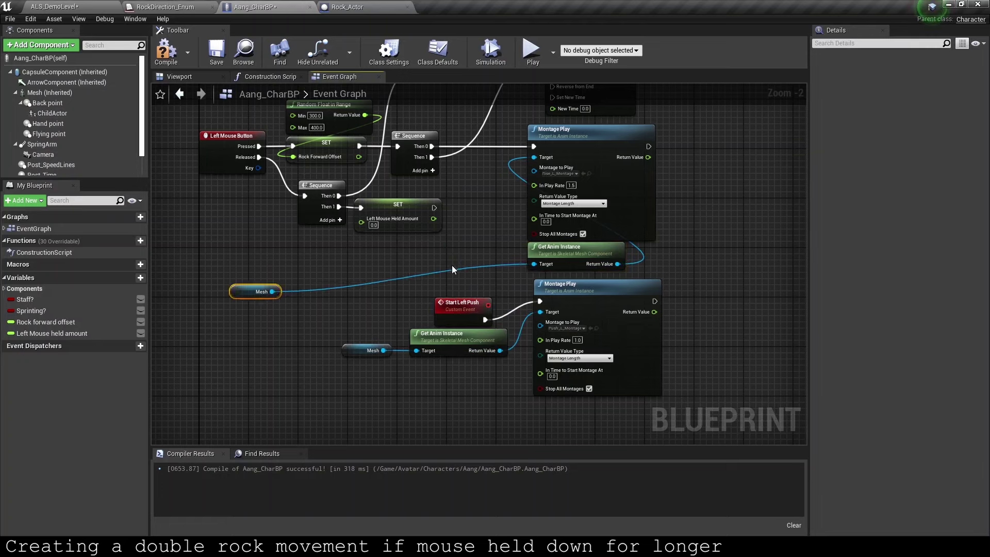
{"action": "scroll", "coordinate": [464, 232], "scroll_direction": "down", "scroll_amount": 2}
{"action": "scroll", "coordinate": [524, 224], "scroll_direction": "down", "scroll_amount": 2}
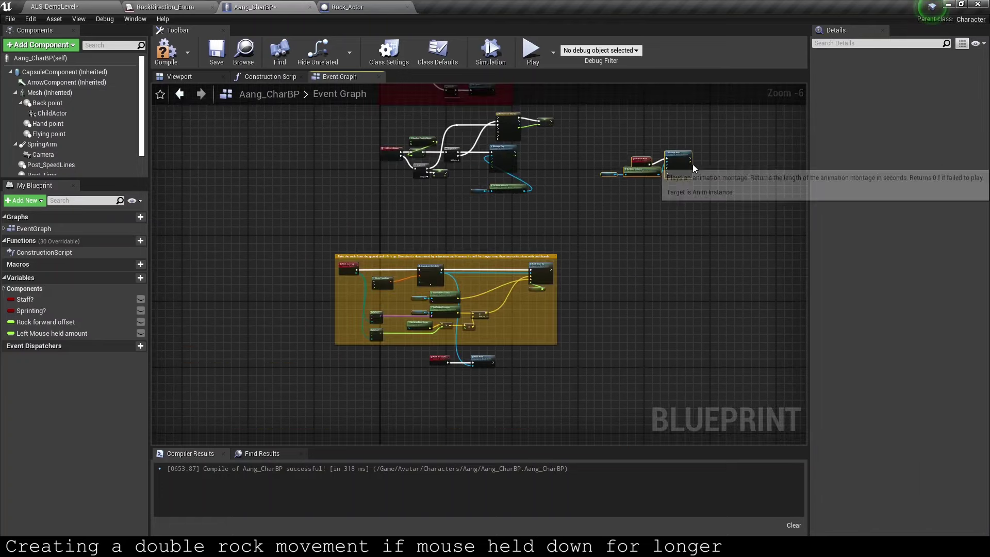
Step: Wrap the left mouse button nodes in a comment saying the timeline measures how long it's held
{"action": "right_click_drag", "start_coordinate": [692, 164], "coordinate": [654, 252]}
{"action": "left_click_drag", "start_coordinate": [336, 203], "coordinate": [531, 302]}
{"action": "scroll", "coordinate": [522, 283], "scroll_direction": "up", "scroll_amount": 3}
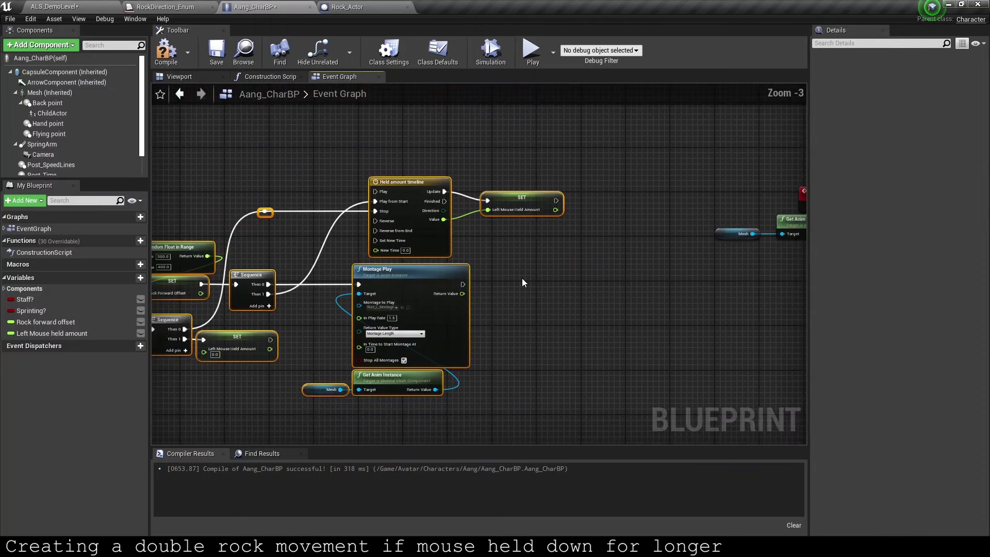
{"action": "key", "text": "c"}
{"action": "type", "text": "Left mouse button actions. T"}
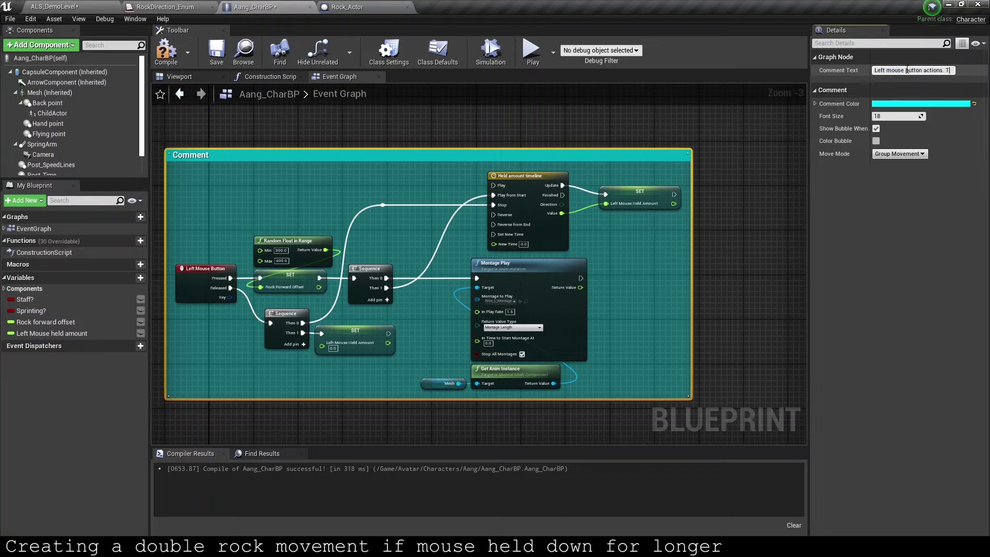
{"action": "type", "text": "imeline used to ch"}
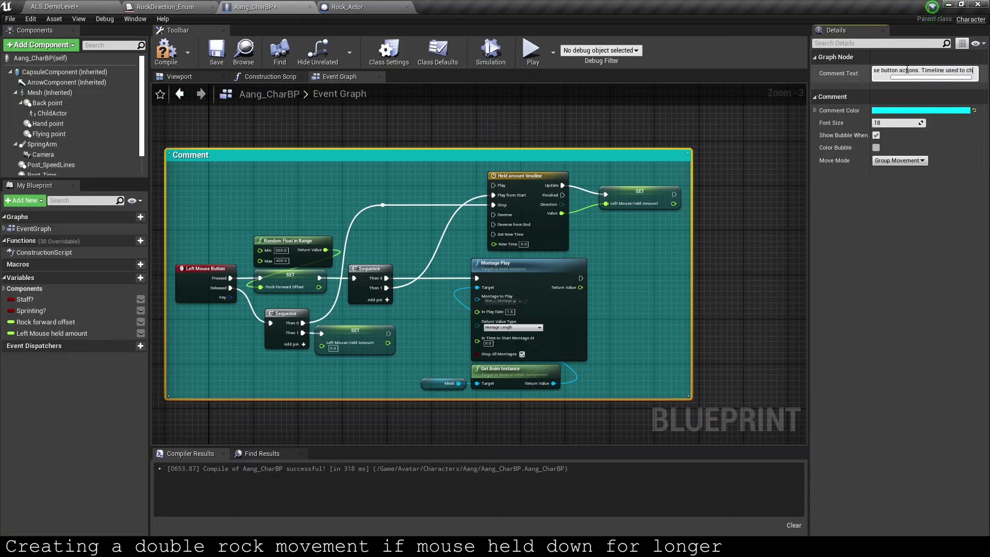
{"action": "type", "text": "ow long"}
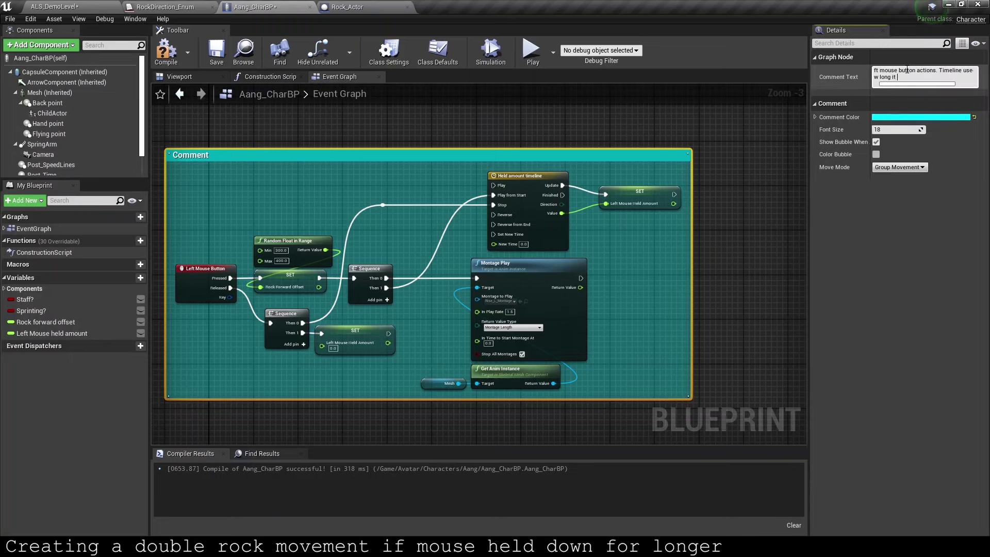
{"action": "key", "text": "Return"}
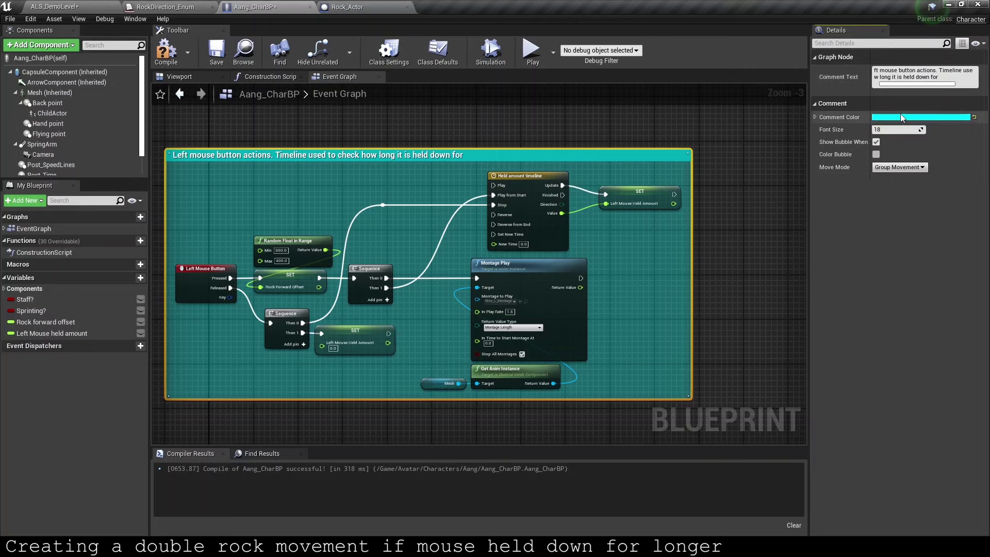
Step: Make the comment orange and compile Aang_CharBP
{"action": "left_click", "coordinate": [900, 115]}
{"action": "left_click", "coordinate": [784, 223]}
{"action": "left_click", "coordinate": [833, 365]}
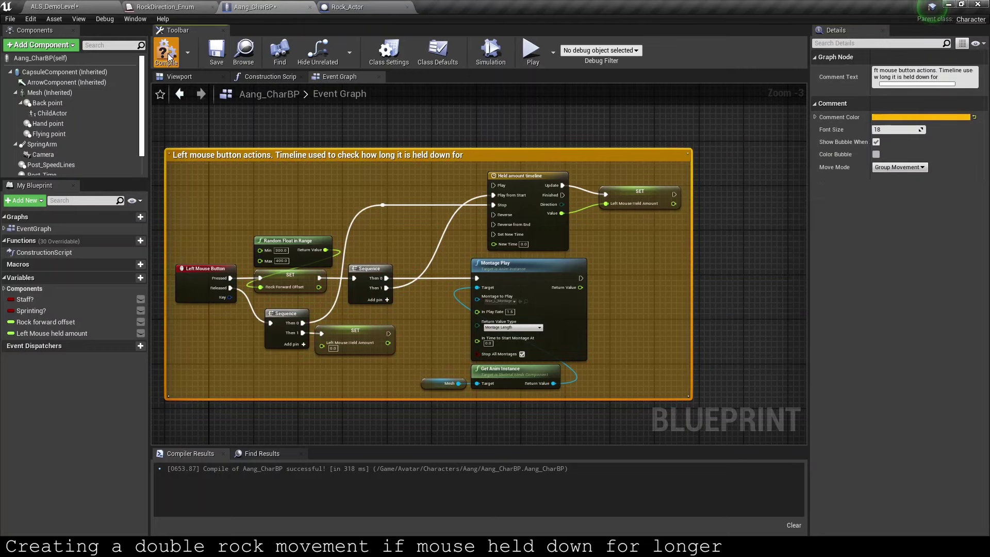
{"action": "scroll", "coordinate": [568, 228], "scroll_direction": "down", "scroll_amount": 5}
{"action": "left_click", "coordinate": [587, 264]}
{"action": "scroll", "coordinate": [564, 235], "scroll_direction": "up", "scroll_amount": 5}
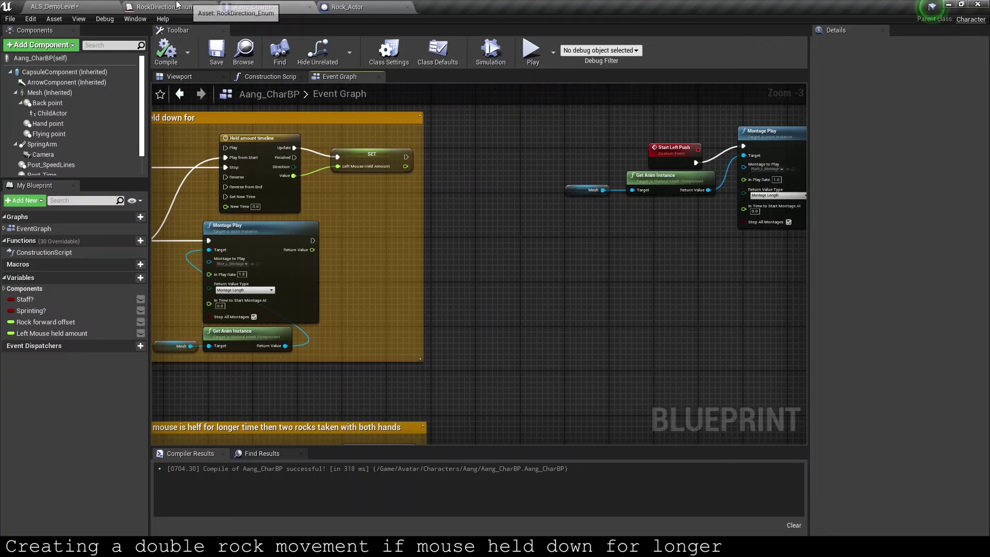
Step: Close the RockDirection_Enum editor and open Rise_L_Montage from the Earthbending animations folder
{"action": "left_click", "coordinate": [193, 13]}
{"action": "left_click", "coordinate": [212, 7]}
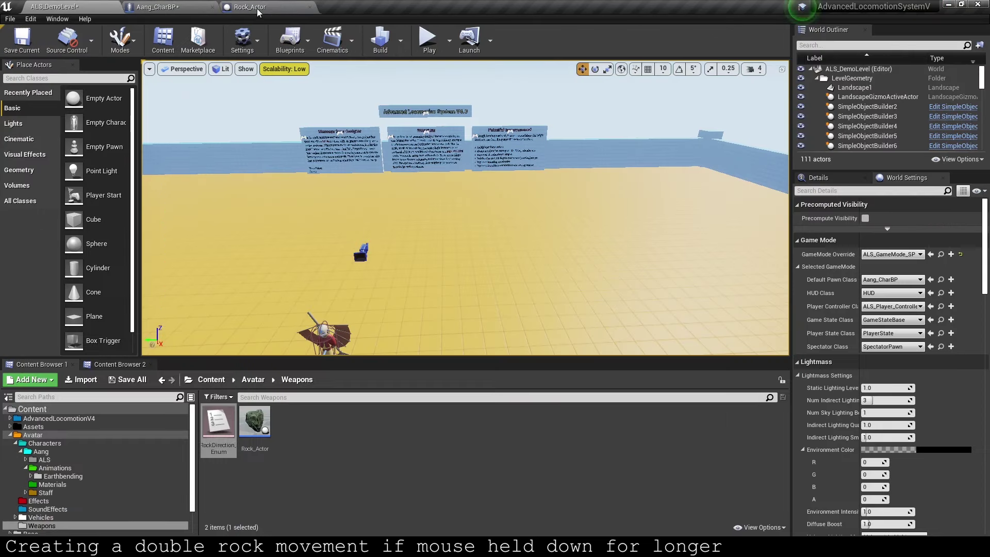
{"action": "left_click", "coordinate": [54, 468]}
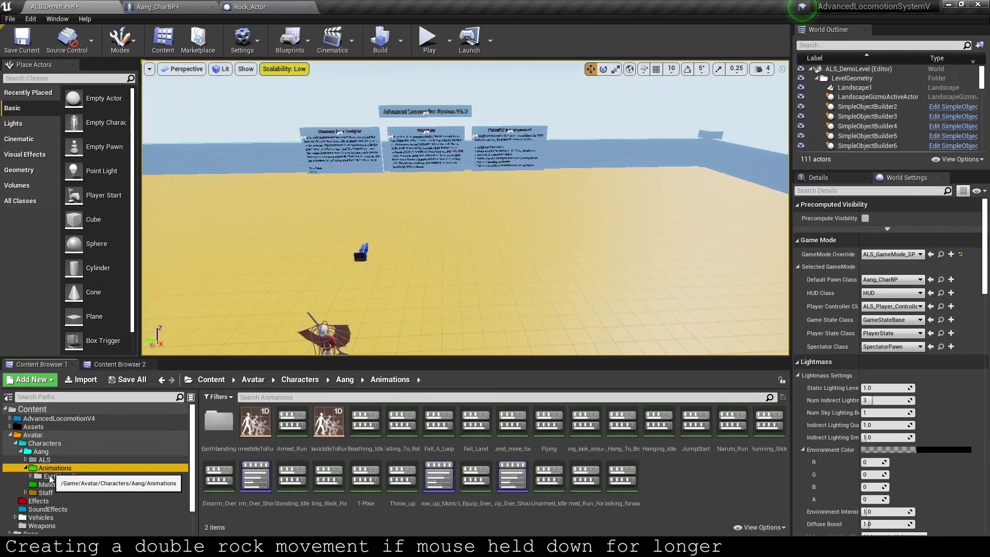
{"action": "left_click", "coordinate": [62, 476]}
{"action": "double_click", "coordinate": [397, 443]}
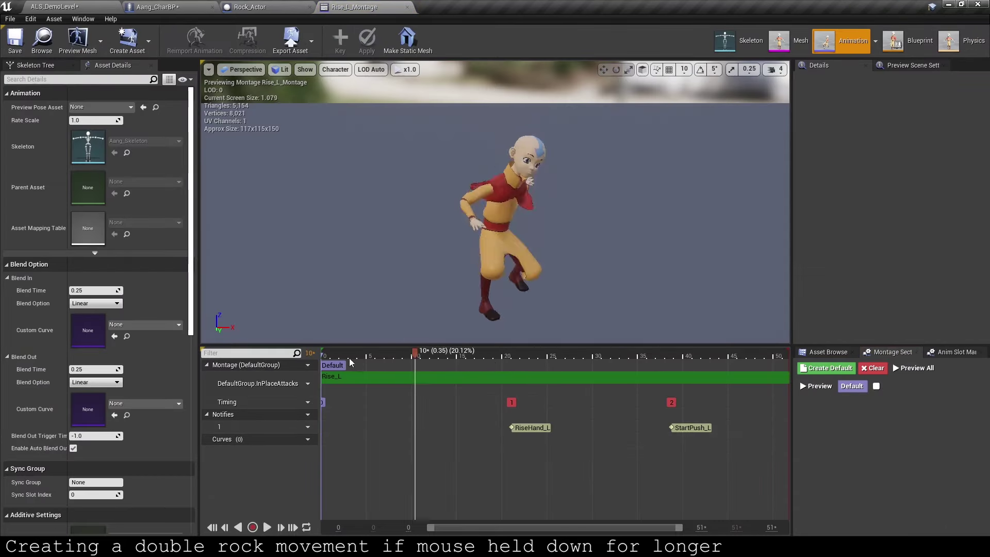
Step: Scrub Rise_L_Montage to the StartPush_L notify, then open Aang_AnimBP
{"action": "left_click", "coordinate": [171, 6]}
{"action": "scroll", "coordinate": [242, 276], "scroll_direction": "up", "scroll_amount": 1}
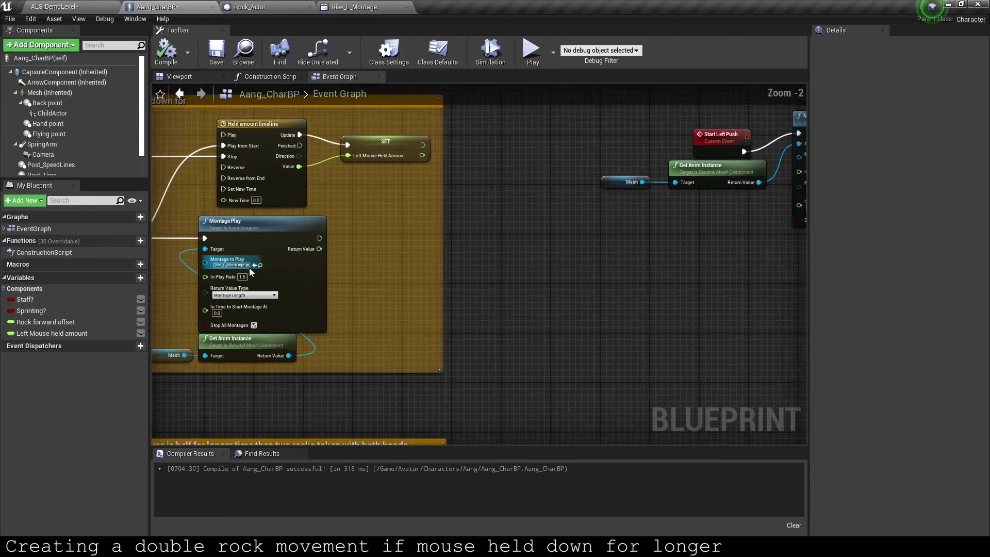
{"action": "scroll", "coordinate": [243, 276], "scroll_direction": "up", "scroll_amount": 2}
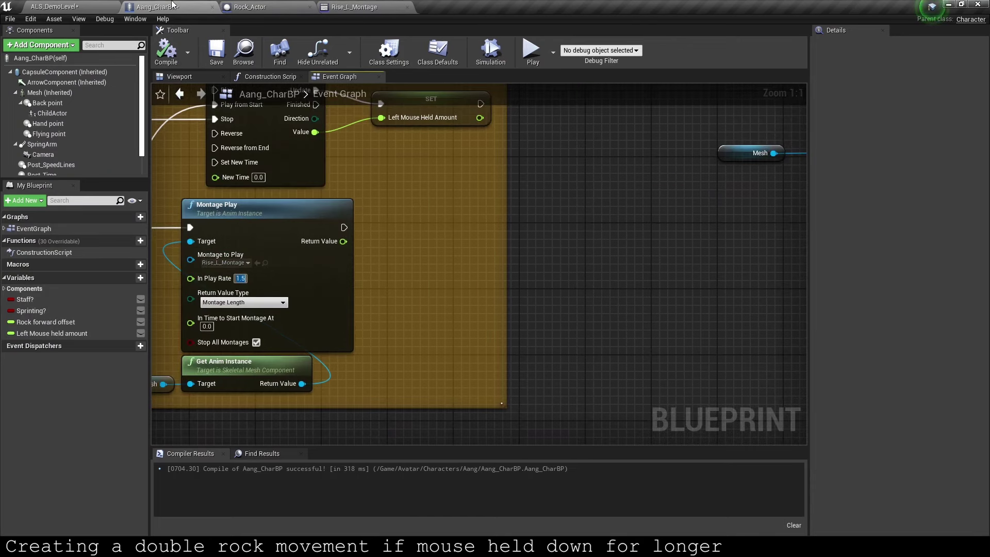
{"action": "left_click", "coordinate": [359, 6]}
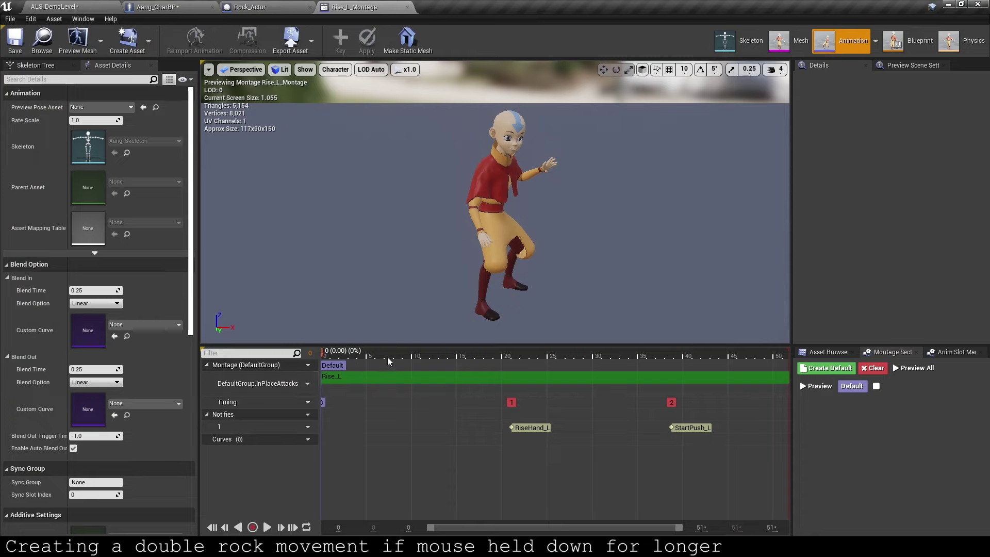
{"action": "left_click", "coordinate": [411, 356]}
{"action": "left_click_drag", "start_coordinate": [432, 357], "coordinate": [672, 377]}
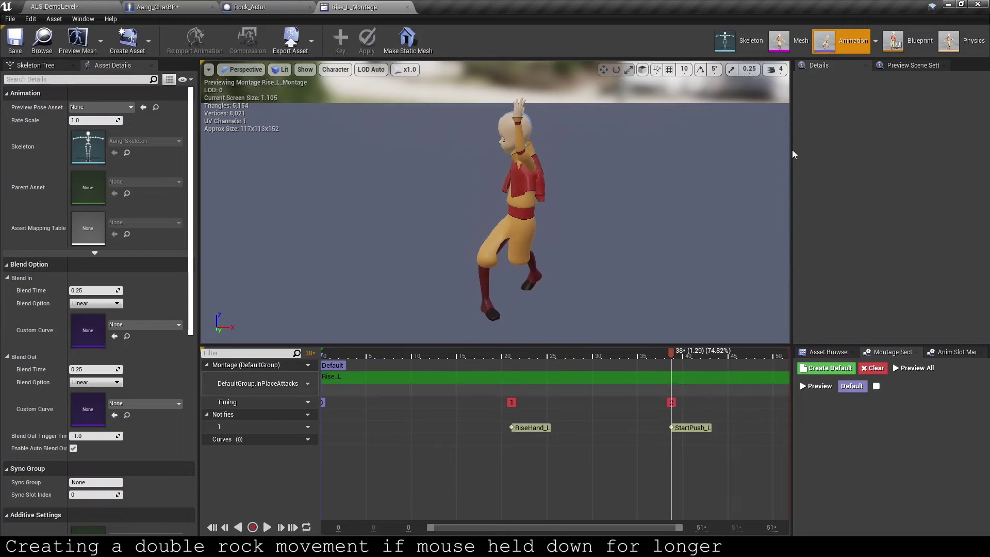
{"action": "left_click", "coordinate": [914, 43]}
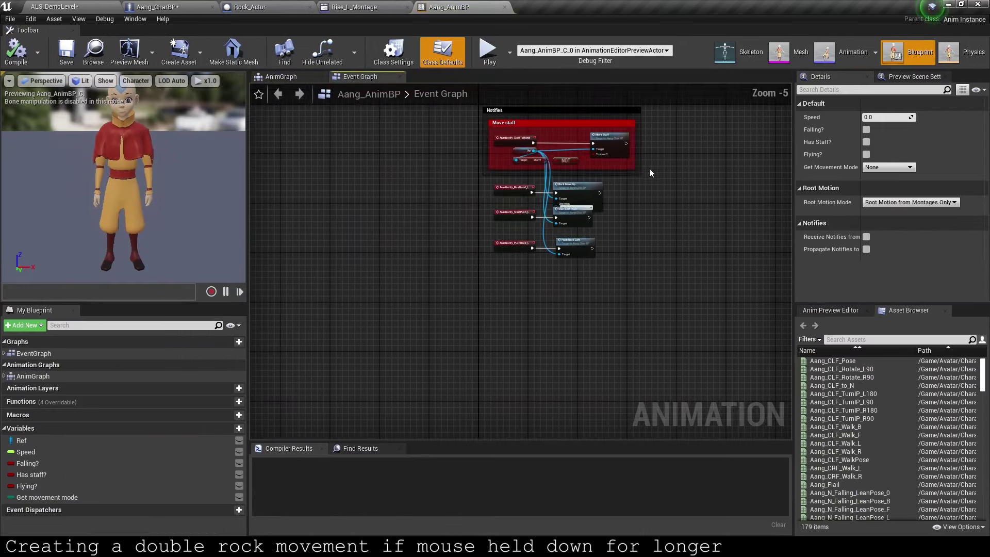
Step: Break the link from AnimNotify_StartPush_L to Start Left Push and move the notify into open space
{"action": "scroll", "coordinate": [649, 168], "scroll_direction": "up", "scroll_amount": 2}
{"action": "scroll", "coordinate": [419, 243], "scroll_direction": "up", "scroll_amount": 2}
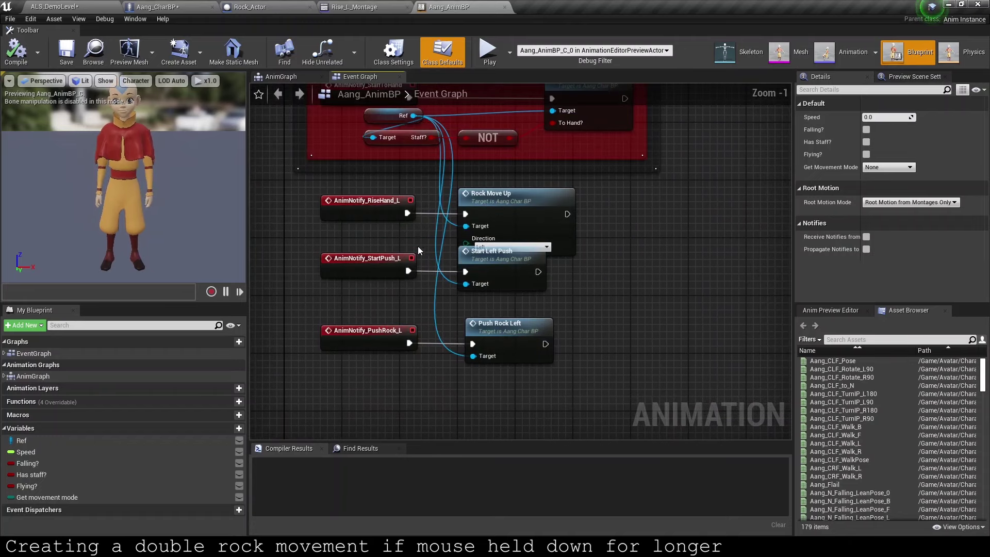
{"action": "left_click_drag", "start_coordinate": [503, 278], "coordinate": [510, 299]}
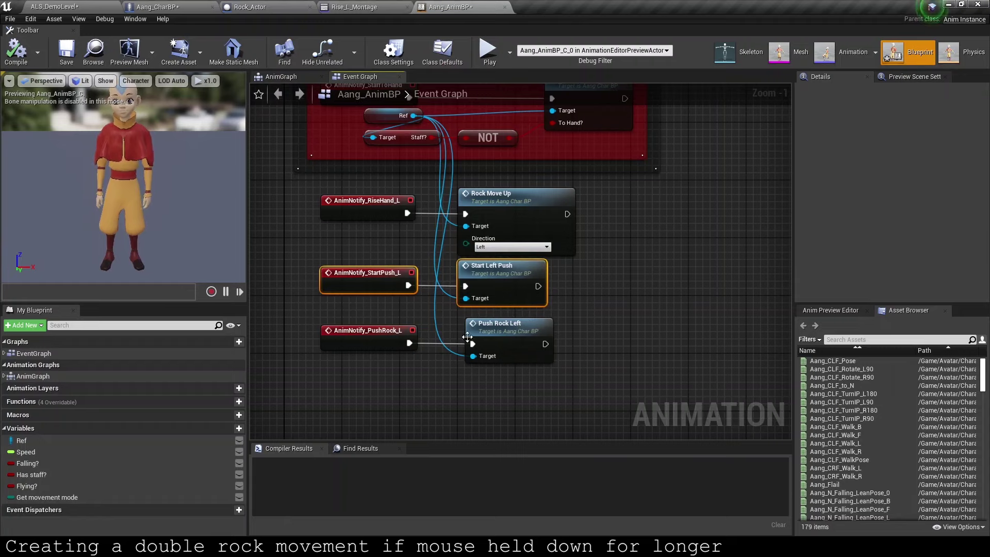
{"action": "left_click", "coordinate": [407, 287], "text": "alt"}
{"action": "right_click_drag", "start_coordinate": [408, 288], "coordinate": [415, 233]}
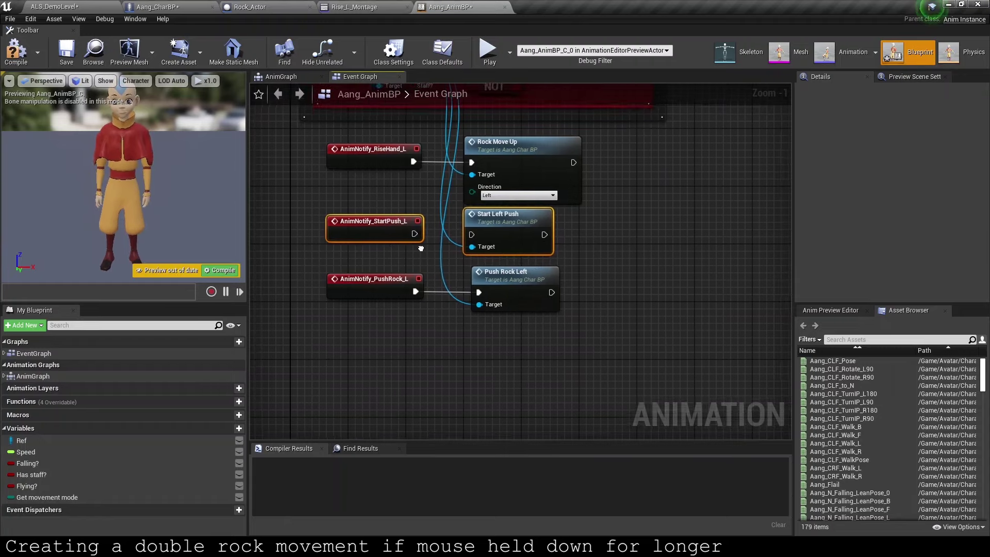
{"action": "left_click_drag", "start_coordinate": [371, 217], "coordinate": [372, 349]}
{"action": "left_click_drag", "start_coordinate": [473, 348], "coordinate": [480, 218]}
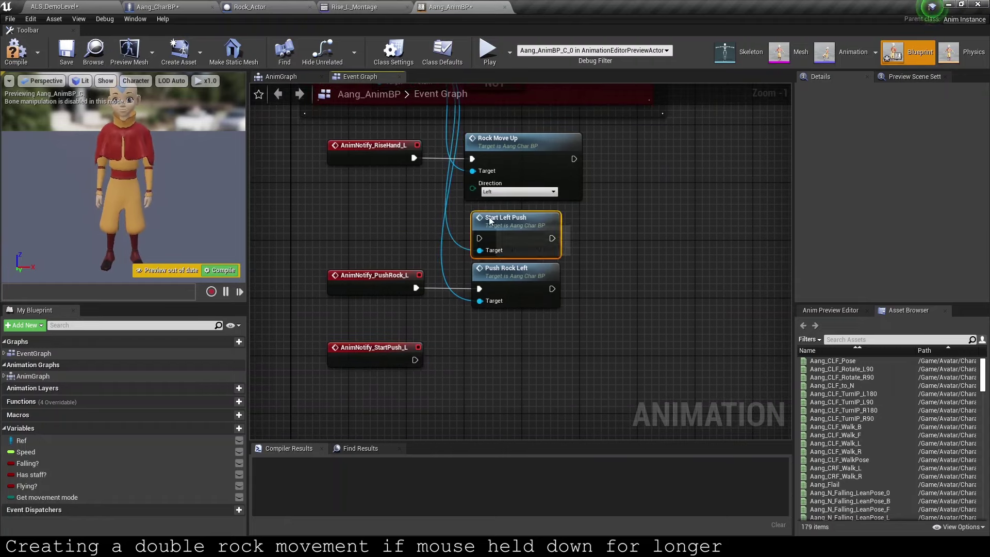
{"action": "right_click_drag", "start_coordinate": [480, 221], "coordinate": [473, 124]}
{"action": "left_click_drag", "start_coordinate": [371, 251], "coordinate": [393, 288]}
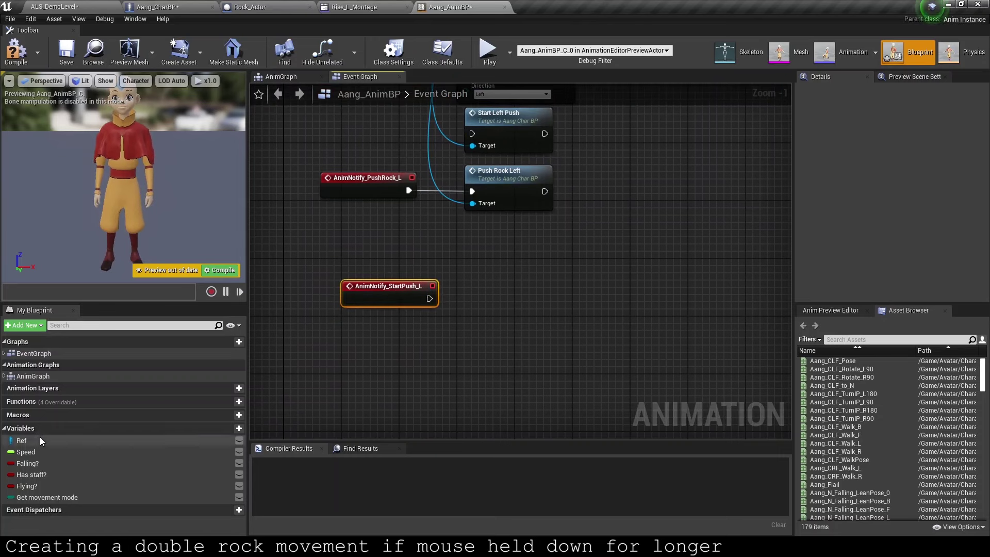
Step: Add a Ref getter with a Get Left Mouse Held Amount node beside it
{"action": "left_click_drag", "start_coordinate": [39, 438], "coordinate": [402, 322], "text": "ctrl"}
{"action": "scroll", "coordinate": [435, 321], "scroll_direction": "up", "scroll_amount": 1}
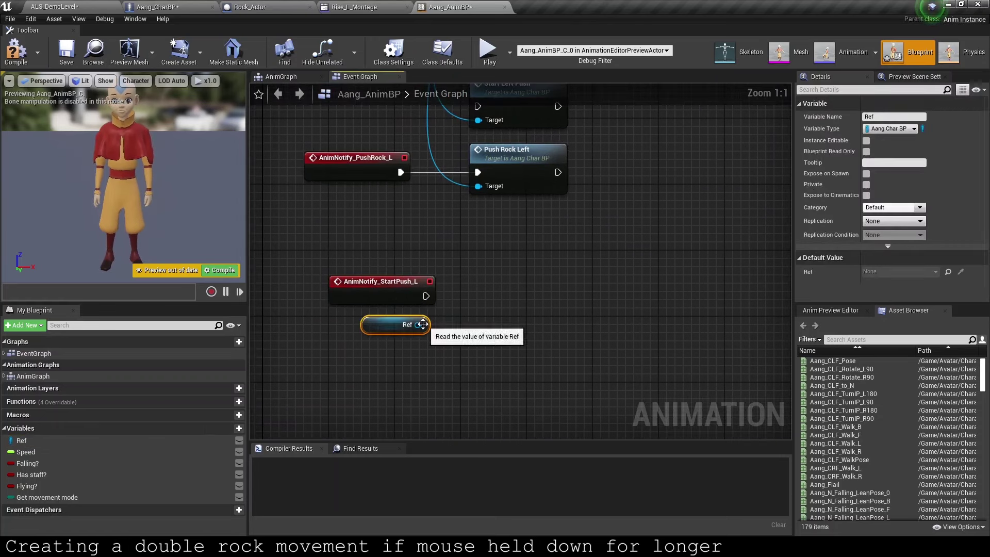
{"action": "left_click_drag", "start_coordinate": [418, 325], "coordinate": [503, 299]}
{"action": "type", "text": "get held"}
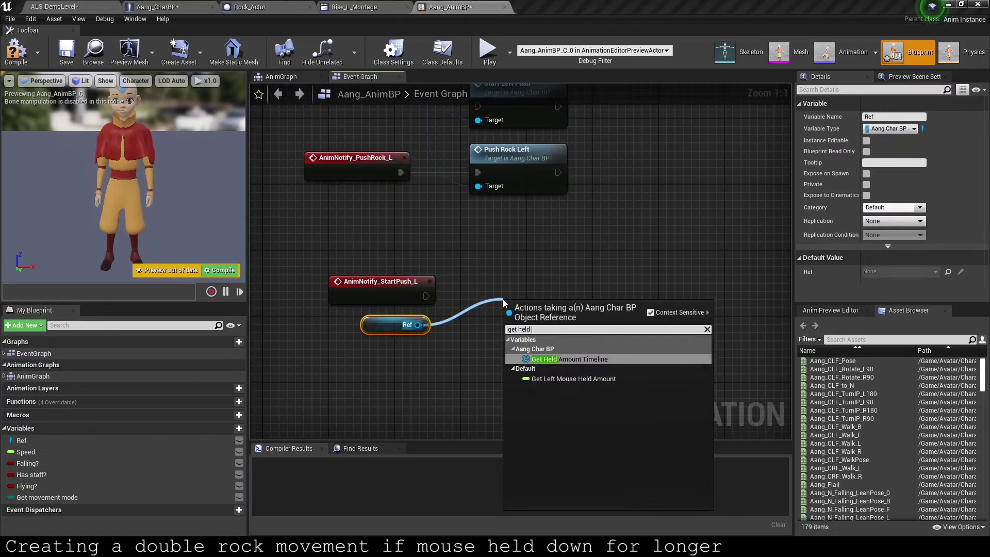
{"action": "type", "text": " amou"}
{"action": "key", "text": "Down"}
{"action": "key", "text": "Return"}
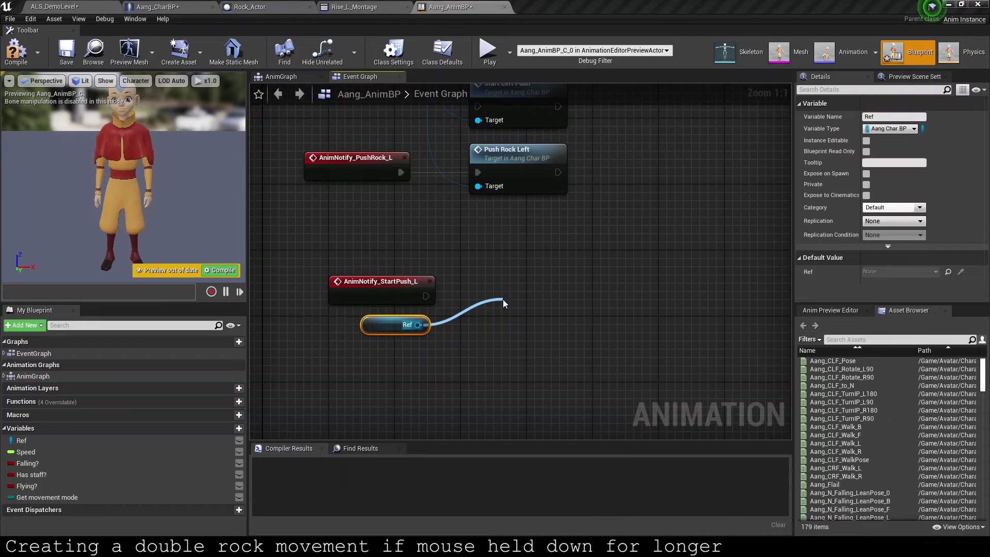
{"action": "left_click_drag", "start_coordinate": [554, 304], "coordinate": [488, 326]}
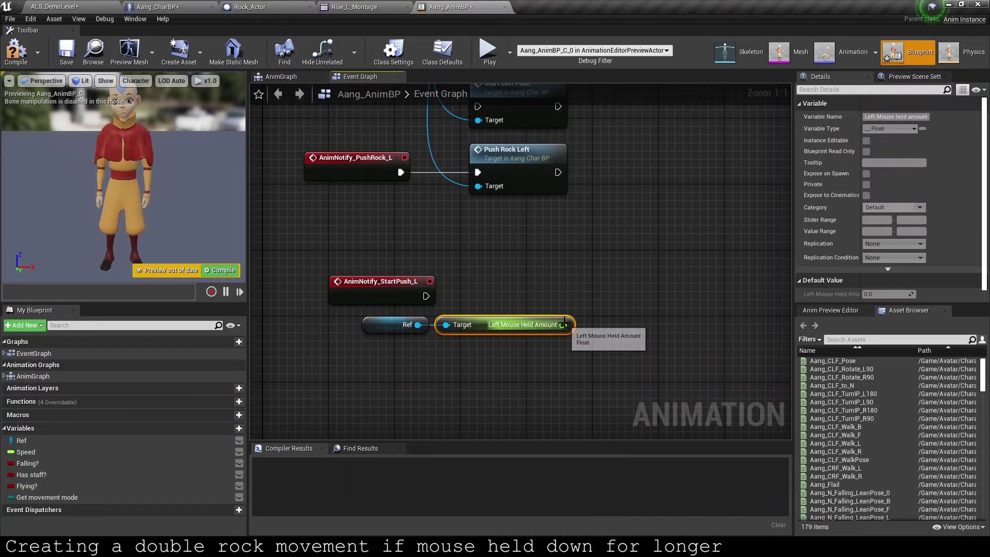
Step: Add a Branch after StartPush_L and a float greater-than check on the held amount
{"action": "left_click_drag", "start_coordinate": [426, 296], "coordinate": [632, 298]}
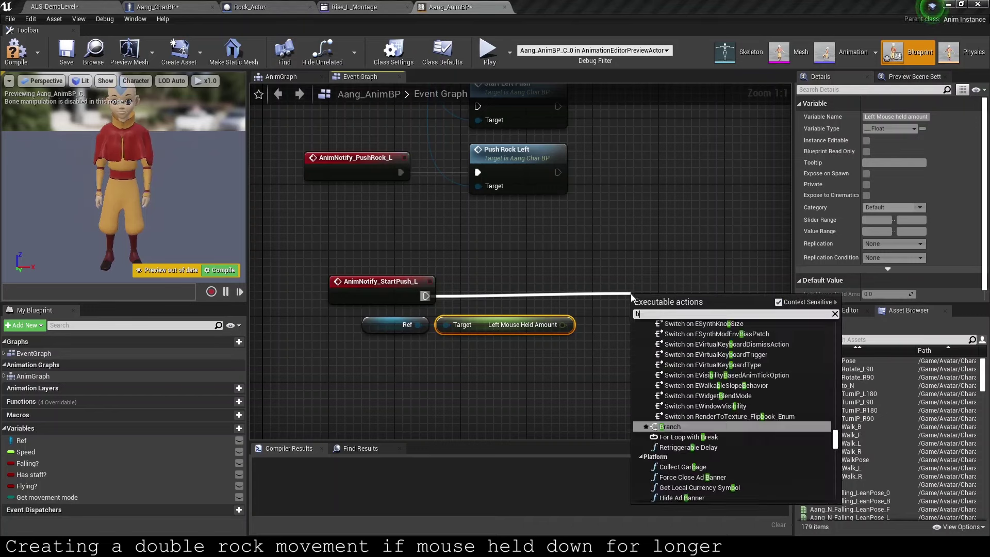
{"action": "type", "text": "branch"}
{"action": "key", "text": "Return"}
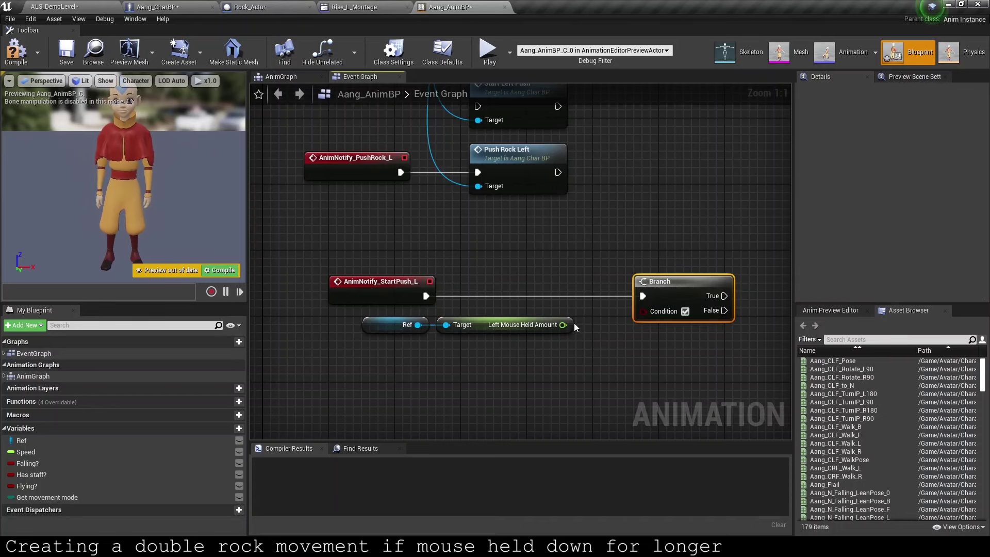
{"action": "left_click_drag", "start_coordinate": [563, 325], "coordinate": [603, 335]}
{"action": "type", "text": "greater"}
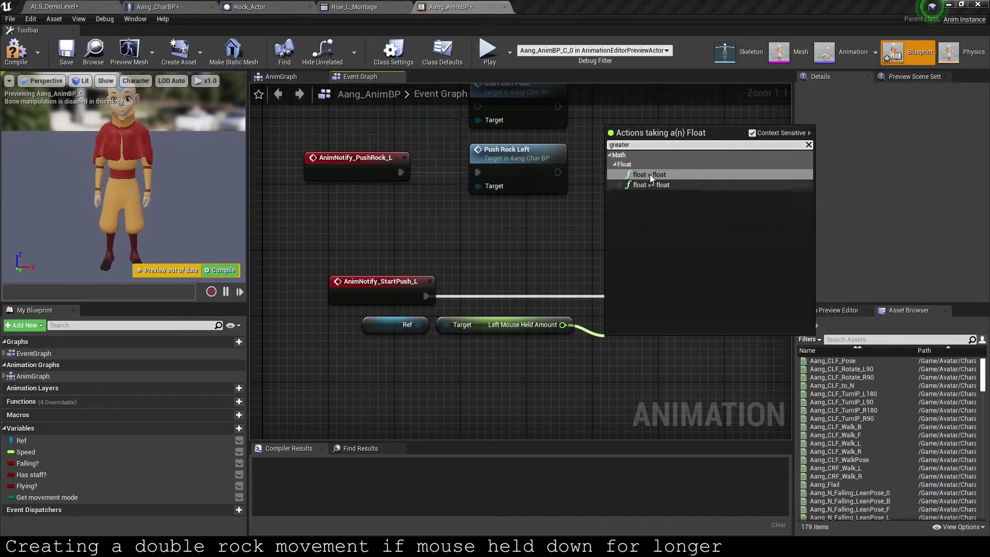
{"action": "left_click", "coordinate": [650, 175]}
{"action": "mouse_move", "coordinate": [422, 354]}
{"action": "left_mouse_down"}
{"action": "mouse_move", "coordinate": [649, 320]}
{"action": "mouse_move", "coordinate": [641, 315]}
{"action": "left_mouse_up"}
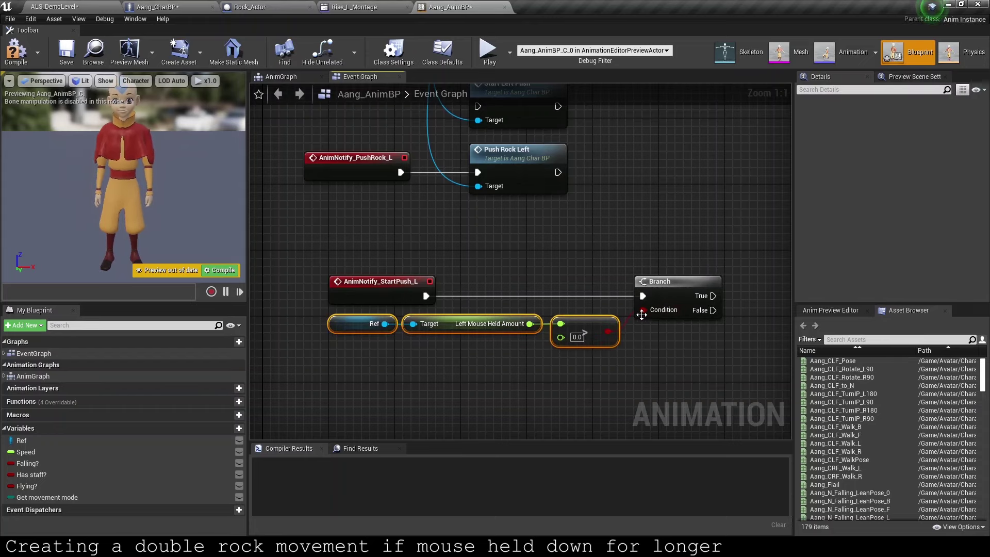
Step: Recheck the StartPush_L timing in Rise_L_Montage, then return to the Aang_AnimBP Event Graph
{"action": "left_click", "coordinate": [343, 9]}
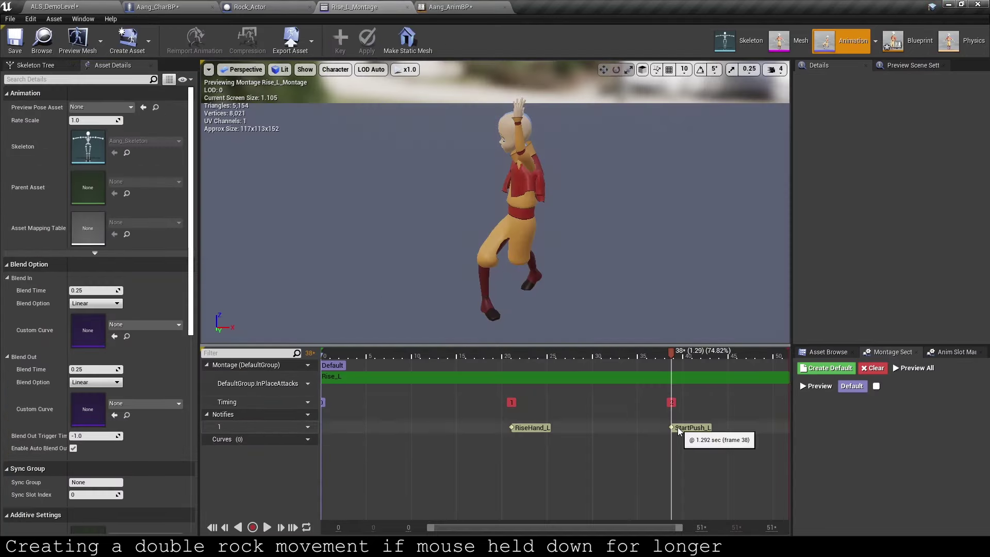
{"action": "left_click", "coordinate": [449, 7]}
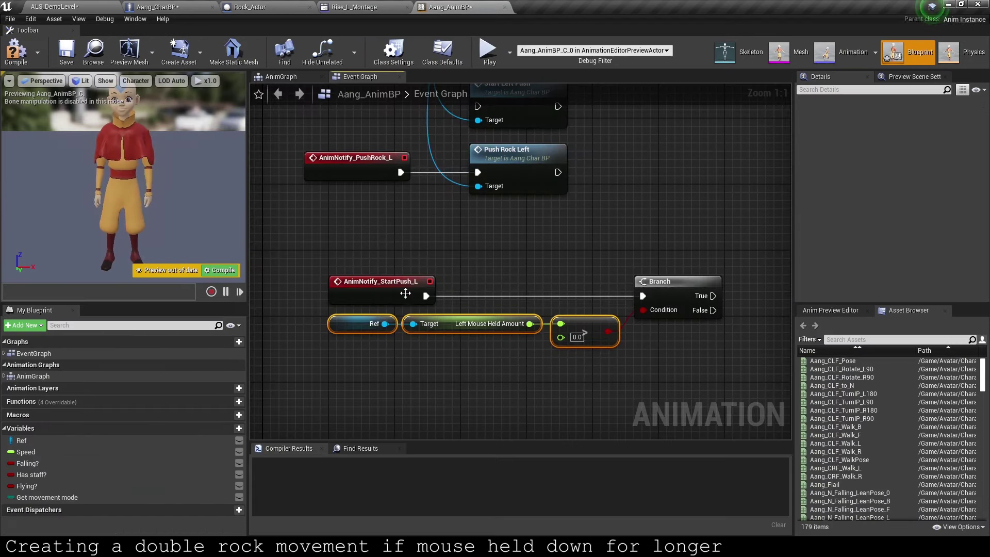
{"action": "left_click", "coordinate": [353, 7]}
{"action": "left_click", "coordinate": [449, 7]}
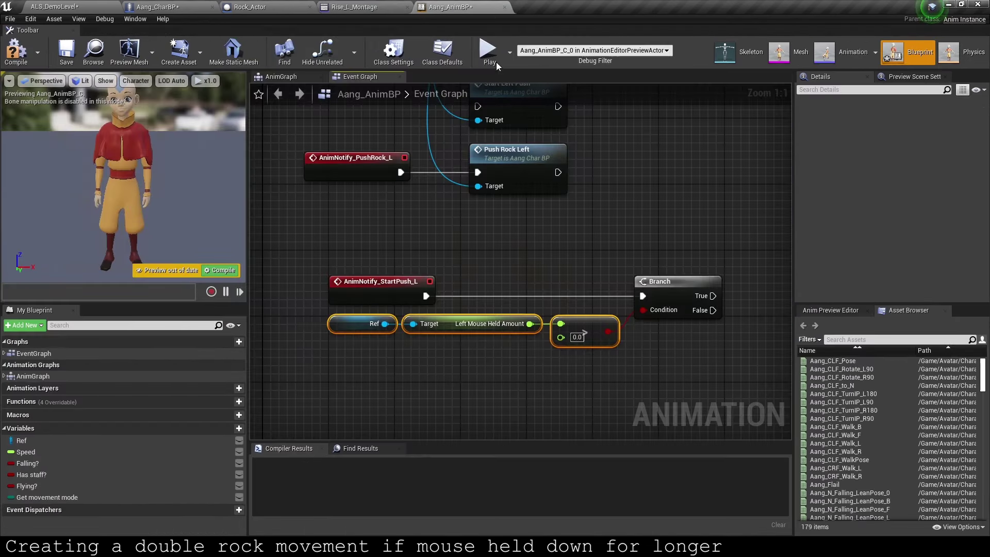
{"action": "right_click_drag", "start_coordinate": [626, 294], "coordinate": [343, 281]}
Step: Inspect the Start Left Push event and the rock-lifting block in Aang_CharBP
{"action": "left_click", "coordinate": [201, 6]}
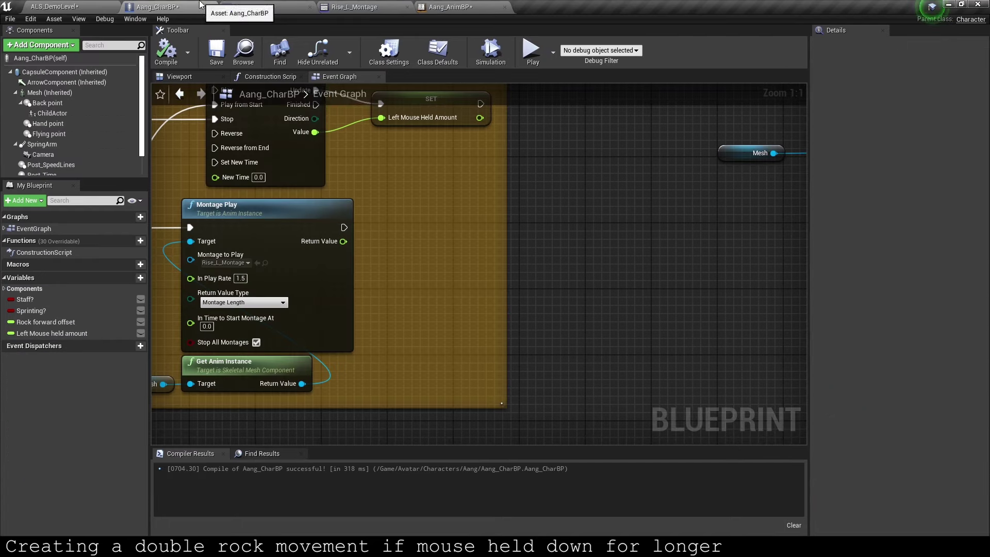
{"action": "scroll", "coordinate": [517, 186], "scroll_direction": "down", "scroll_amount": 2}
{"action": "scroll", "coordinate": [518, 186], "scroll_direction": "down", "scroll_amount": 3}
{"action": "mouse_move", "coordinate": [518, 187]}
{"action": "right_mouse_down"}
{"action": "mouse_move", "coordinate": [519, 241]}
{"action": "mouse_move", "coordinate": [469, 248]}
{"action": "right_mouse_up"}
{"action": "scroll", "coordinate": [519, 241], "scroll_direction": "down", "scroll_amount": 1}
{"action": "scroll", "coordinate": [469, 247], "scroll_direction": "up", "scroll_amount": 5}
{"action": "left_click", "coordinate": [541, 251]}
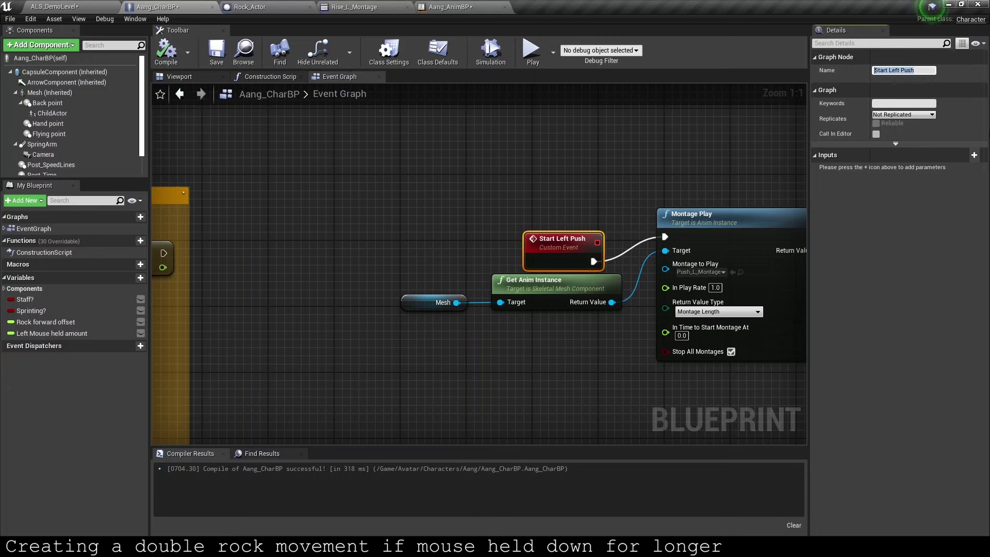
{"action": "scroll", "coordinate": [457, 223], "scroll_direction": "down", "scroll_amount": 6}
{"action": "scroll", "coordinate": [679, 190], "scroll_direction": "up", "scroll_amount": 2}
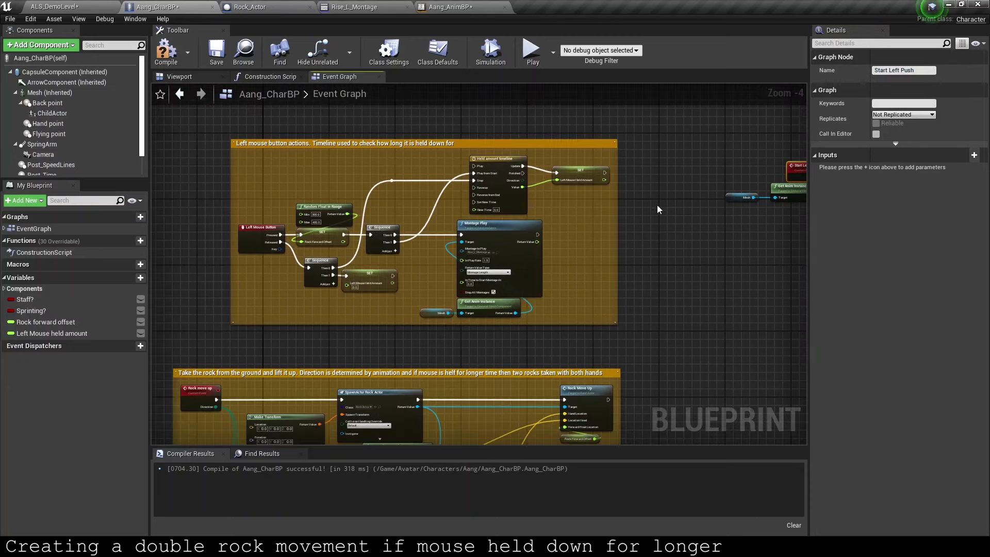
{"action": "scroll", "coordinate": [657, 205], "scroll_direction": "down", "scroll_amount": 3}
{"action": "mouse_move", "coordinate": [596, 168]}
{"action": "right_mouse_down"}
{"action": "mouse_move", "coordinate": [597, 260]}
{"action": "mouse_move", "coordinate": [597, 198]}
{"action": "right_mouse_up"}
{"action": "scroll", "coordinate": [425, 277], "scroll_direction": "up", "scroll_amount": 4}
{"action": "right_click_drag", "start_coordinate": [329, 301], "coordinate": [315, 229]}
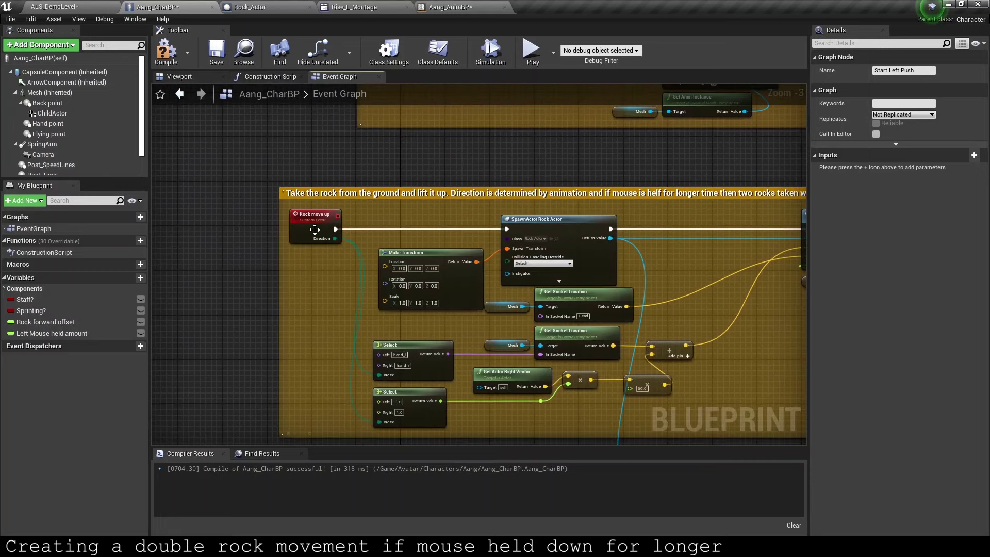
Step: Glance at Rise_L_Montage and Rock_Actor, then place Aang_AnimBP's tab next to Aang_CharBP
{"action": "left_click", "coordinate": [387, 6]}
{"action": "left_click", "coordinate": [311, 5]}
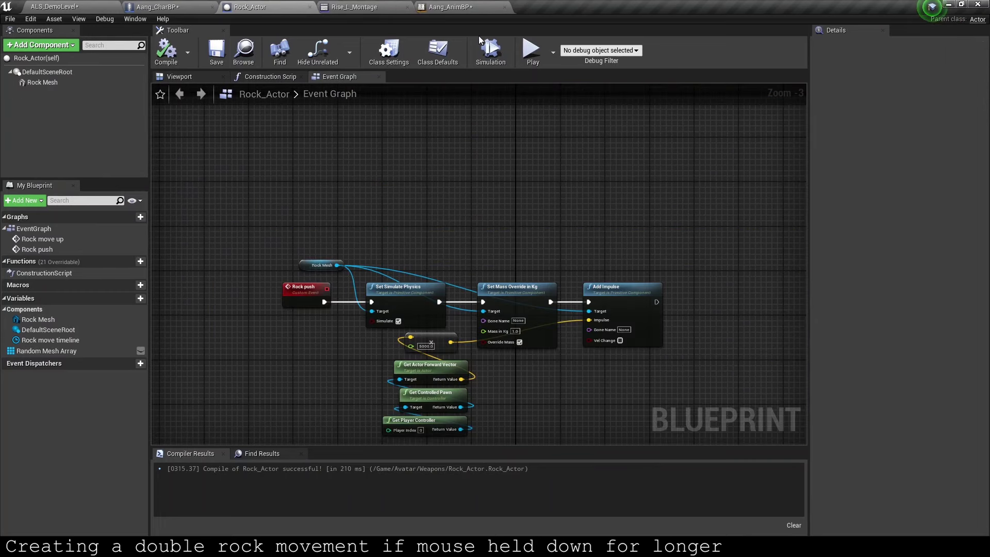
{"action": "left_click_drag", "start_coordinate": [449, 7], "coordinate": [255, 7]}
{"action": "right_click_drag", "start_coordinate": [325, 262], "coordinate": [377, 267]}
Step: Duplicate Rock Move Up, wire it from the Branch, and set its Direction to Right
{"action": "scroll", "coordinate": [377, 267], "scroll_direction": "down", "scroll_amount": 3}
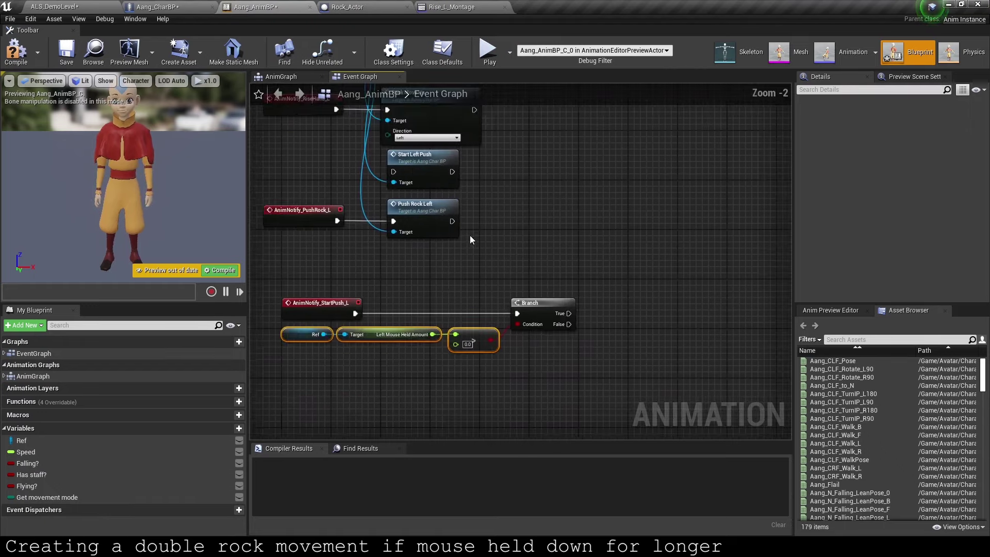
{"action": "right_click_drag", "start_coordinate": [429, 217], "coordinate": [451, 310]}
{"action": "right_click_drag", "start_coordinate": [549, 365], "coordinate": [484, 202]}
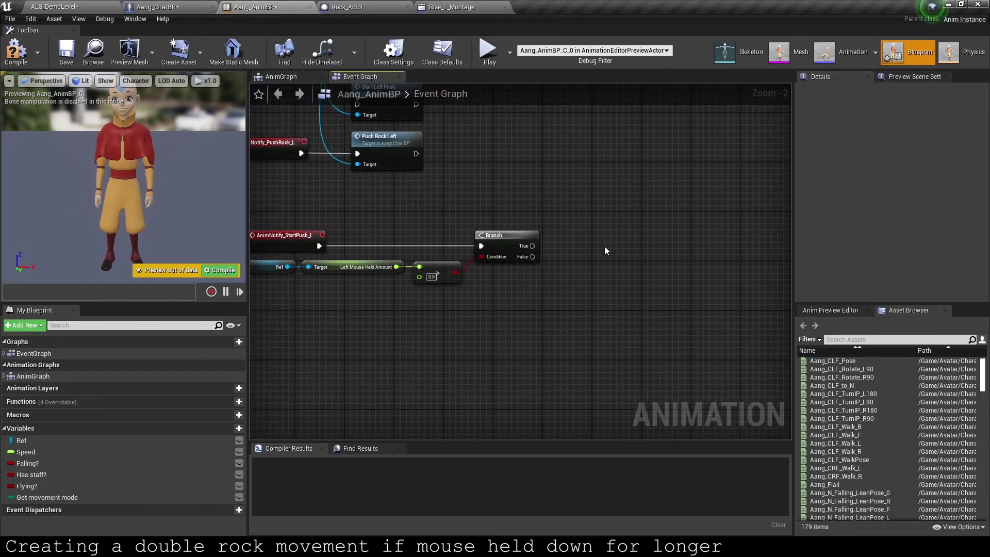
{"action": "key", "text": "ctrl+c"}
{"action": "key", "text": "ctrl+v"}
{"action": "mouse_move", "coordinate": [533, 256]}
{"action": "left_mouse_down"}
{"action": "mouse_move", "coordinate": [612, 271]}
{"action": "mouse_move", "coordinate": [557, 233]}
{"action": "left_mouse_up"}
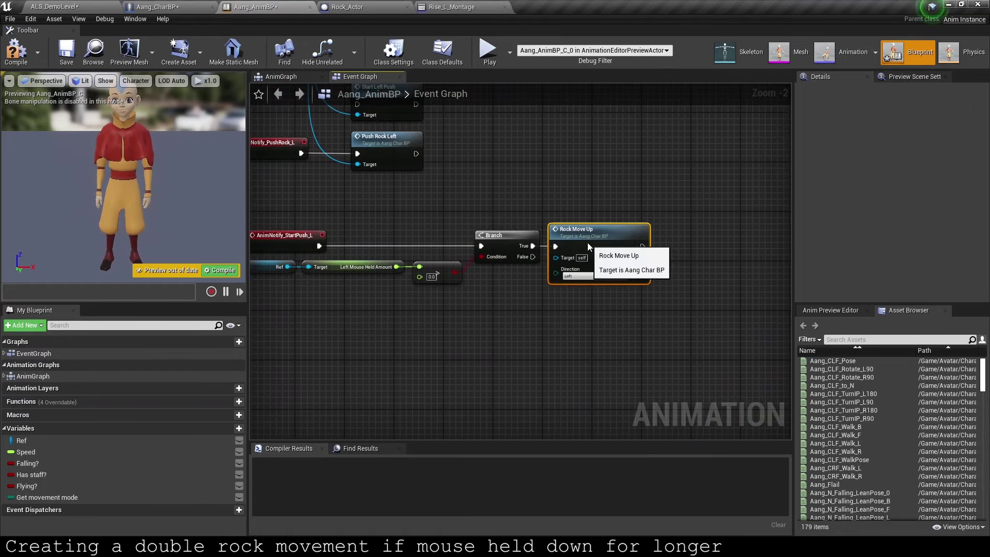
{"action": "left_click", "coordinate": [583, 276]}
{"action": "left_click", "coordinate": [567, 290]}
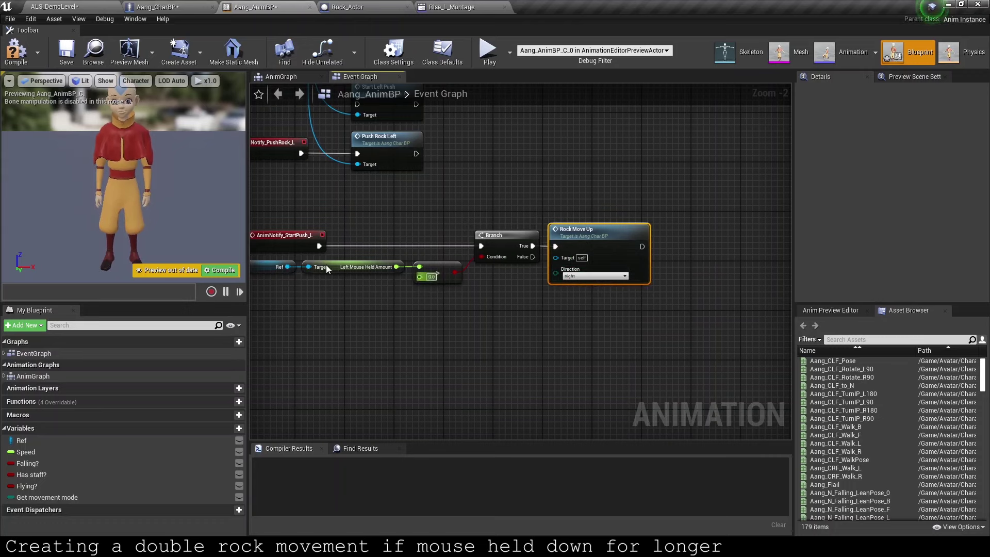
Step: Wire Ref to the new node's Target through reroute points and feed the comparison into the Branch condition
{"action": "left_click_drag", "start_coordinate": [288, 266], "coordinate": [562, 265]}
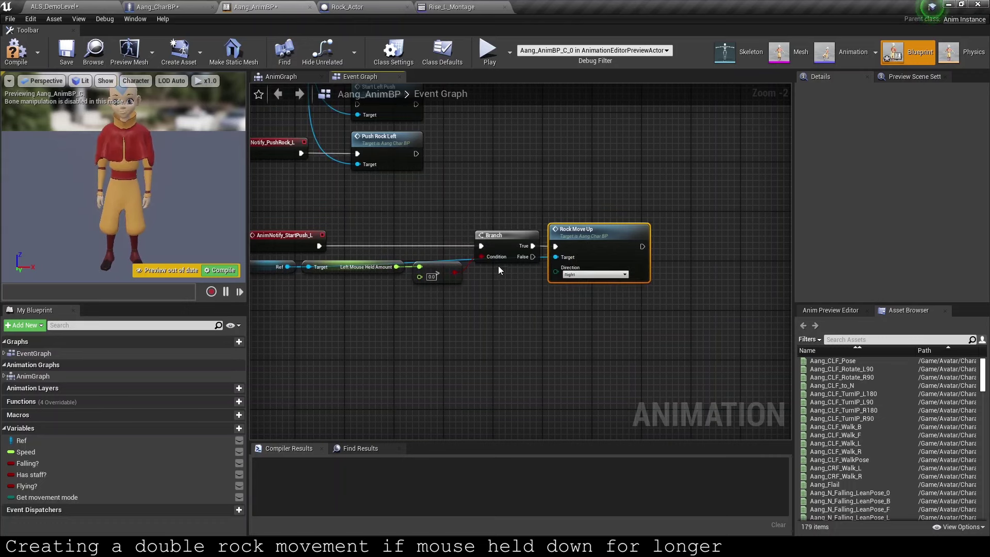
{"action": "left_click_drag", "start_coordinate": [463, 264], "coordinate": [468, 261]}
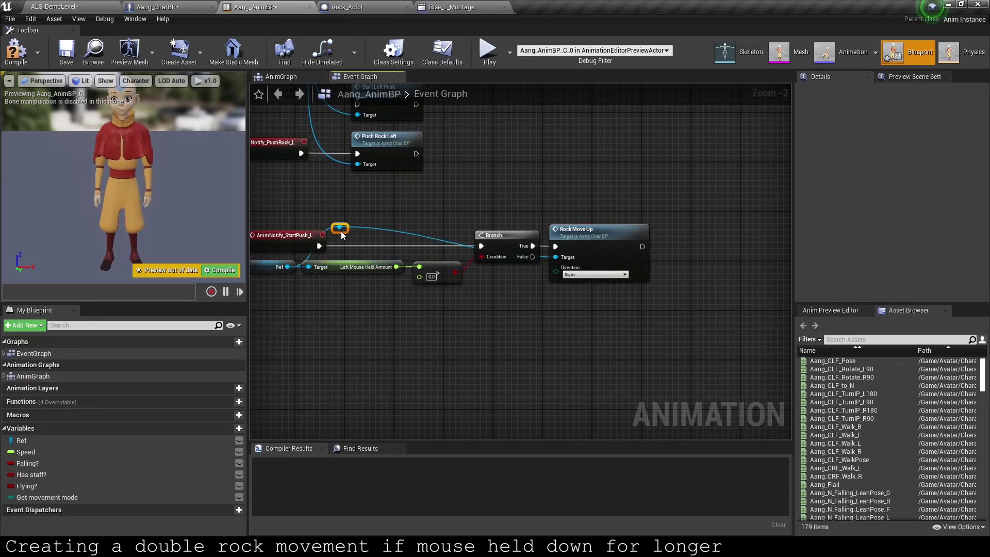
{"action": "double_click", "coordinate": [382, 228]}
{"action": "left_click_drag", "start_coordinate": [382, 227], "coordinate": [525, 221]}
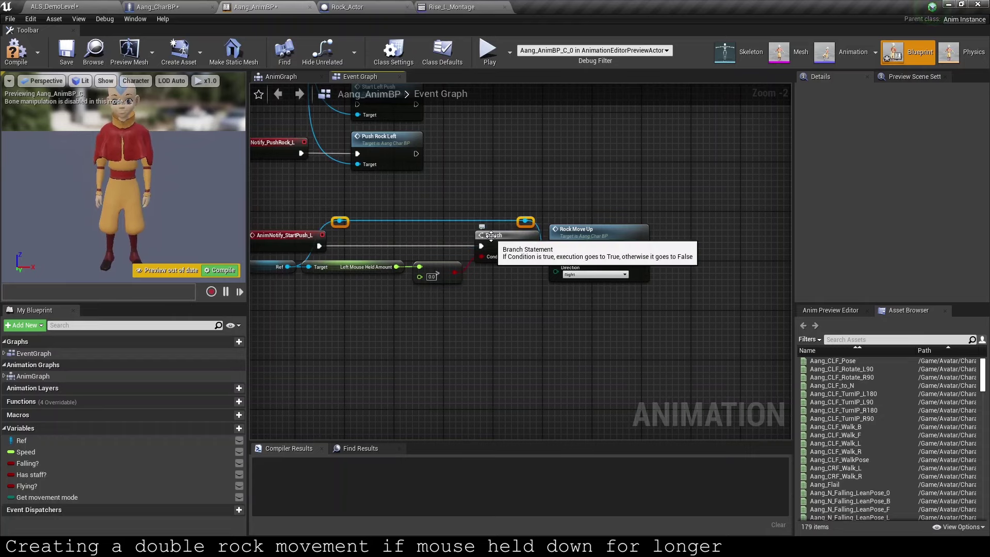
{"action": "left_click", "coordinate": [480, 168]}
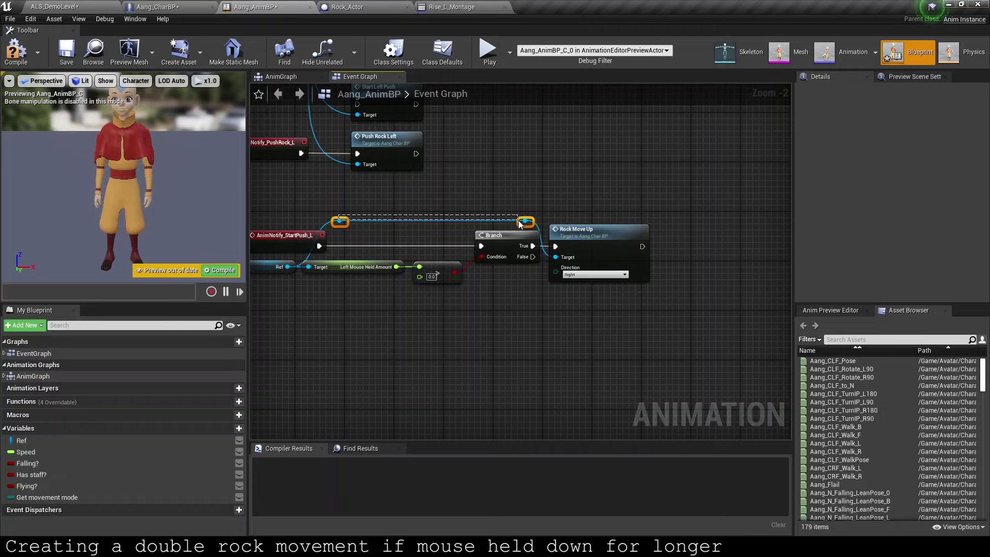
{"action": "left_click_drag", "start_coordinate": [520, 223], "coordinate": [519, 221]}
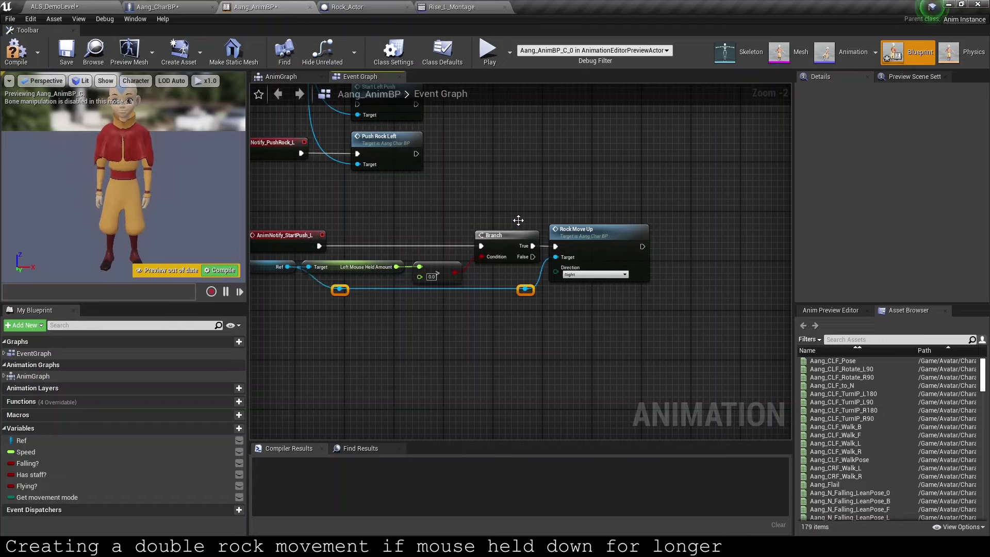
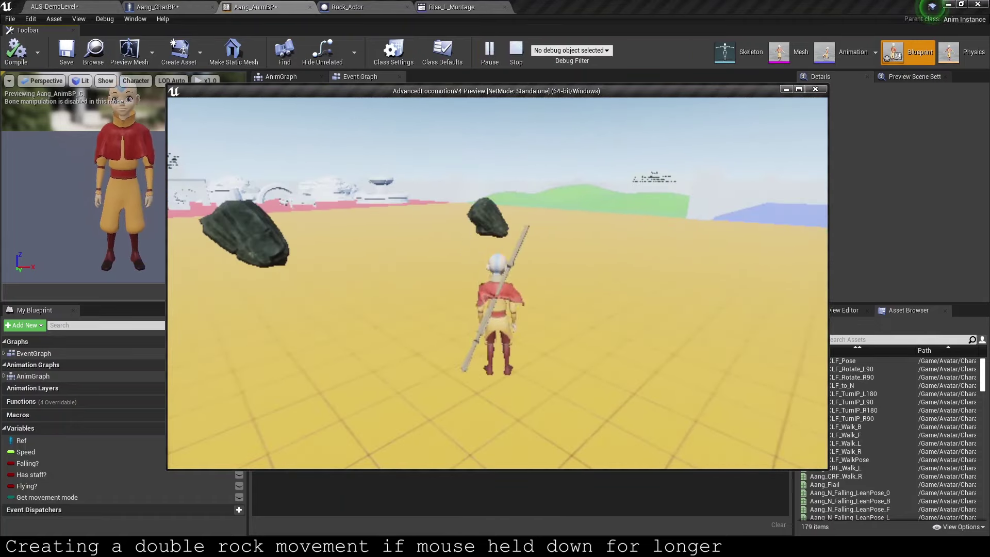
Step: Stop the test play, lower the Rock Move Up node, and go to Aang_CharBP's event graph
{"action": "key", "text": "Escape"}
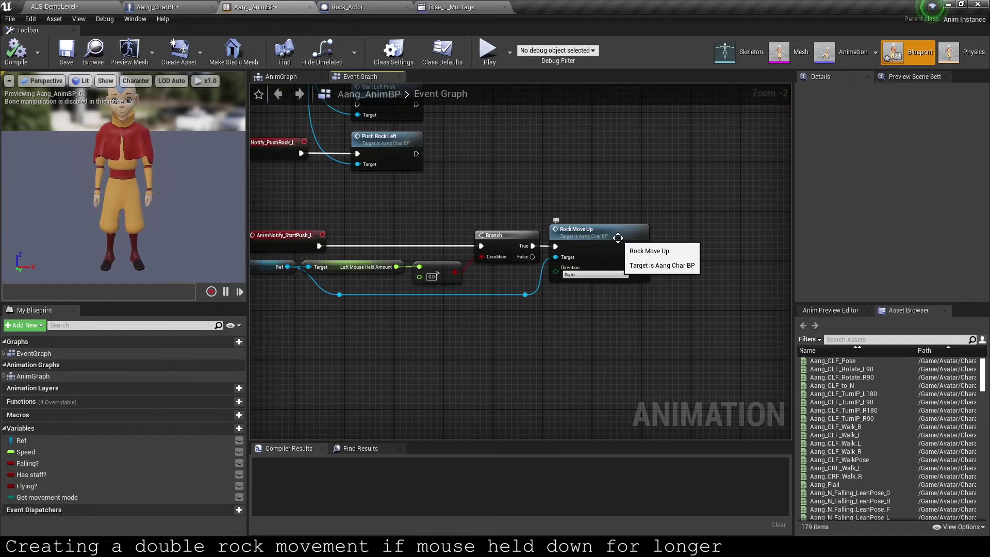
{"action": "left_click_drag", "start_coordinate": [618, 238], "coordinate": [618, 275]}
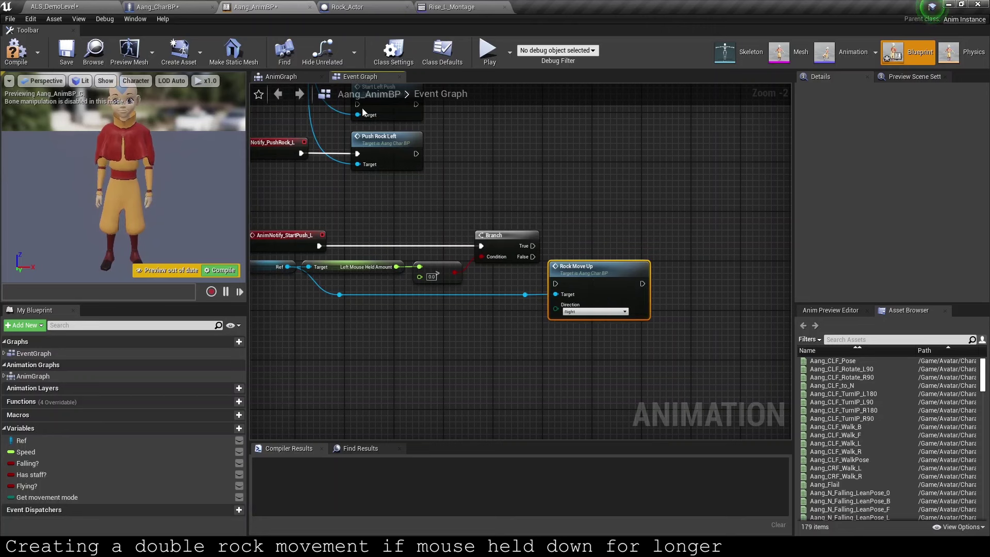
{"action": "left_click", "coordinate": [190, 4]}
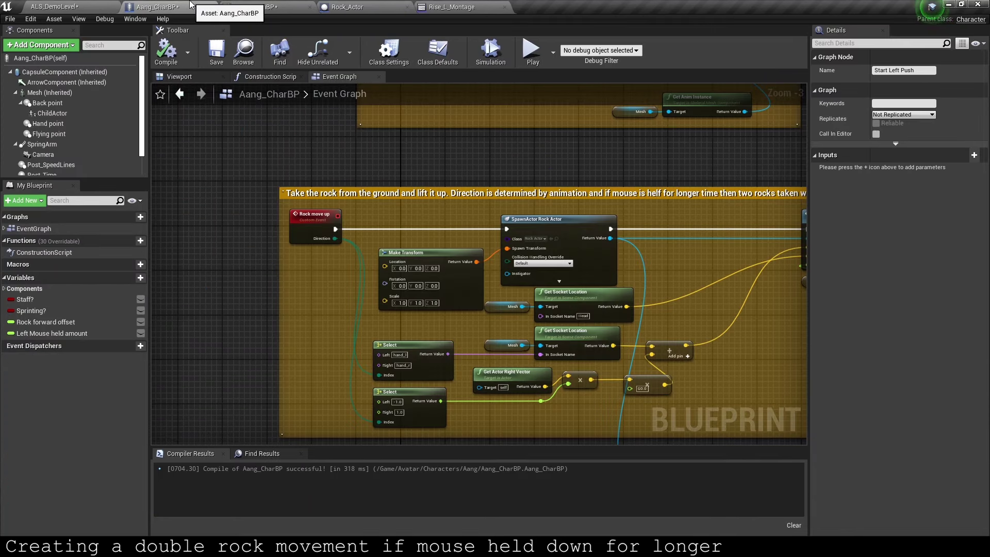
Step: Duplicate the Montage Play node and place the copy below Start Left Push
{"action": "scroll", "coordinate": [465, 248], "scroll_direction": "down", "scroll_amount": 2}
{"action": "scroll", "coordinate": [454, 221], "scroll_direction": "down", "scroll_amount": 1}
{"action": "scroll", "coordinate": [444, 206], "scroll_direction": "up", "scroll_amount": 2}
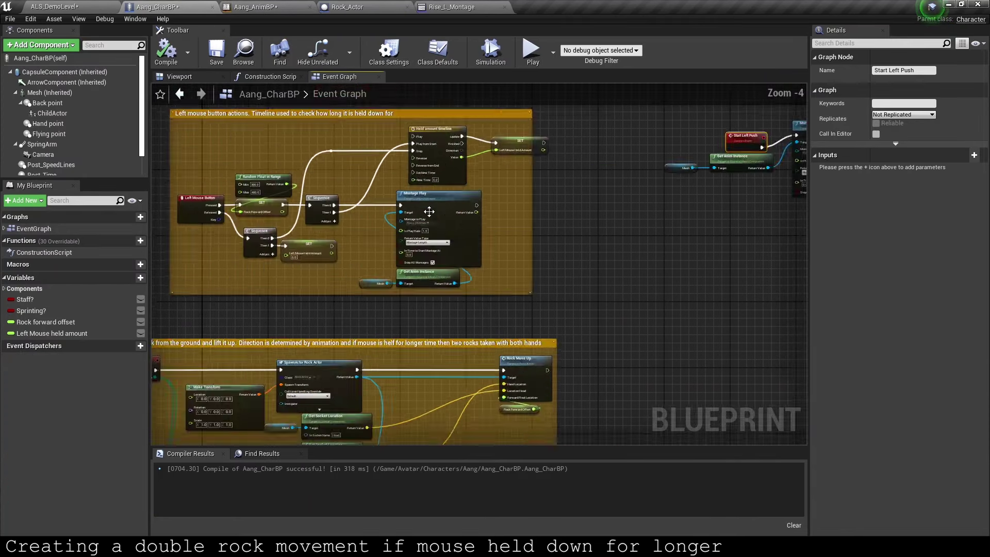
{"action": "scroll", "coordinate": [442, 200], "scroll_direction": "up", "scroll_amount": 2}
{"action": "left_click", "coordinate": [441, 200]}
{"action": "key", "text": "ctrl+c"}
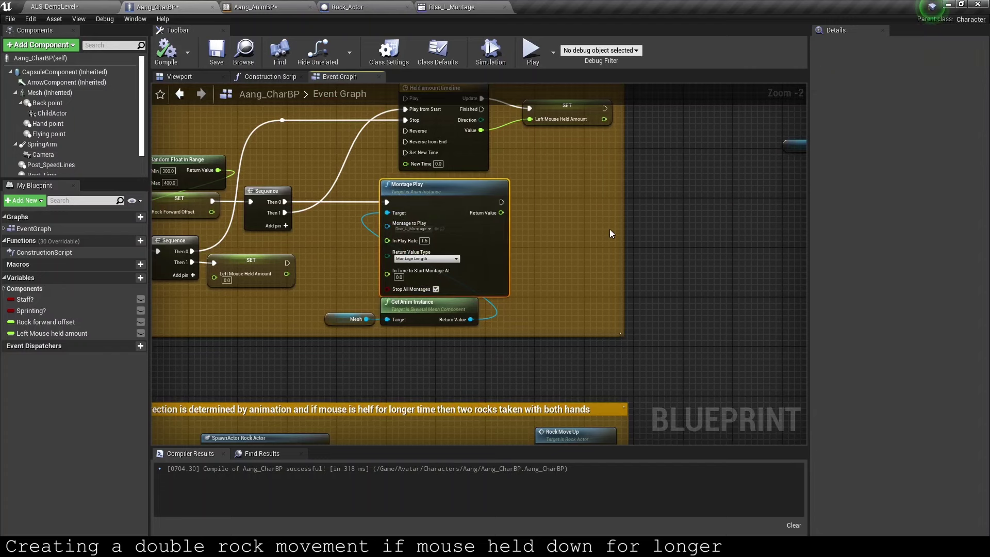
{"action": "key", "text": "ctrl+v"}
{"action": "scroll", "coordinate": [617, 228], "scroll_direction": "down", "scroll_amount": 2}
{"action": "scroll", "coordinate": [617, 228], "scroll_direction": "down", "scroll_amount": 1}
{"action": "left_click_drag", "start_coordinate": [443, 227], "coordinate": [631, 233]}
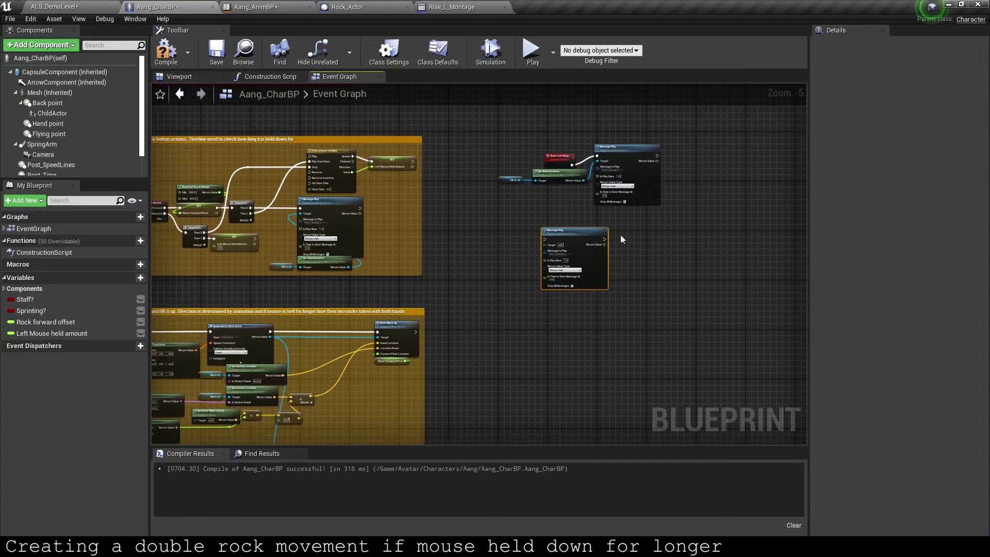
Step: Duplicate the Start Left Push event and rename it 'Double rock move up (play montage)'
{"action": "scroll", "coordinate": [581, 164], "scroll_direction": "up", "scroll_amount": 4}
{"action": "right_click_drag", "start_coordinate": [552, 164], "coordinate": [442, 191]}
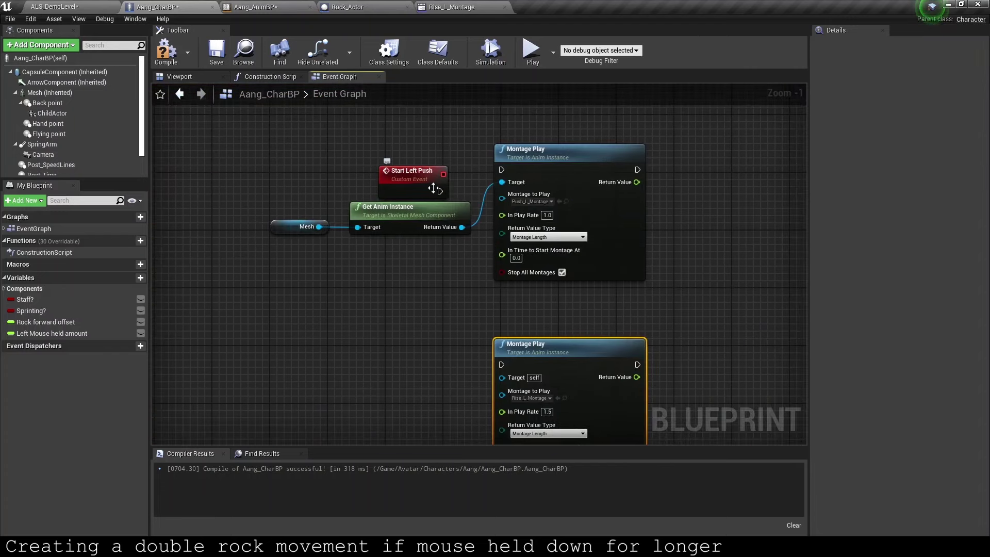
{"action": "left_click", "coordinate": [439, 187]}
{"action": "key", "text": "ctrl+c"}
{"action": "key", "text": "ctrl+v"}
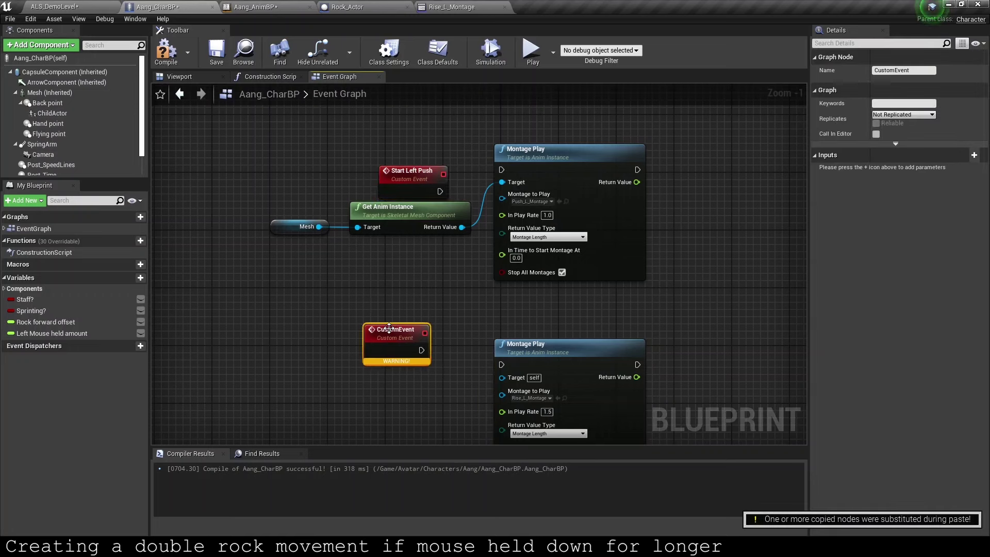
{"action": "right_click_drag", "start_coordinate": [364, 324], "coordinate": [424, 198]}
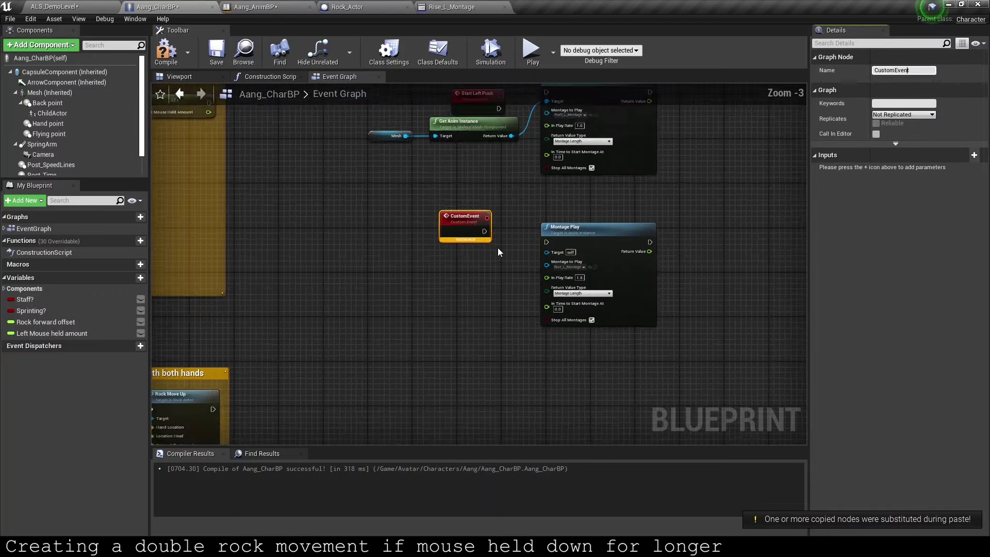
{"action": "scroll", "coordinate": [490, 232], "scroll_direction": "down", "scroll_amount": 4}
{"action": "mouse_move", "coordinate": [413, 242]}
{"action": "right_mouse_down"}
{"action": "mouse_move", "coordinate": [648, 207]}
{"action": "mouse_move", "coordinate": [437, 235]}
{"action": "right_mouse_up"}
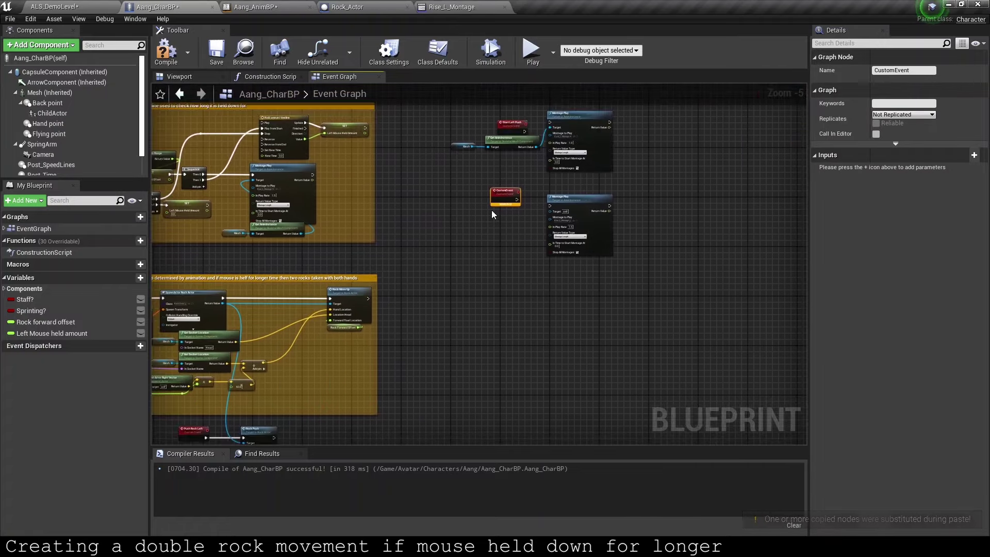
{"action": "scroll", "coordinate": [511, 188], "scroll_direction": "up", "scroll_amount": 3}
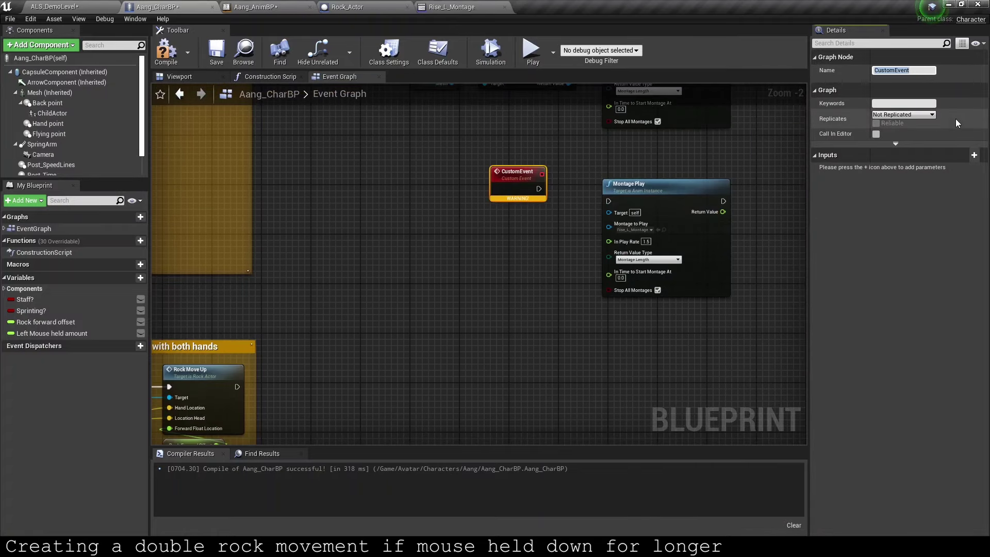
{"action": "type", "text": "Double rock"}
{"action": "type", "text": " mov"}
{"action": "type", "text": "e up (play montag"}
{"action": "type", "text": "e)"}
{"action": "key", "text": "Return"}
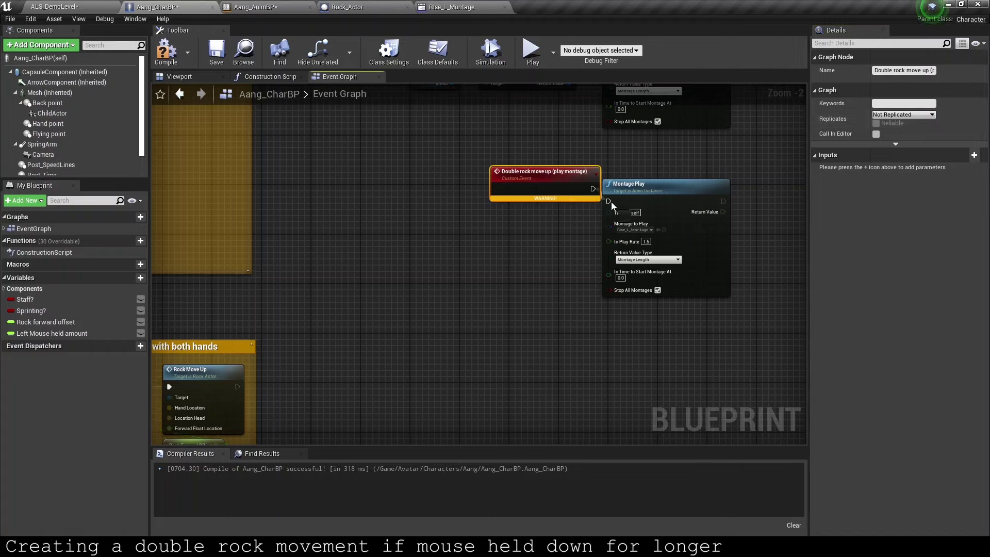
Step: Wire the new event into Montage Play, using Mesh's Get Anim Instance as its Target
{"action": "left_click_drag", "start_coordinate": [609, 201], "coordinate": [594, 189]}
{"action": "left_click_drag", "start_coordinate": [637, 200], "coordinate": [646, 188]}
{"action": "right_click_drag", "start_coordinate": [646, 187], "coordinate": [560, 271]}
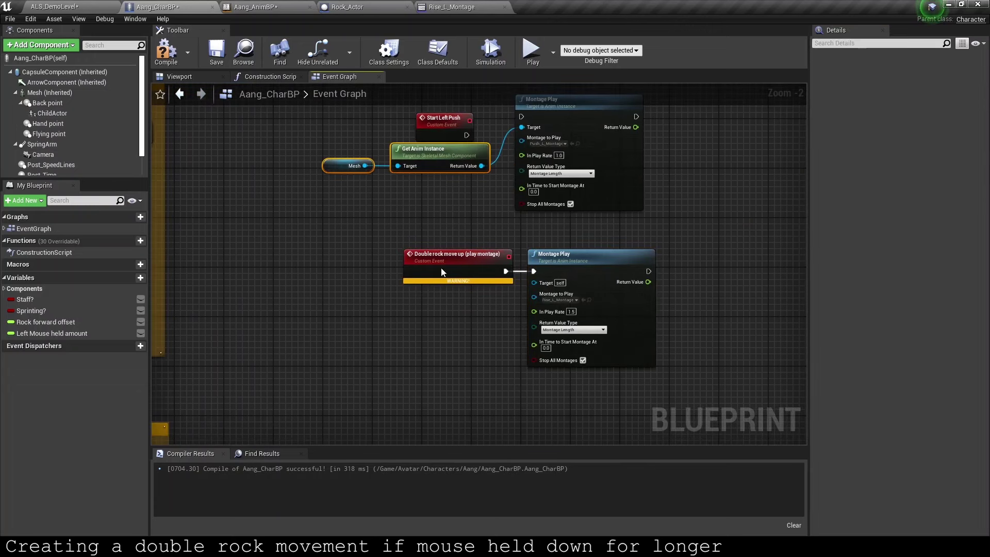
{"action": "key", "text": "ctrl+c"}
{"action": "key", "text": "ctrl+v"}
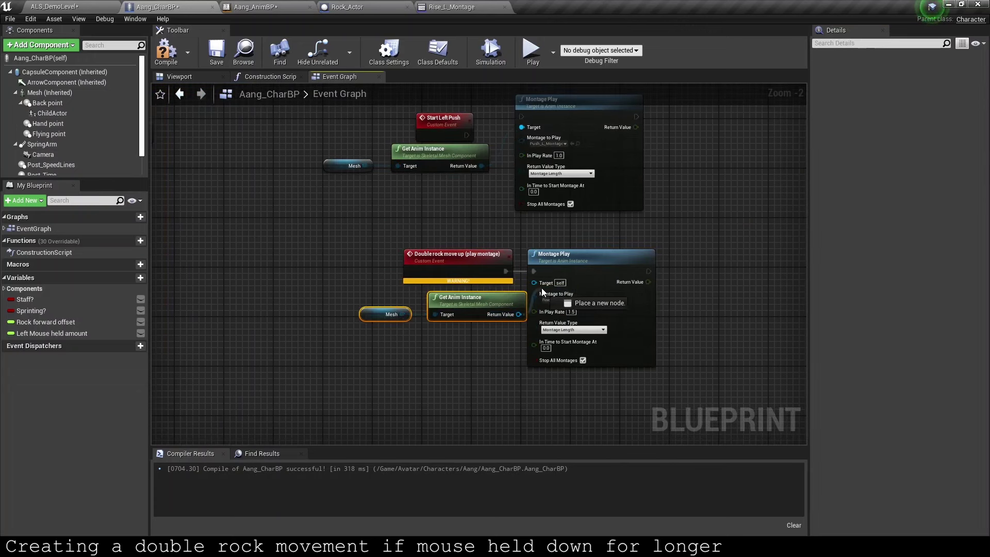
{"action": "left_click_drag", "start_coordinate": [541, 288], "coordinate": [537, 284]}
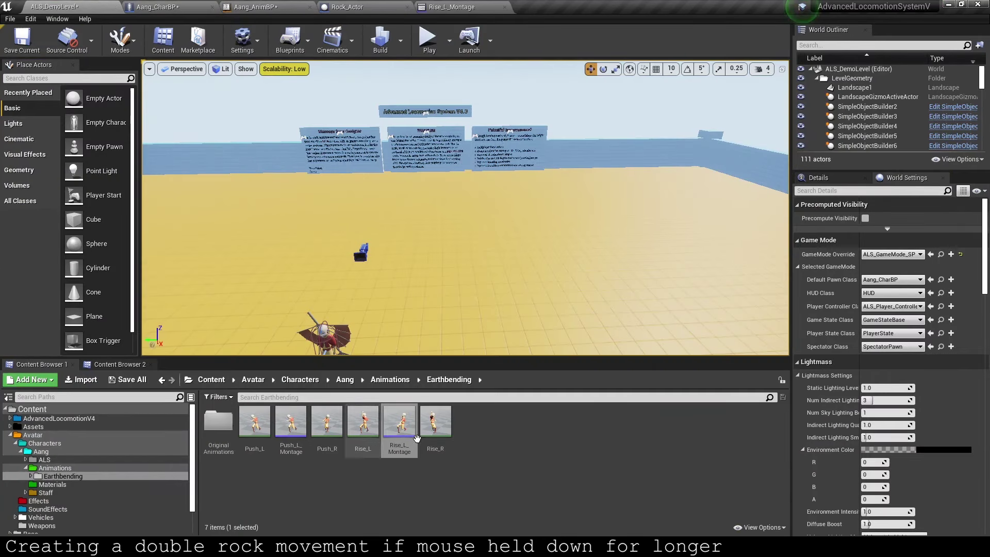
Step: Create an AnimMontage from the Rise_R animation
{"action": "right_click", "coordinate": [439, 428]}
{"action": "mouse_move", "coordinate": [491, 73]}
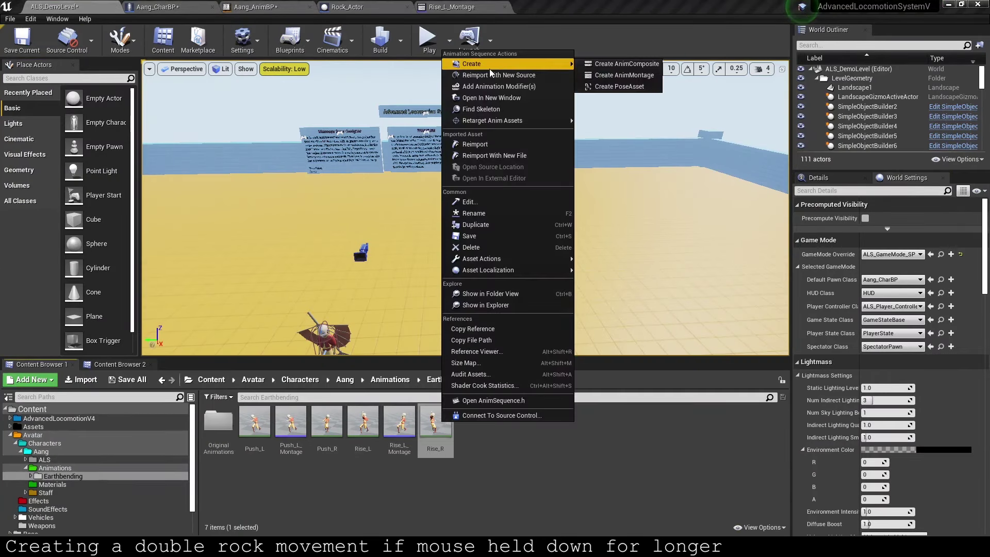
{"action": "left_click", "coordinate": [624, 75]}
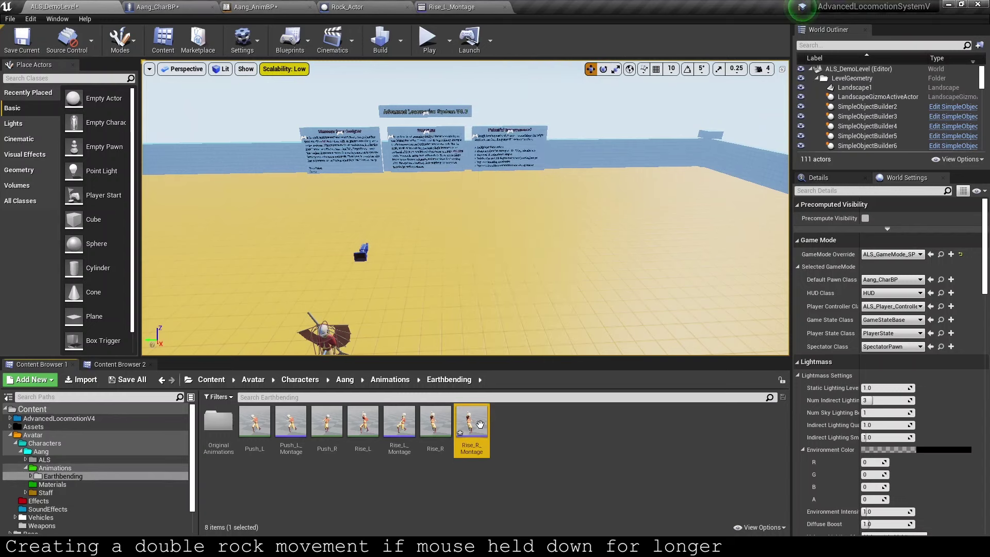
Step: Set Rise_R_Montage's slot to DefaultGroup.InPlaceAttacks
{"action": "double_click", "coordinate": [480, 424]}
{"action": "left_click", "coordinate": [303, 384]}
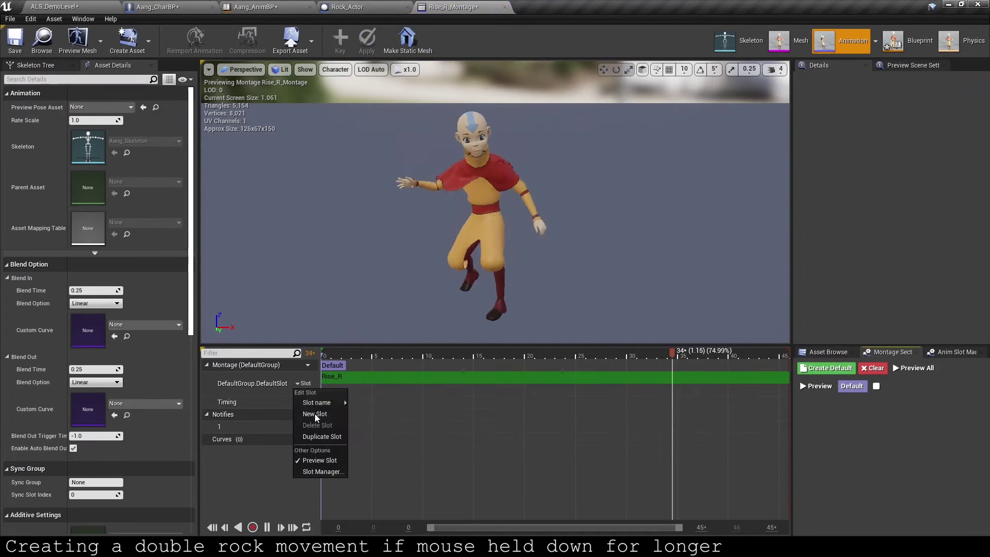
{"action": "mouse_move", "coordinate": [316, 403]}
{"action": "left_click", "coordinate": [382, 517]}
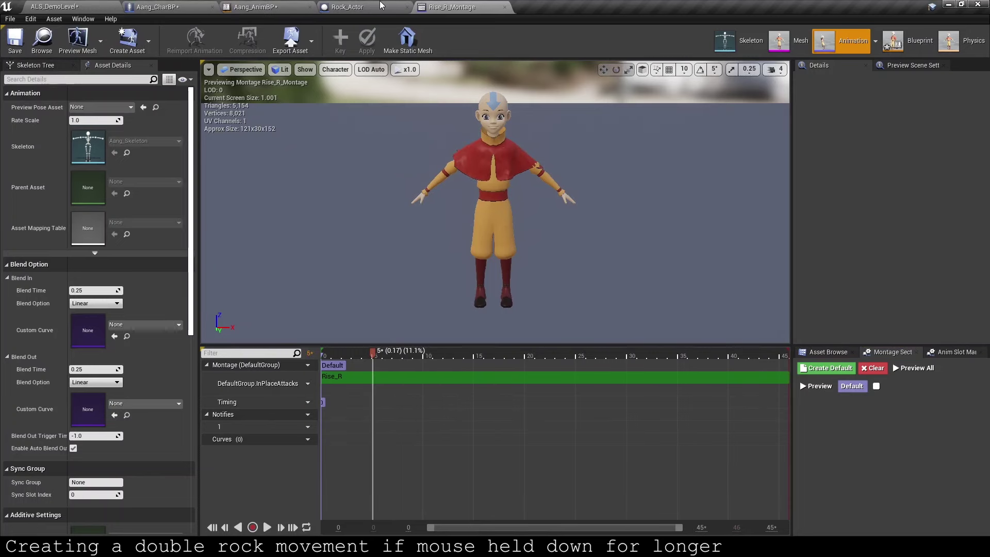
{"action": "left_click", "coordinate": [191, 6]}
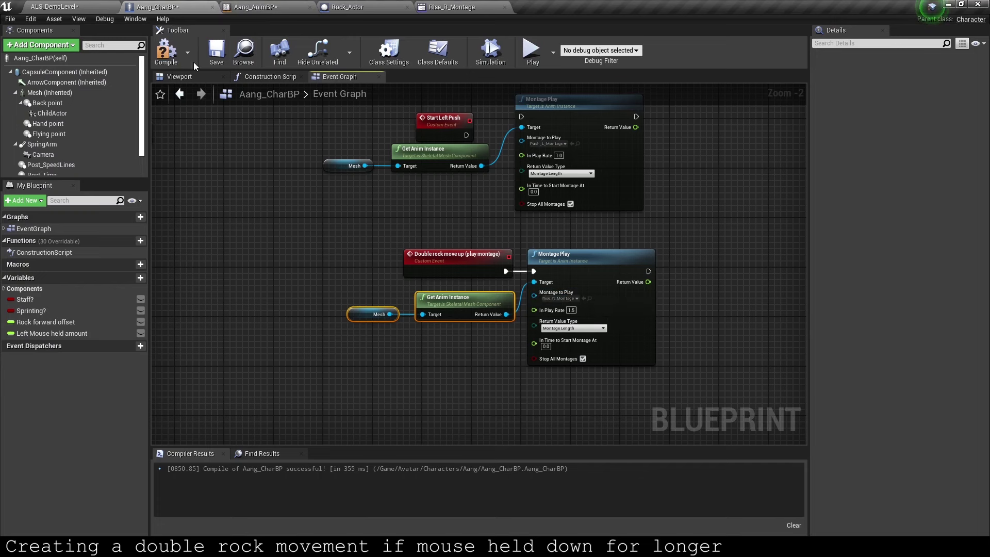
Step: Call Double Rock Move Up (Play Montage) from the Branch's True pin, lower Rock Move Up, compile and test
{"action": "left_click", "coordinate": [272, 10]}
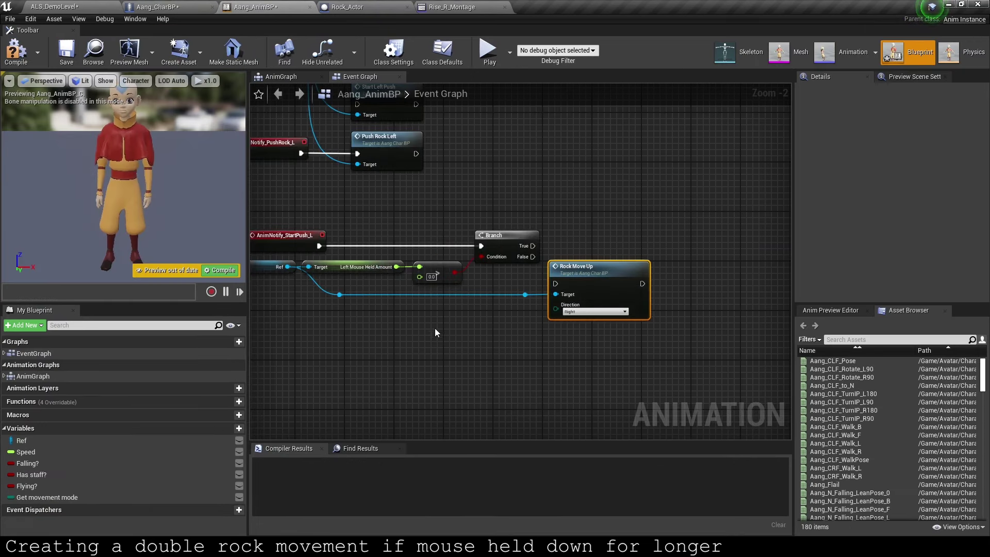
{"action": "mouse_move", "coordinate": [531, 292]}
{"action": "left_mouse_down"}
{"action": "mouse_move", "coordinate": [557, 229]}
{"action": "mouse_move", "coordinate": [562, 246]}
{"action": "left_mouse_up"}
{"action": "type", "text": "double"}
{"action": "key", "text": "Return"}
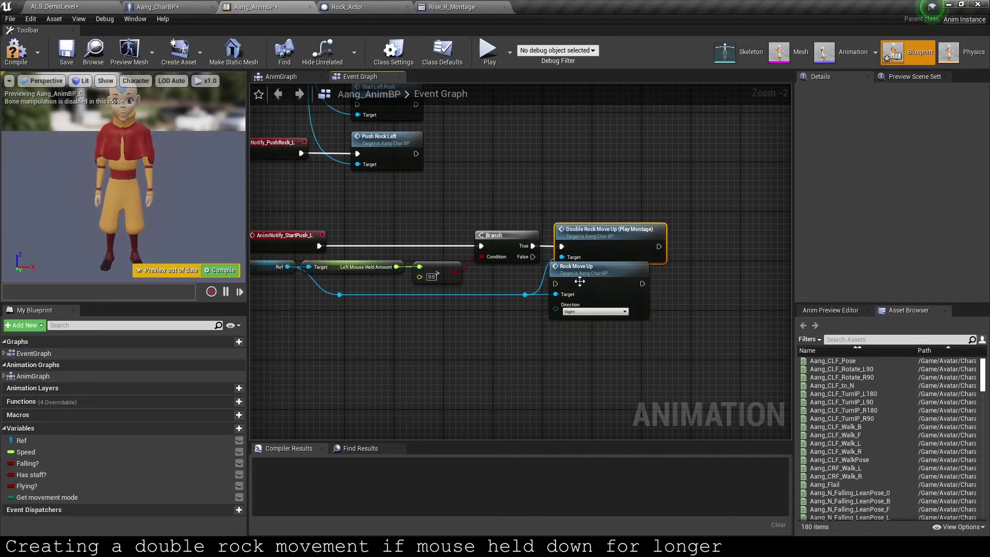
{"action": "left_click_drag", "start_coordinate": [580, 281], "coordinate": [585, 299]}
{"action": "left_click", "coordinate": [16, 52]}
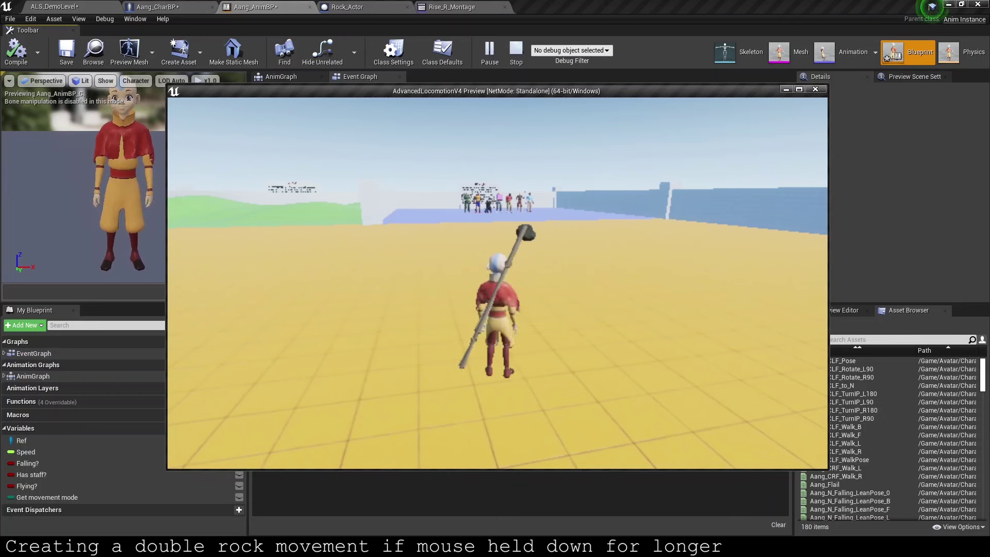
{"action": "key", "text": "Escape"}
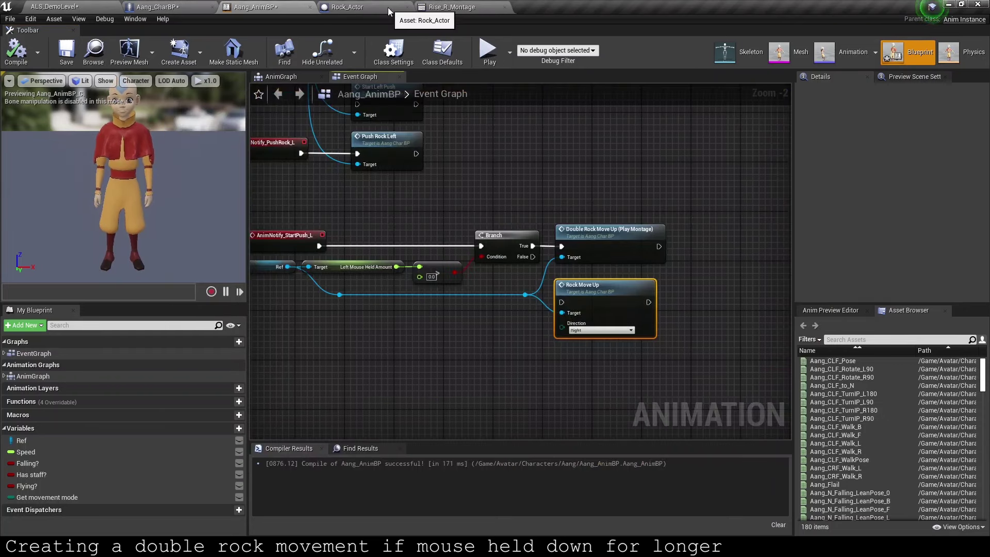
Step: Comment the double-rock event nodes 'Play second rock take up montage (with hand_r)' beside the rock-lift group
{"action": "left_click", "coordinate": [398, 7]}
{"action": "left_click", "coordinate": [440, 7]}
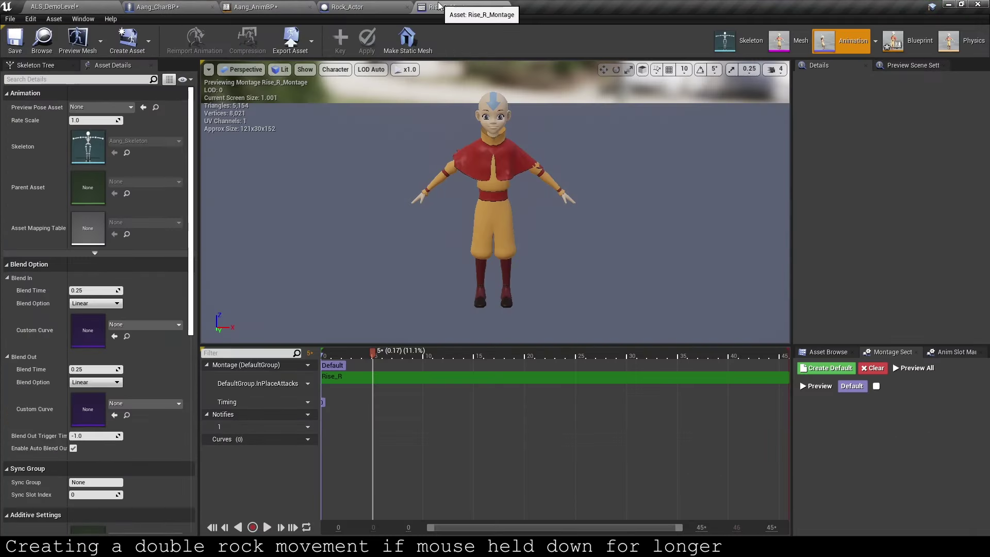
{"action": "left_click", "coordinate": [165, 7]}
{"action": "scroll", "coordinate": [466, 240], "scroll_direction": "down", "scroll_amount": 2}
{"action": "key", "text": "c"}
{"action": "type", "text": "Play second rock ta"}
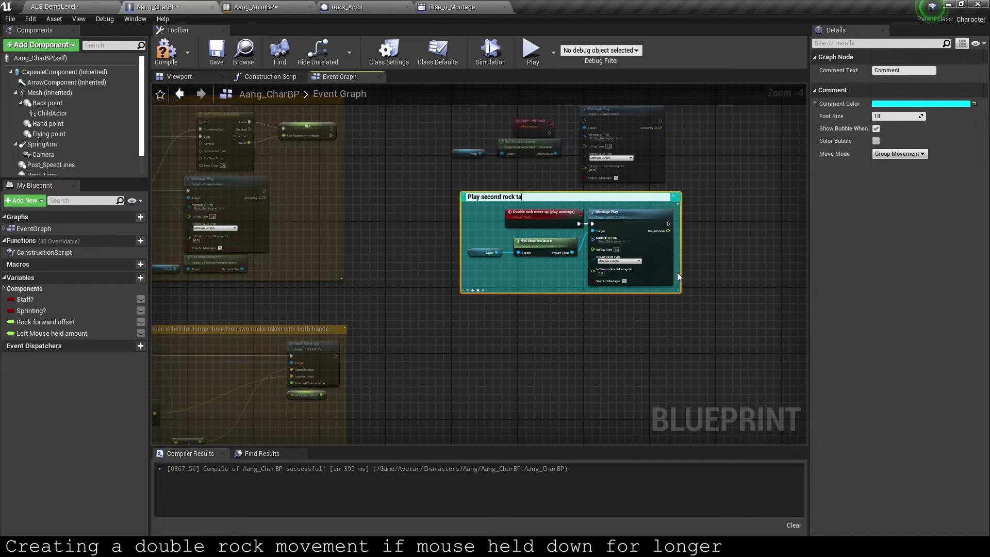
{"action": "type", "text": "ke up montage (with "}
{"action": "type", "text": "hand_r"}
{"action": "key", "text": "Return"}
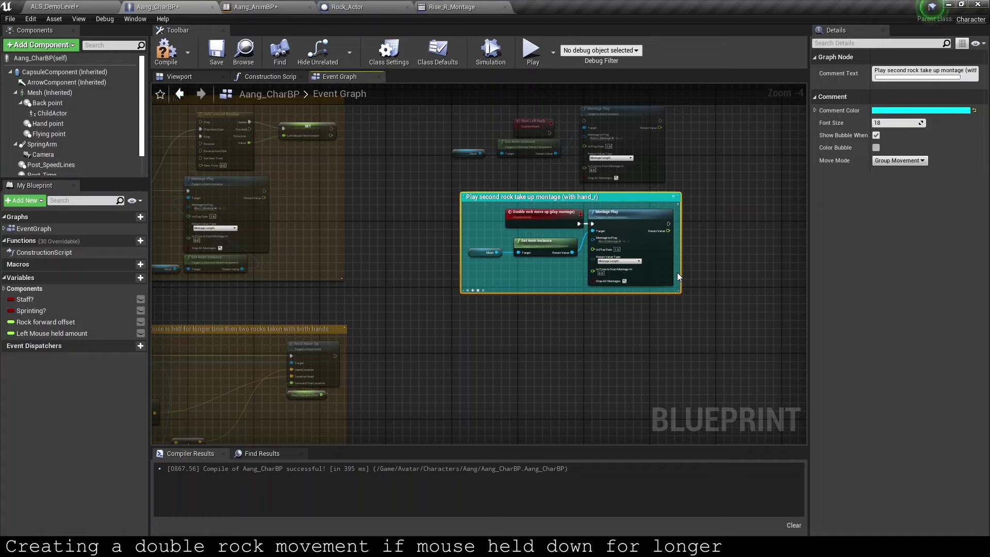
{"action": "left_click", "coordinate": [614, 308]}
{"action": "left_click_drag", "start_coordinate": [520, 201], "coordinate": [427, 352]}
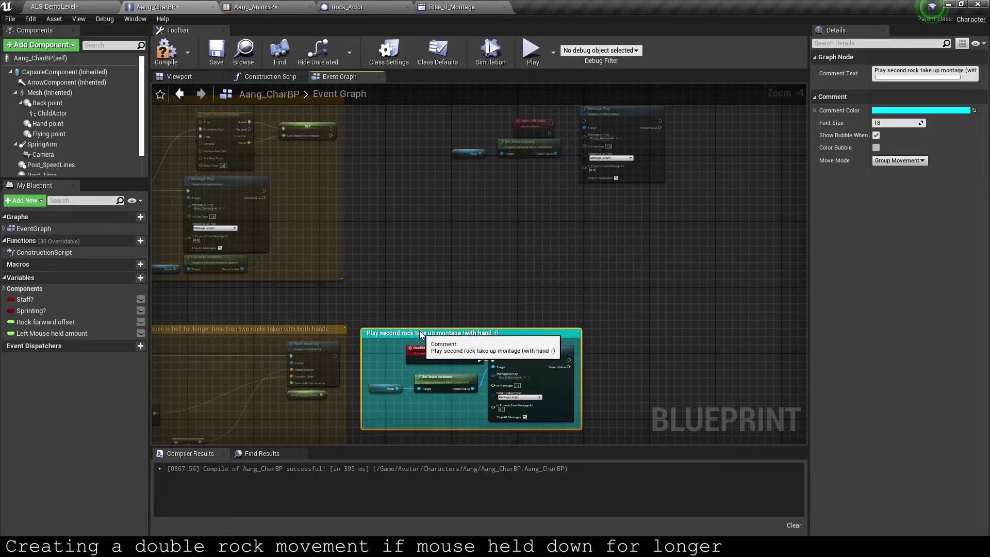
{"action": "left_click", "coordinate": [444, 279]}
{"action": "scroll", "coordinate": [447, 282], "scroll_direction": "down", "scroll_amount": 3}
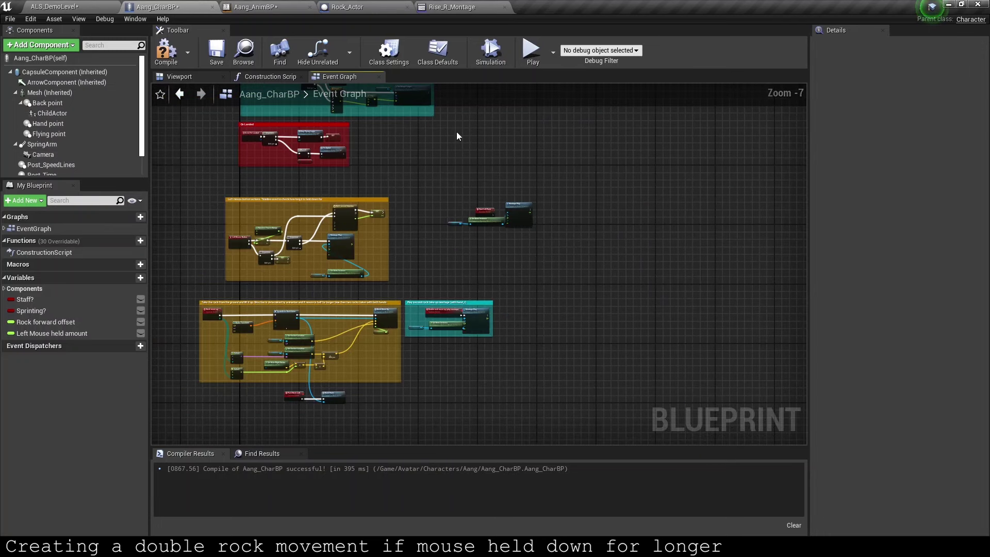
{"action": "left_click", "coordinate": [454, 7]}
{"action": "left_click", "coordinate": [69, 7]}
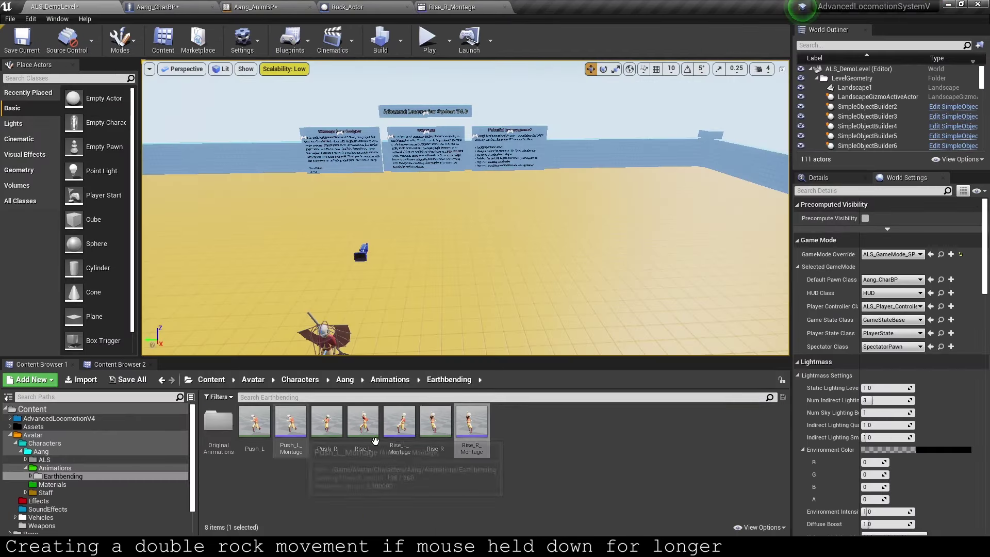
Step: Open Rise_L_Montage, scrub to about 0.70, and bring up the notify management window
{"action": "double_click", "coordinate": [399, 423]}
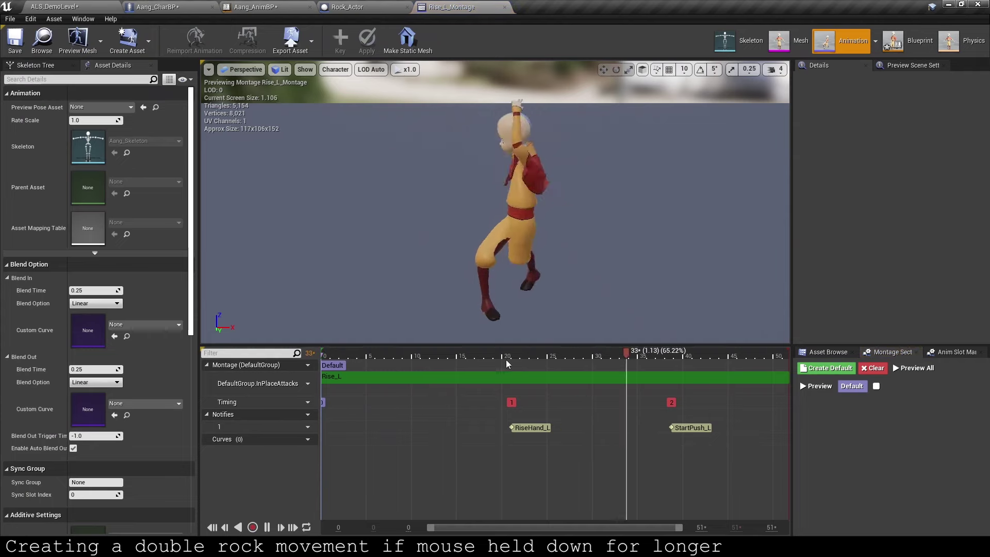
{"action": "left_click", "coordinate": [516, 355]}
{"action": "left_click_drag", "start_coordinate": [519, 359], "coordinate": [513, 357]}
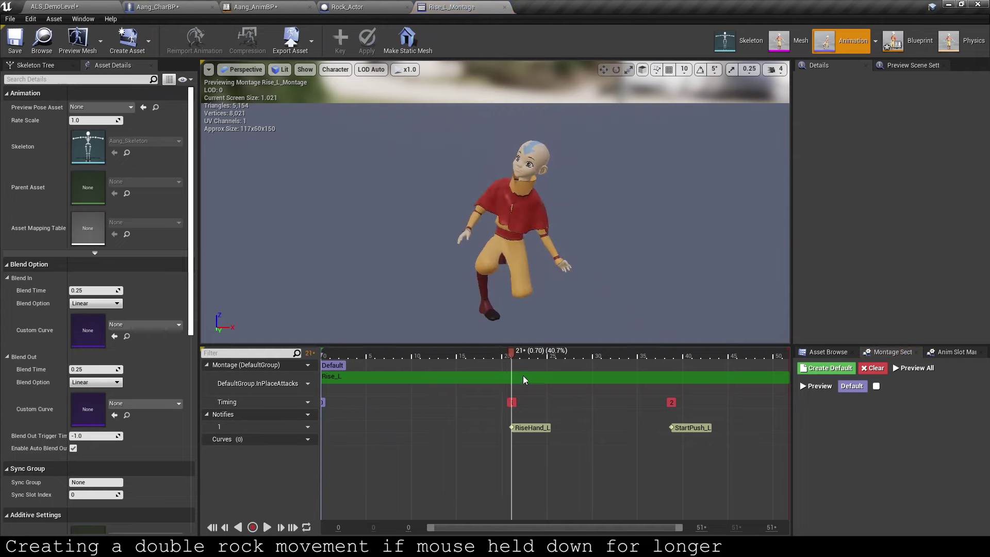
{"action": "right_click", "coordinate": [552, 413]}
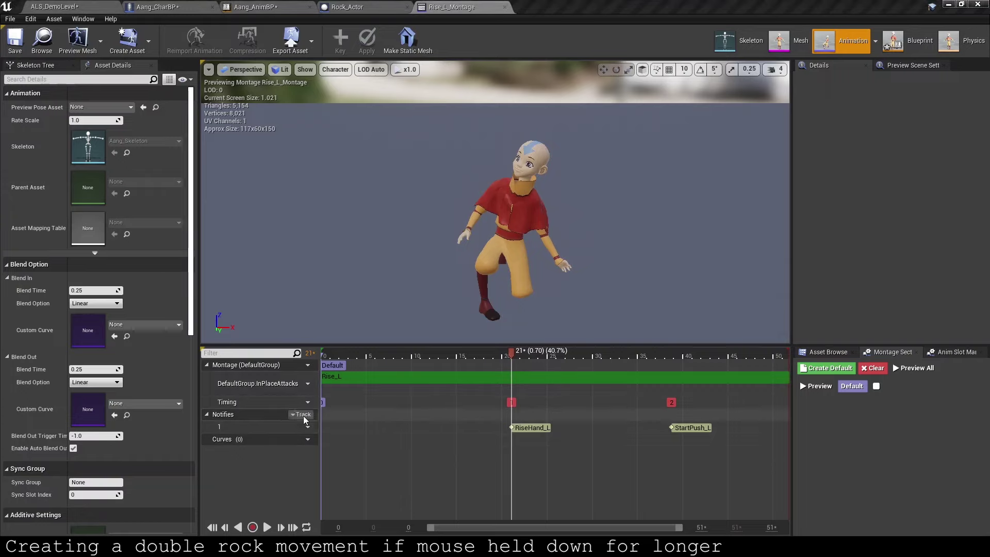
{"action": "right_click", "coordinate": [398, 426]}
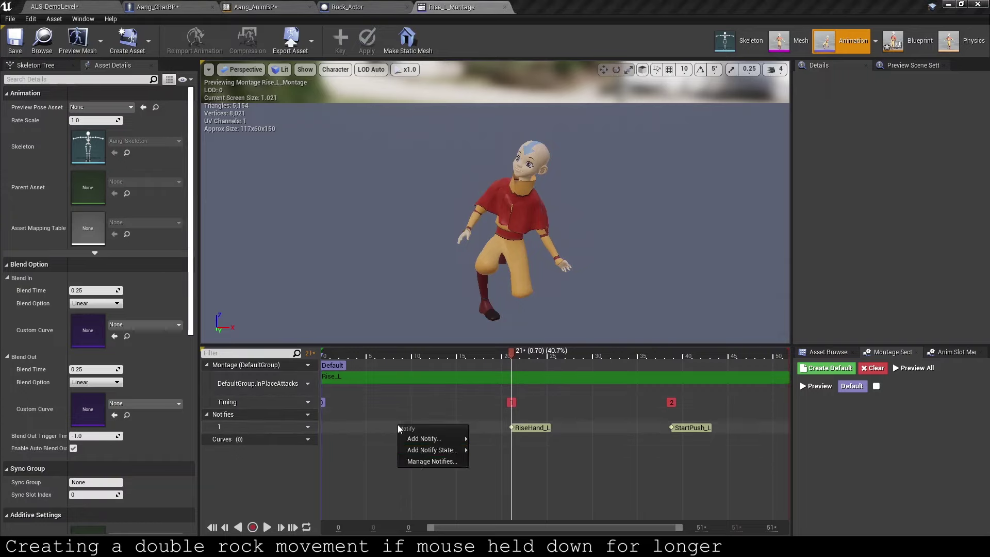
{"action": "left_click", "coordinate": [424, 462]}
Step: Rename the RiseHand_L notify to takeRockFromL and return to Aang_AnimBP's event graph
{"action": "left_click", "coordinate": [249, 174]}
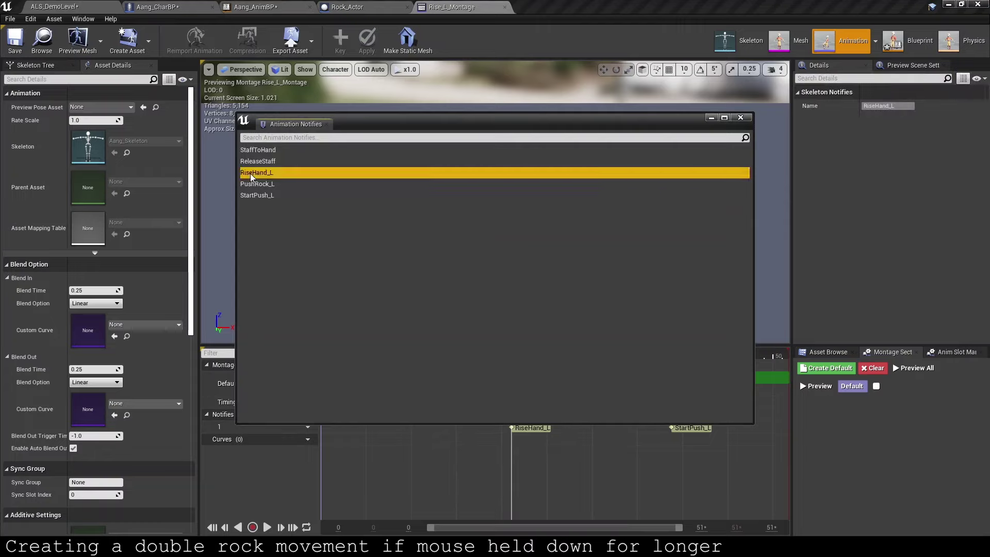
{"action": "right_click", "coordinate": [251, 176]}
{"action": "left_click", "coordinate": [275, 212]}
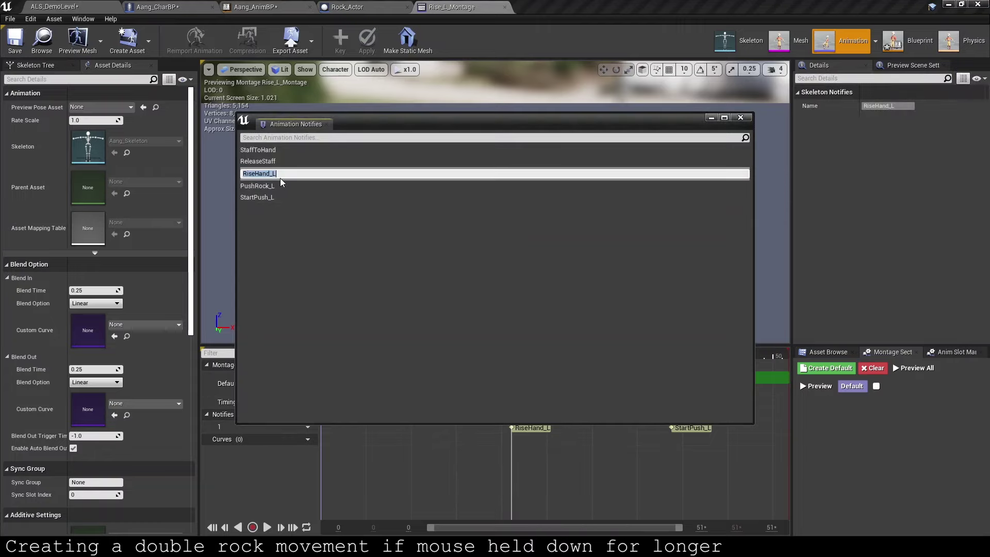
{"action": "type", "text": "TakeRo"}
{"action": "key", "text": "BackSpace"}
{"action": "key", "text": "BackSpace"}
{"action": "key", "text": "BackSpace"}
{"action": "type", "text": "takeR"}
{"action": "type", "text": "ockFromL"}
{"action": "key", "text": "Return"}
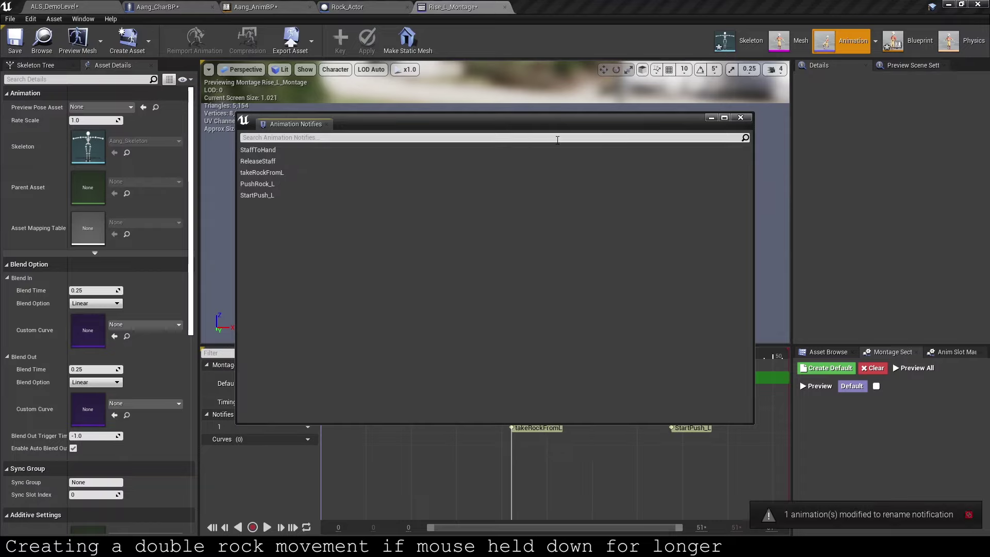
{"action": "left_click", "coordinate": [740, 118]}
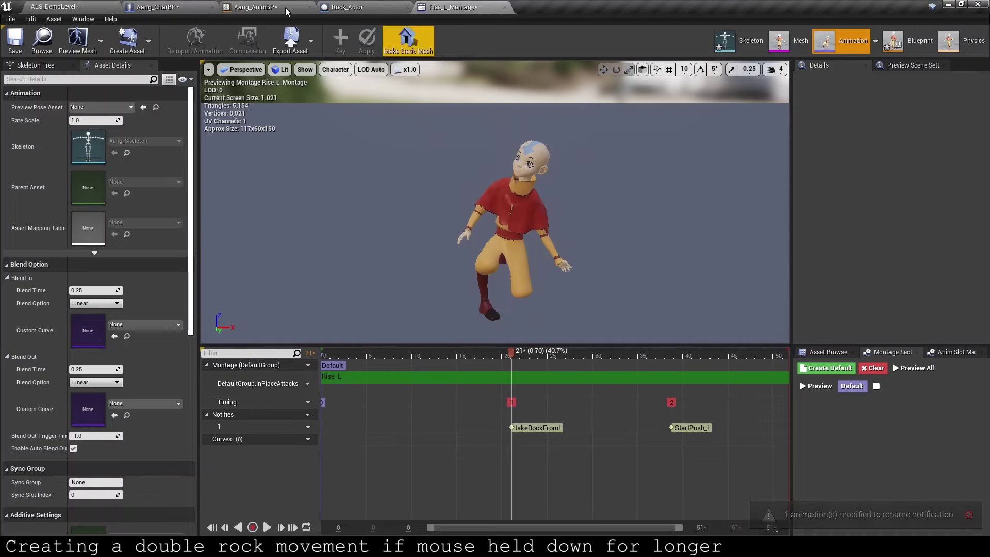
{"action": "left_click", "coordinate": [255, 7]}
{"action": "mouse_move", "coordinate": [318, 148]}
{"action": "right_mouse_down"}
{"action": "mouse_move", "coordinate": [413, 370]}
{"action": "mouse_move", "coordinate": [397, 167]}
{"action": "right_mouse_up"}
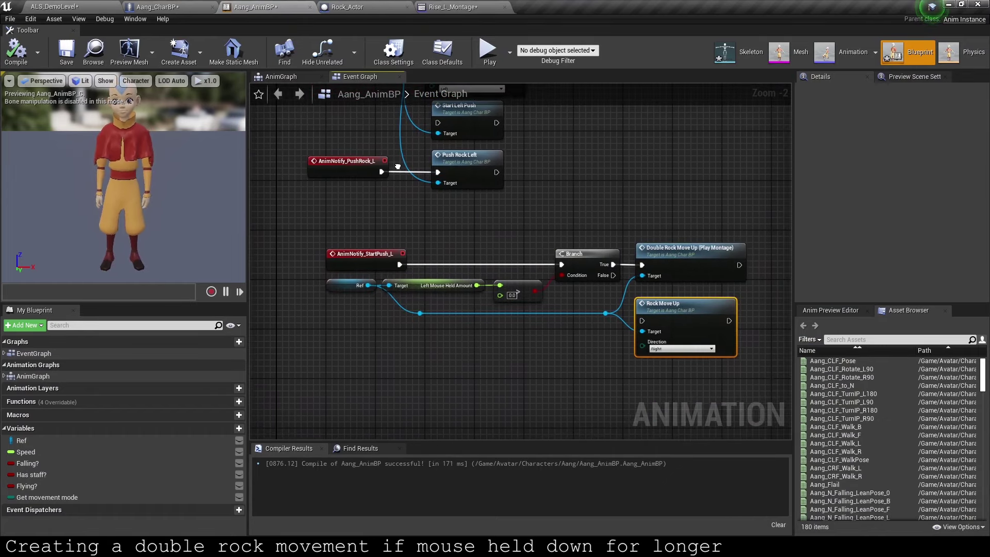
Step: Replace the RiseHand_L event with an AnimNotify_takeRockFromL event wired to Rock Move Up
{"action": "right_click_drag", "start_coordinate": [397, 167], "coordinate": [396, 227]}
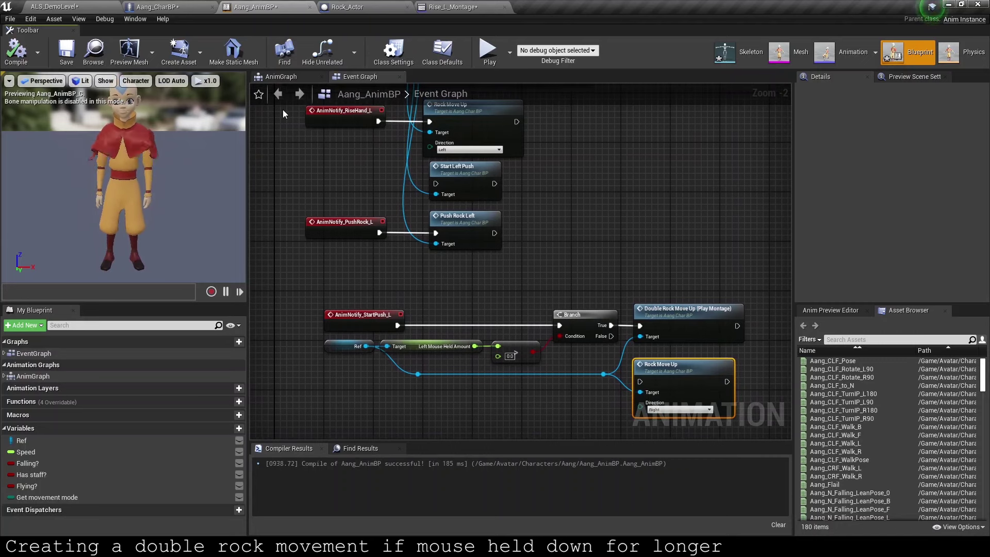
{"action": "right_click_drag", "start_coordinate": [314, 148], "coordinate": [332, 196]}
{"action": "right_click", "coordinate": [332, 196]}
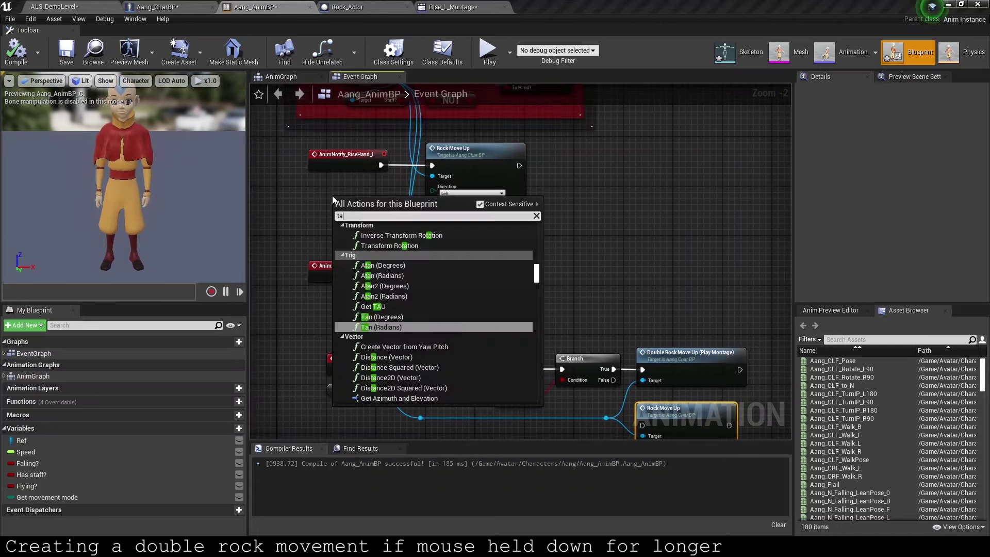
{"action": "type", "text": "tae"}
{"action": "key", "text": "Return"}
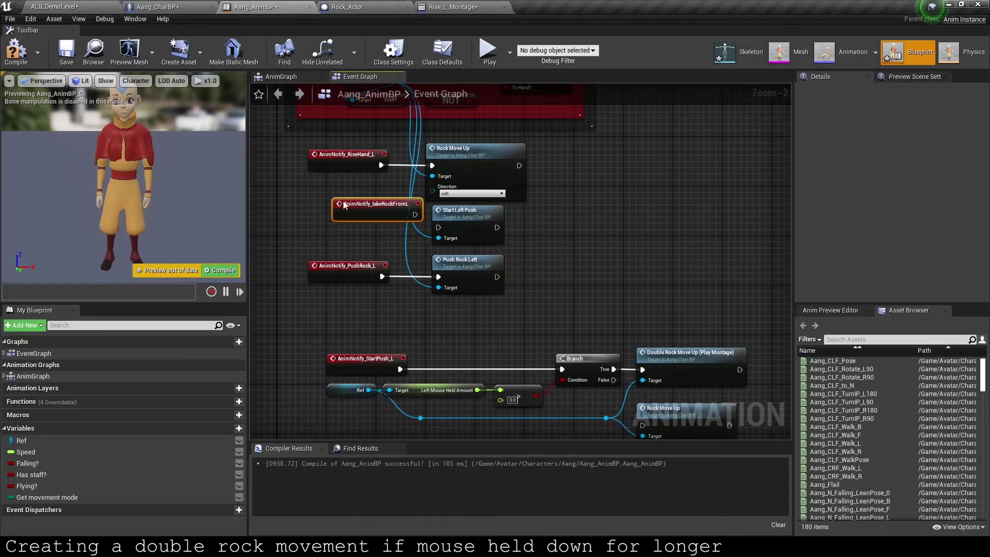
{"action": "left_click_drag", "start_coordinate": [415, 215], "coordinate": [433, 166]}
{"action": "left_click", "coordinate": [374, 162]}
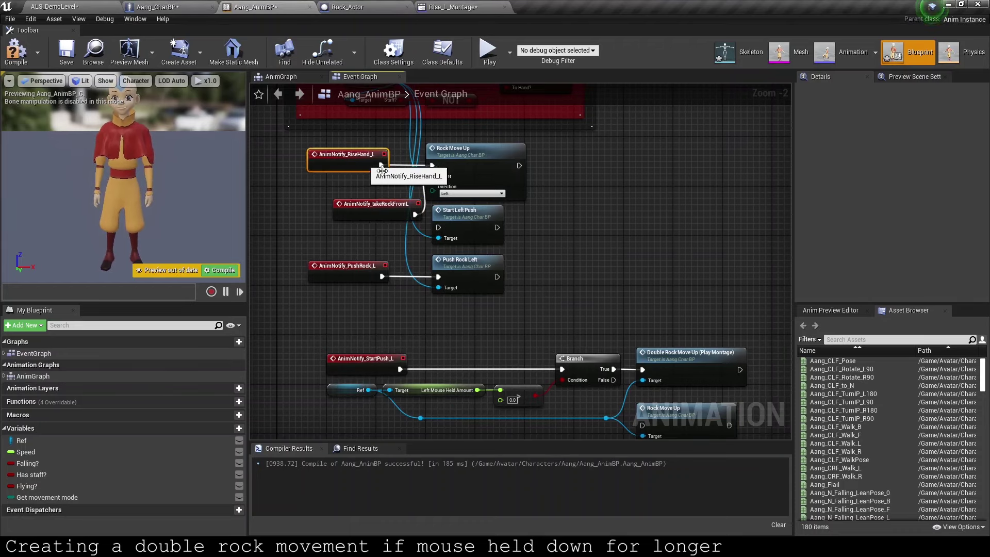
{"action": "key", "text": "Delete"}
{"action": "left_click_drag", "start_coordinate": [387, 208], "coordinate": [366, 158]}
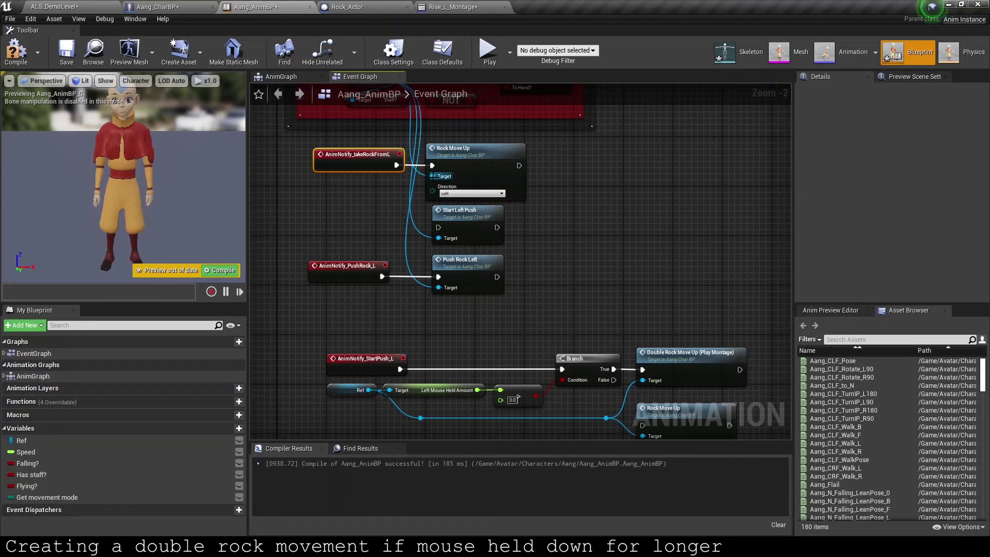
Step: Move the takeRockFromL nodes below the Branch row, feed Ref into the Target, and play-test
{"action": "left_click", "coordinate": [455, 154], "text": "ctrl"}
{"action": "right_click_drag", "start_coordinate": [454, 161], "coordinate": [411, 106]}
{"action": "left_click_drag", "start_coordinate": [411, 107], "coordinate": [426, 399]}
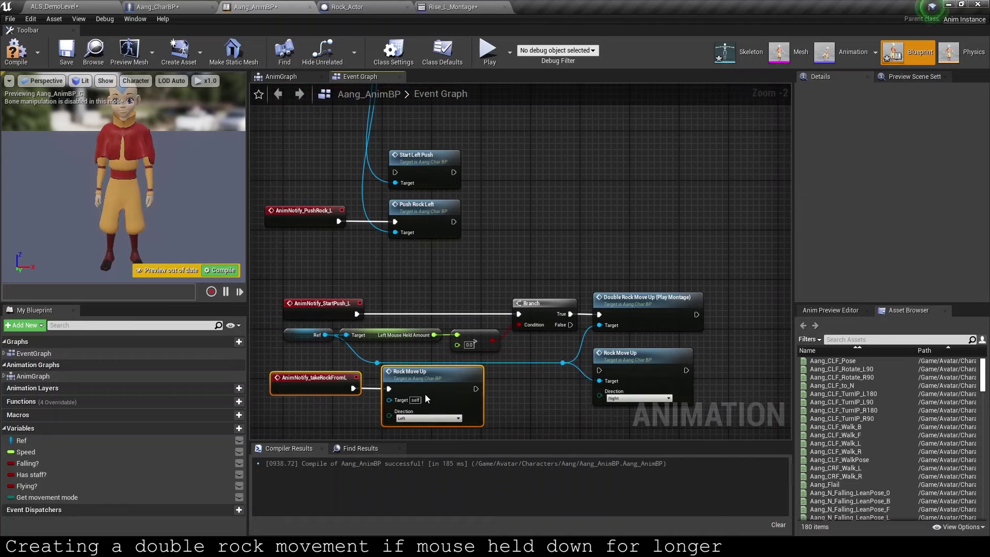
{"action": "right_click_drag", "start_coordinate": [426, 399], "coordinate": [427, 338]}
{"action": "mouse_move", "coordinate": [377, 302]}
{"action": "left_mouse_down"}
{"action": "mouse_move", "coordinate": [391, 350]}
{"action": "mouse_move", "coordinate": [443, 320]}
{"action": "left_mouse_up"}
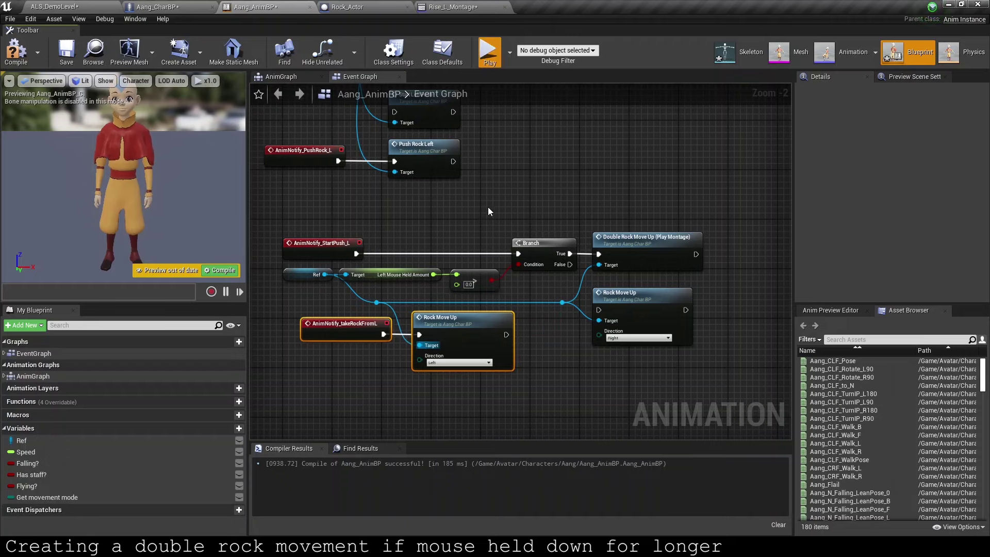
{"action": "left_click", "coordinate": [490, 52]}
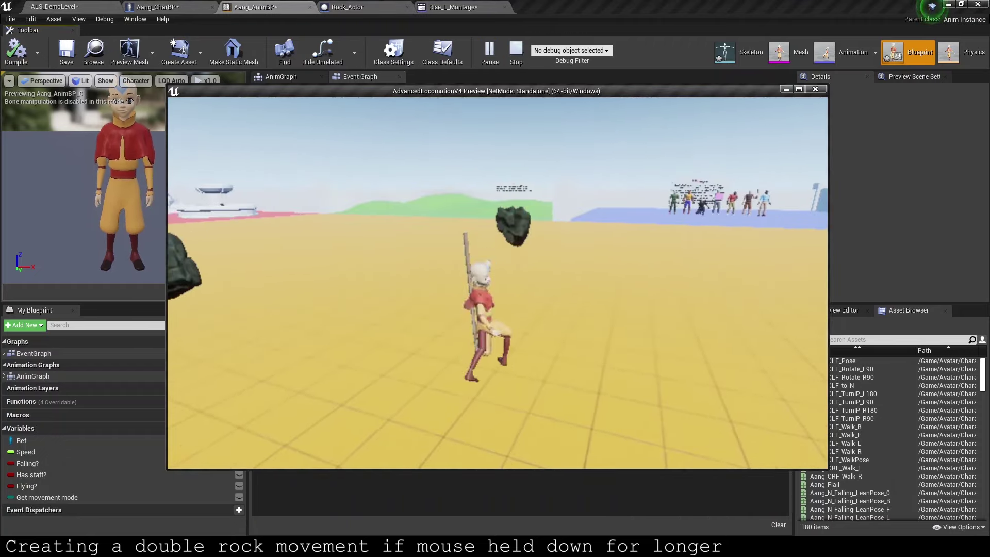
{"action": "key", "text": "Escape"}
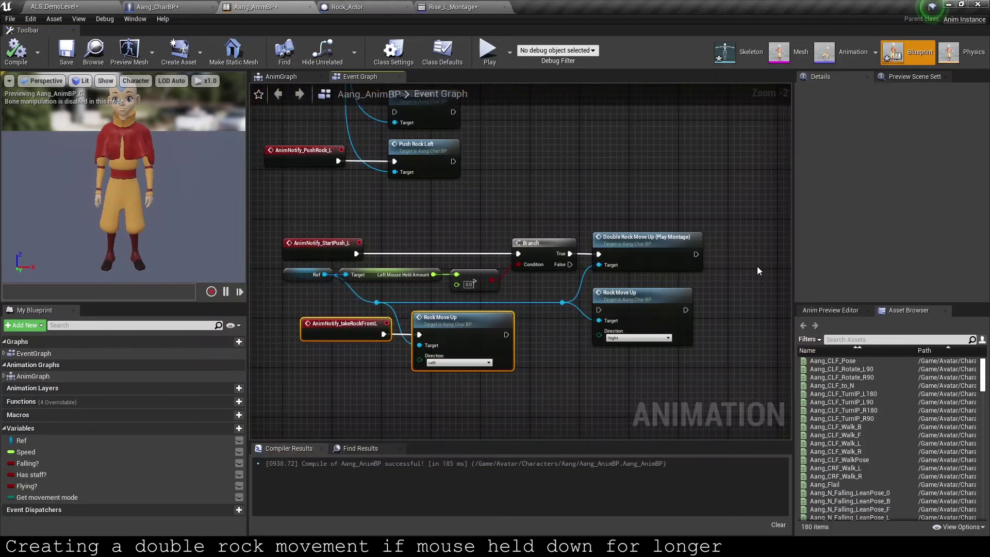
Step: Check the takeRockFromL notify in Rise_L_Montage, then go back to the level editor
{"action": "left_click", "coordinate": [472, 7]}
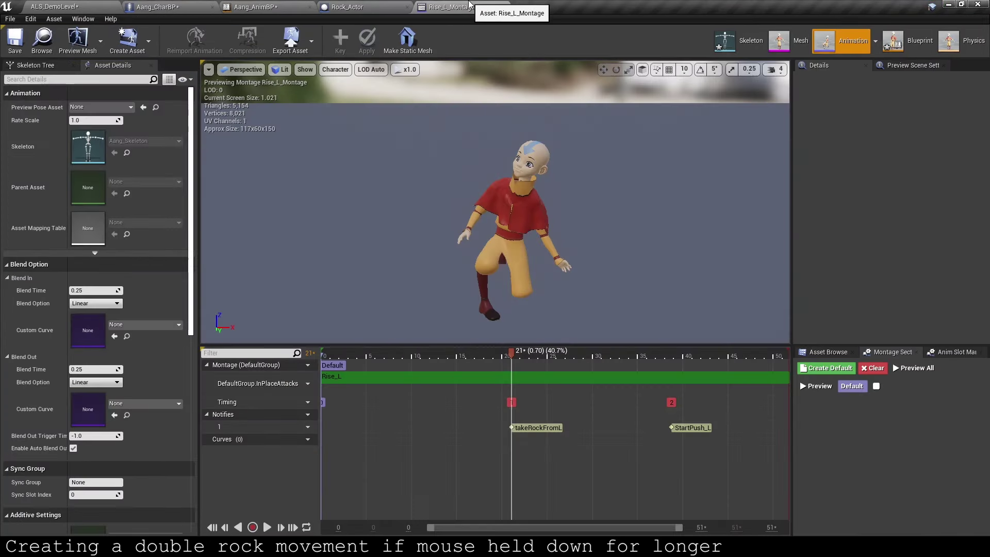
{"action": "left_click", "coordinate": [99, 5]}
{"action": "left_click", "coordinate": [449, 7]}
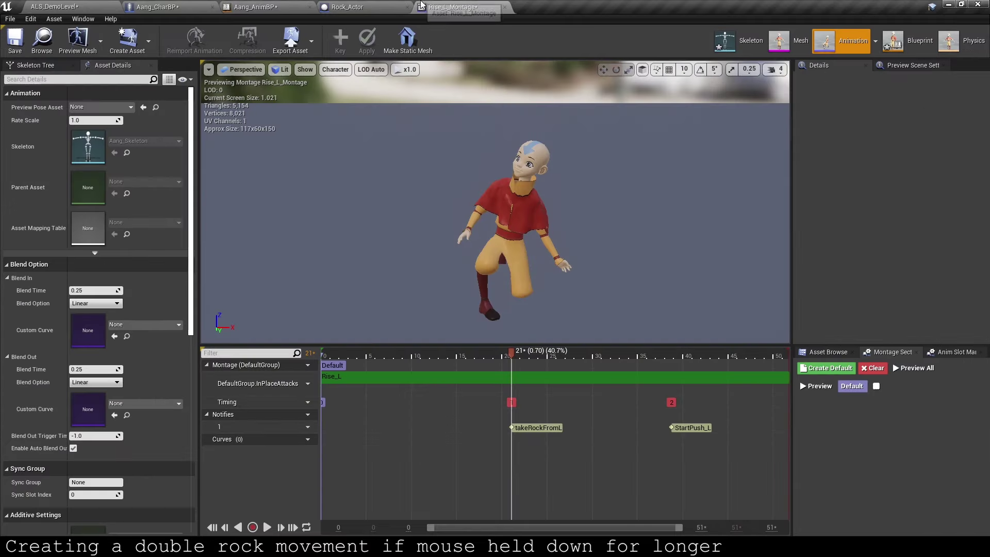
{"action": "left_click", "coordinate": [516, 428]}
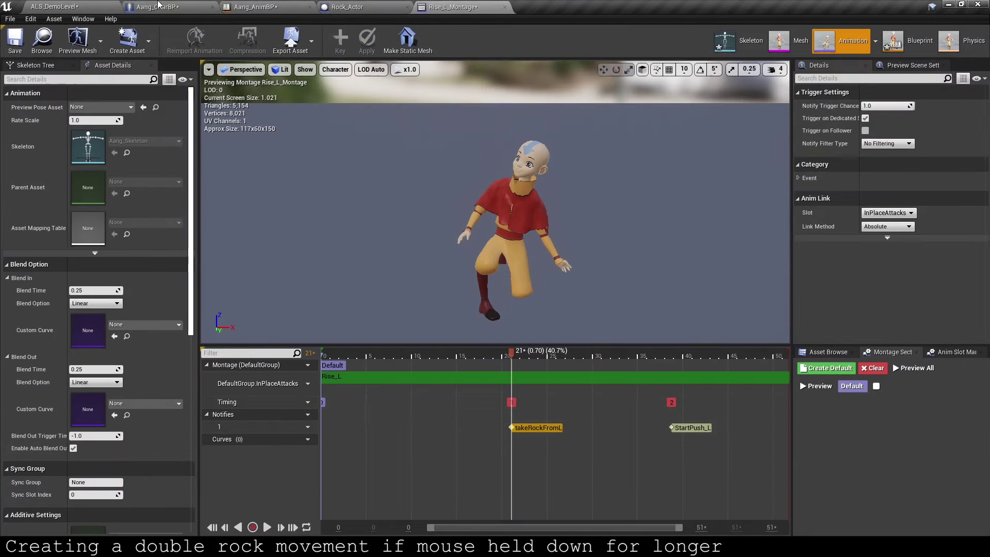
{"action": "left_click", "coordinate": [55, 7]}
Step: Add a new takeRockFromR notify at frame 21 of Rise_R_Montage
{"action": "double_click", "coordinate": [435, 428]}
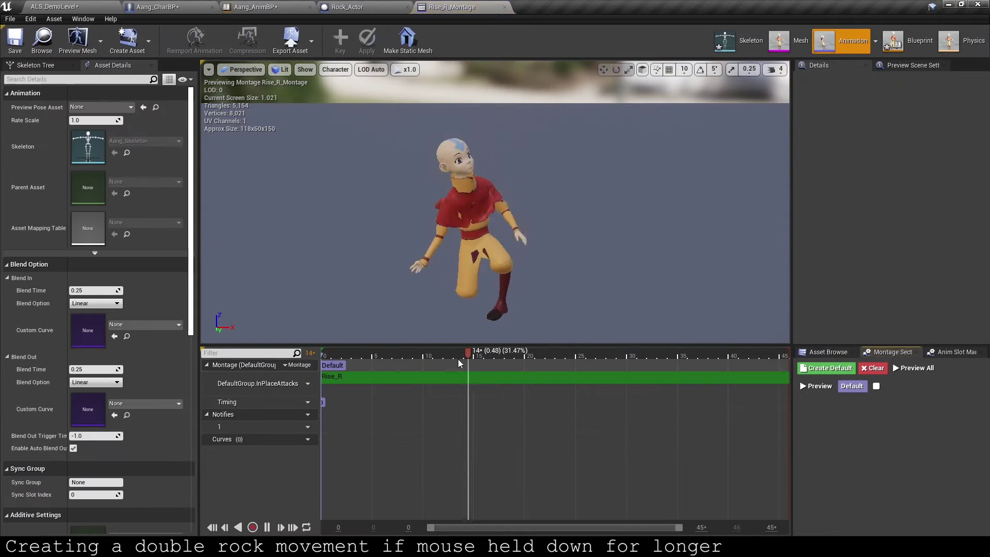
{"action": "left_click_drag", "start_coordinate": [459, 360], "coordinate": [538, 359]}
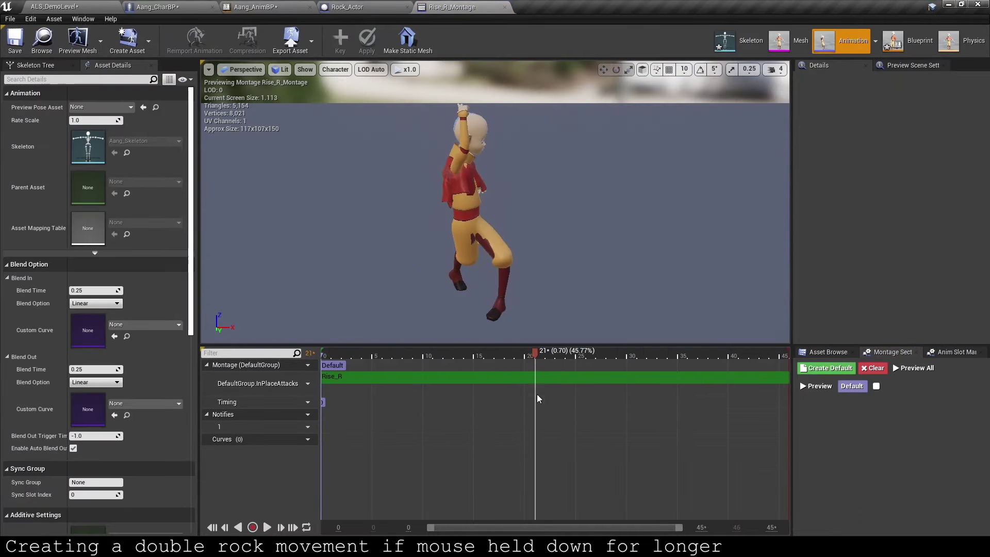
{"action": "right_click", "coordinate": [535, 430]}
{"action": "mouse_move", "coordinate": [546, 443]}
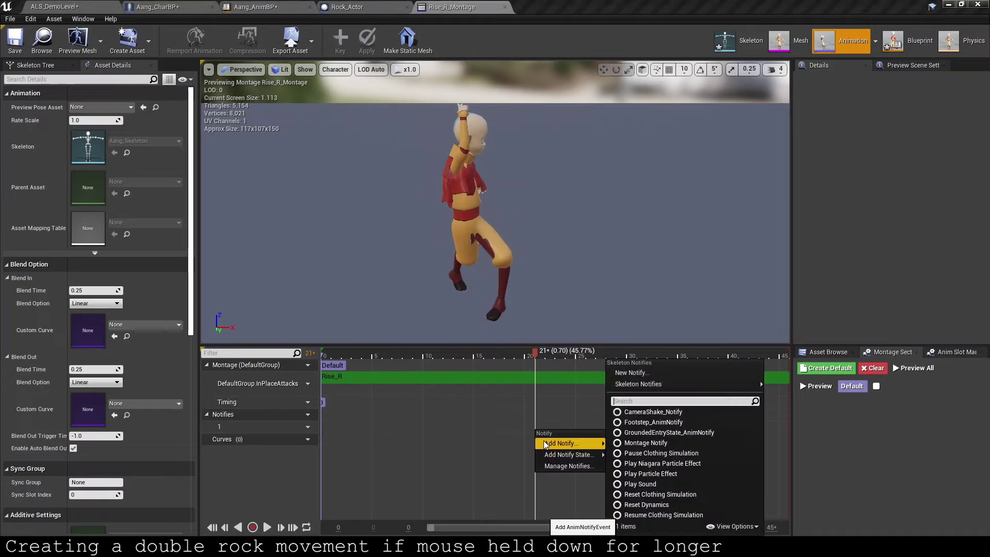
{"action": "left_click", "coordinate": [632, 373]}
{"action": "type", "text": "takeRockFromR"}
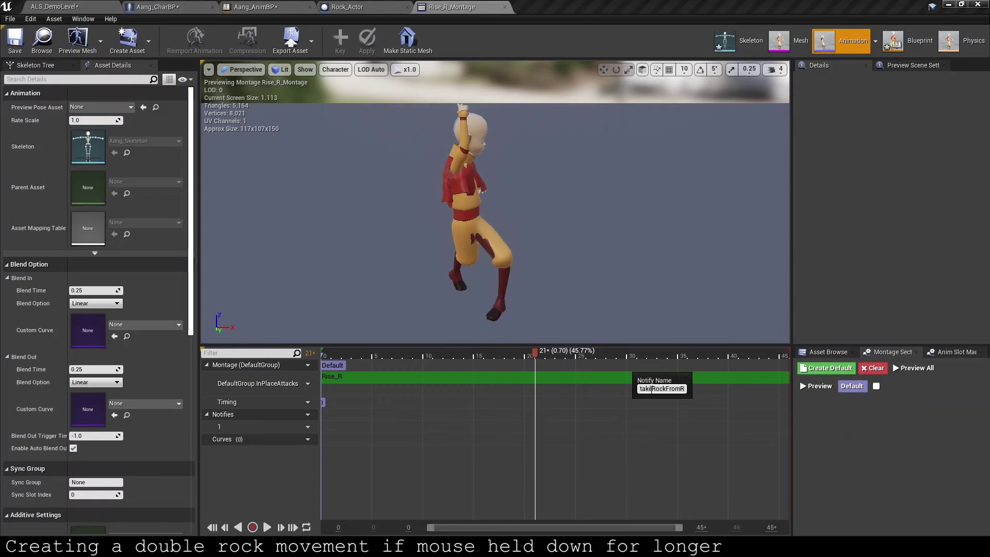
{"action": "key", "text": "Return"}
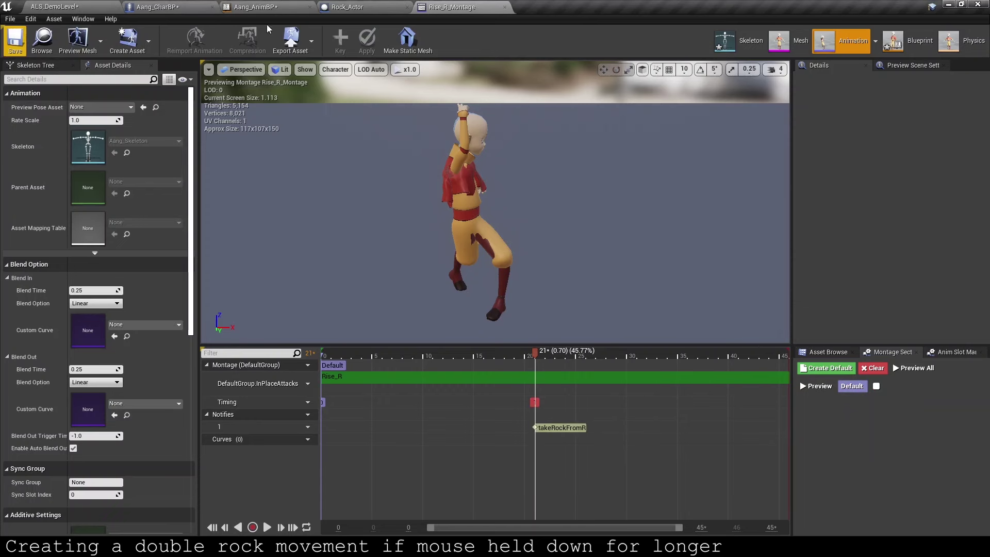
{"action": "left_click", "coordinate": [341, 8]}
{"action": "left_click", "coordinate": [151, 5]}
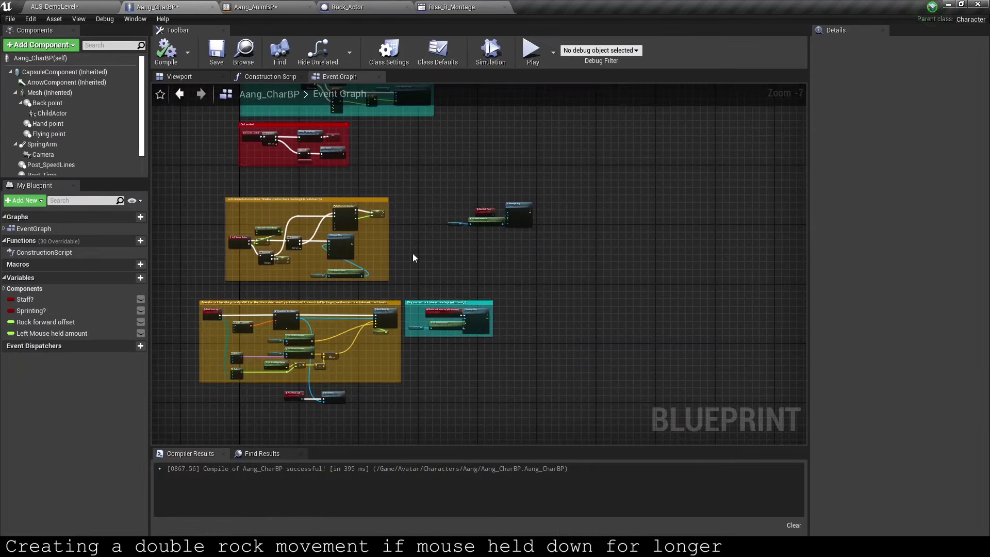
Step: Add an AnimNotify_takeRockFromR event to Aang_AnimBP's event graph
{"action": "left_click", "coordinate": [296, 7]}
{"action": "right_click", "coordinate": [329, 347]}
{"action": "type", "text": "take ro"}
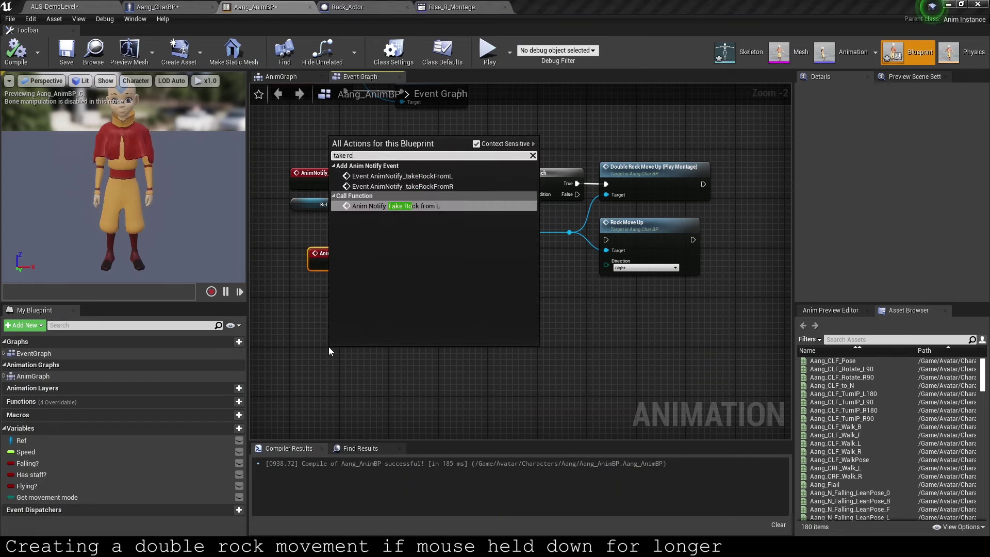
{"action": "type", "text": "ck from r"}
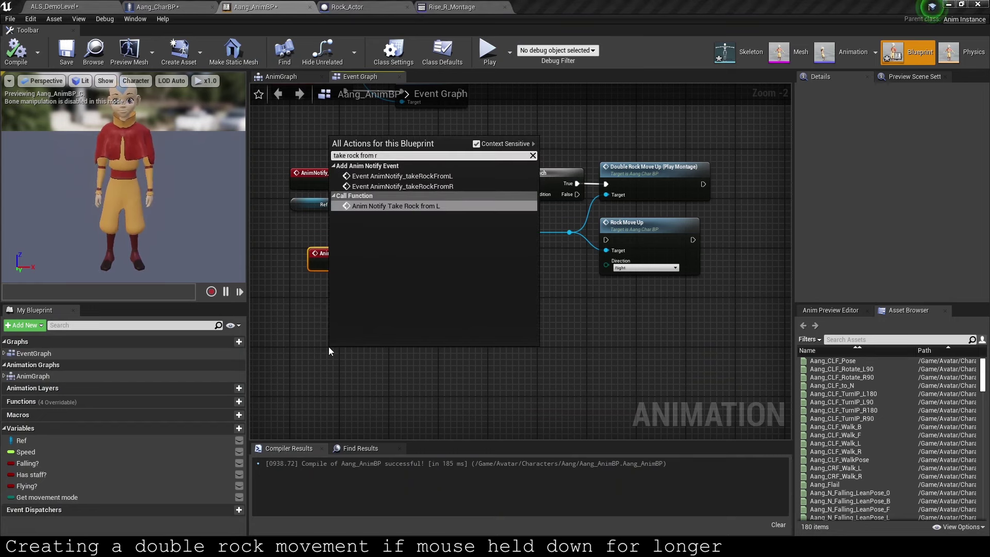
{"action": "left_click", "coordinate": [410, 186]}
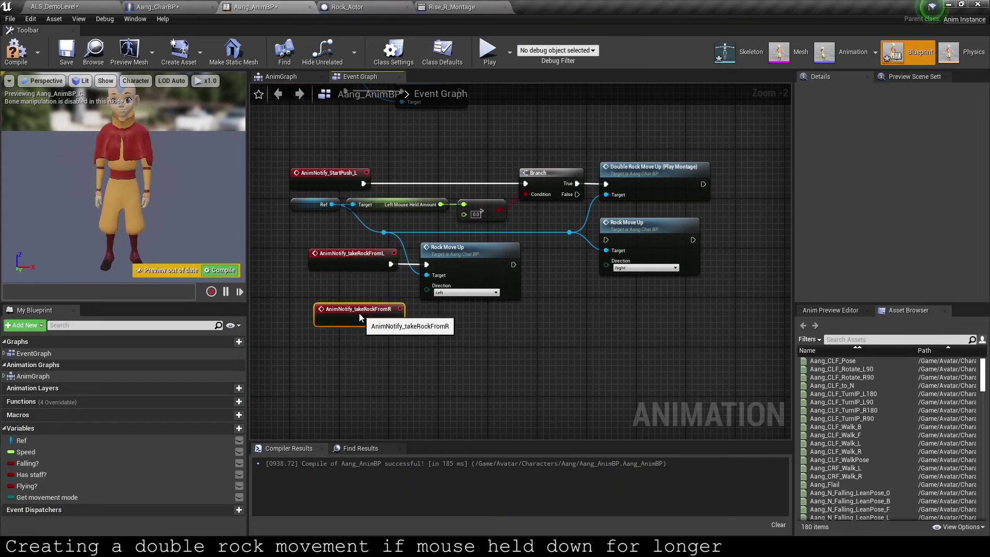
{"action": "left_click_drag", "start_coordinate": [359, 316], "coordinate": [354, 322]}
Step: Wire takeRockFromR to a duplicated Rock Move Up set to Right with Ref as target, then compile
{"action": "left_click", "coordinate": [449, 252]}
{"action": "key", "text": "ctrl+c"}
{"action": "key", "text": "ctrl+v"}
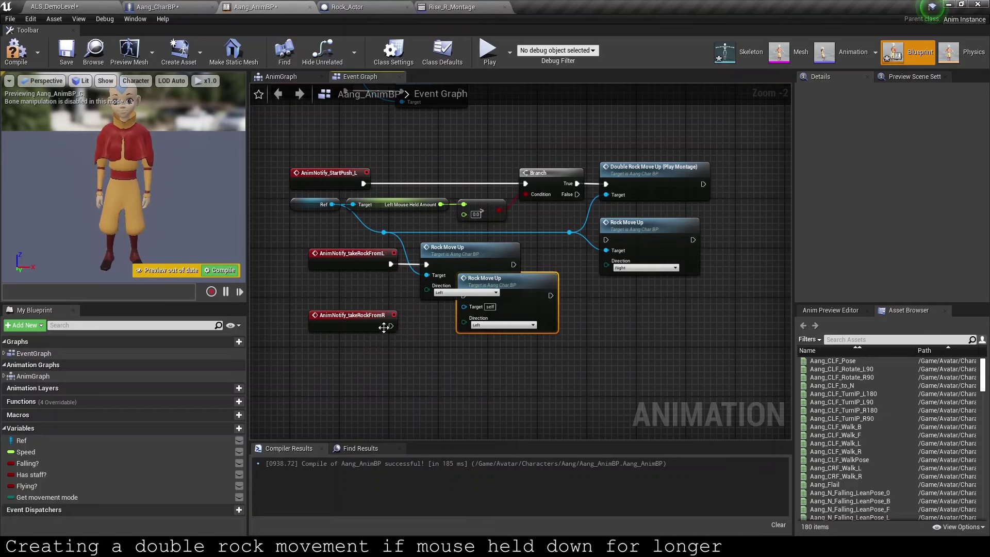
{"action": "left_click_drag", "start_coordinate": [521, 292], "coordinate": [485, 328]}
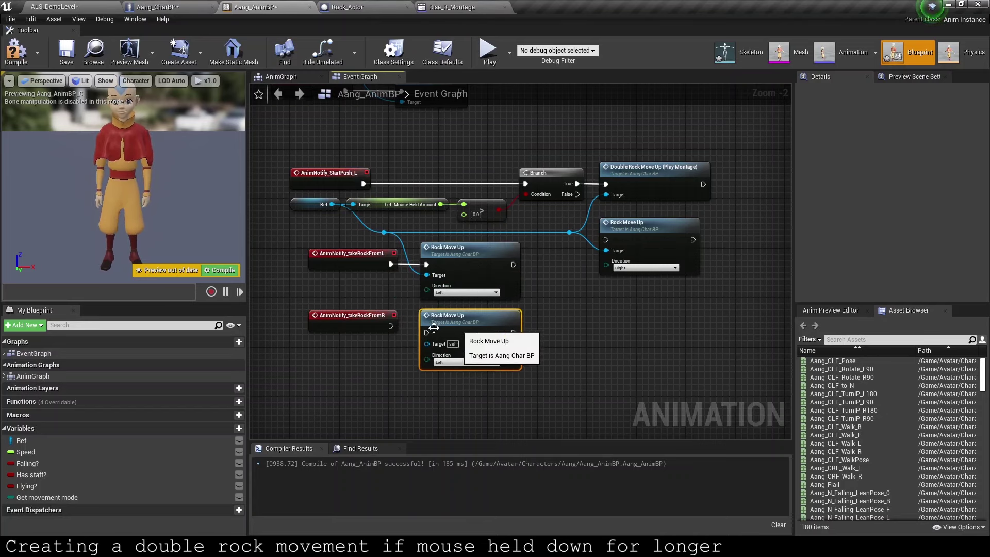
{"action": "left_click_drag", "start_coordinate": [390, 327], "coordinate": [427, 332]}
{"action": "left_click_drag", "start_coordinate": [351, 316], "coordinate": [351, 322]}
{"action": "left_click", "coordinate": [464, 362]}
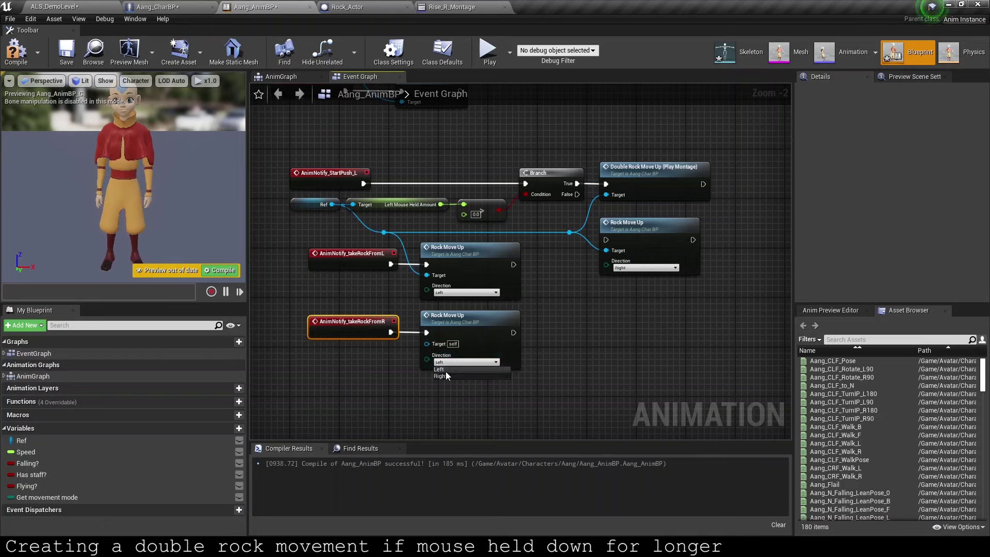
{"action": "left_click", "coordinate": [446, 376]}
{"action": "mouse_move", "coordinate": [22, 440]}
{"action": "left_mouse_down"}
{"action": "mouse_move", "coordinate": [427, 344]}
{"action": "mouse_move", "coordinate": [398, 360]}
{"action": "left_mouse_up"}
{"action": "left_click", "coordinate": [15, 52]}
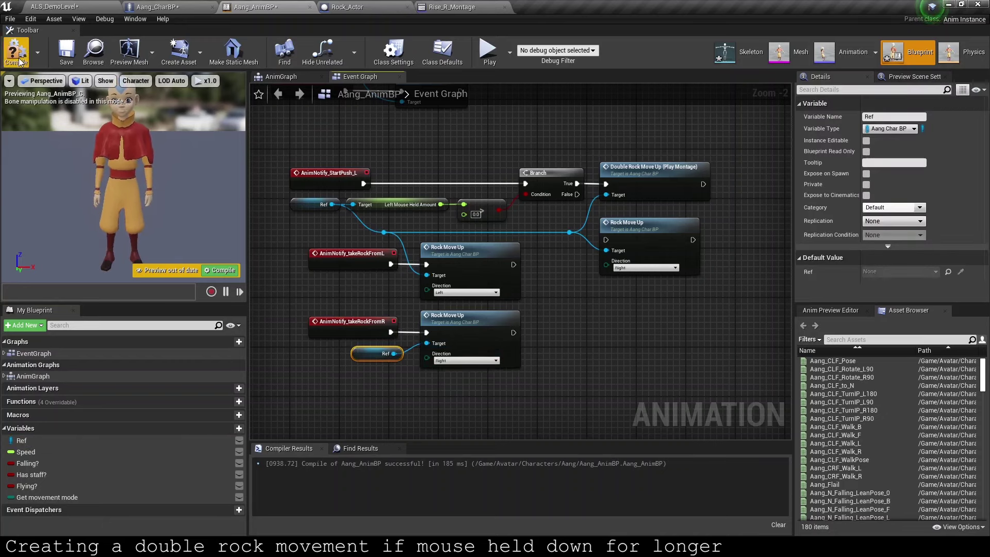
Step: Play-test standalone, walking forward and clicking to lift a rock, then go to Rock_Actor
{"action": "left_click", "coordinate": [488, 50]}
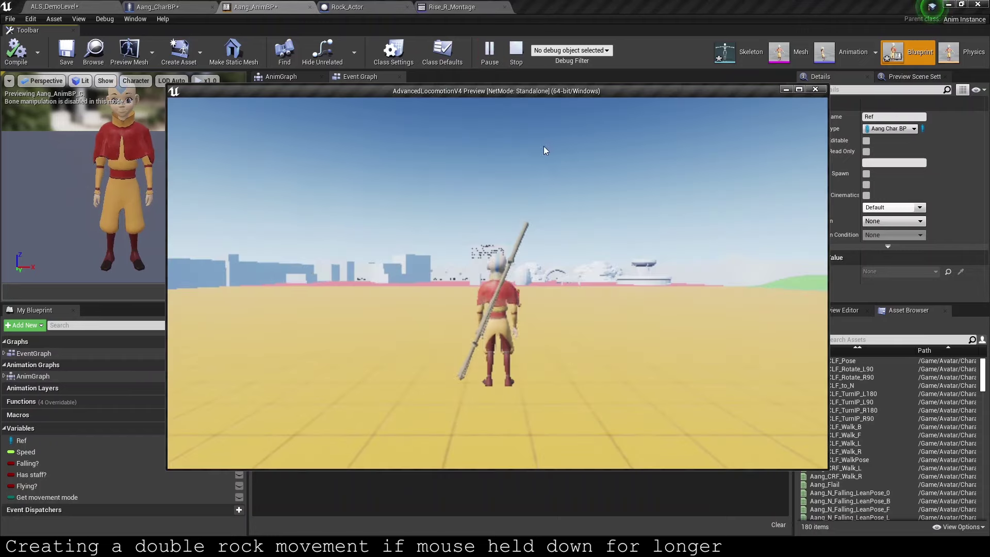
{"action": "key", "text": "w"}
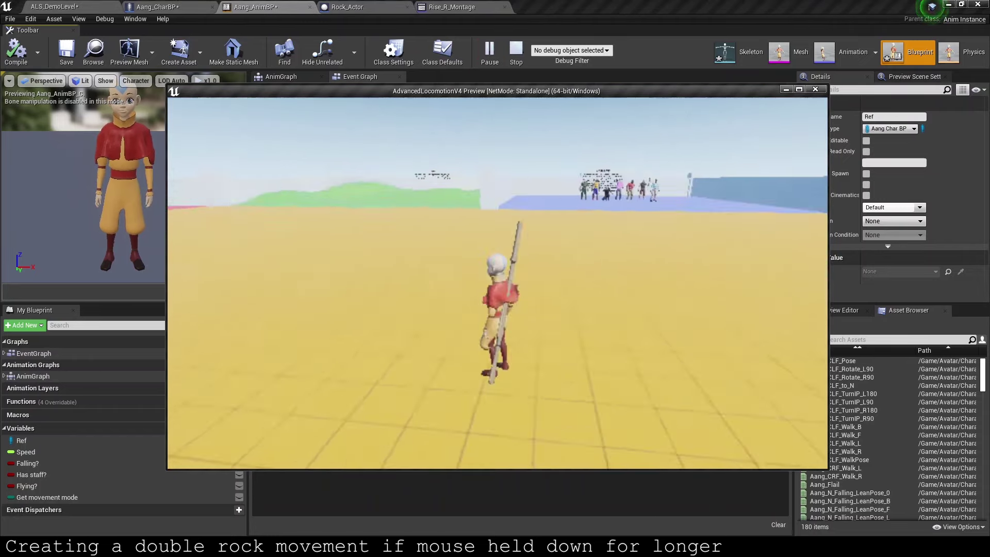
{"action": "left_click", "coordinate": [497, 284]}
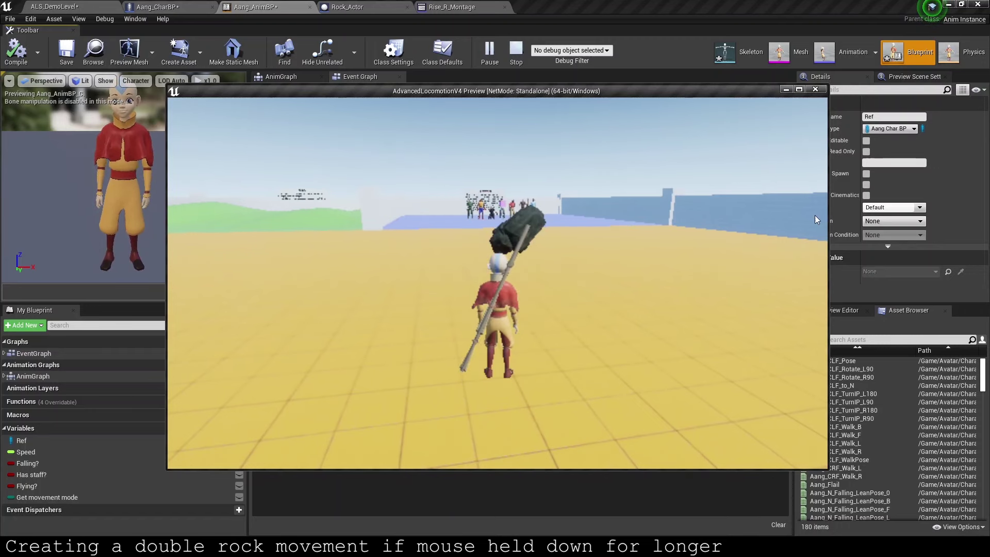
{"action": "key", "text": "Escape"}
{"action": "scroll", "coordinate": [484, 250], "scroll_direction": "down", "scroll_amount": 1}
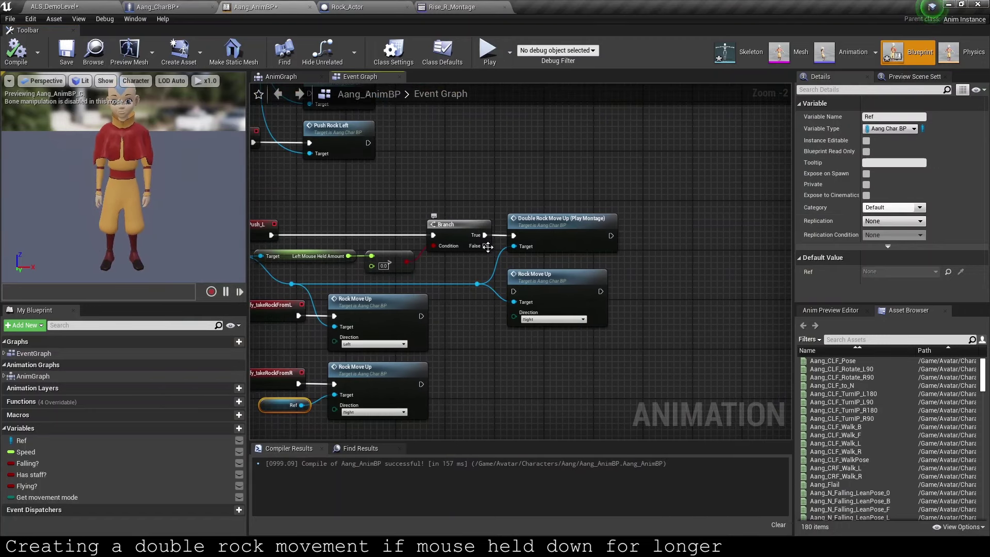
{"action": "left_click", "coordinate": [376, 10]}
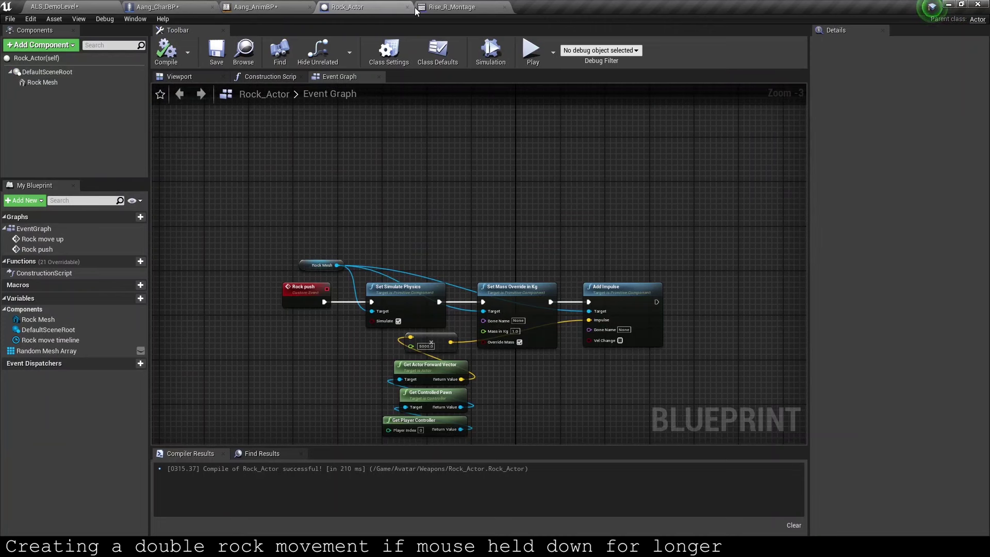
Step: Switch to Aang_CharBP and zoom the Event Graph onto the 'Take the rock from the ground' comment
{"action": "left_click", "coordinate": [206, 6]}
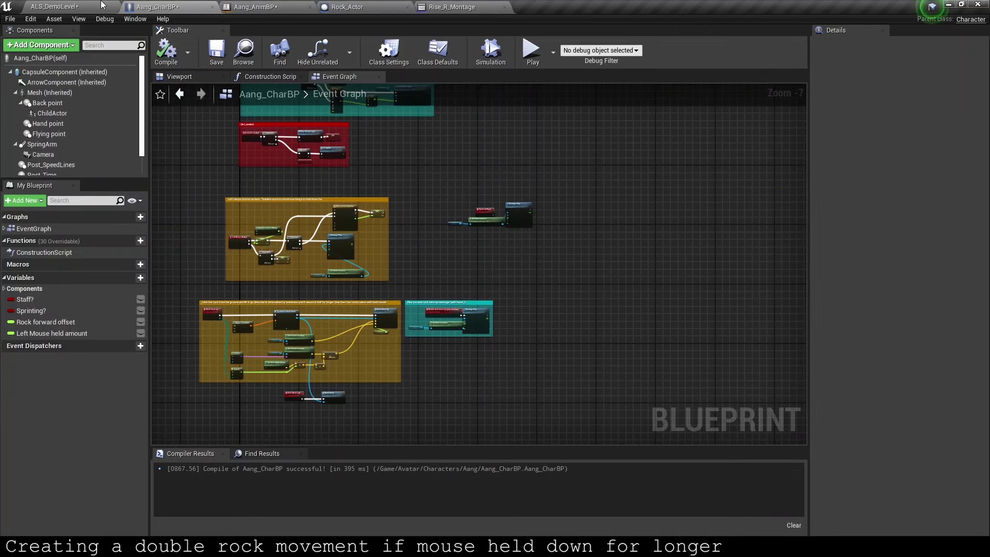
{"action": "scroll", "coordinate": [354, 335], "scroll_direction": "up", "scroll_amount": 3}
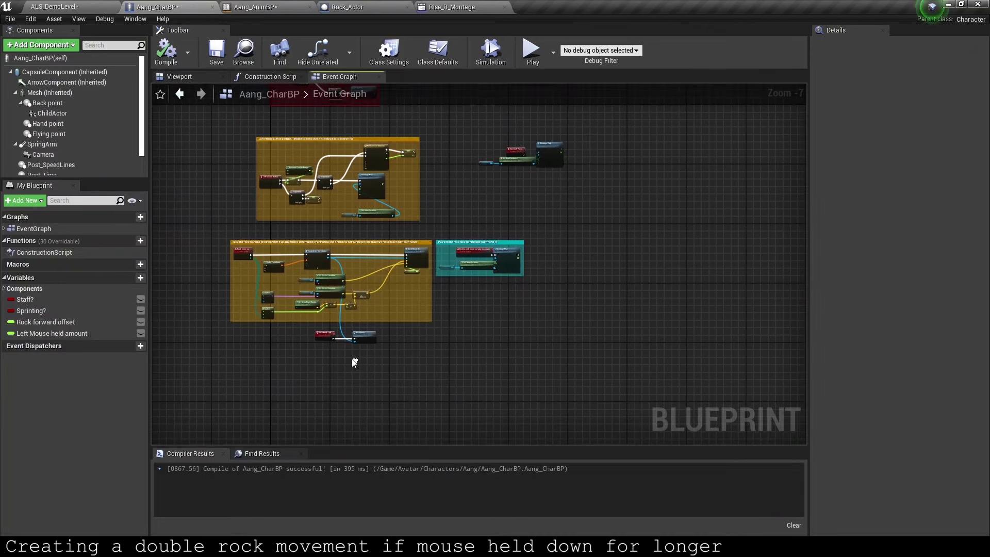
{"action": "scroll", "coordinate": [354, 361], "scroll_direction": "up", "scroll_amount": 5}
{"action": "scroll", "coordinate": [381, 359], "scroll_direction": "down", "scroll_amount": 2}
{"action": "scroll", "coordinate": [381, 359], "scroll_direction": "down", "scroll_amount": 2}
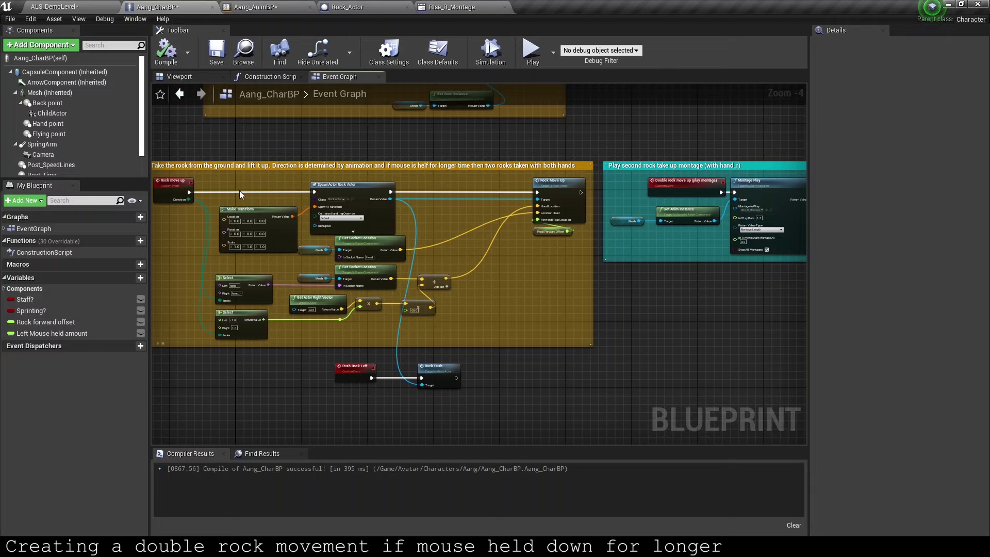
{"action": "scroll", "coordinate": [240, 194], "scroll_direction": "up", "scroll_amount": 4}
Step: Place a Branch after Rock move up and feed it an Equal (Enum) check on Direction
{"action": "left_click", "coordinate": [338, 222]}
{"action": "mouse_move", "coordinate": [269, 246]}
{"action": "left_mouse_down"}
{"action": "mouse_move", "coordinate": [411, 246]}
{"action": "mouse_move", "coordinate": [229, 281]}
{"action": "left_mouse_up"}
{"action": "type", "text": "equal"}
{"action": "key", "text": "Down"}
{"action": "key", "text": "Return"}
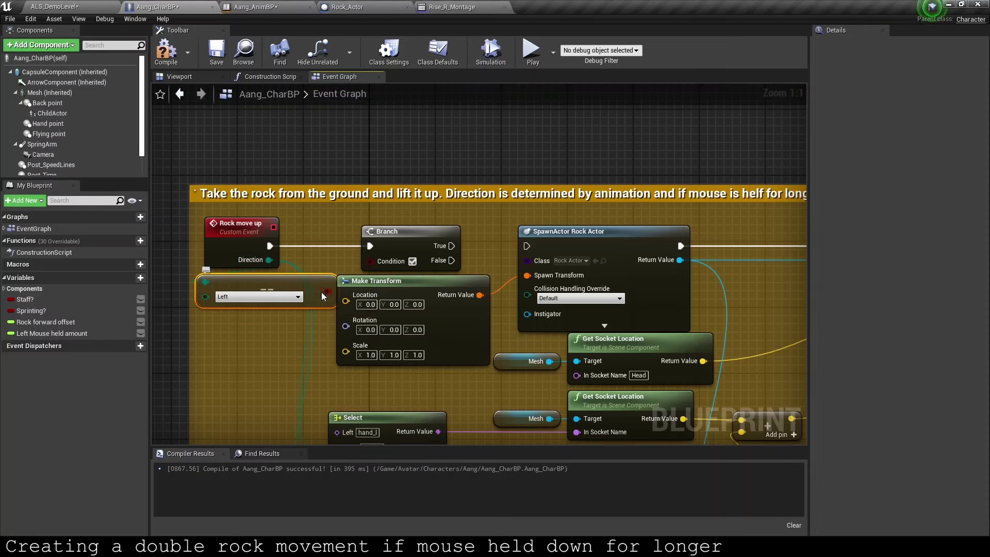
{"action": "left_click_drag", "start_coordinate": [327, 292], "coordinate": [369, 261]}
Step: Wire Rock move up straight into SpawnActor Rock Actor, restoring the Branch after the spawn node
{"action": "right_click_drag", "start_coordinate": [571, 267], "coordinate": [341, 257]}
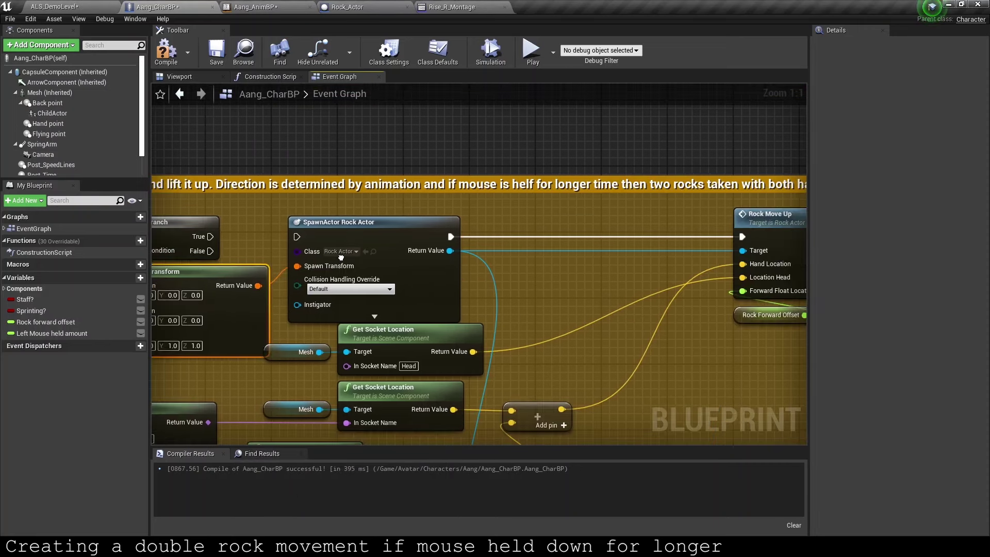
{"action": "left_click_drag", "start_coordinate": [210, 236], "coordinate": [240, 241]}
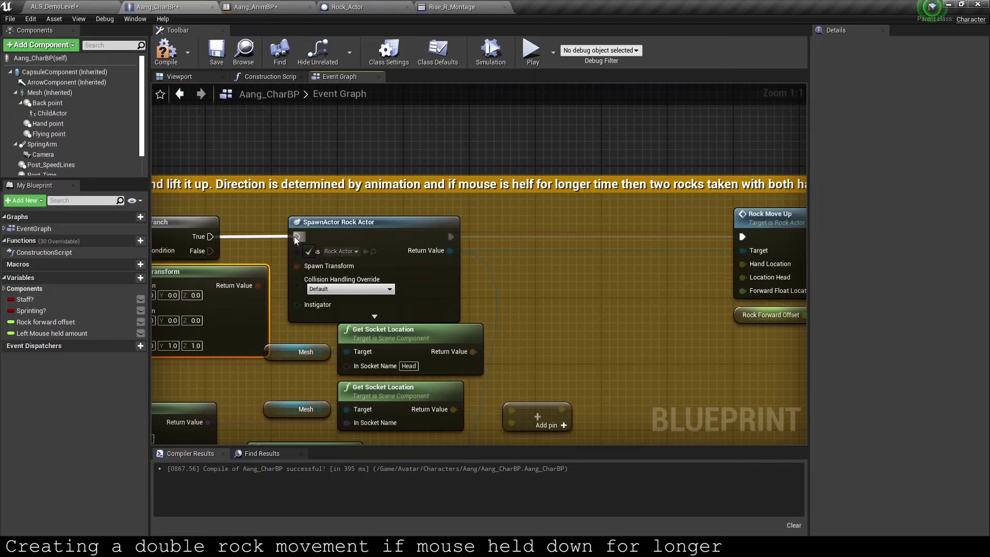
{"action": "left_click_drag", "start_coordinate": [294, 236], "coordinate": [287, 237]}
{"action": "right_click_drag", "start_coordinate": [287, 237], "coordinate": [428, 234]}
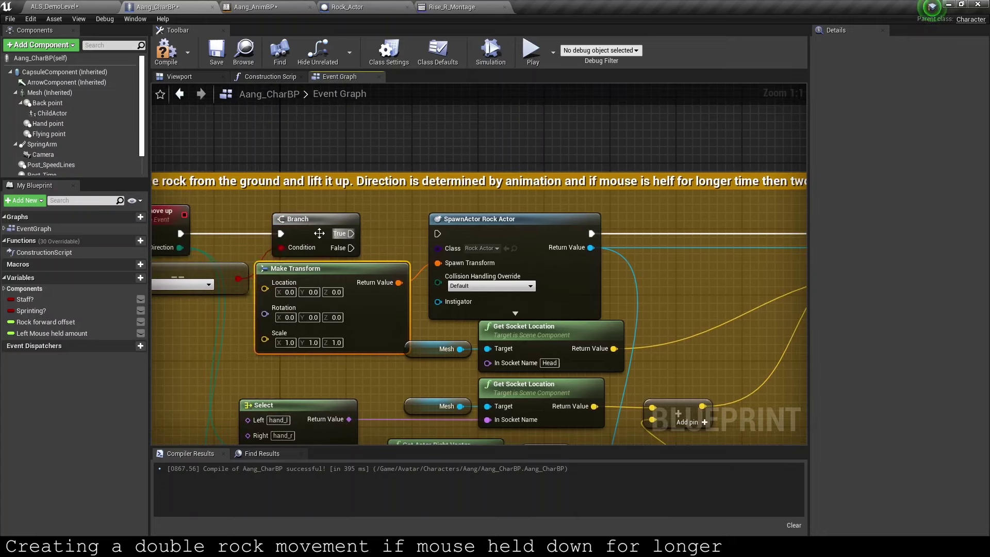
{"action": "key", "text": "Delete"}
{"action": "left_click_drag", "start_coordinate": [181, 233], "coordinate": [437, 233]}
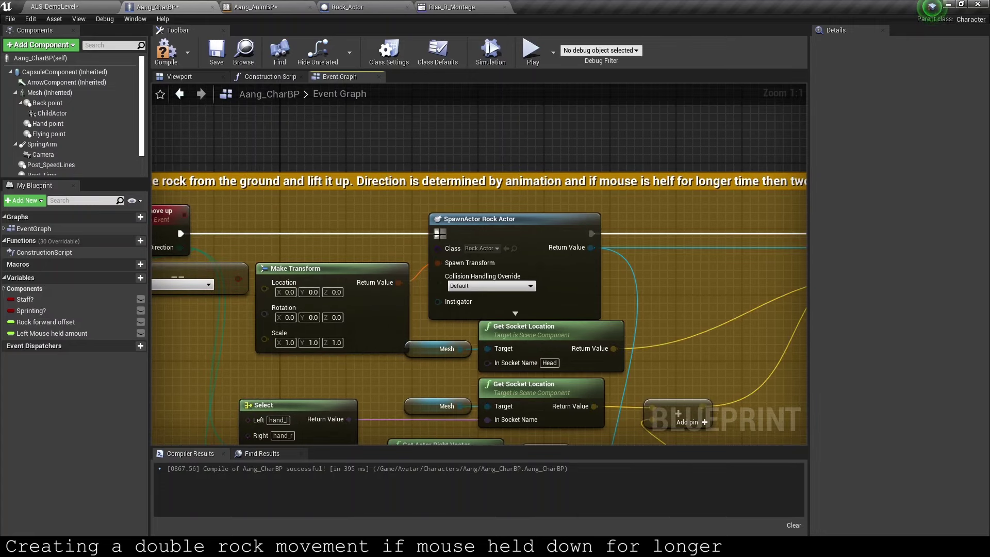
{"action": "right_click_drag", "start_coordinate": [552, 227], "coordinate": [423, 229]}
{"action": "key", "text": "ctrl+z"}
{"action": "key", "text": "ctrl+z"}
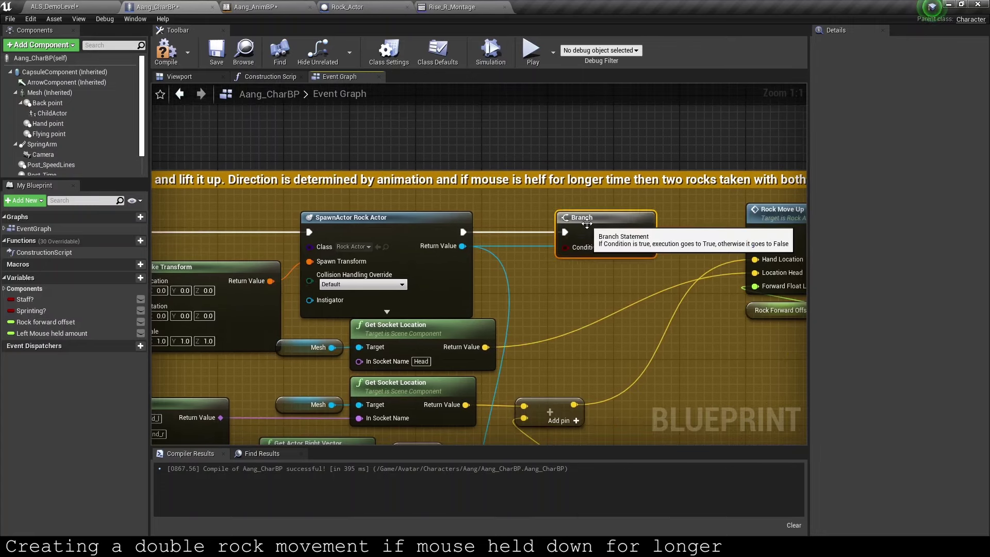
Step: Connect the Direction-equals-Left result to the Branch Condition through a reroute point
{"action": "scroll", "coordinate": [503, 232], "scroll_direction": "down", "scroll_amount": 3}
{"action": "right_click_drag", "start_coordinate": [264, 248], "coordinate": [335, 245]}
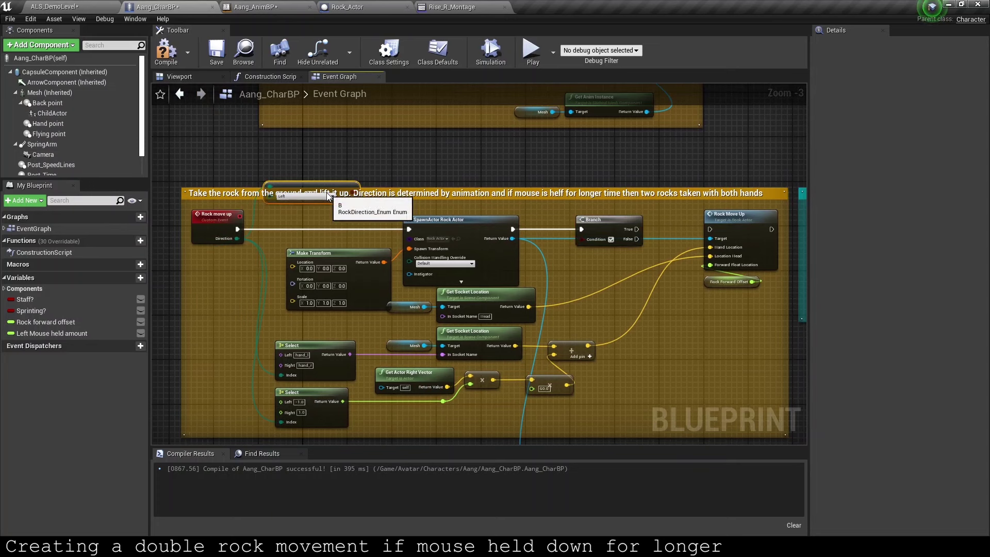
{"action": "mouse_move", "coordinate": [202, 436]}
{"action": "right_mouse_down"}
{"action": "mouse_move", "coordinate": [220, 330]}
{"action": "mouse_move", "coordinate": [164, 442]}
{"action": "right_mouse_up"}
{"action": "mouse_move", "coordinate": [320, 201]}
{"action": "left_mouse_down"}
{"action": "mouse_move", "coordinate": [550, 239]}
{"action": "mouse_move", "coordinate": [547, 249]}
{"action": "left_mouse_up"}
{"action": "left_click_drag", "start_coordinate": [283, 197], "coordinate": [306, 209]}
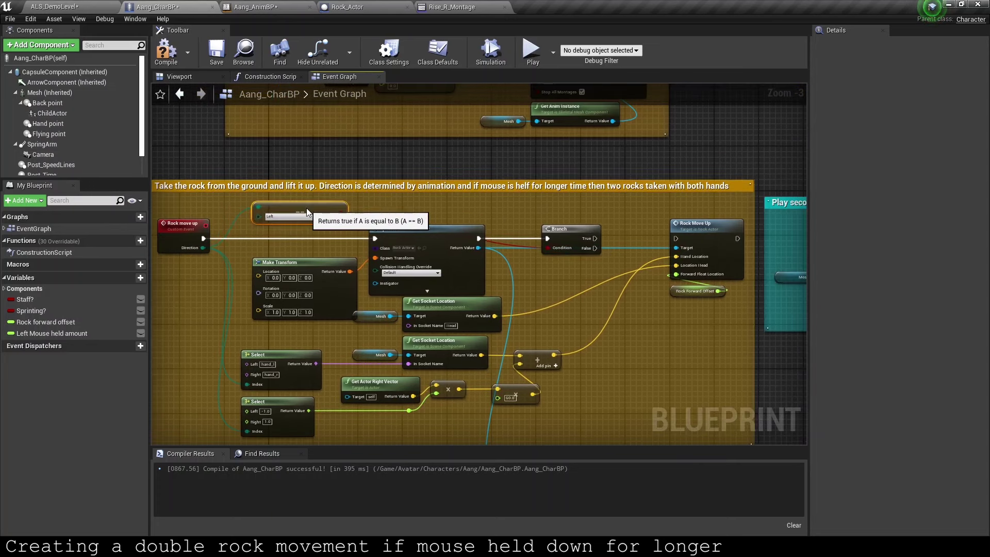
{"action": "right_click", "coordinate": [367, 219]}
{"action": "left_click", "coordinate": [488, 215]}
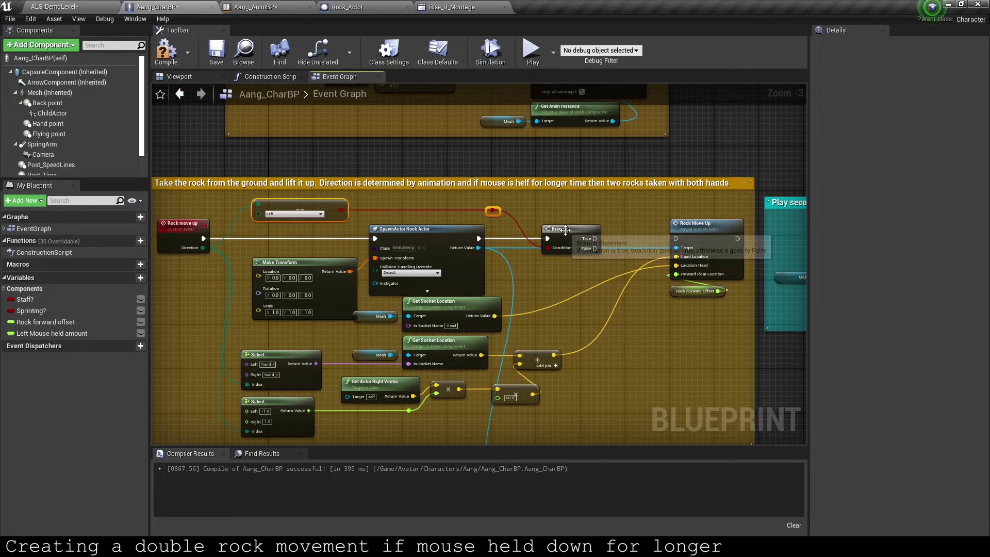
{"action": "left_click_drag", "start_coordinate": [577, 231], "coordinate": [550, 232]}
{"action": "scroll", "coordinate": [447, 240], "scroll_direction": "up", "scroll_amount": 2}
Step: Promote the spawned rock's Return Value to RockRef_R and set it from Branch False
{"action": "left_click_drag", "start_coordinate": [370, 249], "coordinate": [492, 309]}
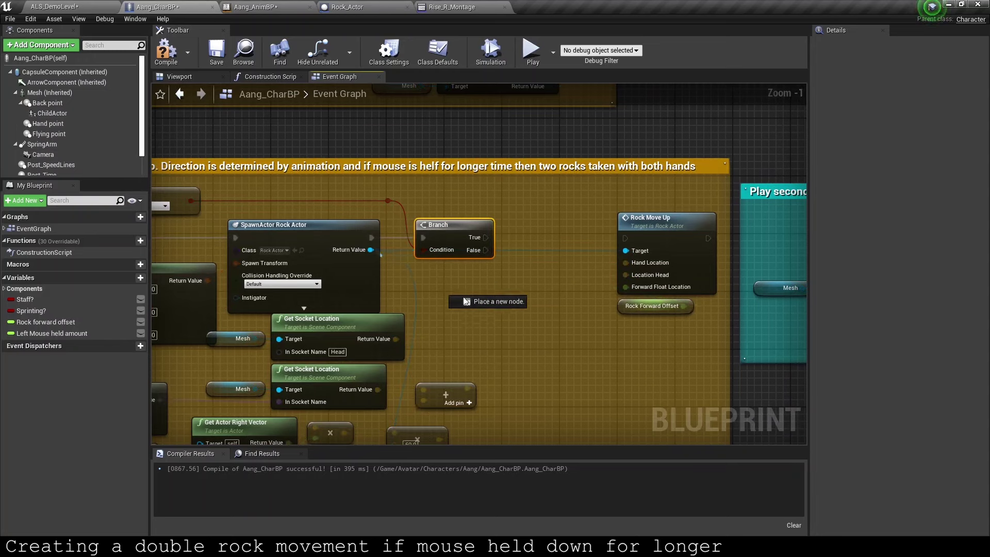
{"action": "left_click", "coordinate": [515, 364]}
{"action": "type", "text": "RockRef_R"}
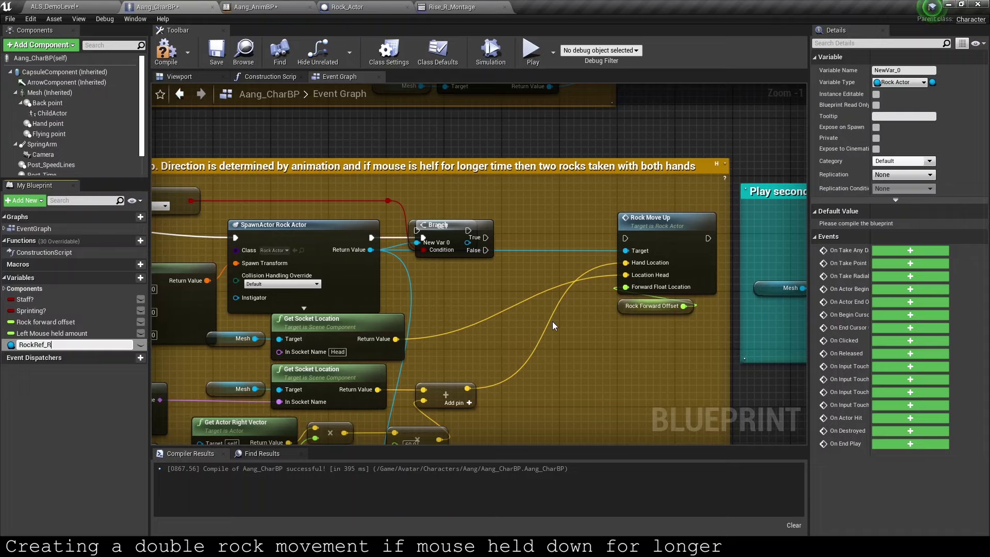
{"action": "key", "text": "Return"}
{"action": "left_click_drag", "start_coordinate": [460, 230], "coordinate": [549, 274]}
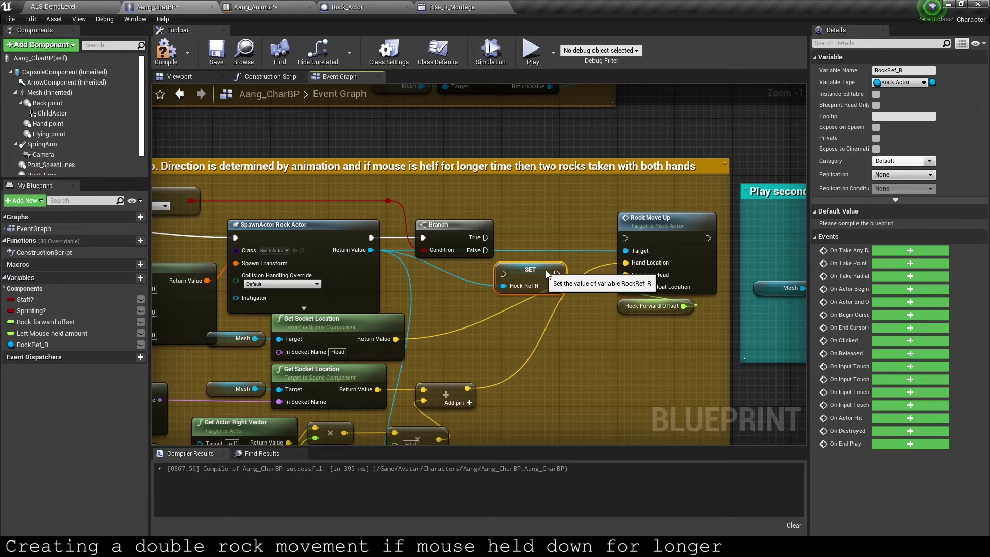
{"action": "mouse_move", "coordinate": [486, 250]}
{"action": "left_mouse_down"}
{"action": "mouse_move", "coordinate": [504, 274]}
{"action": "mouse_move", "coordinate": [546, 270]}
{"action": "left_mouse_up"}
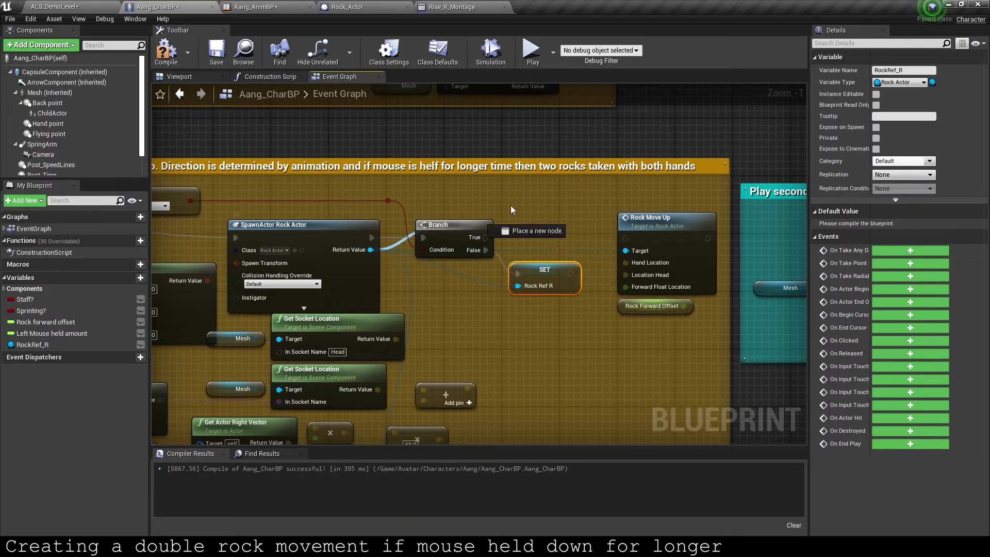
Step: Promote the Return Value again as RockRef_L and set it from Branch True
{"action": "left_click_drag", "start_coordinate": [370, 249], "coordinate": [512, 206]}
{"action": "type", "text": "RockRef_L"}
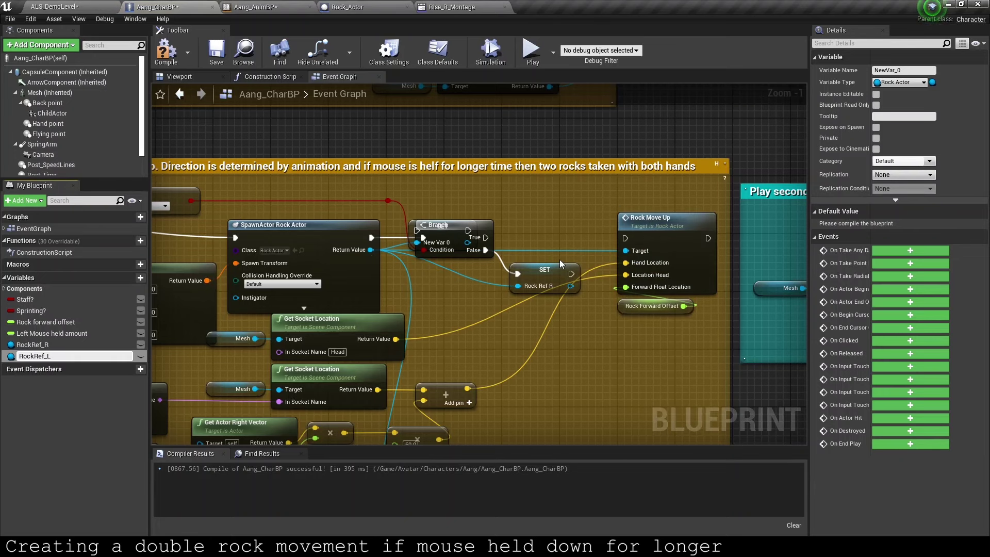
{"action": "key", "text": "Return"}
{"action": "left_click_drag", "start_coordinate": [461, 226], "coordinate": [564, 197]}
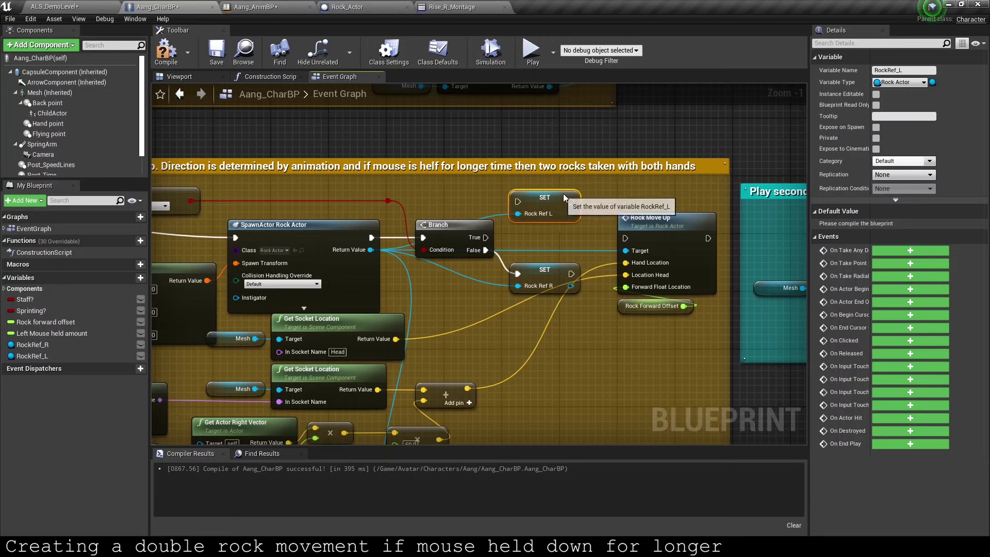
{"action": "mouse_move", "coordinate": [486, 237]}
{"action": "left_mouse_down"}
{"action": "mouse_move", "coordinate": [518, 201]}
{"action": "mouse_move", "coordinate": [626, 238]}
{"action": "mouse_move", "coordinate": [571, 273]}
{"action": "left_mouse_up"}
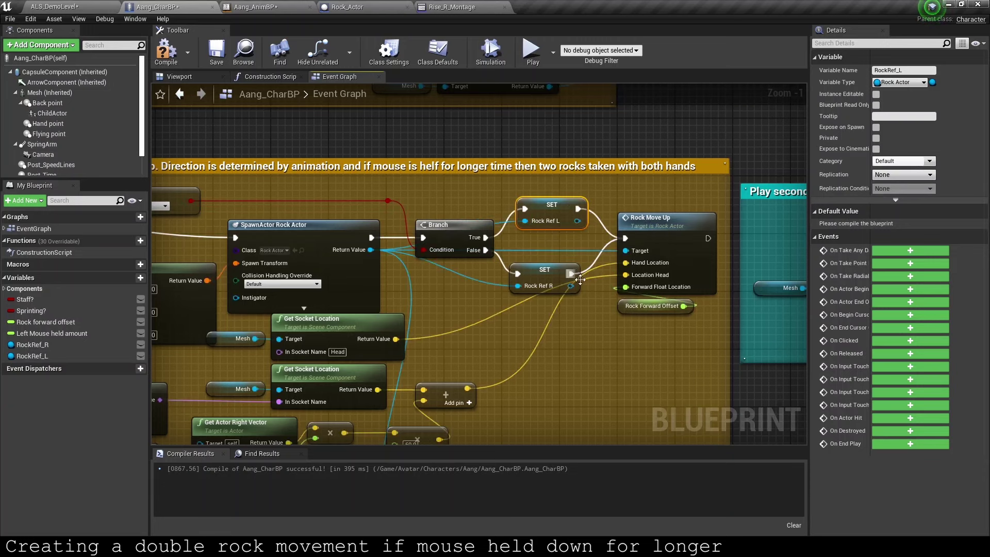
{"action": "scroll", "coordinate": [581, 280], "scroll_direction": "down", "scroll_amount": 3}
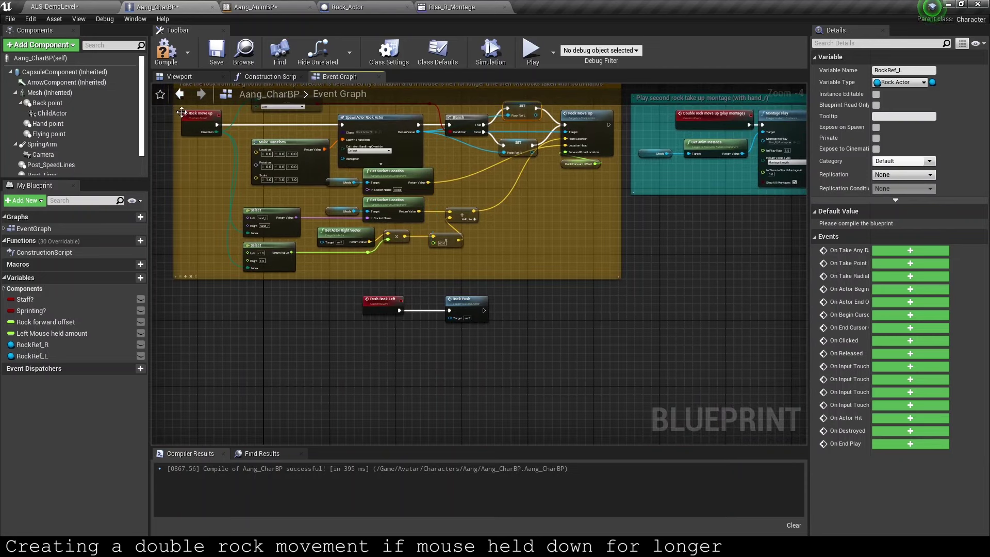
Step: Compile, plug RockRef_L into Rock Push's Target, and rename Push Rock Left to Dash rock
{"action": "left_click", "coordinate": [175, 58]}
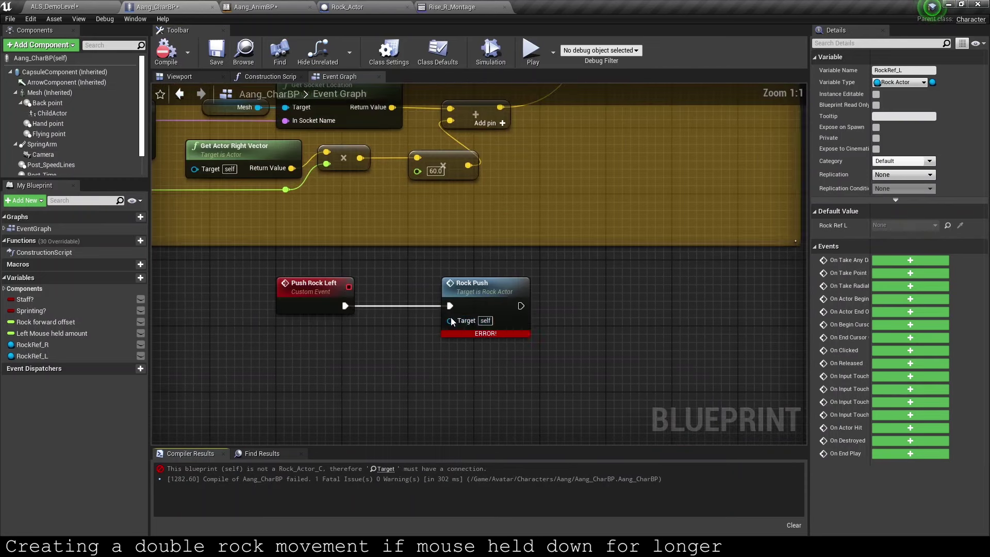
{"action": "scroll", "coordinate": [449, 314], "scroll_direction": "up", "scroll_amount": 4}
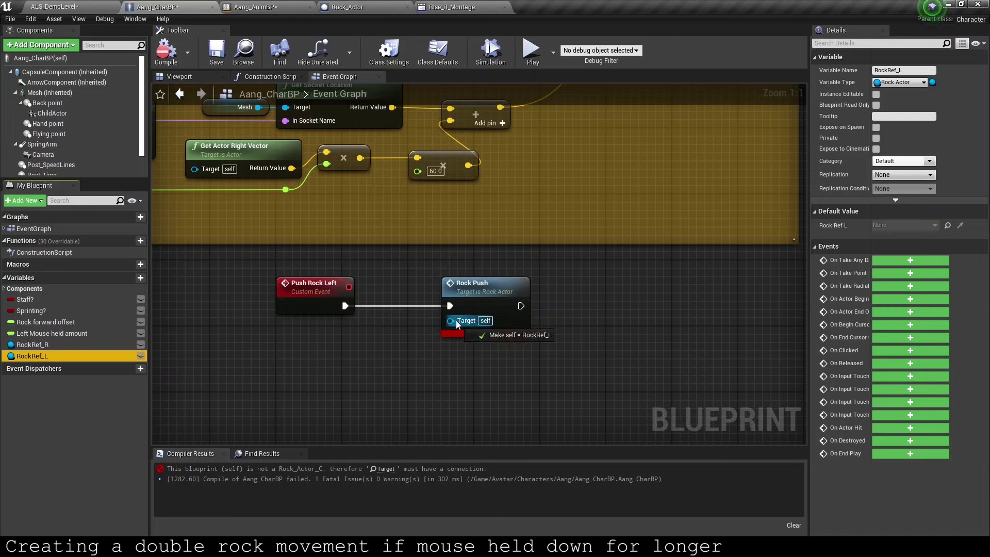
{"action": "left_click_drag", "start_coordinate": [32, 356], "coordinate": [456, 320]}
{"action": "left_click_drag", "start_coordinate": [358, 340], "coordinate": [326, 339]}
{"action": "left_click_drag", "start_coordinate": [480, 300], "coordinate": [447, 300]}
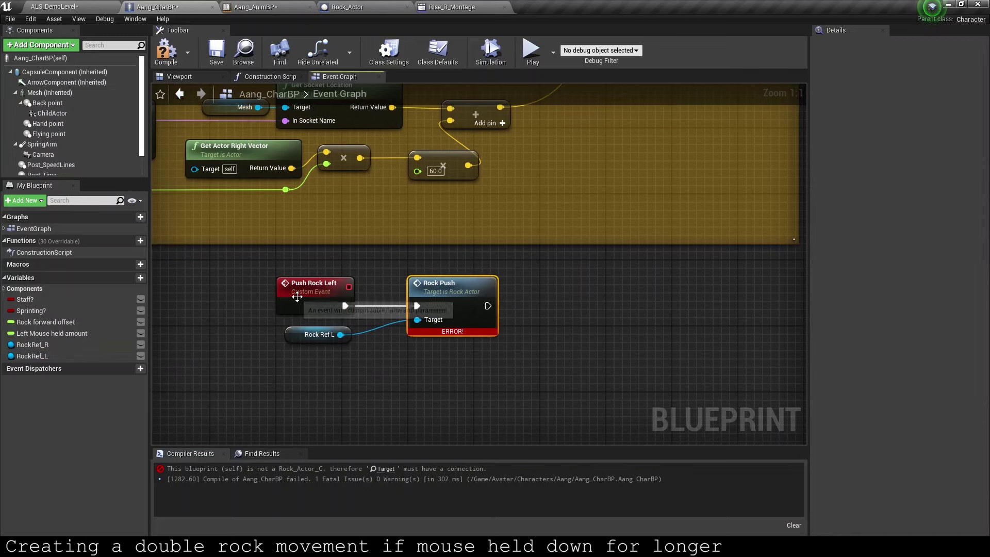
{"action": "left_click", "coordinate": [315, 297]}
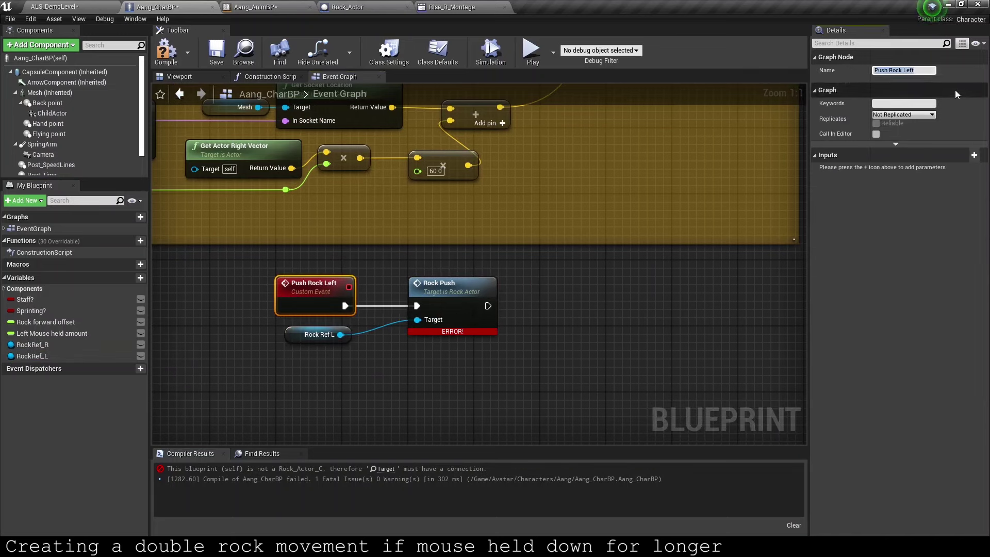
{"action": "type", "text": "Dash rock"}
{"action": "key", "text": "Return"}
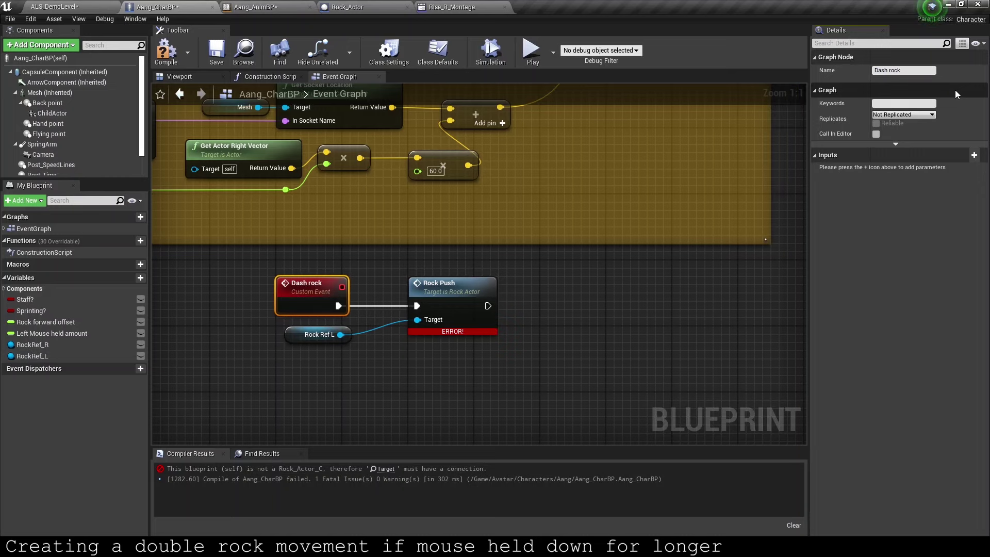
Step: Add a Direction input to Dash rock and drive a Select node's Index with it
{"action": "left_click_drag", "start_coordinate": [457, 284], "coordinate": [605, 284]}
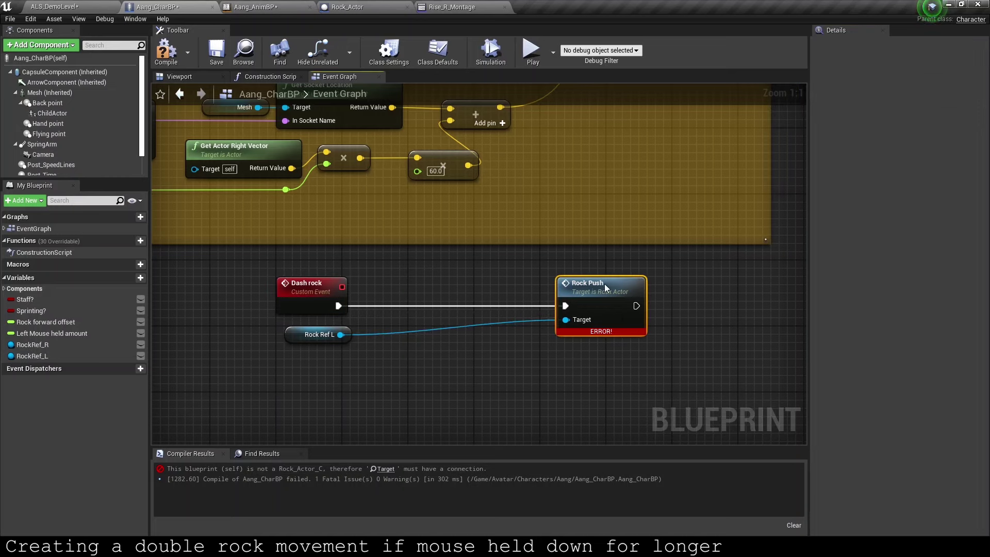
{"action": "left_click_drag", "start_coordinate": [298, 333], "coordinate": [463, 341]}
{"action": "left_click", "coordinate": [330, 302]}
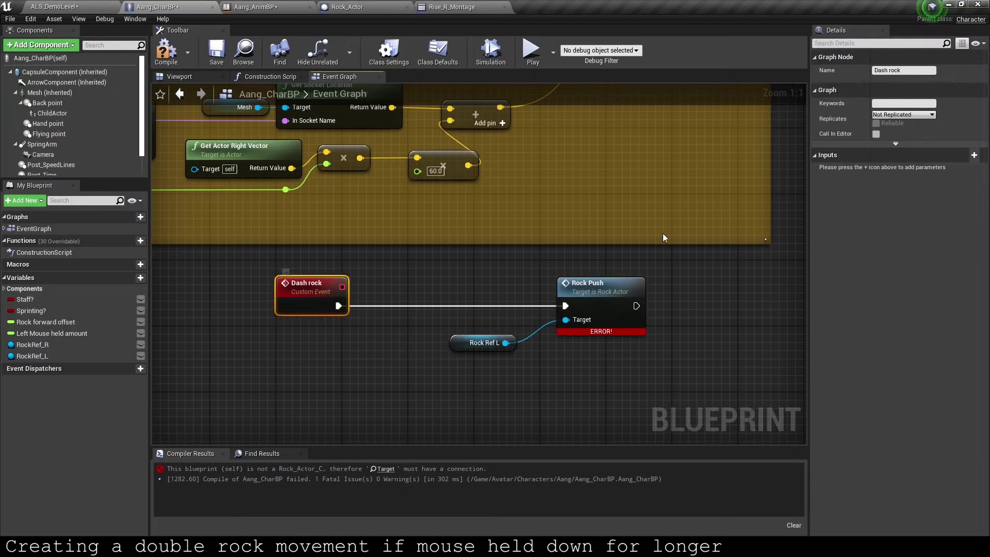
{"action": "left_click", "coordinate": [974, 155]}
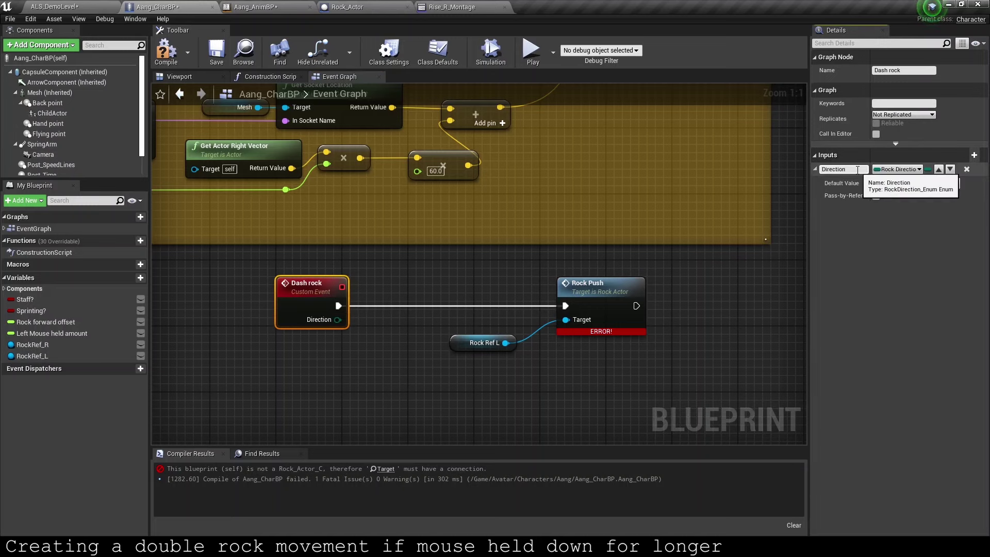
{"action": "left_click_drag", "start_coordinate": [566, 320], "coordinate": [534, 380]}
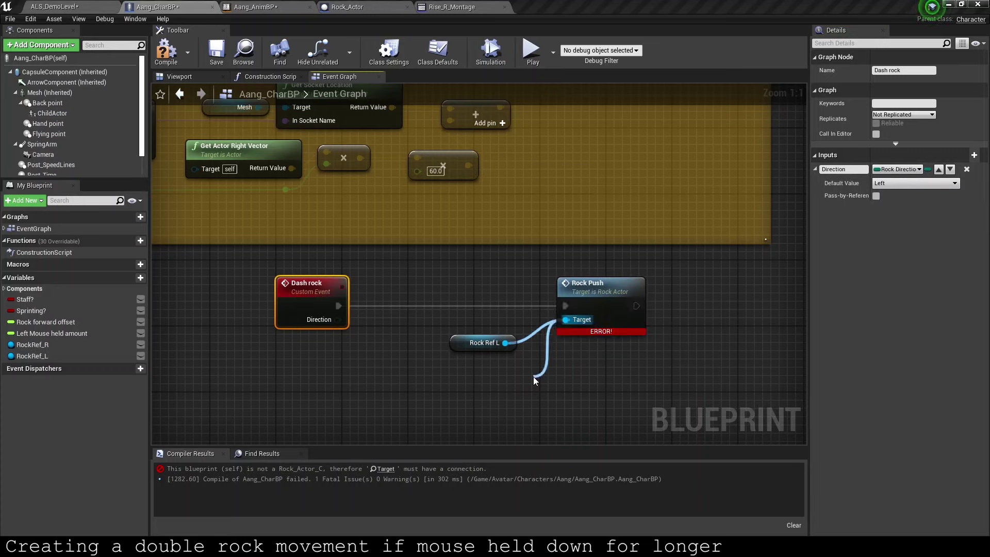
{"action": "left_click", "coordinate": [533, 376]}
{"action": "left_click_drag", "start_coordinate": [532, 425], "coordinate": [337, 320]}
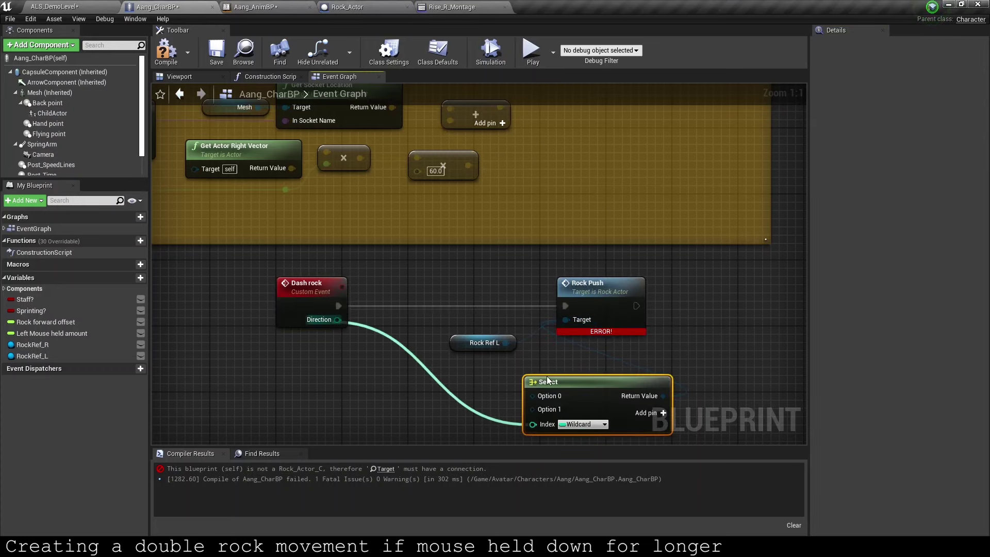
{"action": "mouse_move", "coordinate": [555, 386]}
{"action": "left_mouse_down"}
{"action": "mouse_move", "coordinate": [377, 357]}
{"action": "mouse_move", "coordinate": [566, 320]}
{"action": "left_mouse_up"}
Step: Feed the Select output into Rock Push's Target, with RockRef_L and RockRef_R as options
{"action": "double_click", "coordinate": [568, 320]}
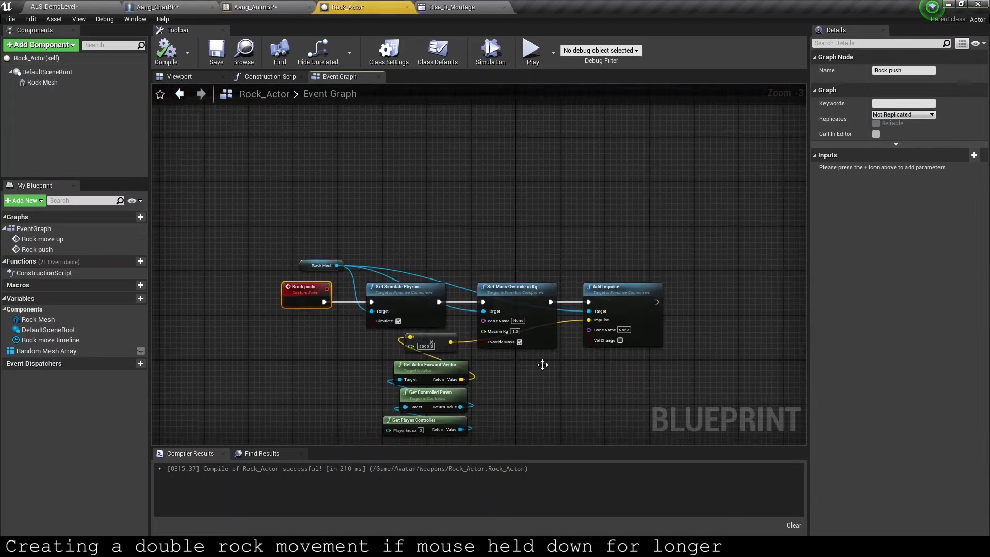
{"action": "scroll", "coordinate": [421, 191], "scroll_direction": "down", "scroll_amount": 4}
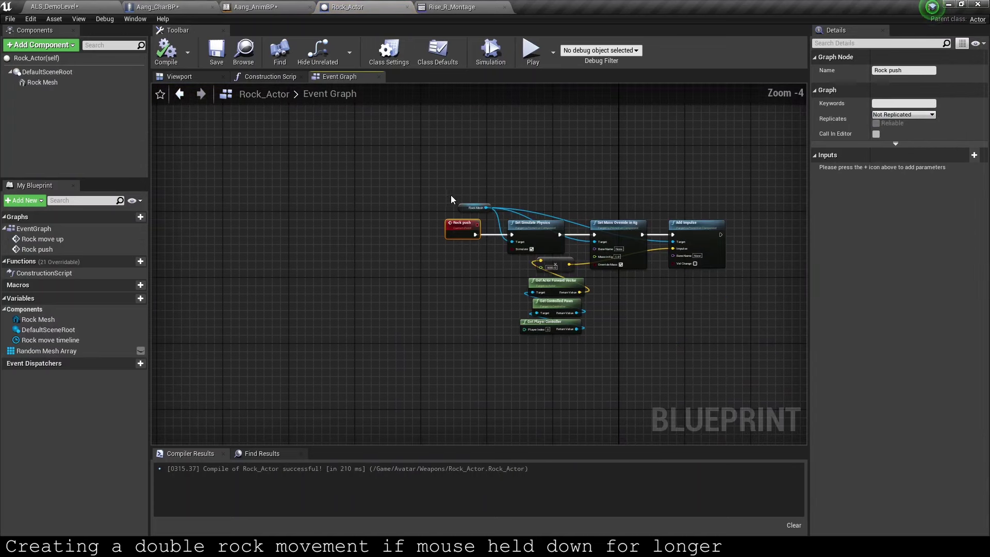
{"action": "left_click", "coordinate": [199, 7]}
{"action": "left_click_drag", "start_coordinate": [574, 322], "coordinate": [537, 379]}
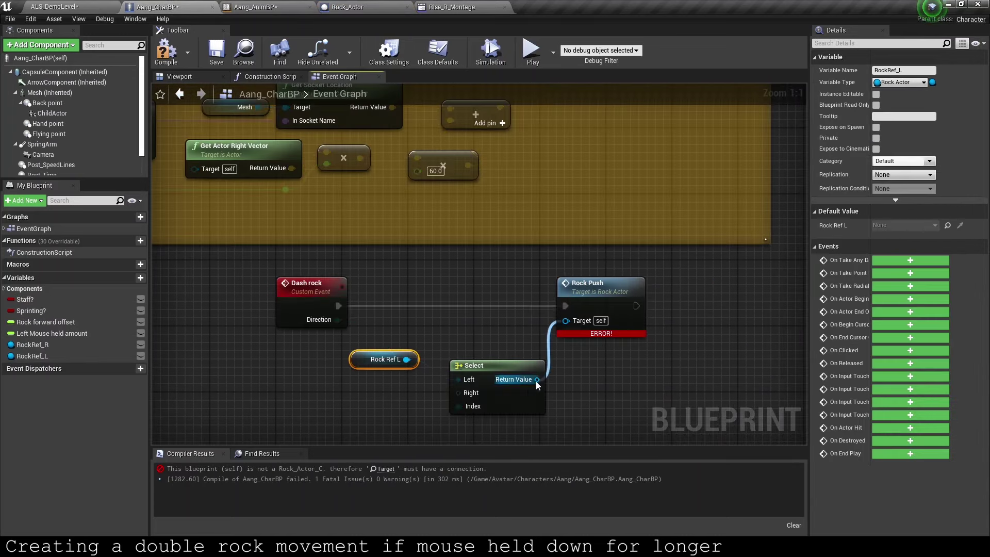
{"action": "left_click_drag", "start_coordinate": [588, 283], "coordinate": [629, 284]}
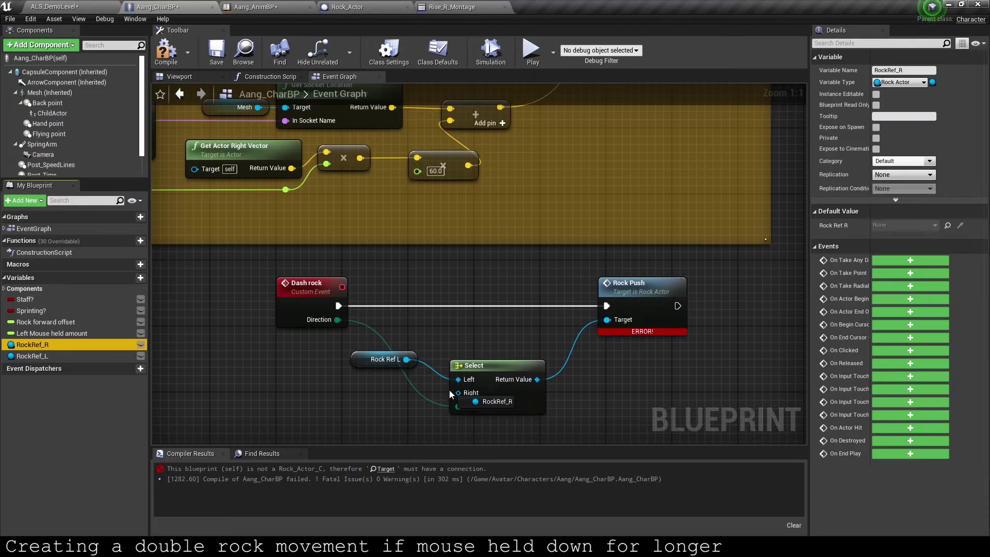
{"action": "left_click_drag", "start_coordinate": [60, 344], "coordinate": [458, 393]}
{"action": "left_click_drag", "start_coordinate": [384, 359], "coordinate": [384, 367]}
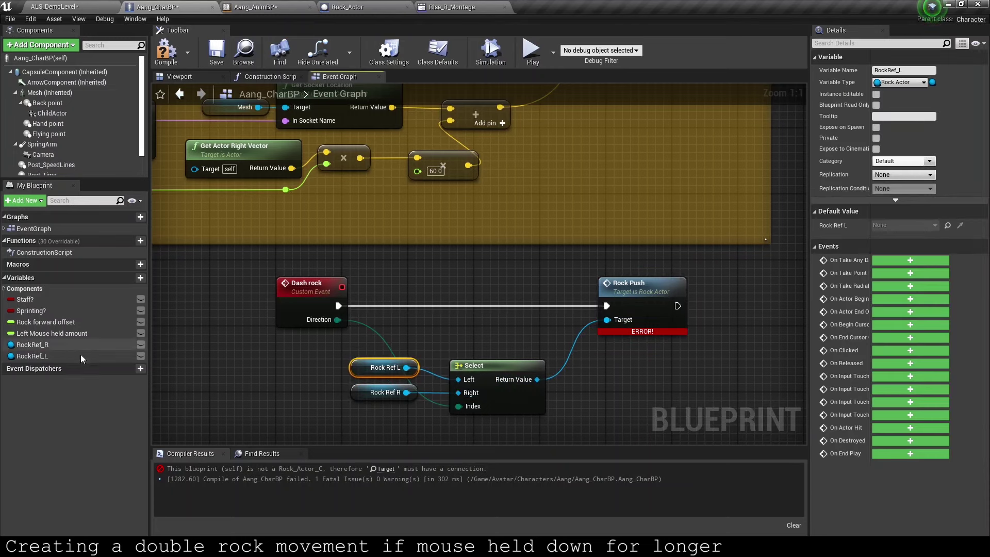
{"action": "left_click_drag", "start_coordinate": [81, 357], "coordinate": [79, 343]}
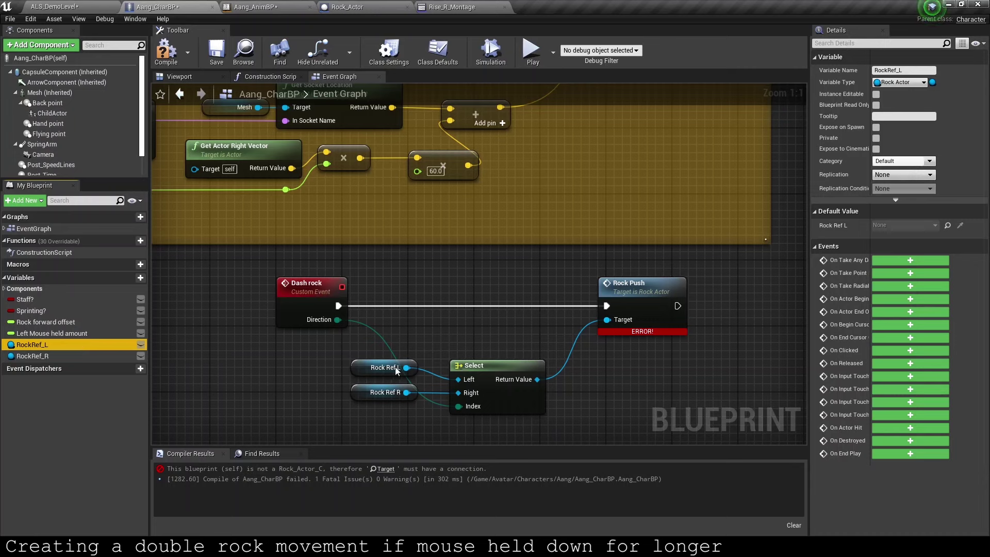
Step: Wrap the Dash rock nodes in a comment titled 'Push the rock forward'
{"action": "scroll", "coordinate": [549, 366], "scroll_direction": "down", "scroll_amount": 3}
{"action": "left_click_drag", "start_coordinate": [315, 274], "coordinate": [617, 367]}
{"action": "scroll", "coordinate": [588, 317], "scroll_direction": "down", "scroll_amount": 3}
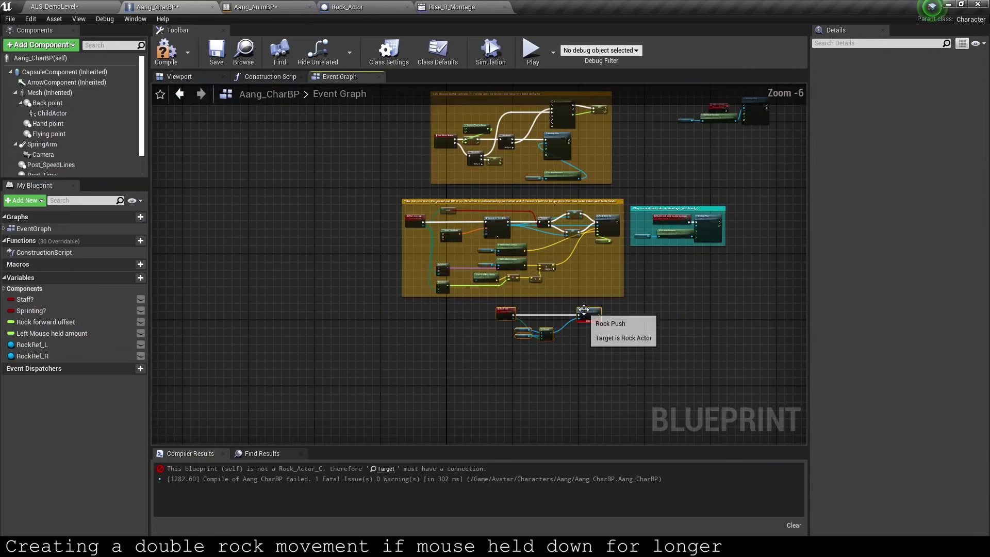
{"action": "left_click_drag", "start_coordinate": [525, 323], "coordinate": [490, 323]}
{"action": "type", "text": "c"}
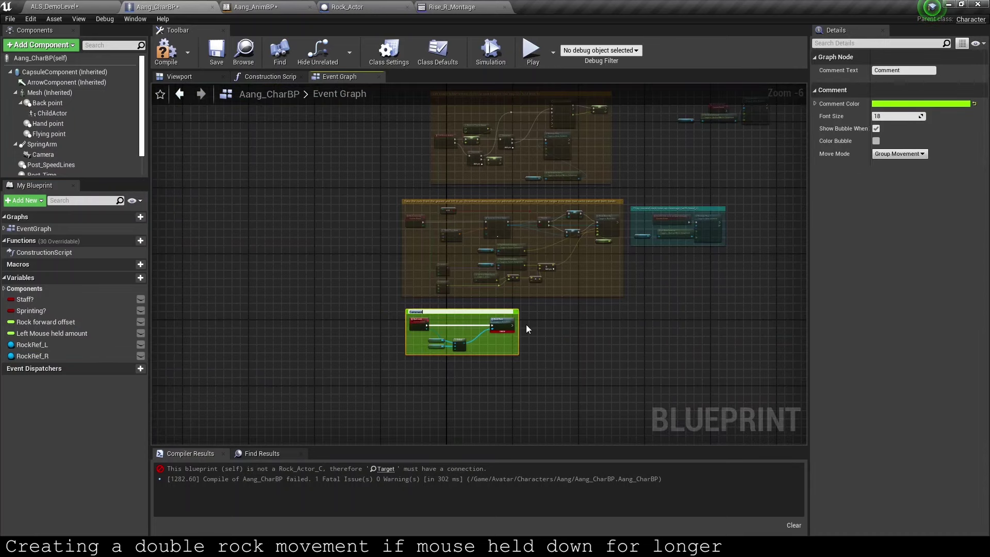
{"action": "type", "text": "Push r"}
{"action": "type", "text": "the rock forward"}
{"action": "key", "text": "Return"}
Step: Copy the orange colour from the comment above onto the new comment, then compile
{"action": "scroll", "coordinate": [526, 324], "scroll_direction": "up", "scroll_amount": 3}
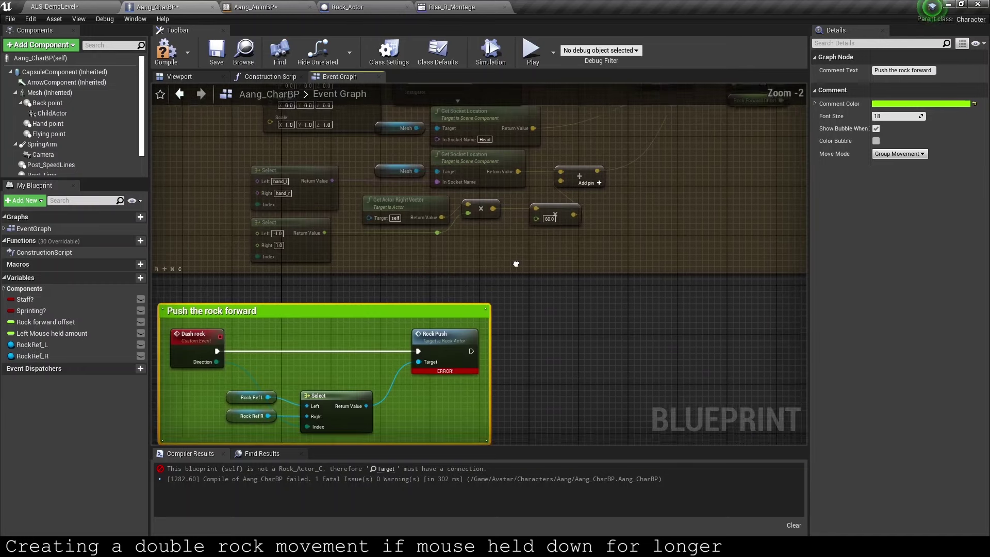
{"action": "scroll", "coordinate": [471, 165], "scroll_direction": "down", "scroll_amount": 2}
{"action": "left_click", "coordinate": [471, 125]}
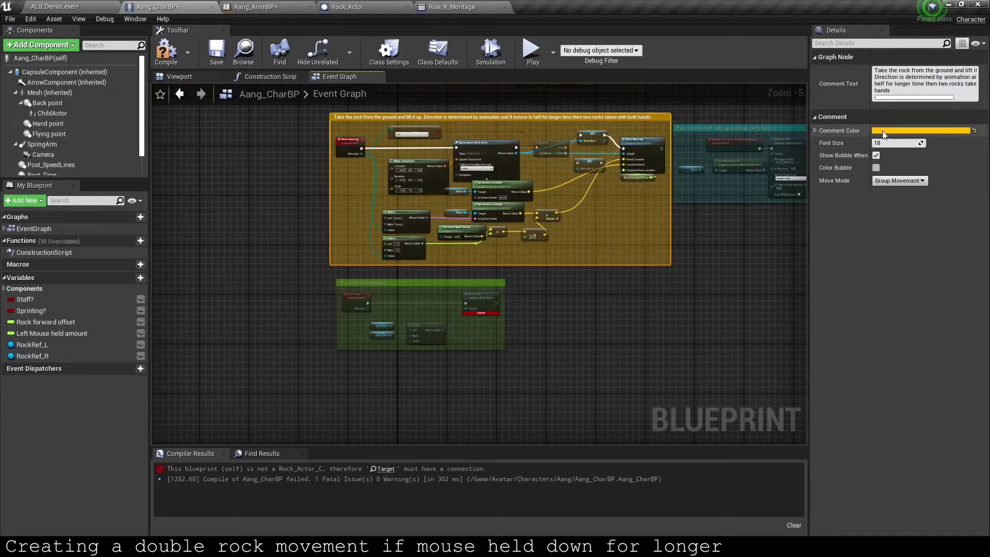
{"action": "right_click", "coordinate": [883, 131]}
{"action": "left_click", "coordinate": [910, 171]}
{"action": "left_click", "coordinate": [392, 283]}
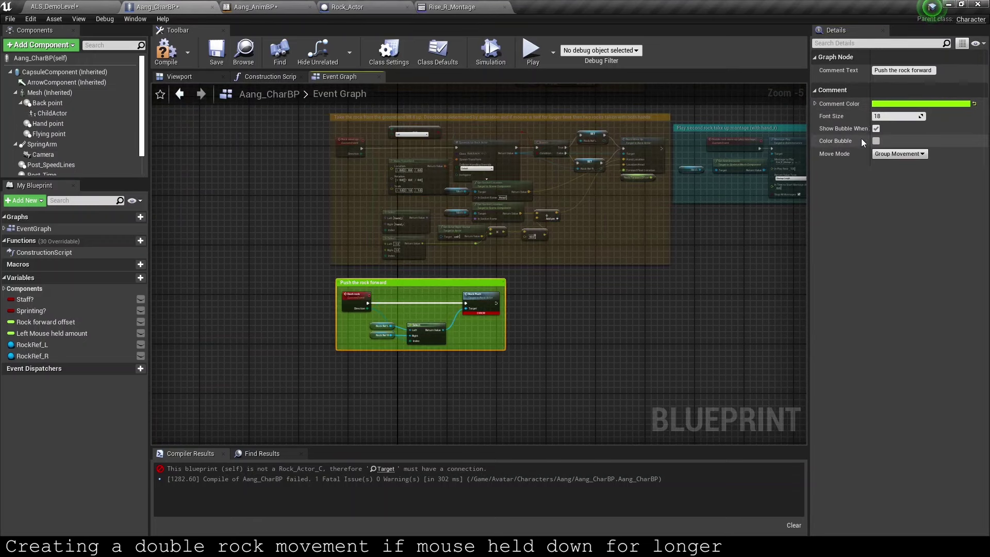
{"action": "right_click", "coordinate": [866, 104]}
{"action": "left_click", "coordinate": [883, 156]}
{"action": "left_click", "coordinate": [611, 314]}
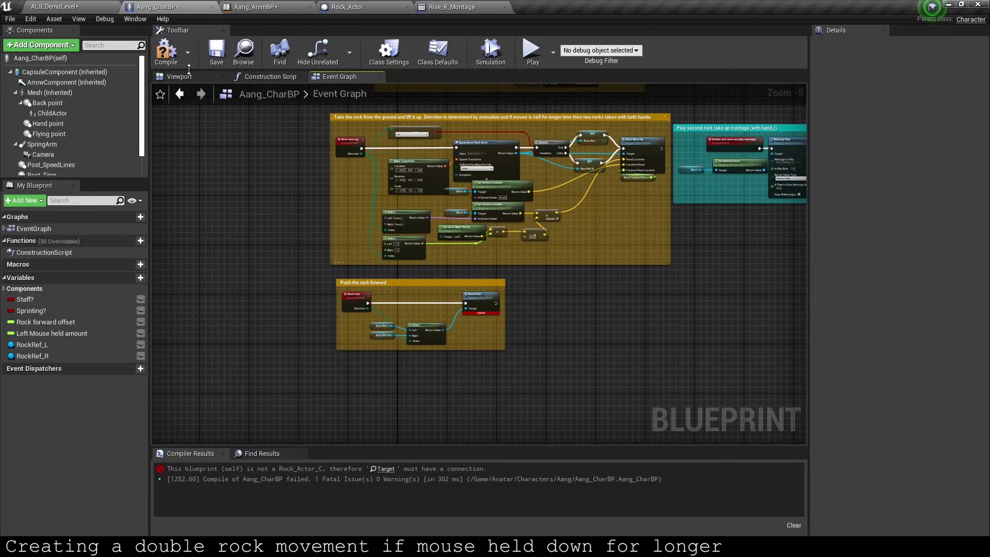
{"action": "left_click_drag", "start_coordinate": [495, 283], "coordinate": [492, 283]}
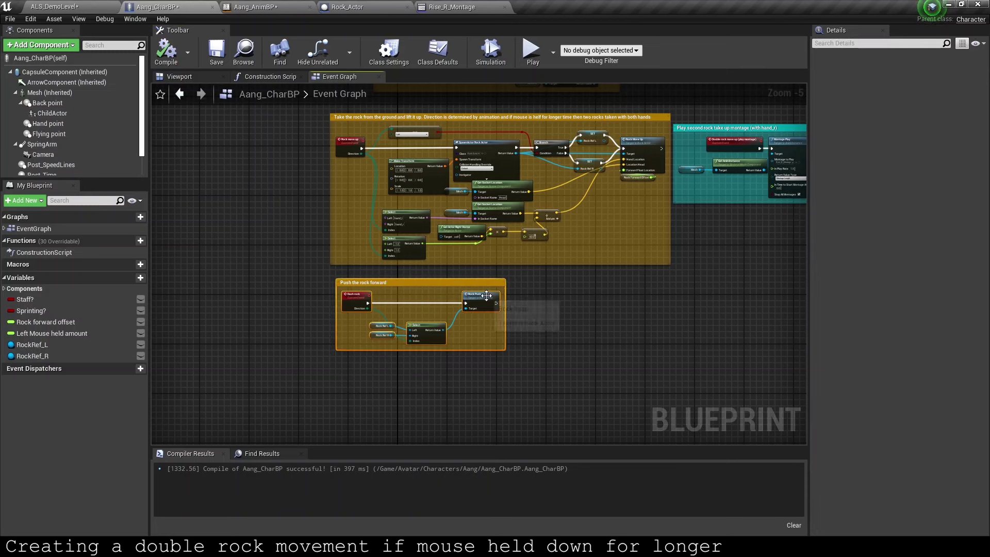
{"action": "left_click", "coordinate": [166, 52]}
{"action": "left_click", "coordinate": [266, 5]}
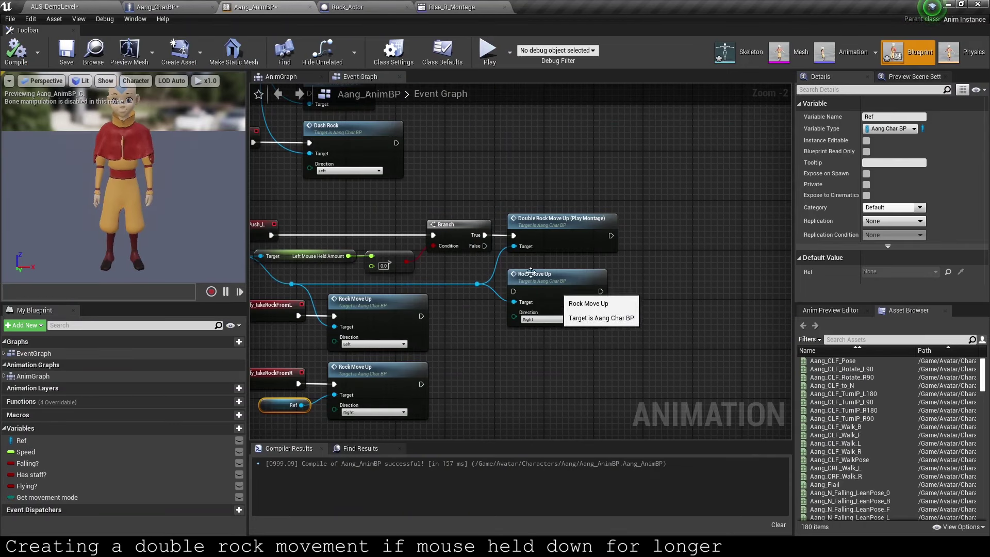
Step: Replace the False-path Rock Move Up with a Dash Rock call on Ref, then compile
{"action": "mouse_move", "coordinate": [485, 246]}
{"action": "left_mouse_down"}
{"action": "mouse_move", "coordinate": [525, 179]}
{"action": "mouse_move", "coordinate": [490, 243]}
{"action": "mouse_move", "coordinate": [560, 320]}
{"action": "left_mouse_up"}
{"action": "key", "text": "Delete"}
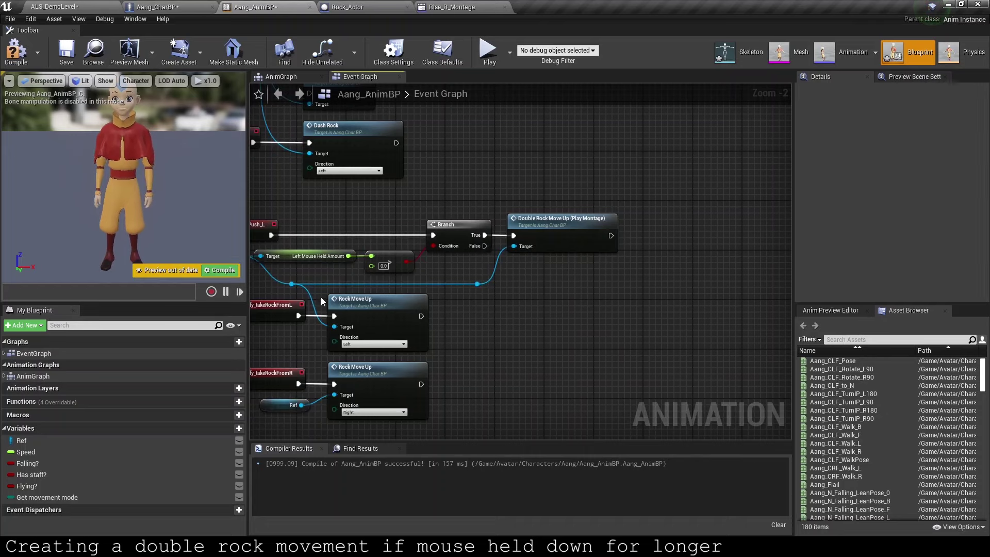
{"action": "left_click_drag", "start_coordinate": [16, 440], "coordinate": [408, 241]}
{"action": "left_click_drag", "start_coordinate": [456, 203], "coordinate": [541, 284], "text": "ctrl"}
{"action": "key", "text": "Escape"}
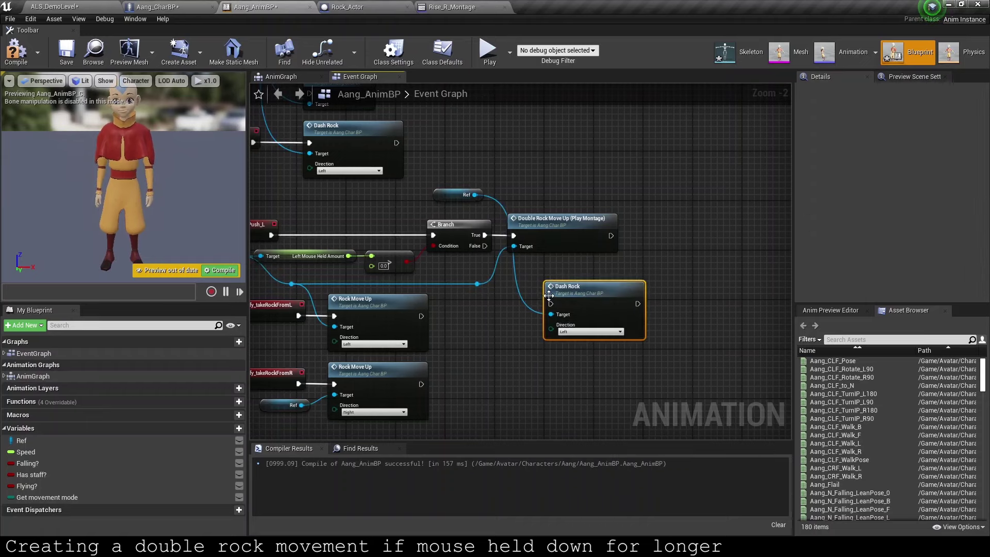
{"action": "mouse_move", "coordinate": [485, 246]}
{"action": "left_mouse_down"}
{"action": "mouse_move", "coordinate": [550, 303]}
{"action": "mouse_move", "coordinate": [532, 266]}
{"action": "left_mouse_up"}
{"action": "left_click_drag", "start_coordinate": [469, 199], "coordinate": [504, 317]}
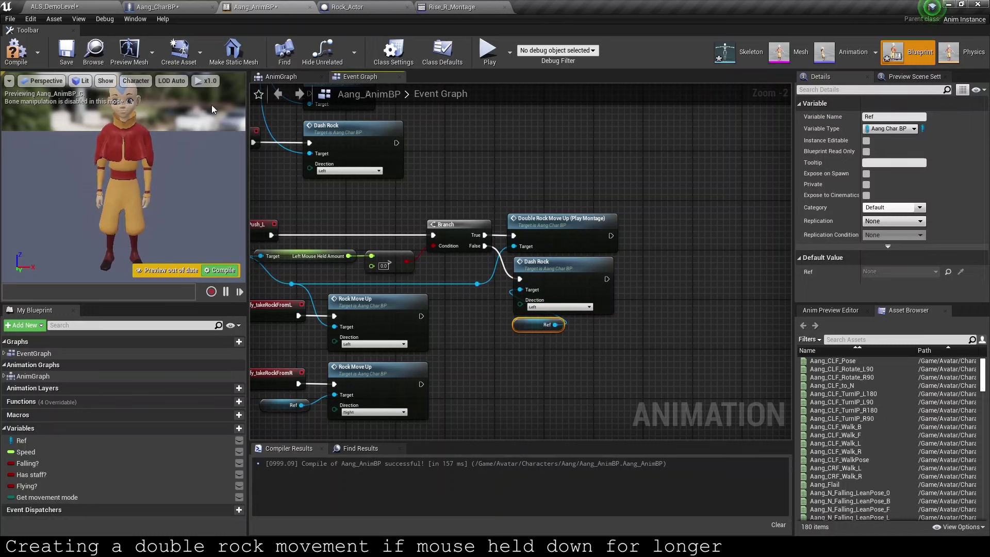
{"action": "left_click", "coordinate": [30, 56]}
Step: Chain Set Left Mouse Held Amount 0 after Rock Move Up, tidying wires with reroutes
{"action": "right_click_drag", "start_coordinate": [464, 361], "coordinate": [529, 287]}
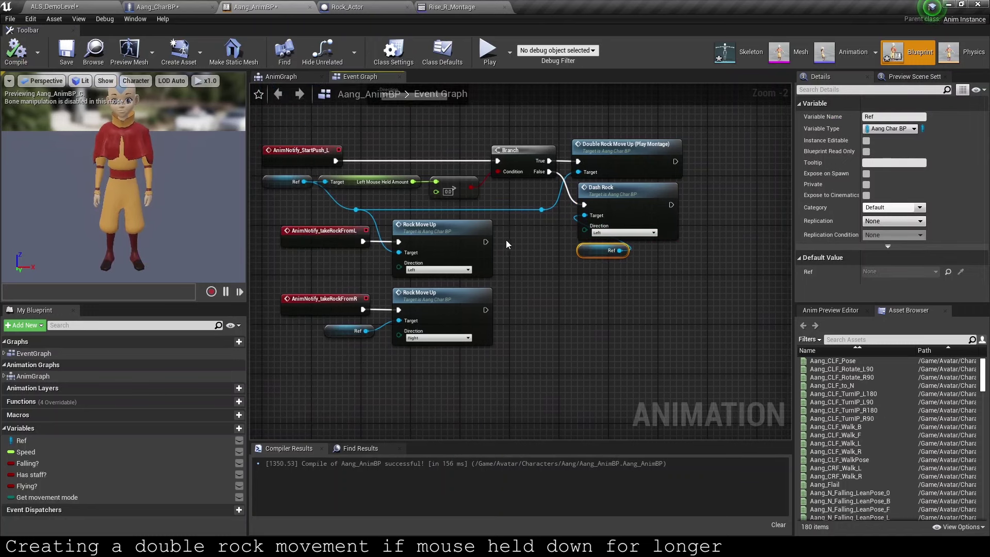
{"action": "left_click_drag", "start_coordinate": [365, 330], "coordinate": [537, 327]}
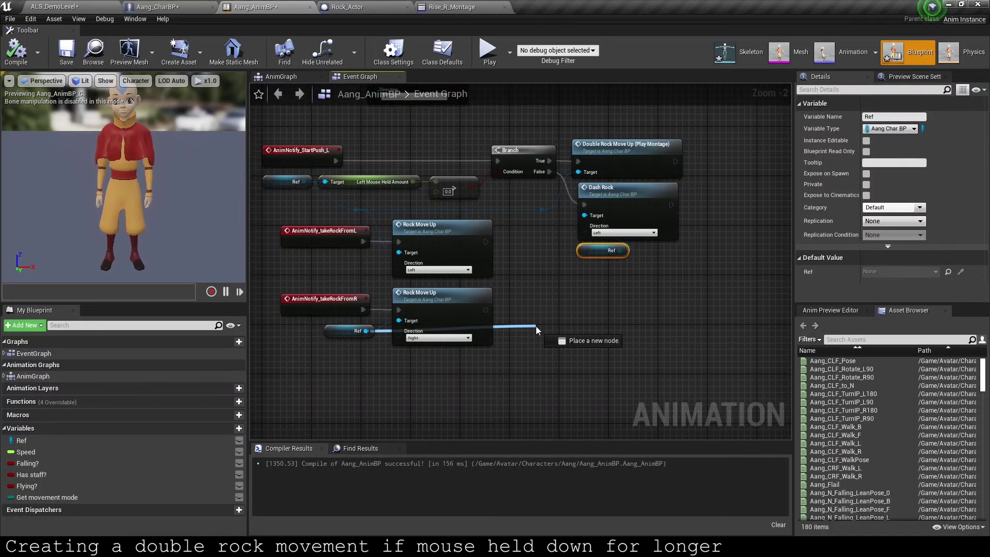
{"action": "type", "text": "set hel"}
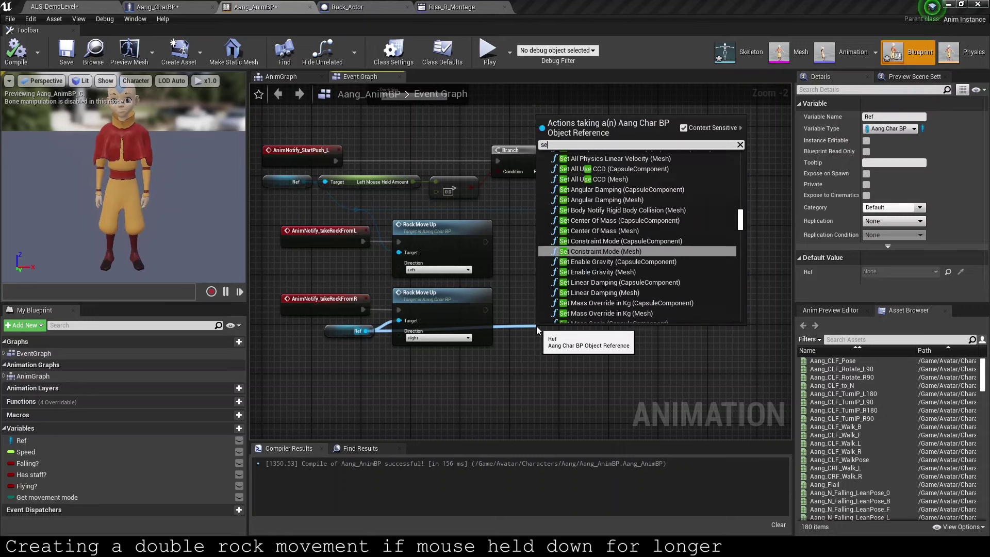
{"action": "key", "text": "Down"}
{"action": "key", "text": "Return"}
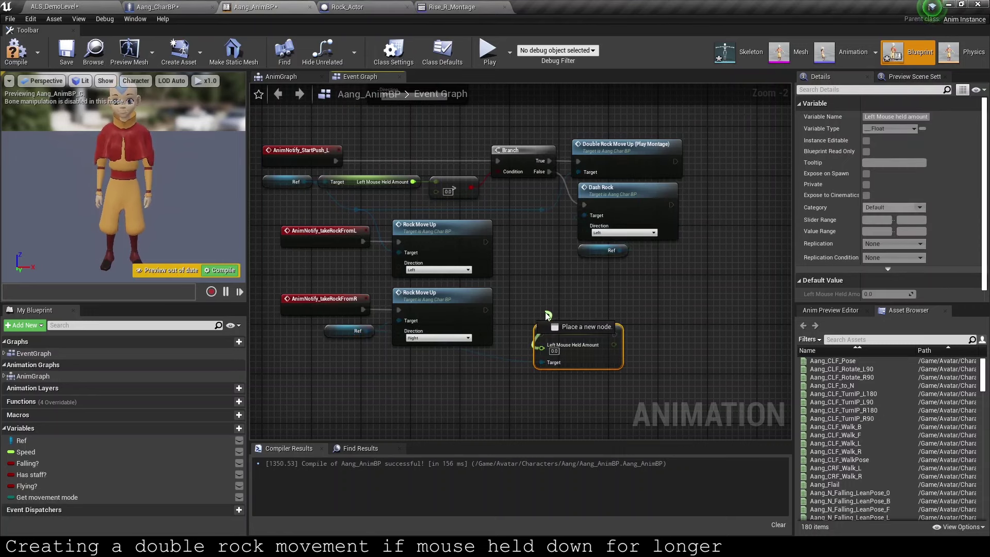
{"action": "left_click_drag", "start_coordinate": [541, 348], "coordinate": [547, 314]}
{"action": "left_click", "coordinate": [495, 319]}
{"action": "mouse_move", "coordinate": [486, 309]}
{"action": "left_mouse_down"}
{"action": "mouse_move", "coordinate": [540, 332]}
{"action": "mouse_move", "coordinate": [520, 311]}
{"action": "mouse_move", "coordinate": [493, 347]}
{"action": "left_mouse_up"}
{"action": "double_click", "coordinate": [498, 336]}
{"action": "double_click", "coordinate": [418, 358]}
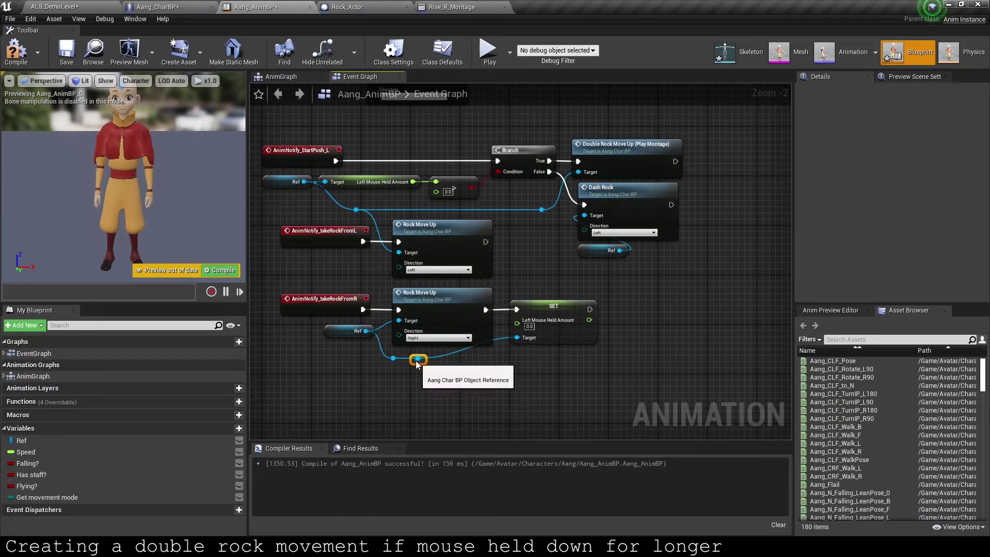
{"action": "left_click_drag", "start_coordinate": [418, 356], "coordinate": [455, 359]}
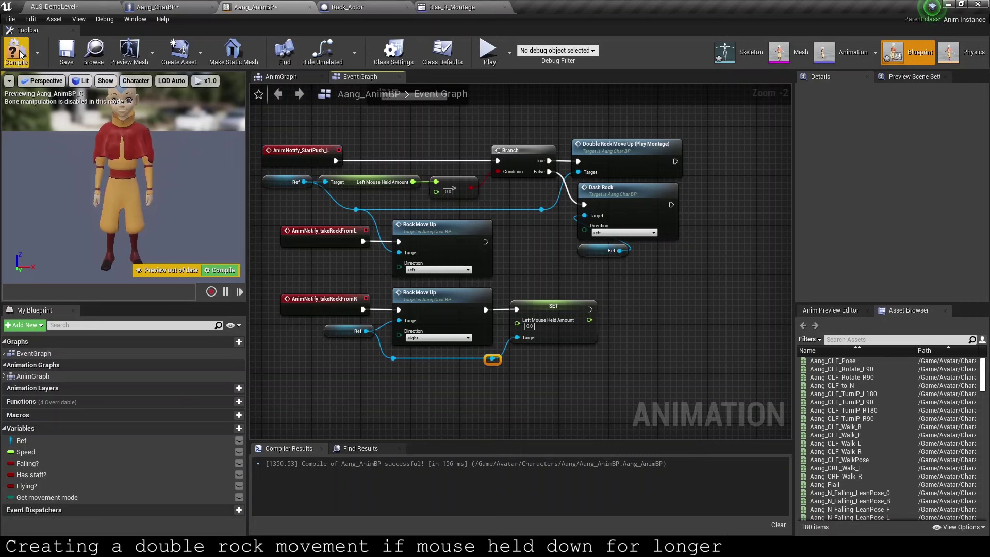
{"action": "left_click", "coordinate": [440, 12]}
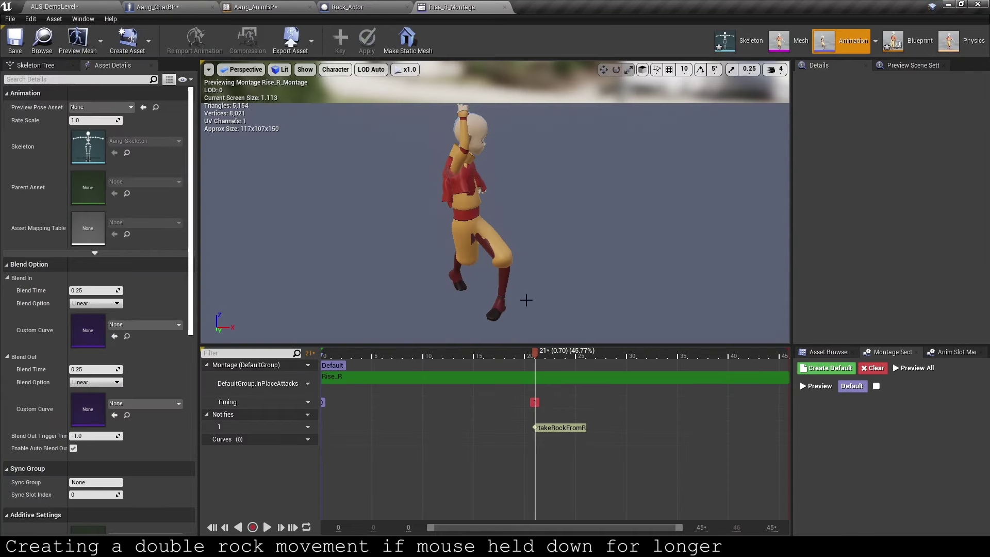
Step: Add a PushRock_L skeleton notify at frame 37 (1.24) on Rise_R_Montage's notify track
{"action": "left_click_drag", "start_coordinate": [537, 353], "coordinate": [699, 363]}
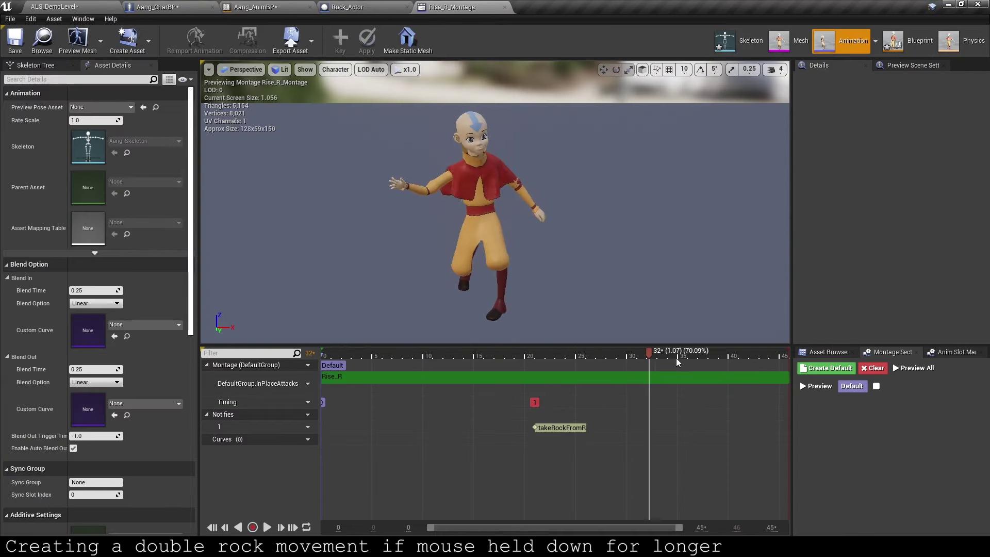
{"action": "left_click_drag", "start_coordinate": [480, 258], "coordinate": [567, 248]}
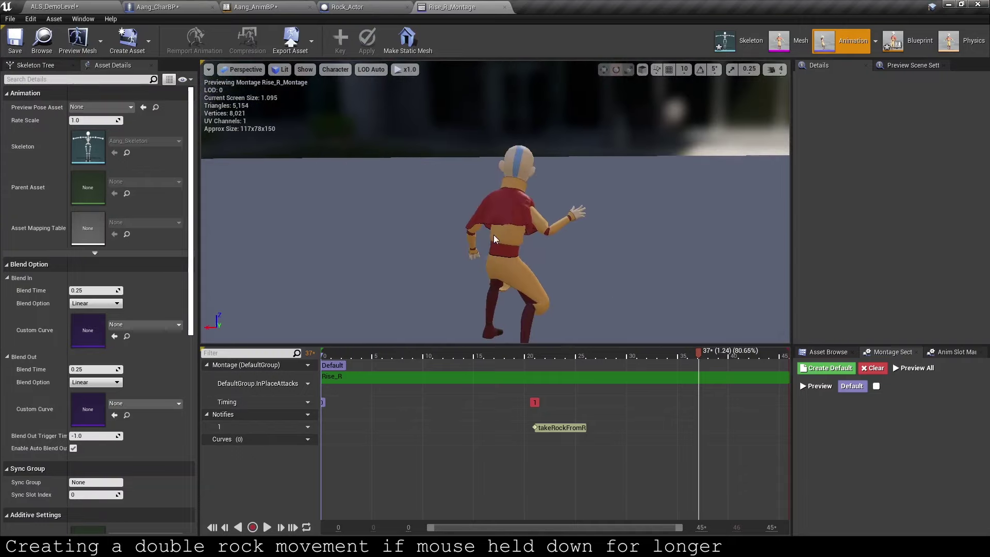
{"action": "left_click_drag", "start_coordinate": [494, 239], "coordinate": [495, 252]}
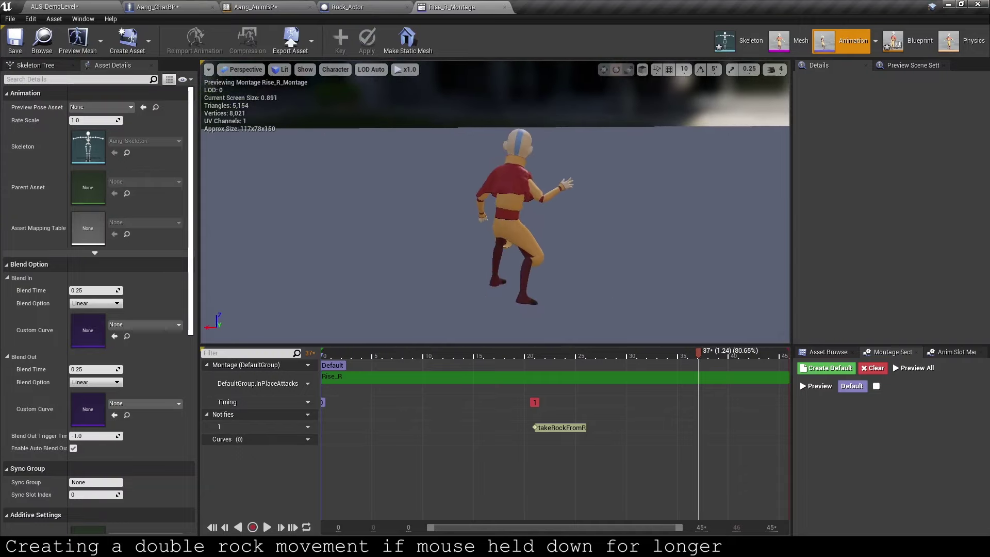
{"action": "right_click", "coordinate": [700, 432]}
{"action": "mouse_move", "coordinate": [709, 442]}
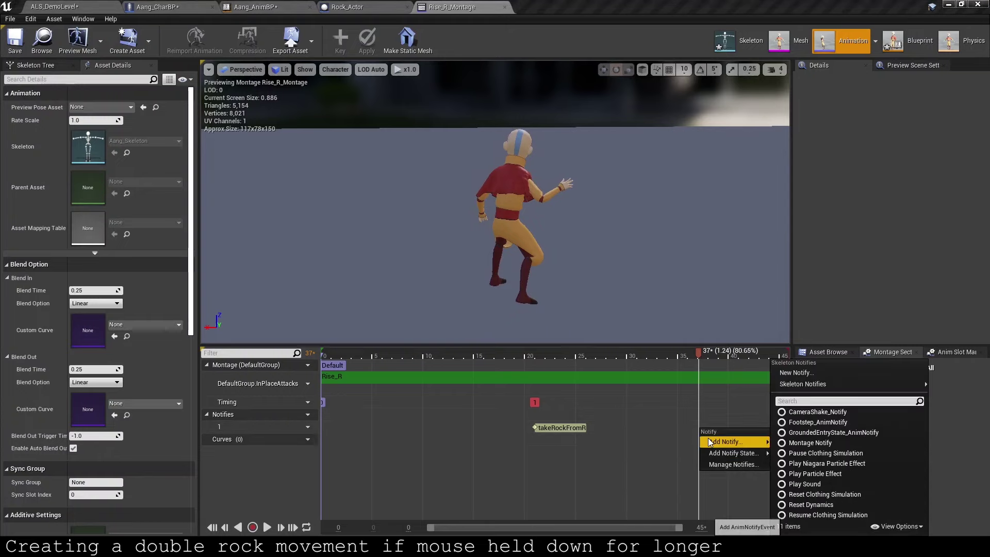
{"action": "mouse_move", "coordinate": [794, 385]}
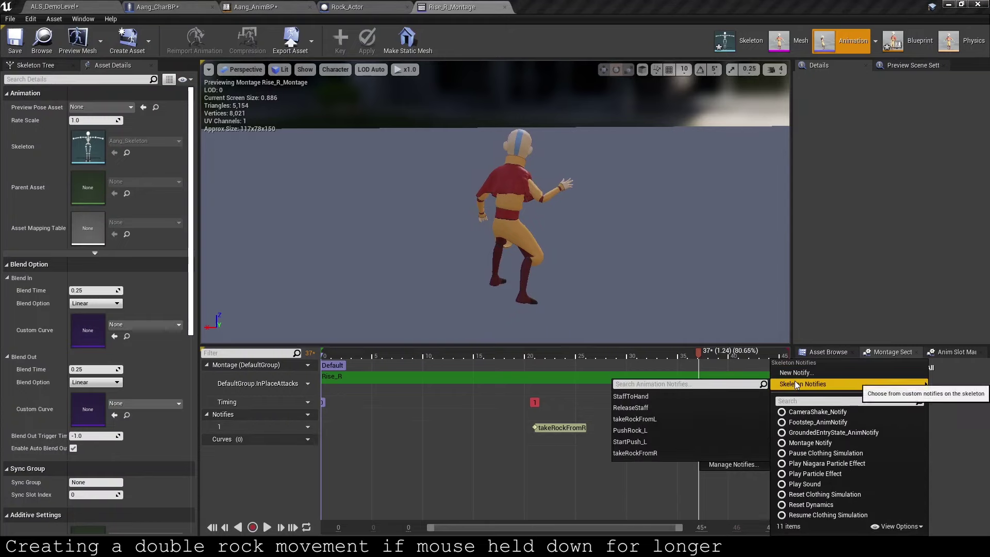
{"action": "left_click", "coordinate": [636, 435]}
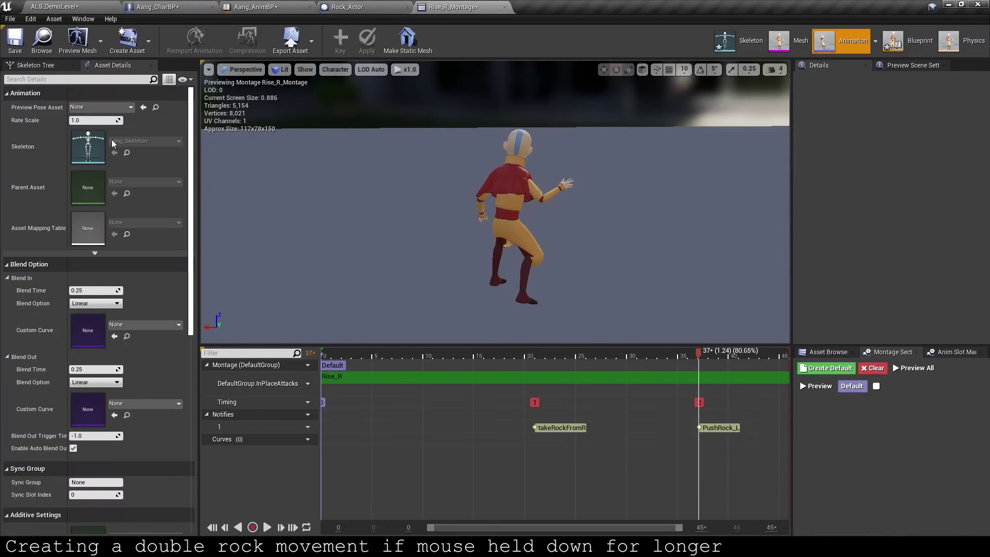
{"action": "left_click", "coordinate": [239, 5]}
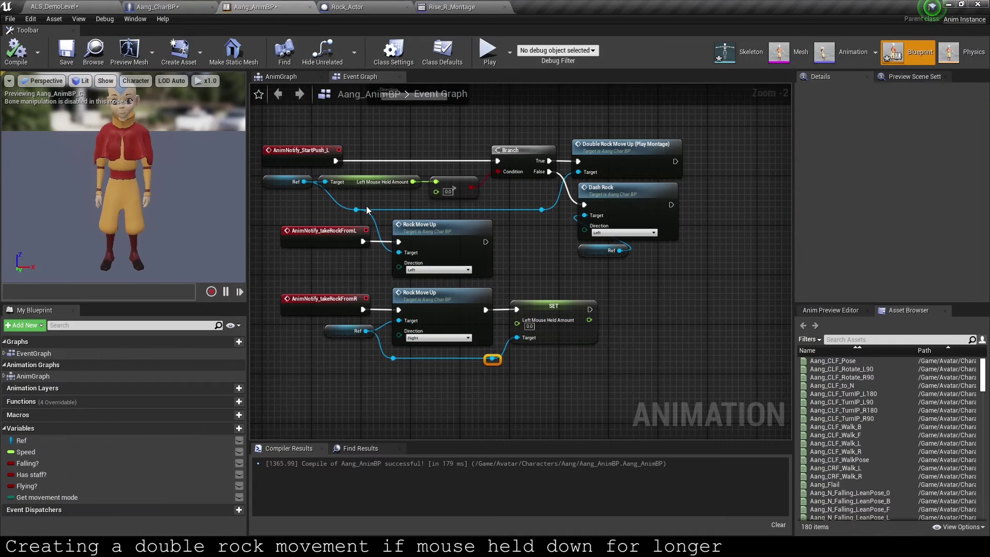
Step: Move PushRock_L and Dash Rock below Rock Move Up, target Ref, and compile
{"action": "right_click_drag", "start_coordinate": [340, 99], "coordinate": [383, 229]}
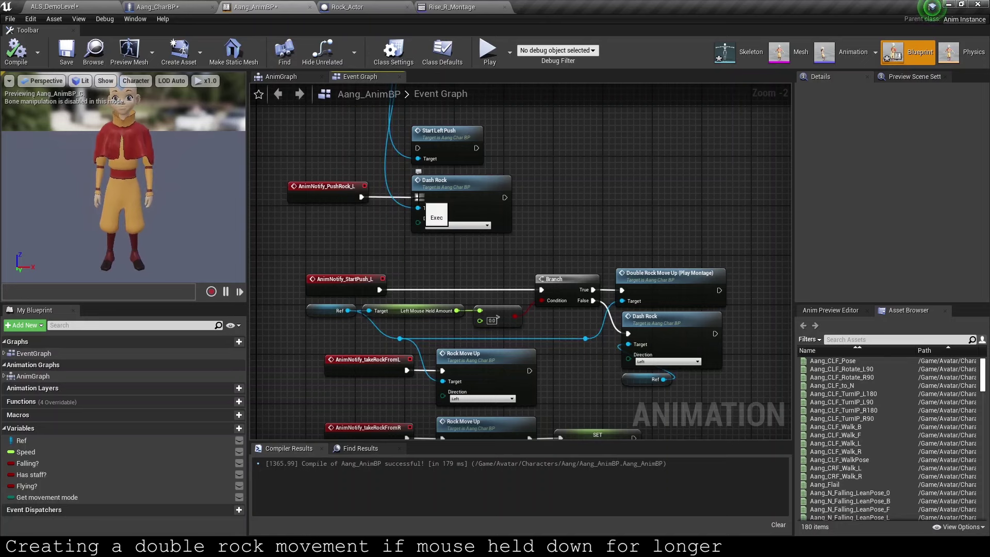
{"action": "scroll", "coordinate": [320, 182], "scroll_direction": "down", "scroll_amount": 3}
{"action": "left_click_drag", "start_coordinate": [362, 201], "coordinate": [397, 367]}
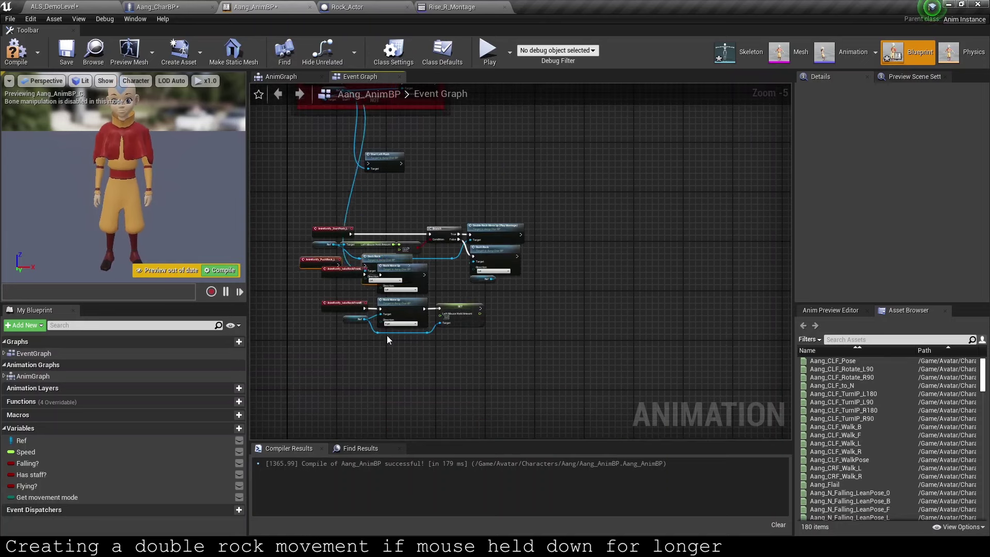
{"action": "scroll", "coordinate": [401, 357], "scroll_direction": "up", "scroll_amount": 2}
{"action": "left_click", "coordinate": [403, 361], "text": "alt"}
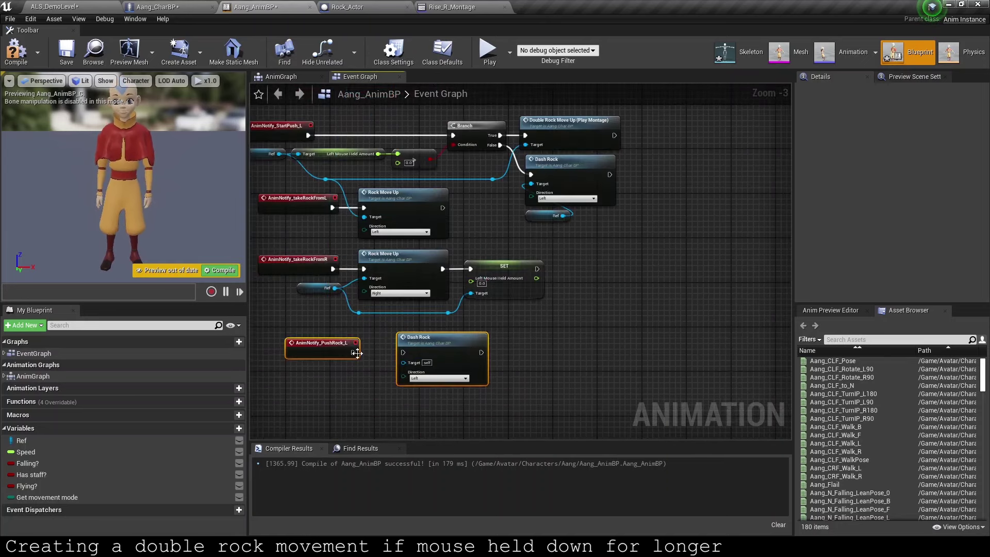
{"action": "left_click_drag", "start_coordinate": [404, 361], "coordinate": [335, 287]}
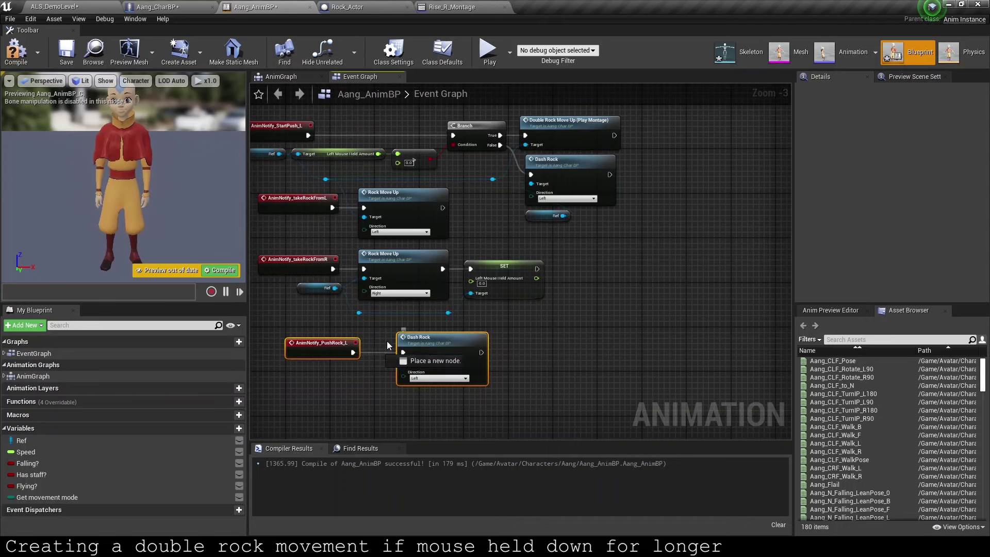
{"action": "left_click", "coordinate": [25, 56]}
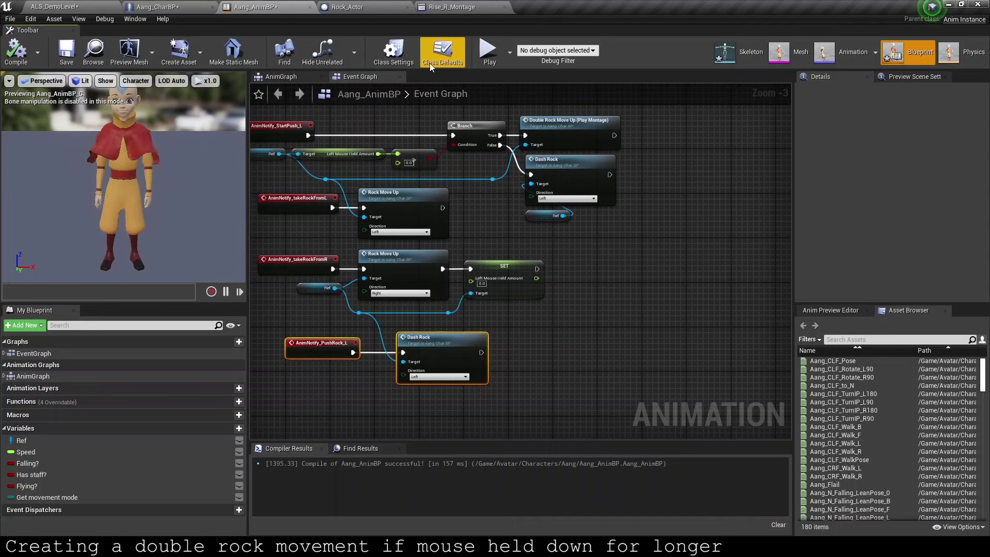
Step: Play-test the rock lift and push twice, then break the Branch False wire to Dash Rock
{"action": "key", "text": "alt+p"}
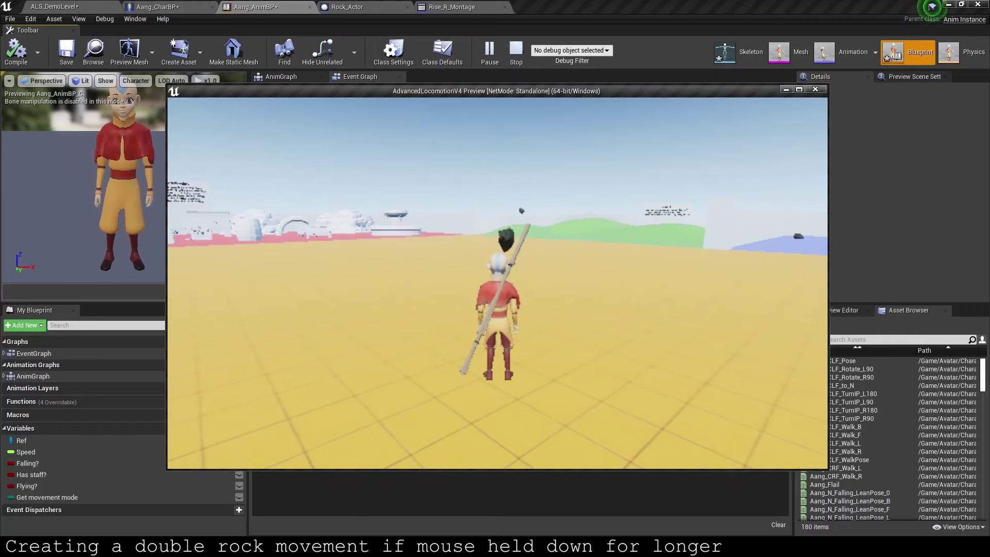
{"action": "key", "text": "Escape"}
{"action": "scroll", "coordinate": [493, 262], "scroll_direction": "down", "scroll_amount": 1}
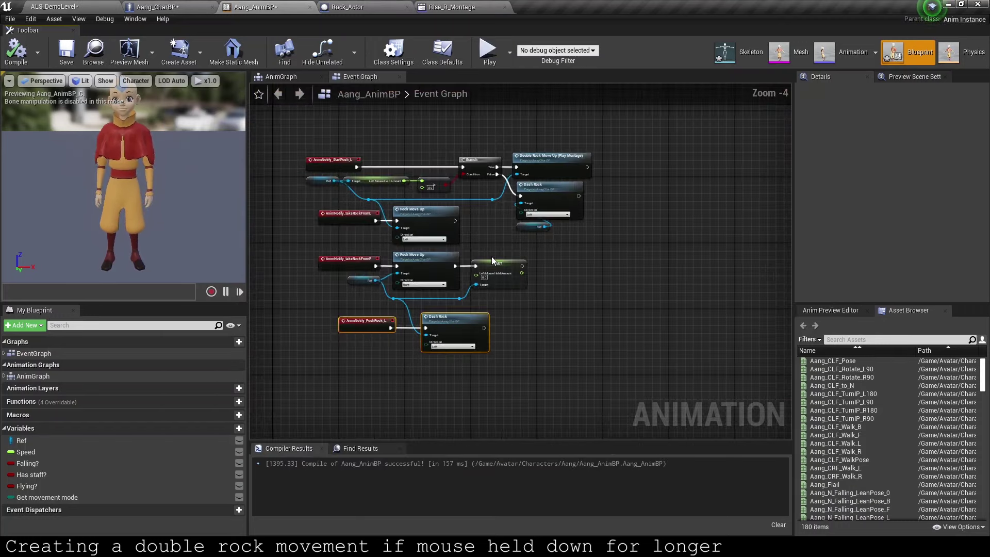
{"action": "key", "text": "alt+p"}
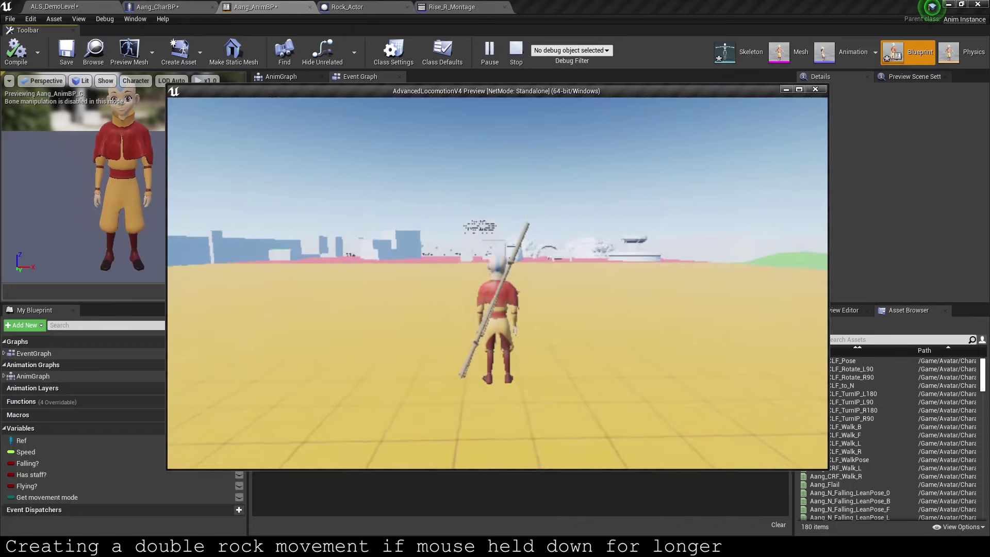
{"action": "key", "text": "Escape"}
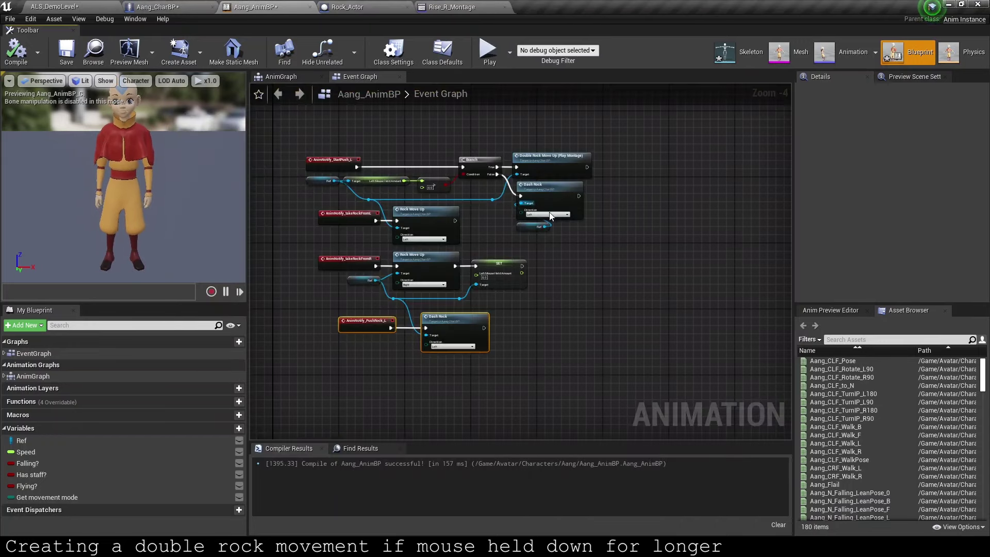
{"action": "scroll", "coordinate": [523, 197], "scroll_direction": "up", "scroll_amount": 2}
{"action": "left_click", "coordinate": [521, 197], "text": "alt"}
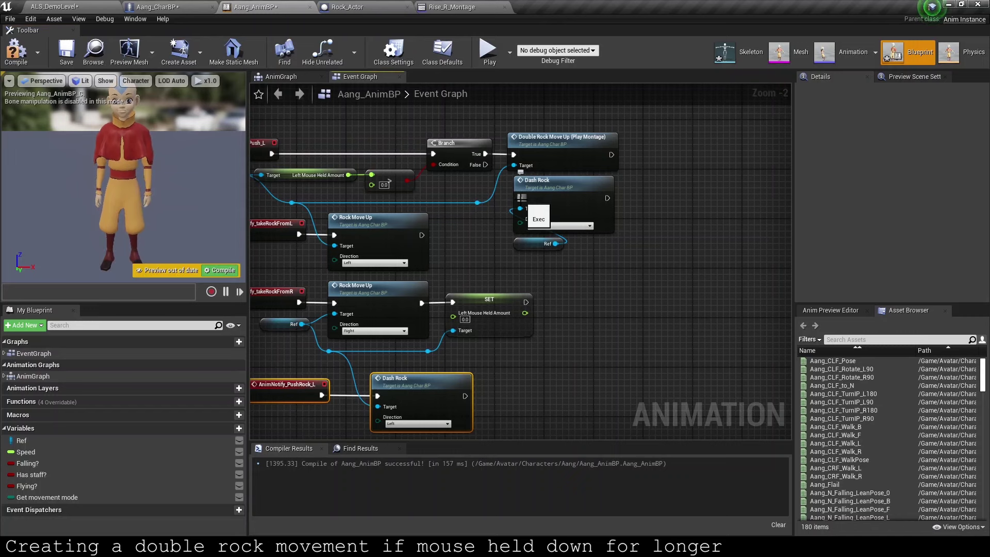
{"action": "right_click_drag", "start_coordinate": [521, 197], "coordinate": [490, 227]}
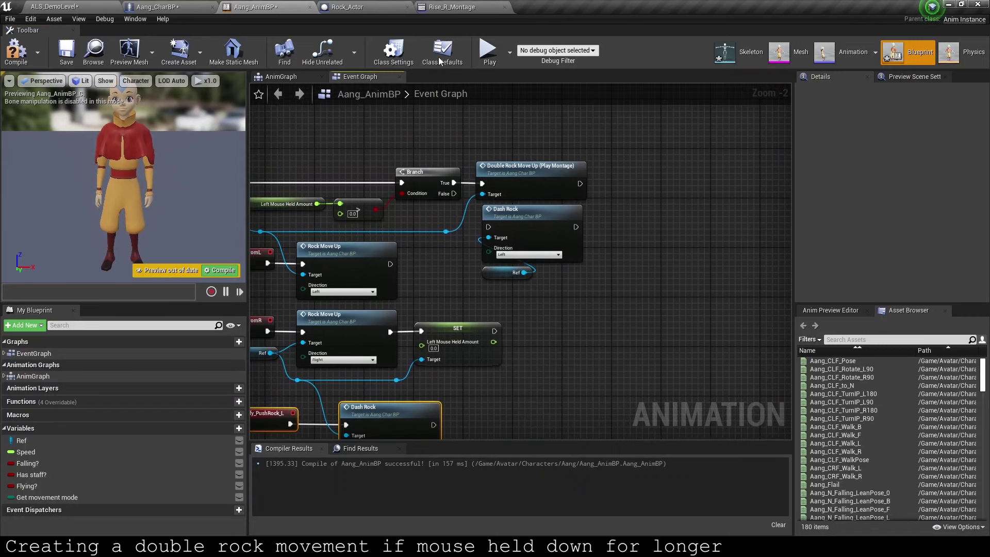
Step: Preview the Rise_L_Montage asset from the level editor, stopping its playback
{"action": "left_click", "coordinate": [107, 5]}
{"action": "double_click", "coordinate": [406, 442]}
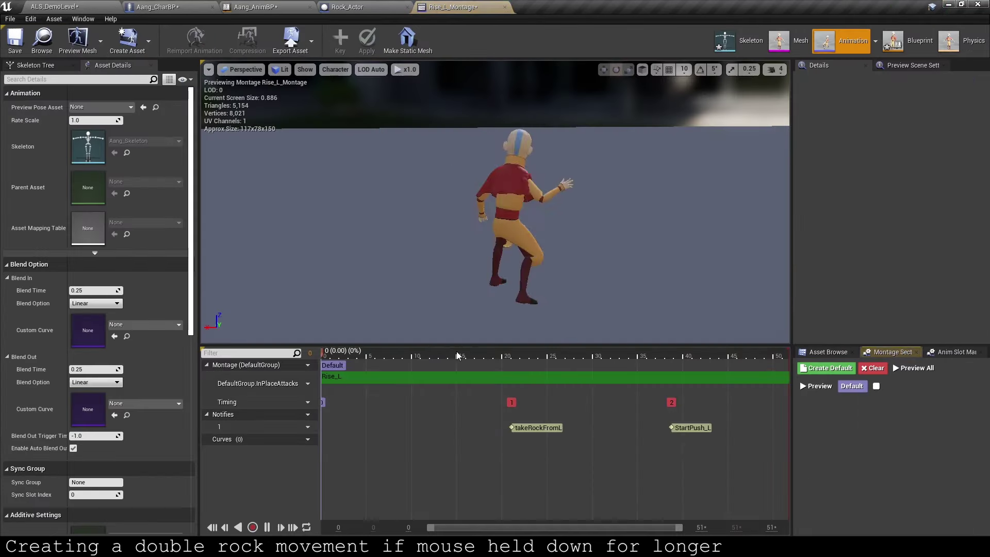
{"action": "key", "text": "space"}
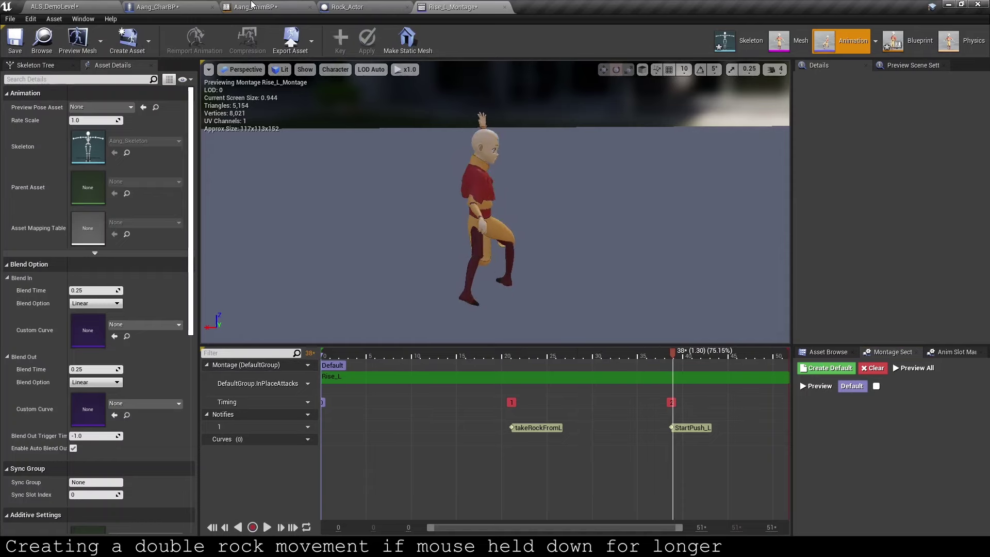
{"action": "left_click", "coordinate": [97, 5]}
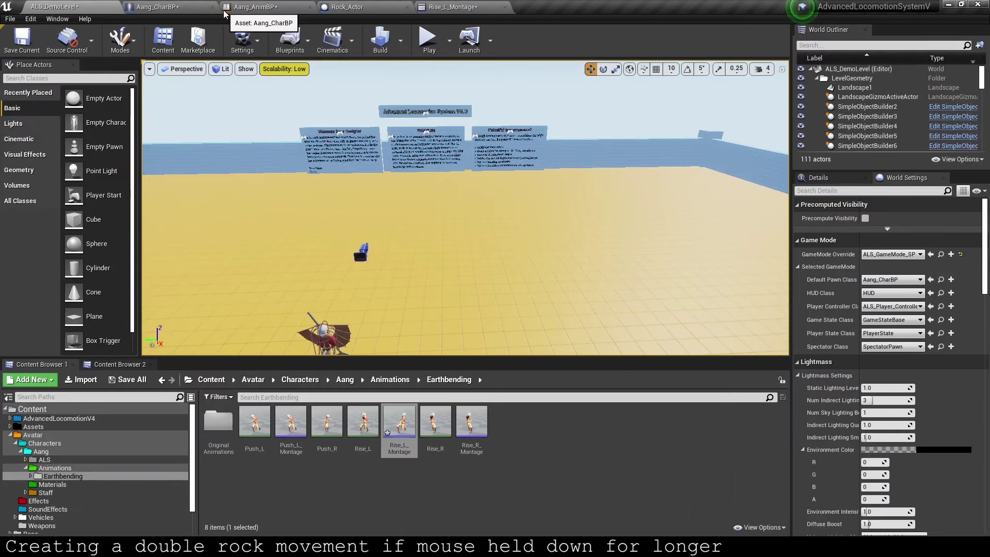
Step: In Aang_CharBP's event graph, move the Montage Play nodes below the push comment
{"action": "left_click", "coordinate": [184, 5]}
{"action": "scroll", "coordinate": [561, 216], "scroll_direction": "down", "scroll_amount": 1}
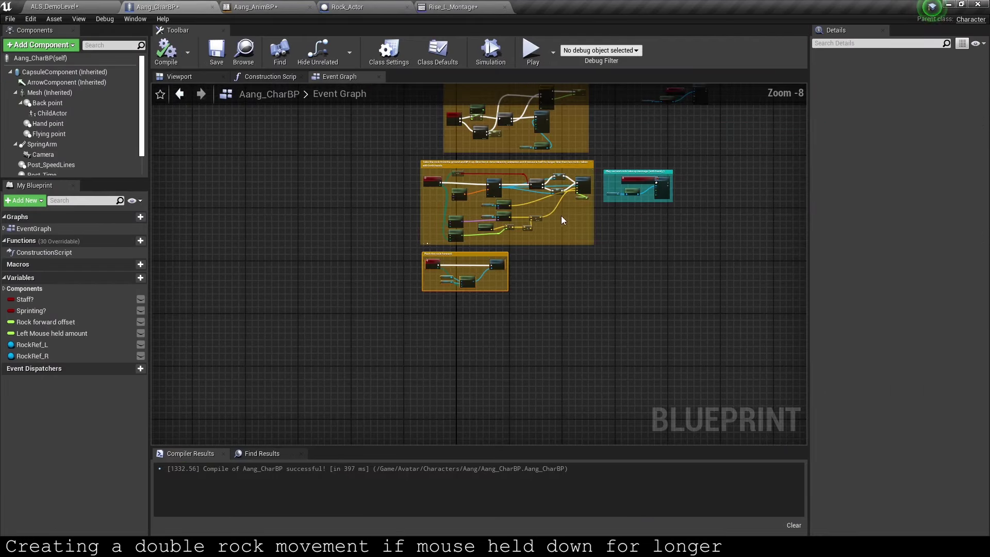
{"action": "right_click_drag", "start_coordinate": [561, 216], "coordinate": [596, 219]}
{"action": "scroll", "coordinate": [563, 152], "scroll_direction": "up", "scroll_amount": 4}
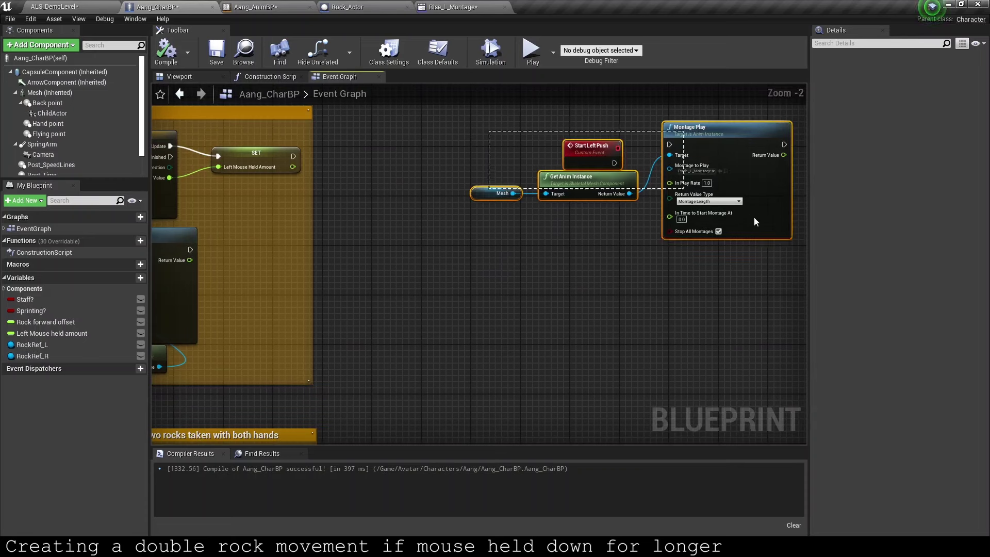
{"action": "scroll", "coordinate": [582, 381], "scroll_direction": "down", "scroll_amount": 4}
{"action": "left_click_drag", "start_coordinate": [629, 294], "coordinate": [408, 400]}
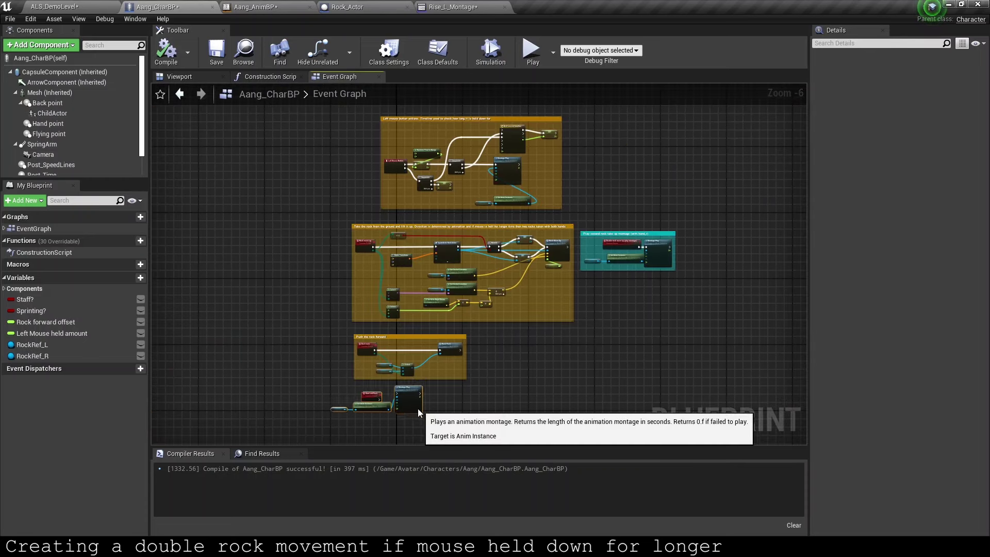
{"action": "scroll", "coordinate": [407, 400], "scroll_direction": "up", "scroll_amount": 5}
{"action": "right_click_drag", "start_coordinate": [398, 405], "coordinate": [414, 299]}
Step: Wire Start Left Push into Montage Play and rename the event Start Left Push (Animation)
{"action": "left_click_drag", "start_coordinate": [361, 314], "coordinate": [423, 293]}
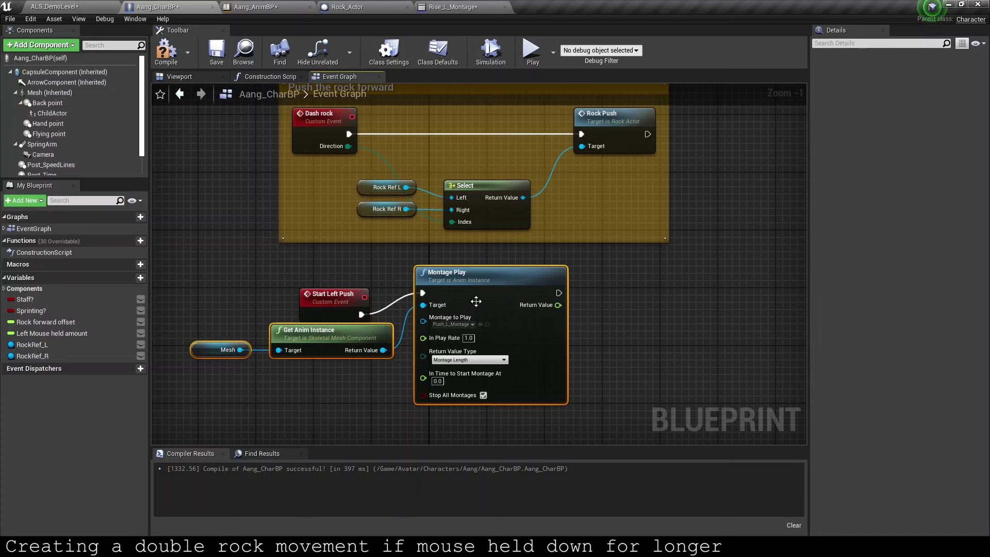
{"action": "scroll", "coordinate": [483, 322], "scroll_direction": "down", "scroll_amount": 4}
{"action": "right_click_drag", "start_coordinate": [484, 322], "coordinate": [487, 221]}
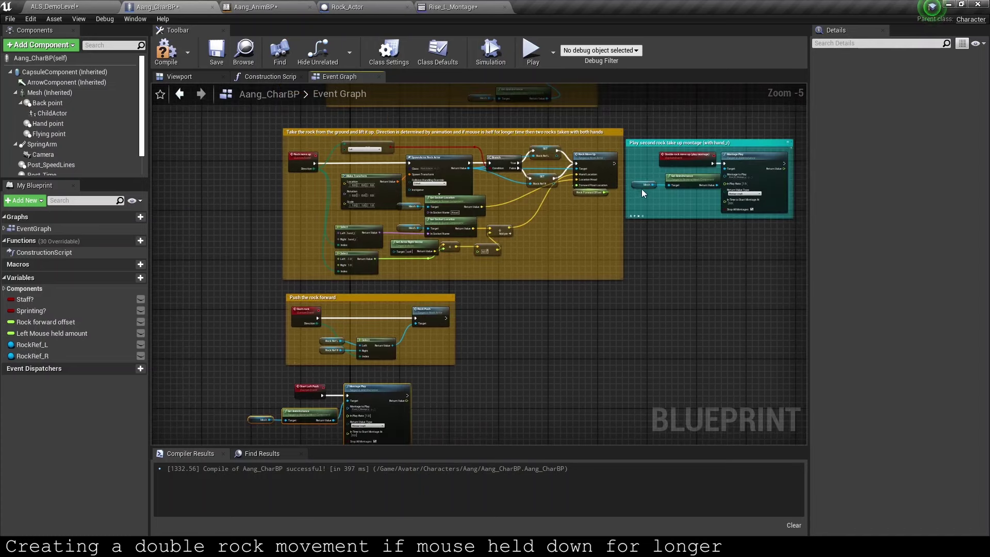
{"action": "scroll", "coordinate": [487, 221], "scroll_direction": "up", "scroll_amount": 1}
{"action": "right_click_drag", "start_coordinate": [377, 288], "coordinate": [293, 269]}
{"action": "scroll", "coordinate": [291, 271], "scroll_direction": "up", "scroll_amount": 2}
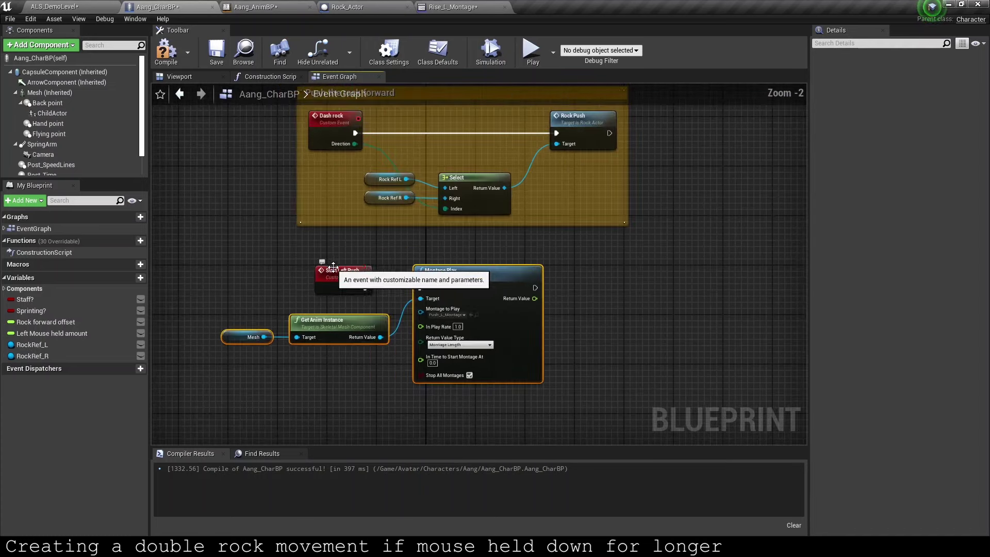
{"action": "left_click", "coordinate": [340, 273]}
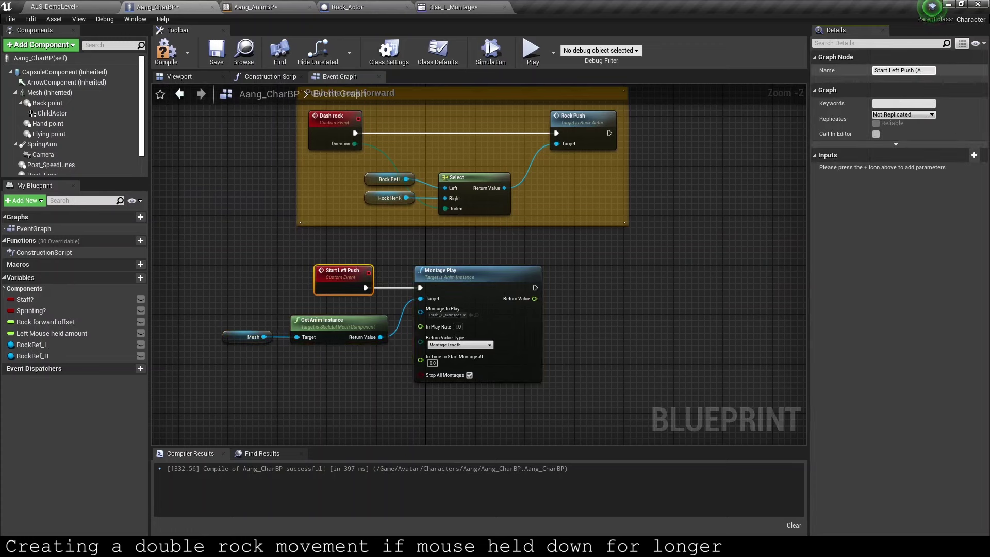
{"action": "key", "text": "Return"}
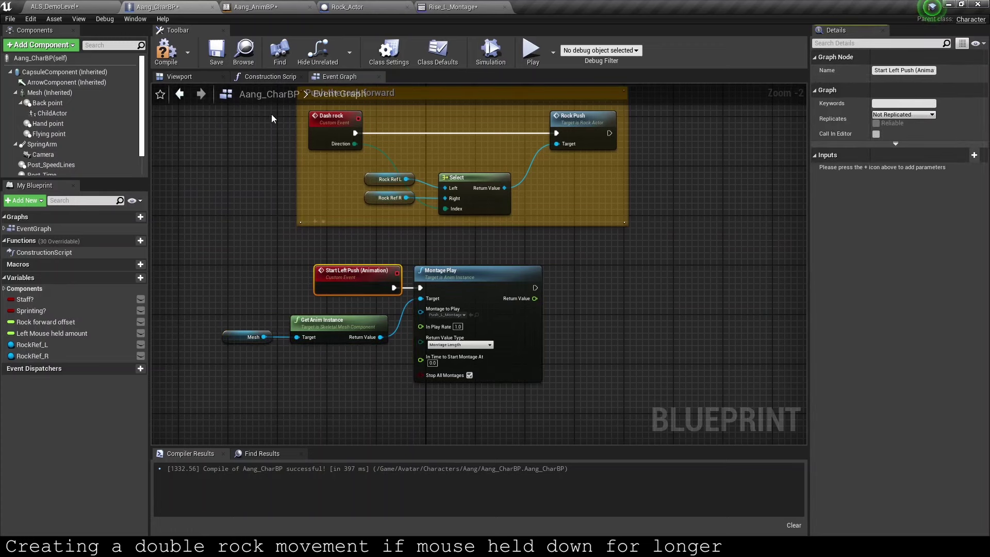
Step: In Aang_AnimBP, add a Start Left Push (Animation) call on Ref, fed by the Branch's False output
{"action": "left_click", "coordinate": [283, 6]}
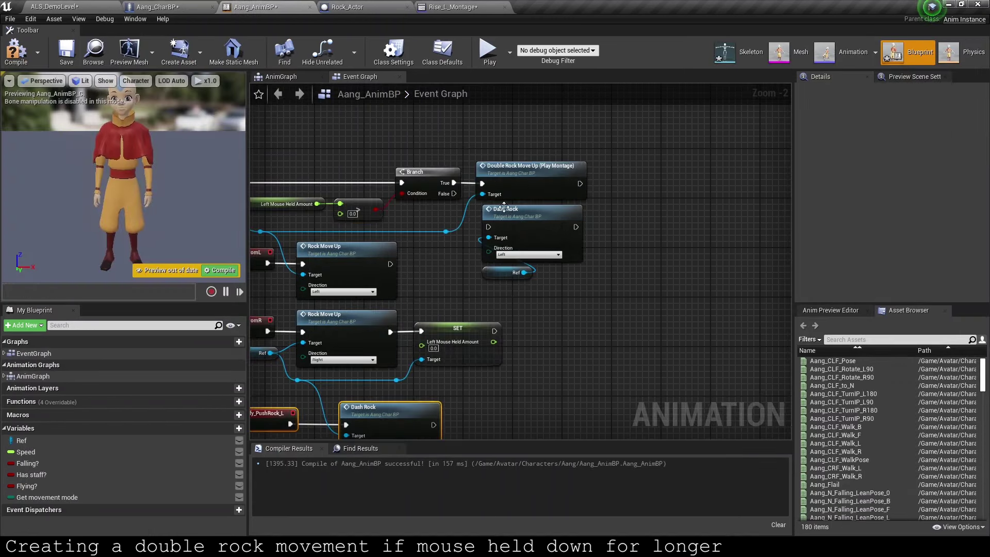
{"action": "left_click_drag", "start_coordinate": [513, 275], "coordinate": [602, 278]}
{"action": "type", "text": "star"}
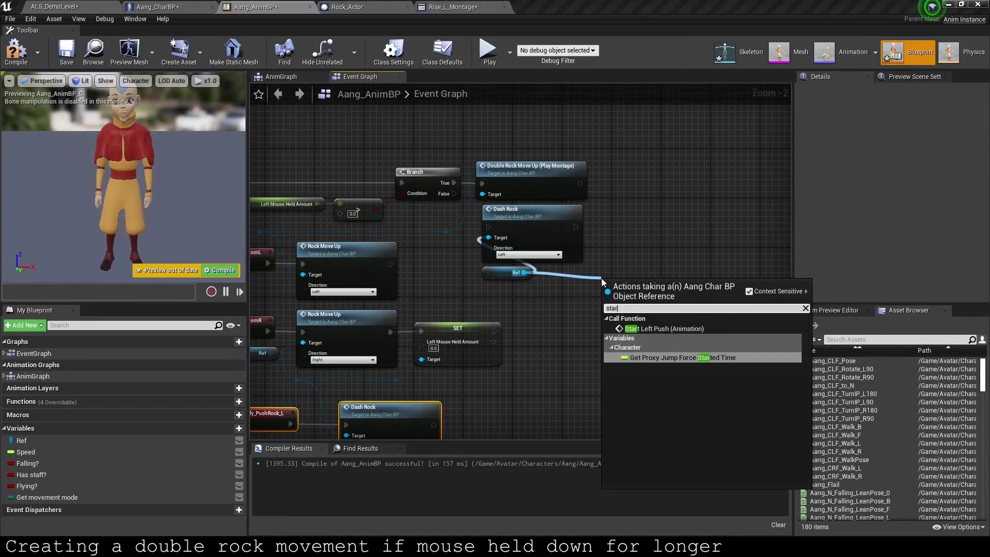
{"action": "key", "text": "Up"}
{"action": "key", "text": "Up"}
{"action": "key", "text": "Up"}
{"action": "key", "text": "Return"}
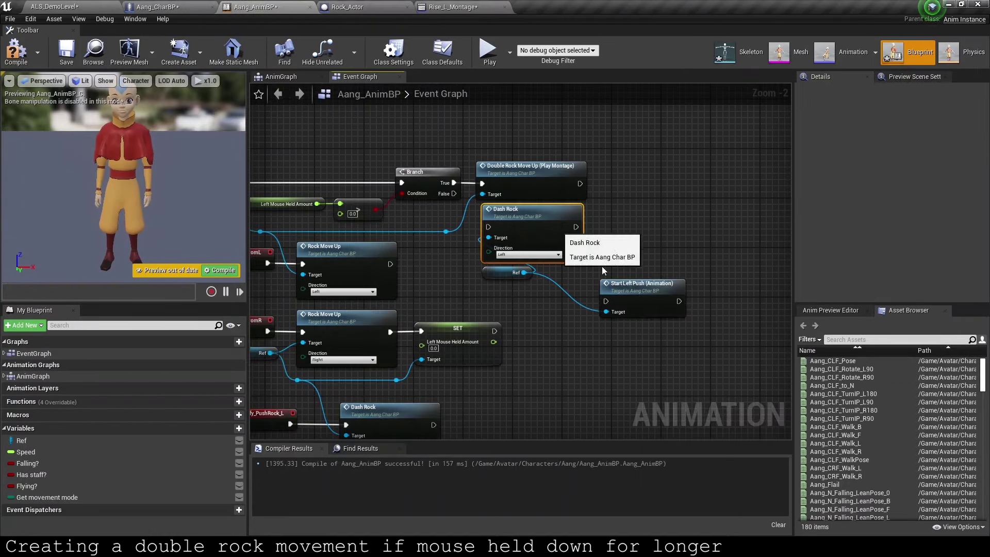
{"action": "mouse_move", "coordinate": [640, 285]}
{"action": "left_mouse_down"}
{"action": "mouse_move", "coordinate": [603, 216]}
{"action": "mouse_move", "coordinate": [454, 193]}
{"action": "left_mouse_up"}
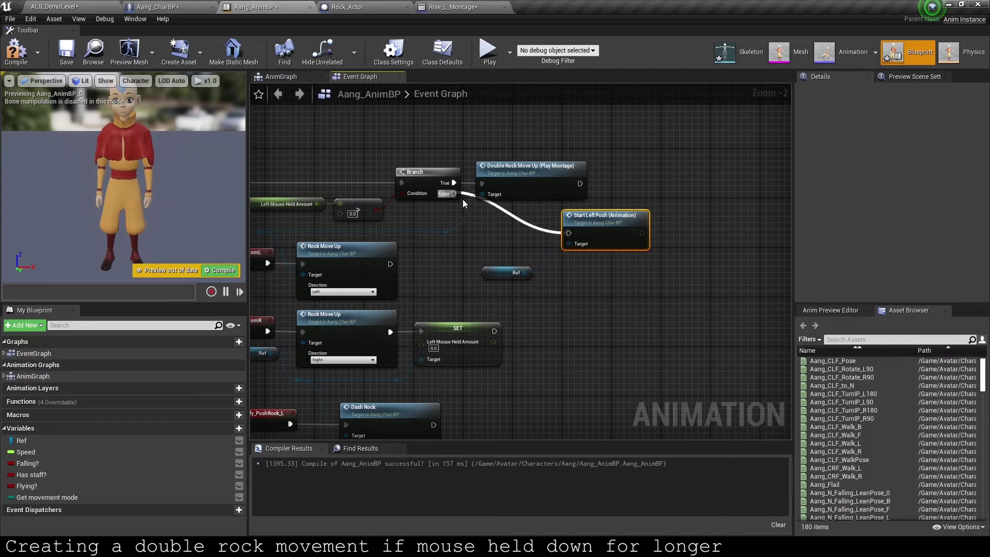
{"action": "left_click_drag", "start_coordinate": [617, 217], "coordinate": [531, 216]}
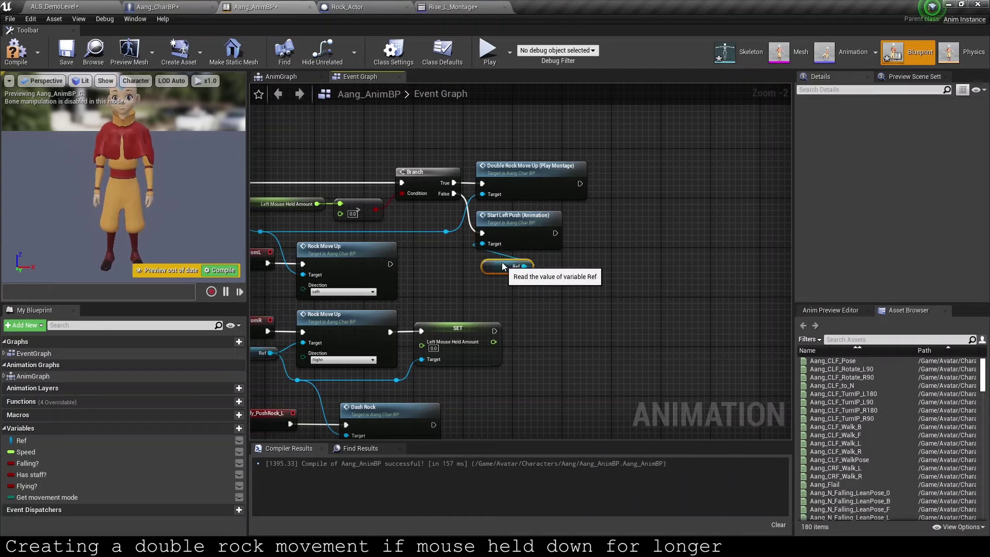
Step: Delete the old Dash Rock node, then undo the deletion to keep it
{"action": "left_click", "coordinate": [523, 273]}
{"action": "right_click_drag", "start_coordinate": [372, 417], "coordinate": [472, 263]}
{"action": "left_click", "coordinate": [472, 263]}
{"action": "key", "text": "Delete"}
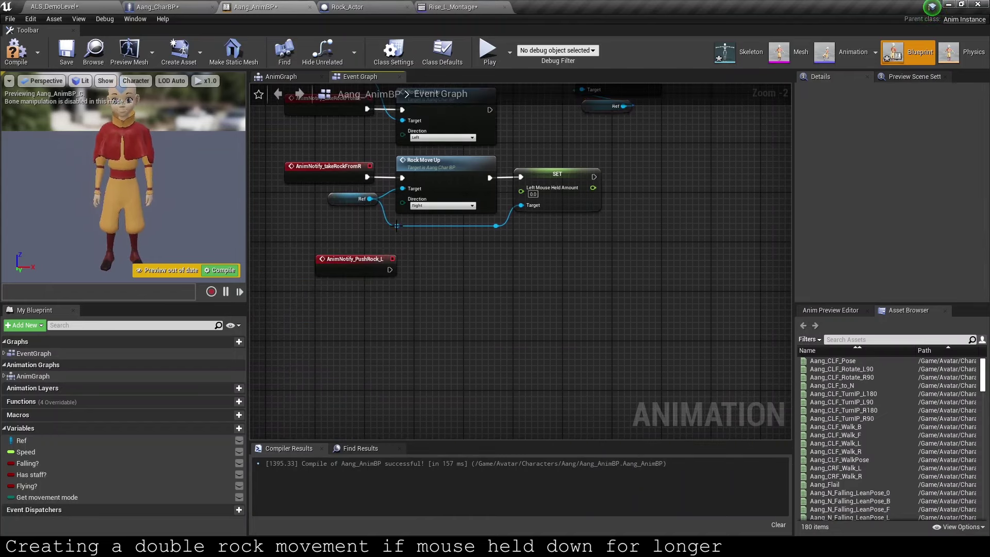
{"action": "left_click_drag", "start_coordinate": [438, 262], "coordinate": [398, 227]}
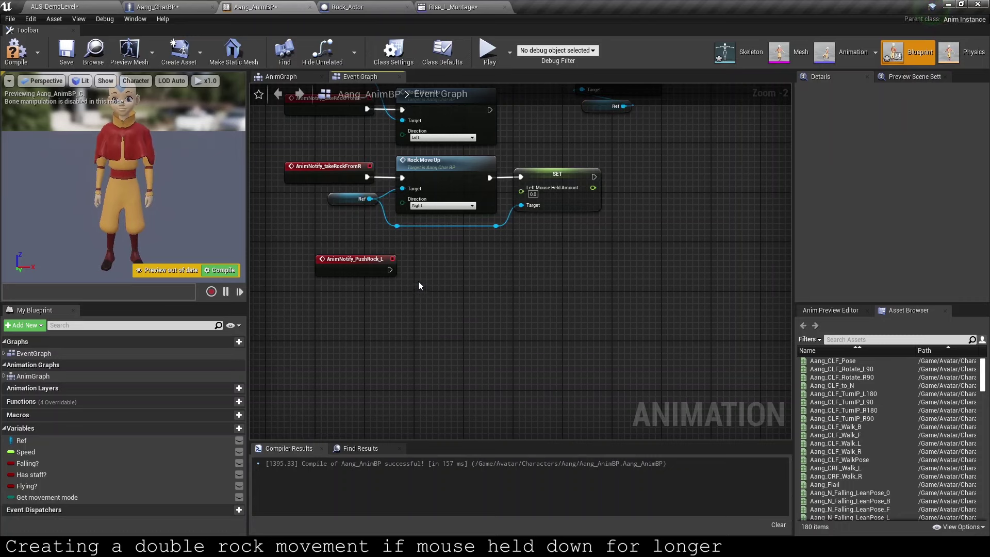
{"action": "key", "text": "ctrl+z"}
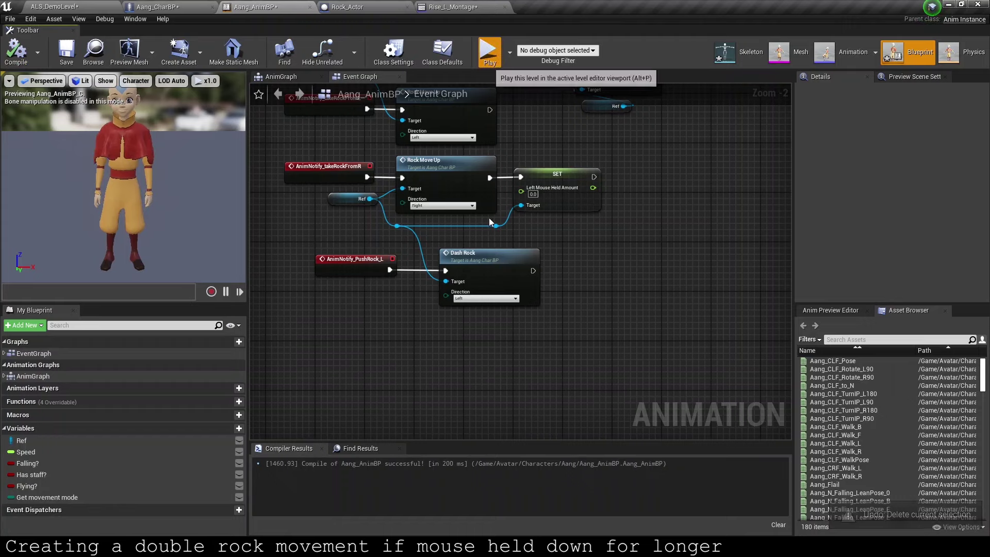
Step: Play-test the rock-lifting bending move in a game preview
{"action": "left_click", "coordinate": [490, 53]}
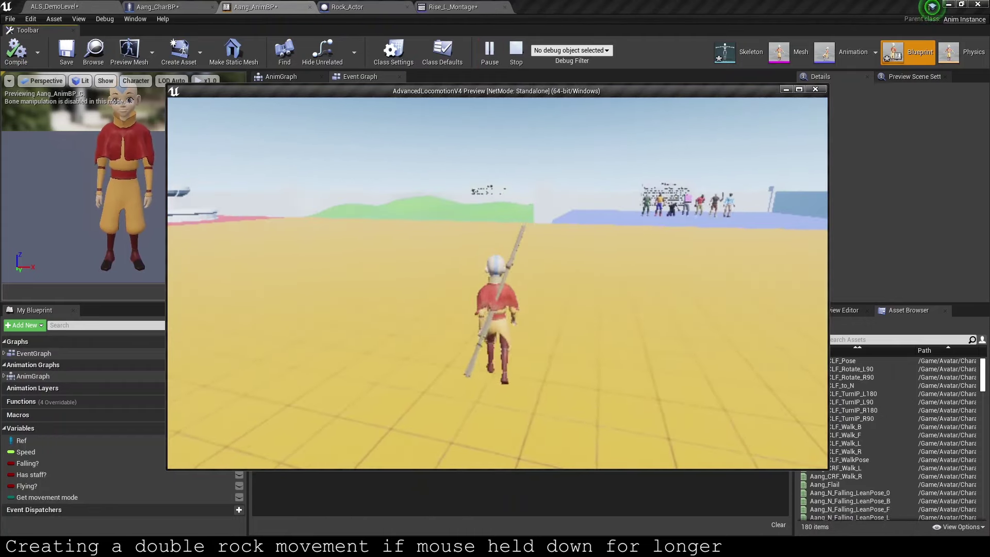
{"action": "left_click", "coordinate": [497, 283]}
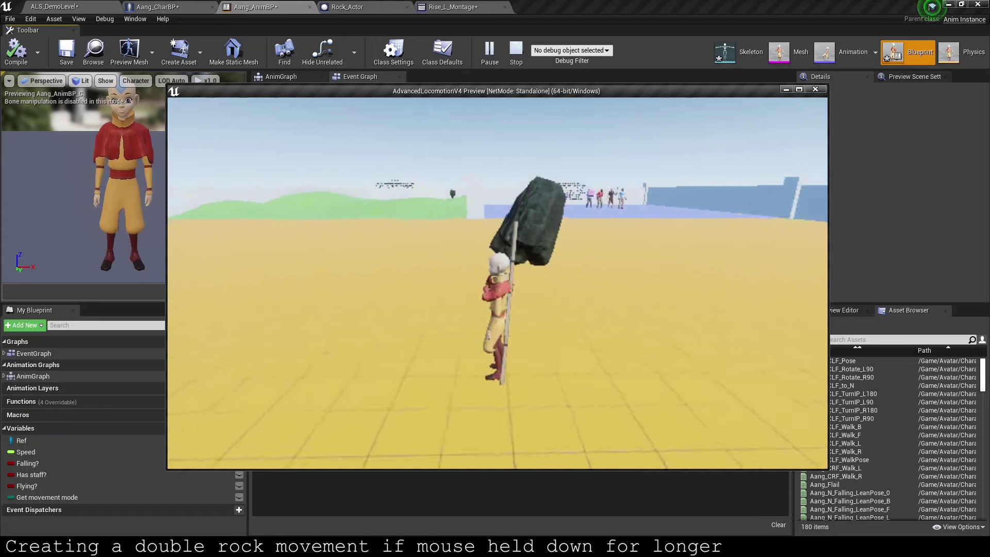
{"action": "key", "text": "Escape"}
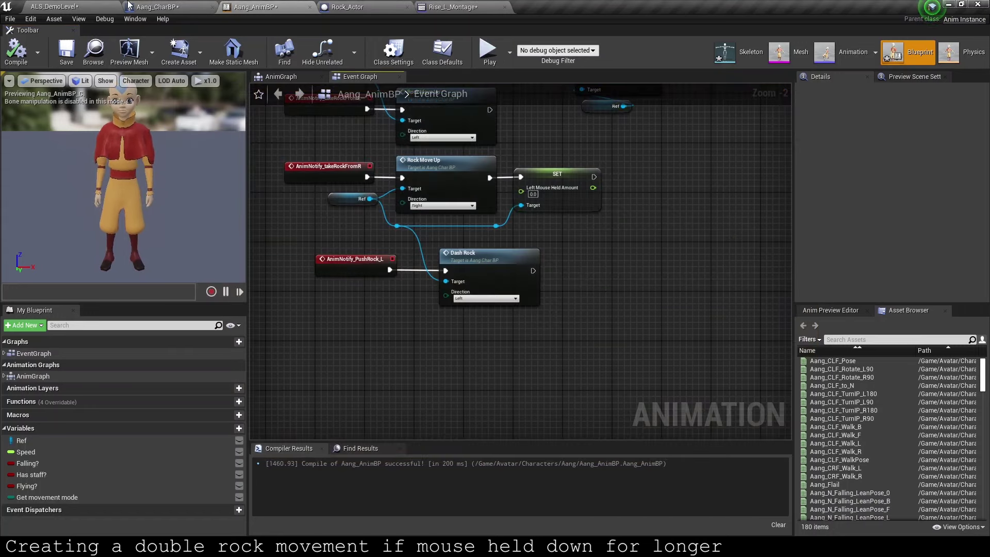
{"action": "left_click", "coordinate": [99, 6]}
Step: Inspect Rise_R_Montage at frame 37, then return to Aang_AnimBP
{"action": "double_click", "coordinate": [471, 438]}
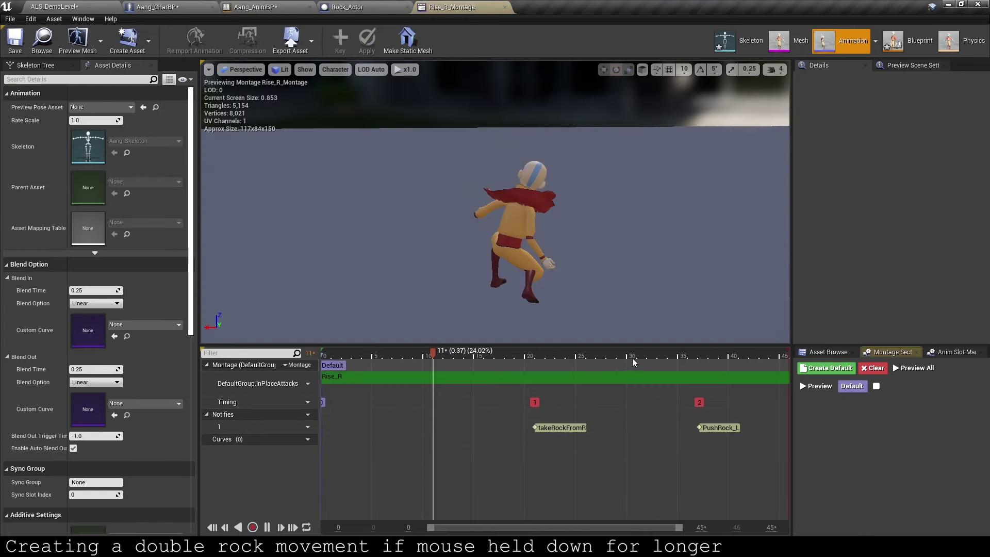
{"action": "left_click_drag", "start_coordinate": [691, 362], "coordinate": [700, 362]}
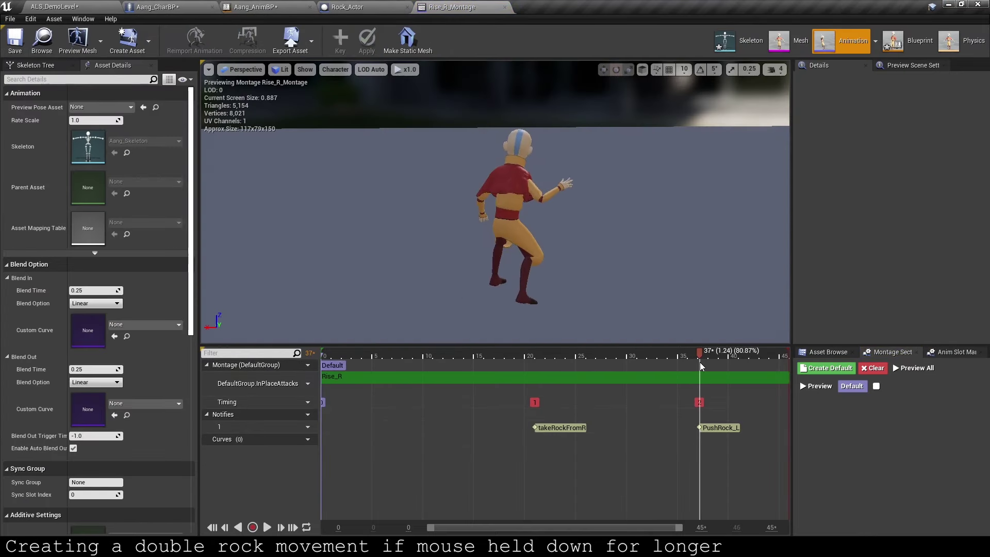
{"action": "left_click", "coordinate": [256, 7]}
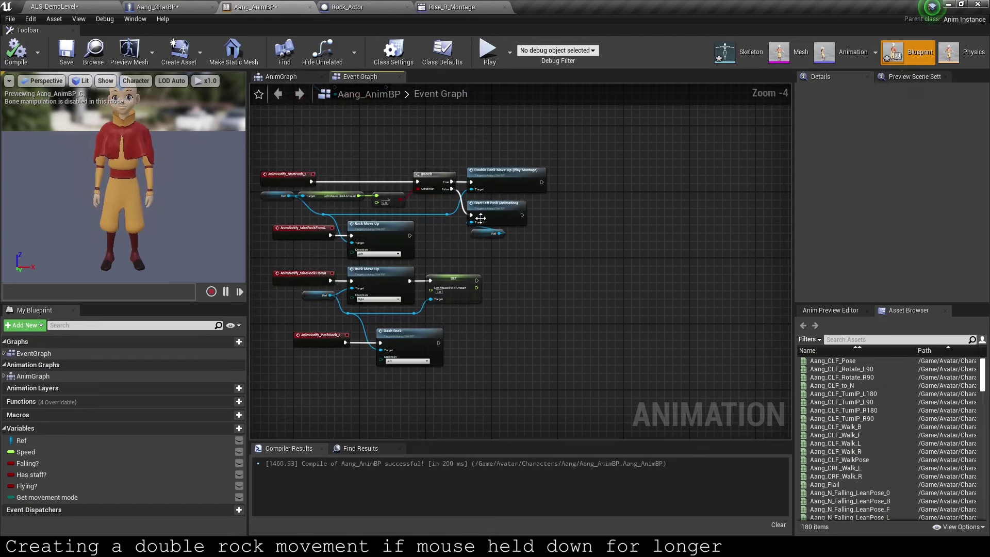
Step: Duplicate the Start Left Push and Ref nodes and wire PushRock_L to the copy, then test
{"action": "left_click", "coordinate": [480, 218]}
{"action": "key", "text": "ctrl+c"}
{"action": "key", "text": "ctrl+v"}
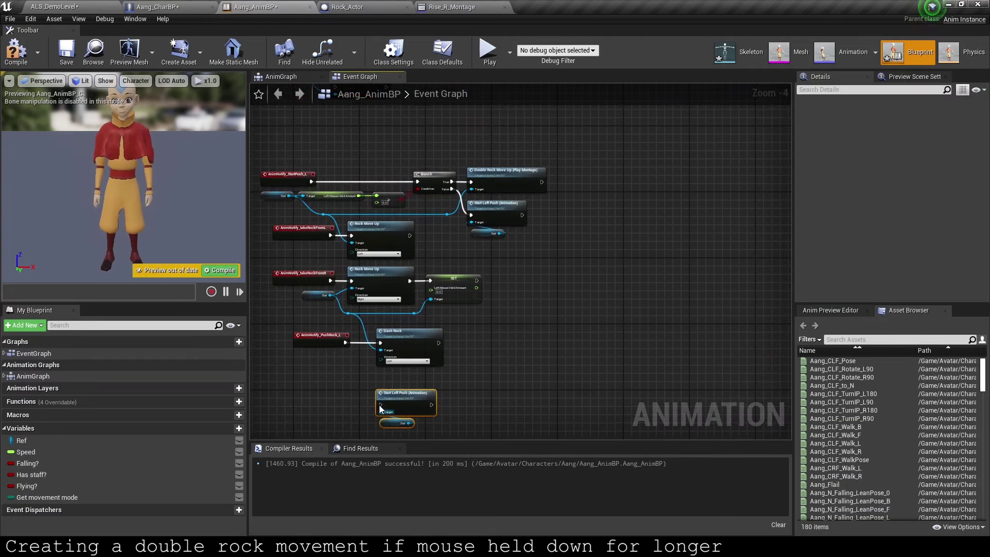
{"action": "scroll", "coordinate": [379, 404], "scroll_direction": "up", "scroll_amount": 2}
{"action": "scroll", "coordinate": [420, 317], "scroll_direction": "up", "scroll_amount": 1}
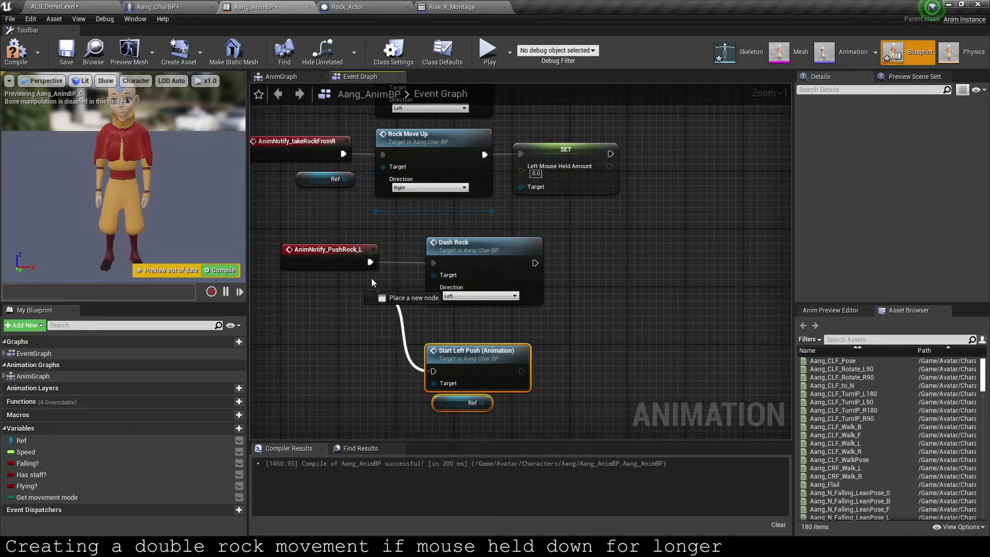
{"action": "left_click_drag", "start_coordinate": [435, 369], "coordinate": [371, 262]}
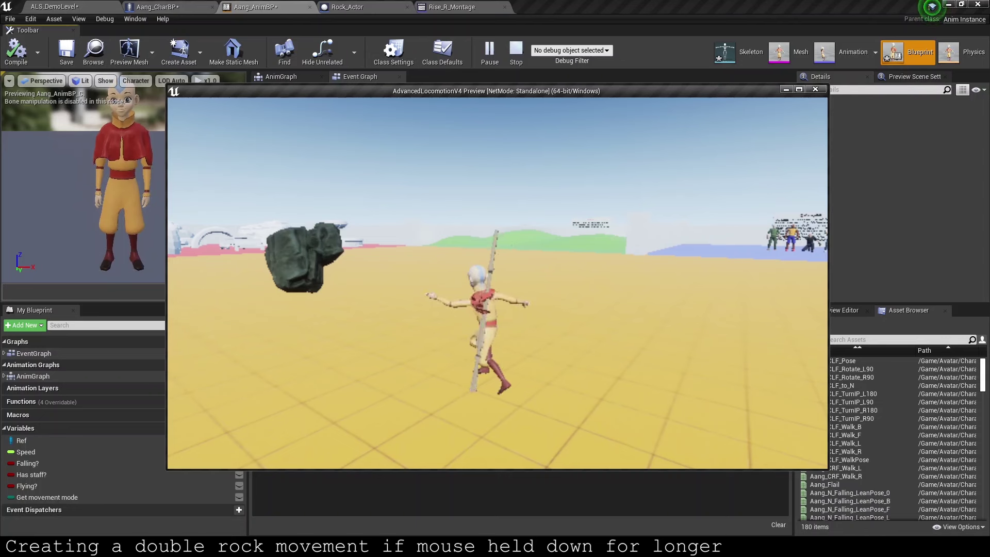
{"action": "key", "text": "Escape"}
{"action": "right_click_drag", "start_coordinate": [548, 233], "coordinate": [548, 265]}
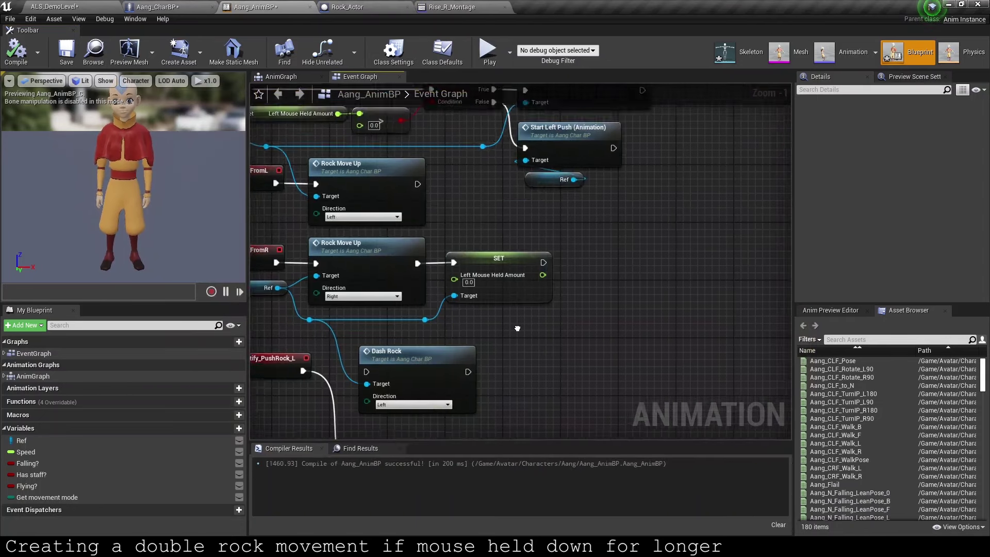
{"action": "left_click", "coordinate": [459, 7]}
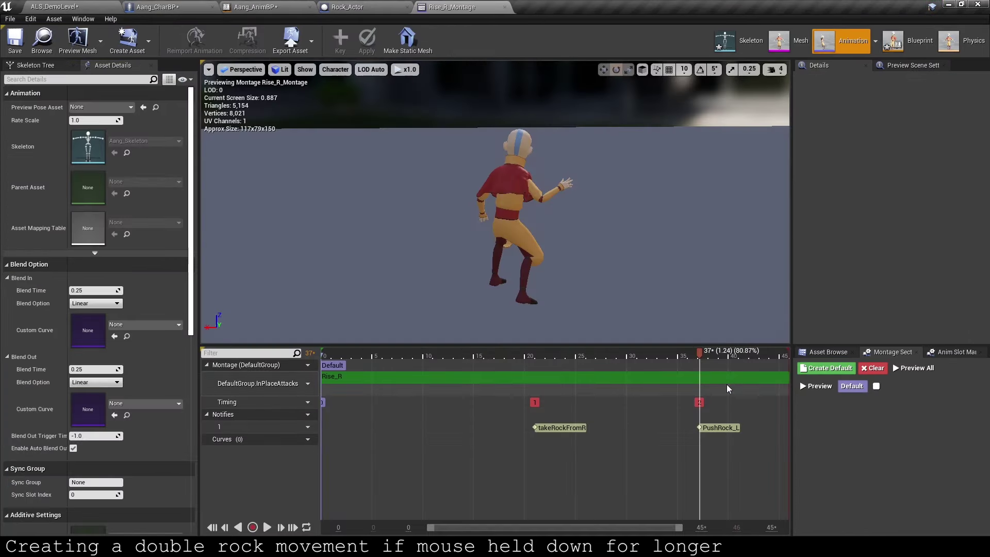
Step: Scrub Rise_R_Montage to the push notify frame and locate the Dash Rock and PushRock nodes
{"action": "mouse_move", "coordinate": [699, 354]}
{"action": "left_mouse_down"}
{"action": "mouse_move", "coordinate": [568, 373]}
{"action": "mouse_move", "coordinate": [699, 379]}
{"action": "left_mouse_up"}
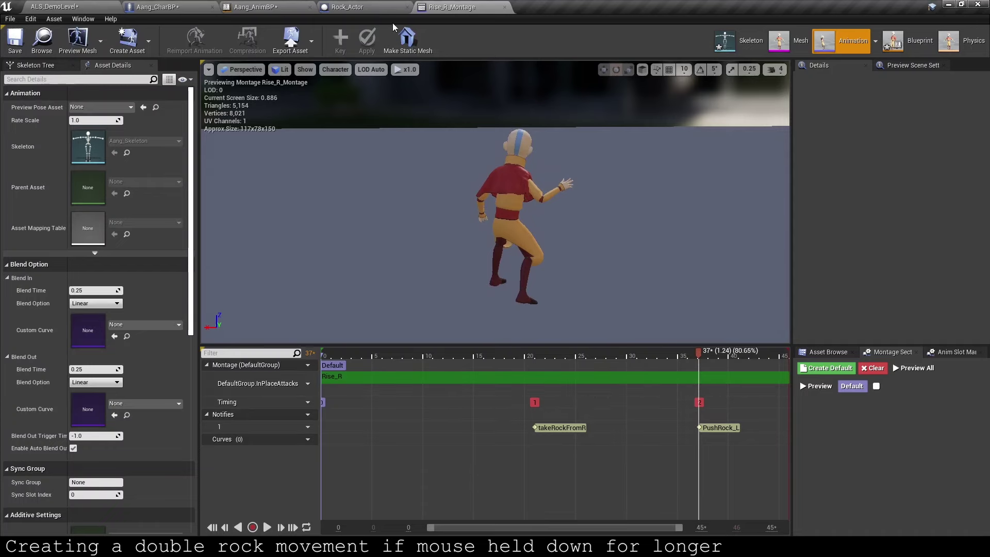
{"action": "left_click", "coordinate": [255, 6]}
{"action": "left_click", "coordinate": [554, 373]}
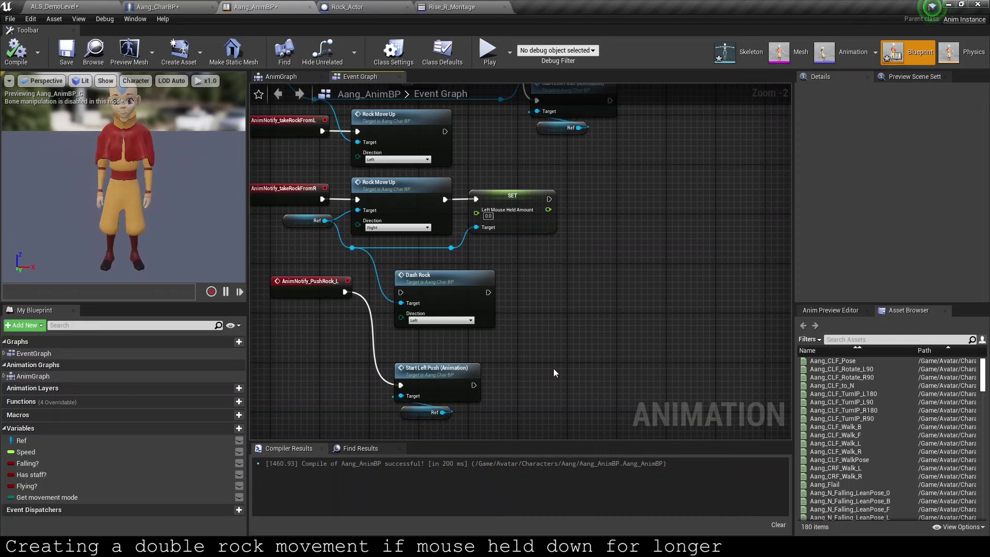
{"action": "scroll", "coordinate": [477, 236], "scroll_direction": "down", "scroll_amount": 4}
{"action": "scroll", "coordinate": [396, 172], "scroll_direction": "up", "scroll_amount": 3}
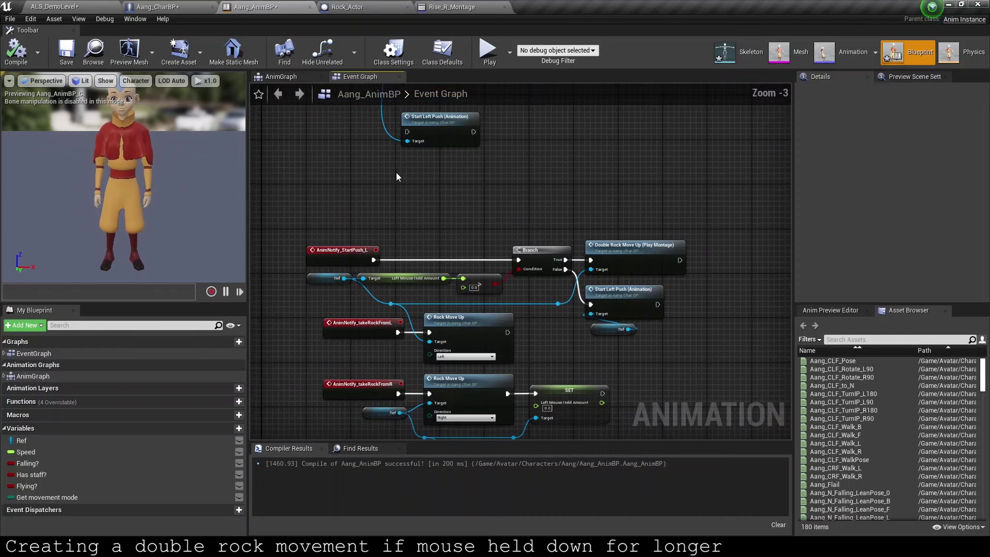
{"action": "right_click_drag", "start_coordinate": [409, 294], "coordinate": [393, 165]}
Step: Replace Rise_R_Montage's PushRock_L notify with a StartPush_L skeleton notify at the playhead
{"action": "left_click", "coordinate": [452, 7]}
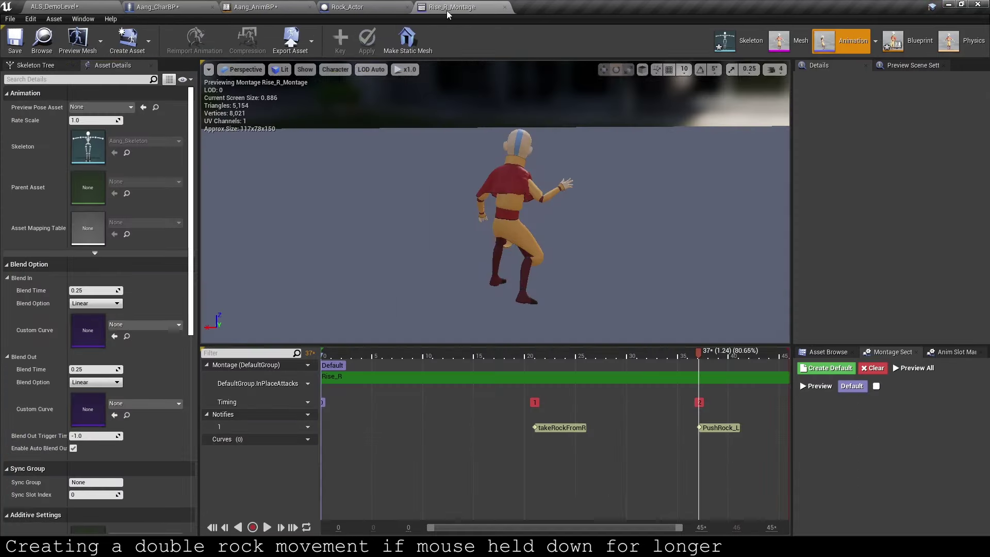
{"action": "left_click", "coordinate": [712, 428]}
{"action": "key", "text": "Delete"}
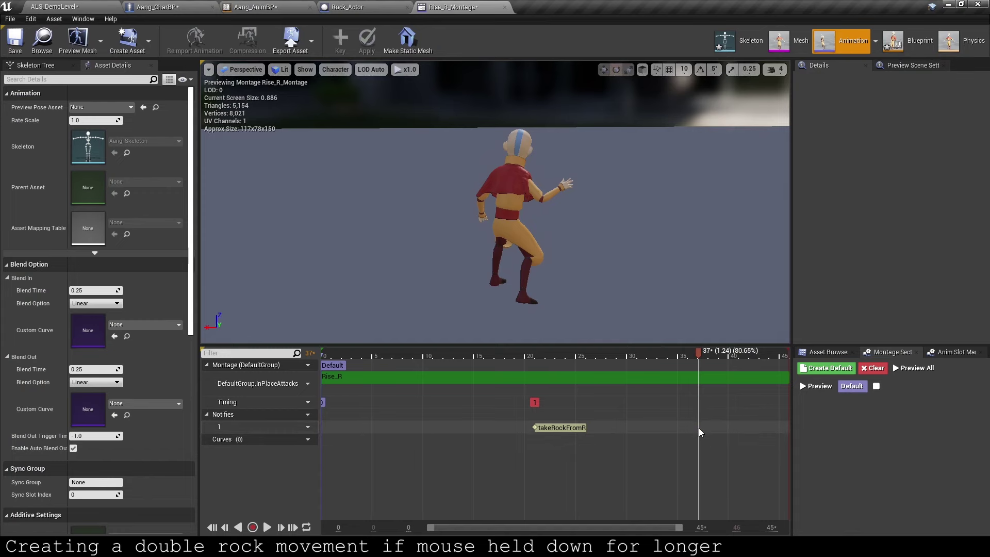
{"action": "right_click", "coordinate": [699, 428]}
{"action": "mouse_move", "coordinate": [719, 432]}
{"action": "mouse_move", "coordinate": [799, 386]}
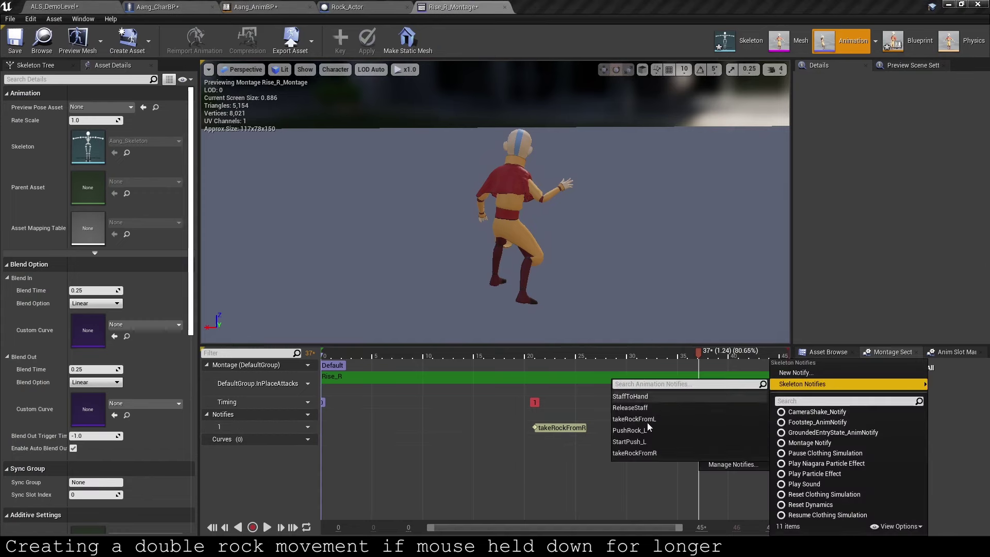
{"action": "left_click", "coordinate": [643, 445]}
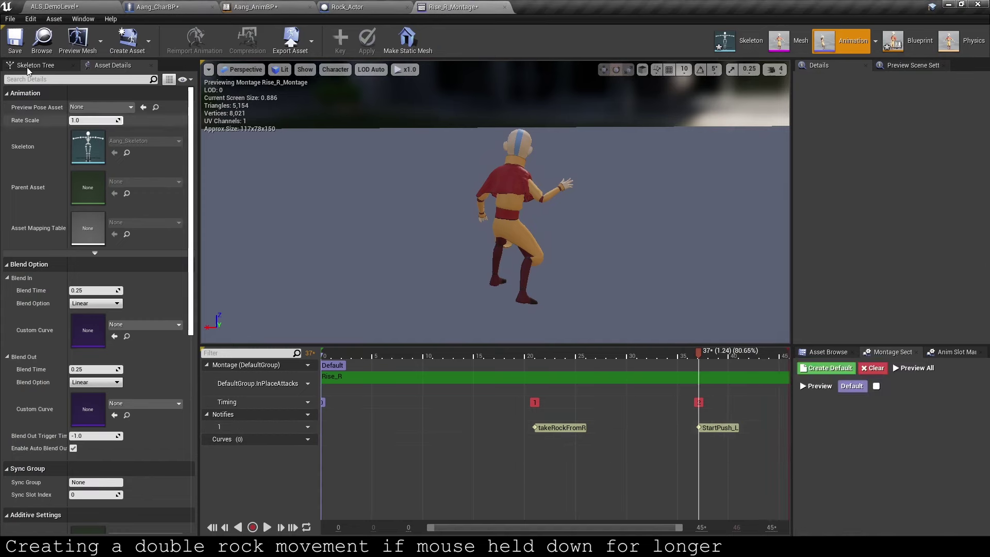
{"action": "left_click", "coordinate": [96, 6]}
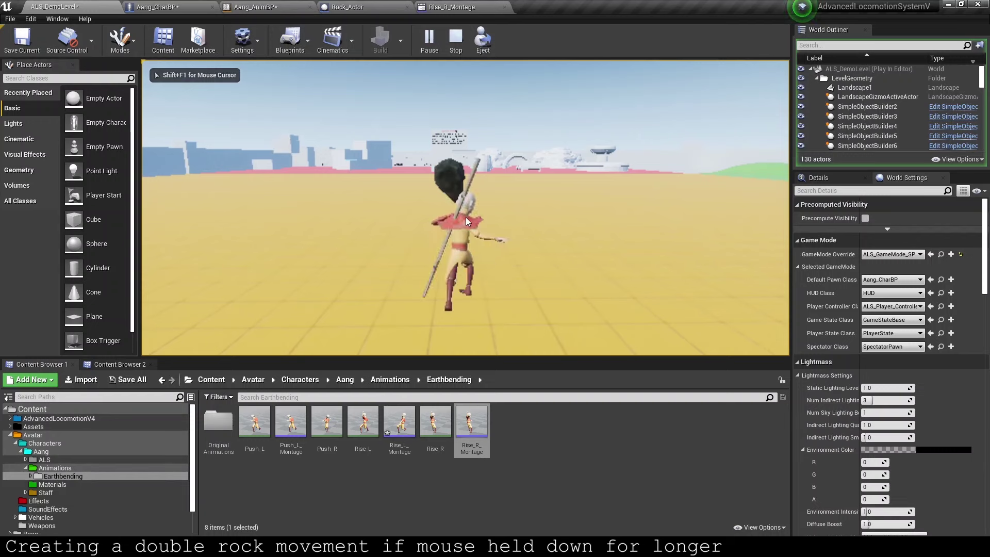
Step: Reconnect AnimNotify PushRock_L to Dash Rock and recompile Aang_AnimBP
{"action": "key", "text": "Escape"}
{"action": "left_click", "coordinate": [294, 5]}
{"action": "right_click_drag", "start_coordinate": [449, 352], "coordinate": [445, 297]}
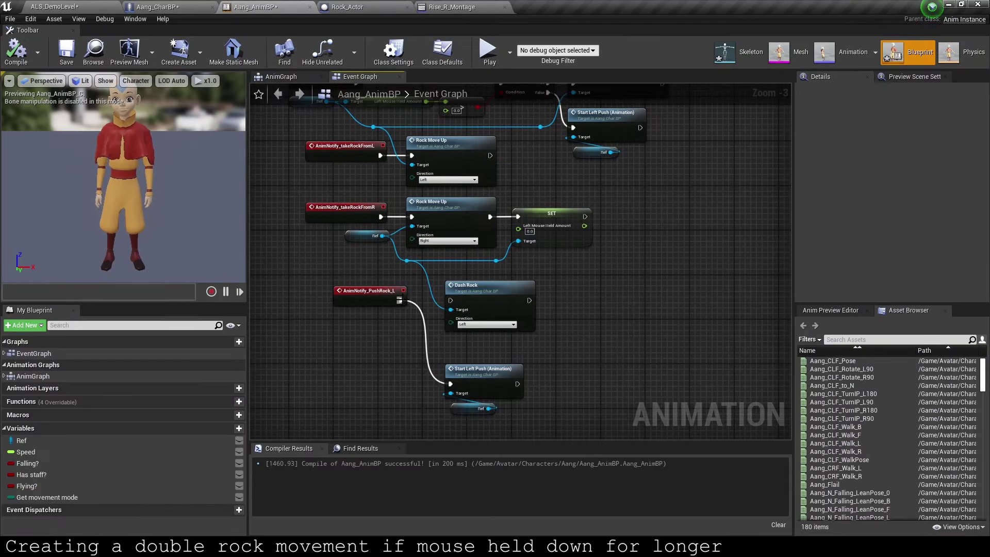
{"action": "left_click_drag", "start_coordinate": [400, 300], "coordinate": [454, 301]}
{"action": "left_click", "coordinate": [16, 51]}
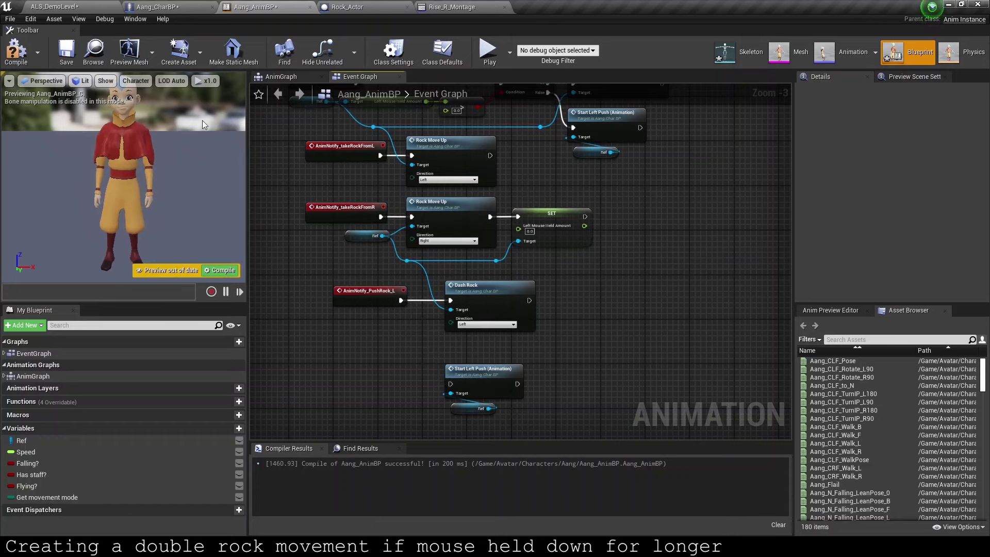
Step: Play-test lifting a rock and pushing two rocks away
{"action": "left_click", "coordinate": [498, 55]}
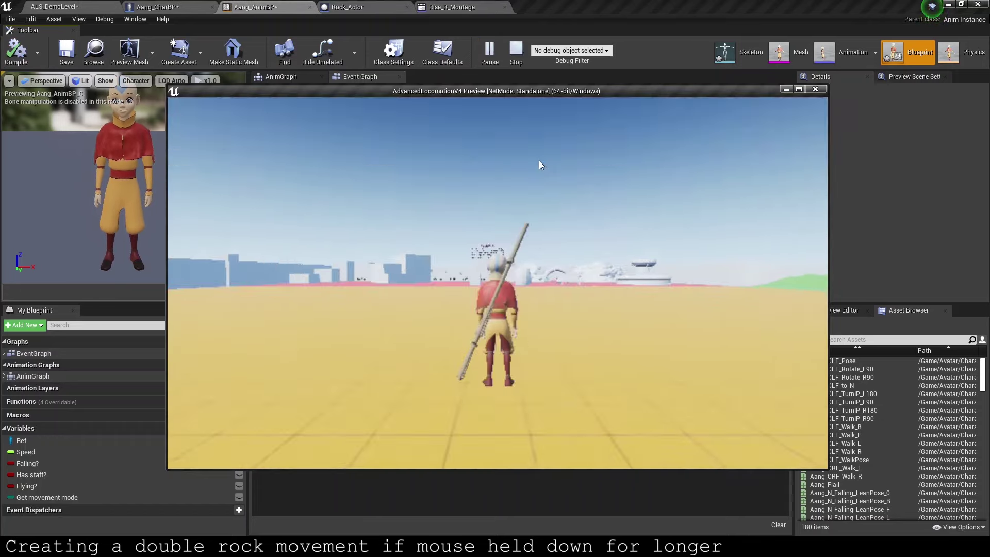
{"action": "left_click", "coordinate": [498, 283]}
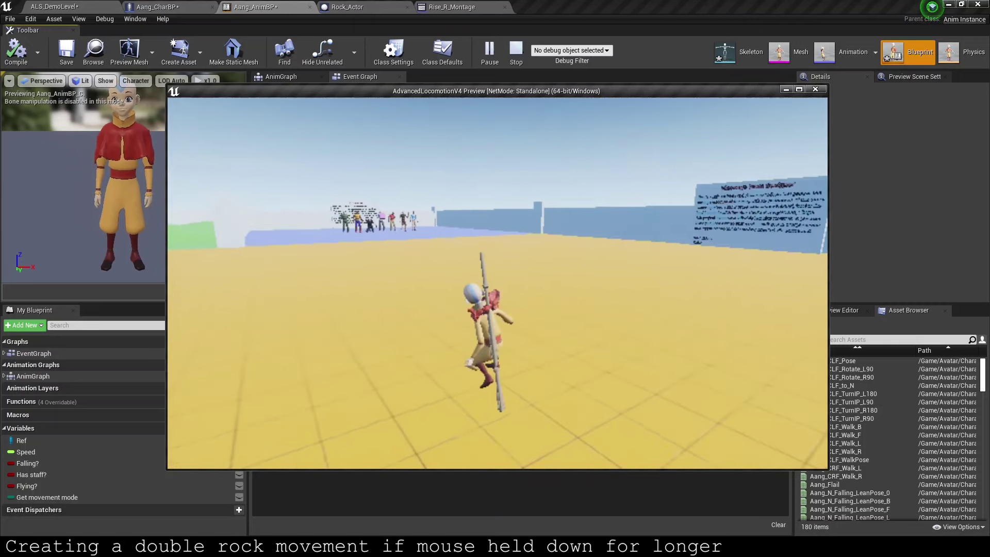
{"action": "left_click", "coordinate": [498, 283]}
{"action": "left_click", "coordinate": [497, 283]}
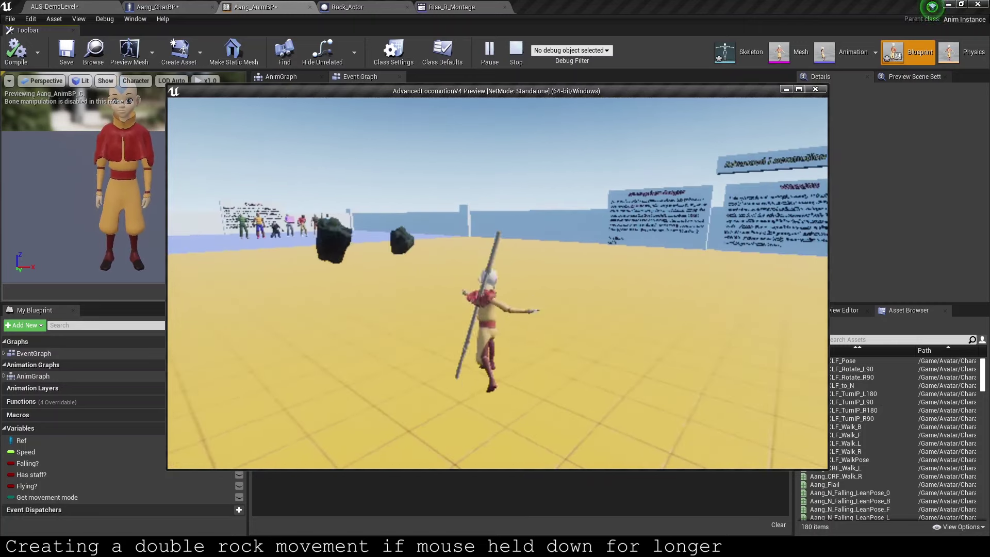
{"action": "key", "text": "Escape"}
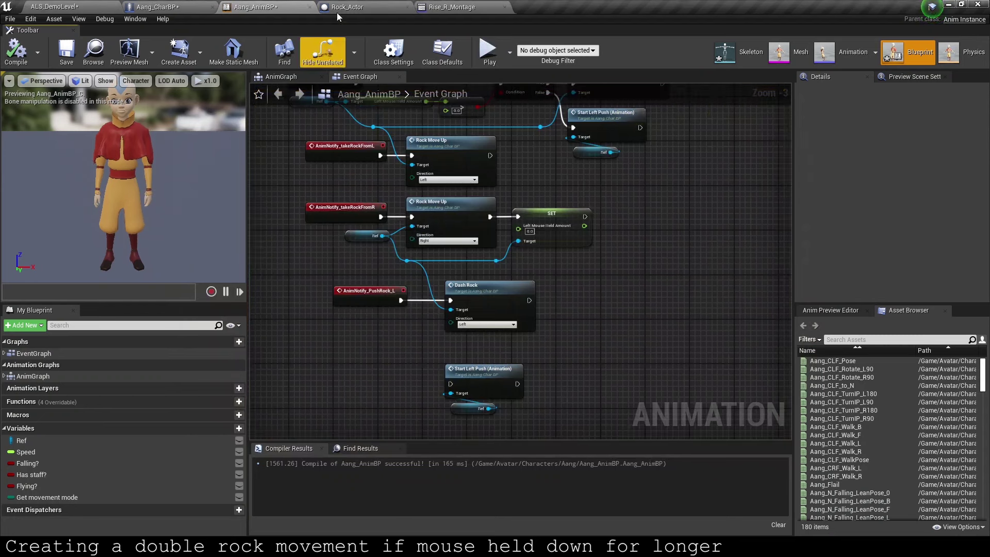
Step: Delete the spare Start Left Push and Ref nodes, recompile, and open Push_L_Montage
{"action": "key", "text": "Delete"}
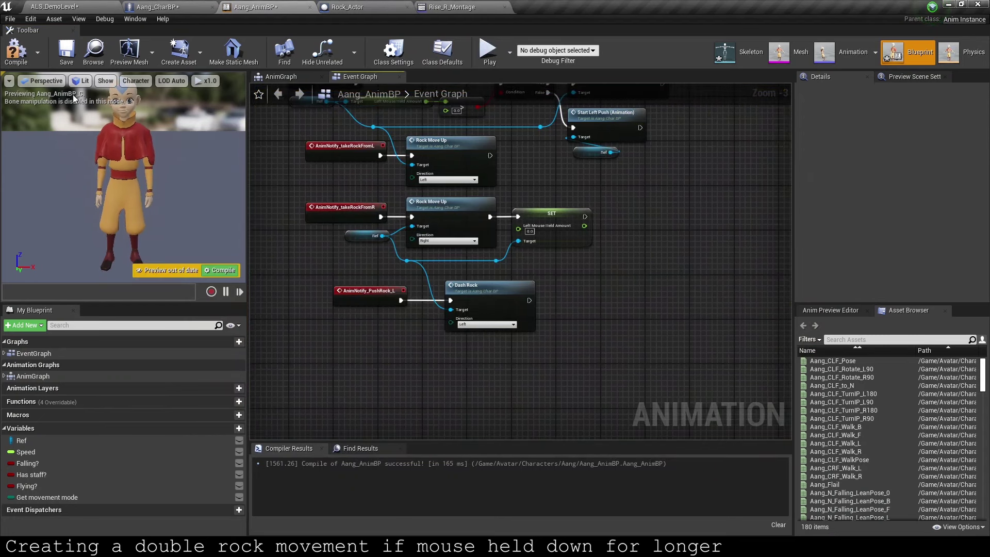
{"action": "left_click", "coordinate": [29, 66]}
{"action": "left_click", "coordinate": [73, 5]}
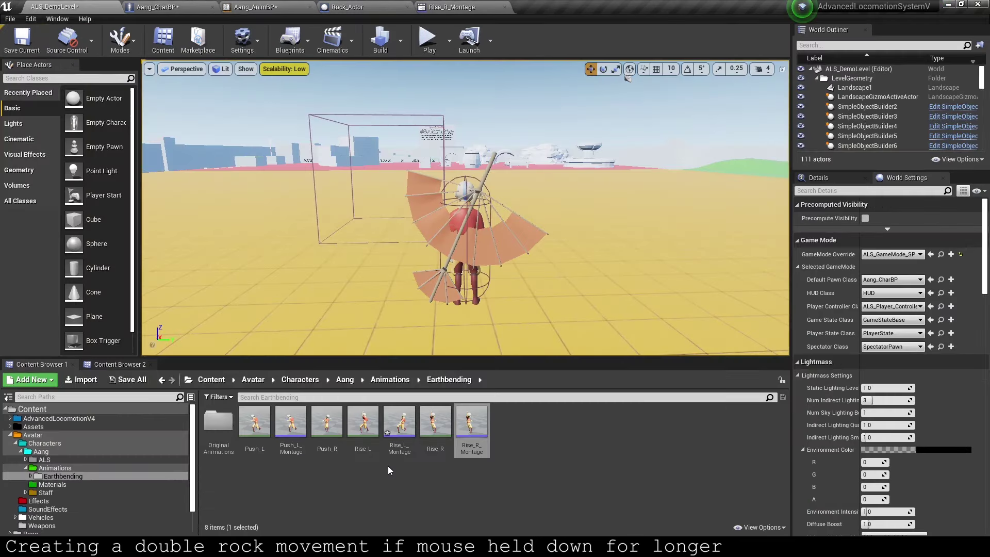
{"action": "double_click", "coordinate": [291, 426]}
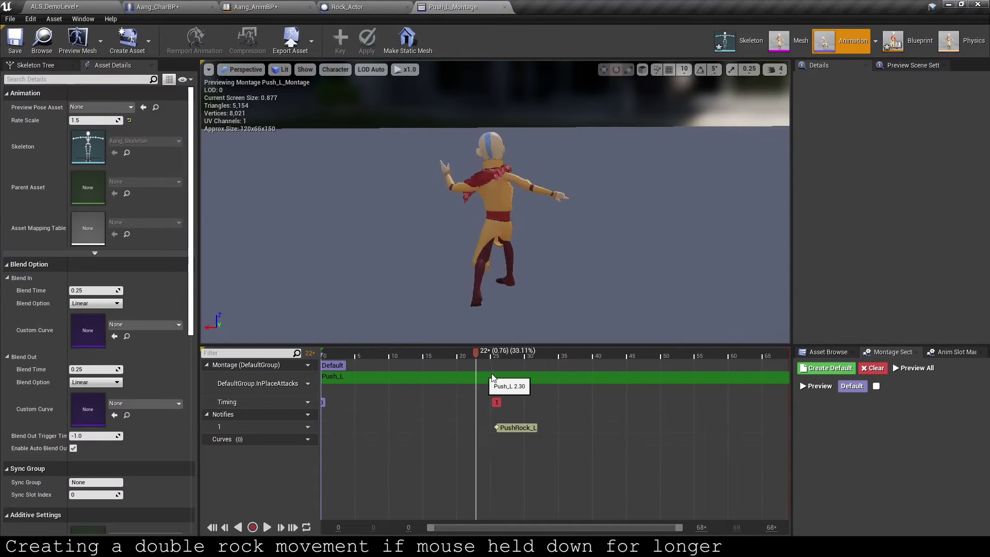
Step: Pause Push_L_Montage and scrub the playhead between frames 40 and 34
{"action": "key", "text": "space"}
{"action": "left_click_drag", "start_coordinate": [542, 377], "coordinate": [605, 372]}
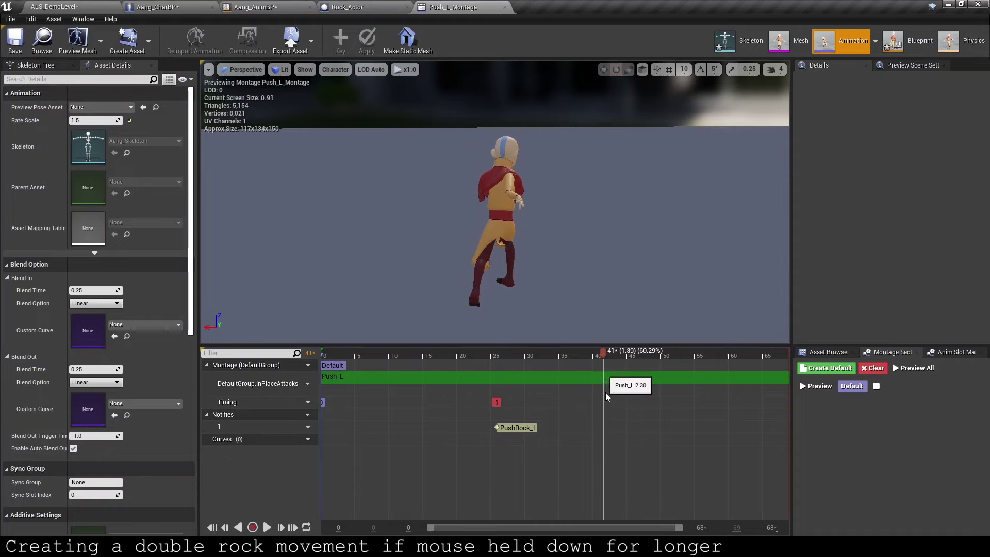
{"action": "right_click", "coordinate": [605, 427]}
{"action": "mouse_move", "coordinate": [632, 441]}
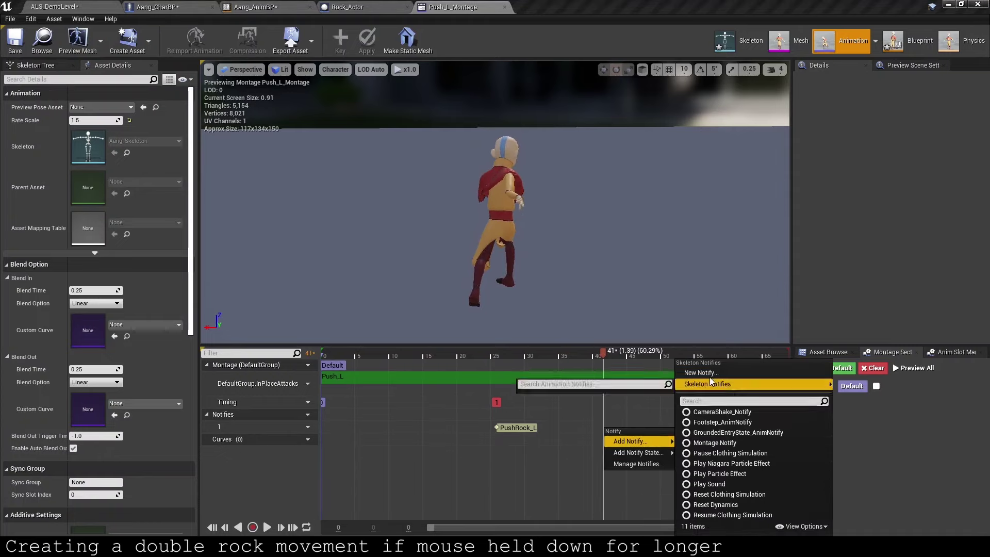
{"action": "left_click", "coordinate": [571, 490]}
{"action": "left_click", "coordinate": [571, 490]}
{"action": "mouse_move", "coordinate": [592, 354]}
{"action": "left_mouse_down"}
{"action": "mouse_move", "coordinate": [557, 355]}
{"action": "mouse_move", "coordinate": [598, 380]}
{"action": "left_mouse_up"}
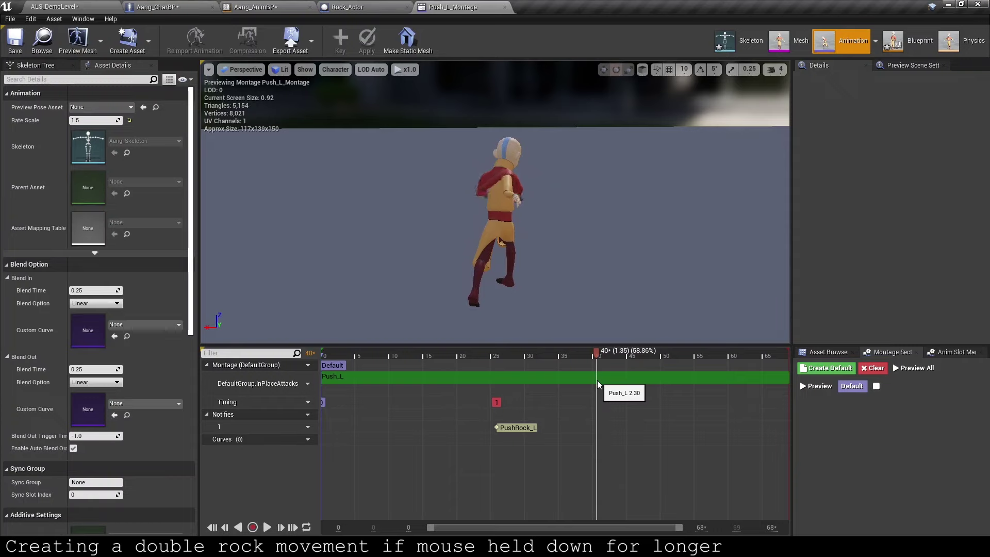
Step: Review the skeleton's notify list (PushRock_L, StartPush_L, takeRockFromR), then close it
{"action": "right_click", "coordinate": [597, 431]}
{"action": "left_click", "coordinate": [619, 466]}
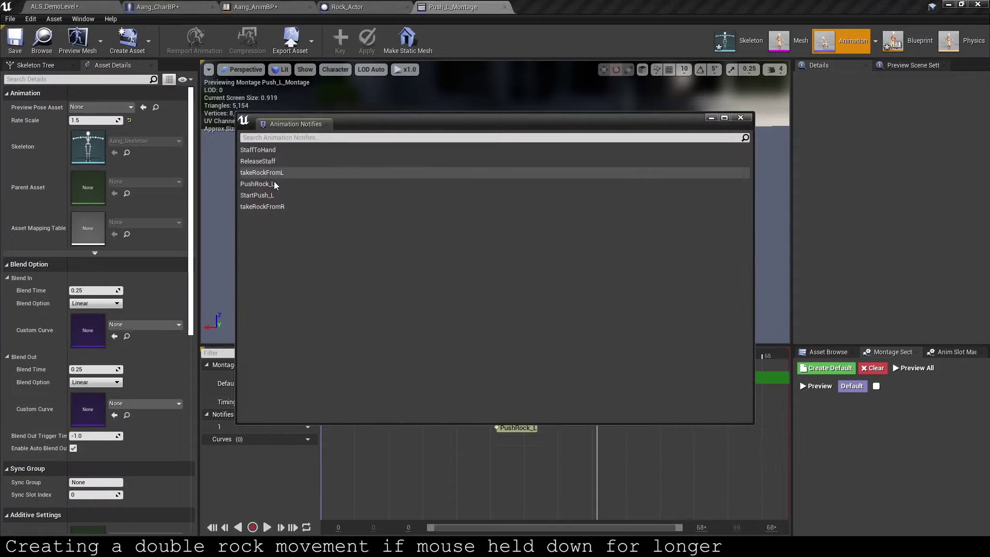
{"action": "left_click", "coordinate": [274, 183]}
{"action": "left_click", "coordinate": [272, 196]}
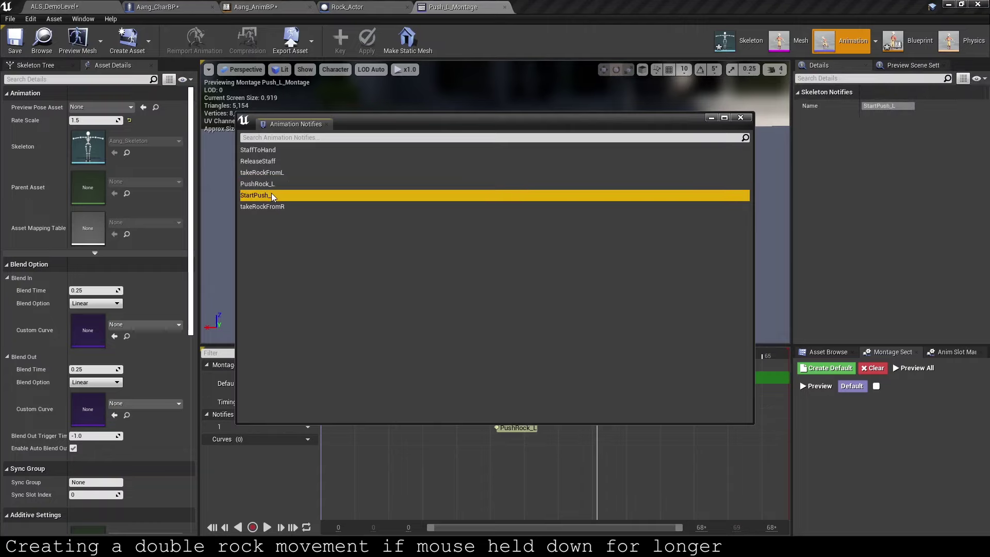
{"action": "right_click", "coordinate": [271, 195]}
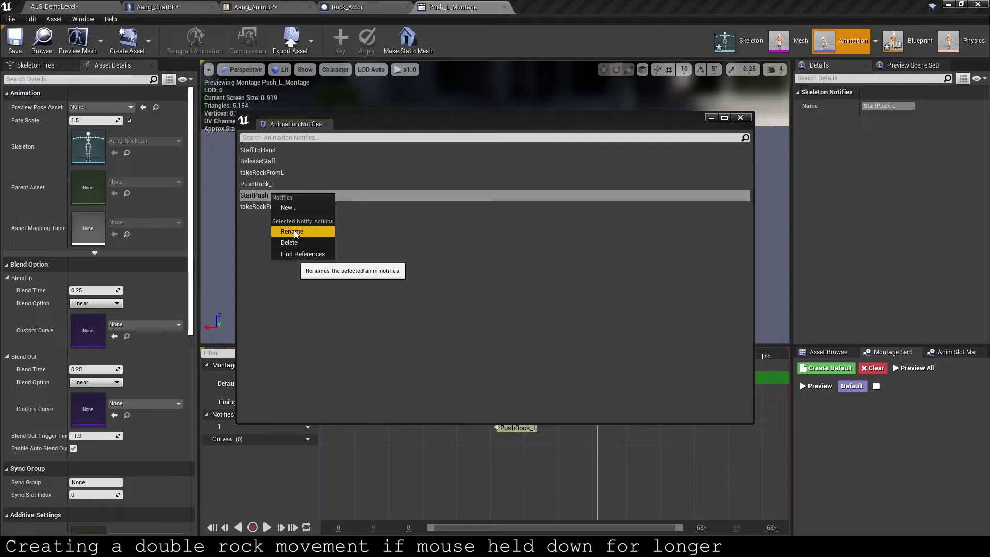
{"action": "left_click", "coordinate": [258, 210]}
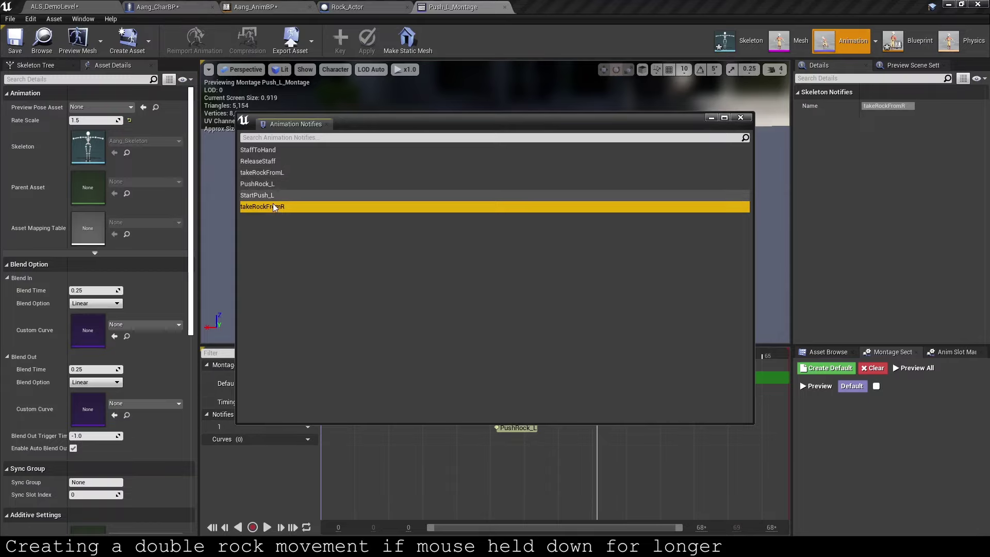
{"action": "left_click", "coordinate": [326, 124]}
Step: Add a new StartPush_R notify at frame 40 of Push_L_Montage
{"action": "right_click", "coordinate": [599, 429]}
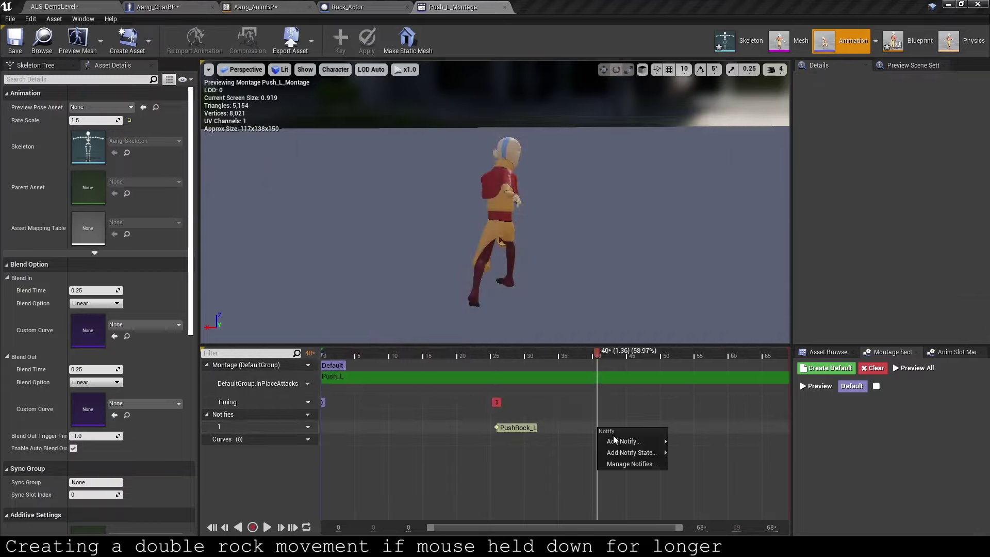
{"action": "mouse_move", "coordinate": [625, 441]}
{"action": "left_click", "coordinate": [694, 373]}
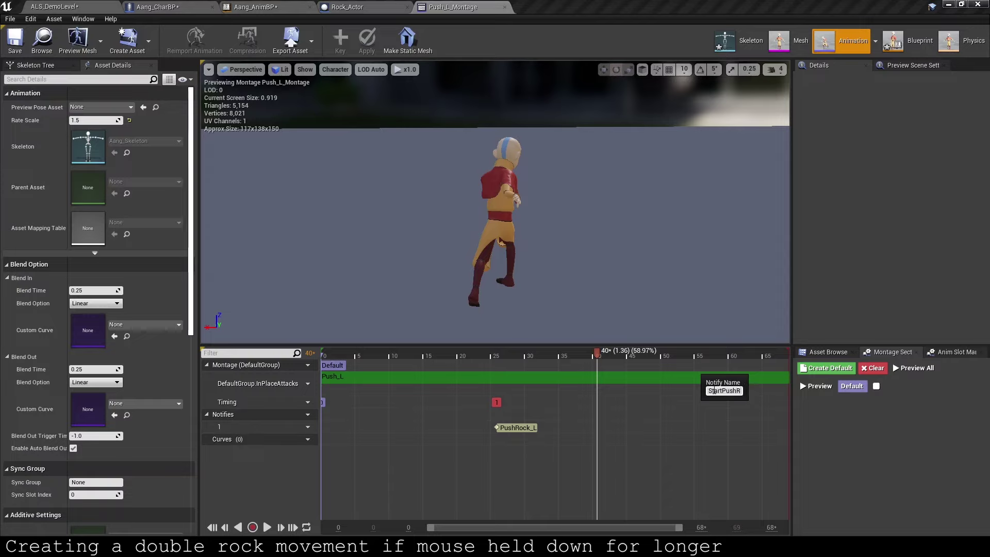
{"action": "type", "text": "R"}
{"action": "key", "text": "Return"}
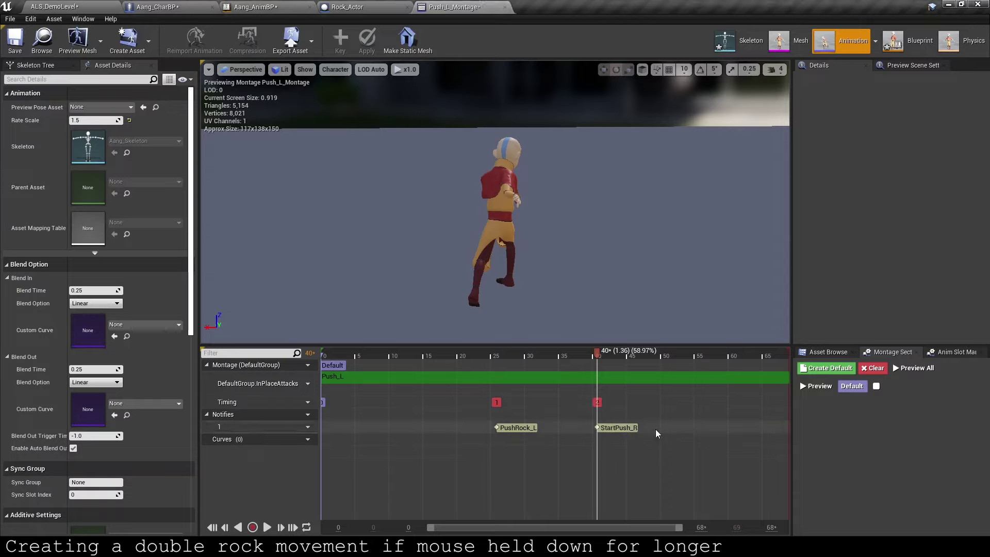
Step: Confirm the StartPush_R name in the skeleton notify list, then go to Aang_AnimBP
{"action": "right_click", "coordinate": [655, 429]}
{"action": "left_click", "coordinate": [665, 465]}
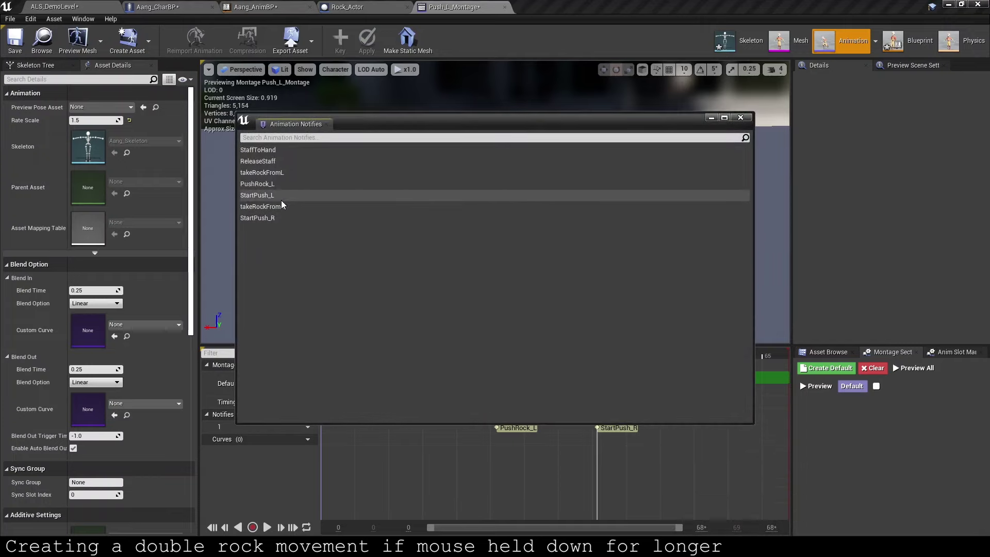
{"action": "left_click", "coordinate": [281, 219]}
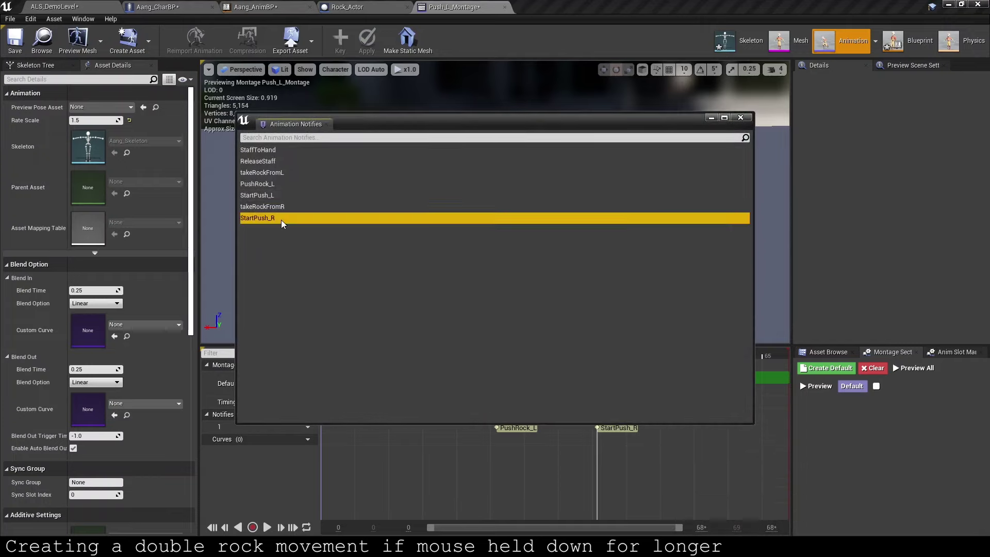
{"action": "right_click", "coordinate": [281, 218]}
{"action": "left_click", "coordinate": [302, 258]}
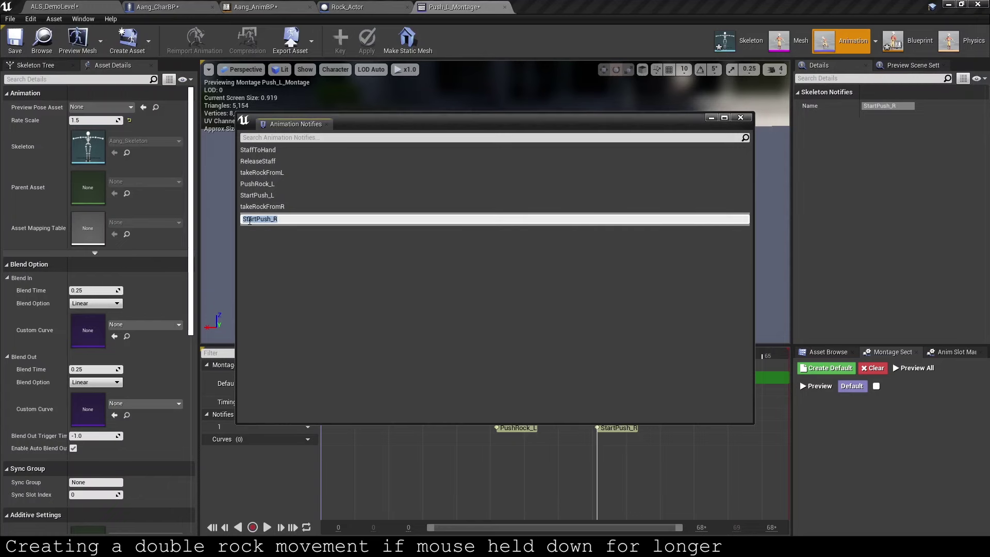
{"action": "key", "text": "Return"}
{"action": "left_click", "coordinate": [326, 124]}
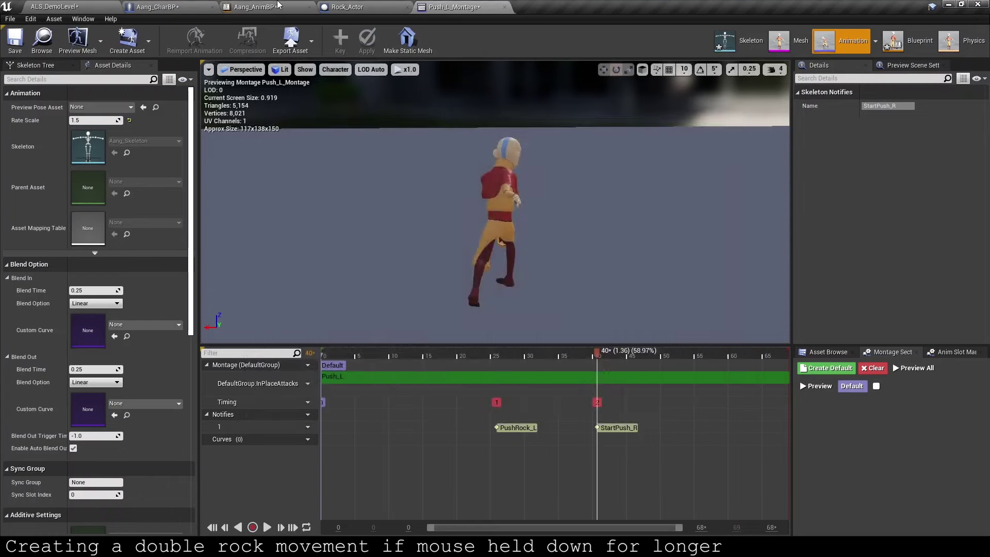
Step: Add an AnimNotify_StartPush_R event node via the 'start push_r' search
{"action": "right_click", "coordinate": [344, 369]}
{"action": "type", "text": "start "}
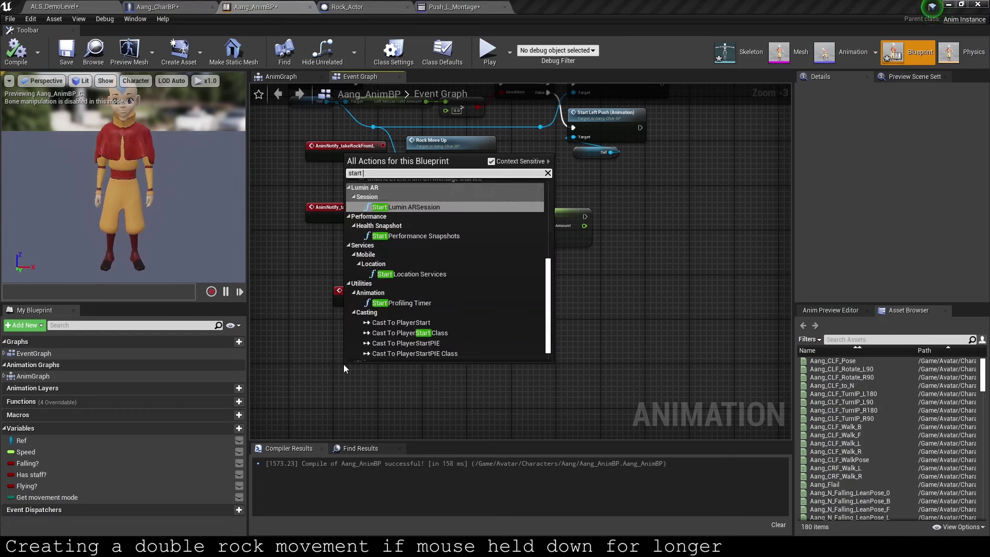
{"action": "type", "text": "push_r"}
{"action": "key", "text": "Return"}
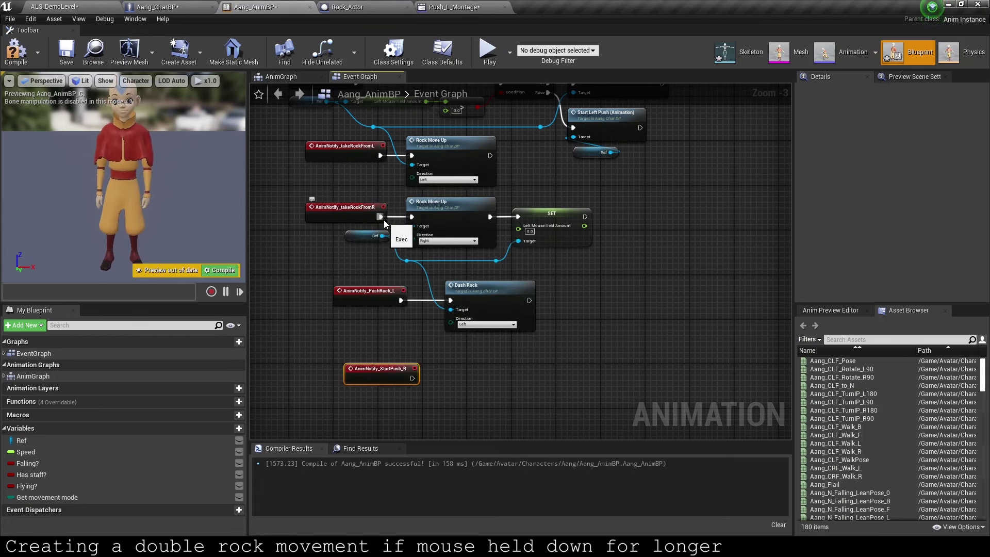
{"action": "right_click_drag", "start_coordinate": [384, 223], "coordinate": [386, 334]}
{"action": "scroll", "coordinate": [386, 334], "scroll_direction": "down", "scroll_amount": 1}
{"action": "scroll", "coordinate": [385, 334], "scroll_direction": "down", "scroll_amount": 1}
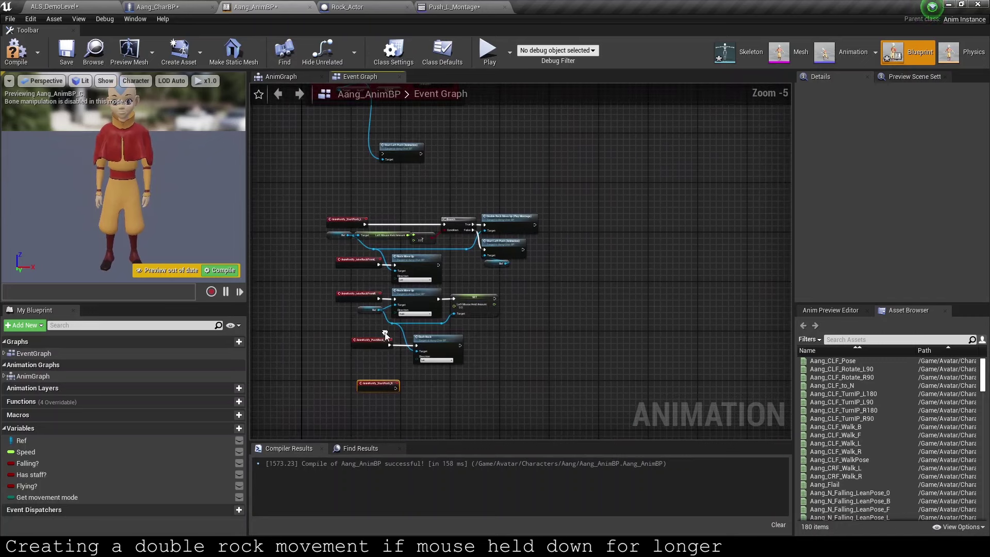
{"action": "left_click_drag", "start_coordinate": [349, 202], "coordinate": [347, 200]}
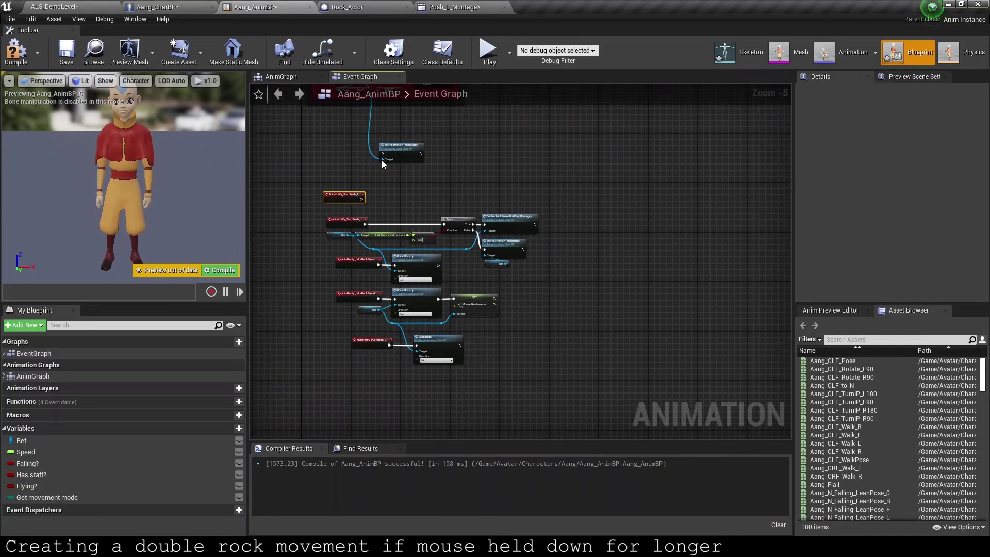
Step: Wire a new Branch node from the StartPush_R event's exec pin
{"action": "right_click_drag", "start_coordinate": [413, 143], "coordinate": [418, 216]}
{"action": "scroll", "coordinate": [418, 218], "scroll_direction": "up", "scroll_amount": 2}
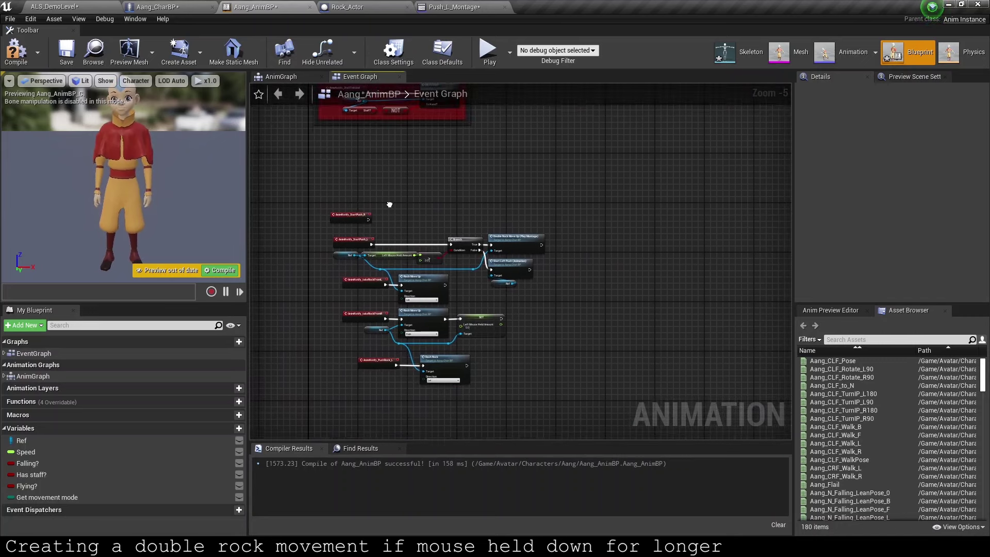
{"action": "scroll", "coordinate": [387, 193], "scroll_direction": "up", "scroll_amount": 2}
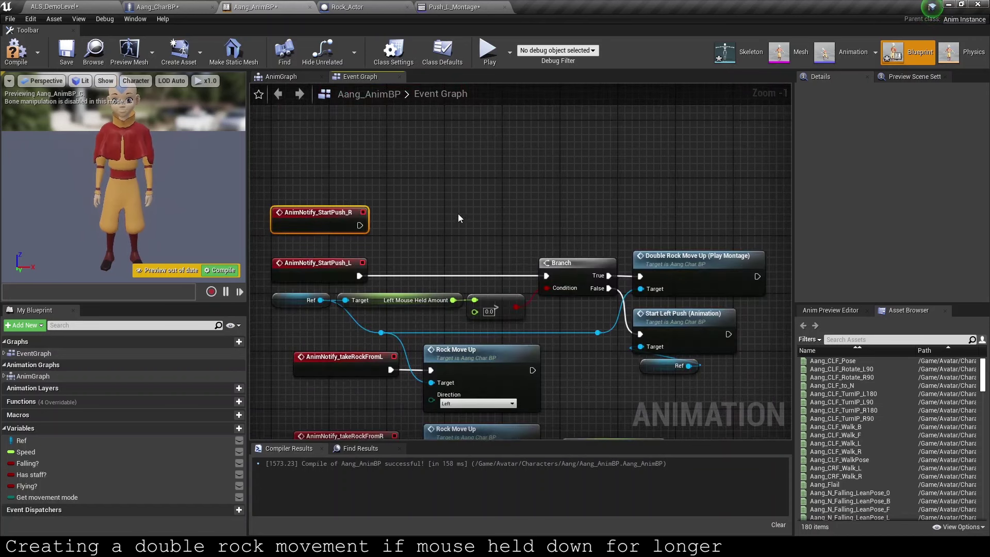
{"action": "left_click", "coordinate": [485, 209]}
{"action": "left_click_drag", "start_coordinate": [360, 226], "coordinate": [567, 219]}
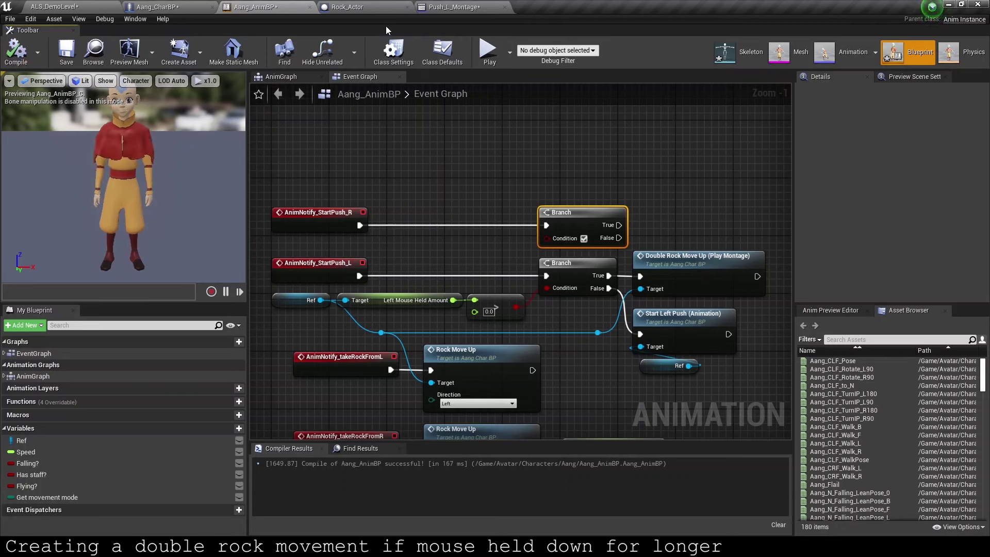
{"action": "right_click_drag", "start_coordinate": [516, 310], "coordinate": [477, 120]}
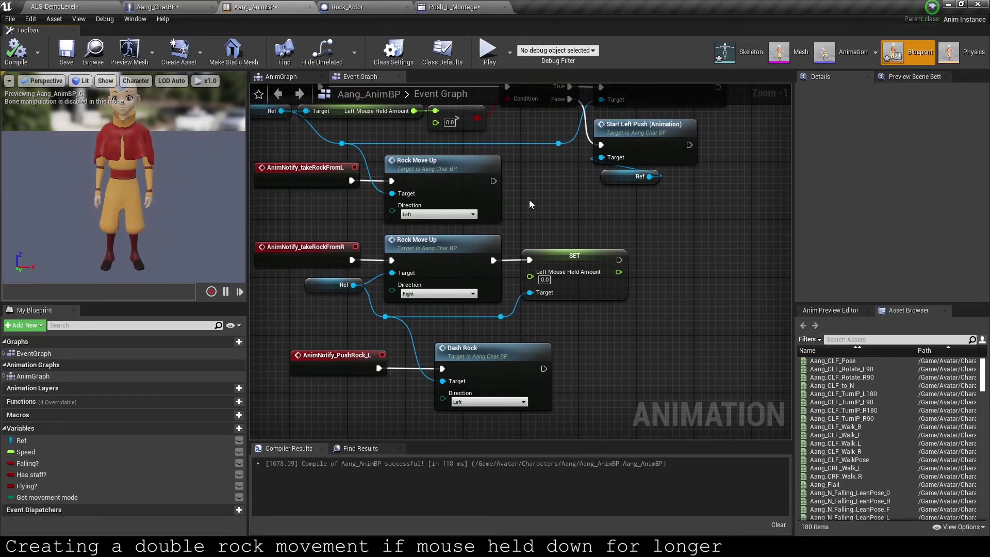
{"action": "scroll", "coordinate": [450, 190], "scroll_direction": "down", "scroll_amount": 3}
{"action": "right_click_drag", "start_coordinate": [492, 97], "coordinate": [468, 217]}
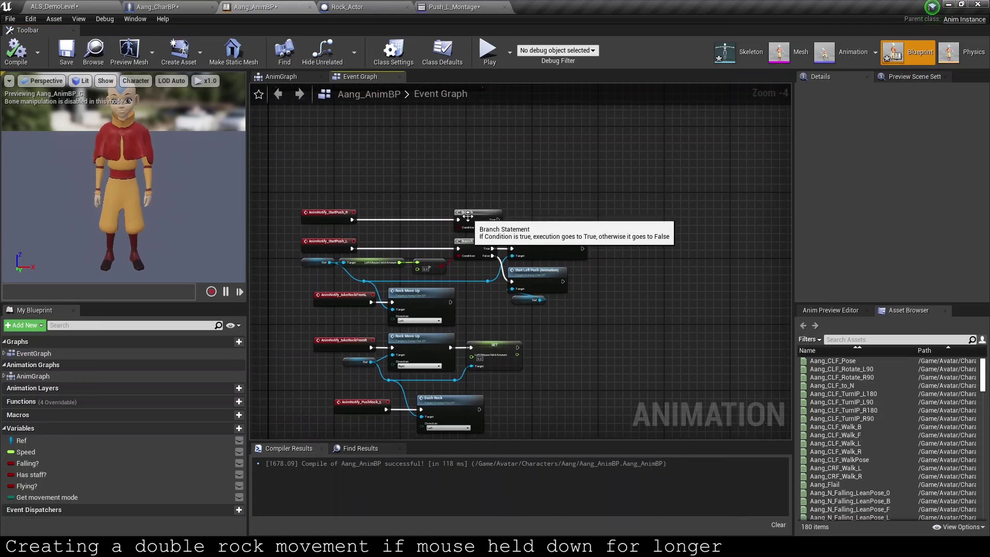
Step: Place a Ref getter above the Branch nodes and pull Get Rock Ref R from it
{"action": "scroll", "coordinate": [468, 217], "scroll_direction": "up", "scroll_amount": 3}
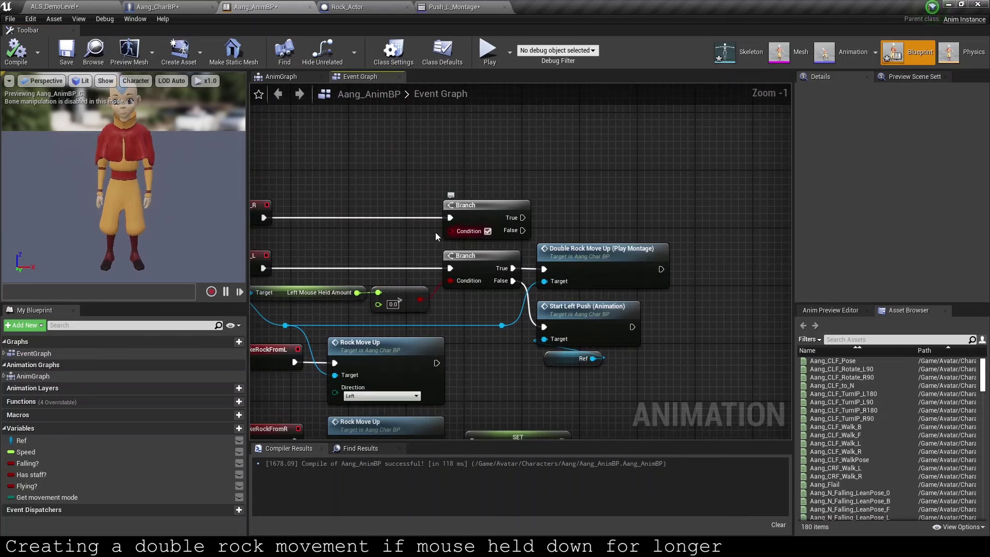
{"action": "right_click_drag", "start_coordinate": [435, 232], "coordinate": [498, 208]}
{"action": "left_click_drag", "start_coordinate": [21, 441], "coordinate": [311, 222]}
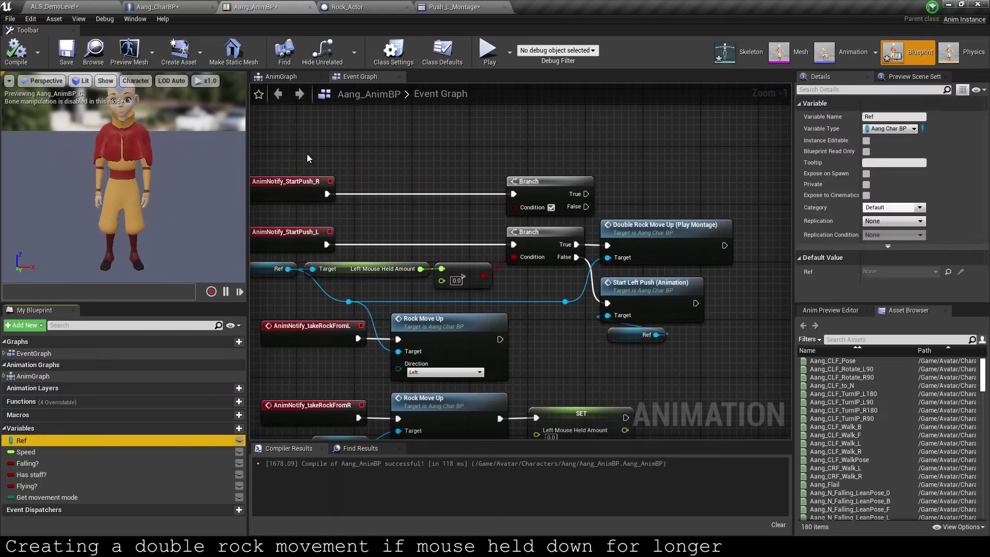
{"action": "left_click_drag", "start_coordinate": [332, 154], "coordinate": [419, 167]}
{"action": "type", "text": "right"}
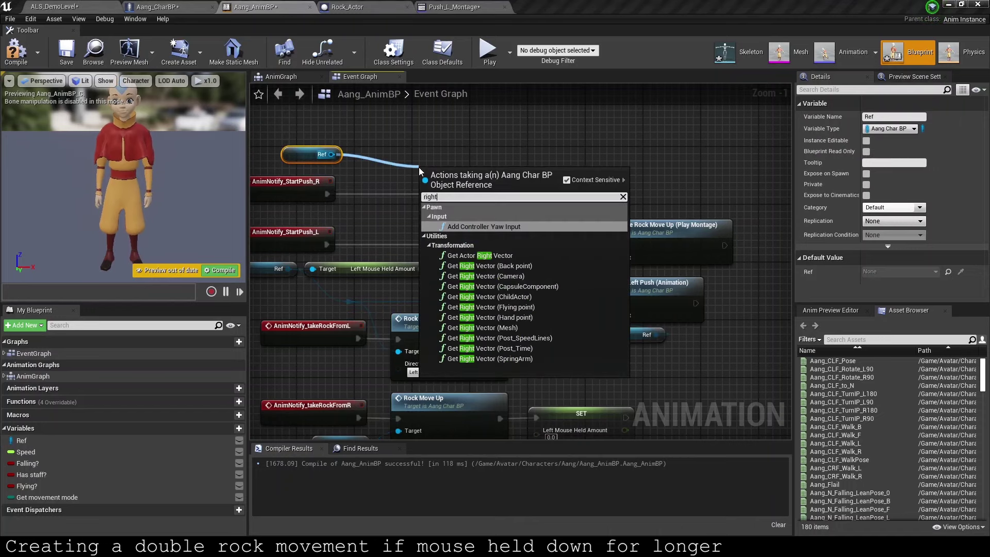
{"action": "type", "text": " ref"}
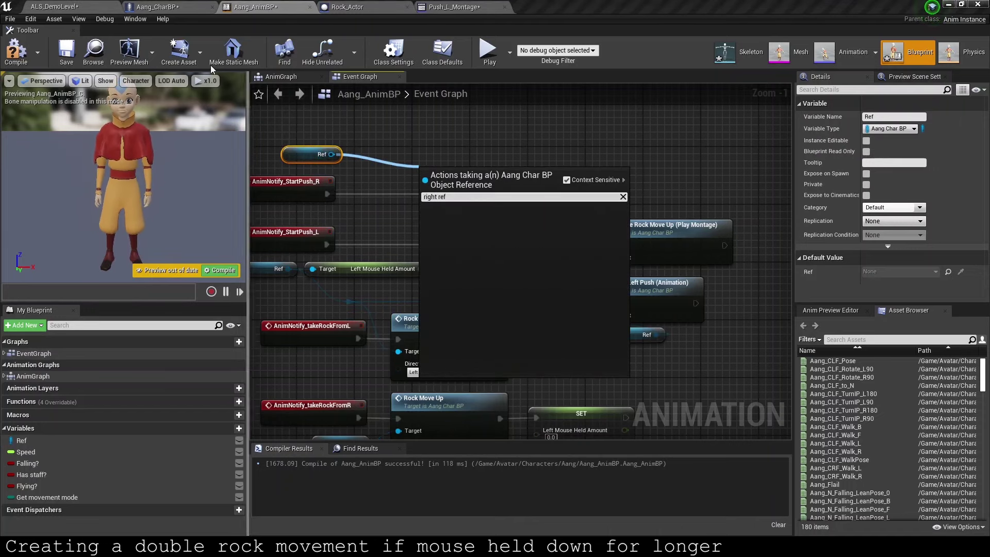
{"action": "left_click", "coordinate": [155, 7]}
{"action": "left_click", "coordinate": [265, 6]}
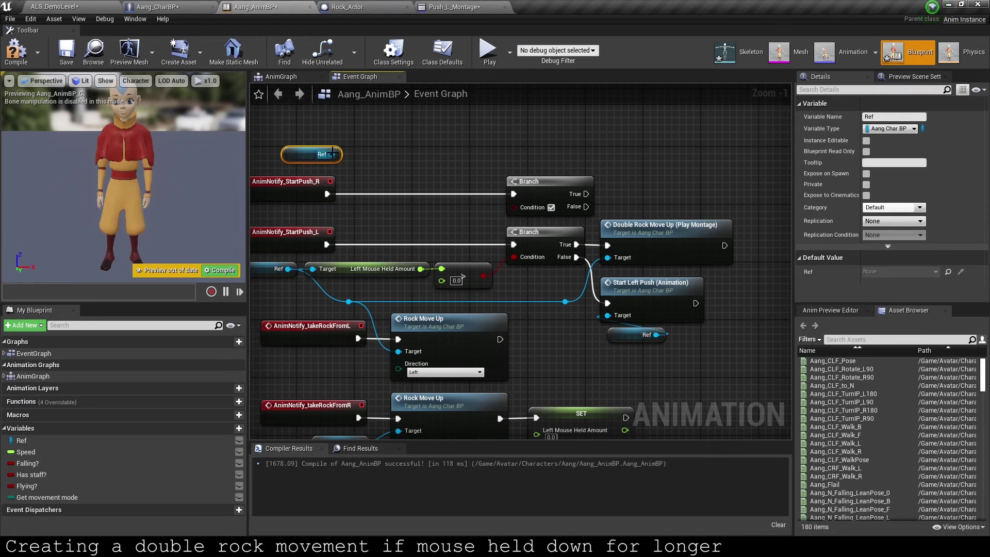
{"action": "left_click_drag", "start_coordinate": [333, 154], "coordinate": [387, 155]}
{"action": "type", "text": "rockref"}
{"action": "key", "text": "Down"}
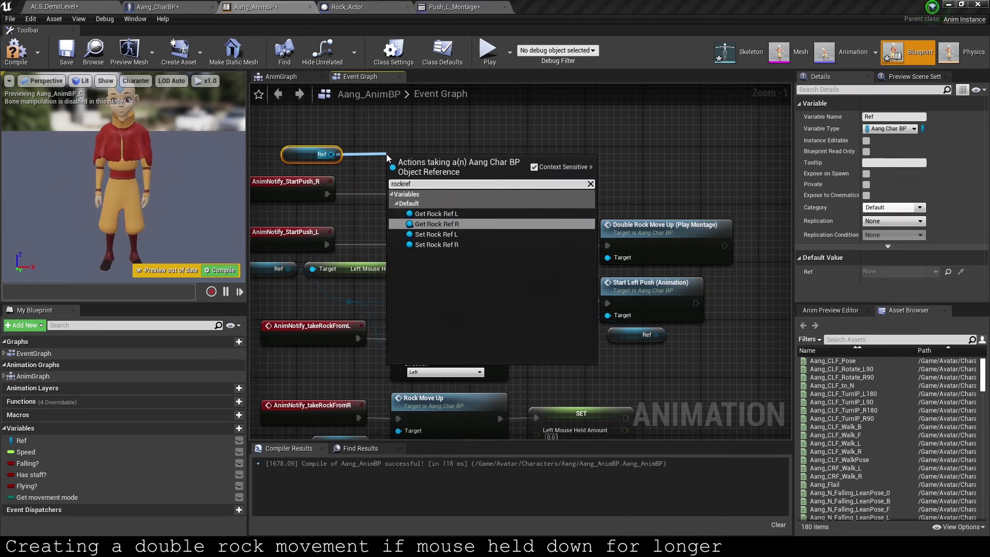
{"action": "key", "text": "Return"}
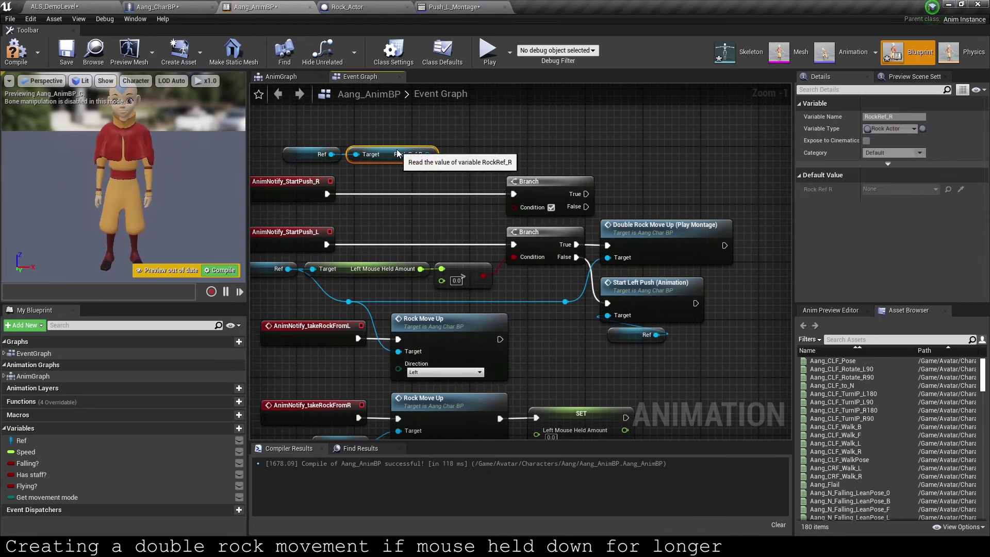
Step: Add an Is Valid check on Rock Ref R and feed it into the upper Branch's condition
{"action": "left_click_drag", "start_coordinate": [427, 155], "coordinate": [499, 156]}
{"action": "type", "text": "is av"}
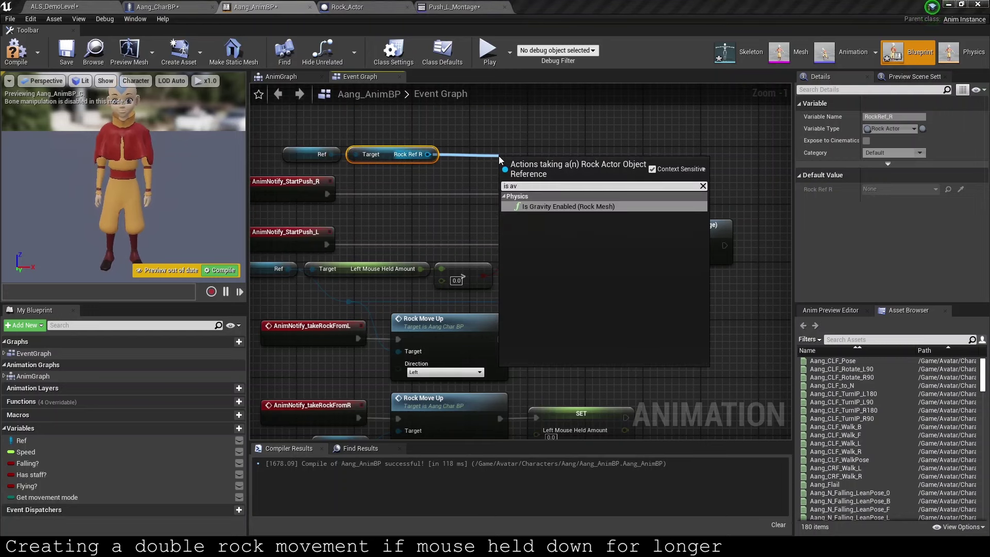
{"action": "key", "text": "BackSpace"}
{"action": "key", "text": "BackSpace"}
{"action": "type", "text": "val"}
{"action": "key", "text": "Return"}
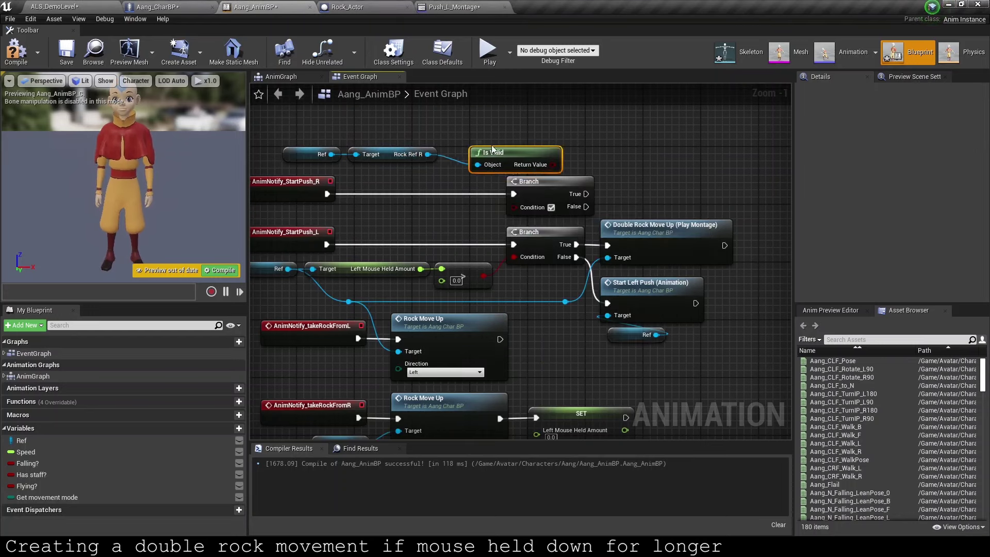
{"action": "left_click_drag", "start_coordinate": [492, 150], "coordinate": [399, 146]}
{"action": "left_click_drag", "start_coordinate": [459, 158], "coordinate": [514, 207]}
{"action": "right_click_drag", "start_coordinate": [567, 196], "coordinate": [456, 196]}
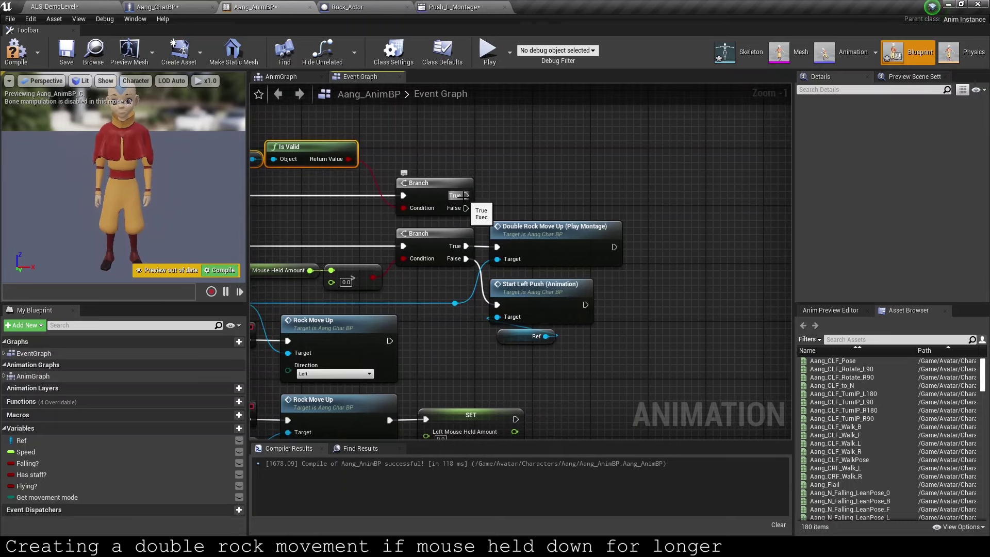
Step: Switch over to the Aang_CharBP blueprint
{"action": "mouse_move", "coordinate": [466, 194]}
{"action": "left_mouse_down"}
{"action": "mouse_move", "coordinate": [487, 190]}
{"action": "mouse_move", "coordinate": [415, 199]}
{"action": "mouse_move", "coordinate": [472, 194]}
{"action": "mouse_move", "coordinate": [469, 182]}
{"action": "left_mouse_up"}
{"action": "scroll", "coordinate": [472, 196], "scroll_direction": "down", "scroll_amount": 3}
{"action": "key", "text": "Escape"}
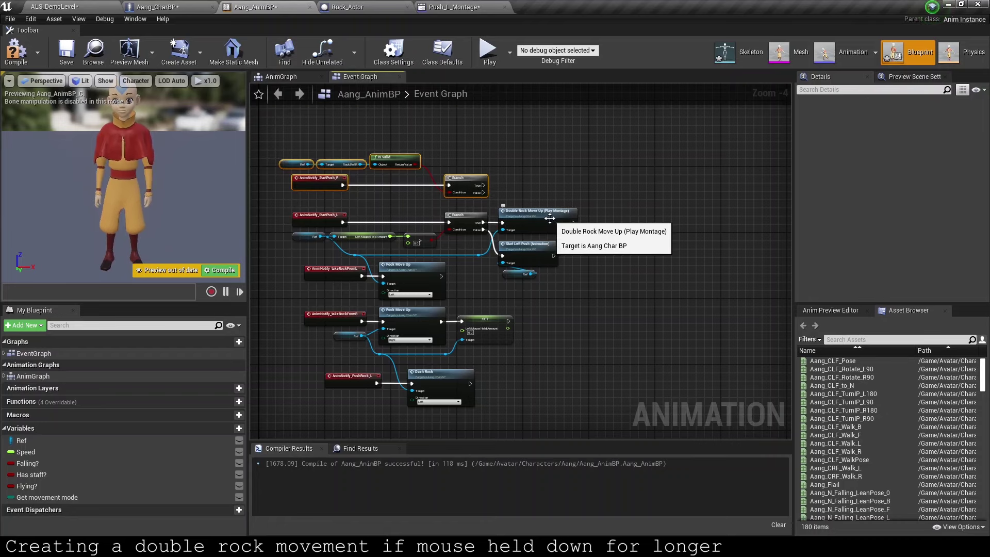
{"action": "scroll", "coordinate": [550, 218], "scroll_direction": "up", "scroll_amount": 2}
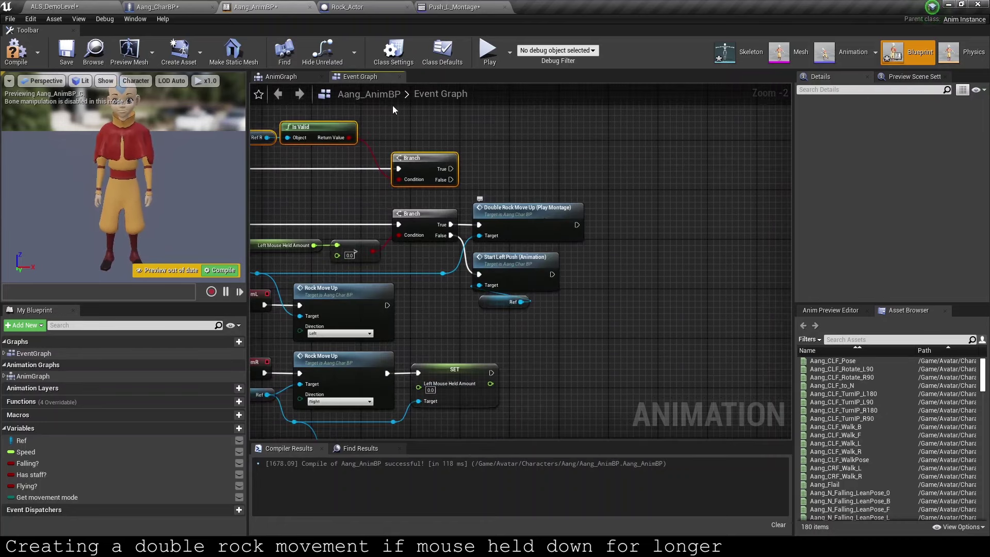
{"action": "left_click", "coordinate": [196, 5]}
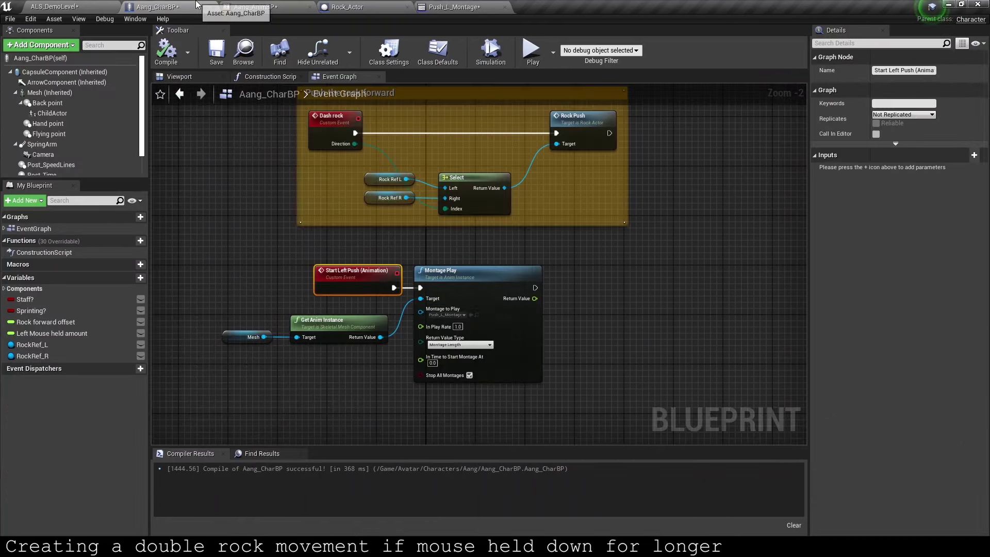
Step: Paste a copy of Start Left Push and rename it Start Right Push (Animation)
{"action": "right_click", "coordinate": [585, 275]}
{"action": "left_click", "coordinate": [375, 276]}
{"action": "key", "text": "ctrl+v"}
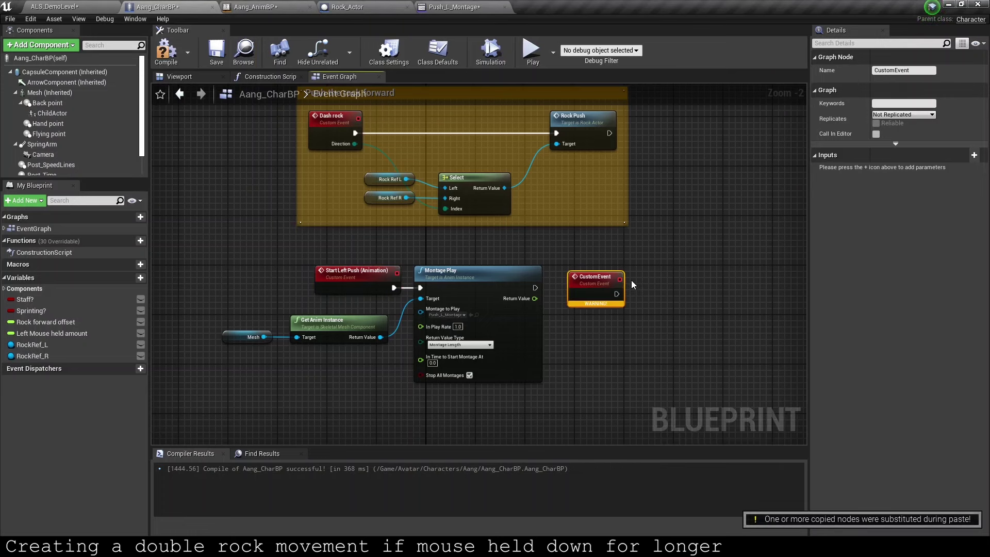
{"action": "left_click", "coordinate": [356, 274]}
{"action": "left_click", "coordinate": [884, 69]}
{"action": "left_click", "coordinate": [884, 70]}
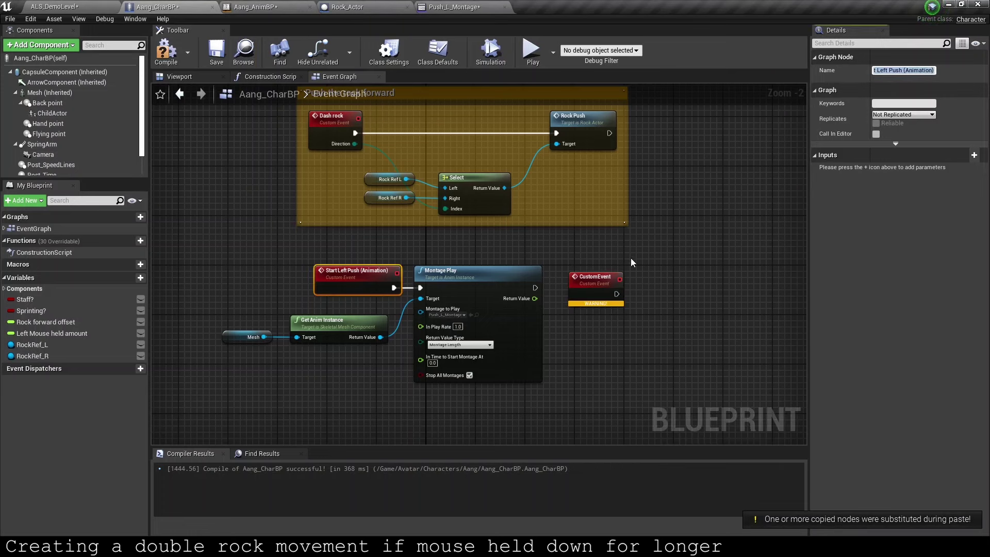
{"action": "left_click", "coordinate": [800, 144]}
{"action": "left_click", "coordinate": [599, 274]}
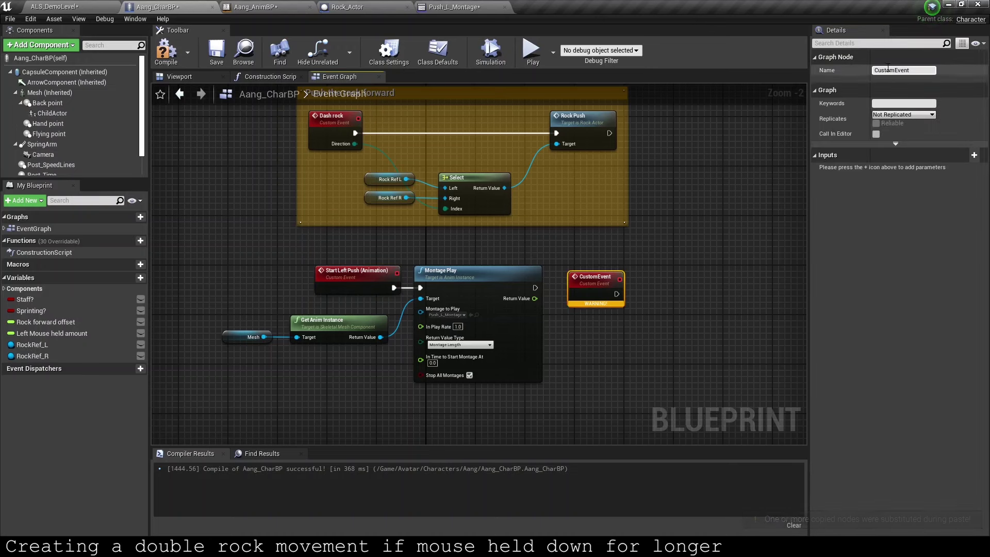
{"action": "left_click", "coordinate": [910, 70]}
{"action": "type", "text": "Start Left Push (Animation)"}
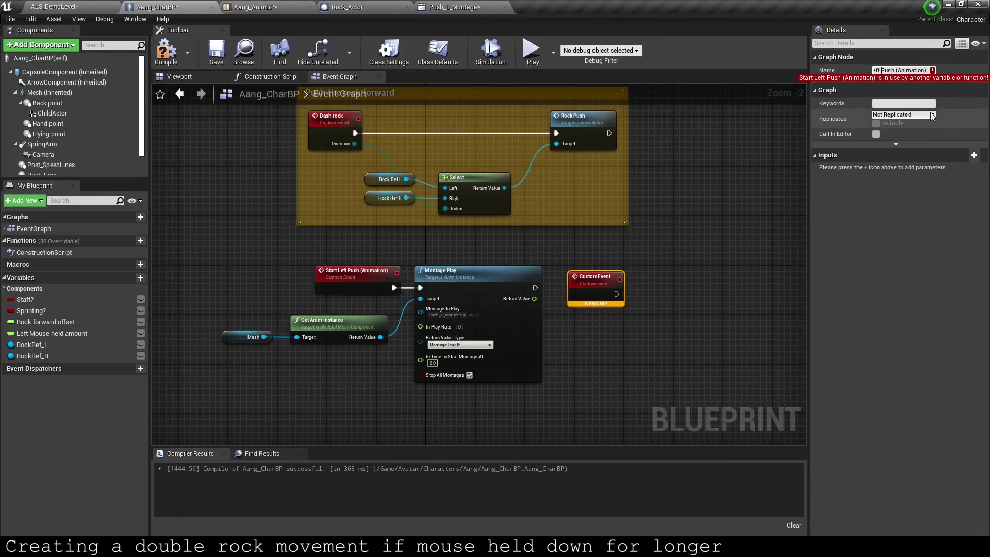
{"action": "key", "text": "BackSpace"}
{"action": "key", "text": "BackSpace"}
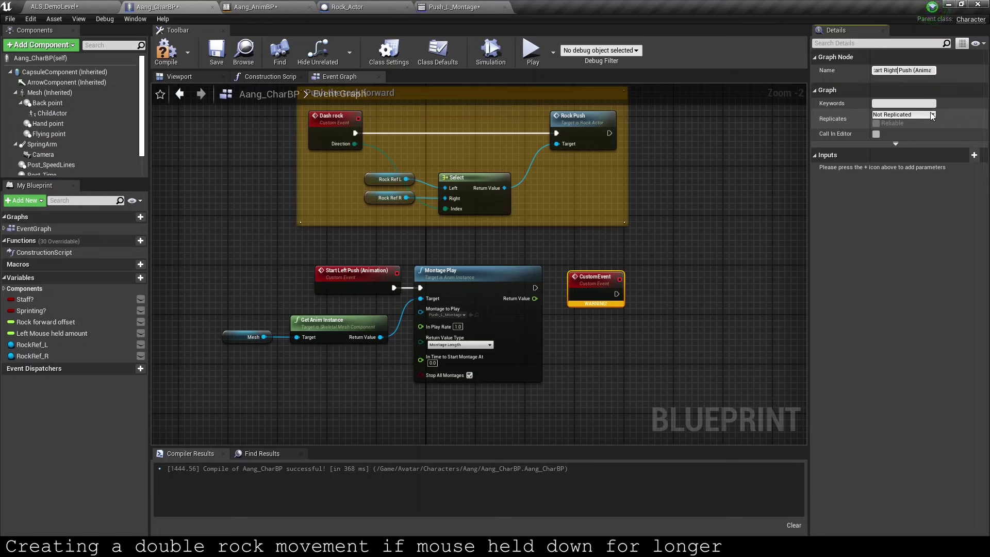
{"action": "key", "text": "Return"}
Step: Duplicate the Mesh, Get Anim Instance and Montage Play nodes and drive them from Start Right Push
{"action": "left_click_drag", "start_coordinate": [246, 312], "coordinate": [495, 371]}
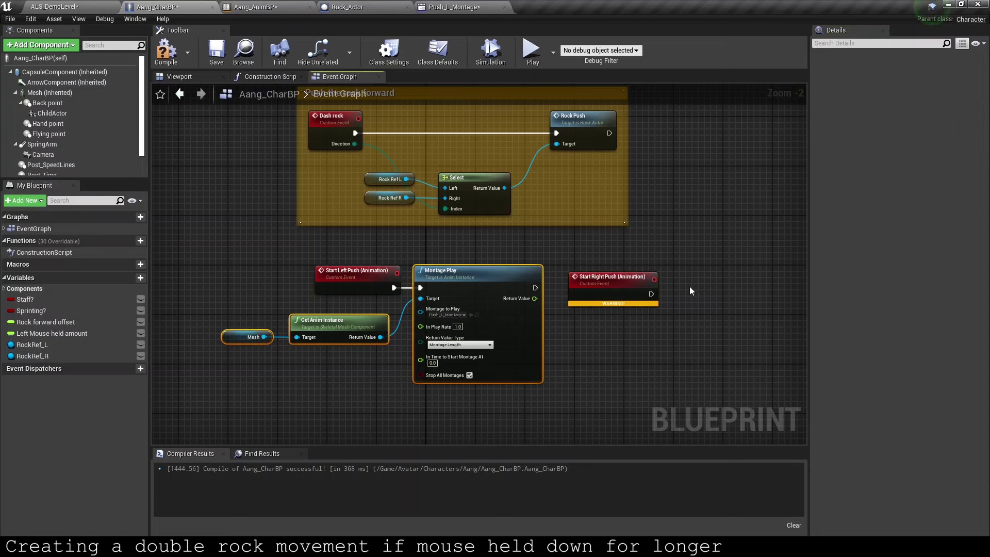
{"action": "key", "text": "ctrl+c"}
{"action": "key", "text": "ctrl+v"}
{"action": "right_click_drag", "start_coordinate": [652, 294], "coordinate": [498, 289]}
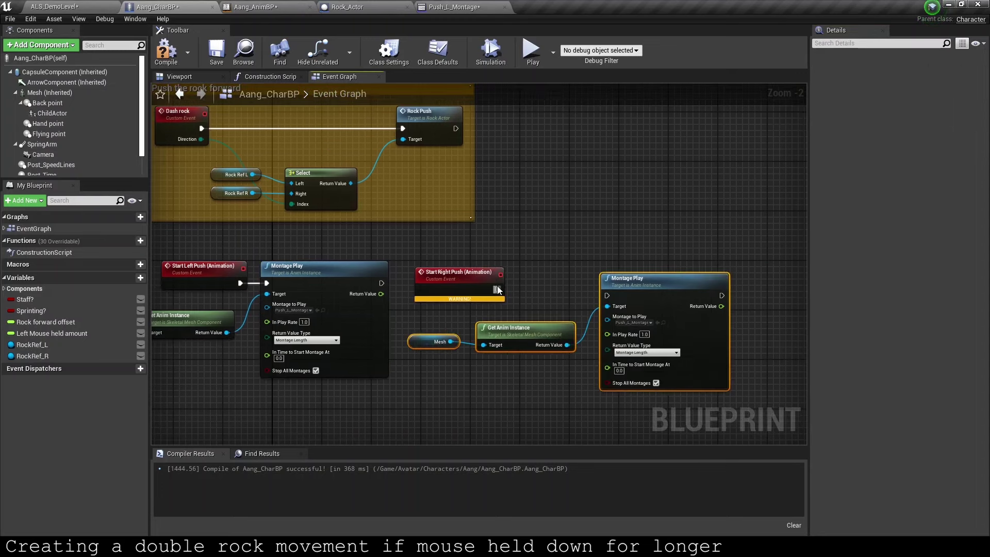
{"action": "left_click_drag", "start_coordinate": [498, 290], "coordinate": [599, 295]}
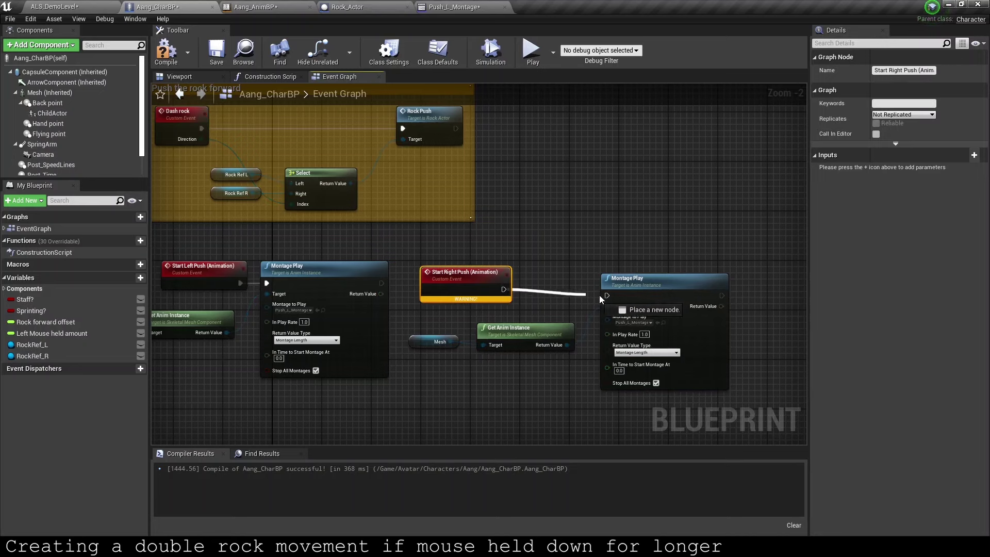
{"action": "left_click_drag", "start_coordinate": [399, 394], "coordinate": [732, 264]}
{"action": "left_click_drag", "start_coordinate": [644, 308], "coordinate": [639, 302]}
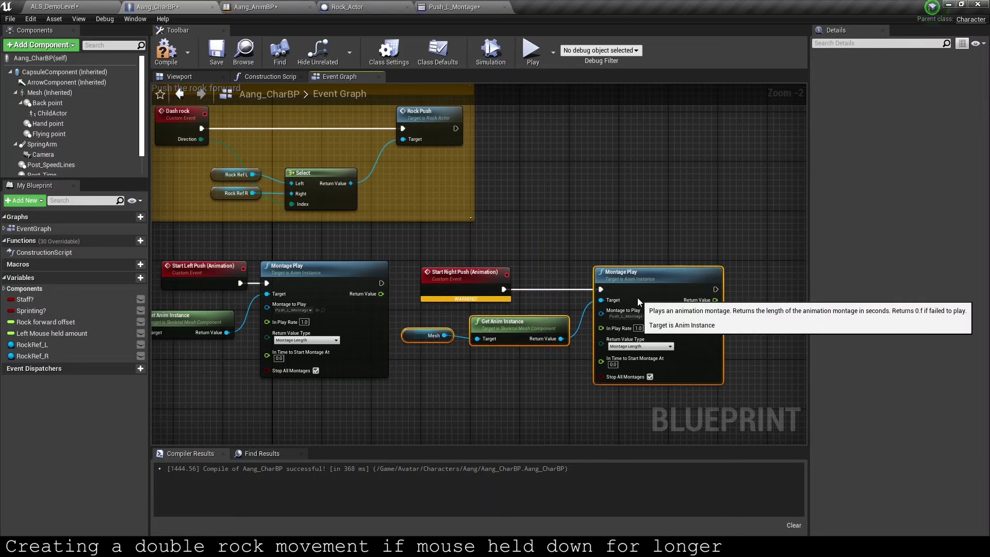
Step: Wrap the whole bottom row of push nodes in a comment
{"action": "scroll", "coordinate": [381, 289], "scroll_direction": "down", "scroll_amount": 3}
{"action": "left_click_drag", "start_coordinate": [219, 266], "coordinate": [540, 352]}
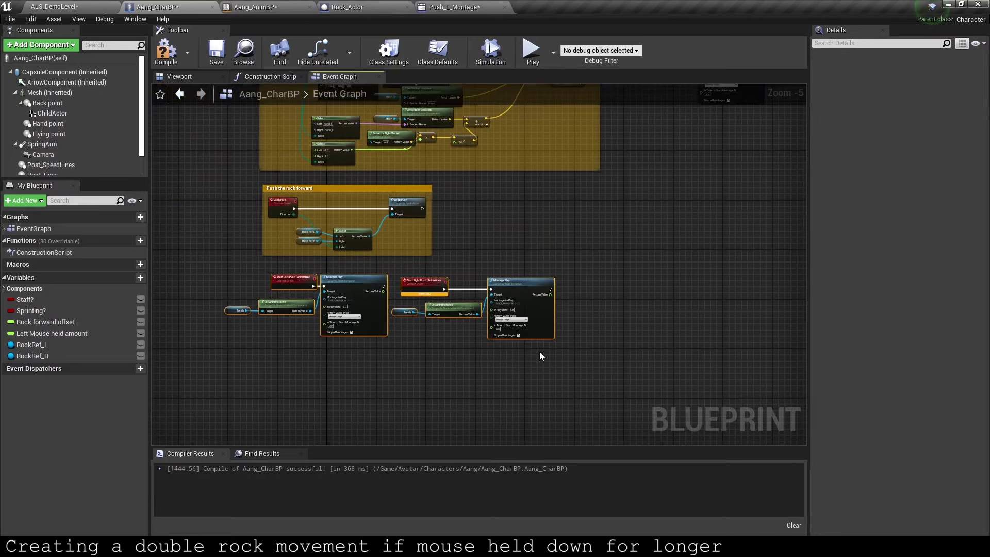
{"action": "key", "text": "c"}
{"action": "type", "text": "Dash/push animation ev"}
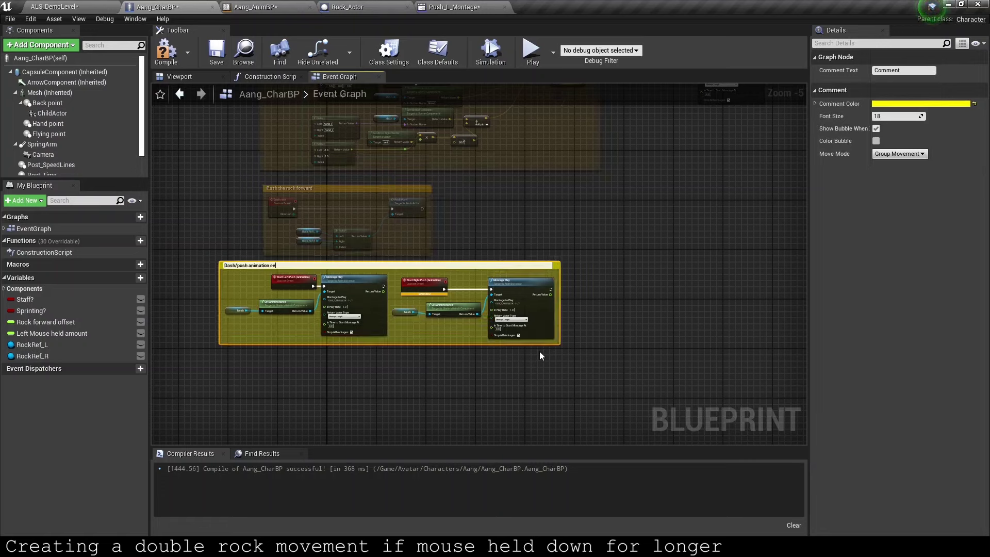
Step: Title the comment 'Dash/push animation events' and colour it cyan
{"action": "type", "text": "ents"}
{"action": "key", "text": "Return"}
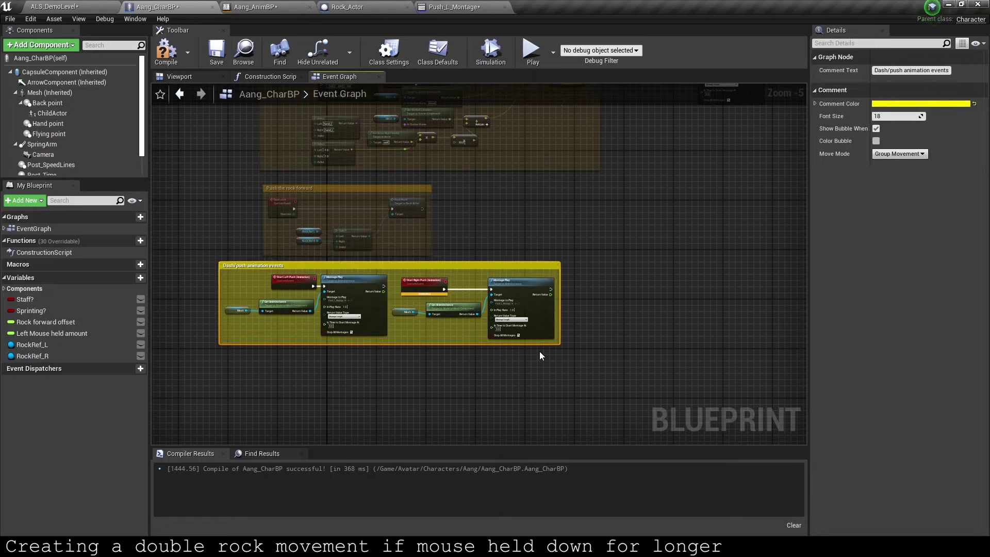
{"action": "left_click", "coordinate": [903, 104]}
{"action": "left_click_drag", "start_coordinate": [734, 196], "coordinate": [638, 176]}
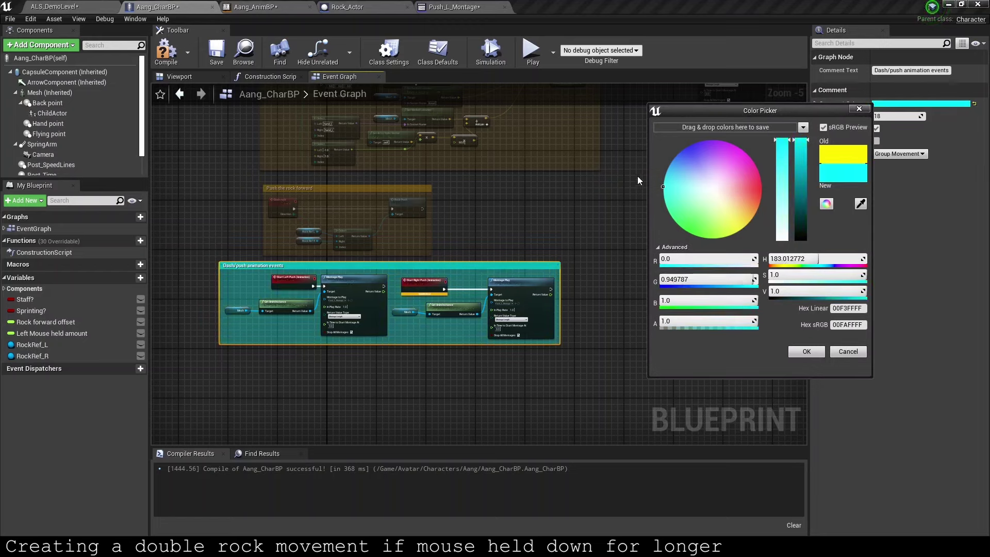
{"action": "left_click", "coordinate": [797, 352]}
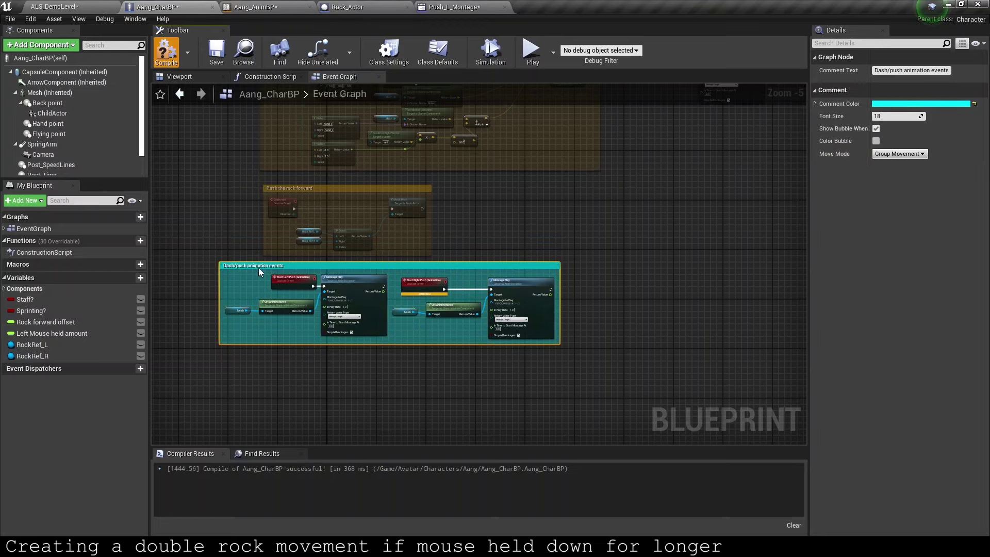
Step: Nudge the comment box right and return to the ALS_DemoLevel level editor
{"action": "left_click", "coordinate": [597, 376]}
{"action": "left_click_drag", "start_coordinate": [248, 266], "coordinate": [291, 269]}
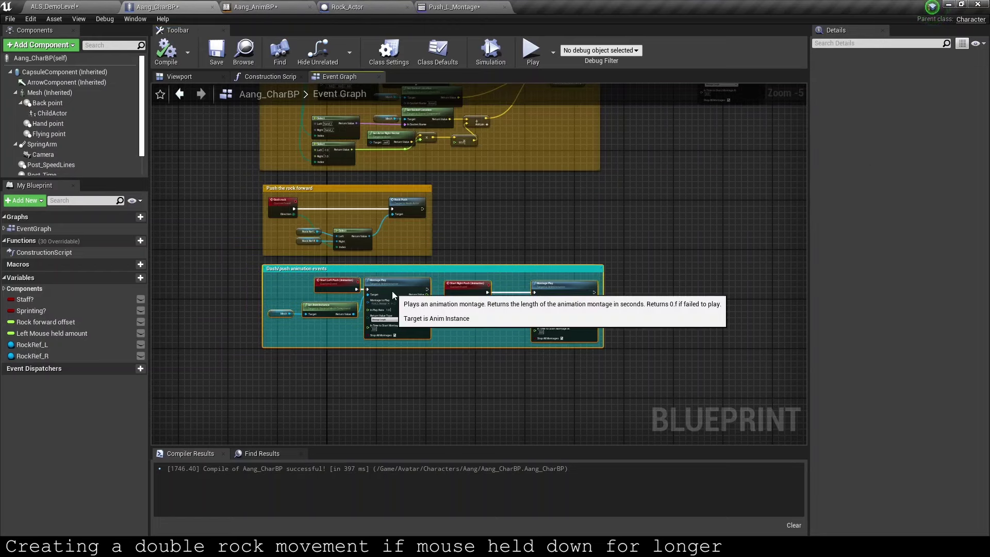
{"action": "left_click", "coordinate": [103, 4]}
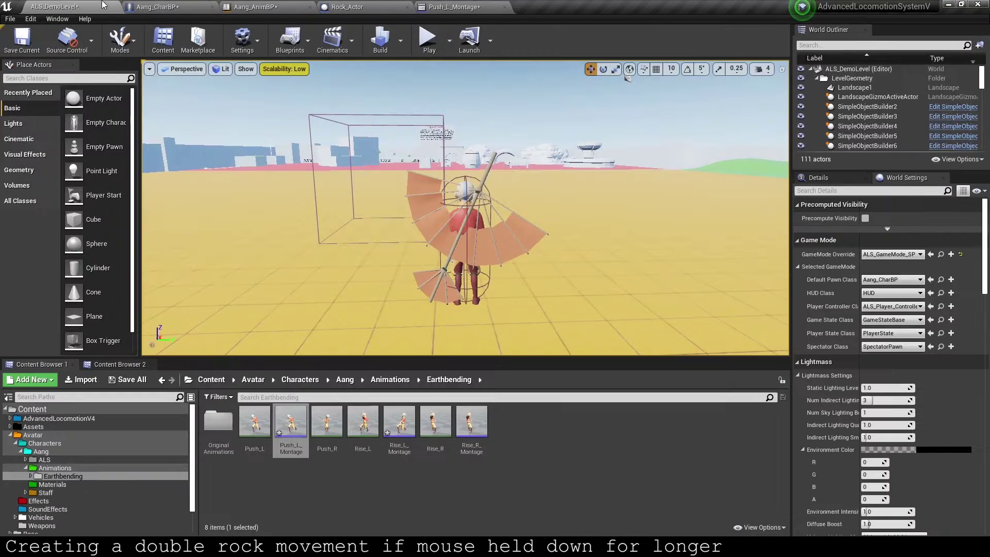
Step: Create Push_R_Montage from the Push_R animation and scrub it to frame 25
{"action": "right_click", "coordinate": [327, 426]}
{"action": "mouse_move", "coordinate": [380, 78]}
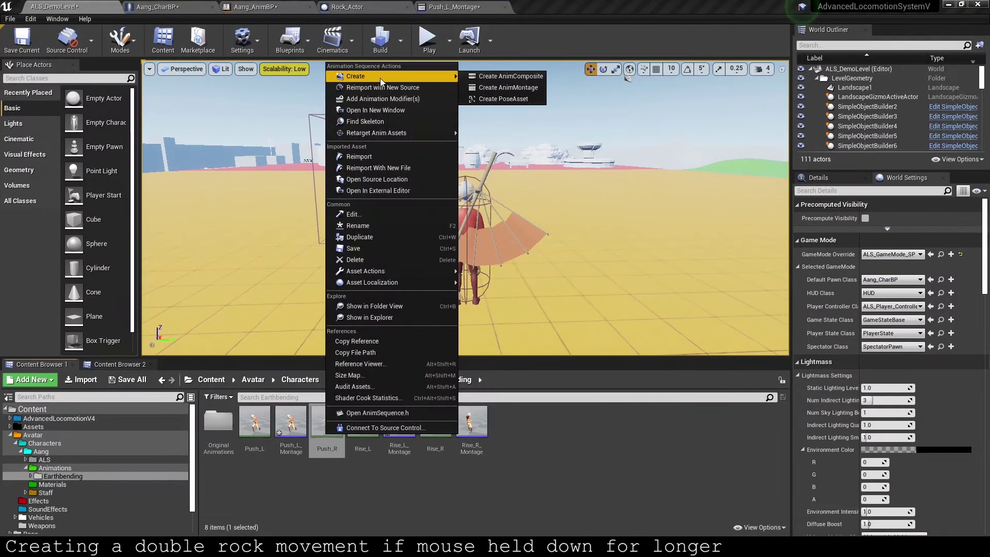
{"action": "left_click", "coordinate": [491, 88]}
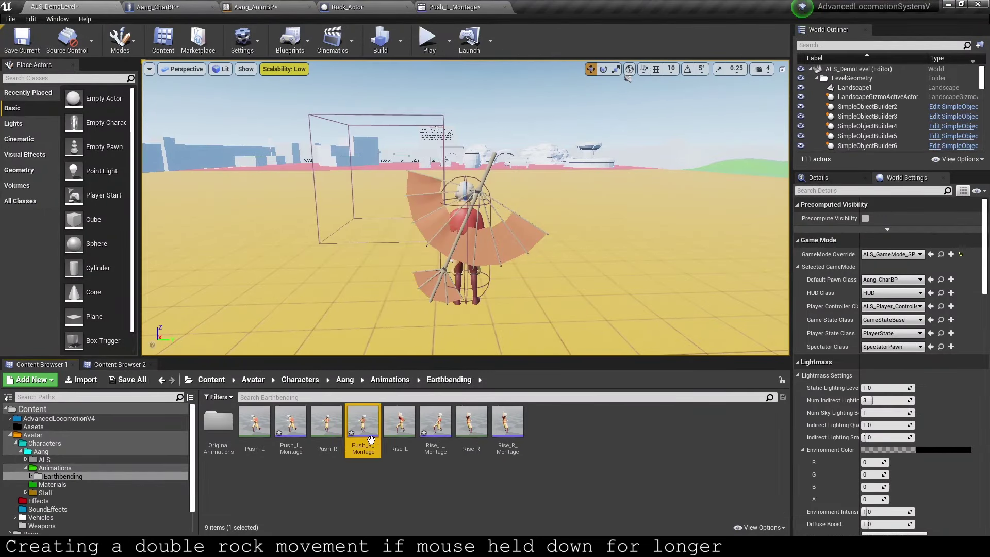
{"action": "double_click", "coordinate": [371, 439]}
{"action": "left_click_drag", "start_coordinate": [403, 357], "coordinate": [337, 357]}
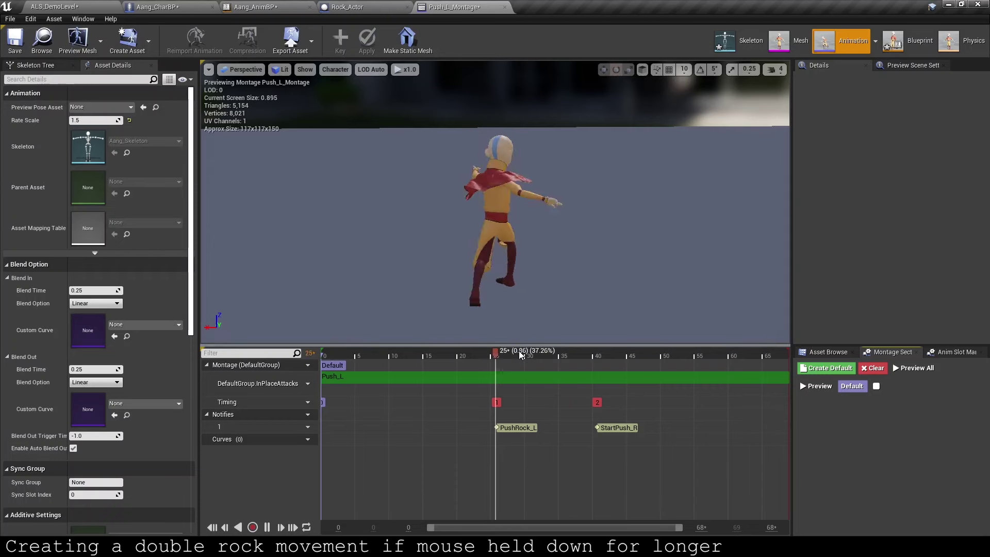
{"action": "left_click_drag", "start_coordinate": [519, 353], "coordinate": [496, 361]}
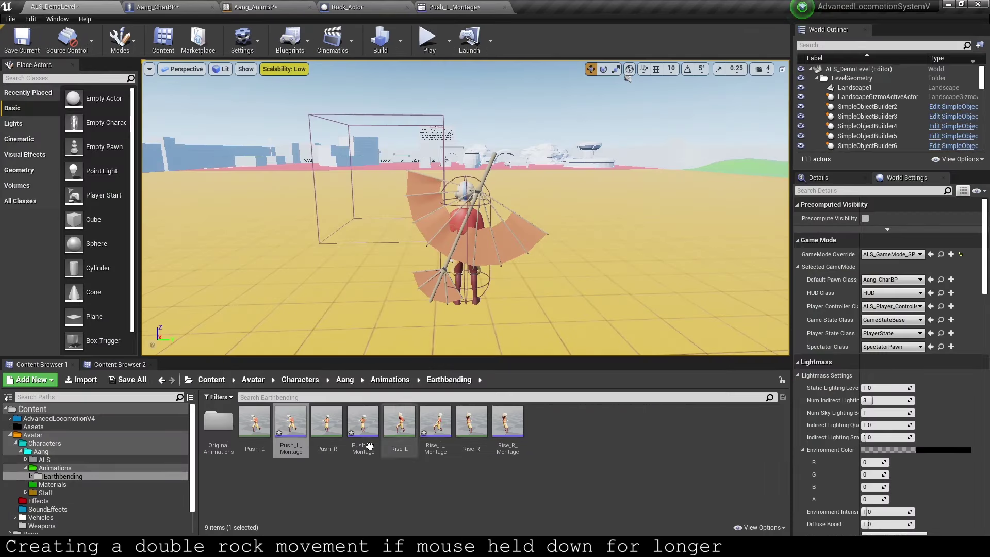
{"action": "double_click", "coordinate": [371, 447]}
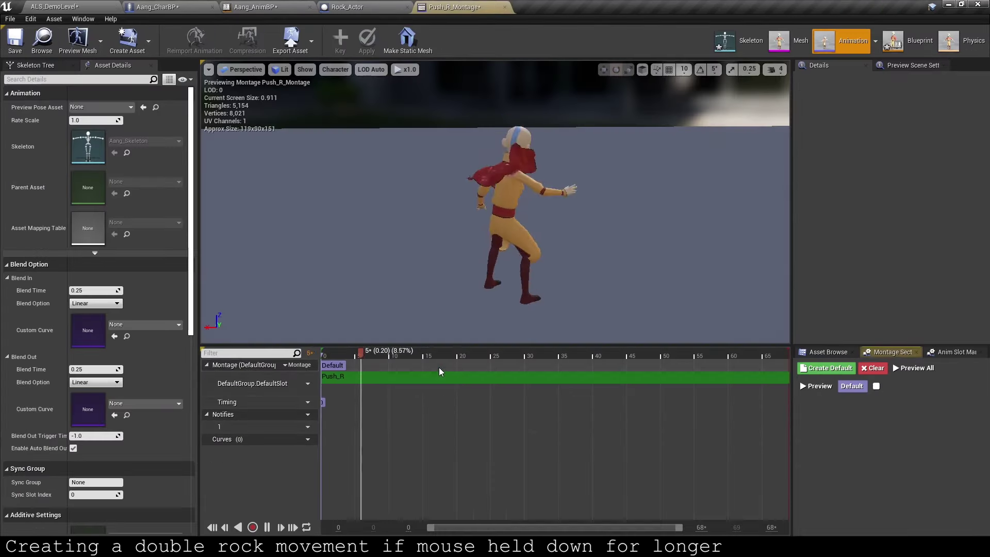
{"action": "left_click_drag", "start_coordinate": [515, 353], "coordinate": [494, 365]}
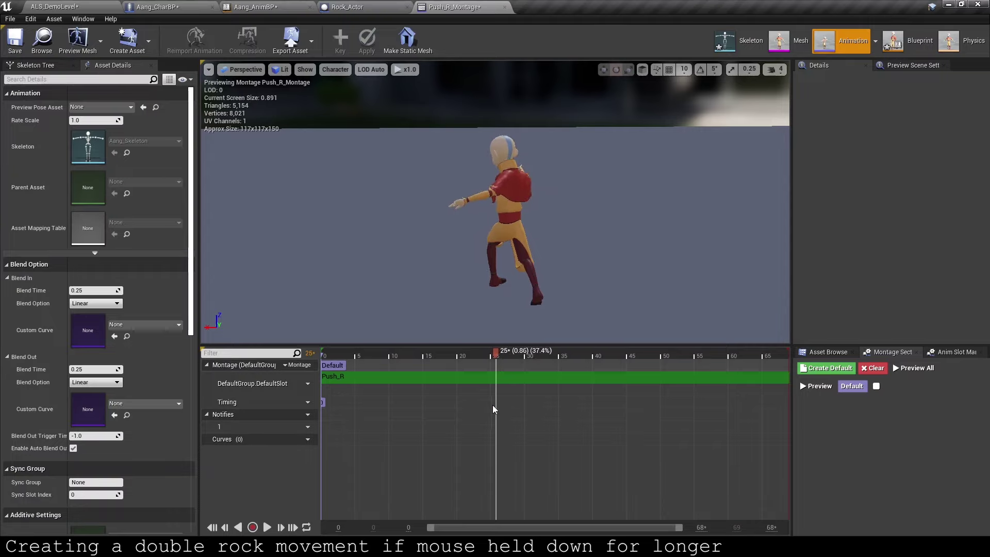
Step: Add a new PushRock_R notify at frame 25 and save Push_R_Montage
{"action": "right_click", "coordinate": [495, 426]}
{"action": "left_click", "coordinate": [511, 463]}
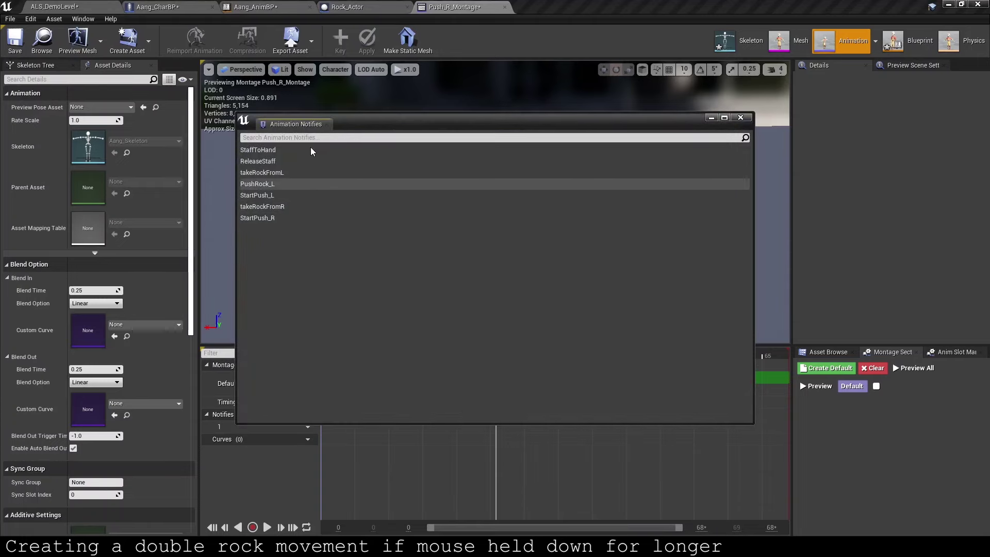
{"action": "left_click", "coordinate": [491, 431]}
{"action": "right_click", "coordinate": [495, 428]}
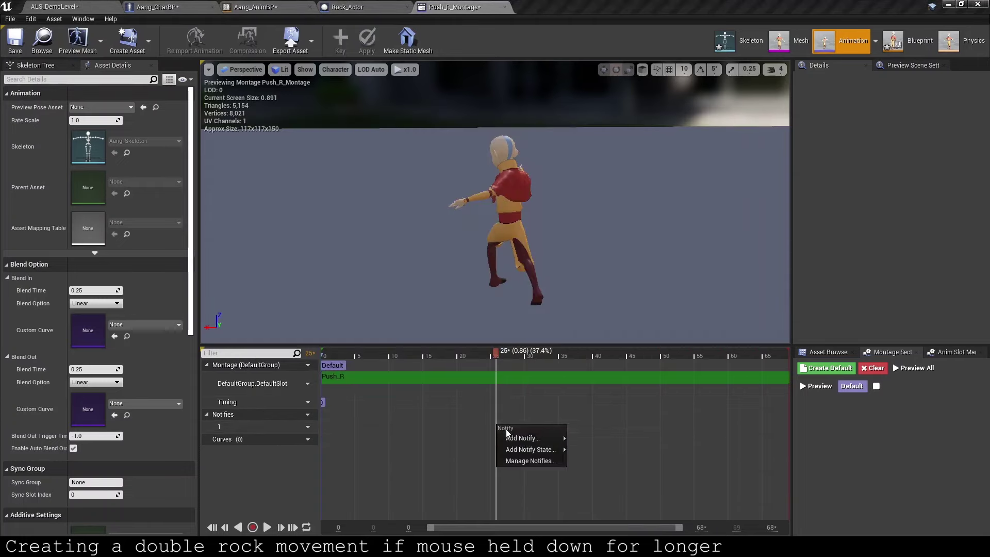
{"action": "mouse_move", "coordinate": [536, 438]}
{"action": "mouse_move", "coordinate": [670, 384]}
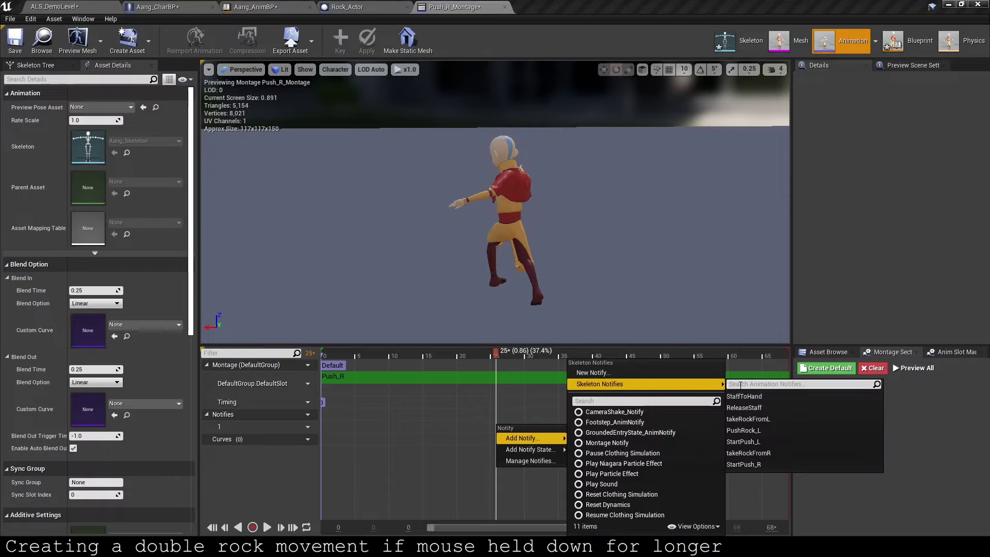
{"action": "left_click", "coordinate": [593, 373]}
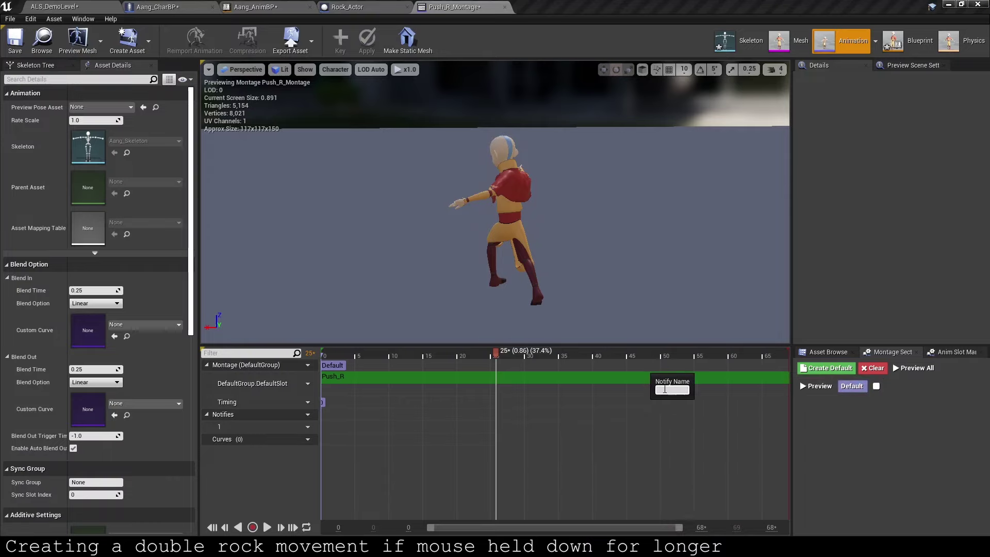
{"action": "type", "text": "PushRock_R"}
{"action": "key", "text": "Return"}
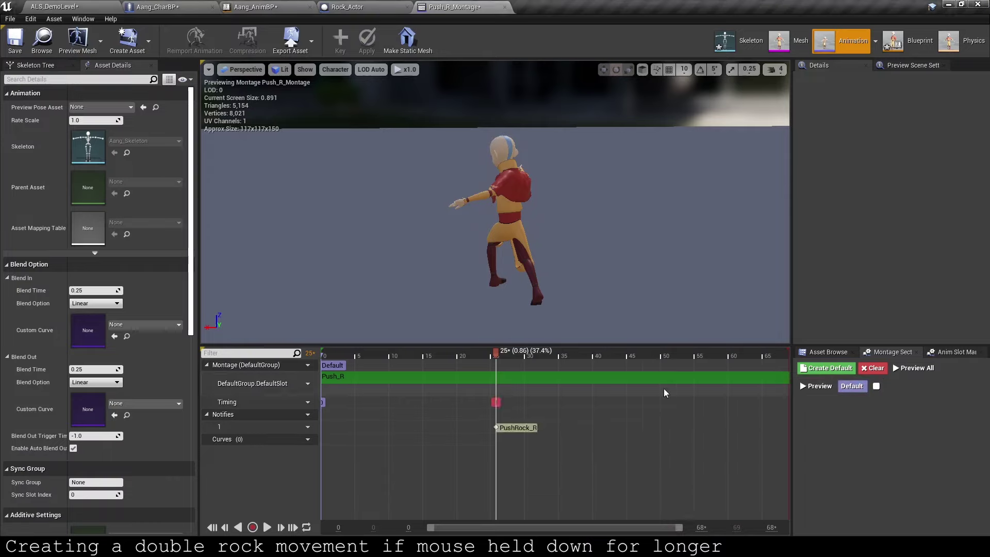
{"action": "left_click", "coordinate": [15, 41]}
Step: In Aang_AnimBP, add a Start Right Push call node targeting Ref
{"action": "left_click", "coordinate": [273, 5]}
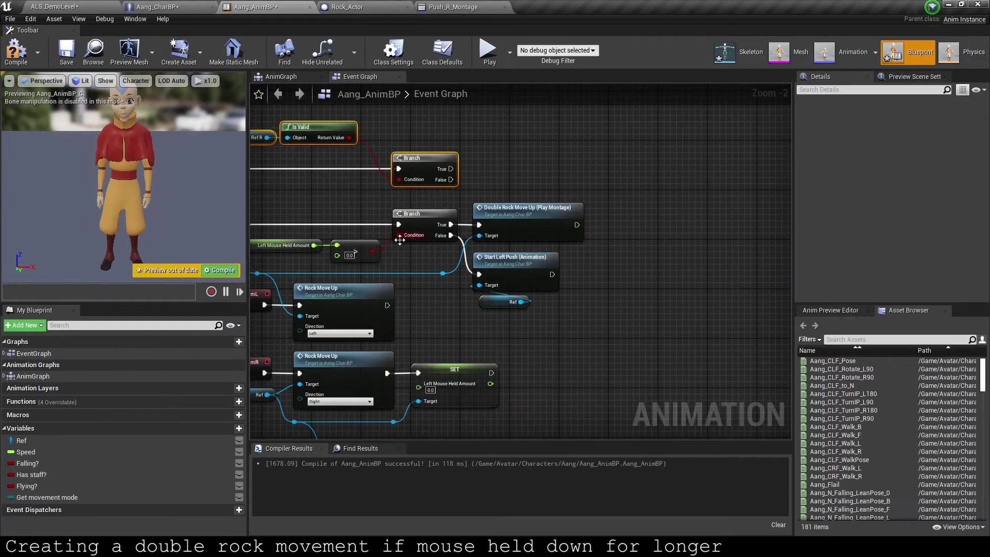
{"action": "right_click_drag", "start_coordinate": [451, 169], "coordinate": [621, 183]}
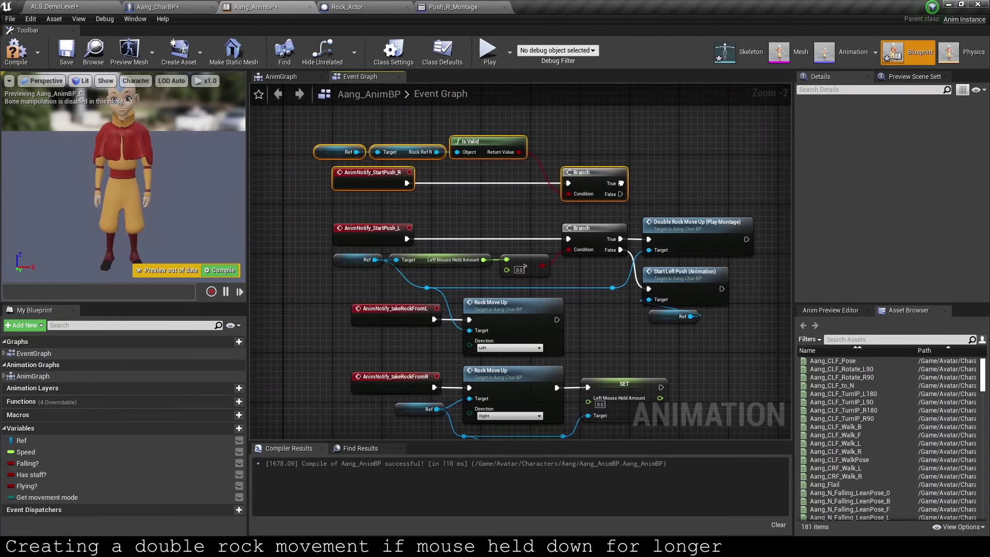
{"action": "left_click", "coordinate": [157, 7]}
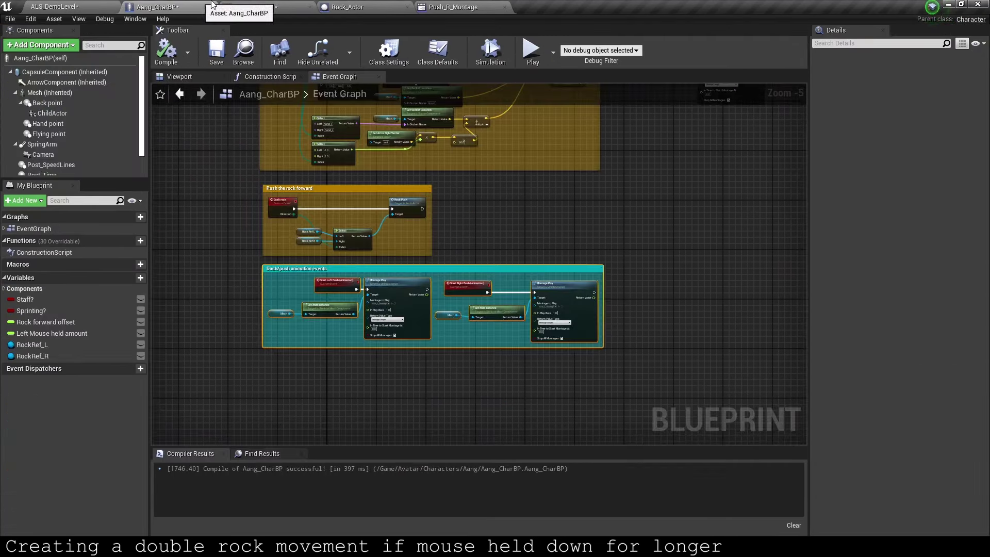
{"action": "left_click", "coordinate": [269, 4]}
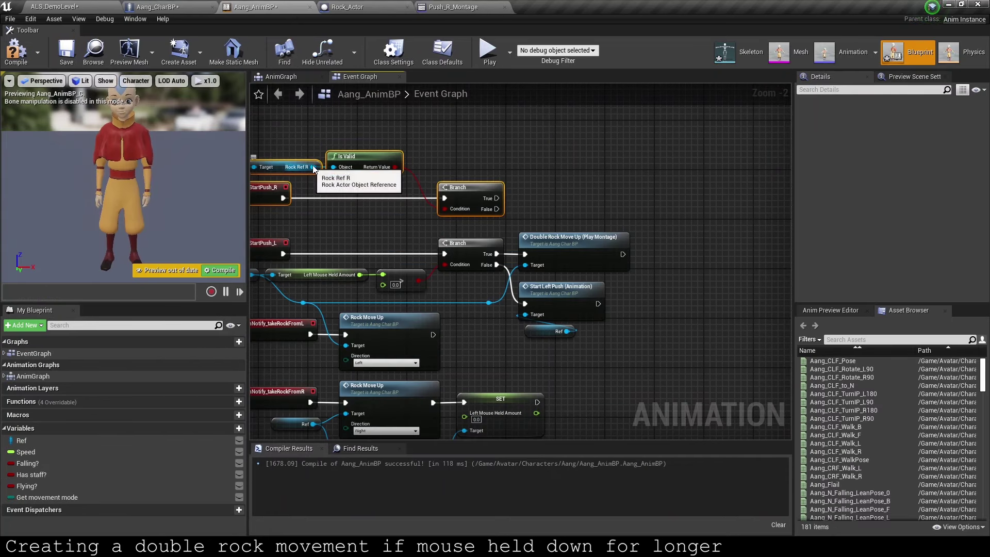
{"action": "scroll", "coordinate": [324, 171], "scroll_direction": "up", "scroll_amount": 1}
{"action": "mouse_move", "coordinate": [326, 166]}
{"action": "left_mouse_down"}
{"action": "mouse_move", "coordinate": [530, 139]}
{"action": "mouse_move", "coordinate": [649, 194]}
{"action": "mouse_move", "coordinate": [590, 197]}
{"action": "left_mouse_up"}
{"action": "type", "text": "start right p"}
{"action": "key", "text": "Return"}
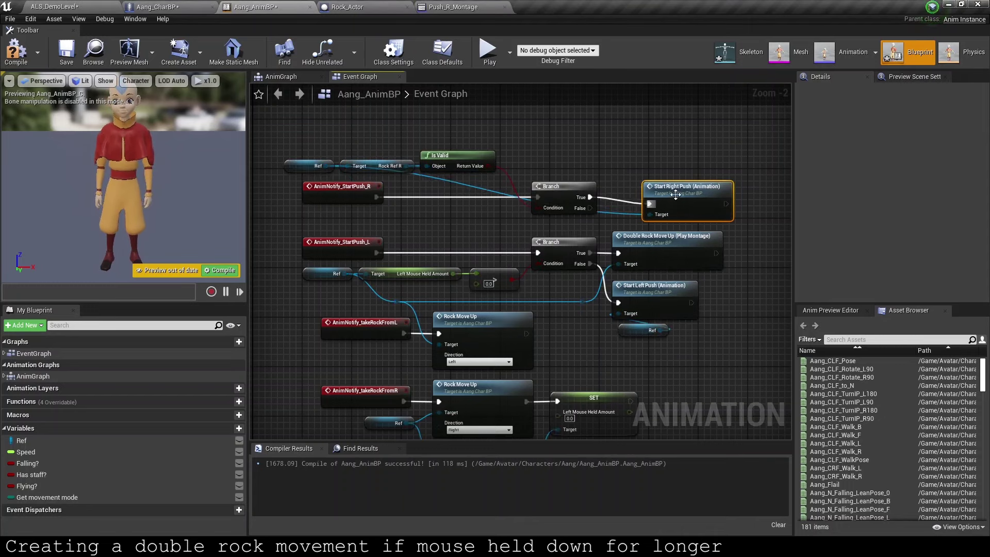
Step: Route the Branch's True path into Start Right Push and add two reroute points on the Rock Ref wire
{"action": "left_click_drag", "start_coordinate": [670, 187], "coordinate": [639, 180]}
{"action": "double_click", "coordinate": [480, 190]}
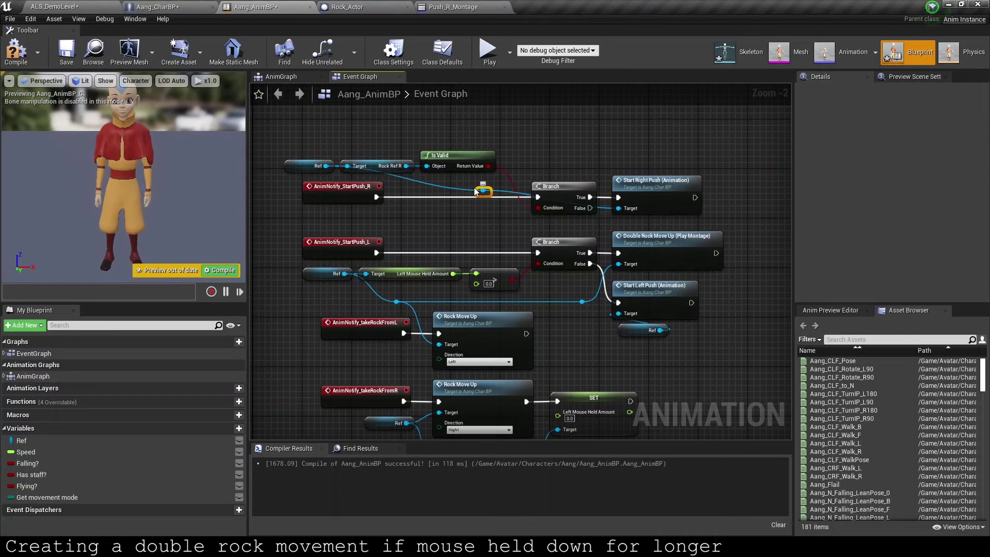
{"action": "double_click", "coordinate": [391, 142]}
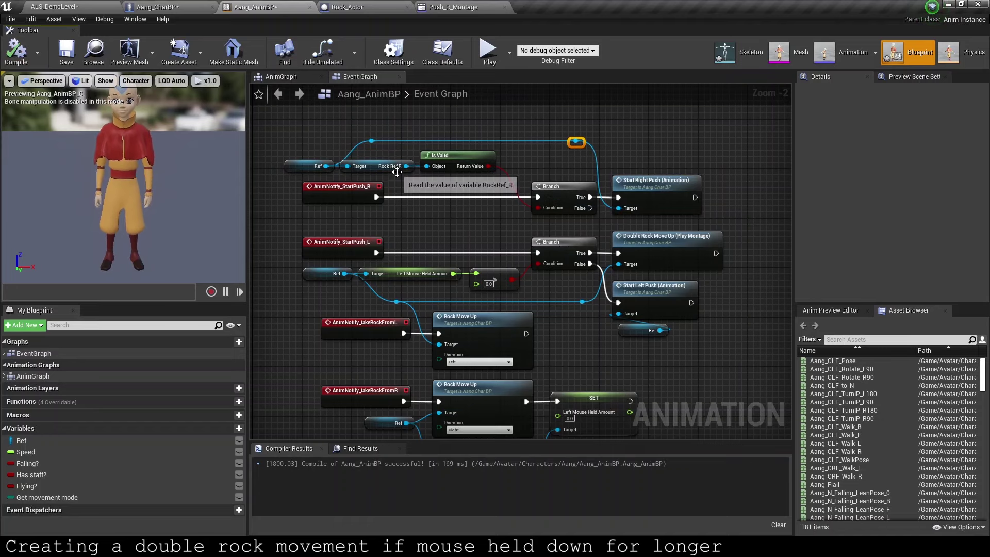
{"action": "scroll", "coordinate": [398, 172], "scroll_direction": "down", "scroll_amount": 2}
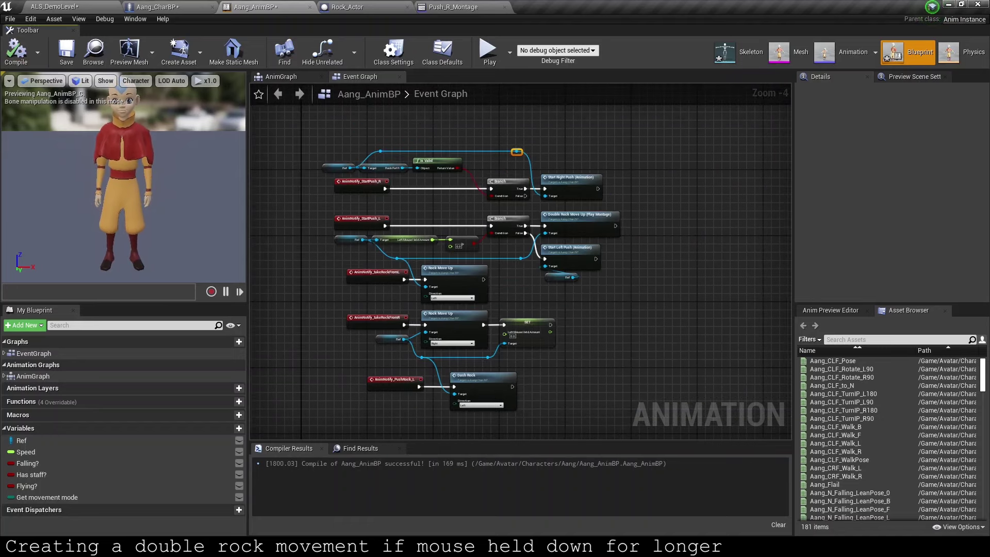
Step: Add an AnimNotify_PushRock_R event that runs a copied Dash Rock with Direction set to Right
{"action": "scroll", "coordinate": [379, 352], "scroll_direction": "up", "scroll_amount": 2}
{"action": "right_click", "coordinate": [363, 354]}
{"action": "type", "text": "pushrock"}
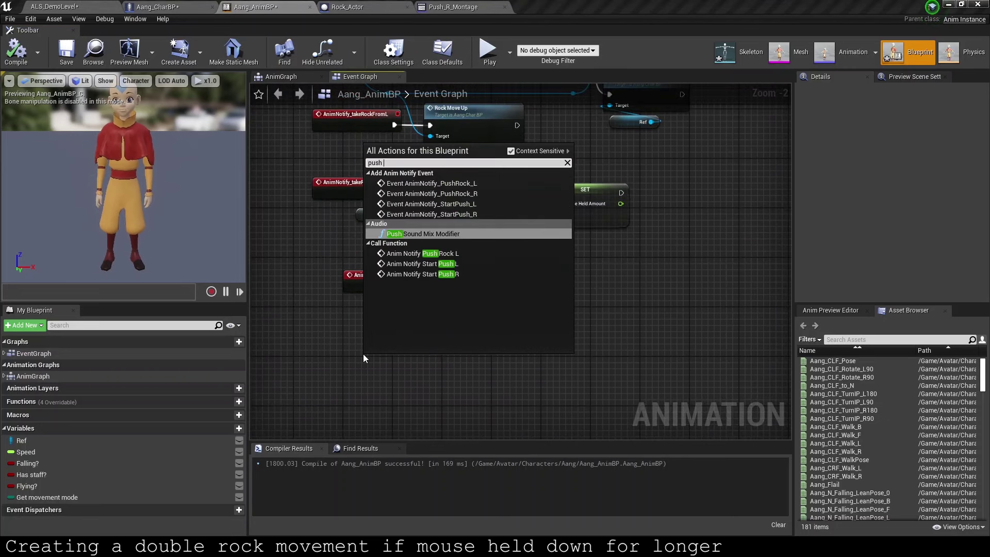
{"action": "key", "text": "Return"}
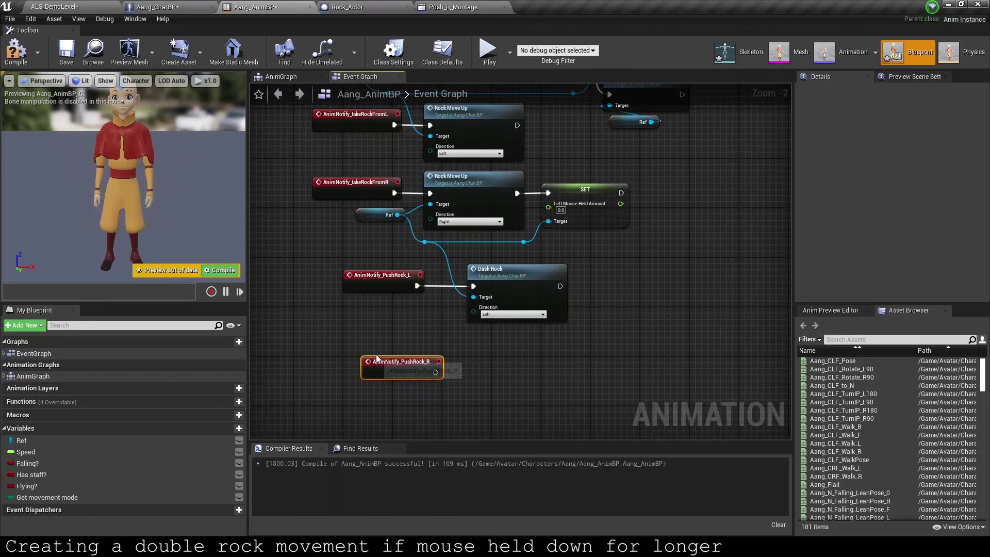
{"action": "left_click_drag", "start_coordinate": [364, 354], "coordinate": [352, 337]}
{"action": "left_click", "coordinate": [524, 290]}
{"action": "key", "text": "ctrl+c"}
{"action": "key", "text": "ctrl+v"}
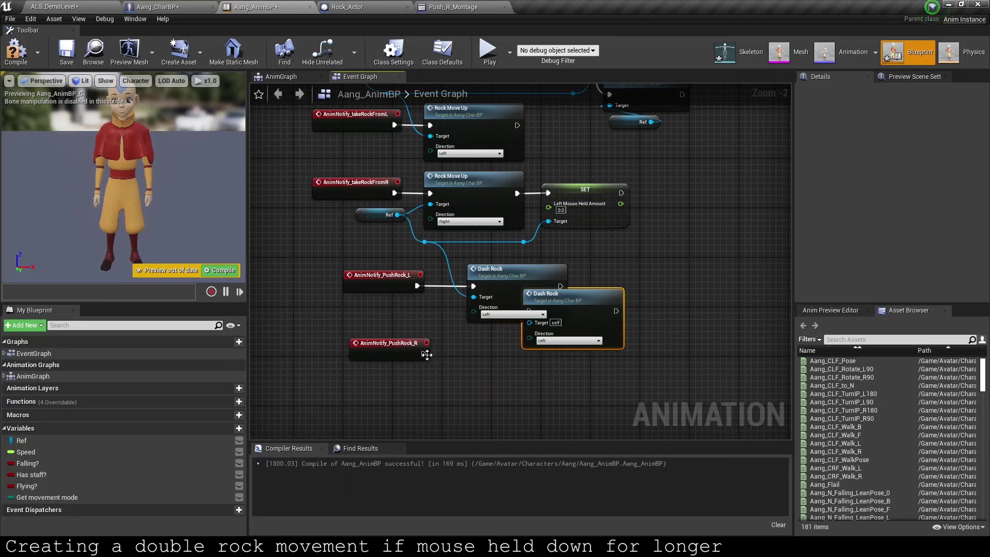
{"action": "left_click_drag", "start_coordinate": [425, 354], "coordinate": [422, 360]}
{"action": "left_click_drag", "start_coordinate": [598, 318], "coordinate": [533, 367]}
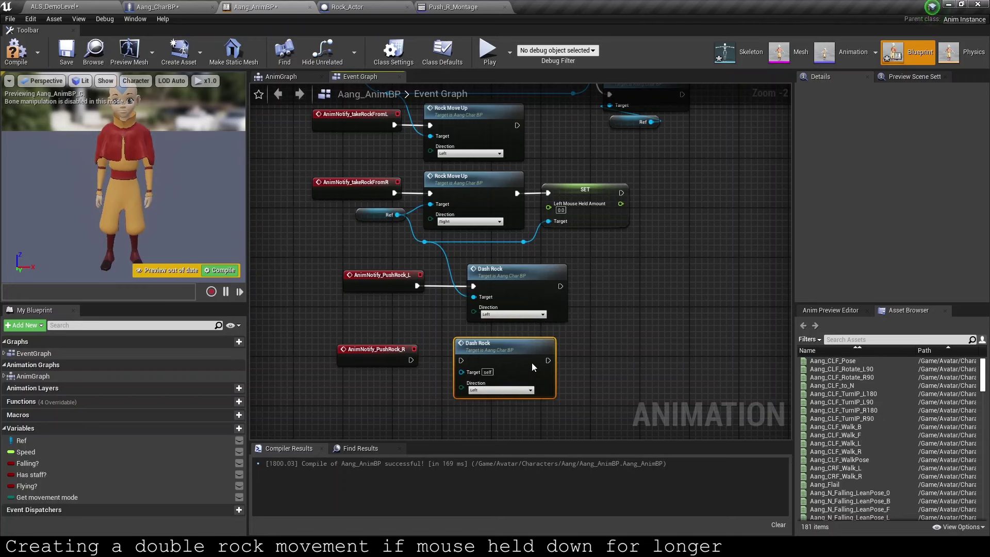
{"action": "left_click_drag", "start_coordinate": [412, 360], "coordinate": [525, 351]}
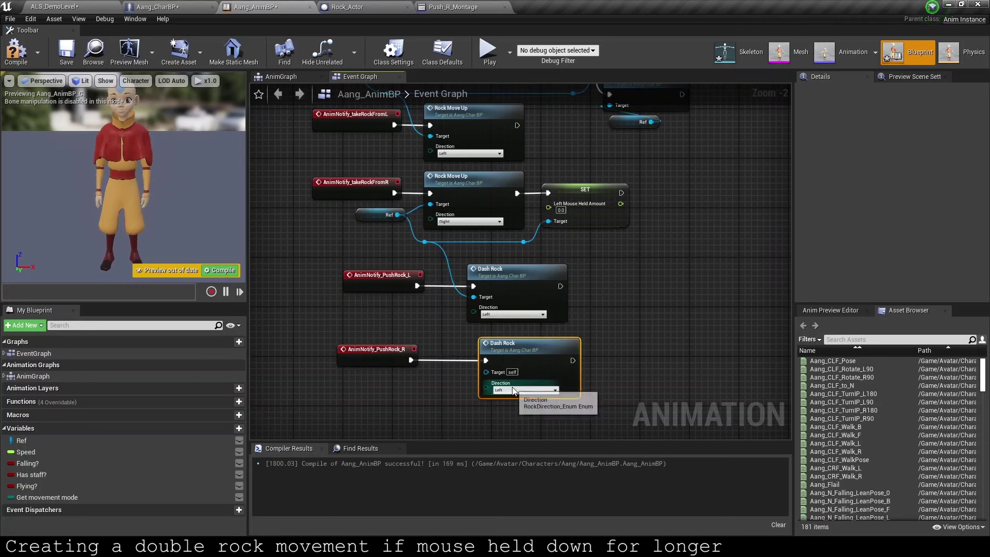
{"action": "left_click", "coordinate": [525, 390]}
{"action": "left_click", "coordinate": [501, 404]}
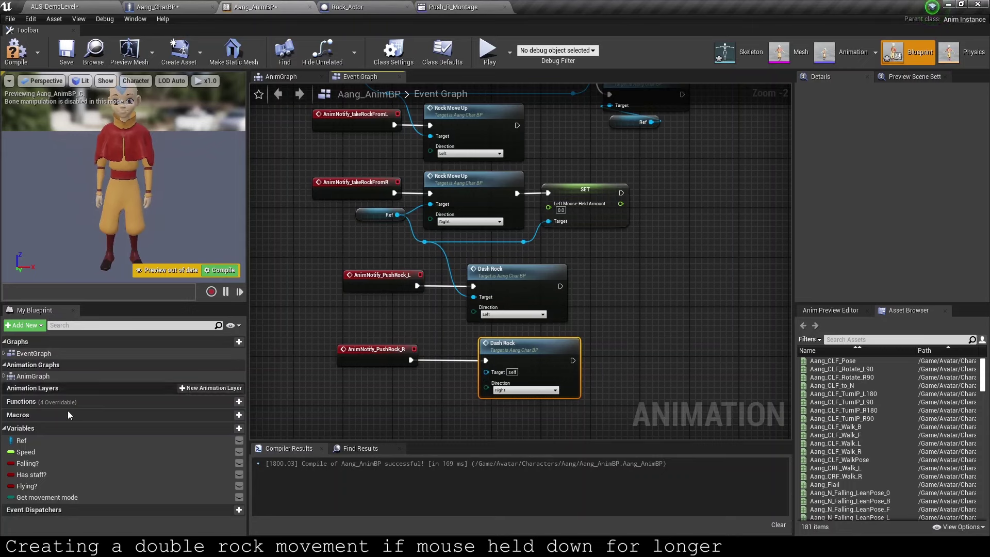
Step: Feed Ref getters into both Dash Rock targets and the Rock Move Up target, deleting a leftover reroute
{"action": "mouse_move", "coordinate": [22, 440]}
{"action": "left_mouse_down", "text": "ctrl"}
{"action": "mouse_move", "coordinate": [385, 312]}
{"action": "mouse_move", "coordinate": [473, 298]}
{"action": "left_mouse_up", "text": "ctrl"}
{"action": "mouse_move", "coordinate": [428, 320]}
{"action": "left_mouse_down"}
{"action": "mouse_move", "coordinate": [486, 371]}
{"action": "mouse_move", "coordinate": [505, 354]}
{"action": "left_mouse_up"}
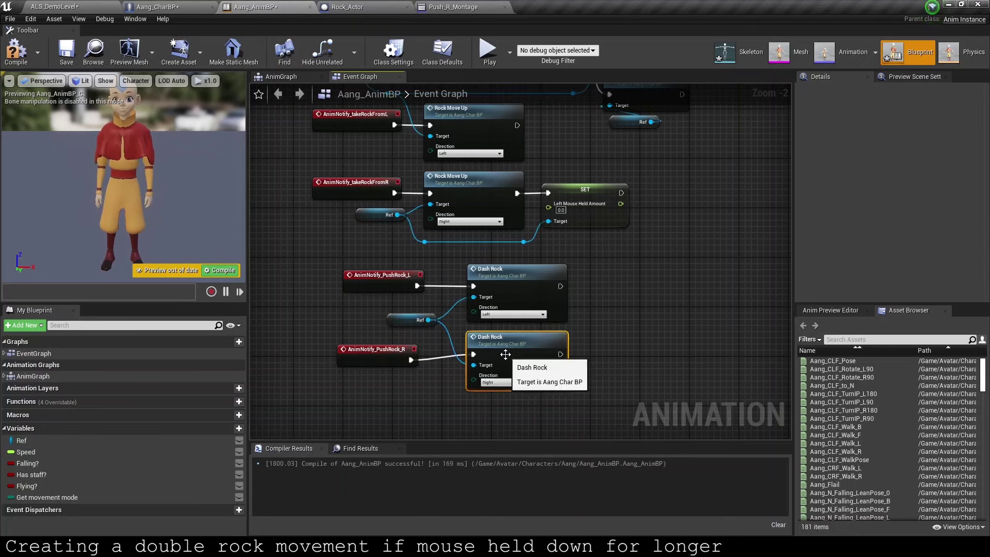
{"action": "right_click_drag", "start_coordinate": [340, 191], "coordinate": [349, 253]}
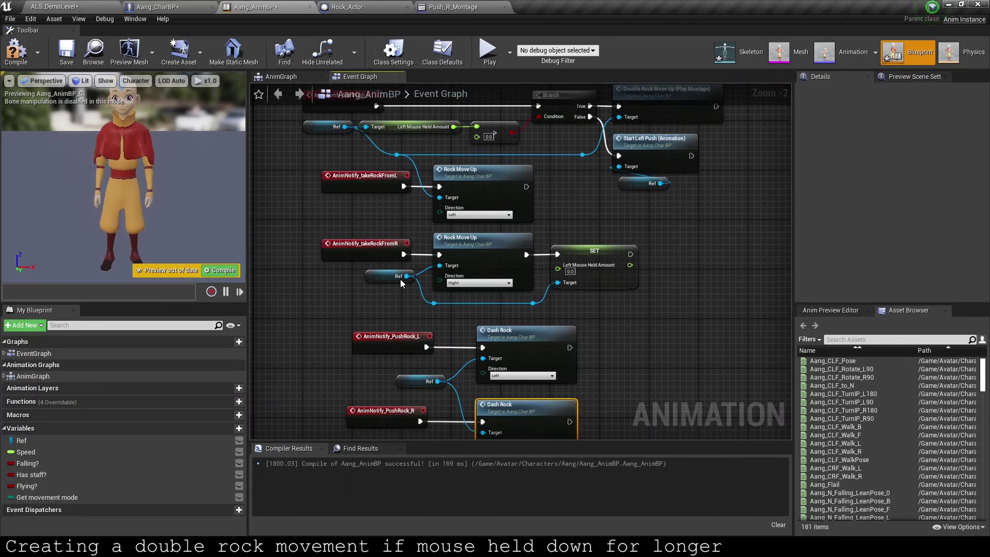
{"action": "mouse_move", "coordinate": [45, 440]}
{"action": "left_mouse_down"}
{"action": "mouse_move", "coordinate": [370, 236]}
{"action": "mouse_move", "coordinate": [376, 214]}
{"action": "mouse_move", "coordinate": [440, 265]}
{"action": "left_mouse_up"}
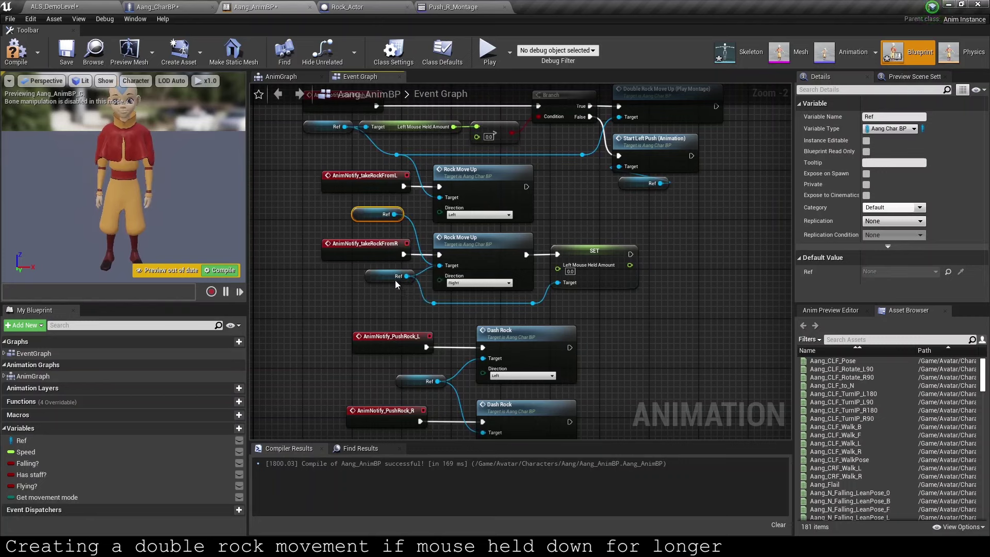
{"action": "left_click", "coordinate": [435, 304]}
{"action": "key", "text": "Delete"}
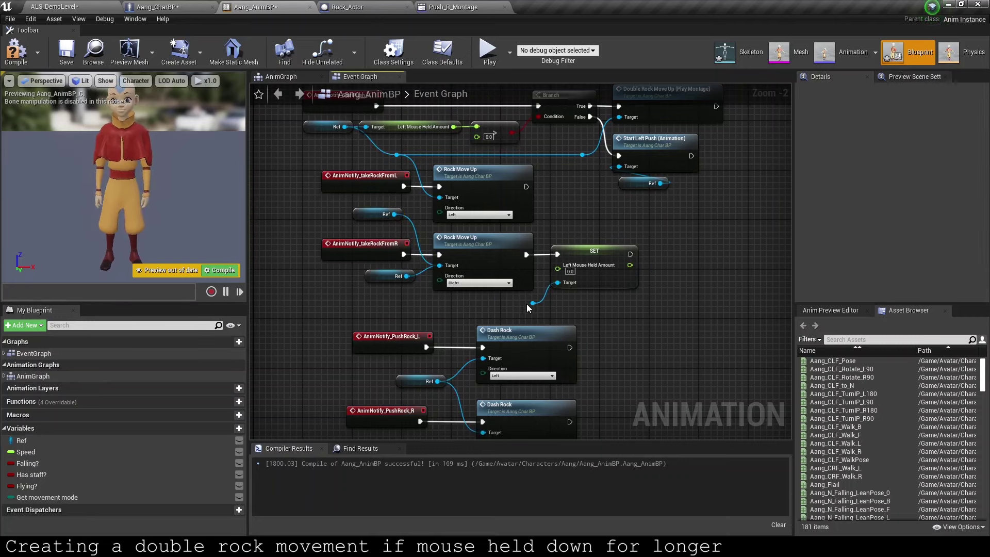
{"action": "mouse_move", "coordinate": [402, 281]}
{"action": "left_mouse_down"}
{"action": "mouse_move", "coordinate": [511, 305]}
{"action": "mouse_move", "coordinate": [557, 283]}
{"action": "left_mouse_up"}
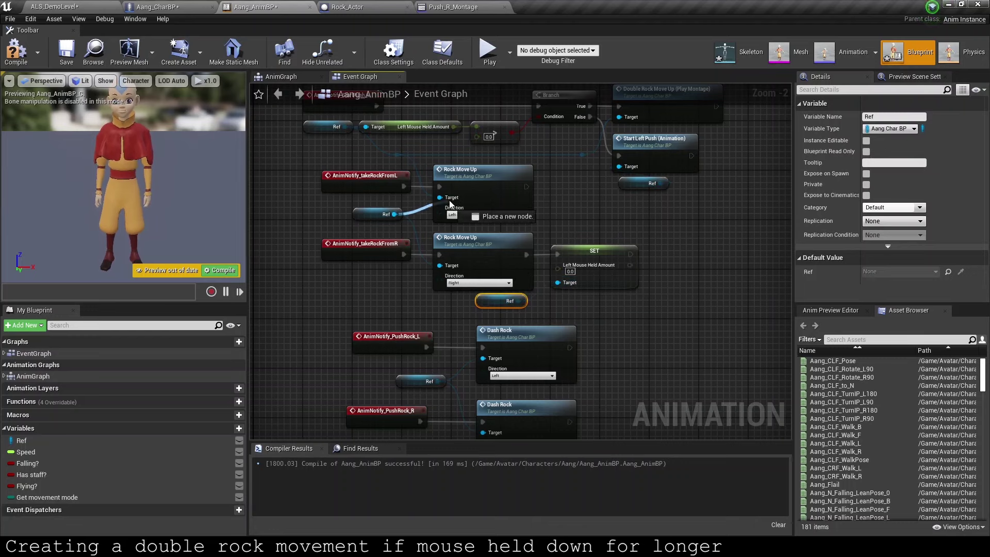
{"action": "mouse_move", "coordinate": [439, 197]}
{"action": "left_mouse_down"}
{"action": "mouse_move", "coordinate": [389, 223]}
{"action": "mouse_move", "coordinate": [394, 215]}
{"action": "left_mouse_up"}
{"action": "scroll", "coordinate": [402, 293], "scroll_direction": "down", "scroll_amount": 2}
Step: Comment the push-rock events, dashes and Ref as 'Pushing the rock/dash'
{"action": "scroll", "coordinate": [402, 293], "scroll_direction": "down", "scroll_amount": 1}
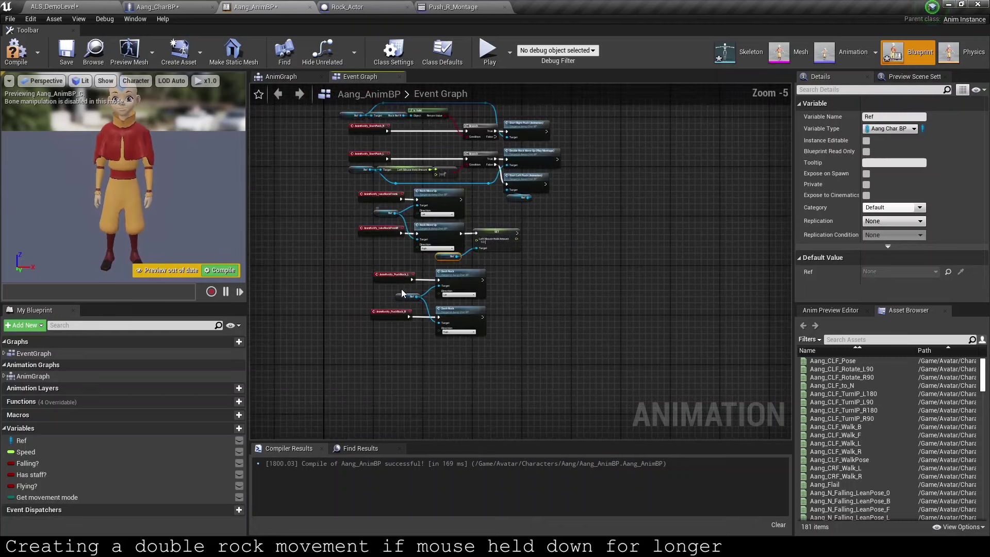
{"action": "left_click_drag", "start_coordinate": [369, 266], "coordinate": [466, 317]}
{"action": "scroll", "coordinate": [466, 316], "scroll_direction": "up", "scroll_amount": 3}
{"action": "key", "text": "c"}
{"action": "type", "text": "Pushing the rock/"}
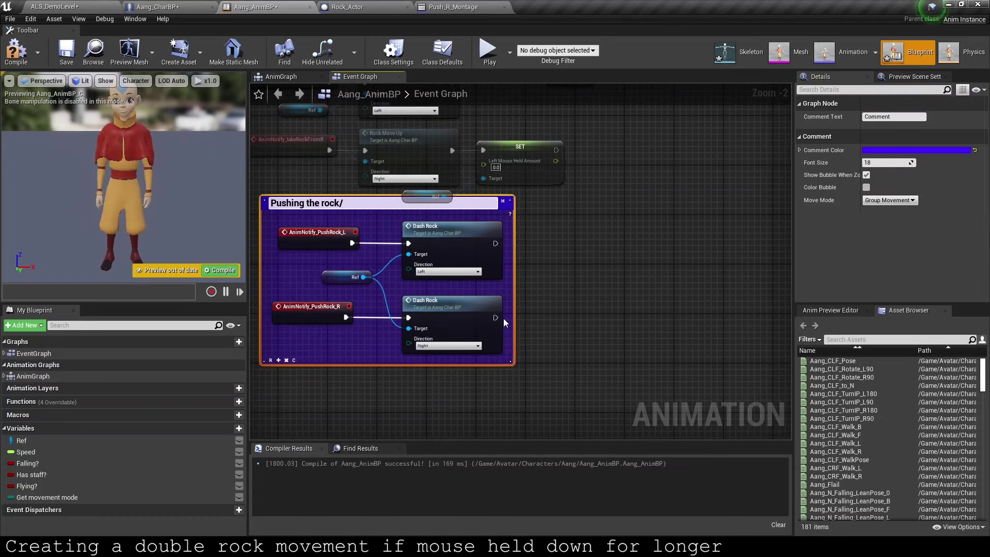
{"action": "type", "text": "dash"}
{"action": "key", "text": "Return"}
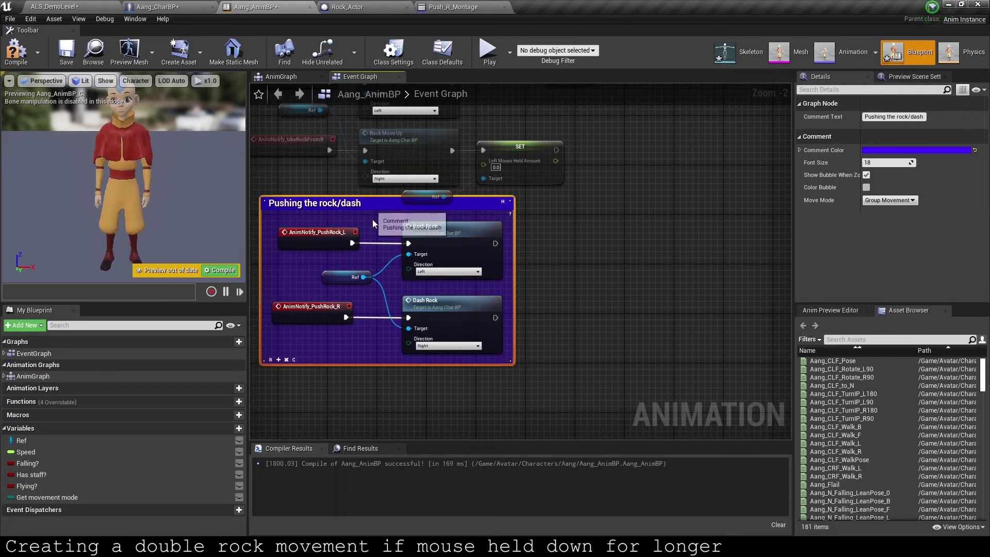
Step: Comment the rock-lifting event and Rock Move Up nodes as 'Taking the rock from ground animation'
{"action": "scroll", "coordinate": [388, 215], "scroll_direction": "down", "scroll_amount": 2}
{"action": "mouse_move", "coordinate": [322, 254]}
{"action": "left_mouse_down"}
{"action": "mouse_move", "coordinate": [460, 165]}
{"action": "mouse_move", "coordinate": [682, 340]}
{"action": "left_mouse_up"}
{"action": "type", "text": "c"}
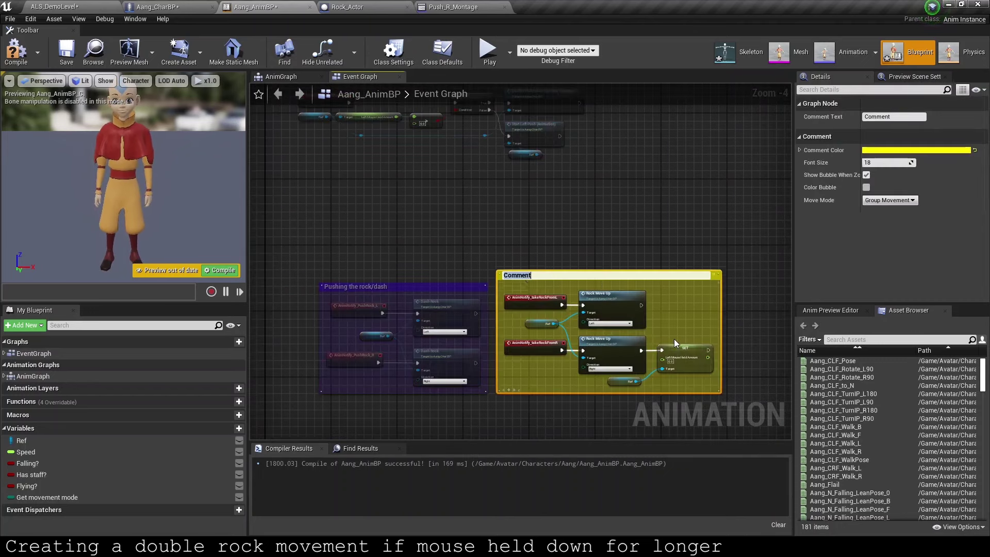
{"action": "type", "text": "Taking the rock fr"}
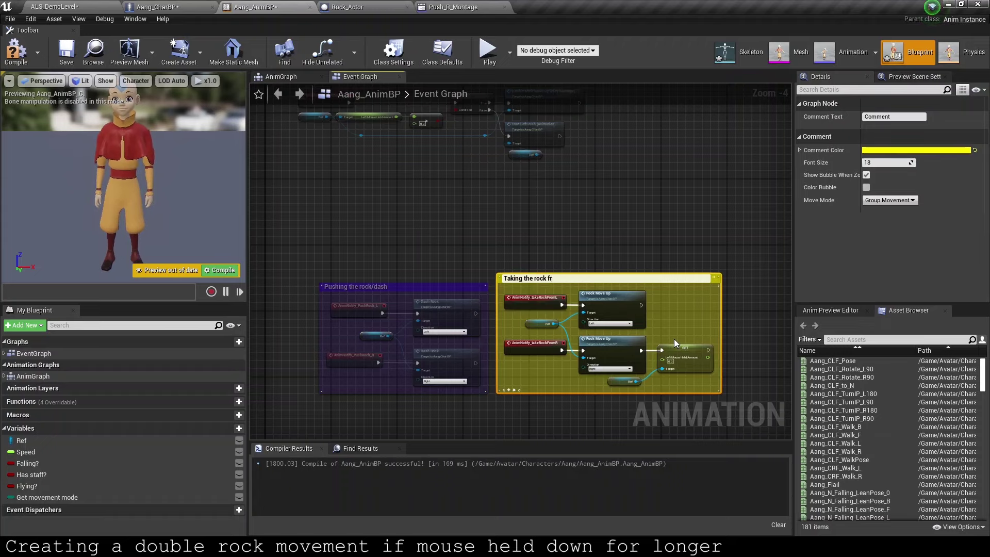
{"action": "type", "text": "om ground animation"}
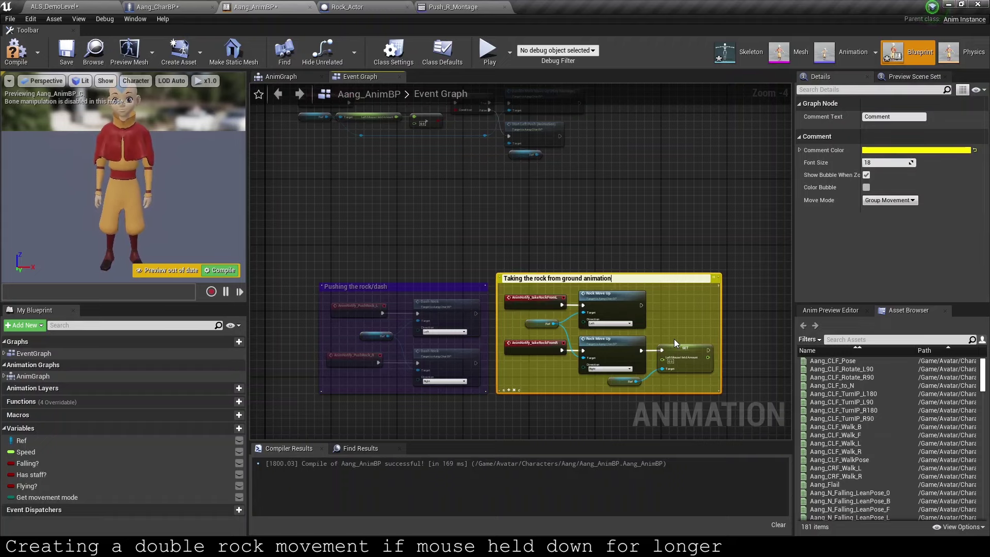
{"action": "key", "text": "Return"}
Step: Select and shift the start-push node group, then comment it as 'Start'
{"action": "left_click", "coordinate": [499, 226]}
{"action": "right_click_drag", "start_coordinate": [500, 226], "coordinate": [492, 317]}
{"action": "left_click_drag", "start_coordinate": [274, 276], "coordinate": [583, 123]}
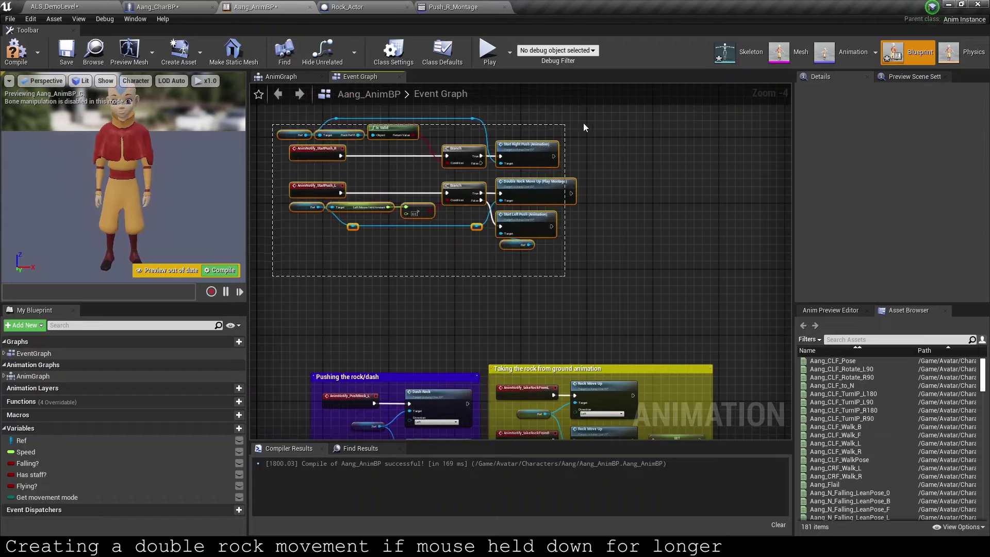
{"action": "left_click_drag", "start_coordinate": [521, 152], "coordinate": [554, 214]}
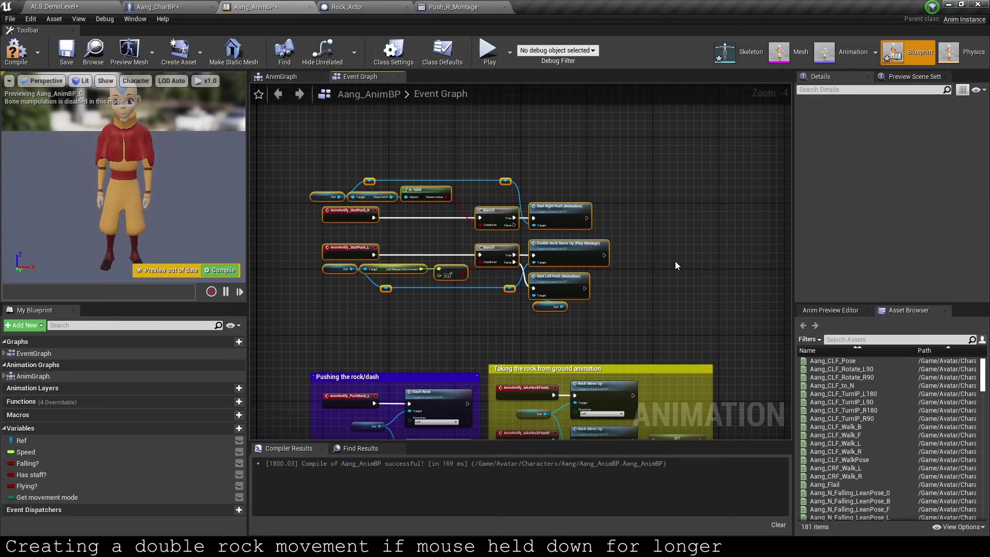
{"action": "type", "text": "cS"}
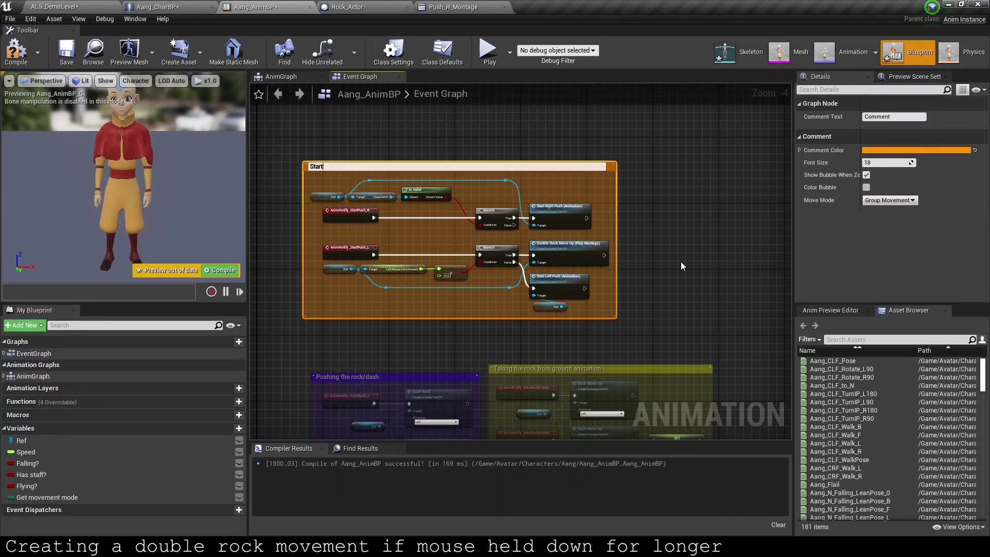
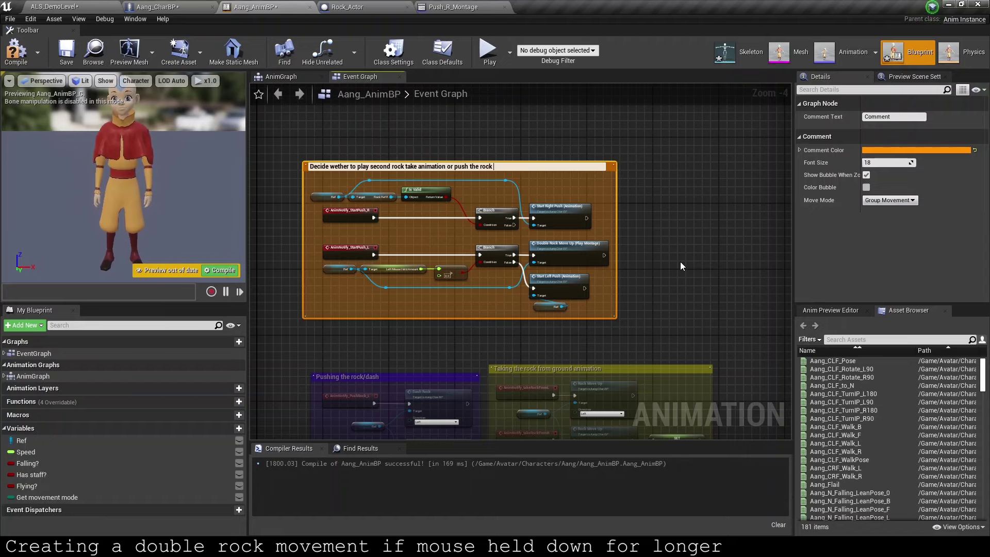
Step: Commit the top comment's new push-rock-from-left title and select all three comment boxes
{"action": "key", "text": "Return"}
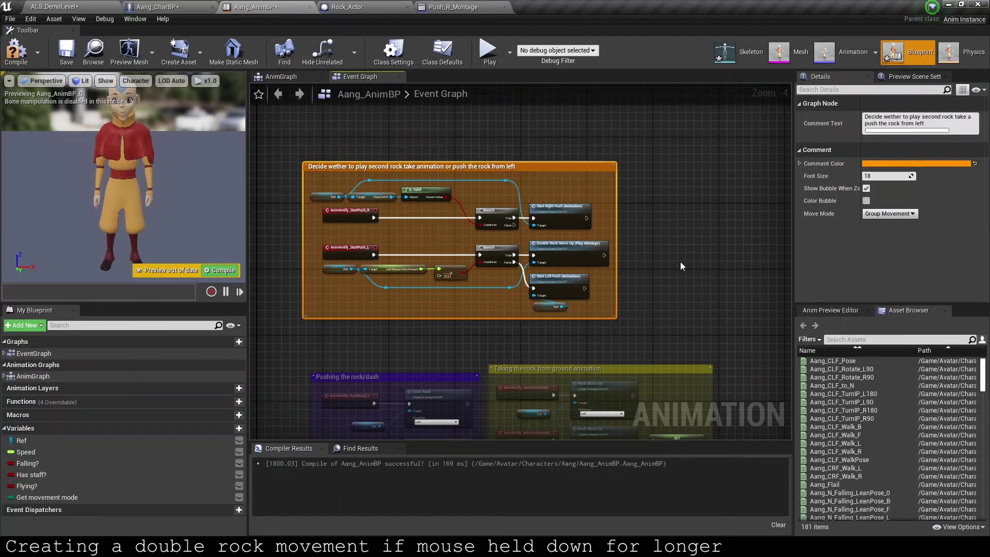
{"action": "scroll", "coordinate": [499, 177], "scroll_direction": "down", "scroll_amount": 2}
{"action": "left_click", "coordinate": [507, 191]}
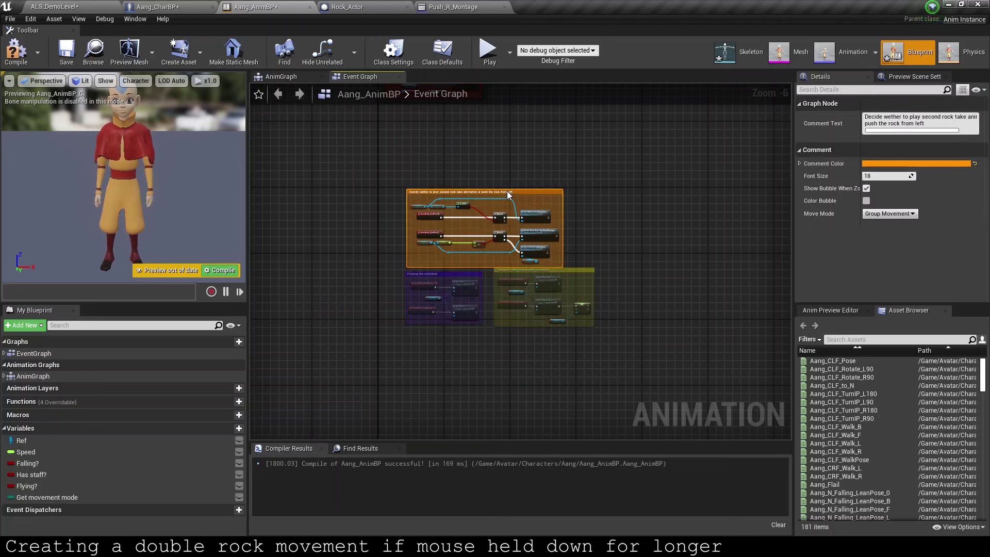
{"action": "scroll", "coordinate": [428, 178], "scroll_direction": "up", "scroll_amount": 2}
{"action": "right_click_drag", "start_coordinate": [429, 177], "coordinate": [382, 128]}
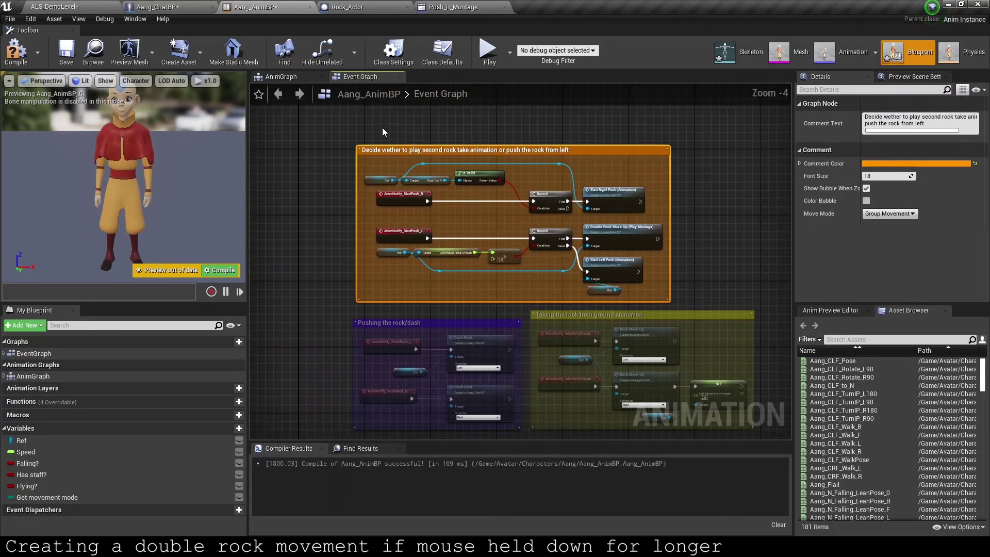
{"action": "left_click_drag", "start_coordinate": [336, 314], "coordinate": [499, 310]}
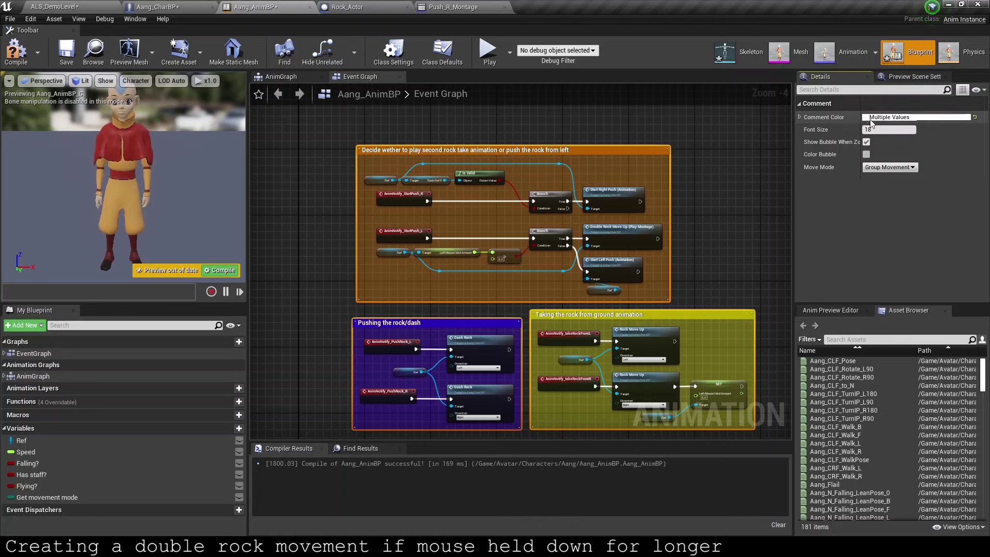
Step: Colour the three selected comment boxes orange
{"action": "left_click", "coordinate": [927, 118]}
{"action": "left_click", "coordinate": [797, 240]}
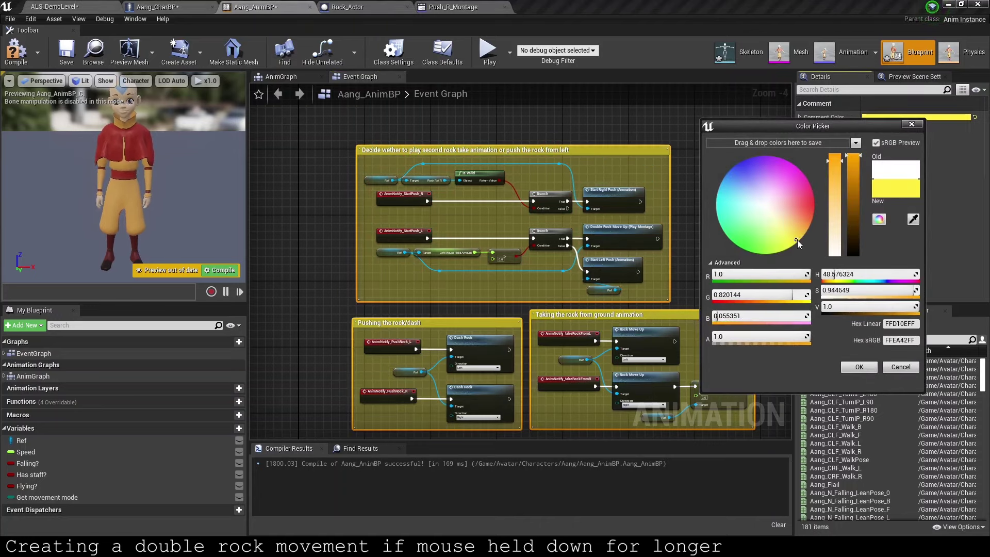
{"action": "mouse_move", "coordinate": [853, 216]}
{"action": "left_mouse_down"}
{"action": "mouse_move", "coordinate": [853, 224]}
{"action": "mouse_move", "coordinate": [822, 224]}
{"action": "left_mouse_up"}
{"action": "left_click", "coordinate": [810, 212]}
{"action": "left_click", "coordinate": [859, 366]}
Step: Recompile Aang_AnimBP
{"action": "scroll", "coordinate": [424, 203], "scroll_direction": "down", "scroll_amount": 2}
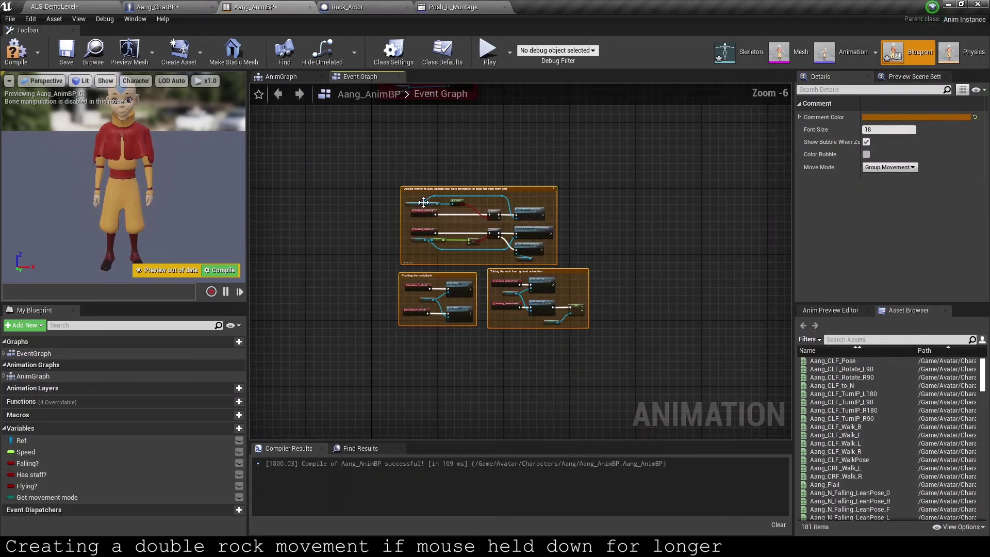
{"action": "left_click", "coordinate": [614, 310]}
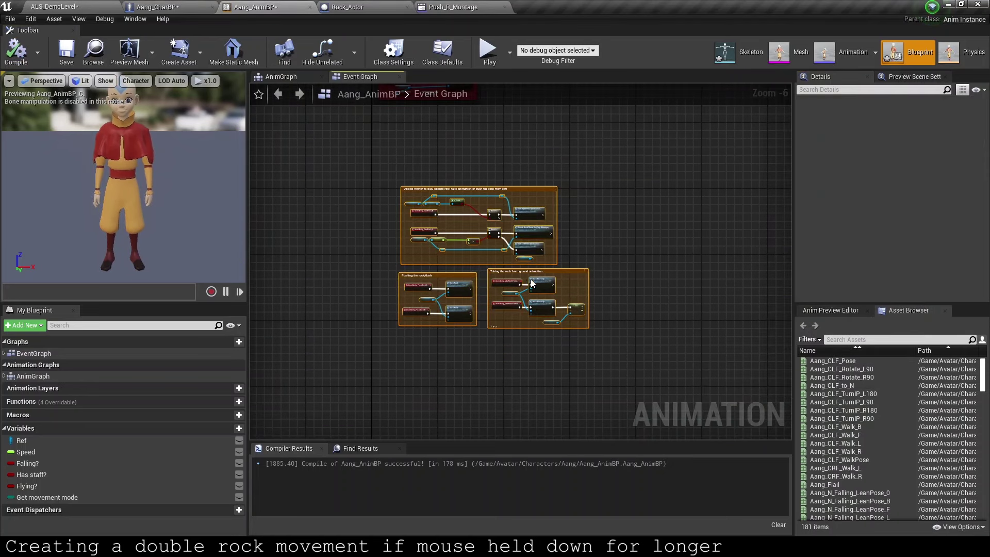
{"action": "right_click_drag", "start_coordinate": [529, 181], "coordinate": [504, 115]}
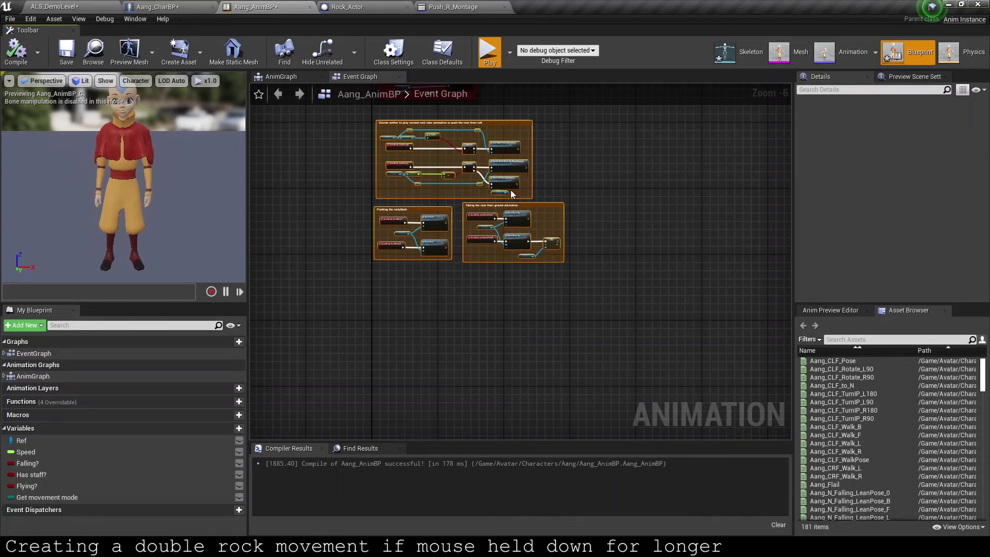
{"action": "key", "text": "alt+p"}
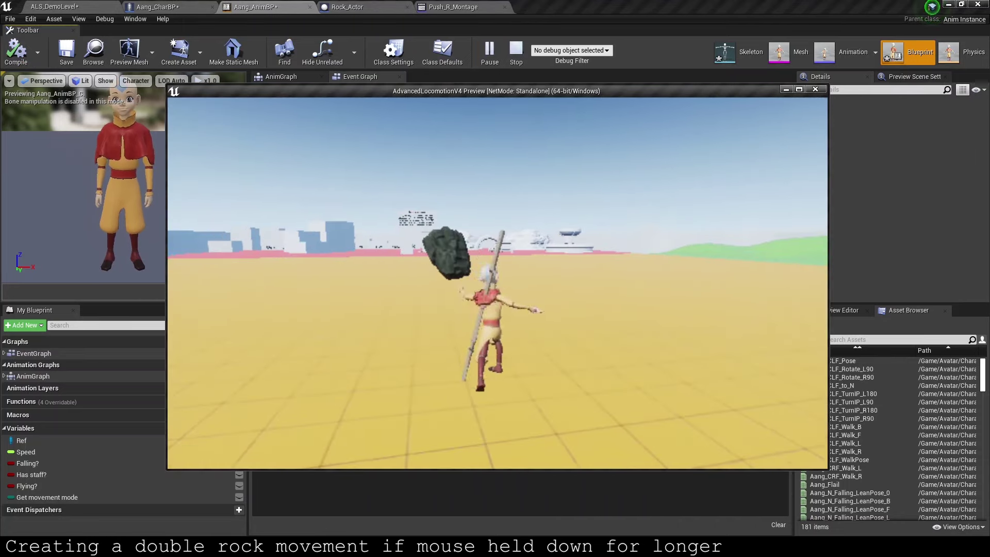
{"action": "key", "text": "w"}
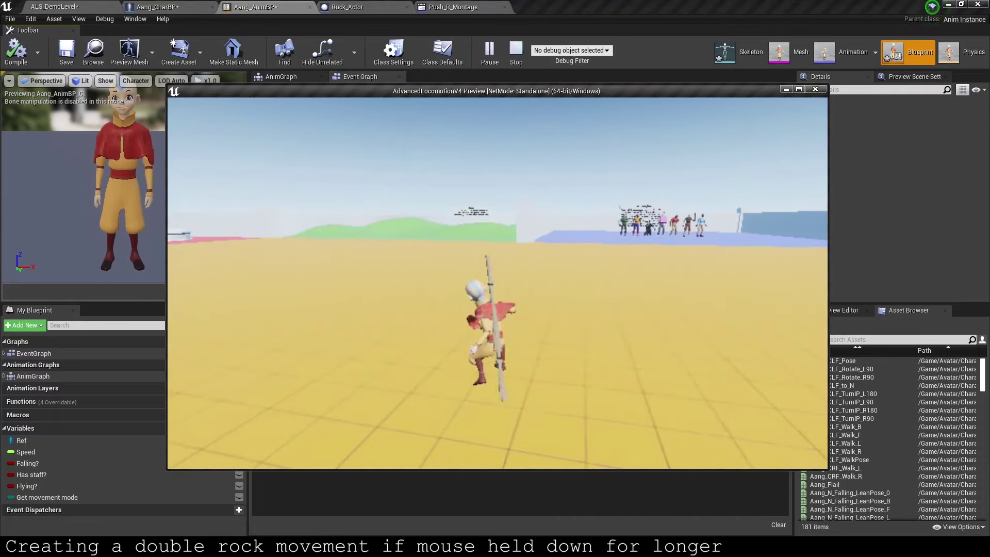
{"action": "left_click", "coordinate": [498, 283]}
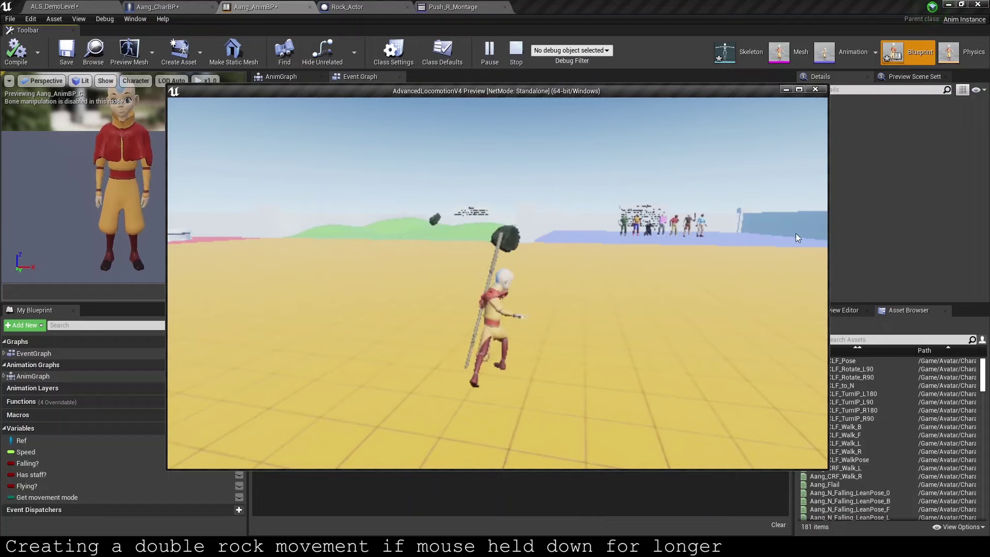
{"action": "key", "text": "Escape"}
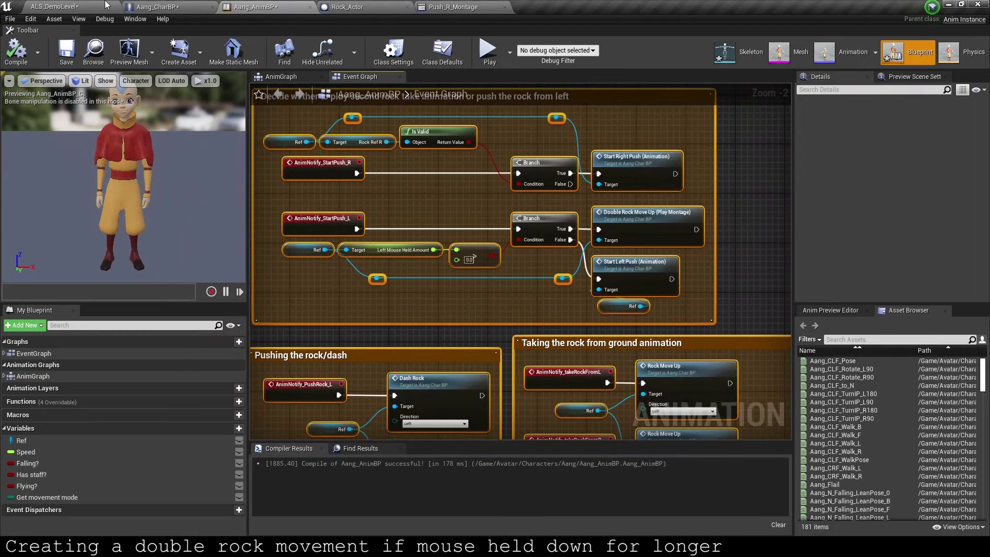
Step: Open Push_L_Montage from the level editor and scrub its preview around frame 40
{"action": "left_click", "coordinate": [88, 6]}
{"action": "double_click", "coordinate": [291, 413]}
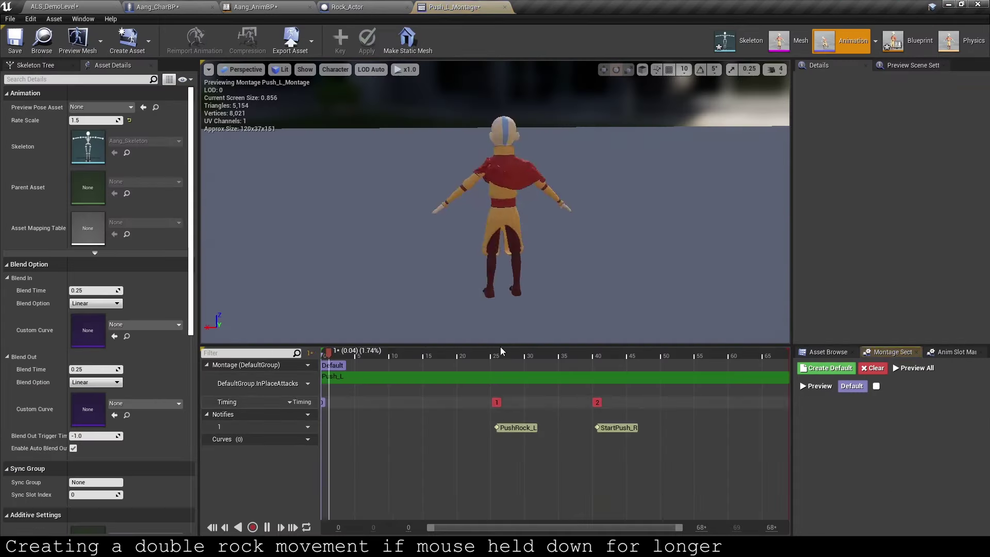
{"action": "left_click_drag", "start_coordinate": [601, 362], "coordinate": [597, 366]}
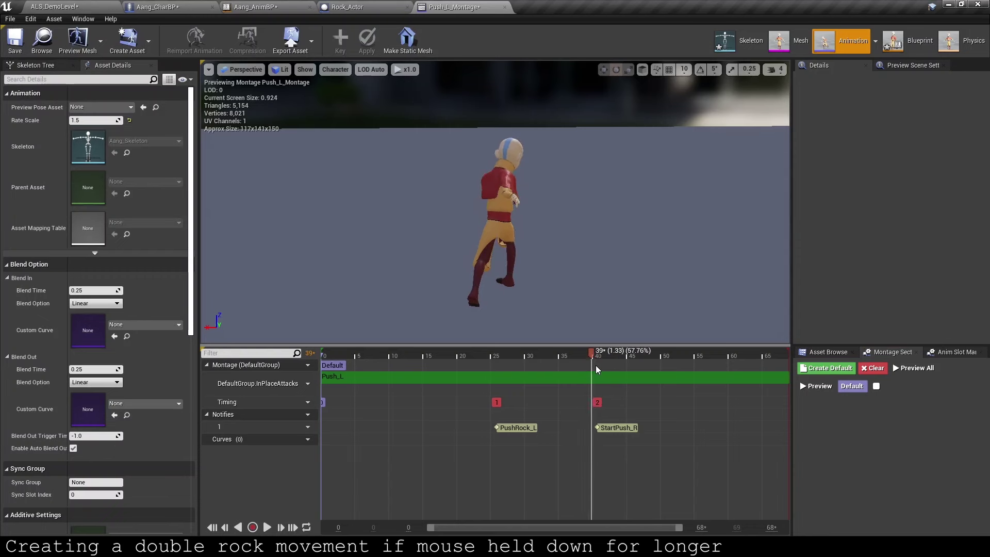
Step: Look through the Rock_Actor, Aang_CharBP and Aang_AnimBP tabs, reviewing the Event Graph comments
{"action": "left_click", "coordinate": [346, 6]}
{"action": "left_click", "coordinate": [154, 7]}
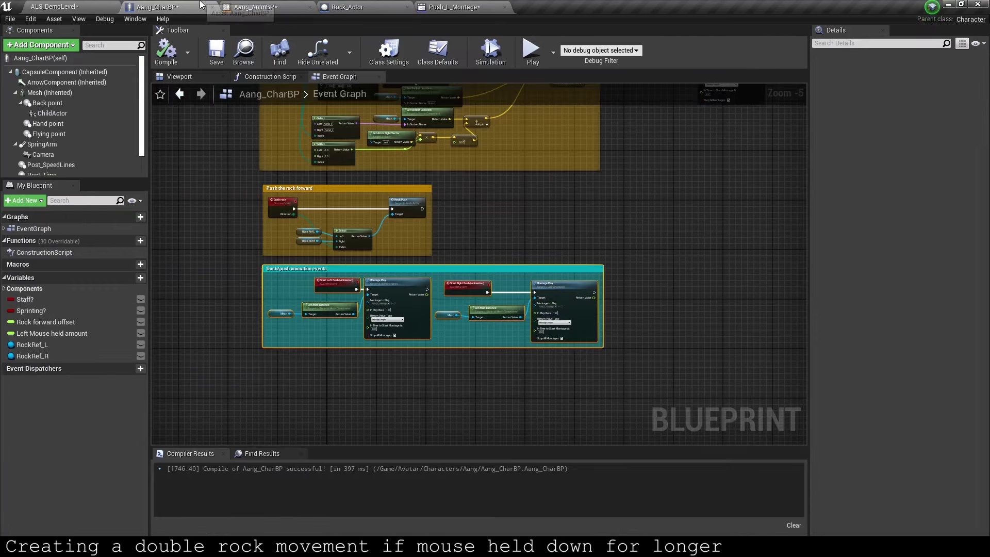
{"action": "left_click", "coordinate": [256, 7]}
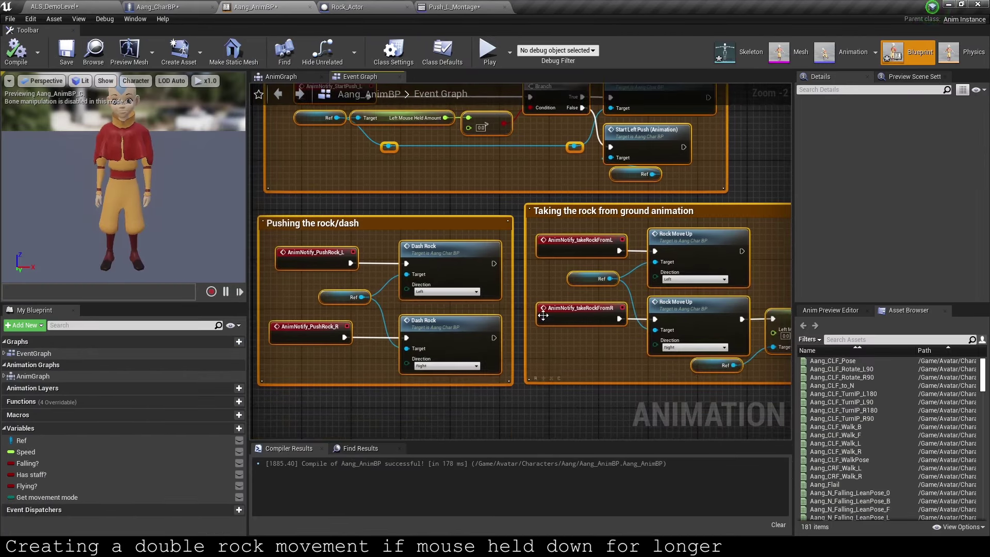
{"action": "right_click_drag", "start_coordinate": [411, 215], "coordinate": [389, 341]}
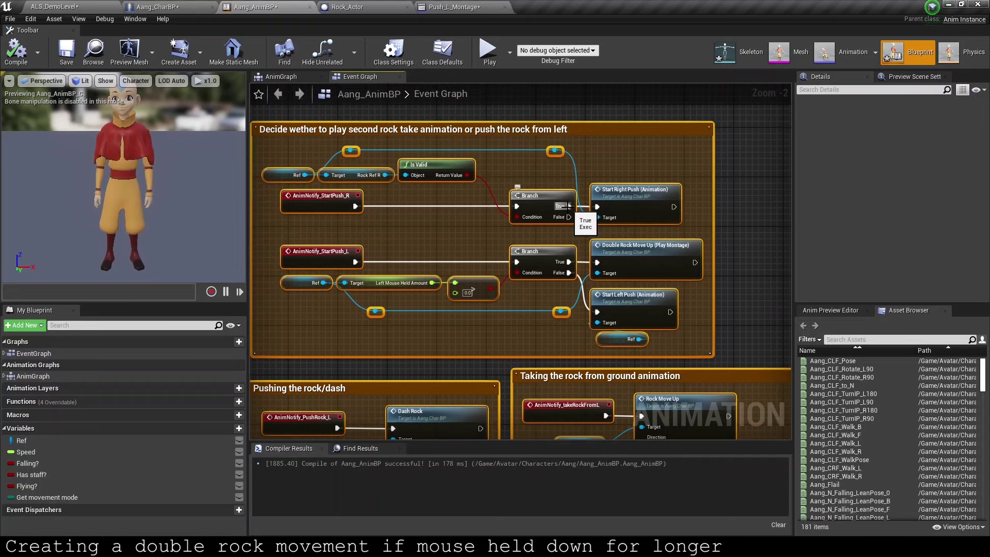
{"action": "mouse_move", "coordinate": [588, 314]}
{"action": "right_mouse_down"}
{"action": "mouse_move", "coordinate": [604, 143]}
{"action": "mouse_move", "coordinate": [578, 349]}
{"action": "right_mouse_up"}
{"action": "left_click", "coordinate": [191, 6]}
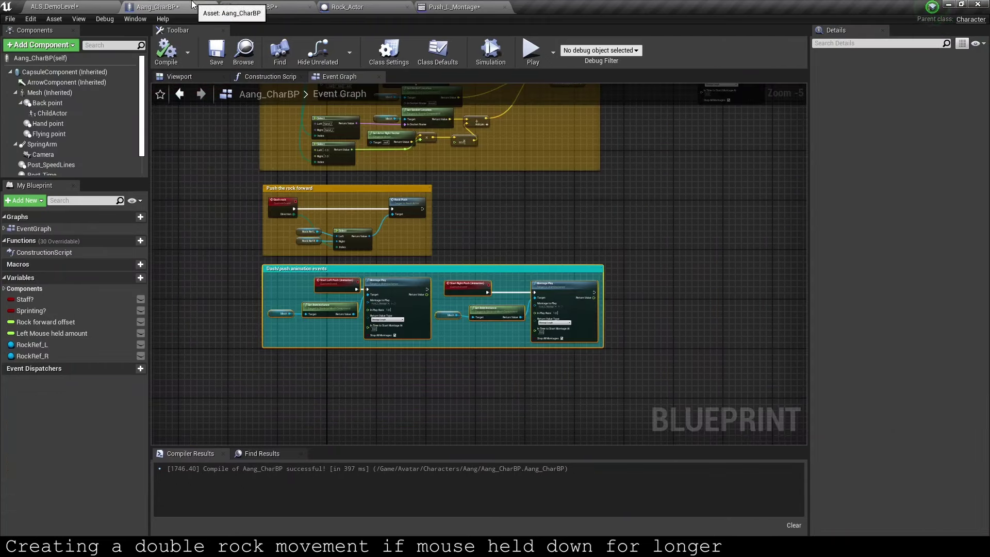
{"action": "scroll", "coordinate": [444, 287], "scroll_direction": "up", "scroll_amount": 3}
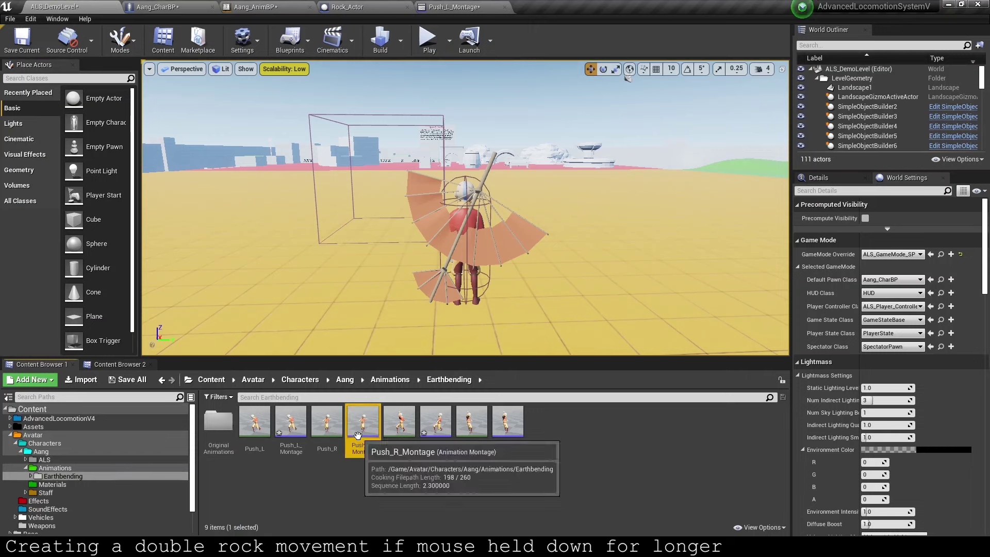
Step: Make the right Montage Play node in Aang_CharBP play Push_R_Montage
{"action": "left_click", "coordinate": [363, 422]}
{"action": "left_click", "coordinate": [155, 7]}
{"action": "left_click", "coordinate": [670, 327]}
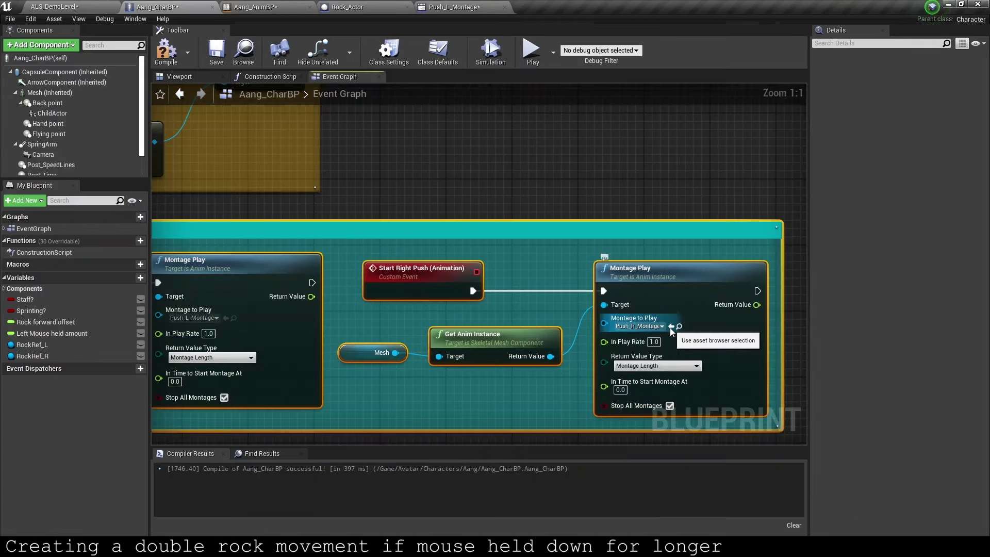
Step: Assign Push_R_Montage to the DefaultGroup.InPlaceAttacks slot and close its editor
{"action": "left_click", "coordinate": [82, 6]}
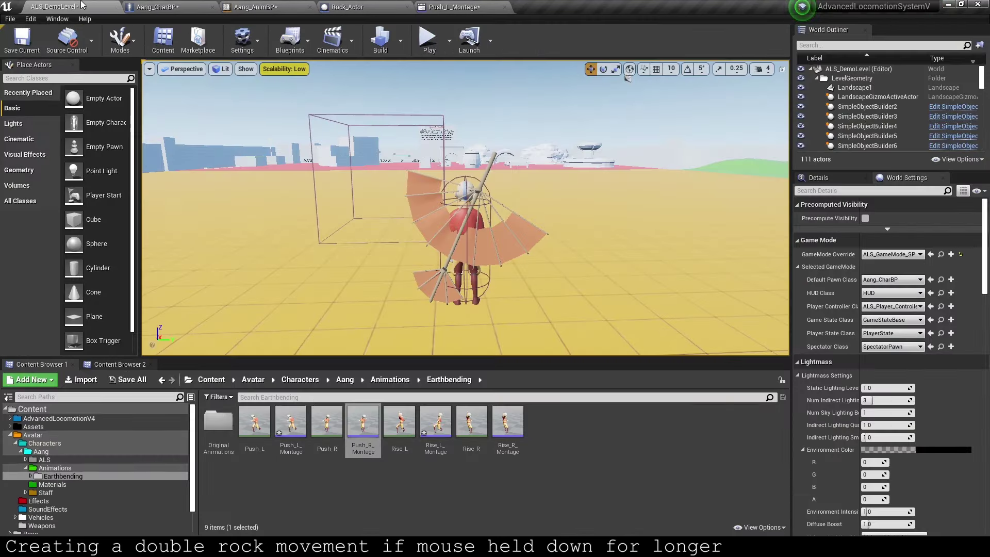
{"action": "double_click", "coordinate": [364, 428]}
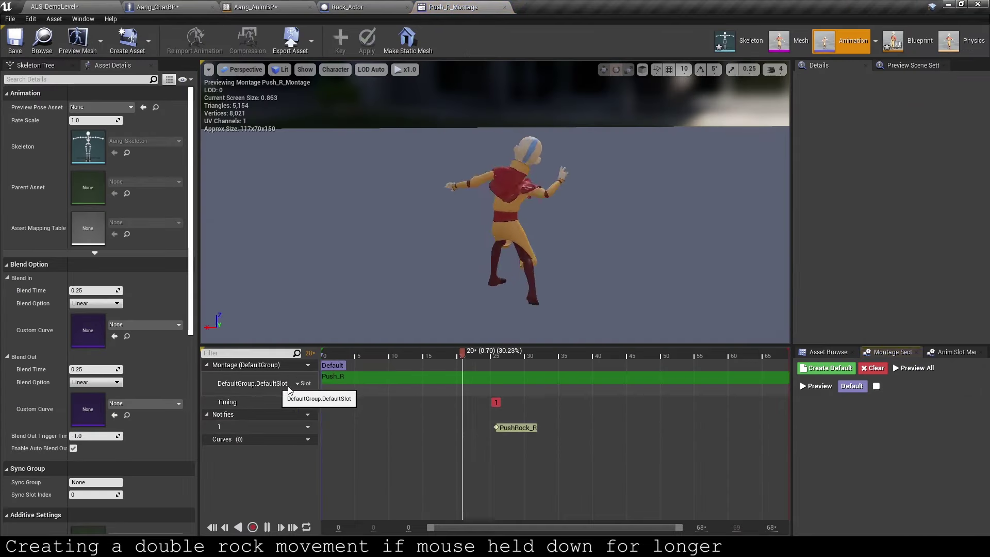
{"action": "left_click", "coordinate": [308, 383]}
{"action": "mouse_move", "coordinate": [325, 403]}
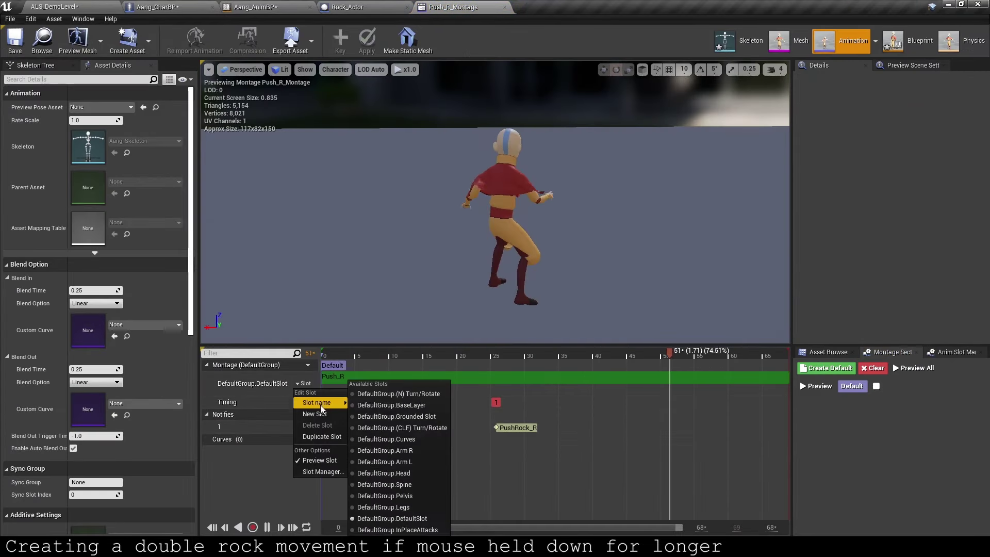
{"action": "left_click", "coordinate": [392, 529]}
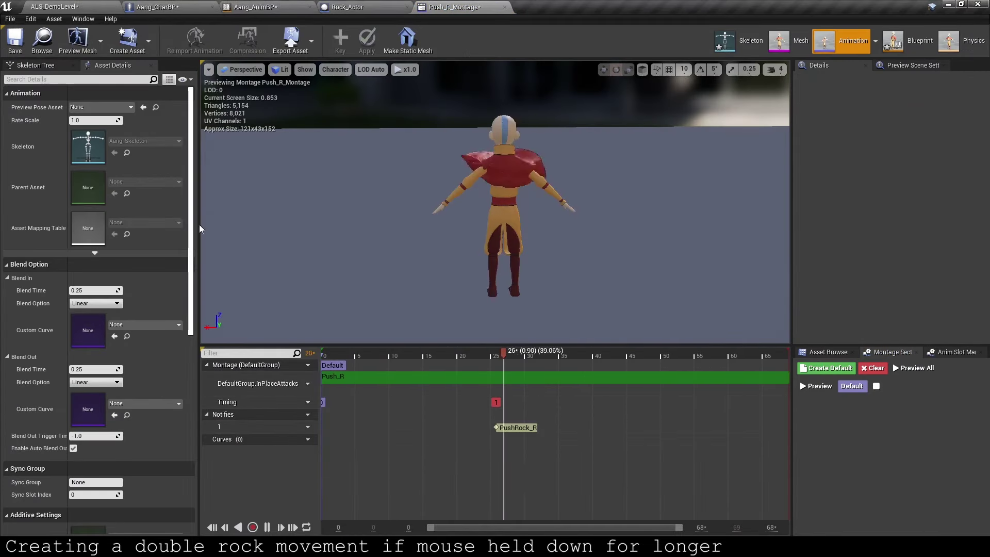
{"action": "left_click", "coordinate": [505, 7]}
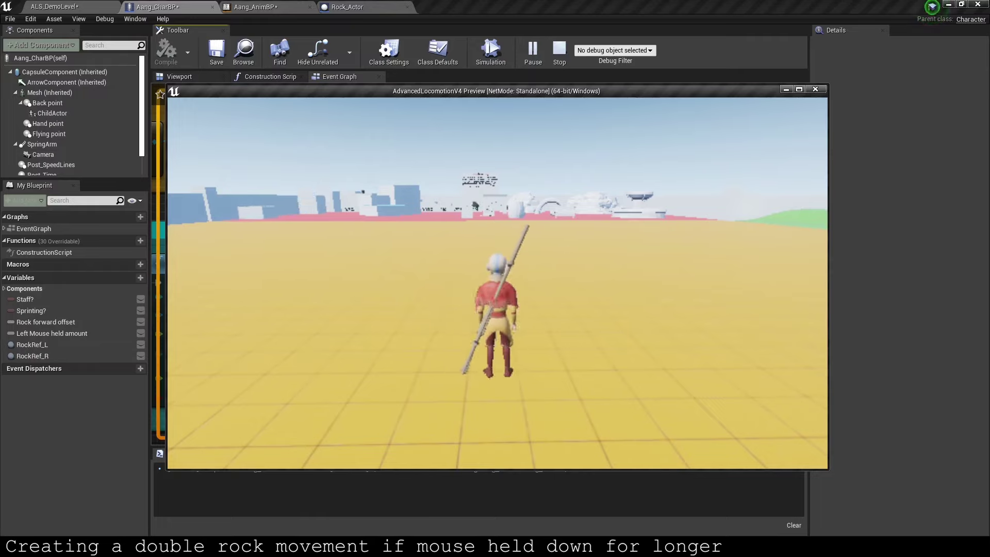
Step: Stop the play test and save the Push_L_Montage asset
{"action": "key", "text": "Escape"}
{"action": "scroll", "coordinate": [489, 269], "scroll_direction": "down", "scroll_amount": 3}
{"action": "scroll", "coordinate": [575, 321], "scroll_direction": "up", "scroll_amount": 3}
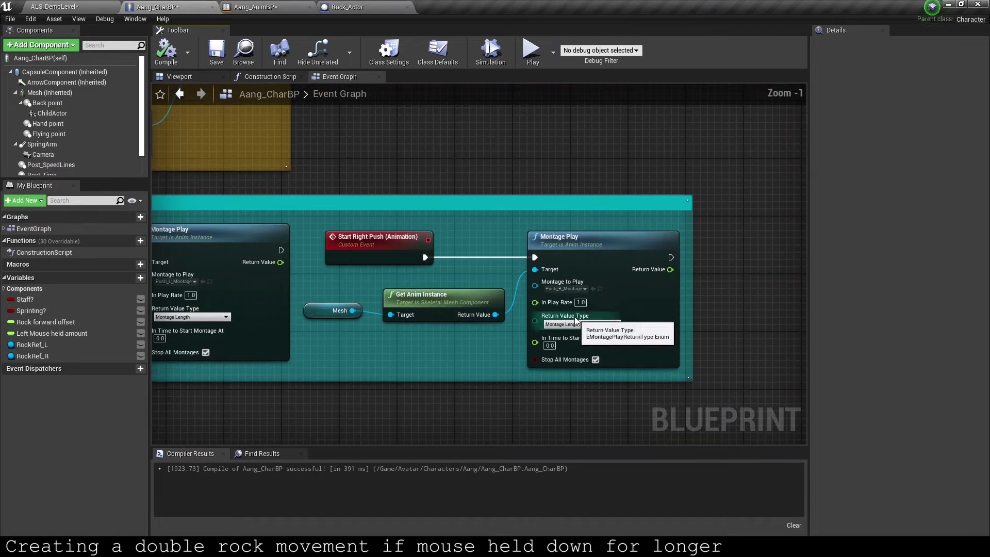
{"action": "scroll", "coordinate": [575, 321], "scroll_direction": "down", "scroll_amount": 3}
{"action": "scroll", "coordinate": [393, 330], "scroll_direction": "up", "scroll_amount": 3}
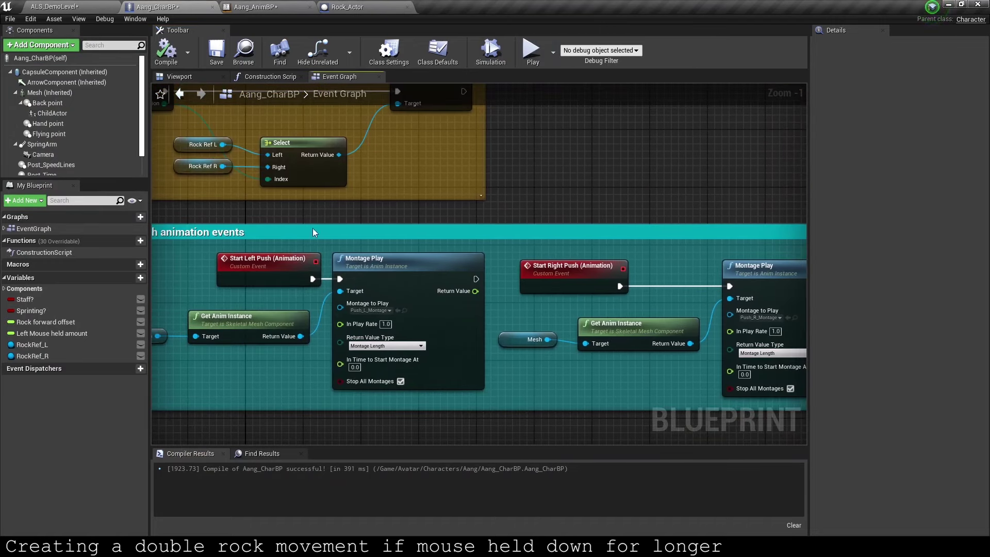
{"action": "left_click", "coordinate": [54, 7]}
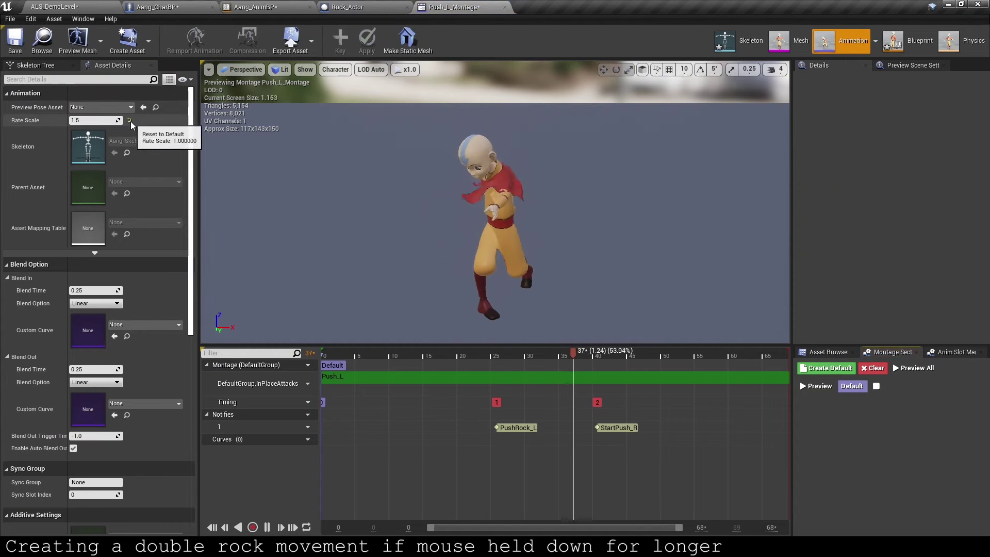
{"action": "left_click", "coordinate": [15, 40]}
Step: Set In Play Rate to 1.5 on both push Montage Play nodes and compile Aang_CharBP
{"action": "left_click", "coordinate": [157, 7]}
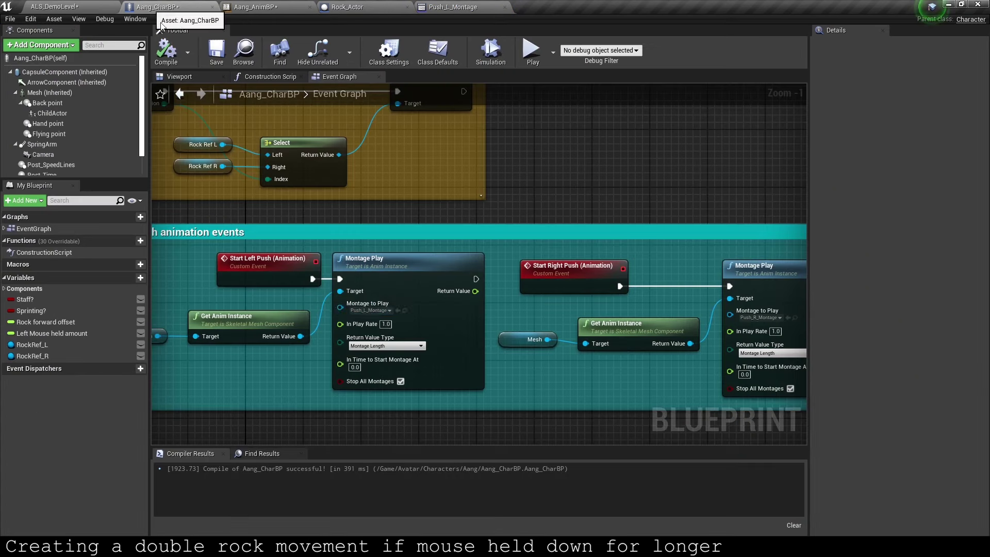
{"action": "left_click", "coordinate": [385, 324]}
{"action": "type", "text": "1"}
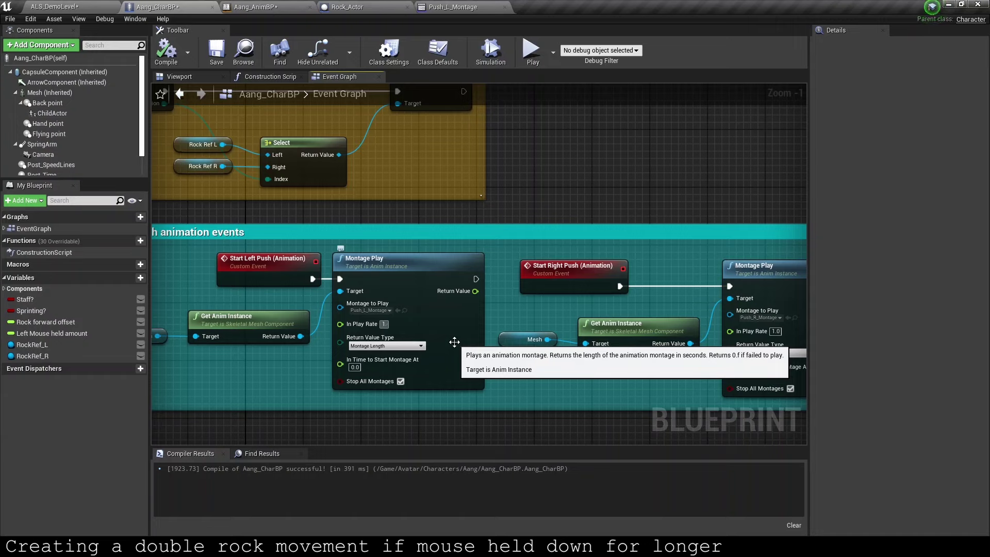
{"action": "type", "text": "5"}
{"action": "key", "text": "Return"}
{"action": "left_click", "coordinate": [775, 332]}
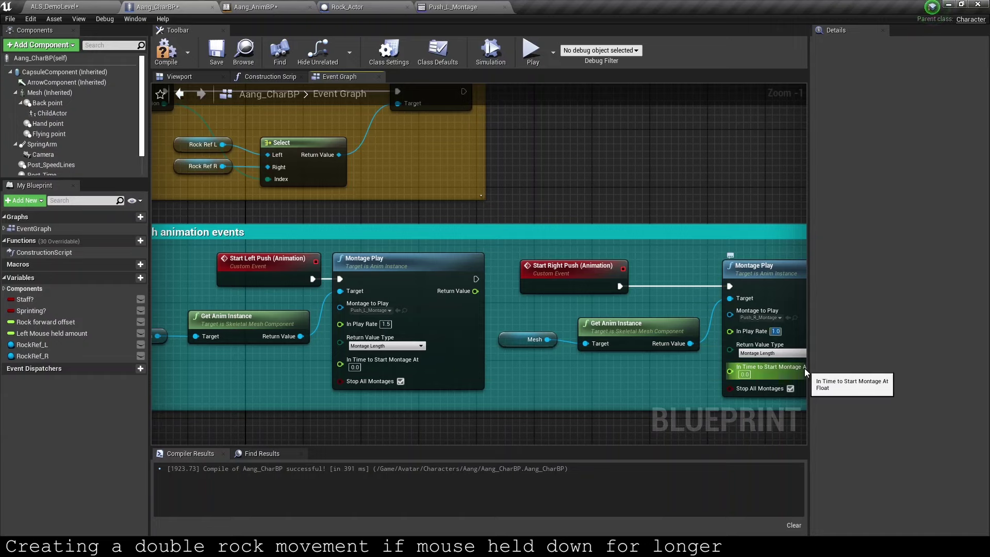
{"action": "type", "text": "1.5"}
{"action": "key", "text": "Return"}
{"action": "right_click_drag", "start_coordinate": [312, 104], "coordinate": [206, 97]}
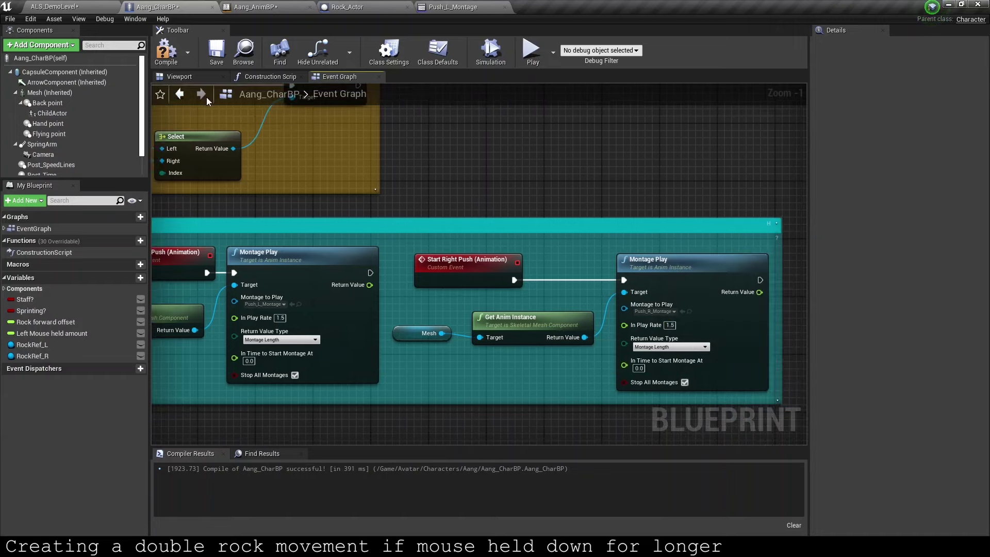
{"action": "key", "text": "F7"}
{"action": "scroll", "coordinate": [579, 251], "scroll_direction": "down", "scroll_amount": 2}
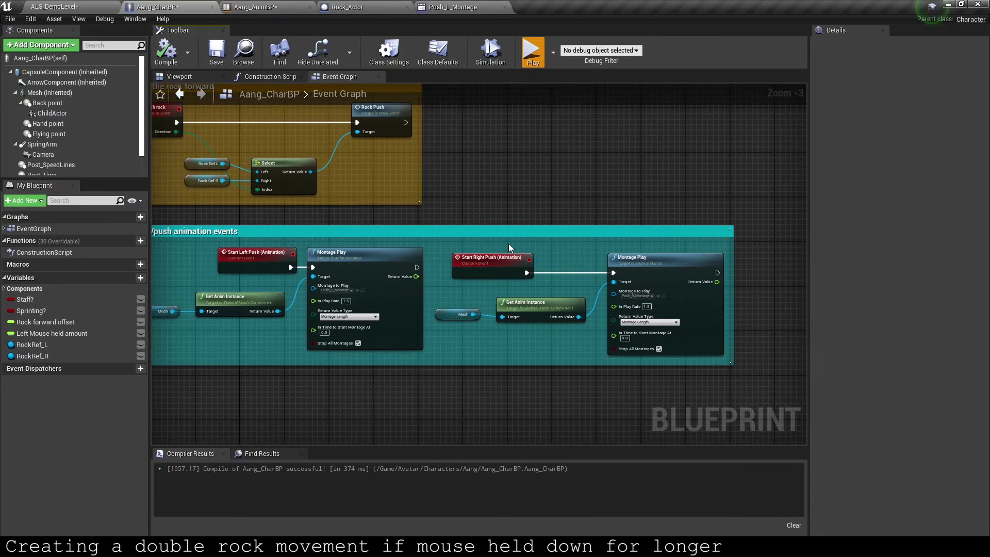
{"action": "key", "text": "alt+p"}
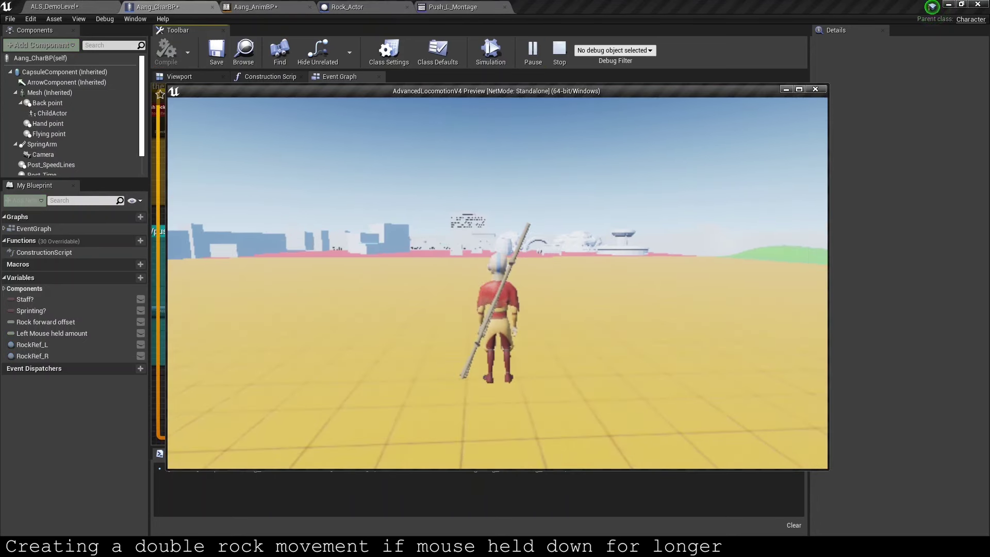
{"action": "left_click", "coordinate": [498, 284]}
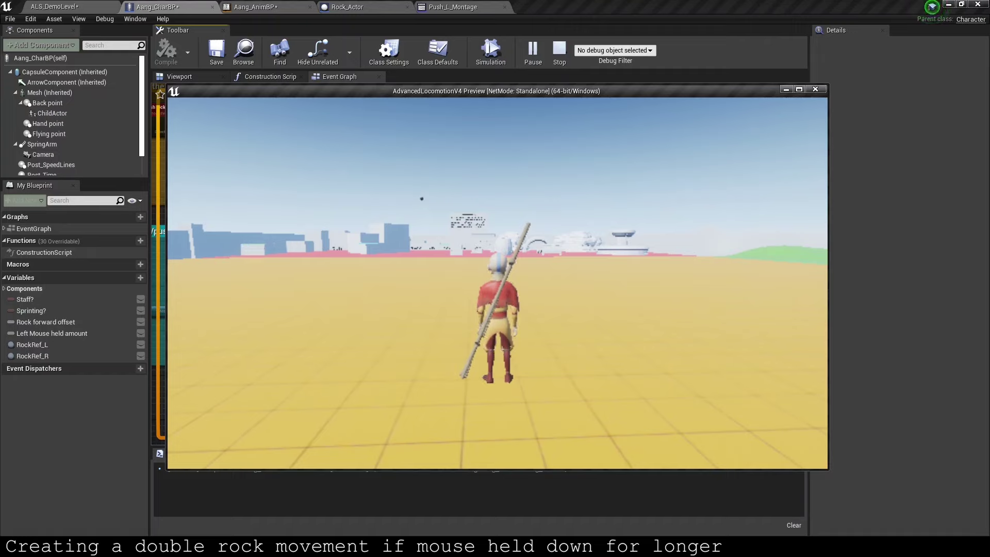
{"action": "left_click", "coordinate": [498, 284]}
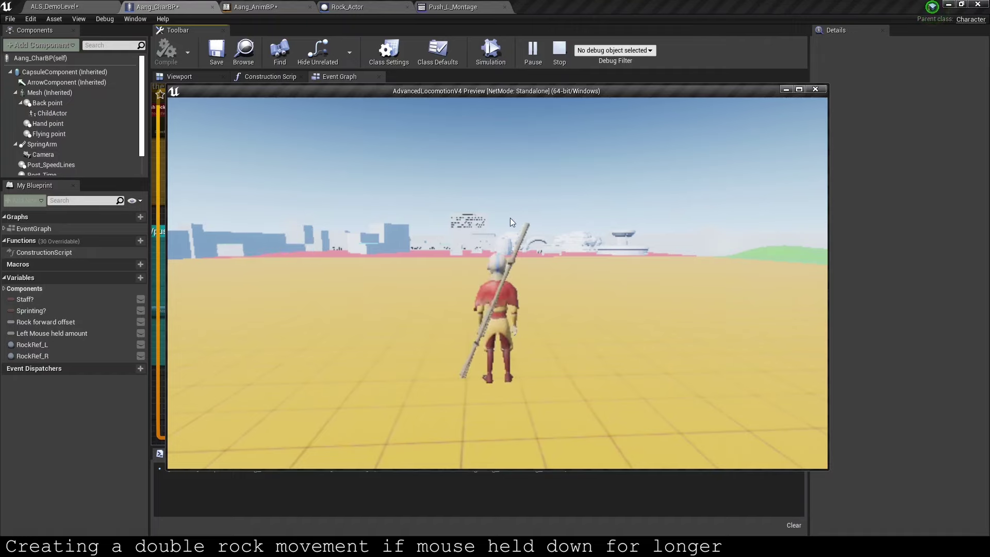
{"action": "key", "text": "Escape"}
{"action": "scroll", "coordinate": [516, 289], "scroll_direction": "down", "scroll_amount": 4}
{"action": "scroll", "coordinate": [452, 228], "scroll_direction": "up", "scroll_amount": 2}
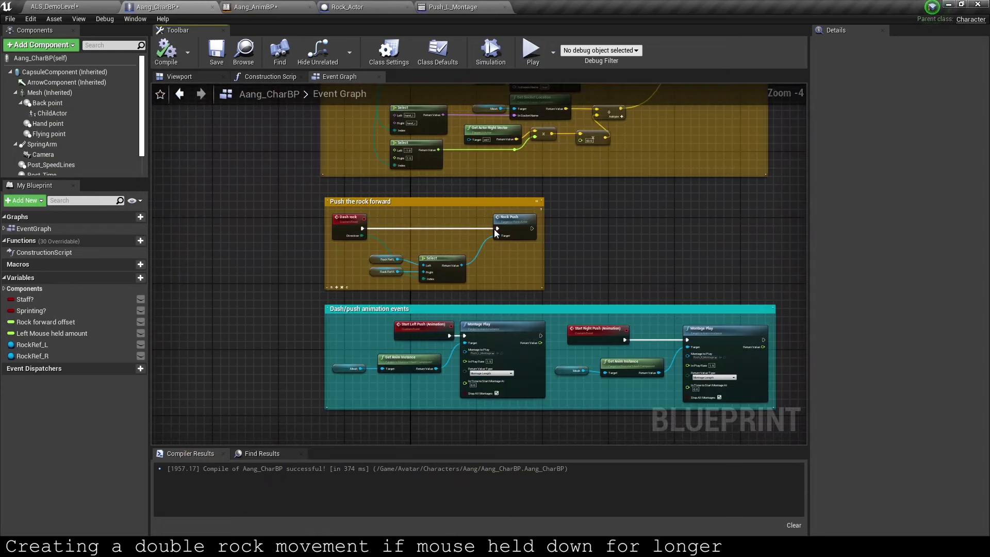
Step: Add a Branch after Rock Push whose condition is Direction == Right
{"action": "scroll", "coordinate": [531, 228], "scroll_direction": "up", "scroll_amount": 4}
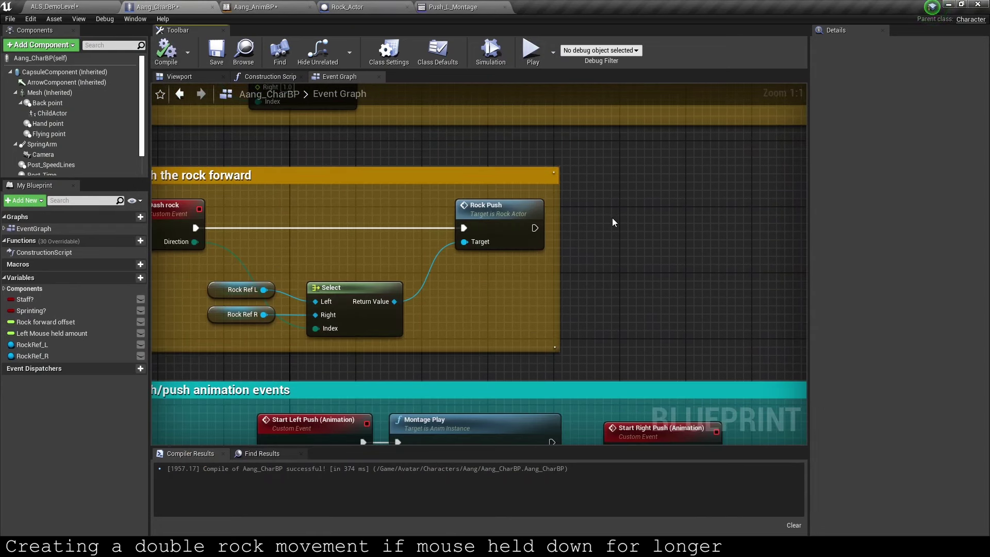
{"action": "left_click_drag", "start_coordinate": [535, 228], "coordinate": [589, 226]}
{"action": "type", "text": "bra"}
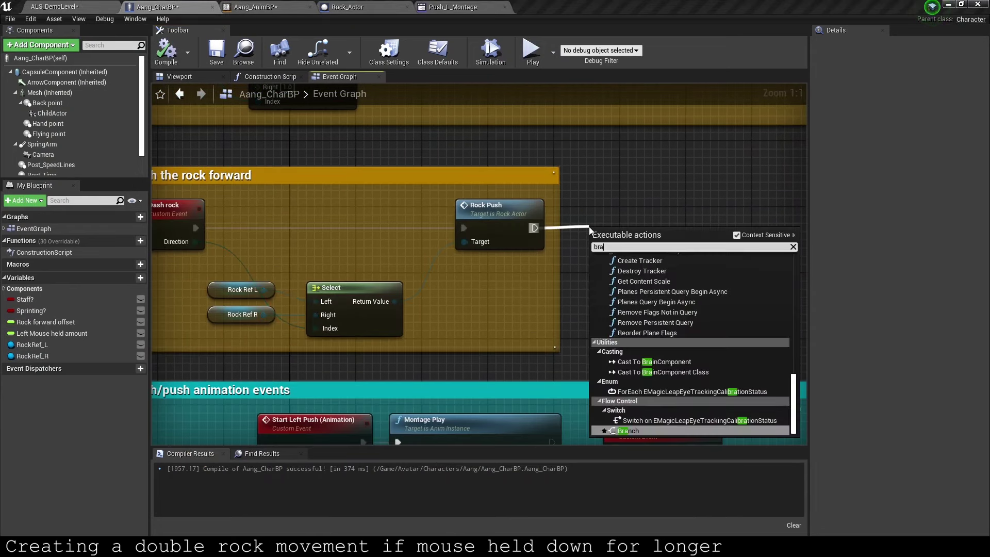
{"action": "key", "text": "Return"}
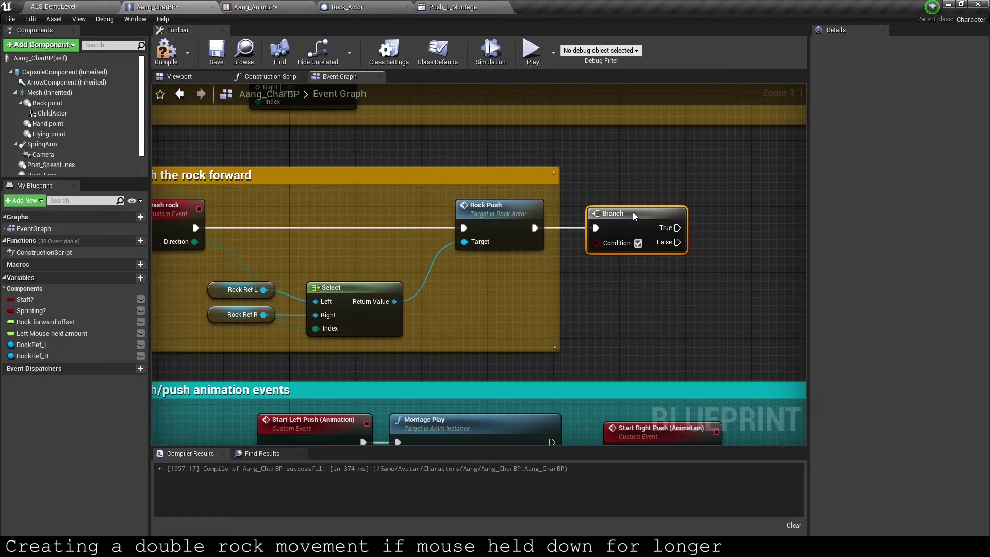
{"action": "left_click_drag", "start_coordinate": [195, 242], "coordinate": [494, 276]}
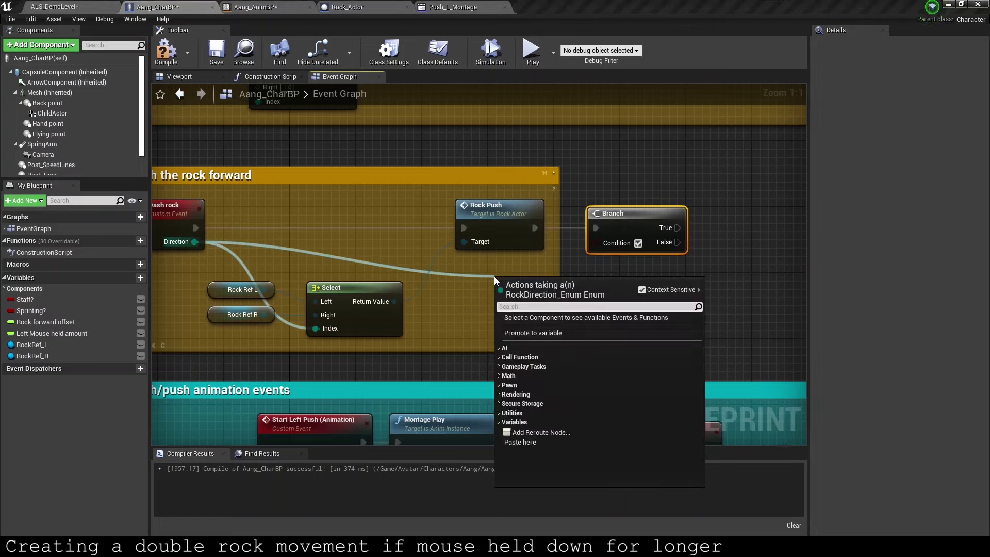
{"action": "type", "text": "=="}
{"action": "key", "text": "Return"}
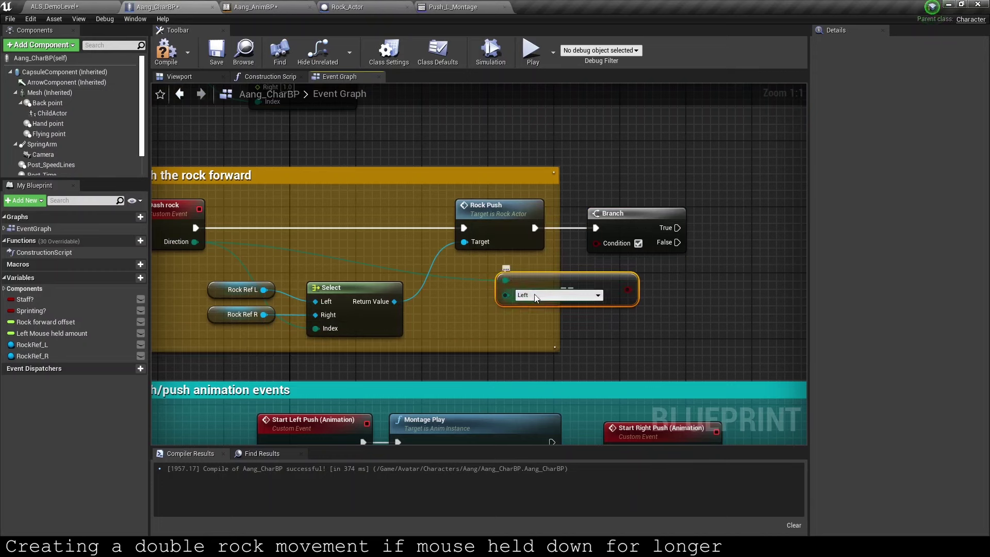
{"action": "left_click", "coordinate": [536, 298]}
{"action": "left_click_drag", "start_coordinate": [568, 282], "coordinate": [527, 283]}
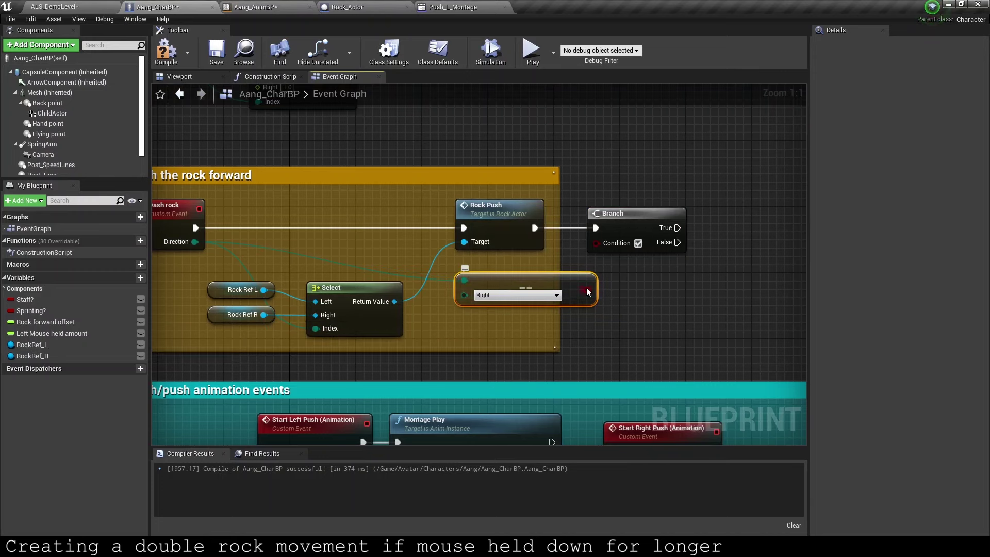
{"action": "mouse_move", "coordinate": [586, 289]}
{"action": "left_mouse_down"}
{"action": "mouse_move", "coordinate": [598, 243]}
{"action": "mouse_move", "coordinate": [654, 213]}
{"action": "left_mouse_up"}
Step: On the Branch's True output, set RockRef_L then RockRef_R, and select the new nodes
{"action": "right_click_drag", "start_coordinate": [654, 217], "coordinate": [513, 222]}
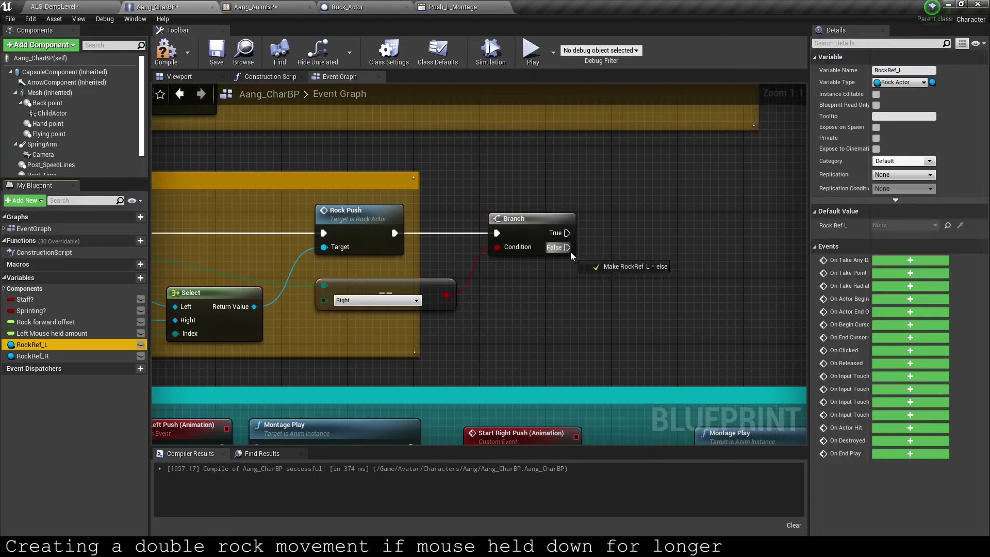
{"action": "left_click_drag", "start_coordinate": [31, 345], "coordinate": [624, 234], "text": "alt"}
{"action": "left_click_drag", "start_coordinate": [109, 355], "coordinate": [753, 268], "text": "alt"}
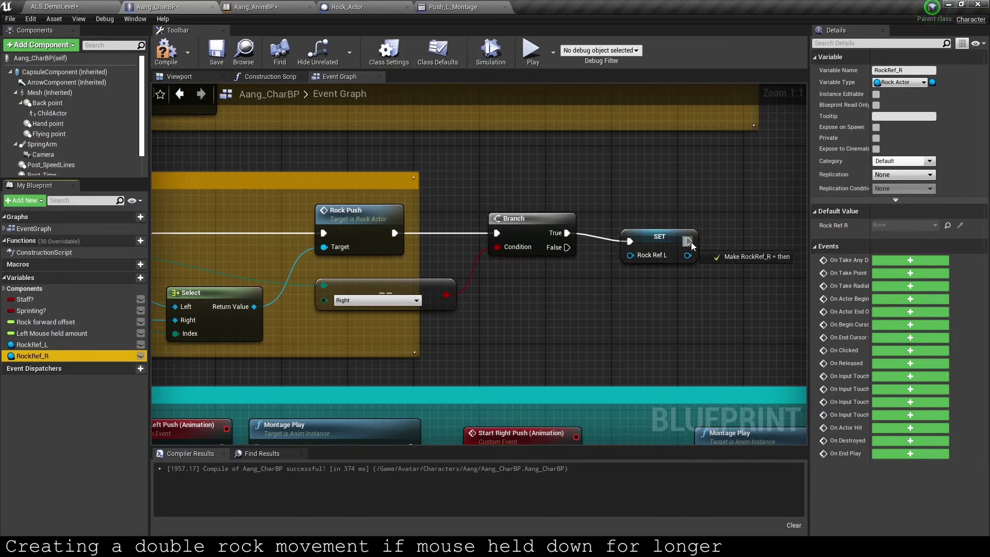
{"action": "mouse_move", "coordinate": [661, 236]}
{"action": "left_mouse_down"}
{"action": "mouse_move", "coordinate": [644, 227]}
{"action": "mouse_move", "coordinate": [754, 258]}
{"action": "mouse_move", "coordinate": [752, 231]}
{"action": "left_mouse_up"}
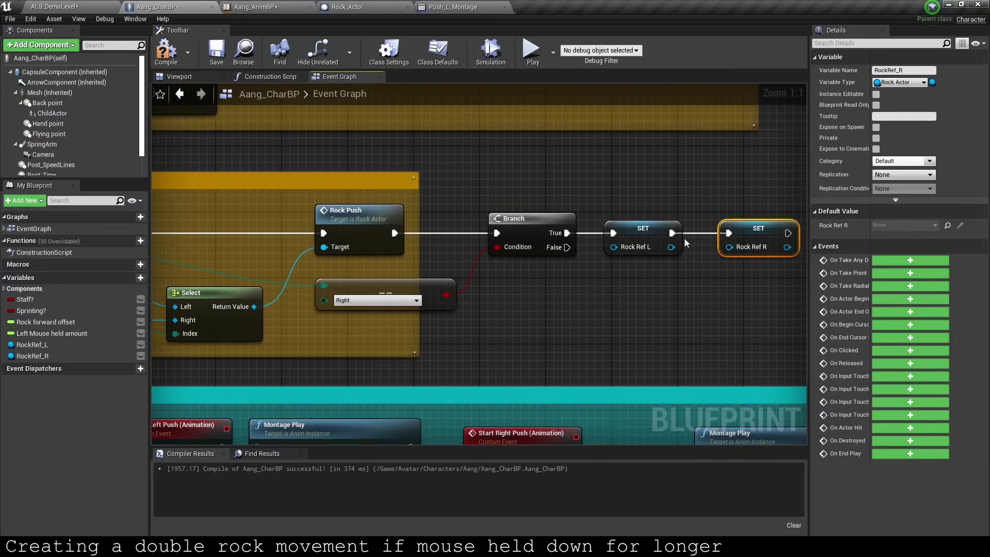
{"action": "scroll", "coordinate": [567, 232], "scroll_direction": "down", "scroll_amount": 3}
{"action": "left_click_drag", "start_coordinate": [490, 215], "coordinate": [733, 284]}
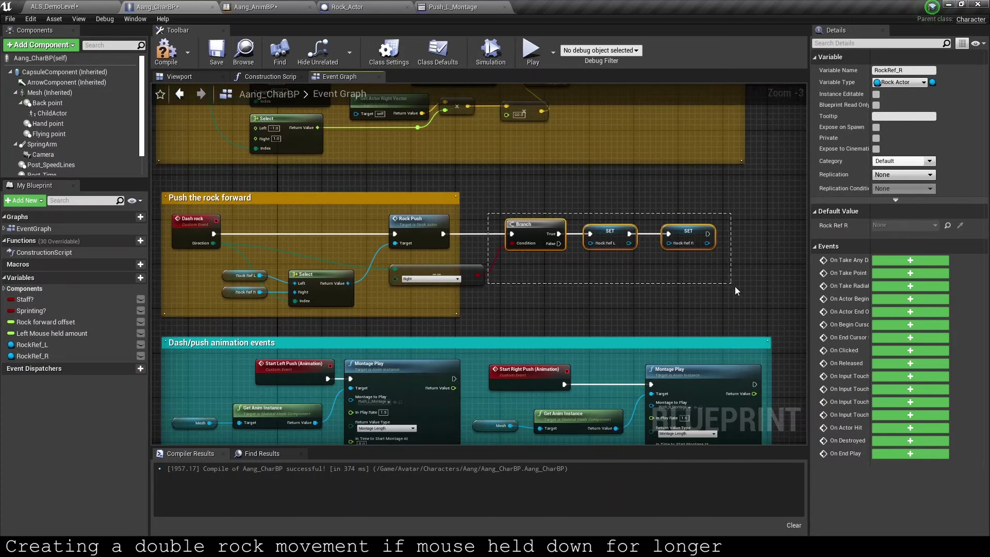
{"action": "left_click", "coordinate": [480, 269], "text": "shift"}
Step: Wrap Rock Push and the new nodes in a comment explaining why both rock references are cleared
{"action": "left_click", "coordinate": [178, 312]}
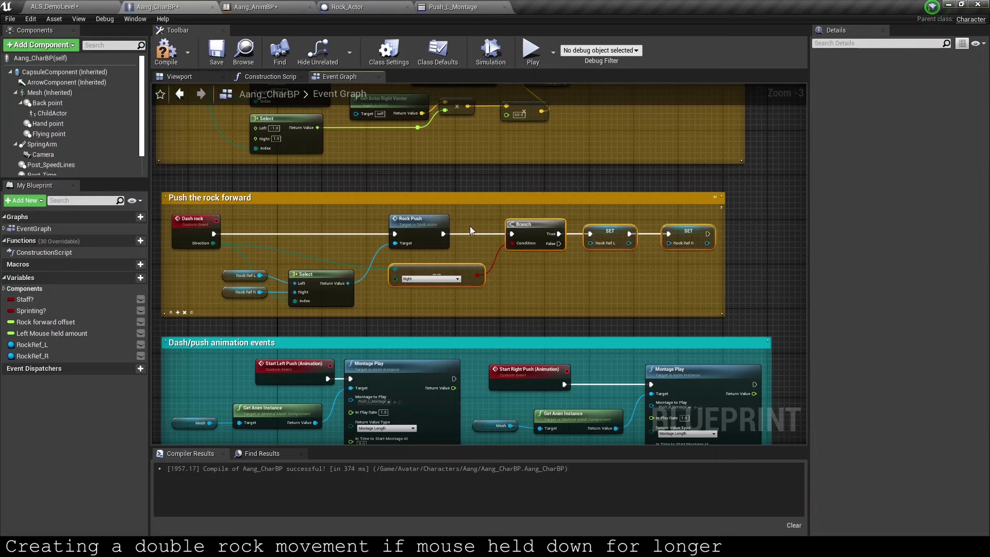
{"action": "left_click_drag", "start_coordinate": [468, 223], "coordinate": [564, 267]}
{"action": "left_click_drag", "start_coordinate": [385, 209], "coordinate": [711, 287]}
{"action": "key", "text": "c"}
{"action": "type", "text": "If second rock was thrown, then clear both refre"}
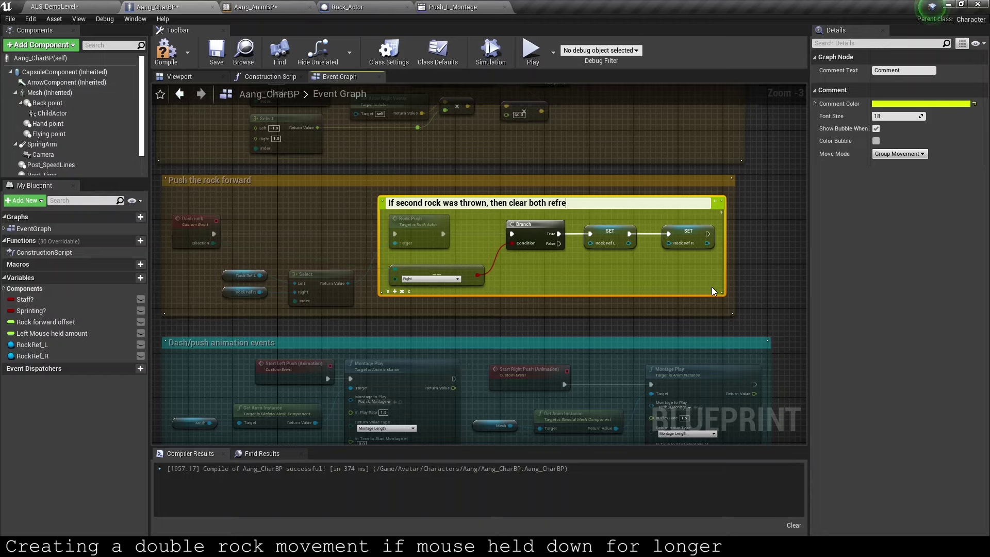
{"action": "key", "text": "BackSpace"}
{"action": "key", "text": "BackSpace"}
{"action": "type", "text": "erences so that if "}
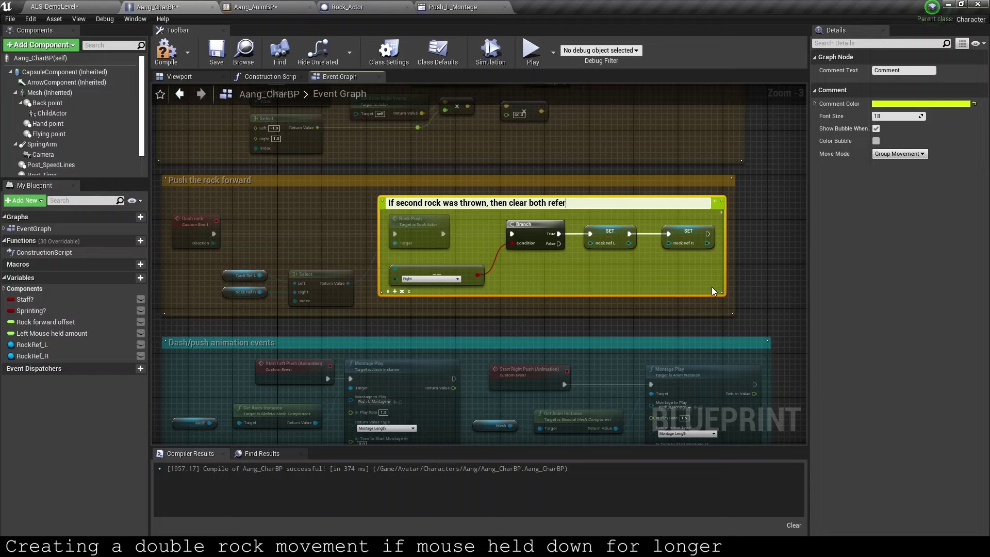
{"action": "type", "text": "the pla"}
{"action": "type", "text": "yer only throws one rock next time, it will not play the righ"}
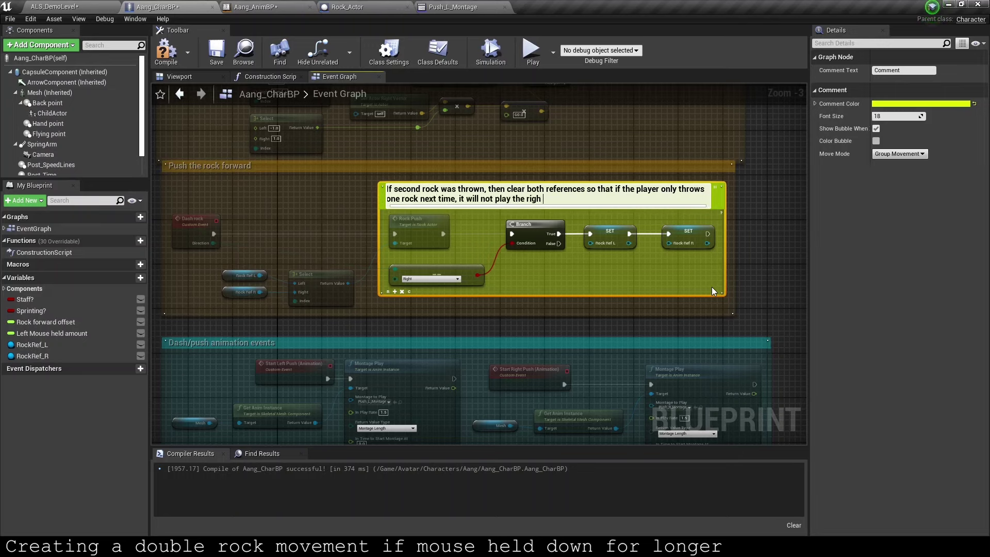
{"action": "type", "text": "and an"}
{"action": "type", "text": "imation too"}
{"action": "key", "text": "Return"}
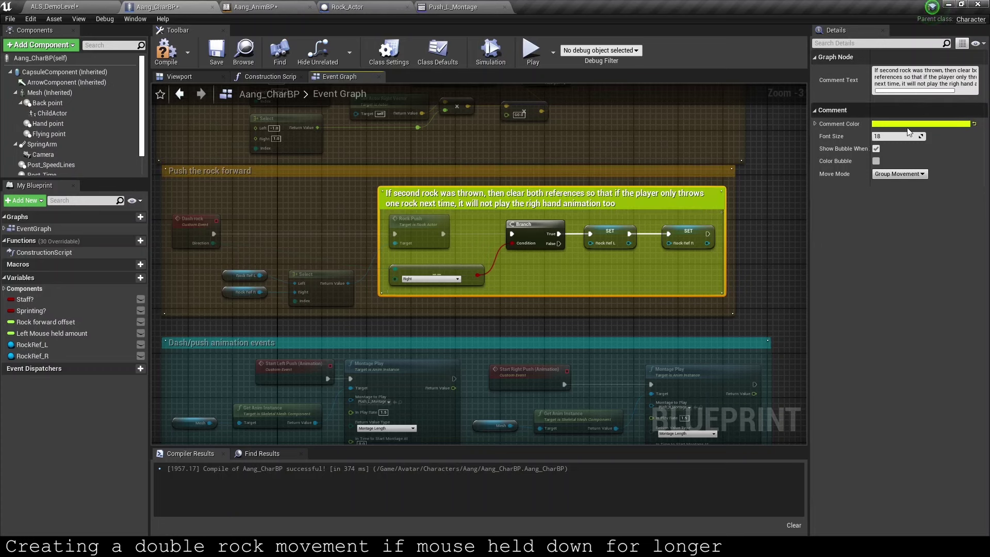
Step: Colour the new comment black and shift it to the right
{"action": "left_click", "coordinate": [906, 125]}
{"action": "left_click_drag", "start_coordinate": [828, 222], "coordinate": [834, 353]}
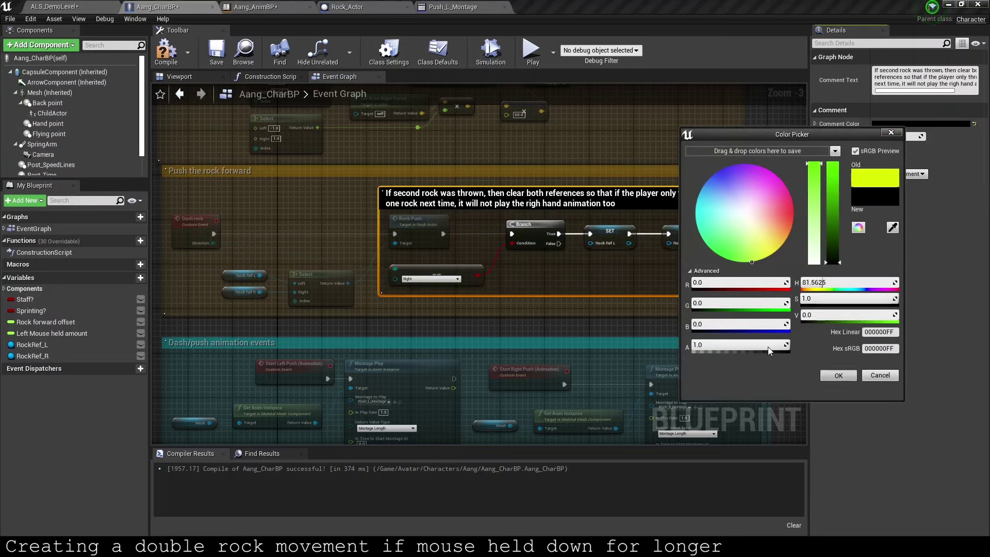
{"action": "left_click", "coordinate": [839, 375]}
{"action": "left_click_drag", "start_coordinate": [584, 251], "coordinate": [673, 250]}
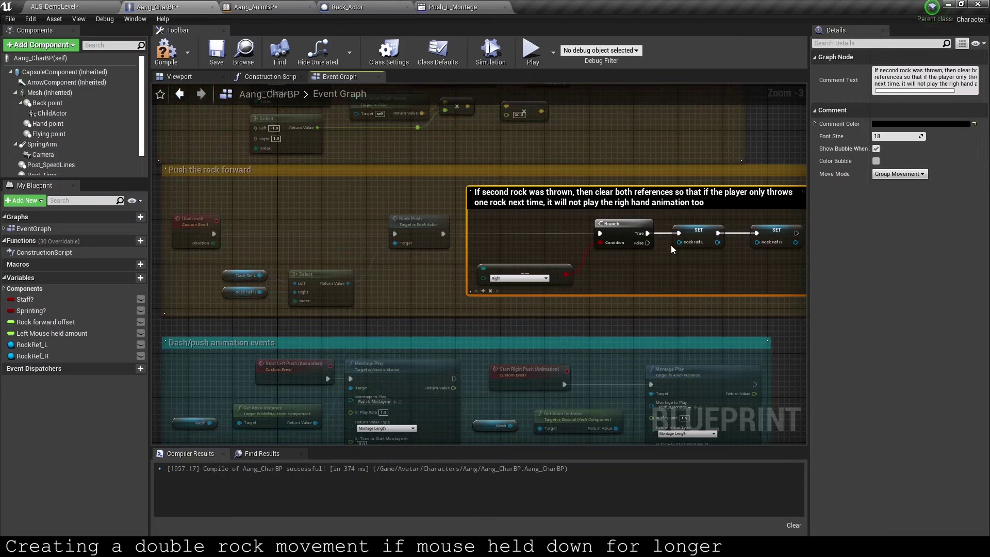
{"action": "scroll", "coordinate": [608, 222], "scroll_direction": "down", "scroll_amount": 2}
Step: Comment the lower -1/1 Select node: 'If left, then multiply by -1 since there is no get actor left vector'
{"action": "left_click", "coordinate": [632, 197]}
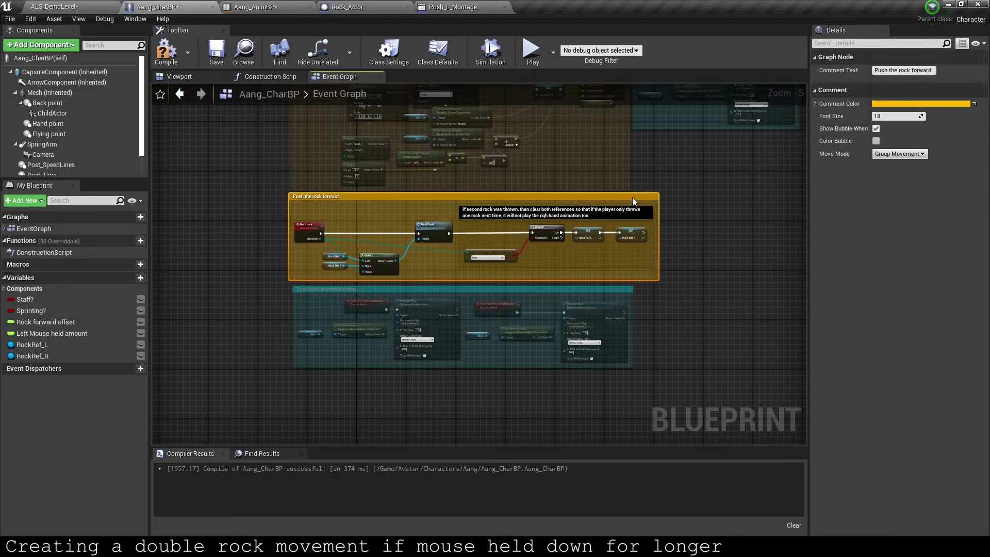
{"action": "left_click", "coordinate": [399, 295]}
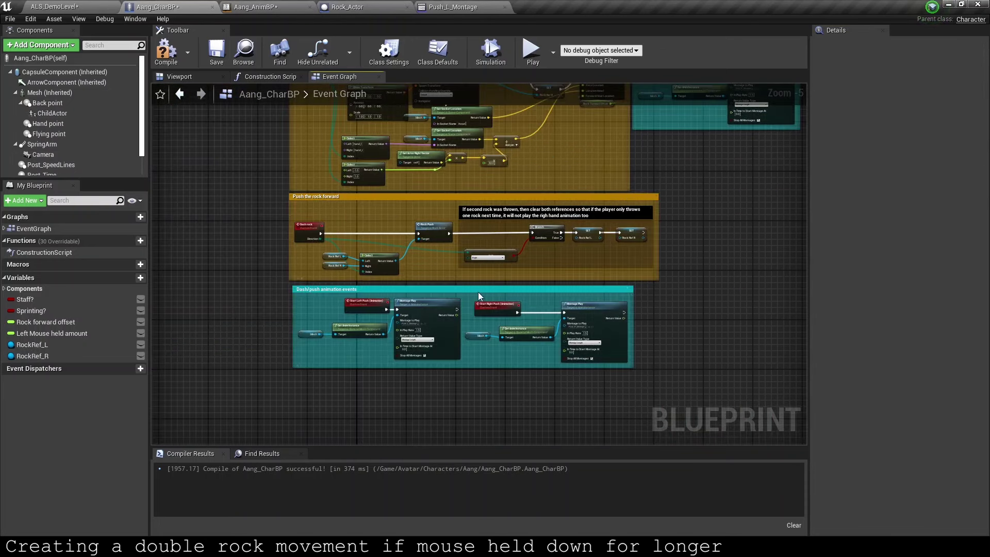
{"action": "mouse_move", "coordinate": [478, 292]}
{"action": "right_mouse_down"}
{"action": "mouse_move", "coordinate": [442, 354]}
{"action": "mouse_move", "coordinate": [442, 262]}
{"action": "right_mouse_up"}
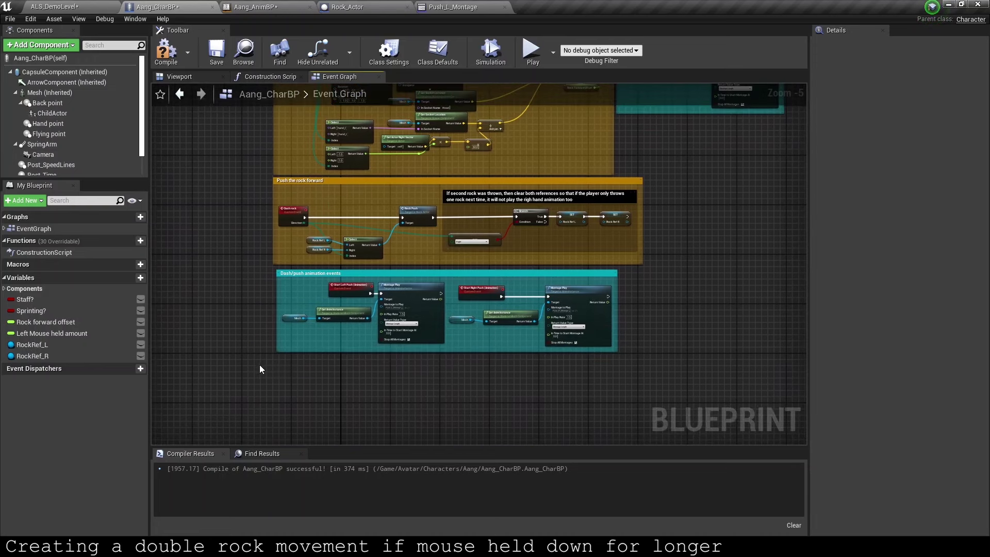
{"action": "scroll", "coordinate": [363, 125], "scroll_direction": "up", "scroll_amount": 3}
{"action": "scroll", "coordinate": [301, 186], "scroll_direction": "up", "scroll_amount": 2}
{"action": "left_click", "coordinate": [418, 269]}
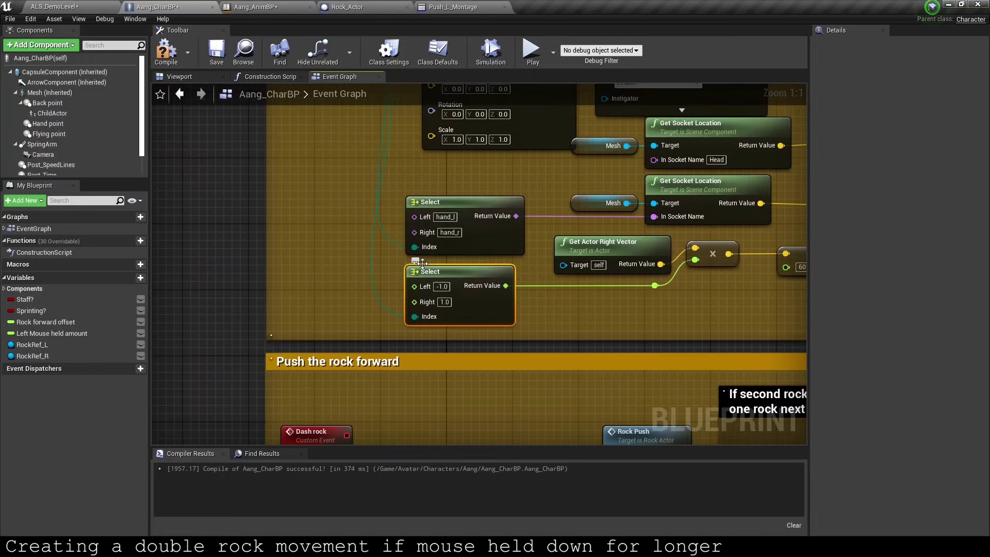
{"action": "left_click", "coordinate": [419, 255]}
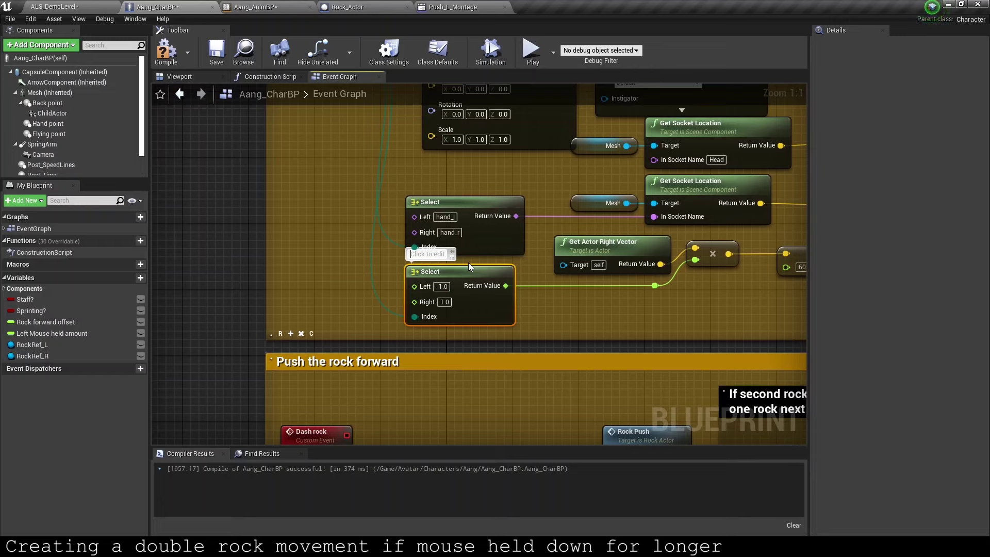
{"action": "type", "text": "If left, then"}
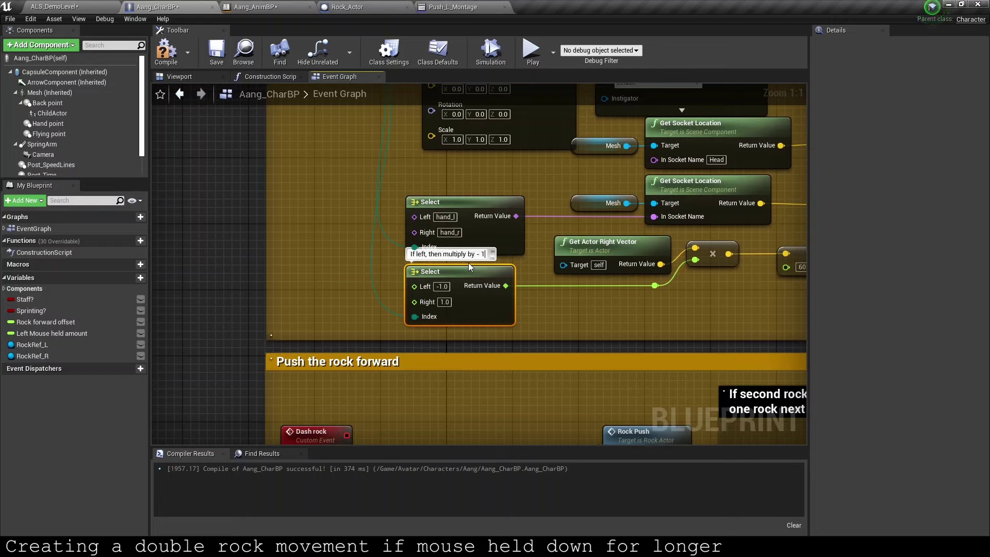
{"action": "type", "text": " multiply by -1 since"}
{"action": "type", "text": " get"}
{"action": "key", "text": "BackSpace"}
{"action": "key", "text": "BackSpace"}
{"action": "key", "text": "BackSpace"}
{"action": "type", "text": "there is no get"}
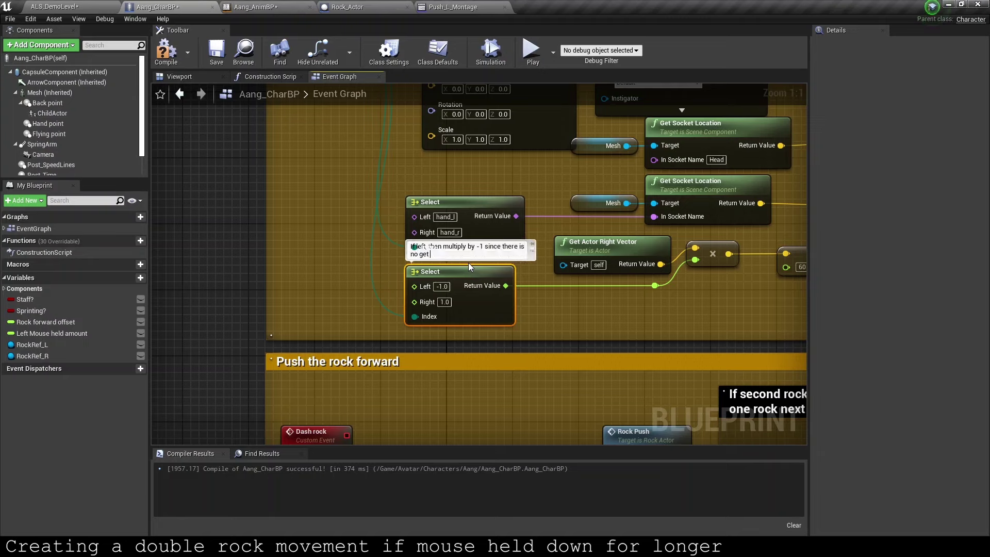
{"action": "type", "text": " actor left ve"}
{"action": "type", "text": "ctor"}
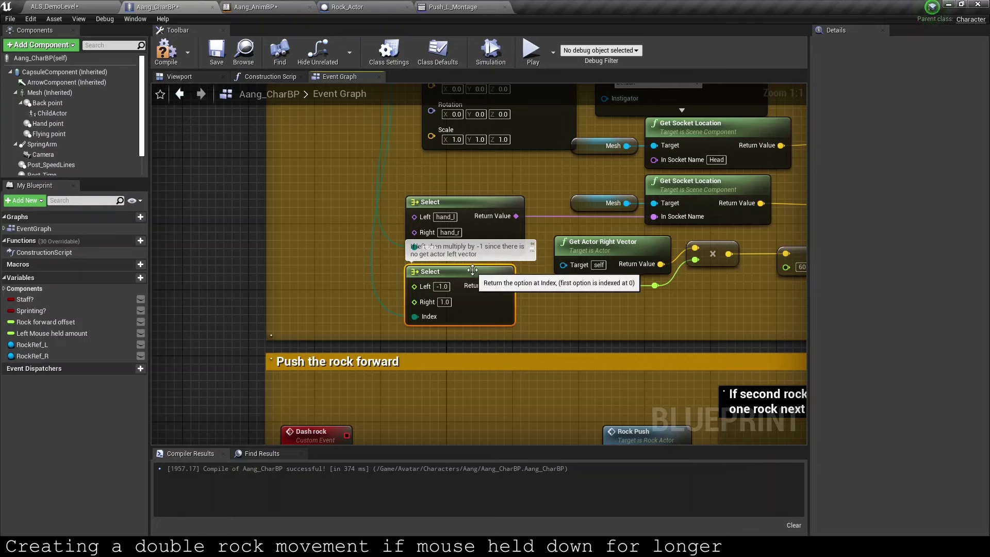
Step: Align the top comment box and its nodes with the comment box below it
{"action": "scroll", "coordinate": [551, 283], "scroll_direction": "down", "scroll_amount": 3}
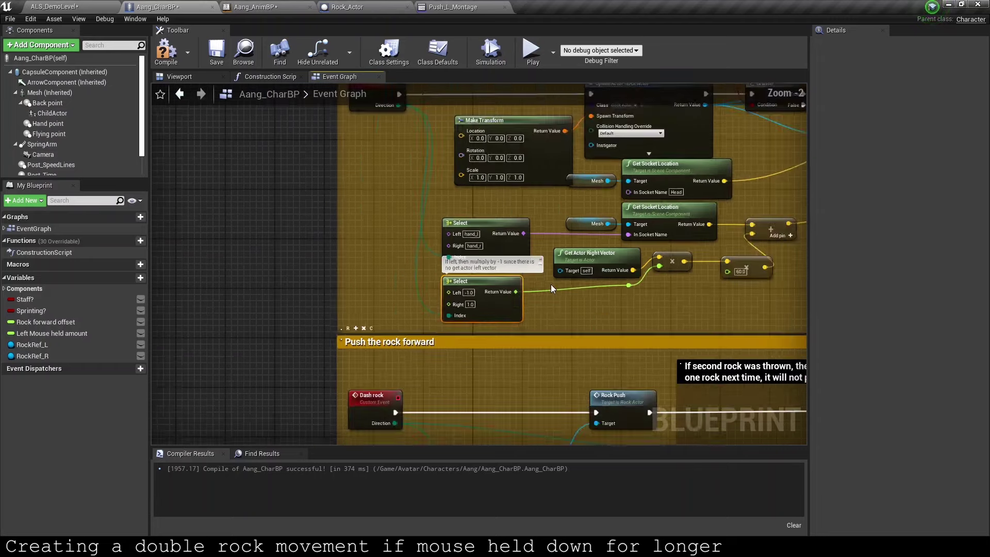
{"action": "scroll", "coordinate": [559, 287], "scroll_direction": "down", "scroll_amount": 2}
{"action": "scroll", "coordinate": [559, 287], "scroll_direction": "down", "scroll_amount": 2}
{"action": "right_click_drag", "start_coordinate": [559, 287], "coordinate": [533, 250]}
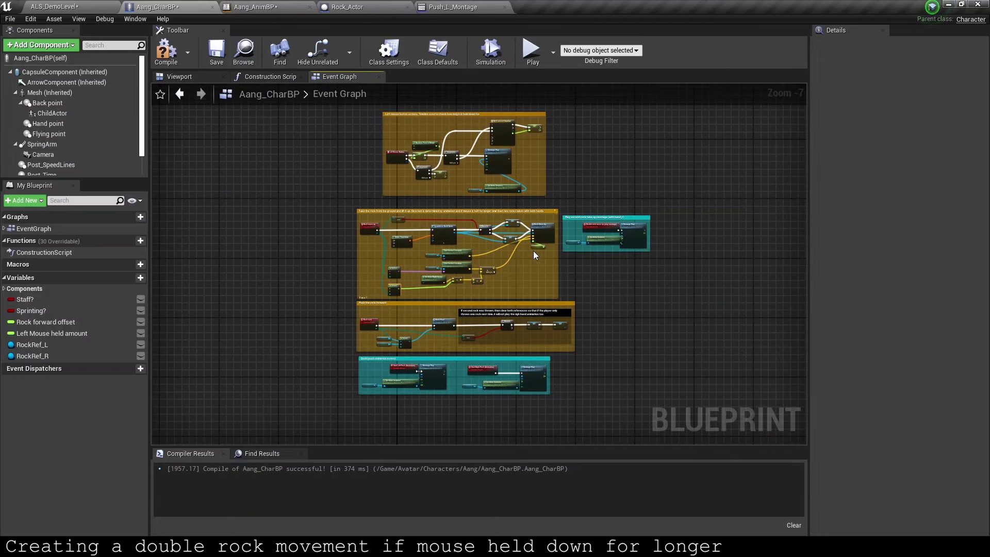
{"action": "right_click_drag", "start_coordinate": [496, 128], "coordinate": [503, 186]}
{"action": "mouse_move", "coordinate": [590, 153]}
{"action": "left_mouse_down"}
{"action": "mouse_move", "coordinate": [370, 249]}
{"action": "mouse_move", "coordinate": [359, 227]}
{"action": "left_mouse_up"}
{"action": "scroll", "coordinate": [389, 219], "scroll_direction": "up", "scroll_amount": 2}
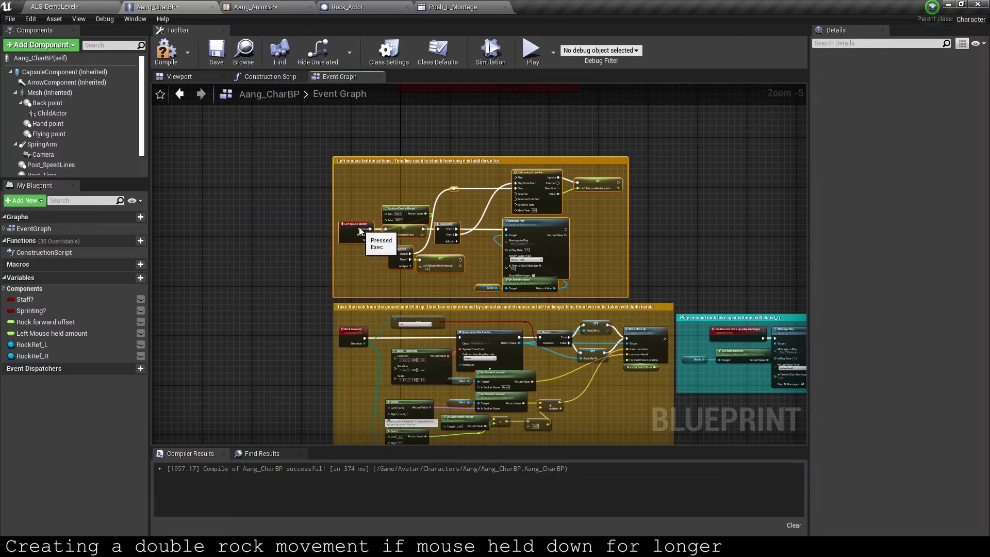
{"action": "scroll", "coordinate": [359, 227], "scroll_direction": "down", "scroll_amount": 2}
{"action": "right_click_drag", "start_coordinate": [577, 397], "coordinate": [577, 318]}
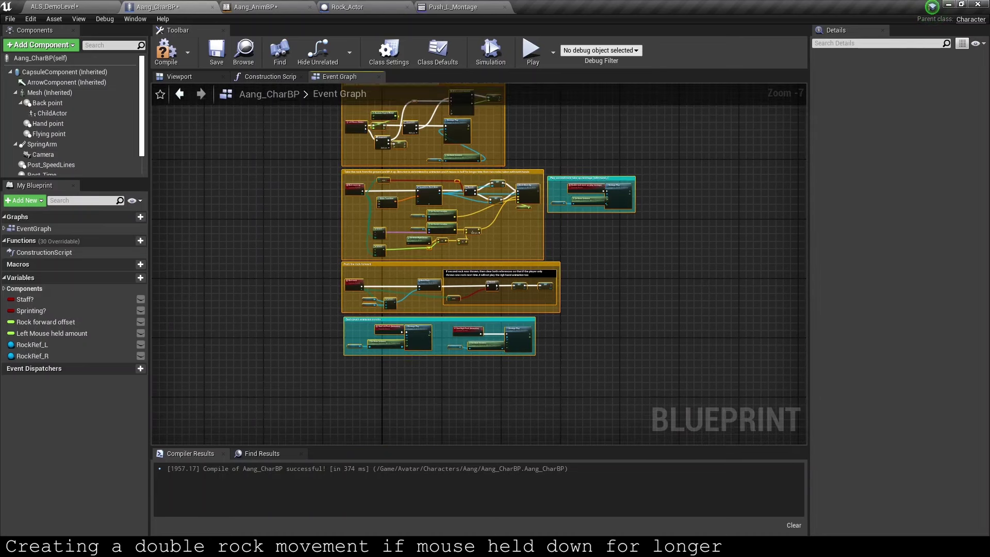
{"action": "right_click_drag", "start_coordinate": [586, 222], "coordinate": [559, 312]}
{"action": "scroll", "coordinate": [559, 312], "scroll_direction": "up", "scroll_amount": 2}
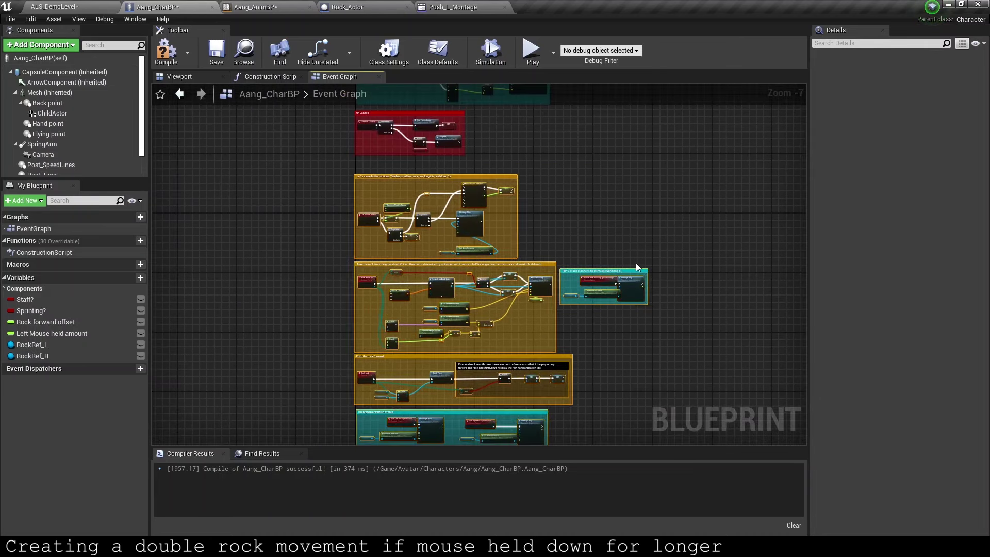
{"action": "scroll", "coordinate": [636, 294], "scroll_direction": "up", "scroll_amount": 3}
Step: Compile Aang_CharBP, run a quick play test, then stop it
{"action": "left_click", "coordinate": [158, 51]}
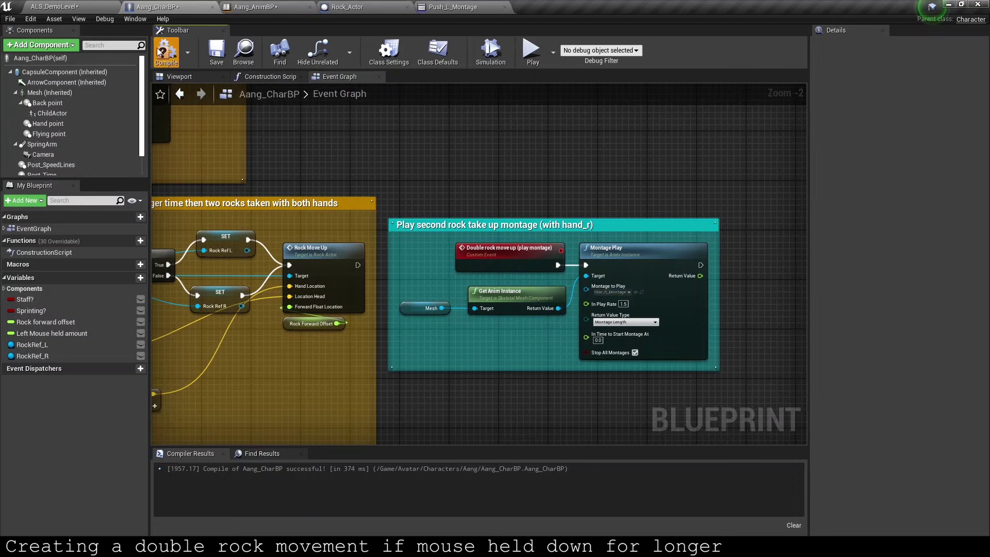
{"action": "left_click", "coordinate": [532, 56]}
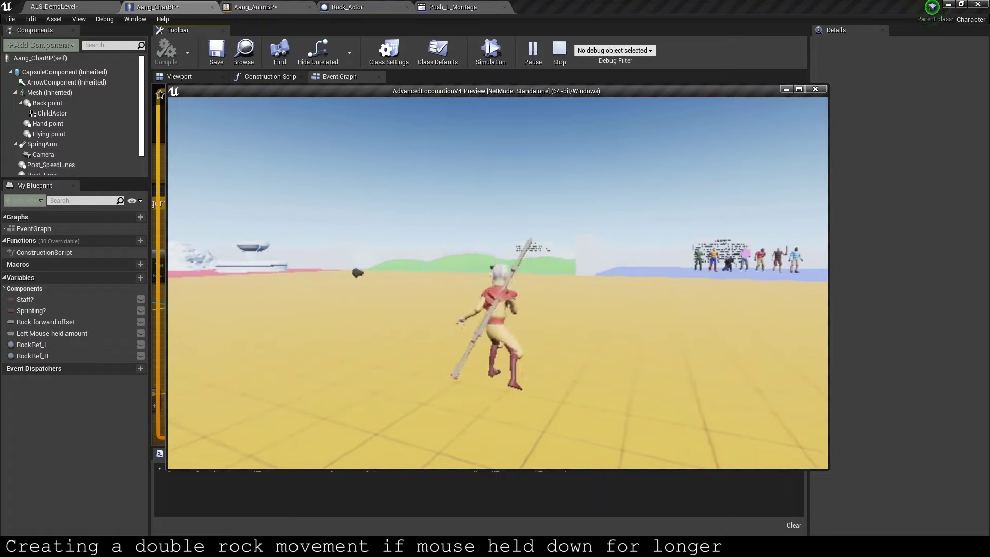
{"action": "key", "text": "Escape"}
Step: Pan and zoom the Event Graph to frame the Take the rock from the ground section
{"action": "scroll", "coordinate": [397, 262], "scroll_direction": "down", "scroll_amount": 5}
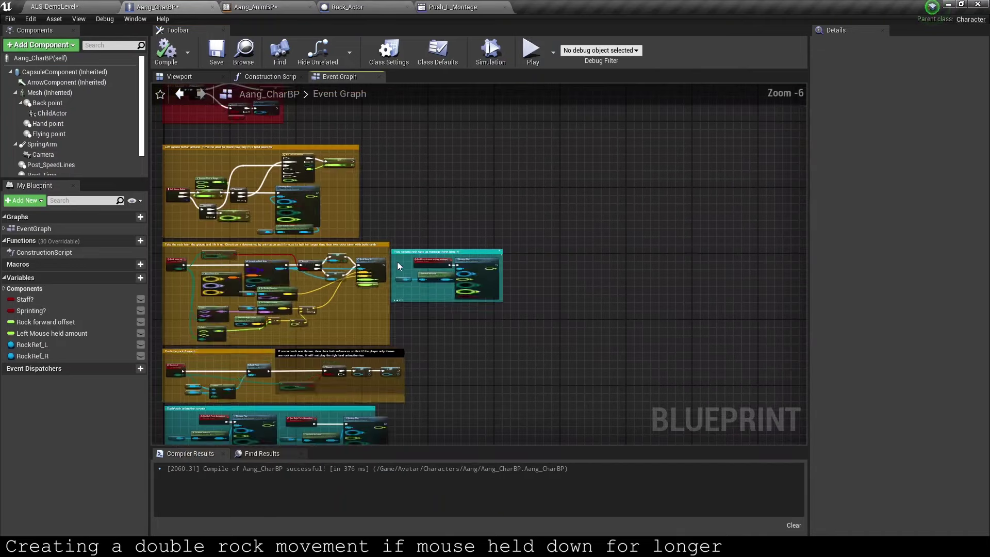
{"action": "right_click_drag", "start_coordinate": [397, 262], "coordinate": [503, 227]}
{"action": "scroll", "coordinate": [388, 268], "scroll_direction": "up", "scroll_amount": 2}
{"action": "scroll", "coordinate": [388, 267], "scroll_direction": "up", "scroll_amount": 2}
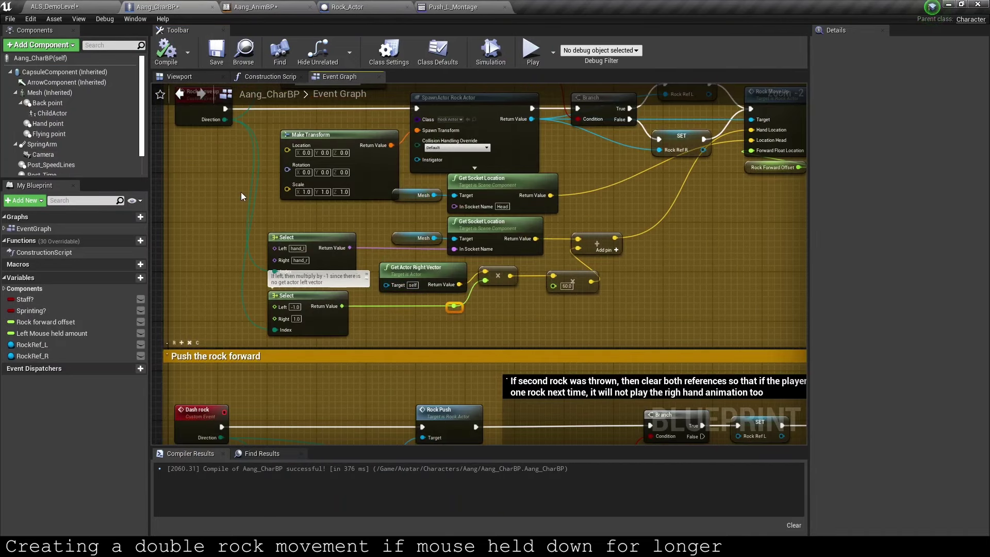
{"action": "mouse_move", "coordinate": [240, 192]}
{"action": "right_mouse_down"}
{"action": "mouse_move", "coordinate": [237, 268]}
{"action": "mouse_move", "coordinate": [285, 207]}
{"action": "right_mouse_up"}
{"action": "scroll", "coordinate": [239, 192], "scroll_direction": "down", "scroll_amount": 4}
{"action": "scroll", "coordinate": [374, 206], "scroll_direction": "up", "scroll_amount": 2}
{"action": "scroll", "coordinate": [372, 246], "scroll_direction": "up", "scroll_amount": 1}
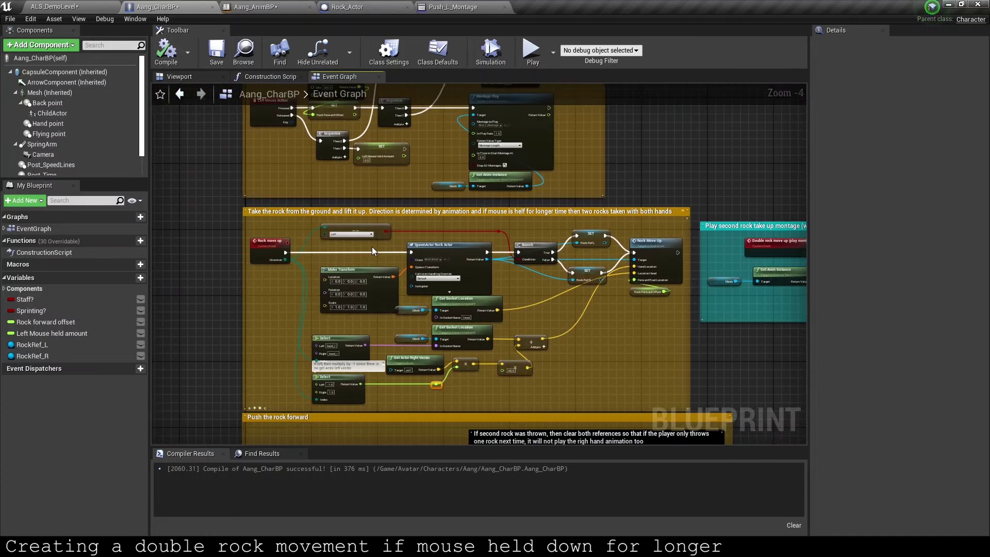
{"action": "scroll", "coordinate": [465, 263], "scroll_direction": "up", "scroll_amount": 1}
{"action": "scroll", "coordinate": [476, 269], "scroll_direction": "up", "scroll_amount": 1}
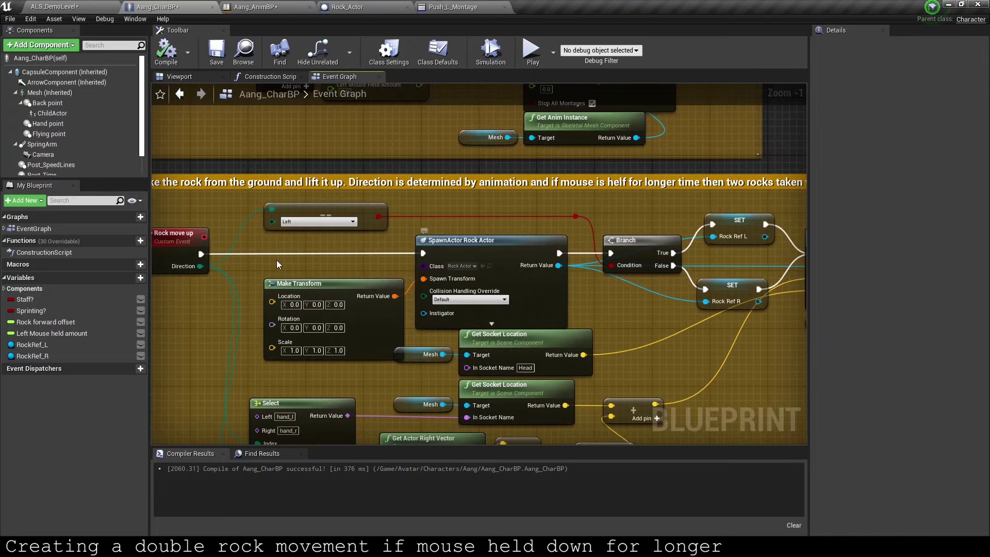
{"action": "scroll", "coordinate": [276, 260], "scroll_direction": "down", "scroll_amount": 4}
{"action": "right_click_drag", "start_coordinate": [299, 234], "coordinate": [311, 251]}
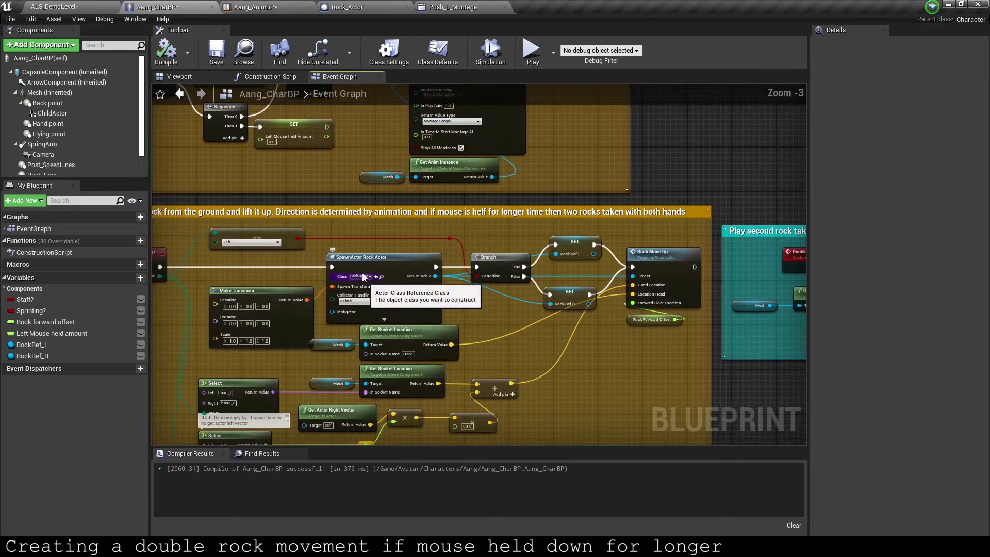
{"action": "scroll", "coordinate": [309, 170], "scroll_direction": "up", "scroll_amount": 2}
{"action": "scroll", "coordinate": [308, 217], "scroll_direction": "down", "scroll_amount": 4}
{"action": "scroll", "coordinate": [308, 218], "scroll_direction": "up", "scroll_amount": 5}
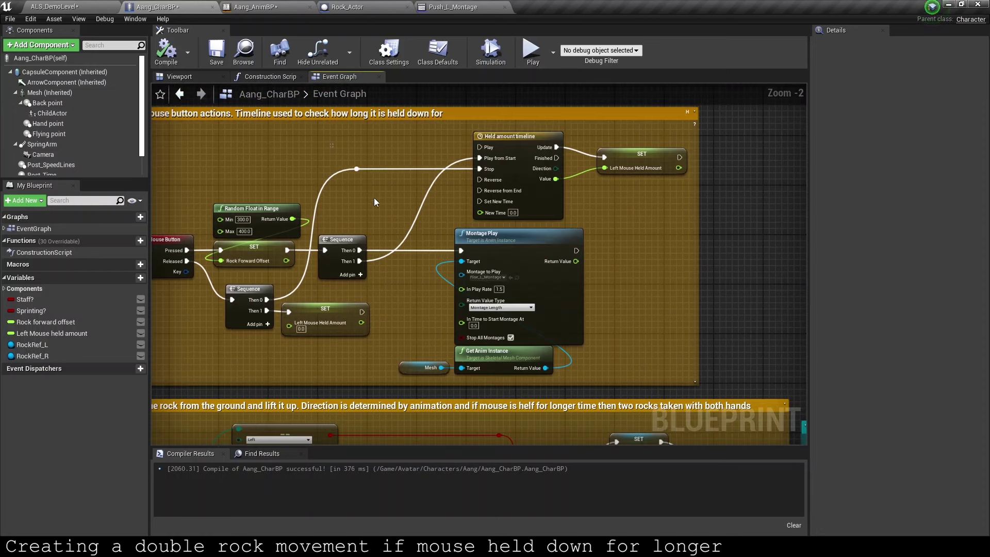
Step: Move the timeline, Sequence, SET and Montage Play nodes further right, then switch to Rock_Actor
{"action": "left_click_drag", "start_coordinate": [375, 201], "coordinate": [673, 371]}
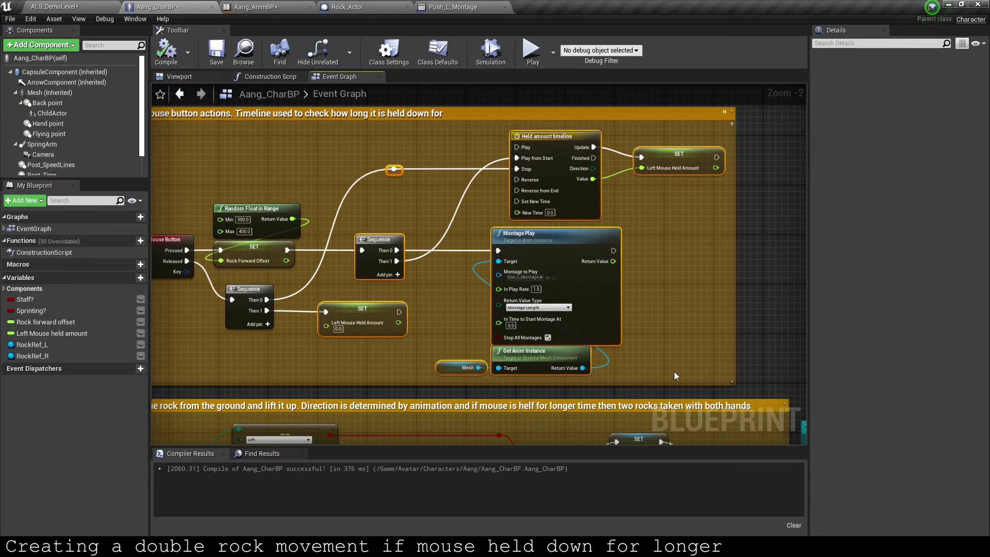
{"action": "left_click_drag", "start_coordinate": [536, 353], "coordinate": [623, 353]}
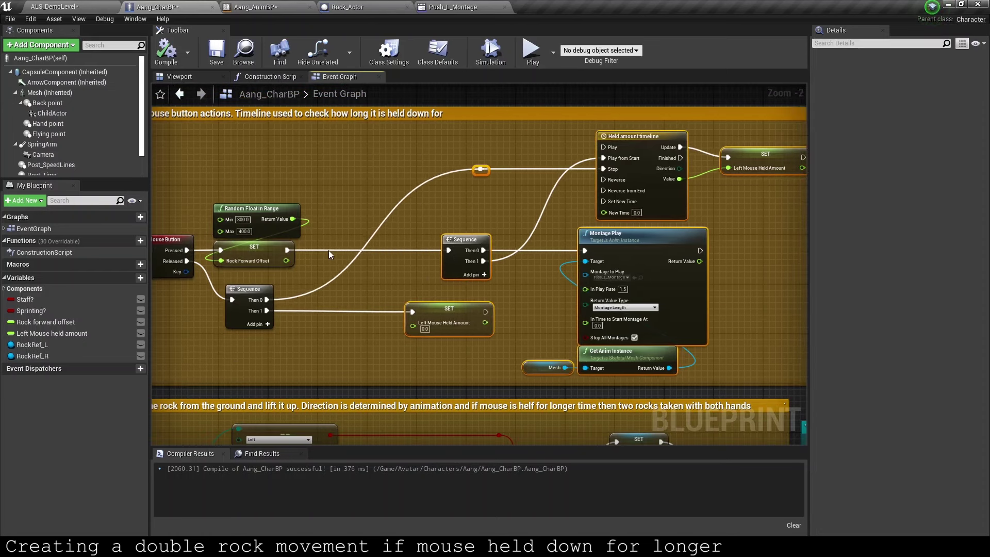
{"action": "left_click_drag", "start_coordinate": [352, 7], "coordinate": [273, 5]}
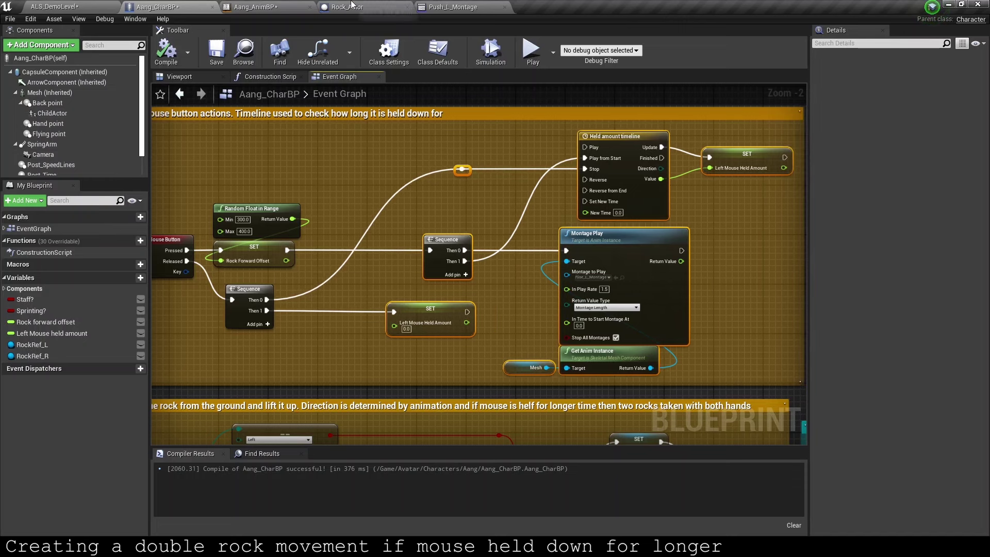
Step: Wrap Rock_Actor's push nodes in the comment 'Add impulse to the rock to move it with physics'
{"action": "scroll", "coordinate": [394, 186], "scroll_direction": "down", "scroll_amount": 2}
{"action": "right_click_drag", "start_coordinate": [393, 186], "coordinate": [287, 212]}
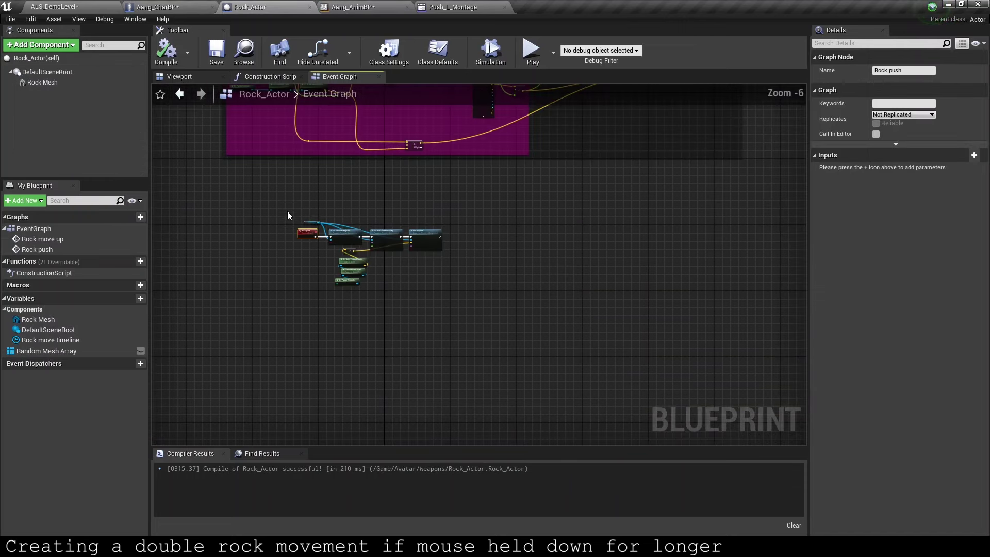
{"action": "left_click_drag", "start_coordinate": [287, 217], "coordinate": [460, 299]}
{"action": "key", "text": "c"}
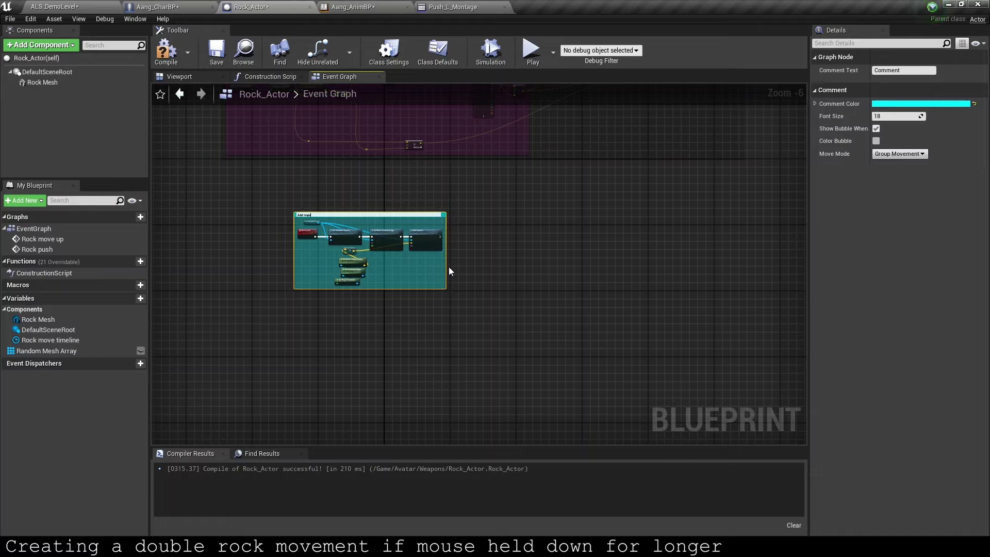
{"action": "type", "text": "to move it with ph"}
{"action": "type", "text": "ysics"}
{"action": "key", "text": "Return"}
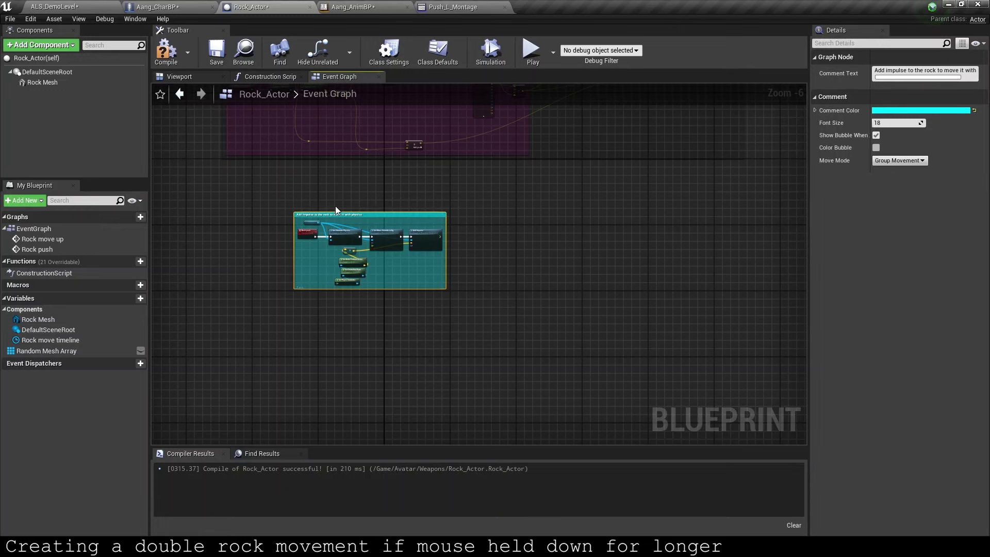
{"action": "scroll", "coordinate": [336, 206], "scroll_direction": "up", "scroll_amount": 1}
{"action": "left_click_drag", "start_coordinate": [342, 213], "coordinate": [624, 367]}
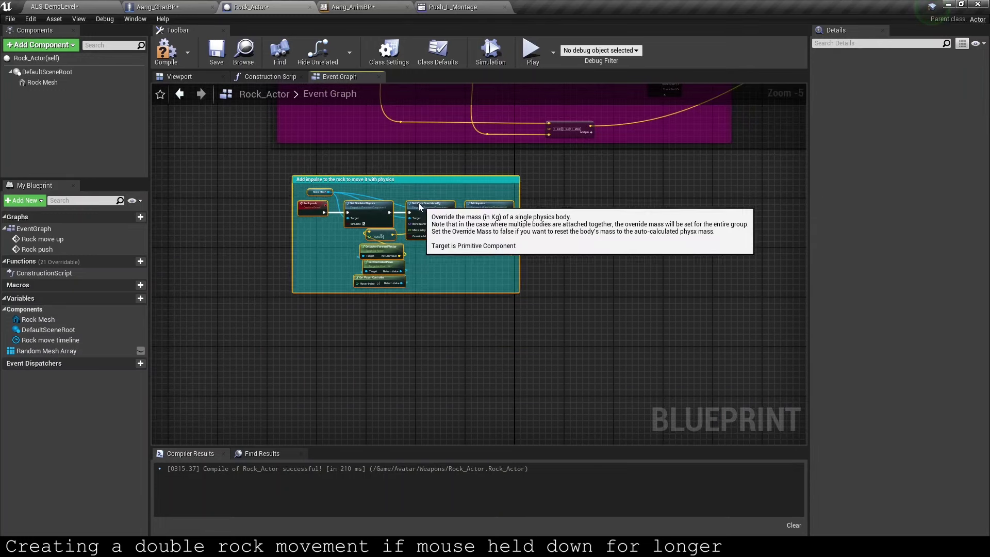
{"action": "left_click_drag", "start_coordinate": [472, 245], "coordinate": [368, 177]}
Step: Compile Rock_Actor and select the random-integer comment nodes in its Construction Script
{"action": "left_click", "coordinate": [175, 53]}
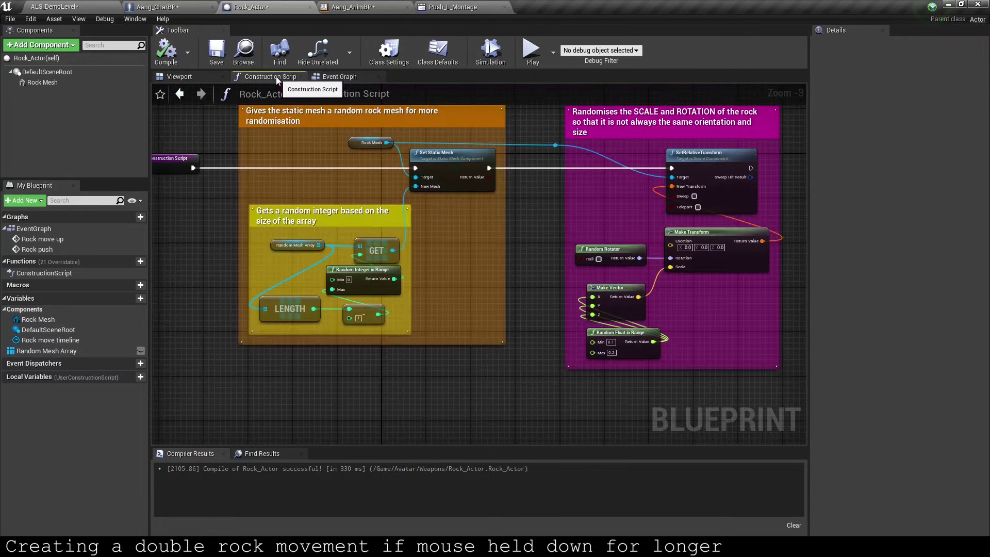
{"action": "left_click", "coordinate": [277, 76]}
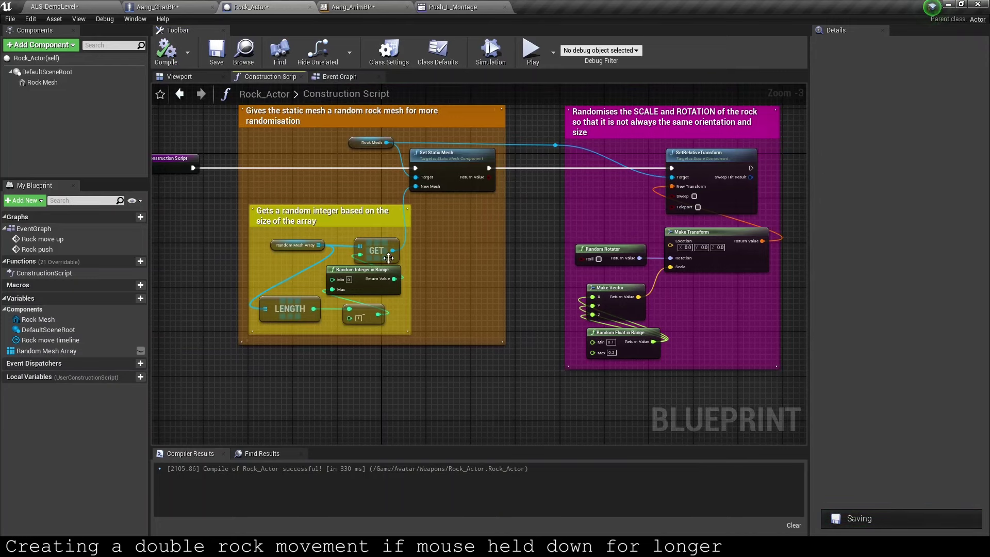
{"action": "scroll", "coordinate": [388, 258], "scroll_direction": "up", "scroll_amount": 3}
{"action": "scroll", "coordinate": [370, 261], "scroll_direction": "down", "scroll_amount": 2}
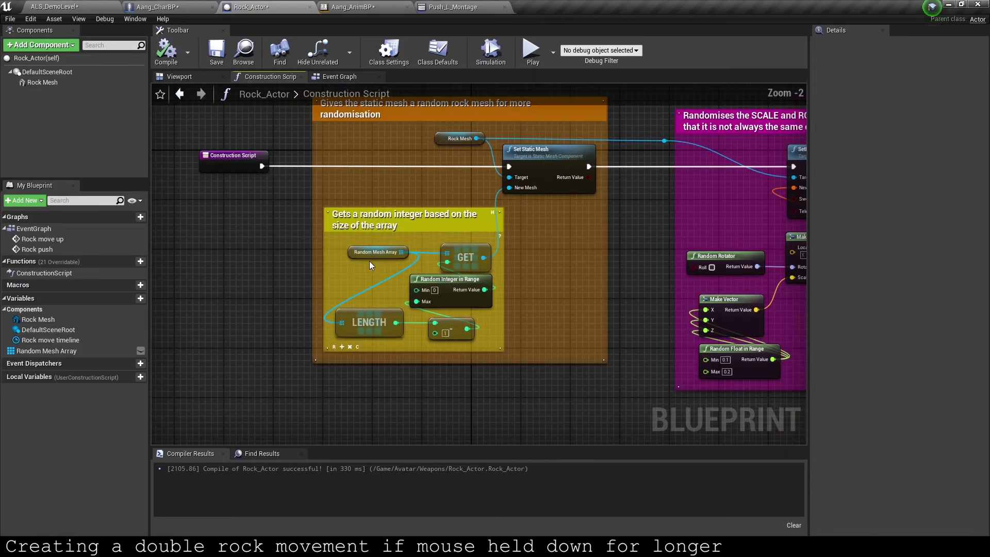
{"action": "left_click_drag", "start_coordinate": [324, 206], "coordinate": [509, 350]}
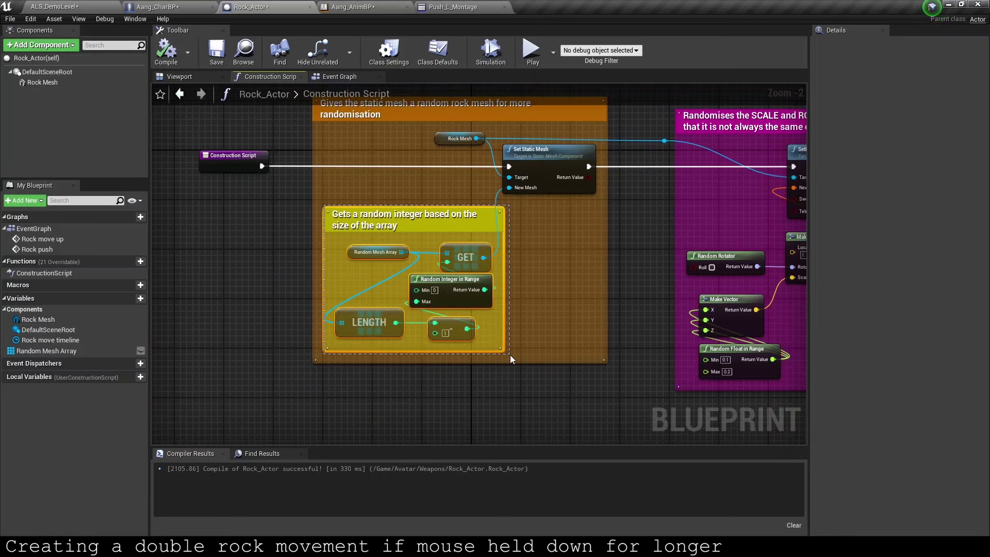
Step: Copy Rock_Actor's random-integer node group and paste it into Aang_CharBP's Event Graph
{"action": "right_click", "coordinate": [437, 277]}
{"action": "left_click", "coordinate": [475, 314]}
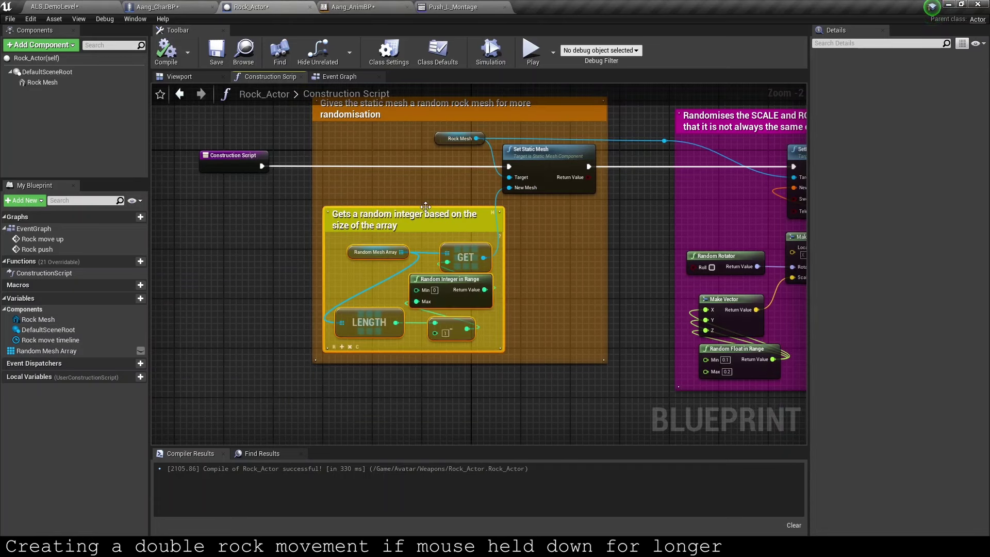
{"action": "left_click_drag", "start_coordinate": [204, 7], "coordinate": [356, 7]}
{"action": "scroll", "coordinate": [361, 221], "scroll_direction": "up", "scroll_amount": 2}
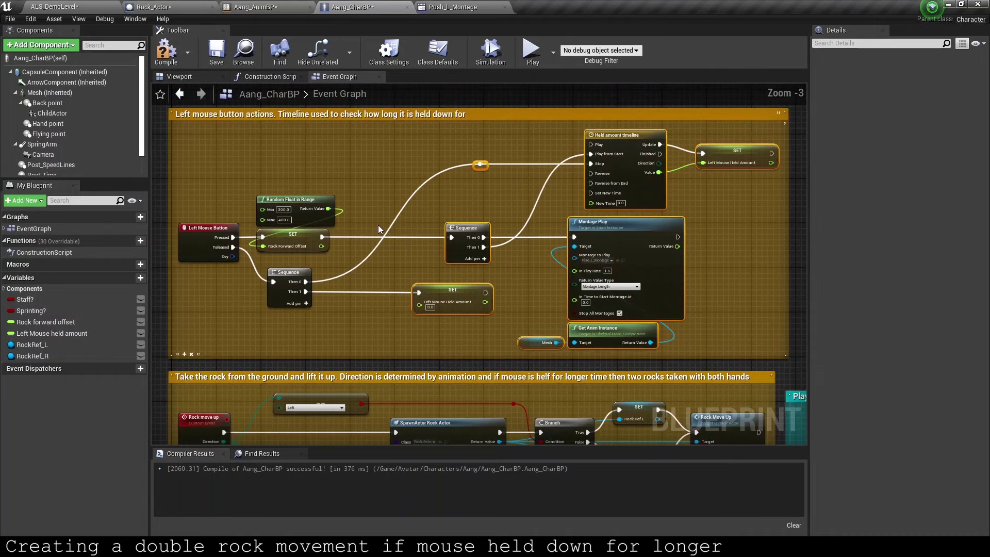
{"action": "right_click_drag", "start_coordinate": [379, 225], "coordinate": [336, 247]}
{"action": "key", "text": "ctrl+v"}
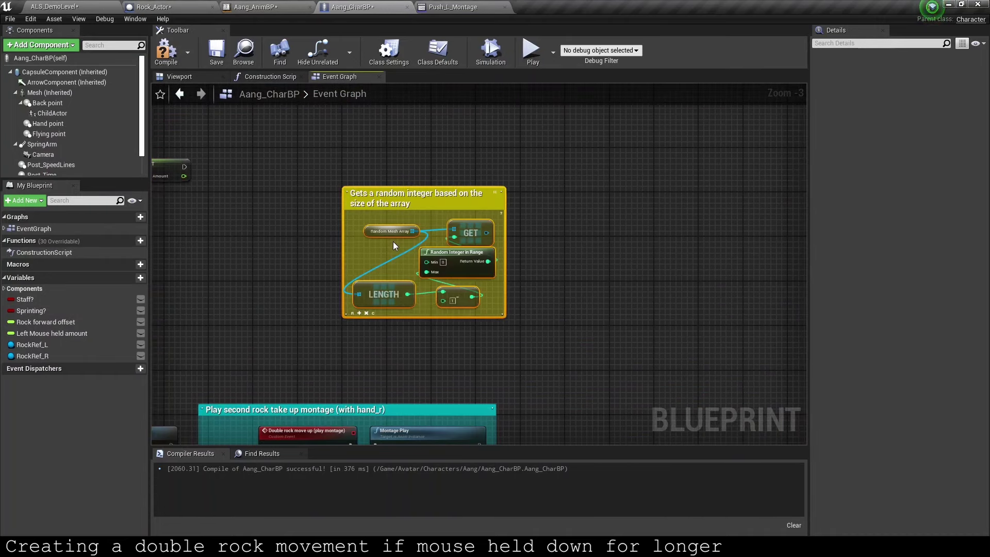
{"action": "scroll", "coordinate": [393, 245], "scroll_direction": "up", "scroll_amount": 3}
Step: Create a Random Mesh Array variable from the pasted node, compile, and give it three elements
{"action": "left_click", "coordinate": [352, 226]}
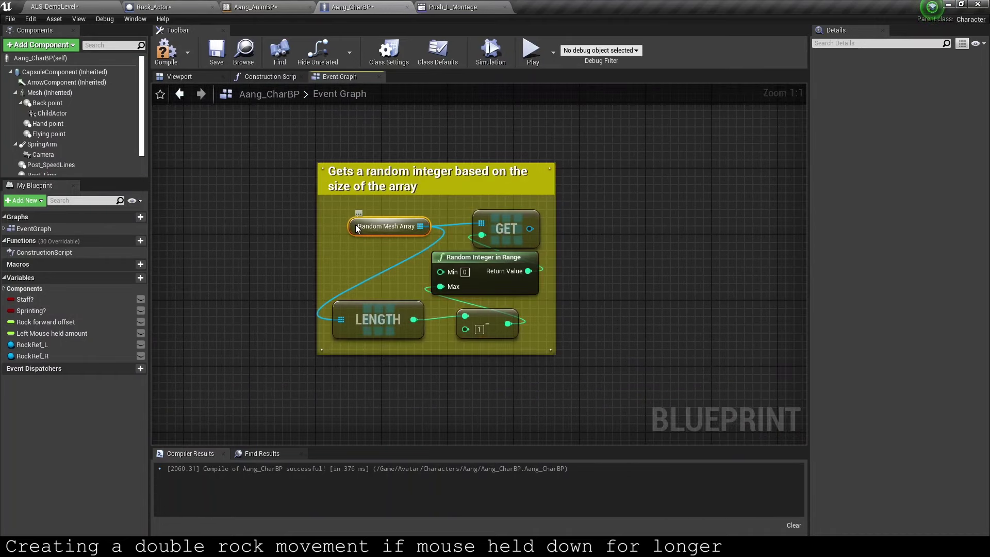
{"action": "right_click", "coordinate": [357, 229]}
{"action": "left_click", "coordinate": [371, 237]}
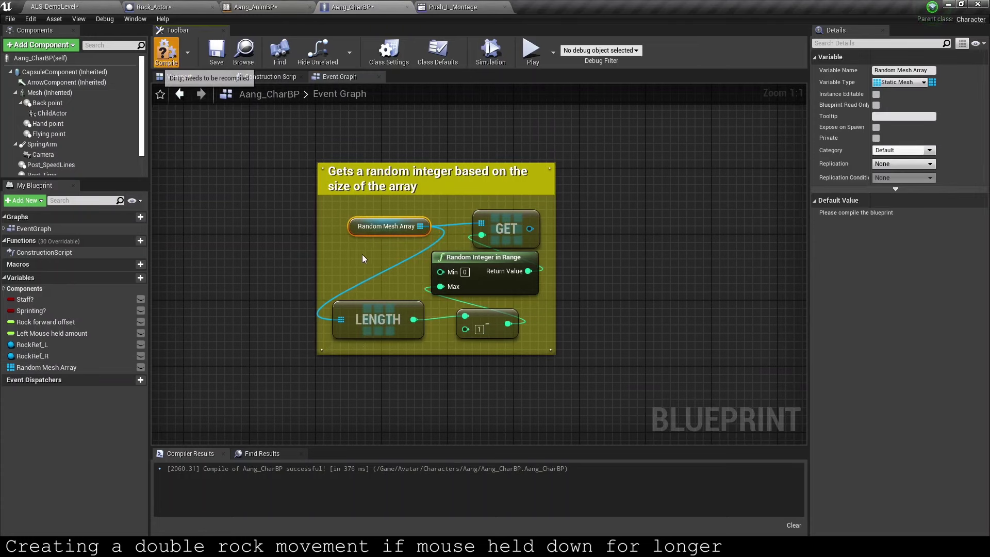
{"action": "key", "text": "F7"}
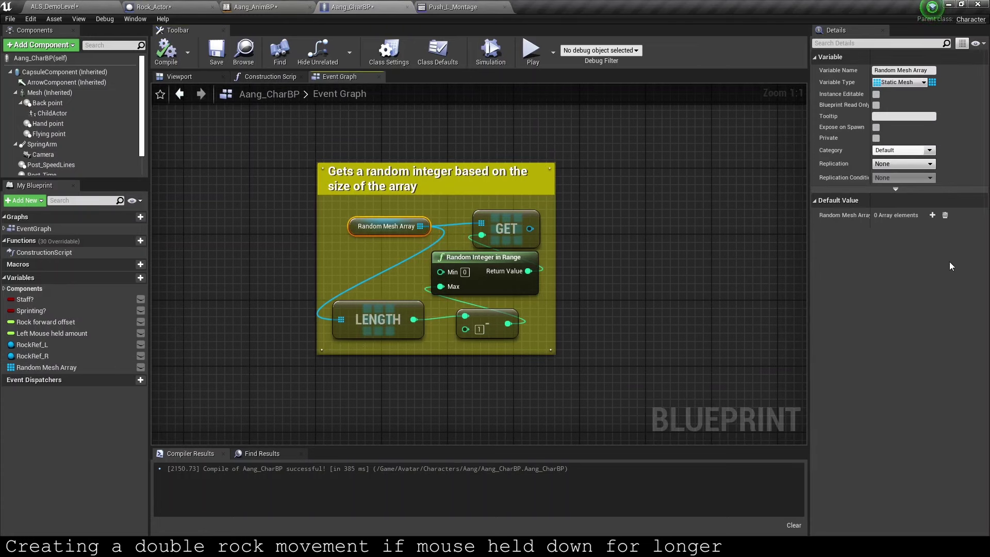
{"action": "left_click", "coordinate": [933, 215]}
{"action": "left_click", "coordinate": [932, 216]}
{"action": "left_click", "coordinate": [932, 216]}
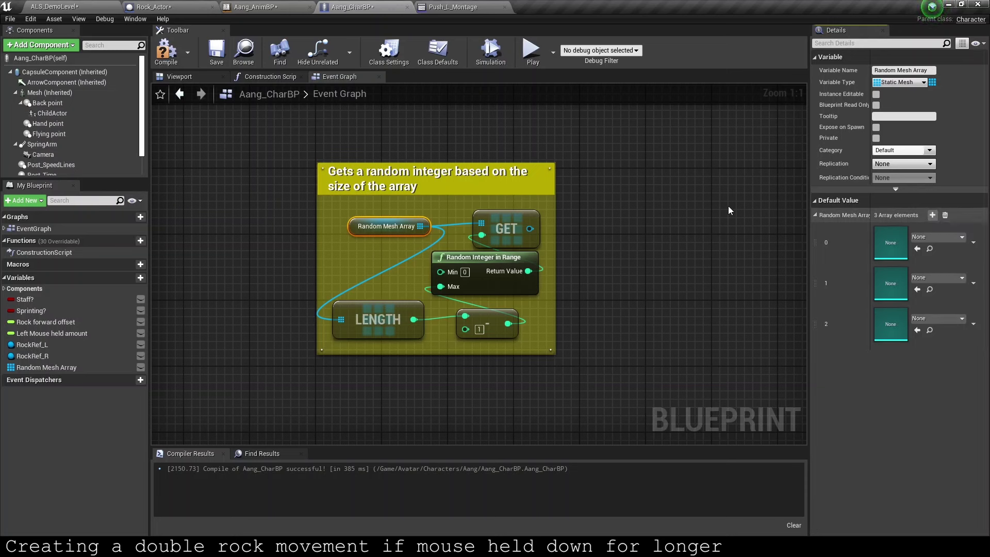
{"action": "left_click_drag", "start_coordinate": [155, 6], "coordinate": [276, 4]}
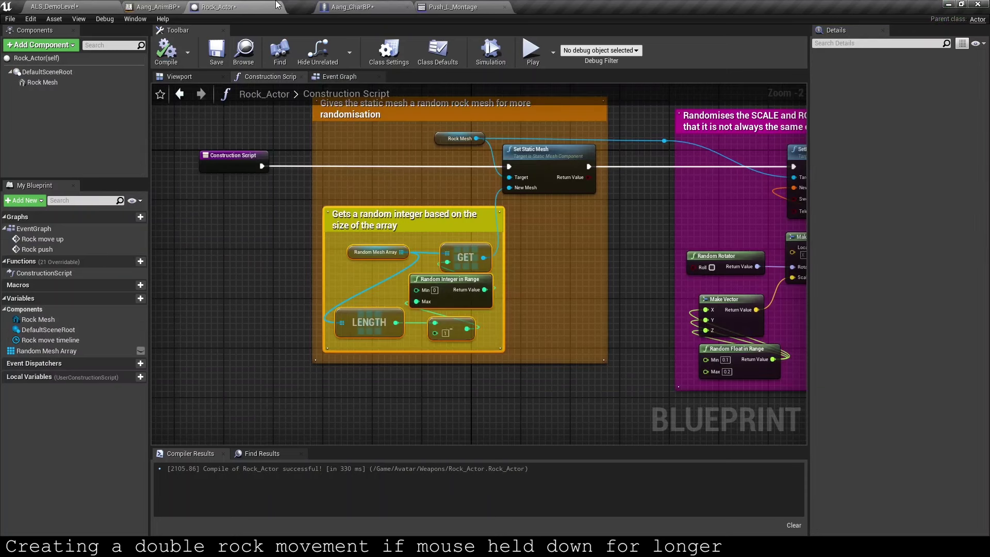
Step: Check Rock_Actor's rock list, then set array elements 0 and 1 to rock1 and rock2
{"action": "left_click", "coordinate": [348, 252]}
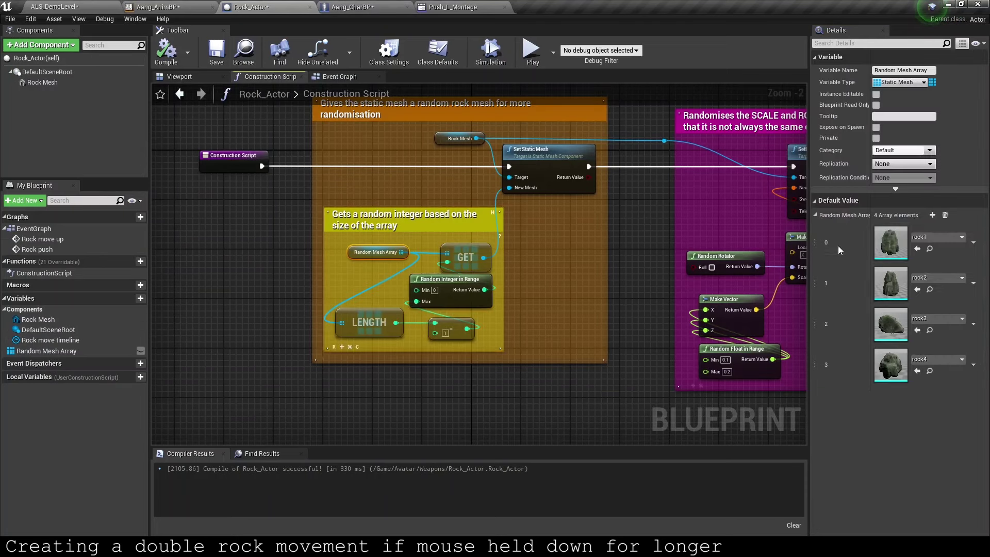
{"action": "left_click", "coordinate": [350, 6]}
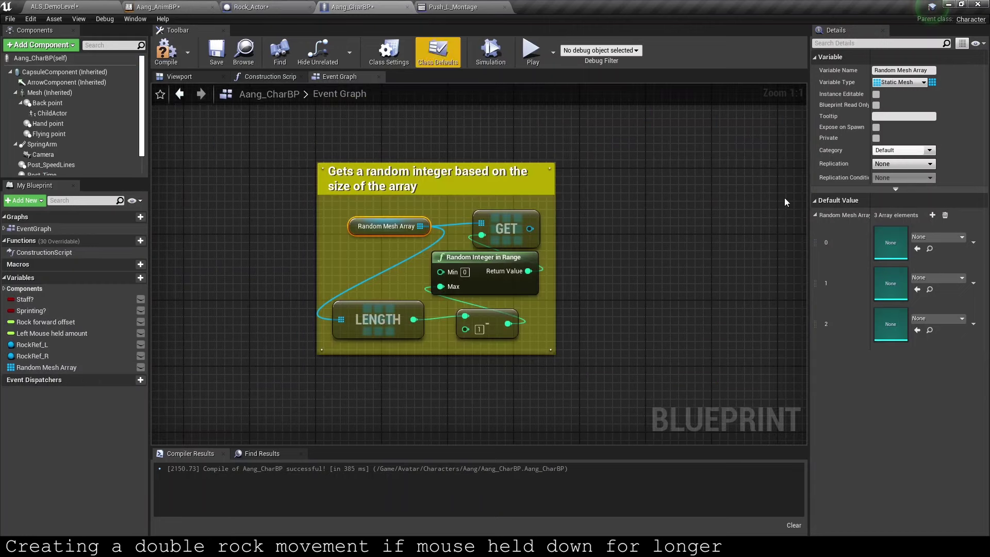
{"action": "left_click", "coordinate": [942, 239]}
{"action": "type", "text": "rock1"}
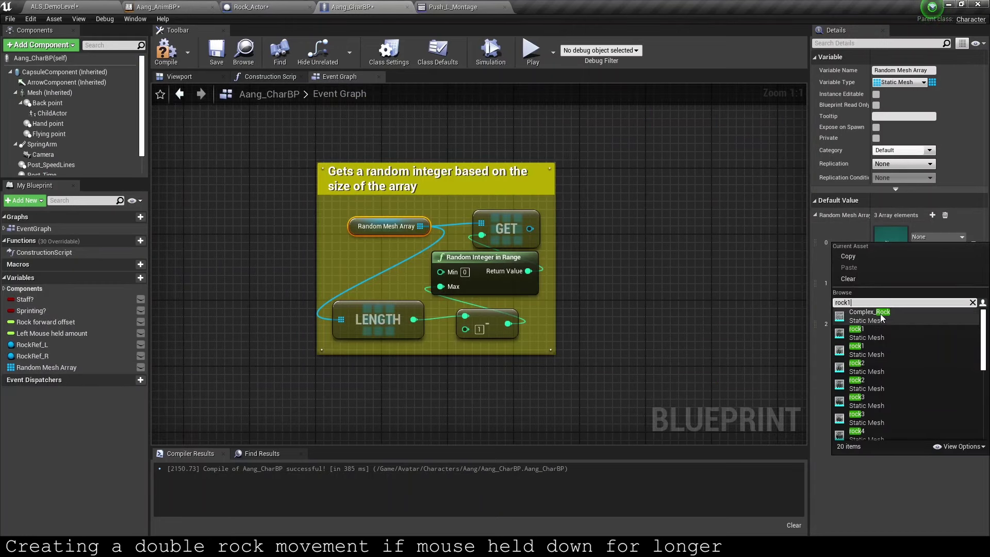
{"action": "left_click", "coordinate": [881, 314]}
{"action": "left_click", "coordinate": [922, 280]}
{"action": "type", "text": "rock2"}
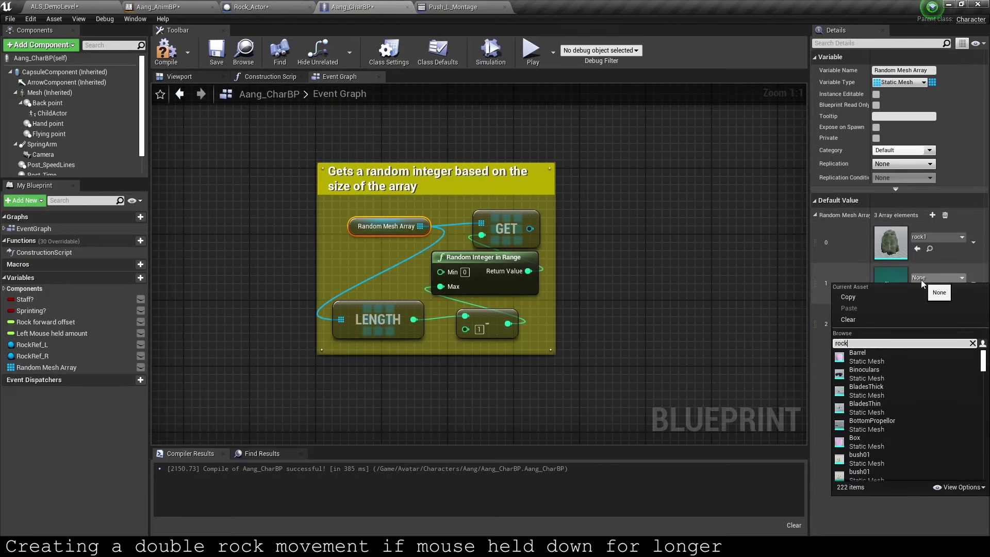
{"action": "left_click", "coordinate": [888, 354]}
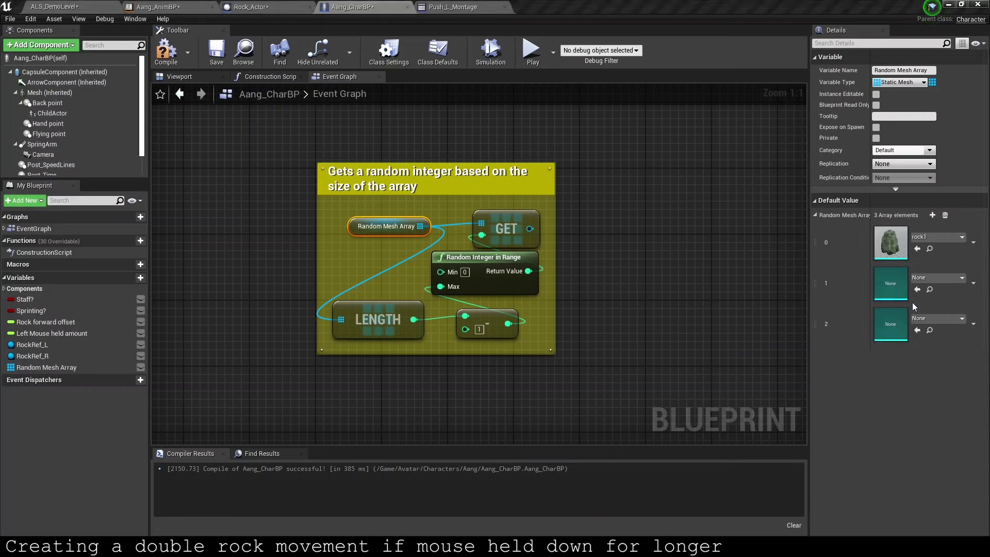
Step: Set element 2 to rock3 and add a fourth element set to rock4
{"action": "left_click", "coordinate": [932, 320]}
{"action": "type", "text": "rock3"}
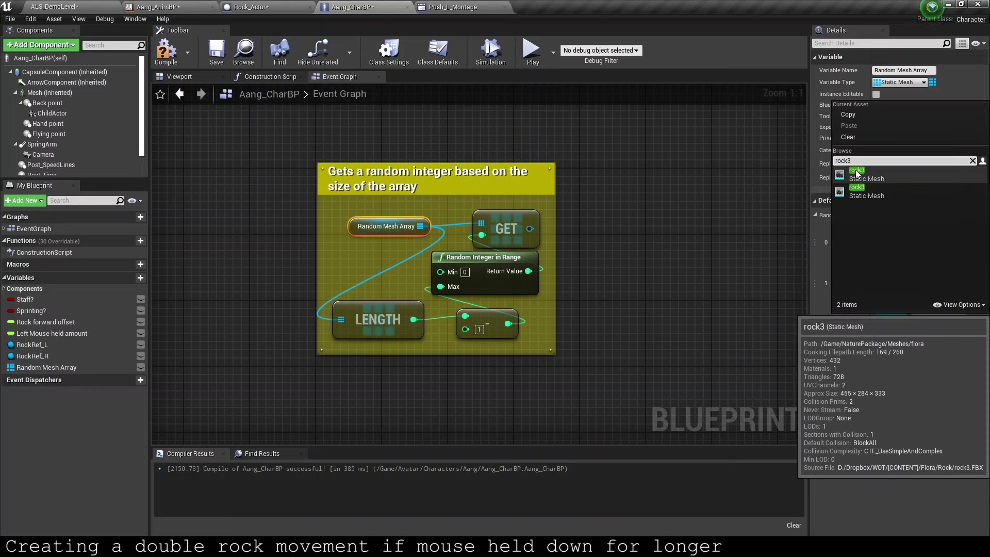
{"action": "left_click", "coordinate": [856, 174]}
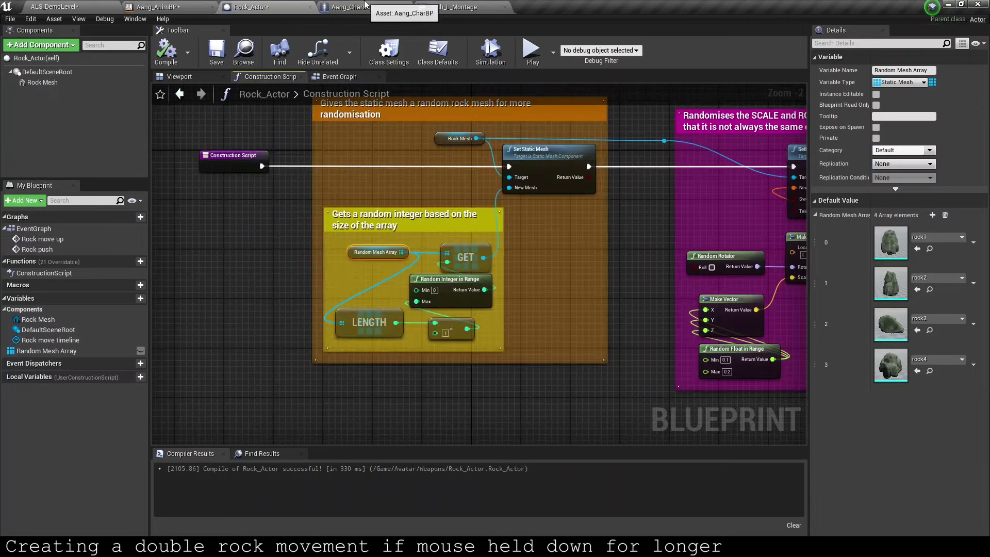
{"action": "left_click", "coordinate": [933, 215]}
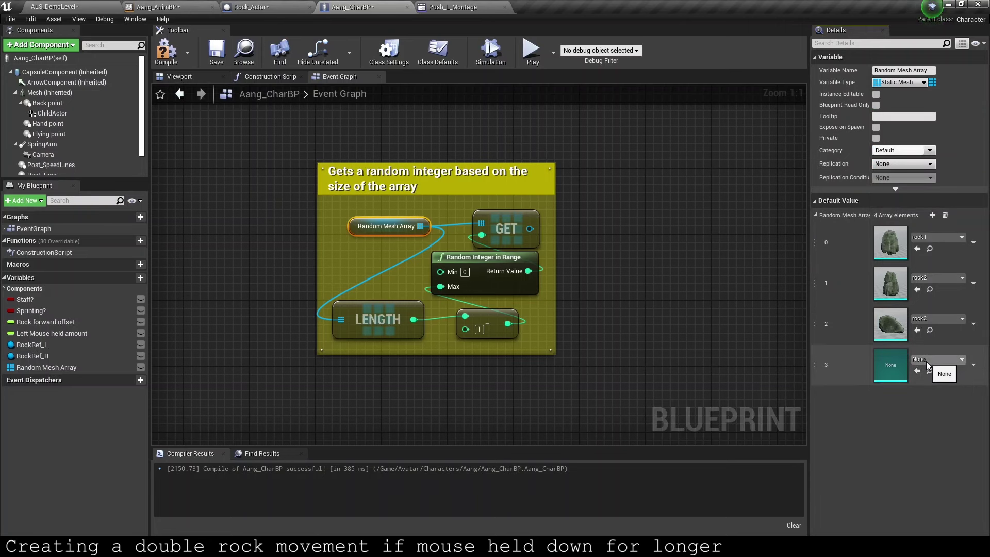
{"action": "left_click", "coordinate": [926, 361]}
{"action": "type", "text": "rock 4"}
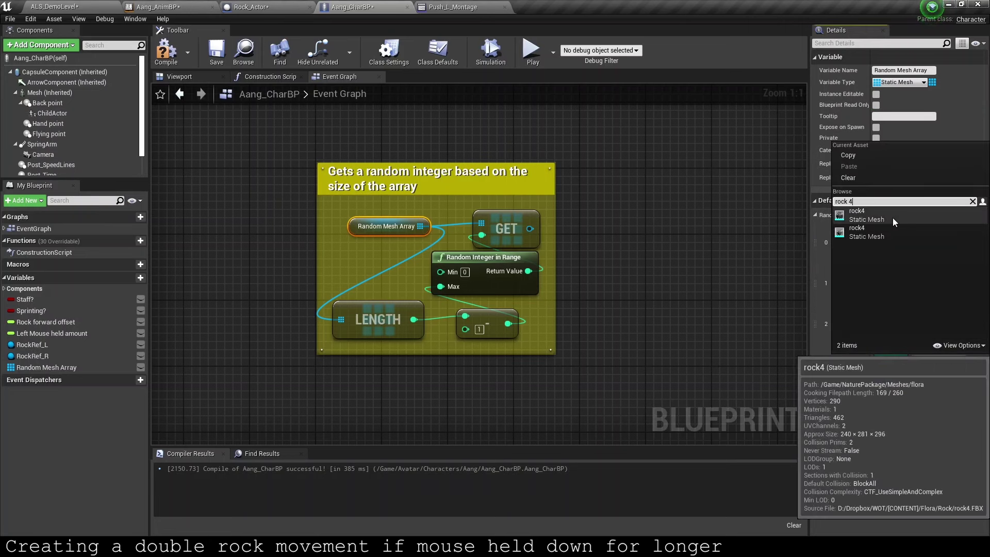
{"action": "left_click", "coordinate": [892, 218]}
{"action": "left_click", "coordinate": [558, 224]}
{"action": "left_click_drag", "start_coordinate": [530, 228], "coordinate": [647, 225]}
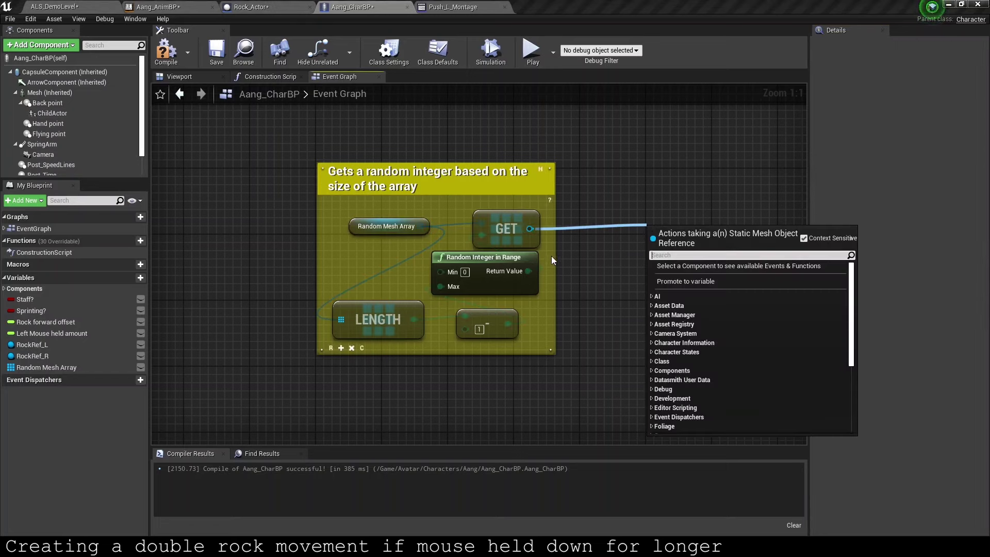
Step: Collapse the random-integer group into a pure function named 'Select rock mesh'
{"action": "left_click_drag", "start_coordinate": [304, 154], "coordinate": [583, 382]}
{"action": "right_click", "coordinate": [514, 231]}
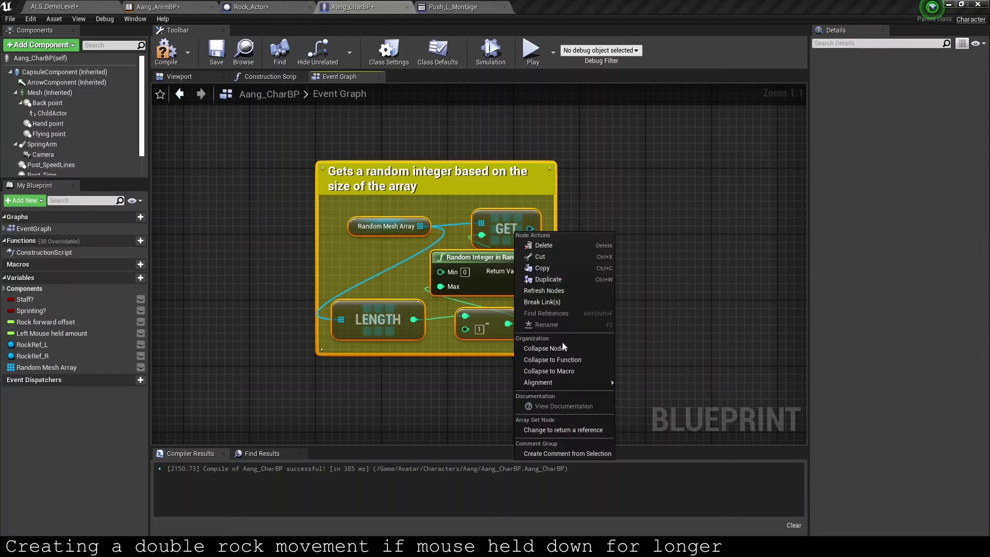
{"action": "left_click", "coordinate": [562, 356]}
{"action": "type", "text": "Select rock mesh"}
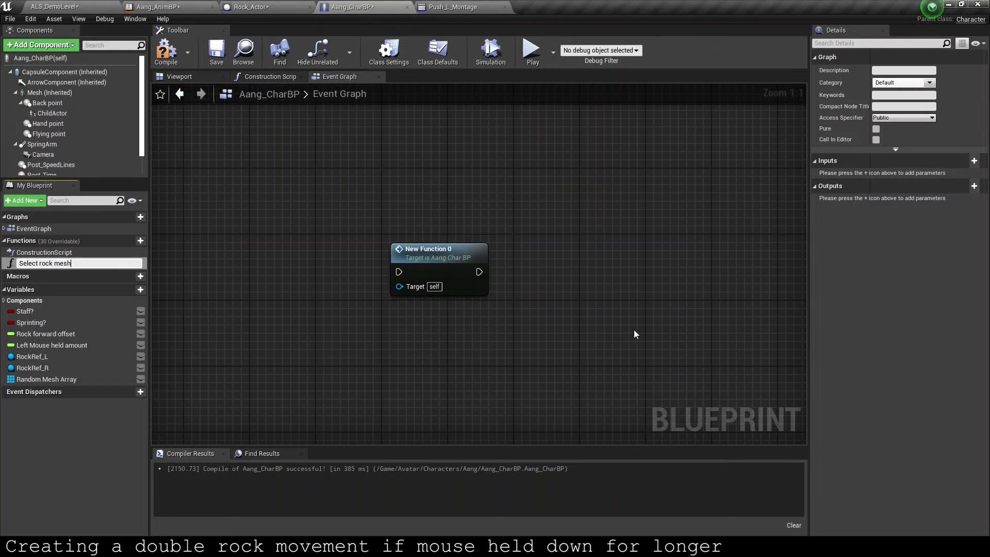
{"action": "key", "text": "Return"}
{"action": "scroll", "coordinate": [536, 222], "scroll_direction": "down", "scroll_amount": 3}
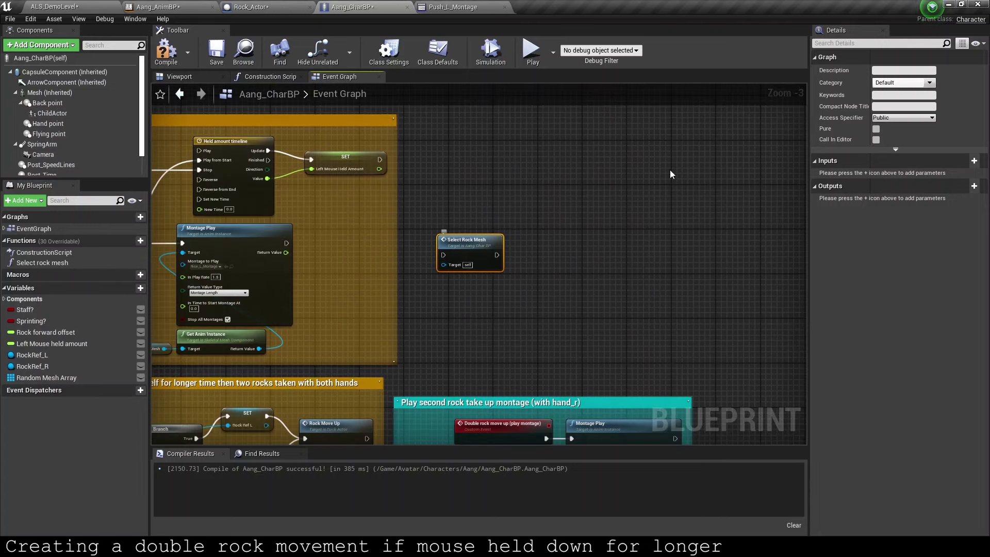
{"action": "left_click", "coordinate": [876, 128]}
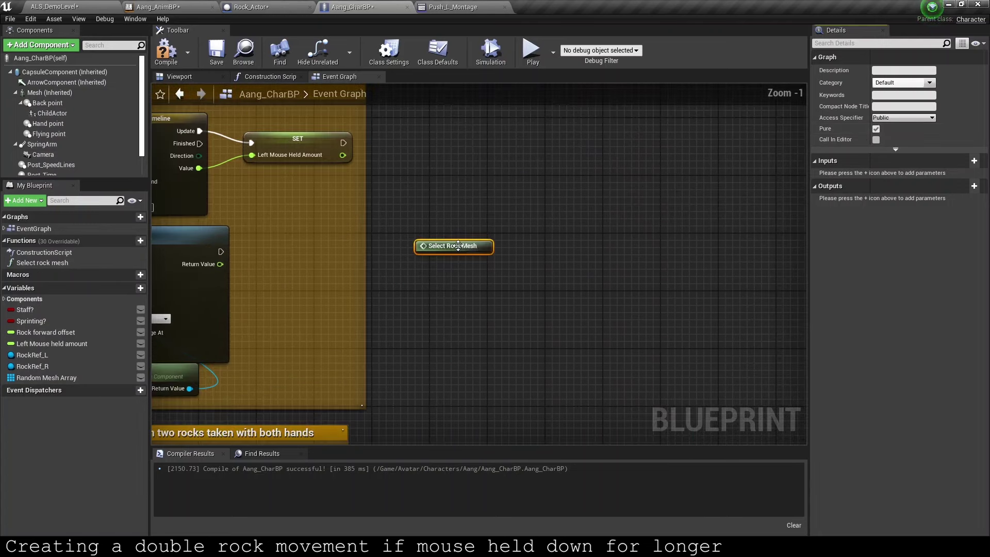
Step: Add a Return Node fed by the GET result inside Select Rock Mesh
{"action": "double_click", "coordinate": [458, 246]}
{"action": "mouse_move", "coordinate": [365, 267]}
{"action": "left_mouse_down"}
{"action": "mouse_move", "coordinate": [581, 130]}
{"action": "mouse_move", "coordinate": [726, 147]}
{"action": "left_mouse_up"}
{"action": "type", "text": "return node"}
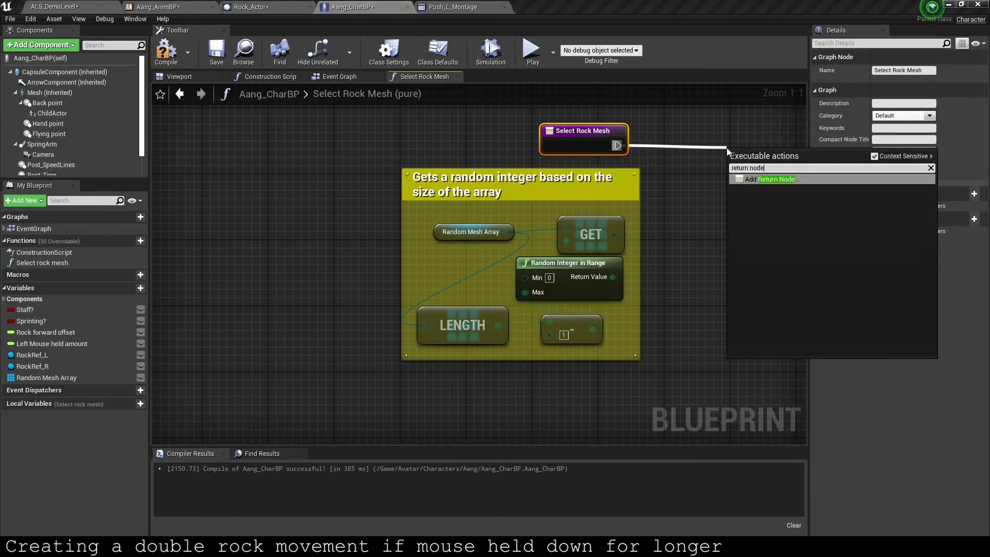
{"action": "key", "text": "Return"}
{"action": "mouse_move", "coordinate": [741, 159]}
{"action": "left_mouse_down"}
{"action": "mouse_move", "coordinate": [742, 135]}
{"action": "mouse_move", "coordinate": [773, 134]}
{"action": "left_mouse_up"}
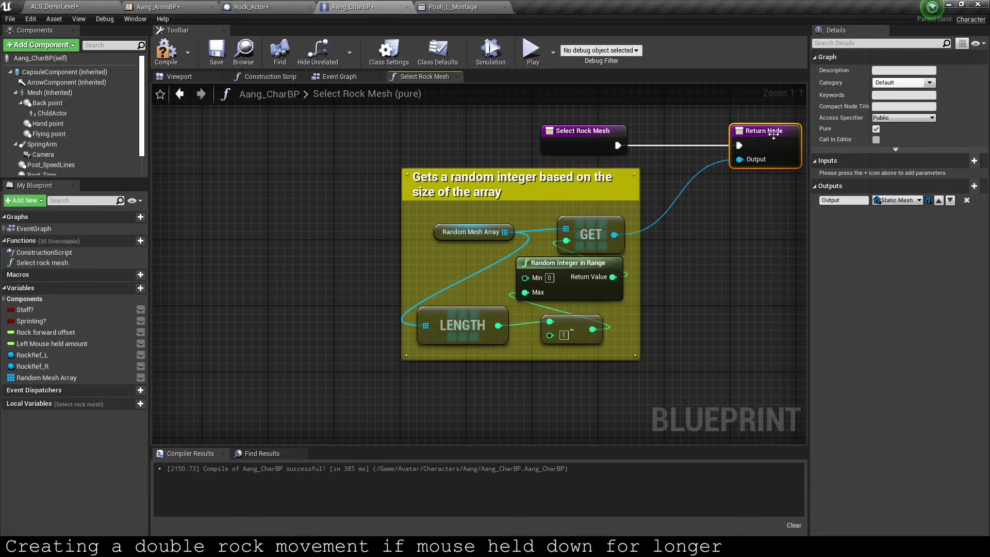
{"action": "left_click", "coordinate": [166, 51]}
{"action": "left_click", "coordinate": [339, 76]}
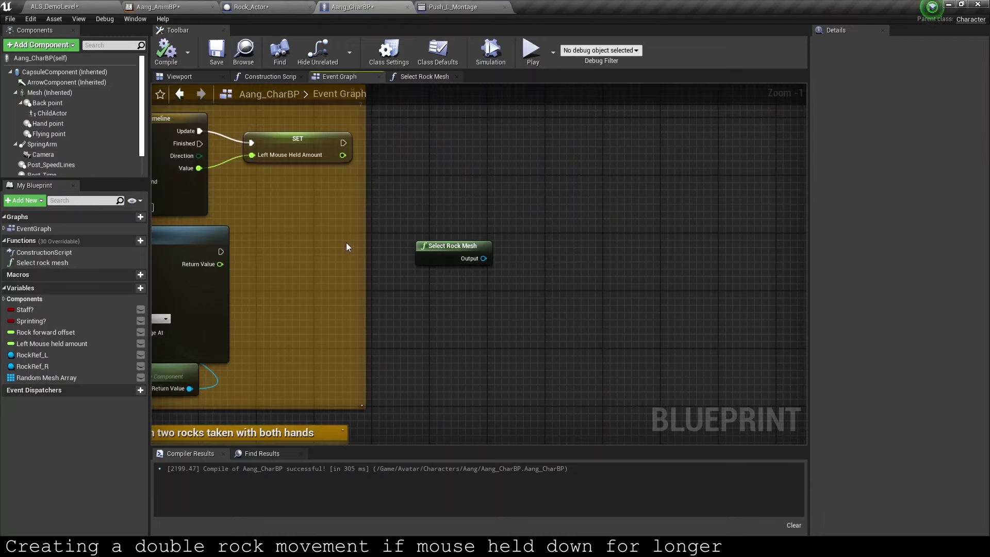
{"action": "scroll", "coordinate": [346, 242], "scroll_direction": "down", "scroll_amount": 3}
{"action": "left_click", "coordinate": [256, 205]}
Step: Place Select Rock Mesh above the Sequence node and promote its output to Rock Mesh To Use
{"action": "right_click_drag", "start_coordinate": [256, 204], "coordinate": [449, 206]}
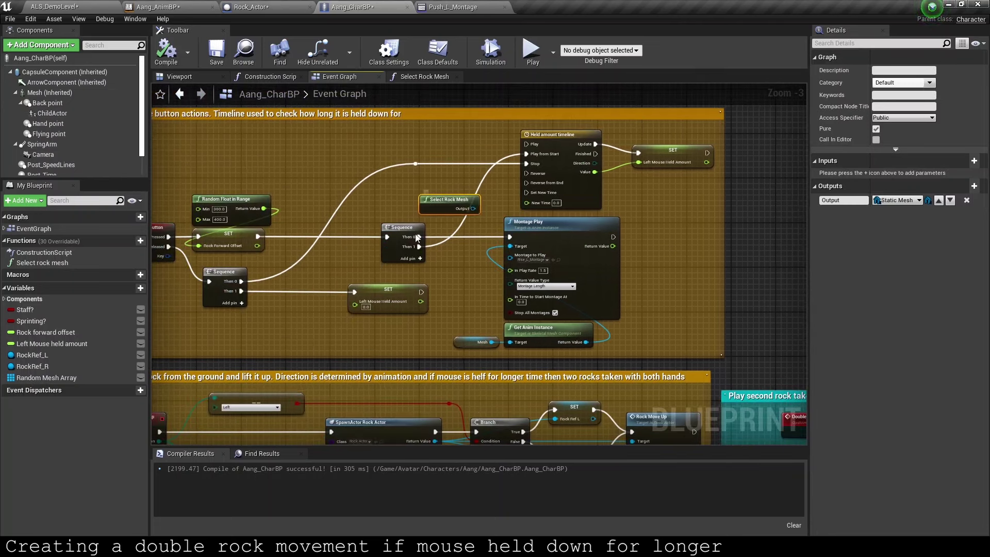
{"action": "left_click_drag", "start_coordinate": [449, 206], "coordinate": [277, 334]}
{"action": "right_click_drag", "start_coordinate": [276, 334], "coordinate": [417, 328]}
{"action": "mouse_move", "coordinate": [414, 332]}
{"action": "left_mouse_down"}
{"action": "mouse_move", "coordinate": [414, 266]}
{"action": "mouse_move", "coordinate": [449, 240]}
{"action": "left_mouse_up"}
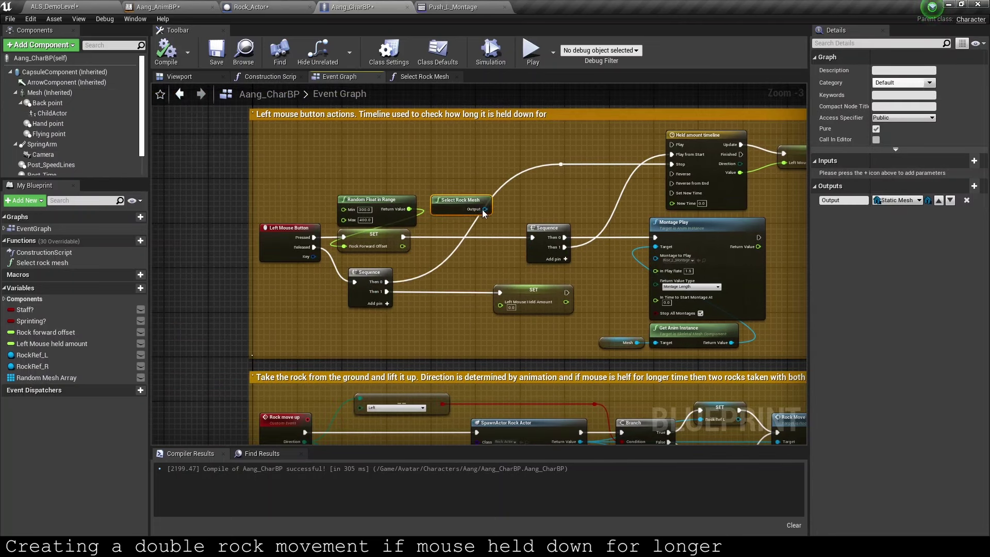
{"action": "scroll", "coordinate": [484, 213], "scroll_direction": "up", "scroll_amount": 2}
{"action": "left_click_drag", "start_coordinate": [485, 210], "coordinate": [457, 243]}
{"action": "left_click", "coordinate": [478, 298]}
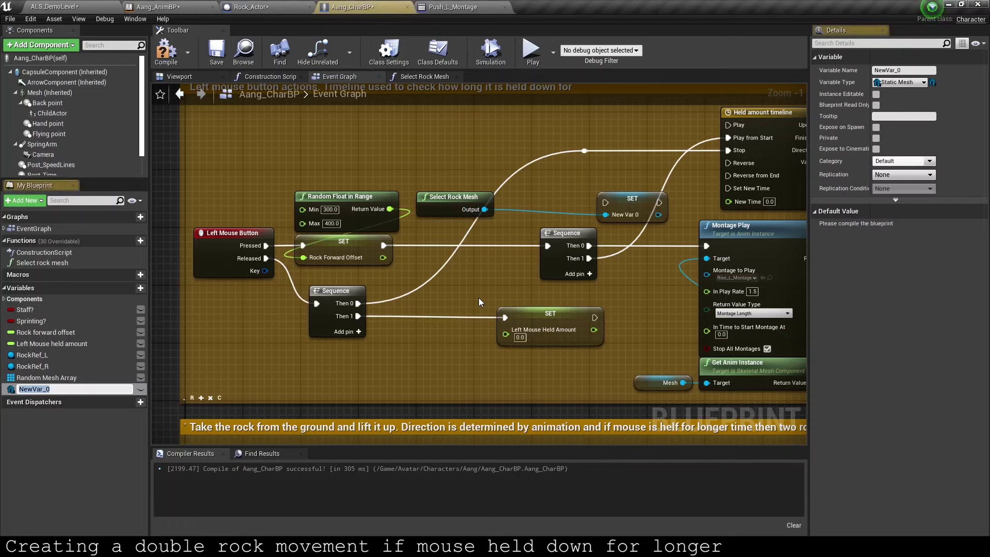
{"action": "type", "text": "Rock mesh to use"}
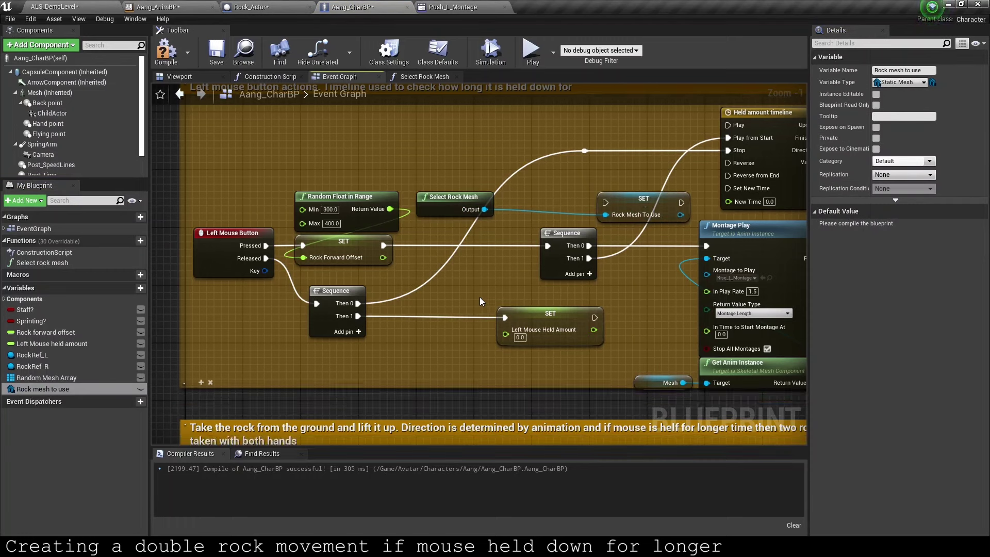
Step: Insert the Rock Mesh To Use SET into the exec chain after the first SET
{"action": "mouse_move", "coordinate": [632, 200]}
{"action": "left_mouse_down"}
{"action": "mouse_move", "coordinate": [412, 255]}
{"action": "mouse_move", "coordinate": [439, 253]}
{"action": "left_mouse_up"}
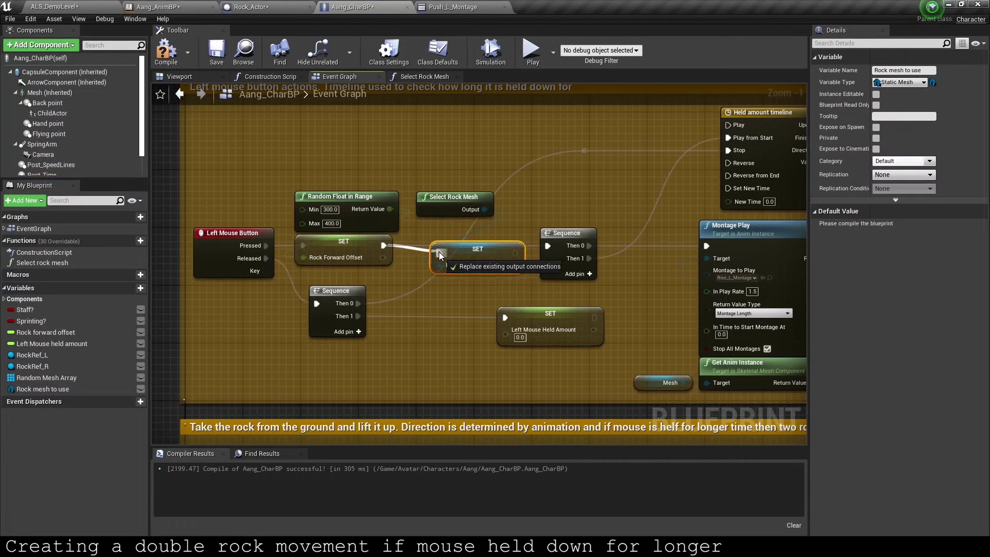
{"action": "left_click_drag", "start_coordinate": [516, 246], "coordinate": [548, 252]}
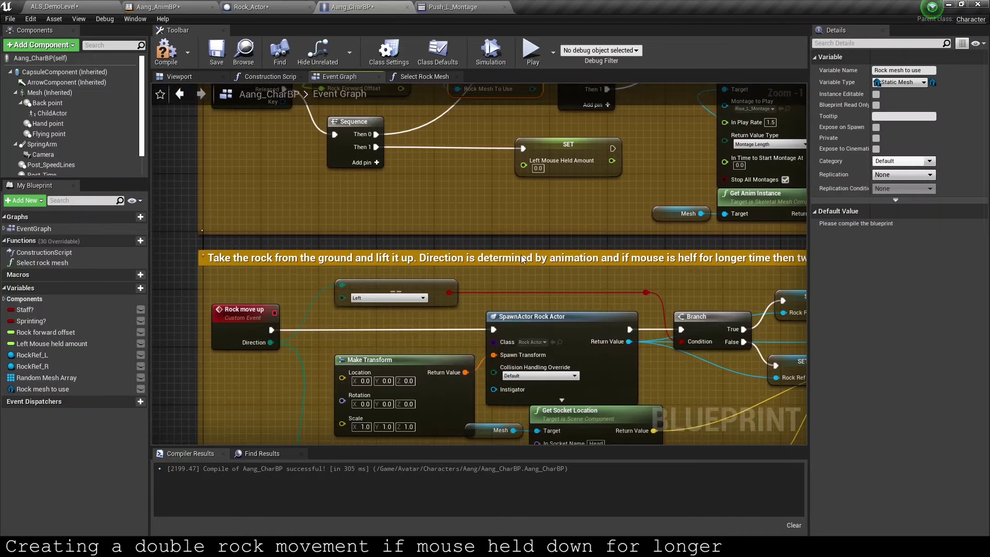
{"action": "right_click_drag", "start_coordinate": [548, 251], "coordinate": [160, 35]}
{"action": "left_click", "coordinate": [273, 6]}
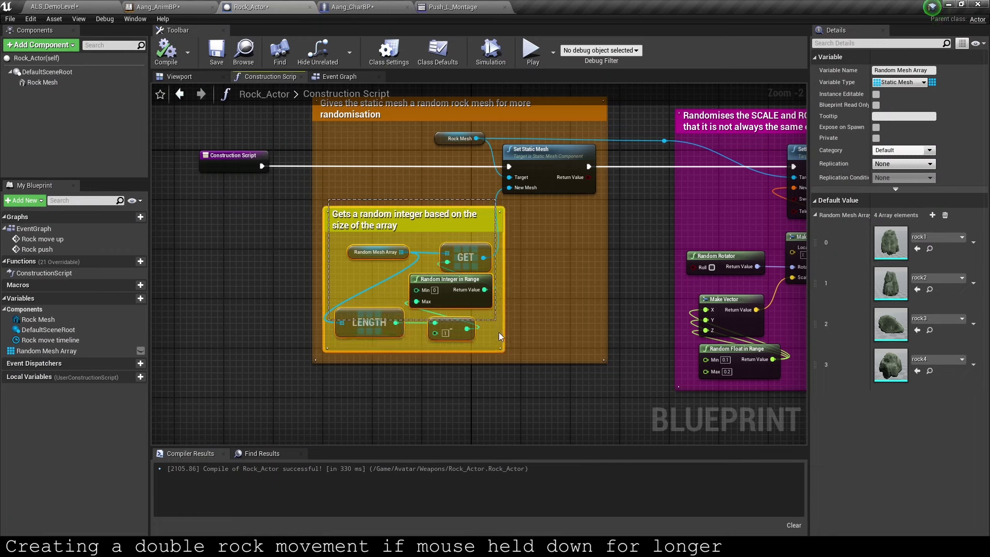
Step: Drive Set Static Mesh from an instance-editable, spawn-exposed Static Mesh Target variable and compile
{"action": "key", "text": "ctrl+z"}
{"action": "left_click_drag", "start_coordinate": [509, 187], "coordinate": [474, 189]}
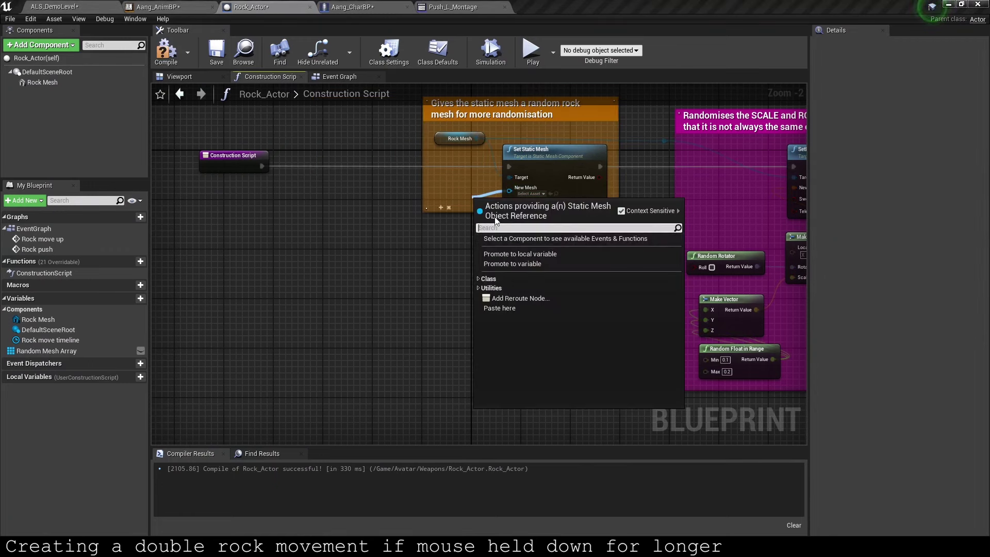
{"action": "left_click", "coordinate": [517, 267]}
{"action": "type", "text": "Static mesh ta"}
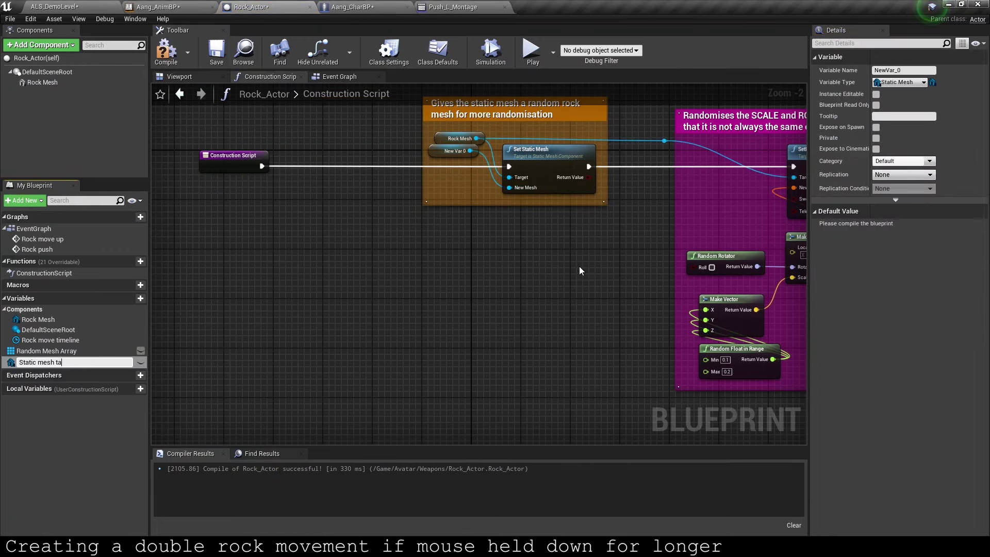
{"action": "type", "text": "rget"}
{"action": "key", "text": "Return"}
{"action": "scroll", "coordinate": [443, 156], "scroll_direction": "up", "scroll_amount": 2}
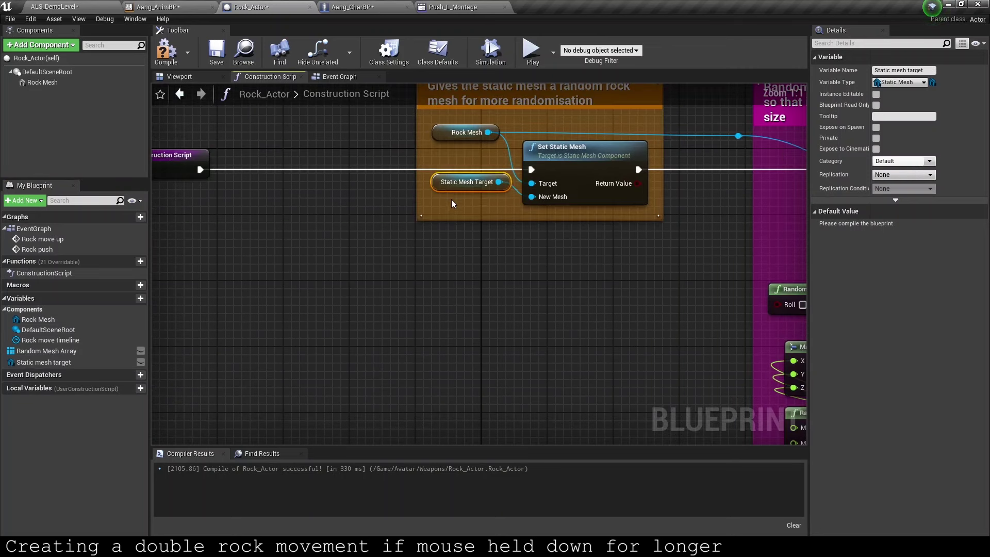
{"action": "left_click", "coordinate": [876, 94]}
{"action": "left_click", "coordinate": [876, 127]}
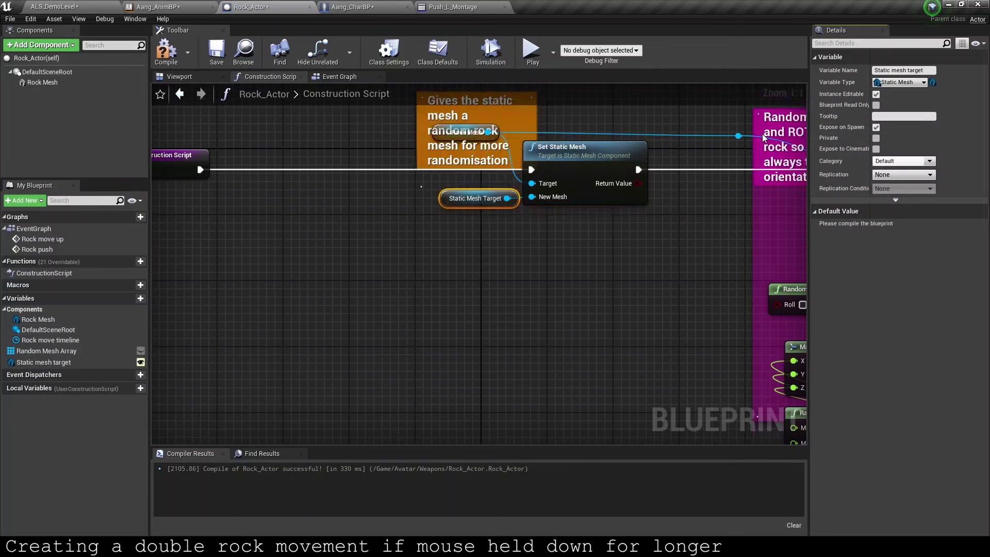
{"action": "left_click", "coordinate": [167, 51]}
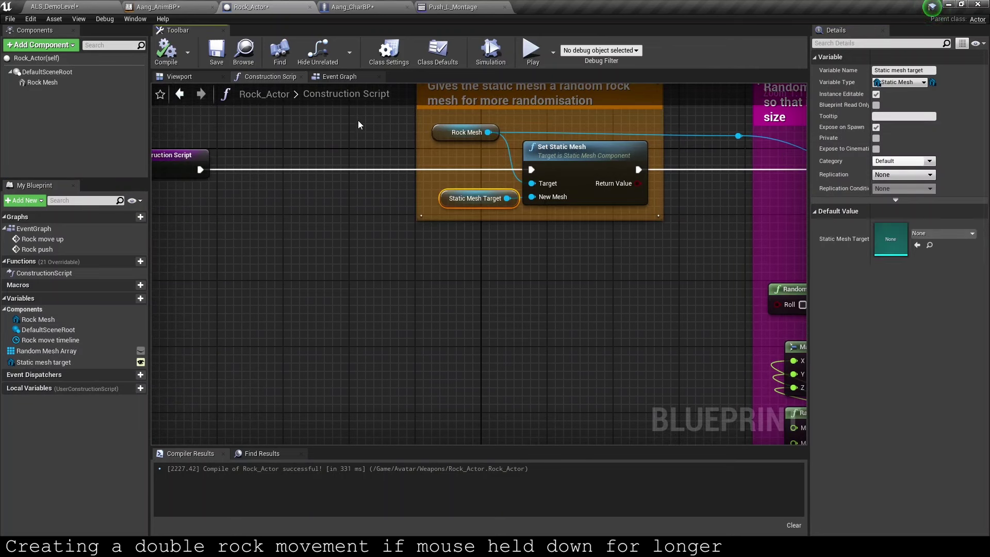
{"action": "left_click", "coordinate": [366, 13]}
Step: Refresh SpawnActor and plug Rock Mesh To Use into its Static Mesh Target pin
{"action": "right_click", "coordinate": [602, 277]}
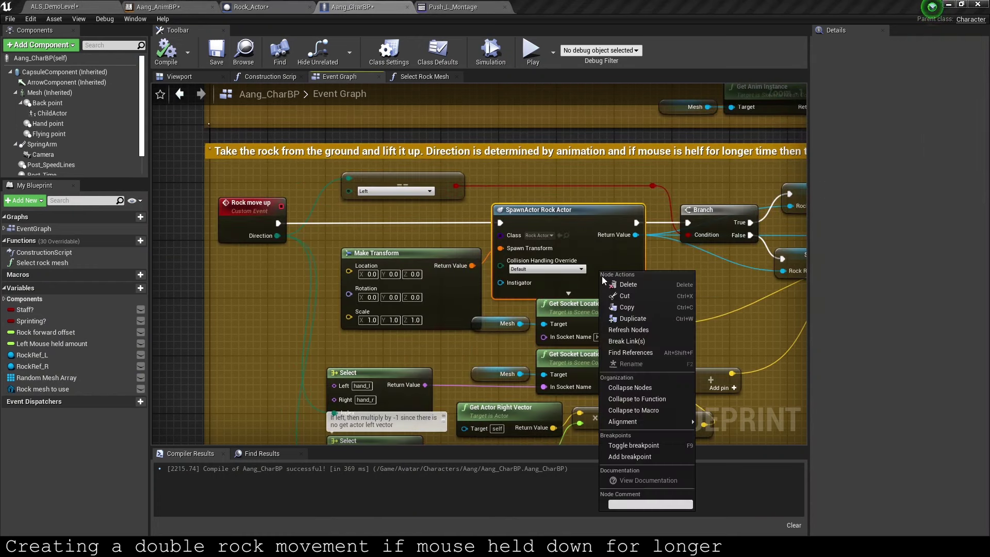
{"action": "left_click", "coordinate": [620, 330]}
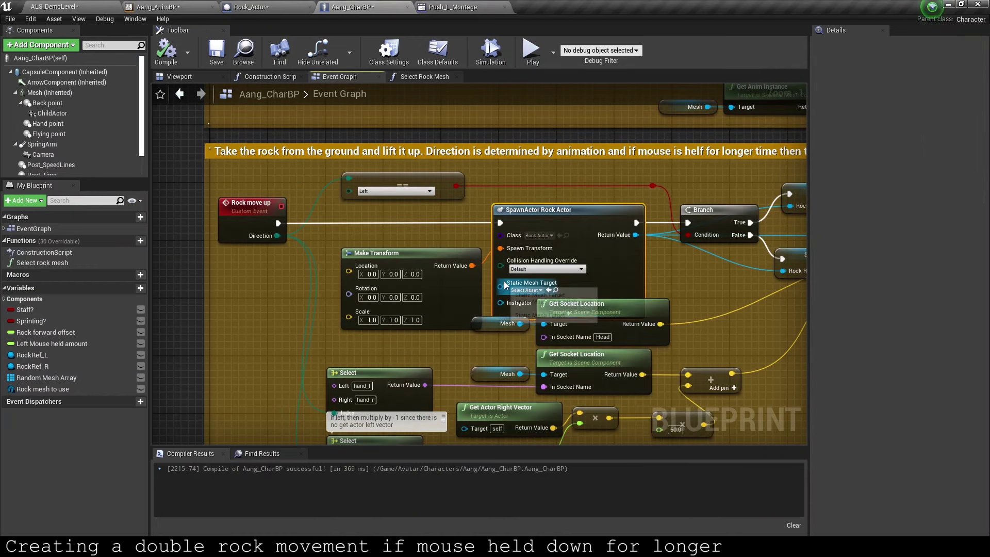
{"action": "left_click_drag", "start_coordinate": [475, 299], "coordinate": [459, 298]}
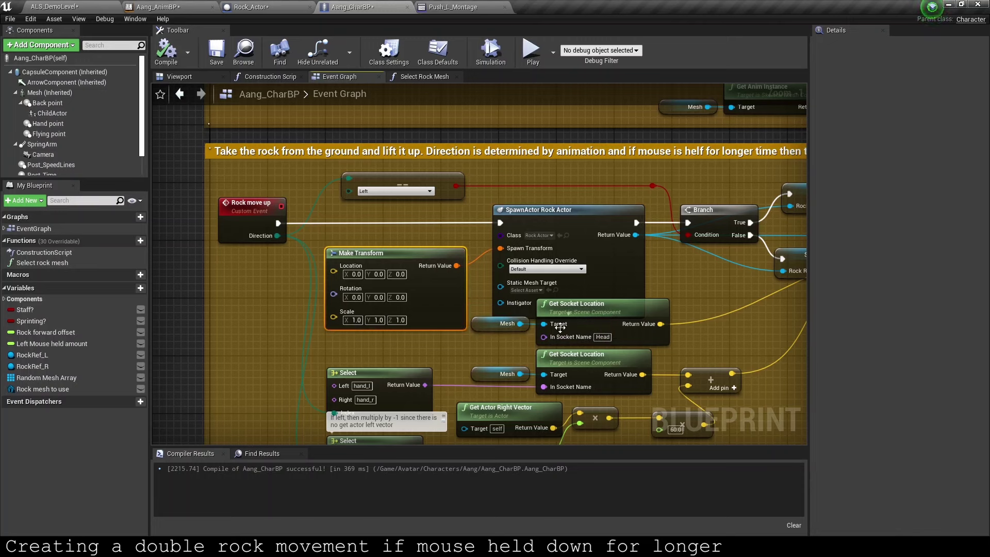
{"action": "scroll", "coordinate": [485, 245], "scroll_direction": "down", "scroll_amount": 2}
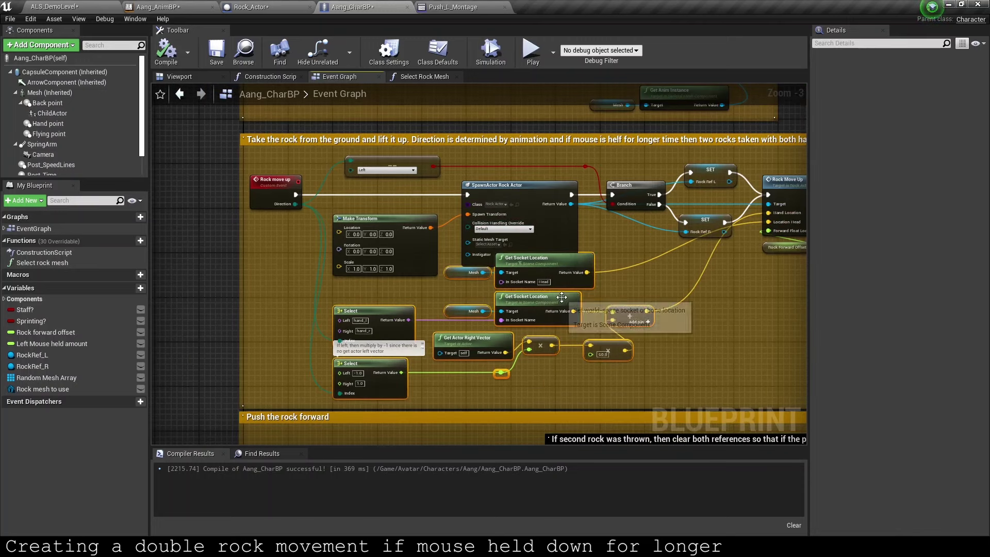
{"action": "scroll", "coordinate": [385, 242], "scroll_direction": "down", "scroll_amount": 3}
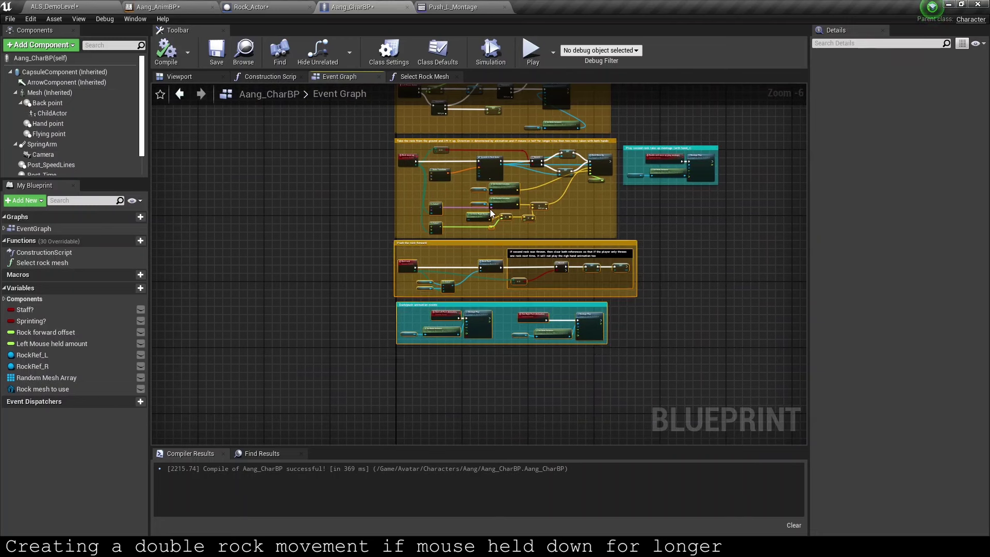
{"action": "scroll", "coordinate": [480, 195], "scroll_direction": "up", "scroll_amount": 3}
{"action": "right_click_drag", "start_coordinate": [481, 193], "coordinate": [479, 266]}
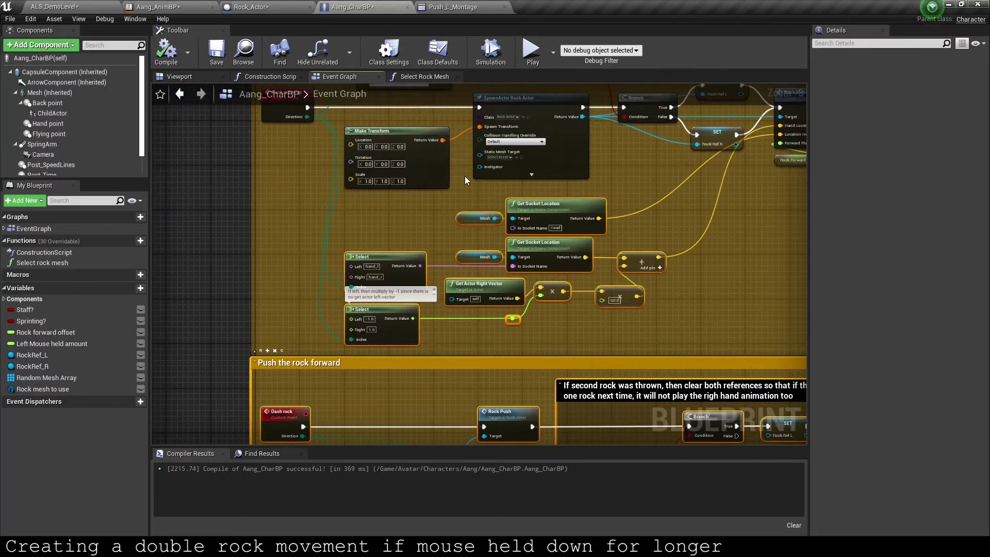
{"action": "scroll", "coordinate": [375, 296], "scroll_direction": "up", "scroll_amount": 1}
{"action": "left_click_drag", "start_coordinate": [42, 389], "coordinate": [483, 235]}
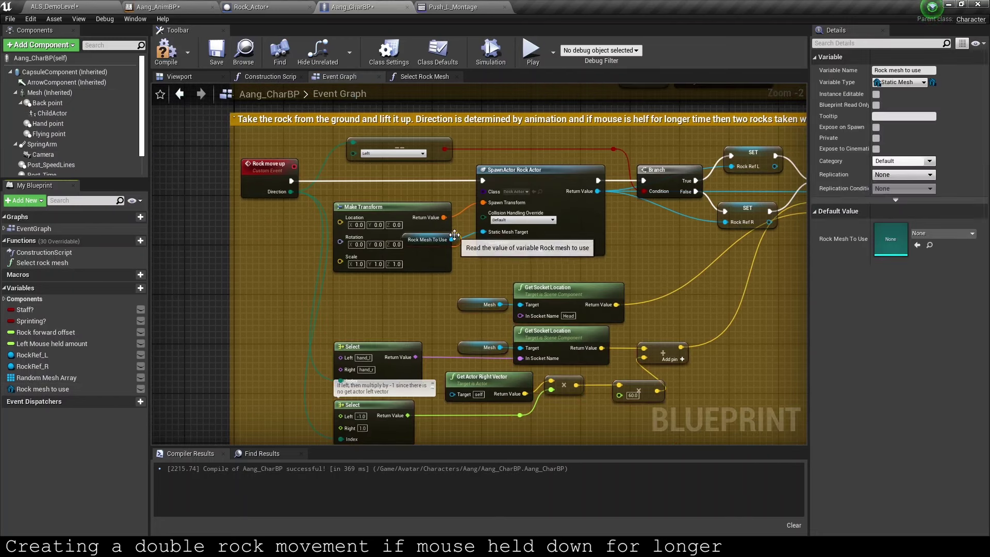
Step: Playtest, then change the right-vector multiplier from 60 to 100 and playtest again
{"action": "left_click", "coordinate": [533, 52]}
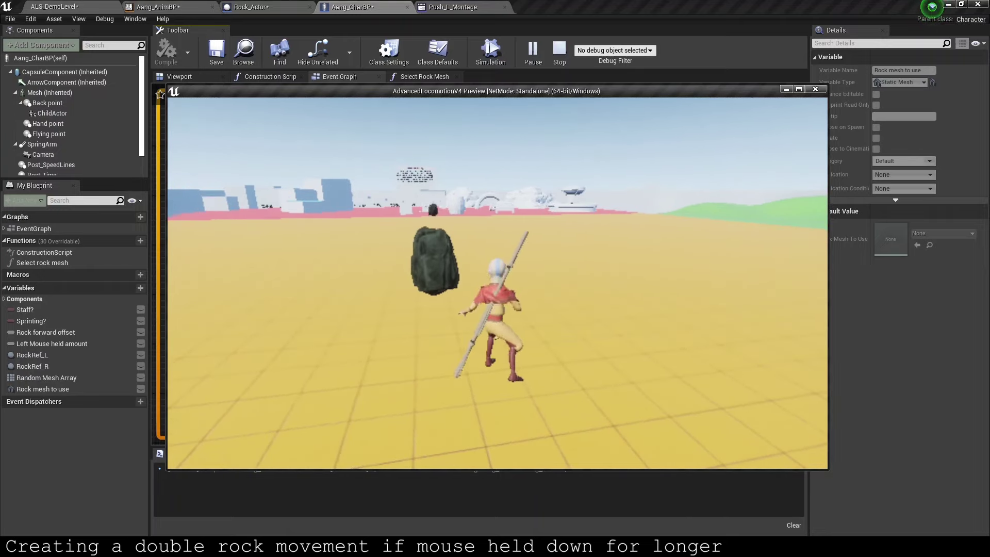
{"action": "key", "text": "Escape"}
{"action": "right_click_drag", "start_coordinate": [423, 353], "coordinate": [405, 304]}
{"action": "scroll", "coordinate": [406, 304], "scroll_direction": "up", "scroll_amount": 4}
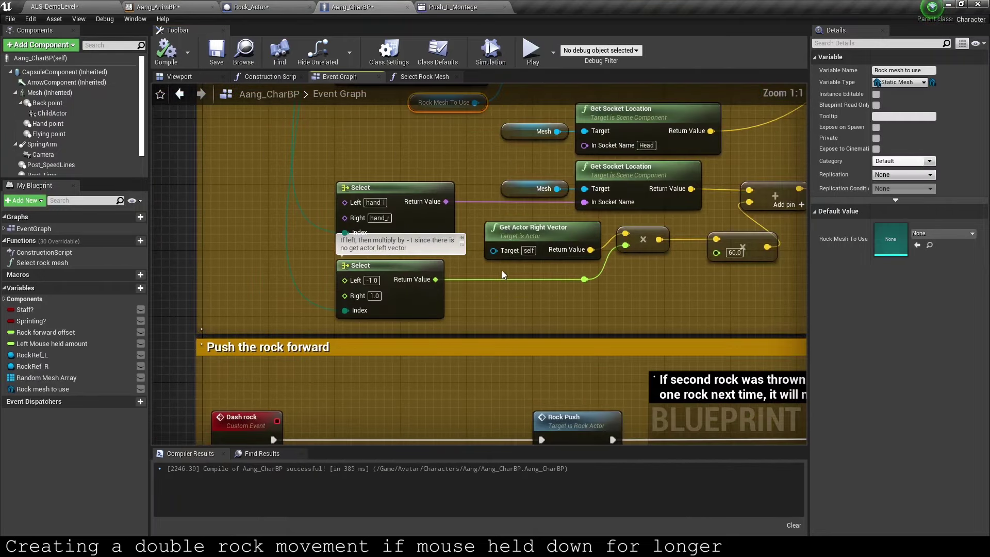
{"action": "right_click_drag", "start_coordinate": [676, 246], "coordinate": [509, 246]}
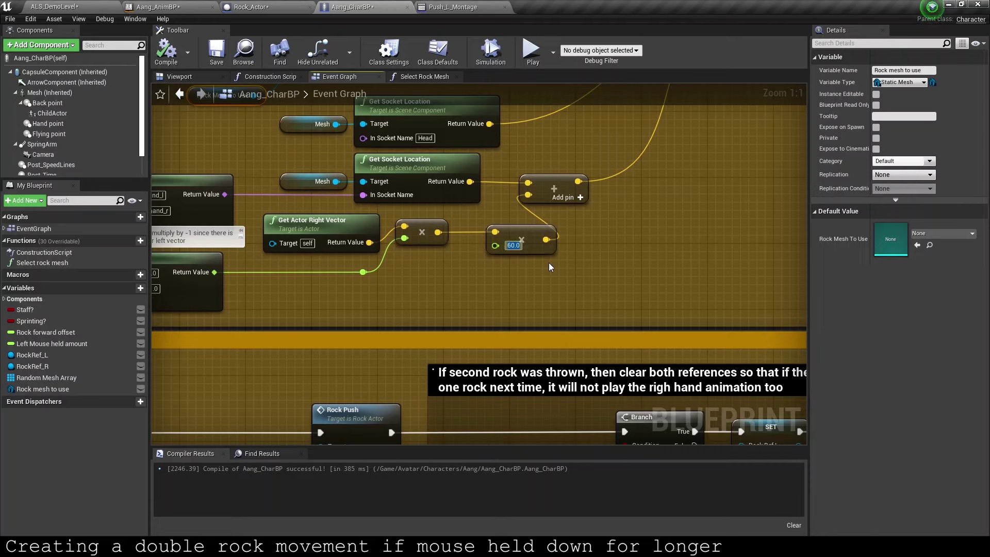
{"action": "type", "text": "100"}
{"action": "key", "text": "Return"}
{"action": "left_click", "coordinate": [523, 59]}
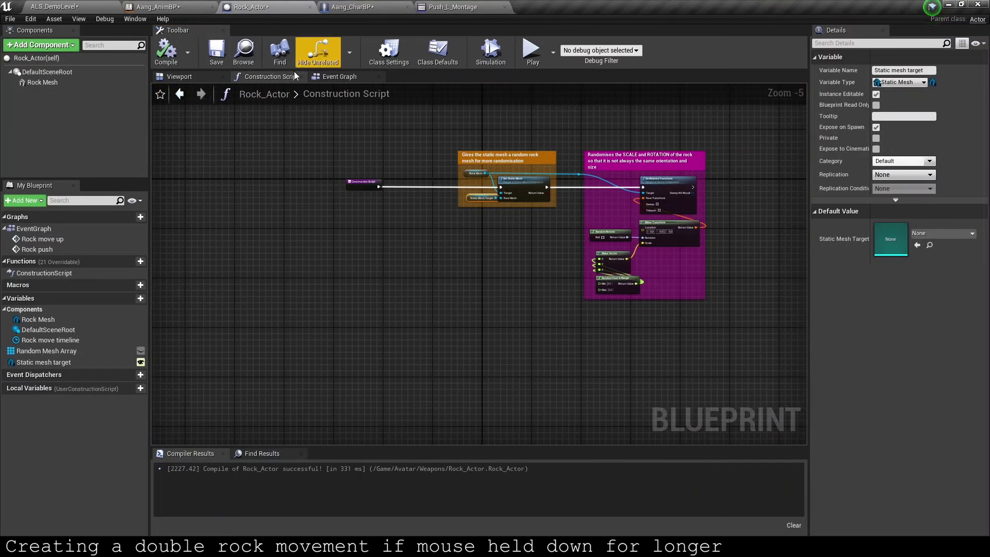
Step: Set the Mass Override to 16 kg in Rock_Actor's Event Graph and playtest
{"action": "left_click", "coordinate": [336, 77]}
{"action": "scroll", "coordinate": [463, 210], "scroll_direction": "up", "scroll_amount": 5}
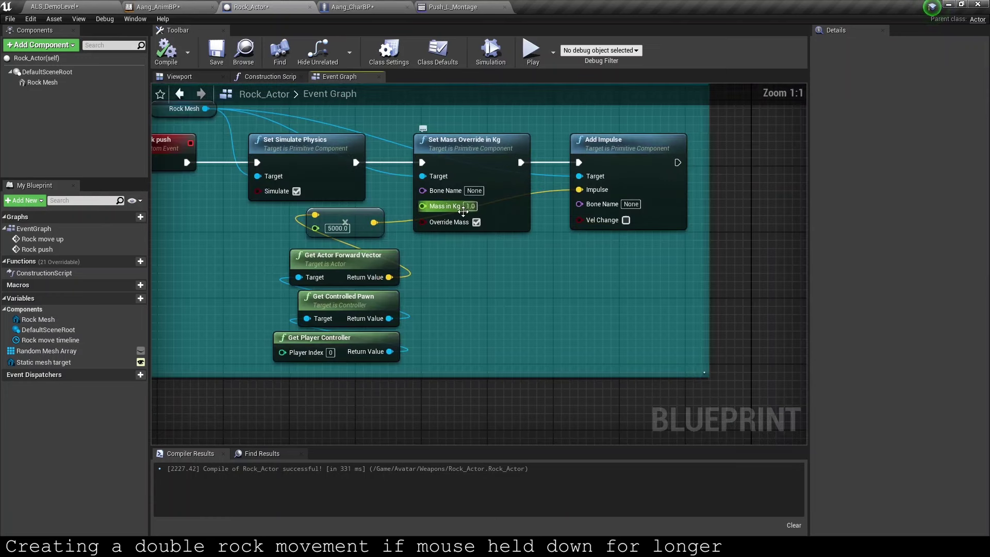
{"action": "left_click_drag", "start_coordinate": [463, 210], "coordinate": [481, 205]}
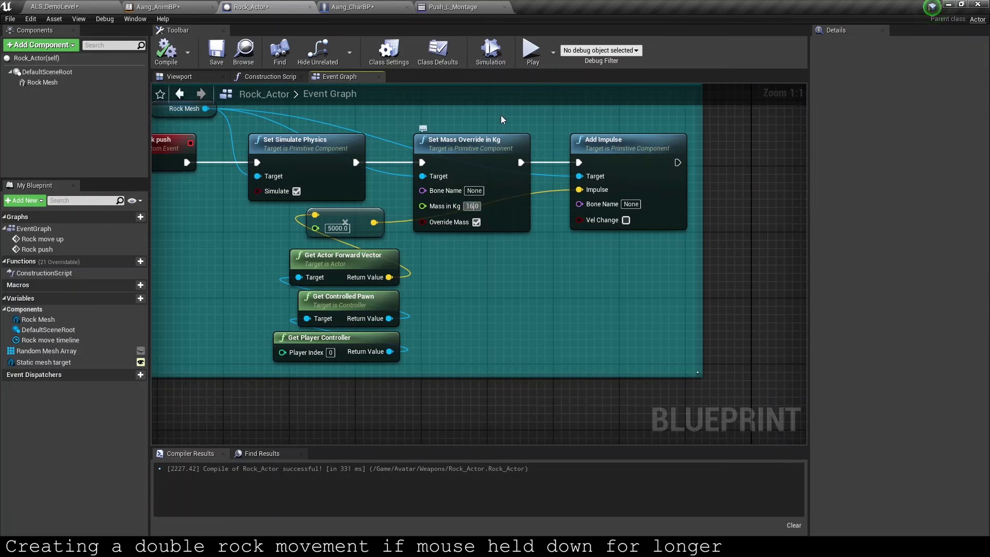
{"action": "key", "text": "alt+p"}
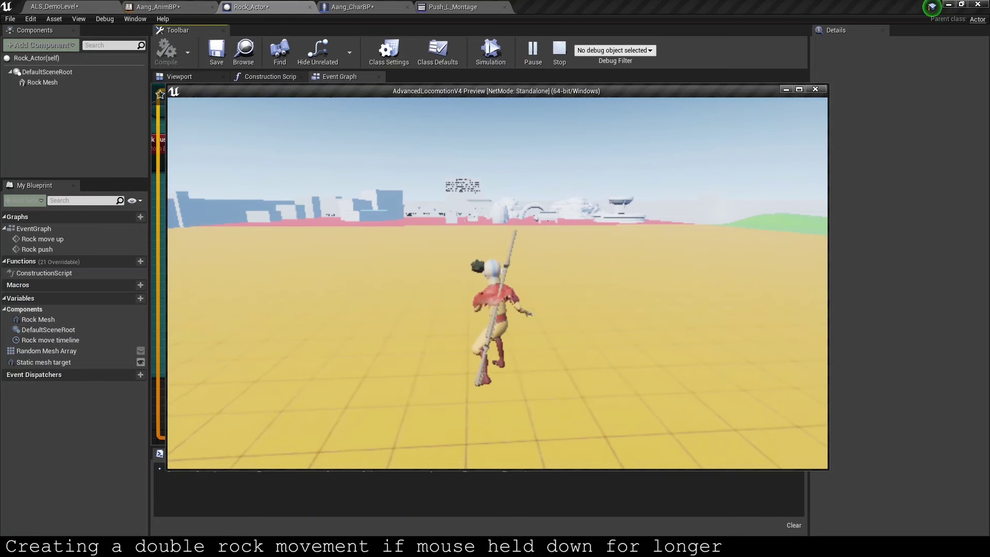
{"action": "key", "text": "Escape"}
Step: Lower the mass to 2.0 kg and playtest lifting two rocks
{"action": "left_click_drag", "start_coordinate": [478, 209], "coordinate": [465, 209]}
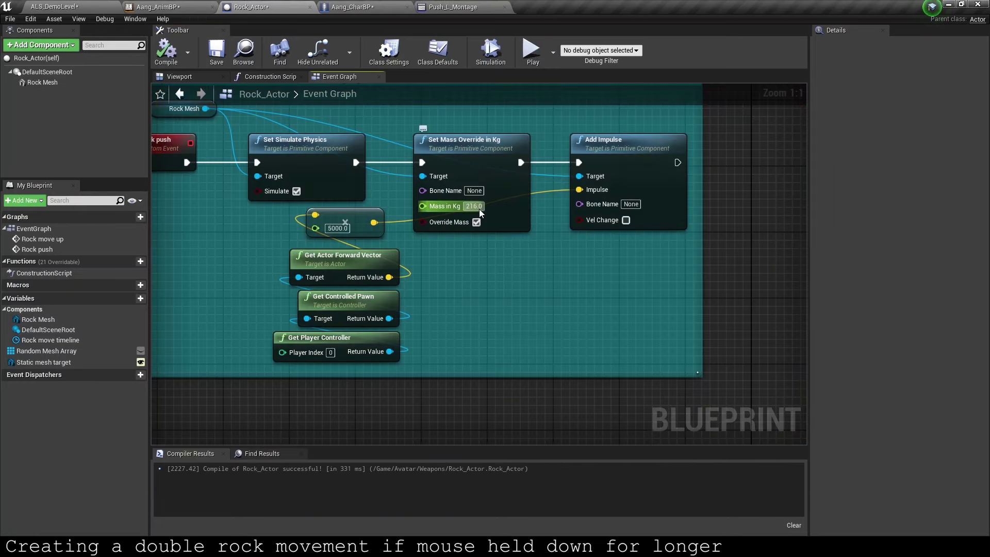
{"action": "type", "text": "2"}
{"action": "left_click", "coordinate": [533, 51]}
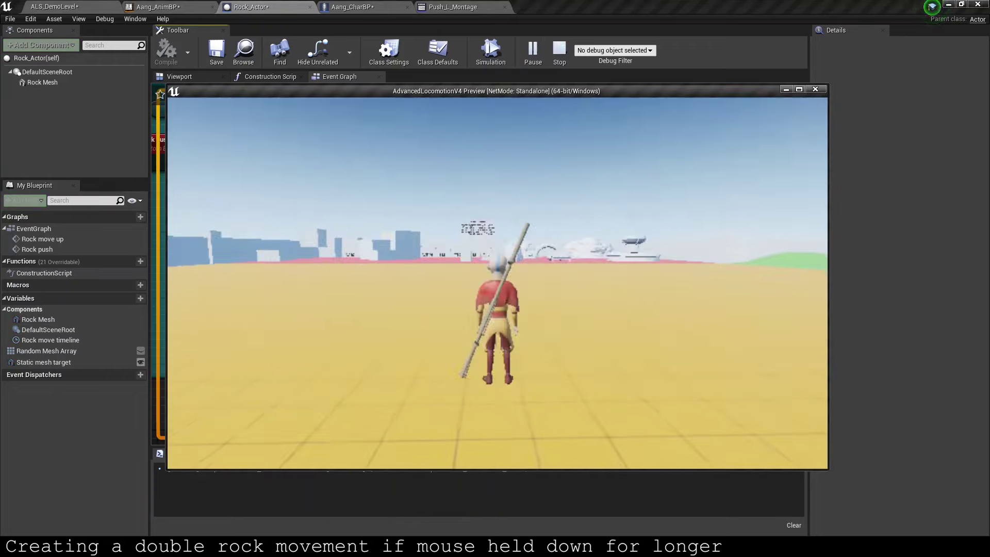
{"action": "key", "text": "w"}
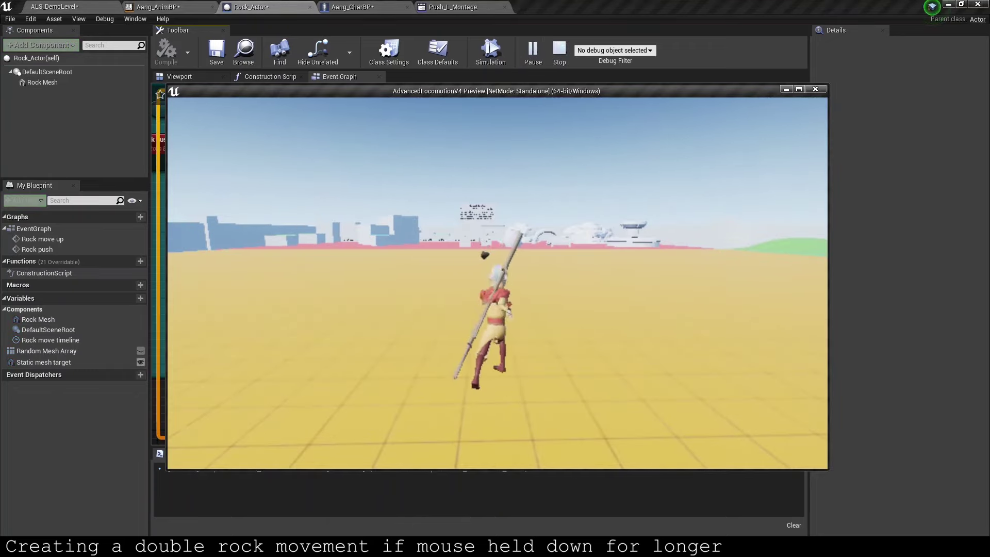
{"action": "left_click", "coordinate": [498, 283]}
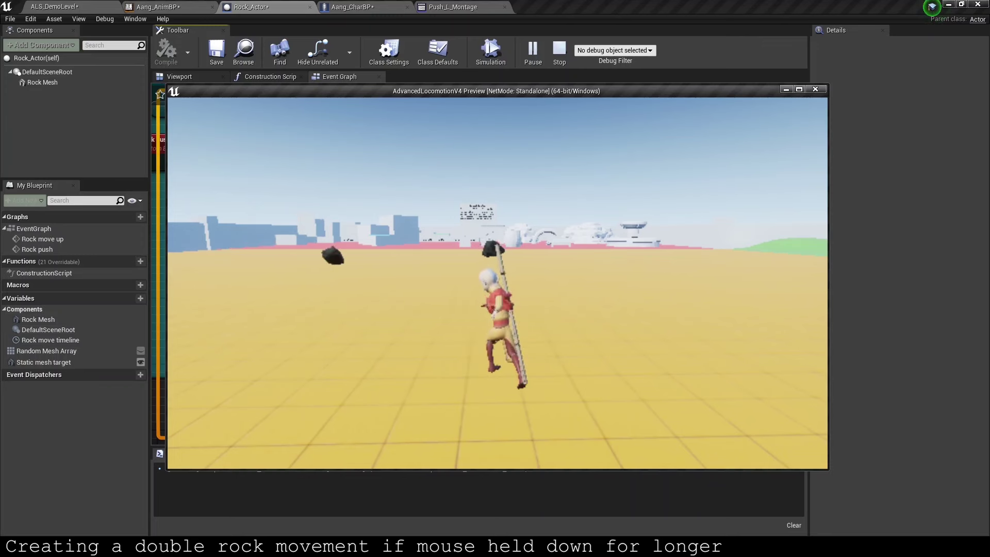
{"action": "key", "text": "Escape"}
Step: Print the rock mesh's Get Mass value during a playtest to check it
{"action": "right_click_drag", "start_coordinate": [370, 193], "coordinate": [410, 251]}
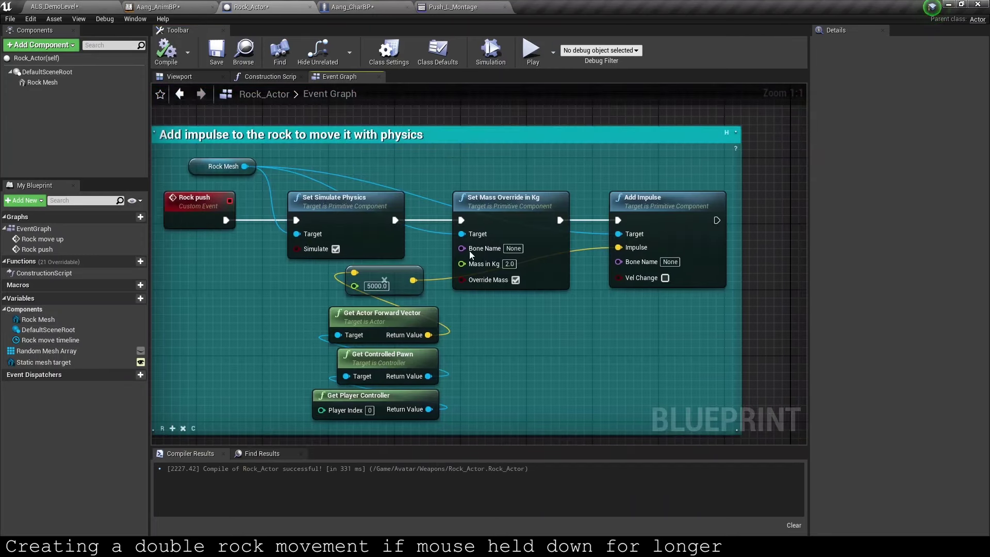
{"action": "left_click_drag", "start_coordinate": [396, 220], "coordinate": [503, 305]}
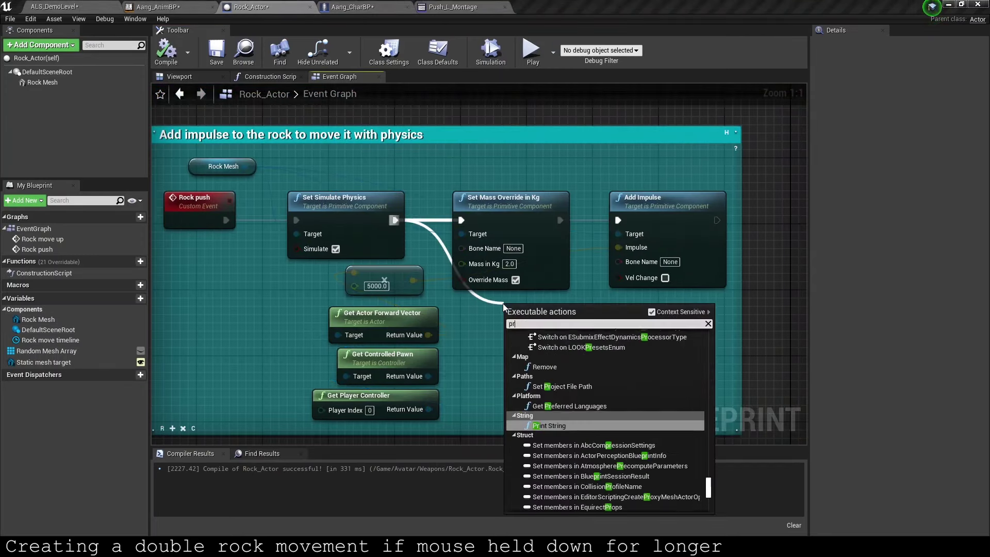
{"action": "type", "text": "print"}
{"action": "key", "text": "Return"}
{"action": "left_click", "coordinate": [581, 328], "text": "alt"}
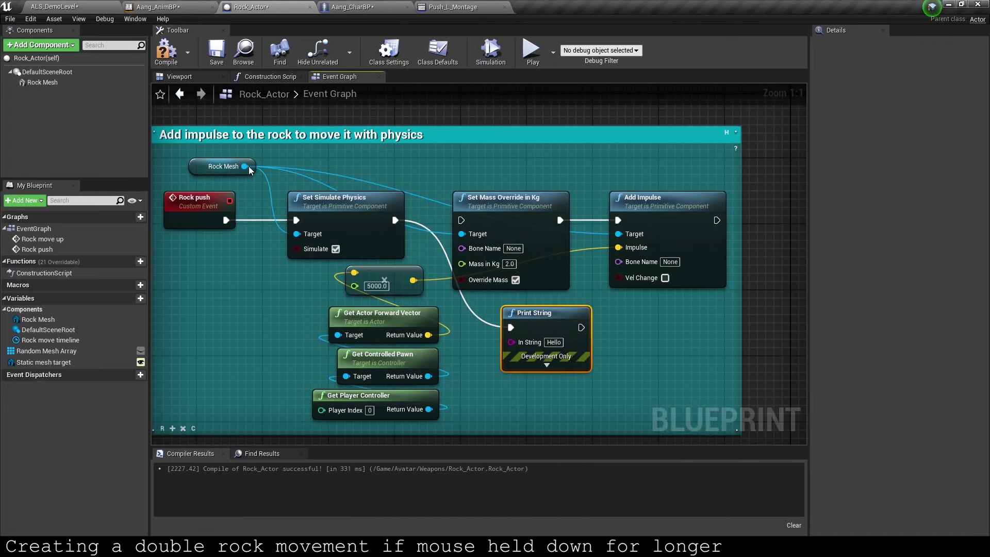
{"action": "left_click_drag", "start_coordinate": [246, 167], "coordinate": [484, 395]}
{"action": "type", "text": "get mass"}
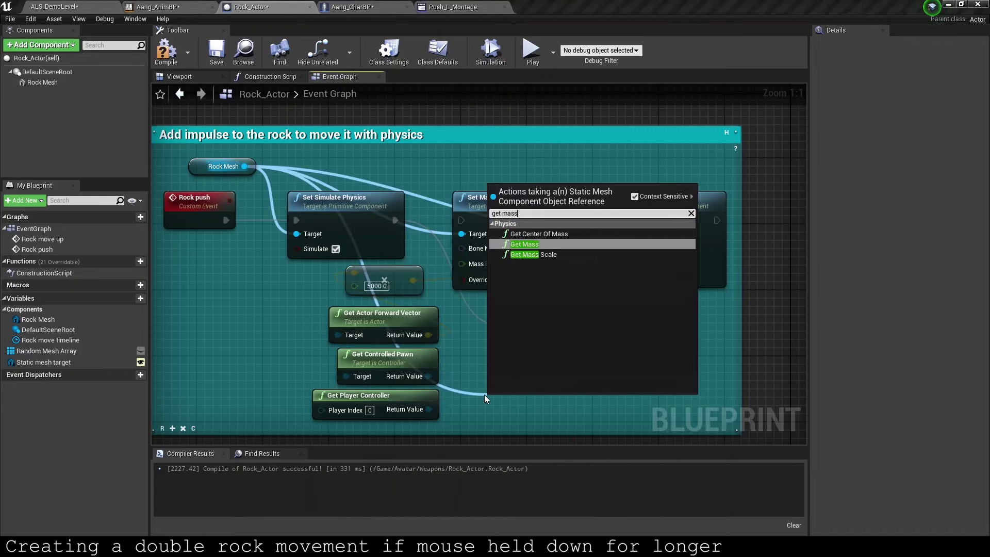
{"action": "key", "text": "Return"}
{"action": "right_click_drag", "start_coordinate": [485, 395], "coordinate": [448, 329]}
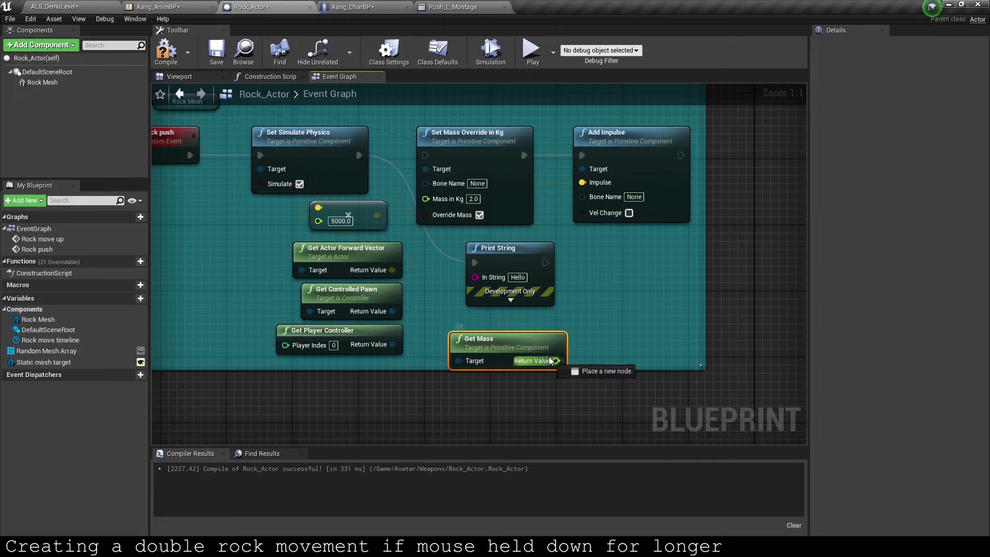
{"action": "left_click_drag", "start_coordinate": [555, 361], "coordinate": [495, 278]}
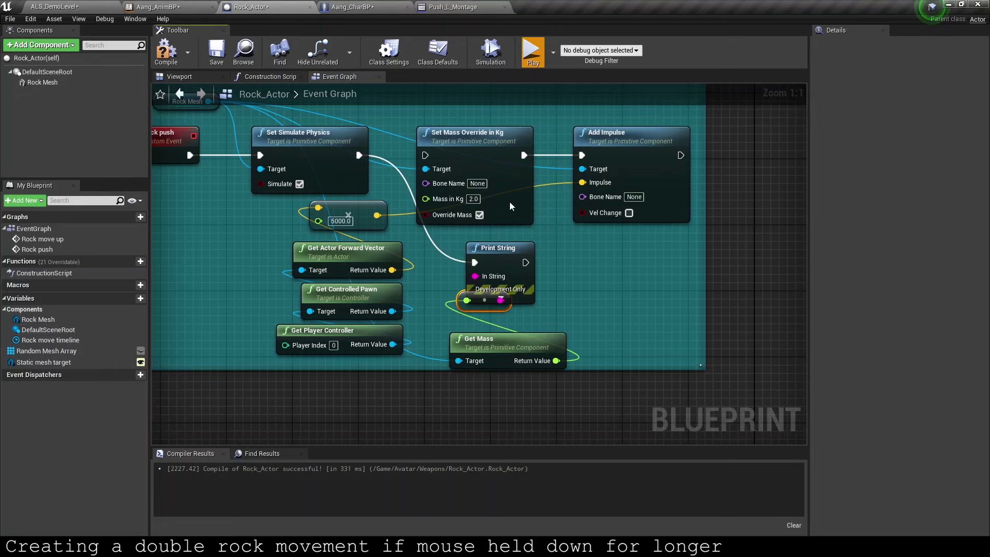
{"action": "key", "text": "alt+p"}
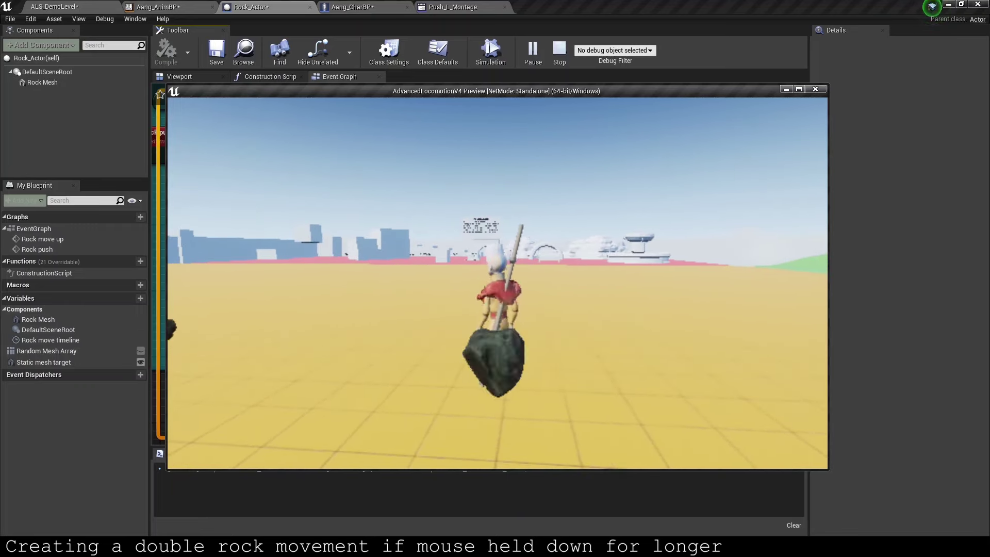
{"action": "key", "text": "Escape"}
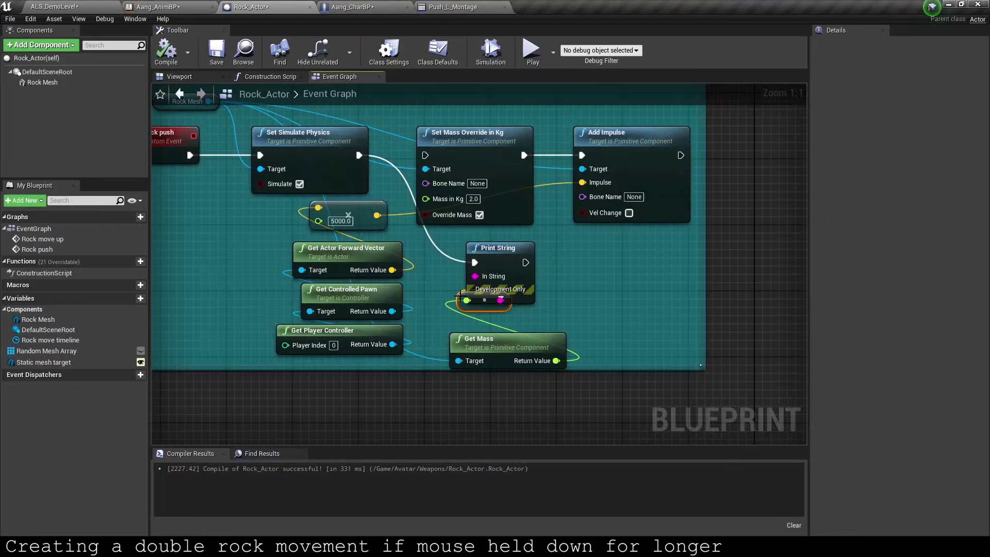
Step: Remove the debug print and divide the rock's mass by 1000
{"action": "key", "text": "Delete"}
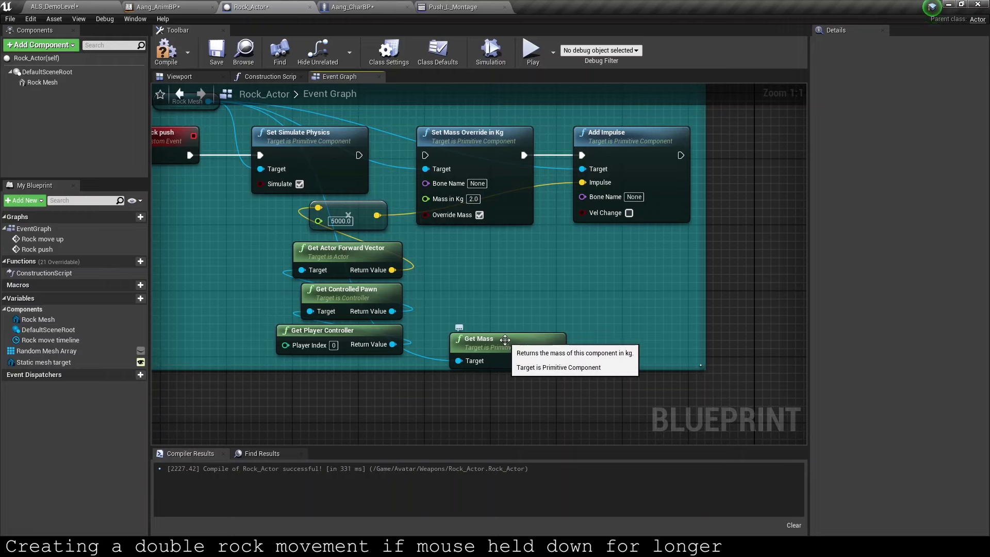
{"action": "left_click_drag", "start_coordinate": [502, 345], "coordinate": [511, 312]}
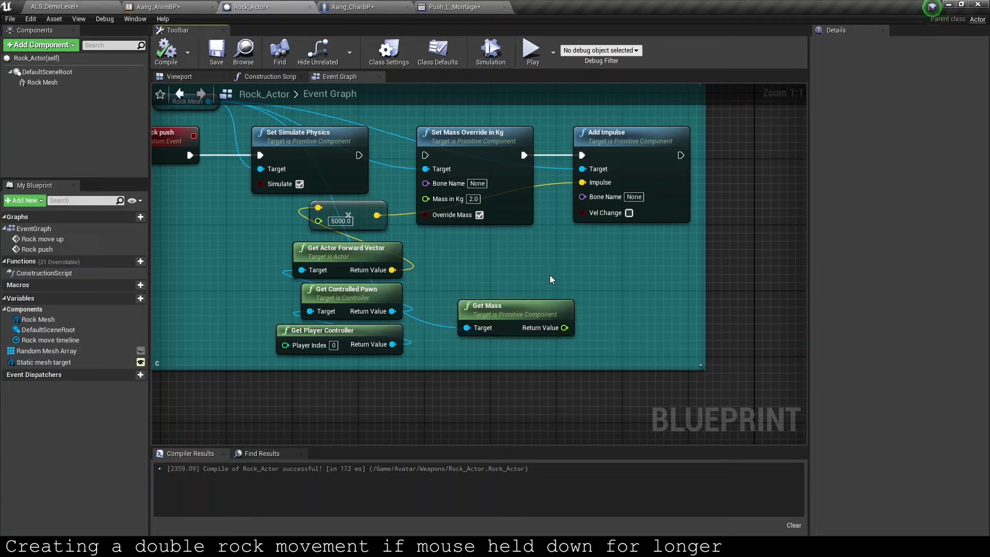
{"action": "mouse_move", "coordinate": [548, 320]}
{"action": "left_mouse_down"}
{"action": "mouse_move", "coordinate": [532, 271]}
{"action": "mouse_move", "coordinate": [494, 324]}
{"action": "left_mouse_up"}
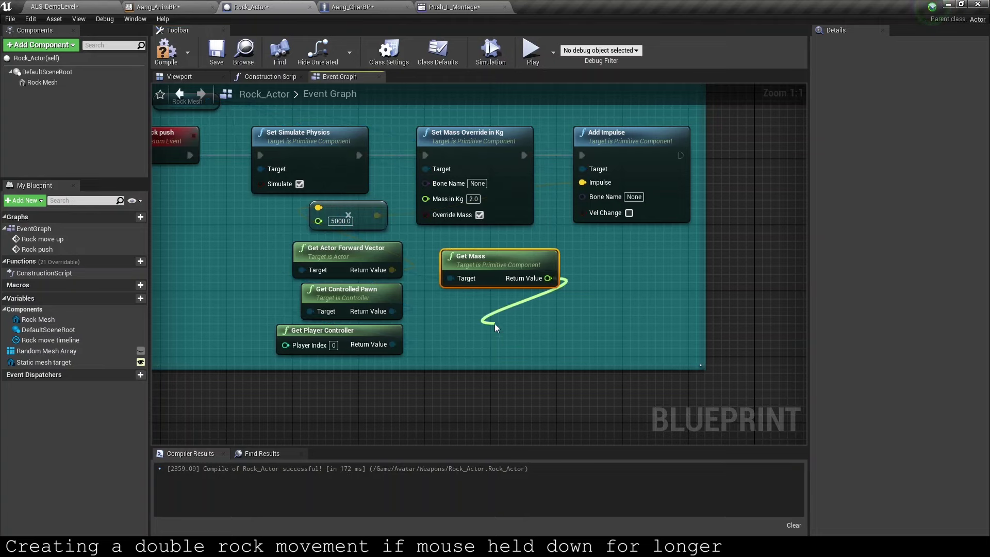
{"action": "type", "text": "/ float"}
{"action": "key", "text": "Return"}
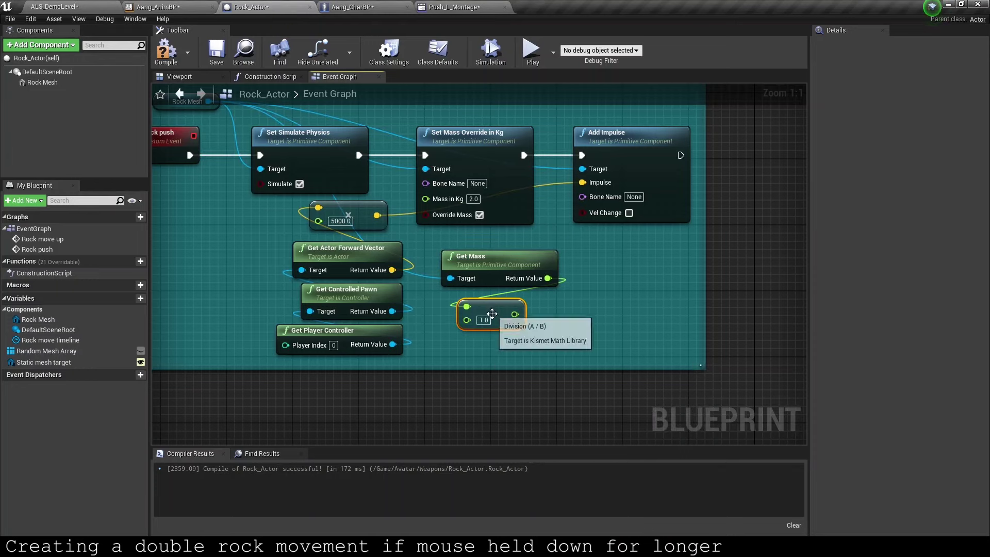
{"action": "left_click", "coordinate": [483, 320]}
{"action": "type", "text": "1000"}
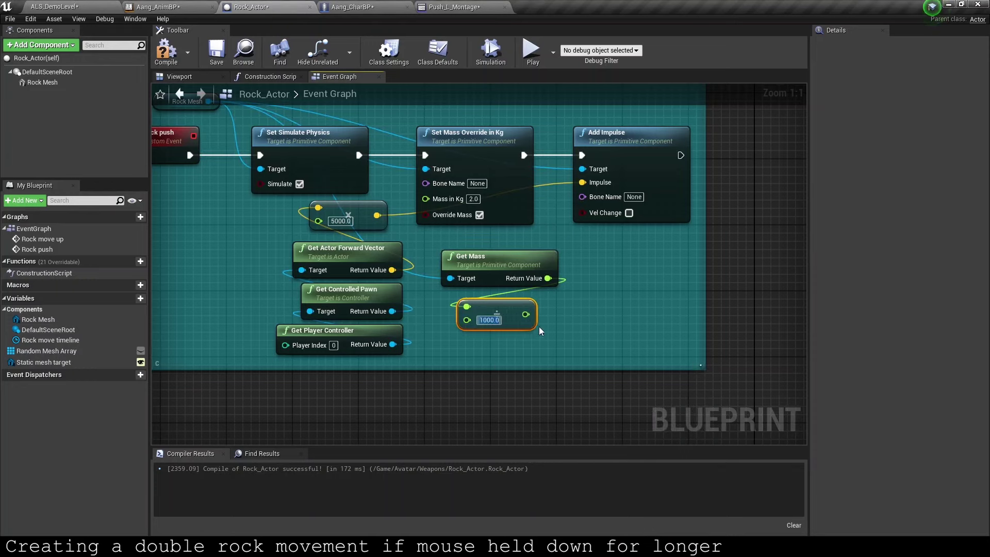
Step: Clamp the divided mass between 1 and 3 and feed it into Mass in Kg
{"action": "left_click_drag", "start_coordinate": [525, 314], "coordinate": [603, 318]}
{"action": "type", "text": "clamp"}
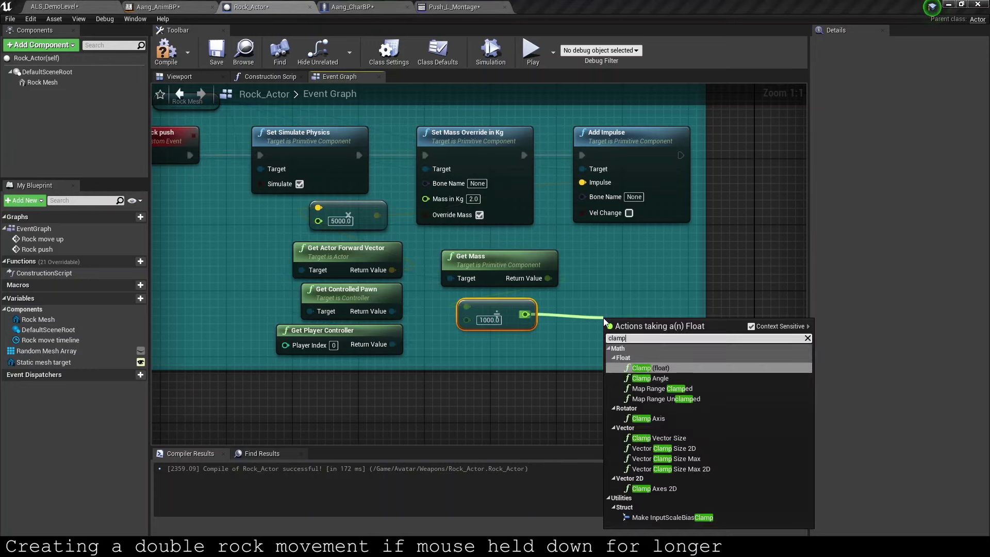
{"action": "key", "text": "Return"}
{"action": "left_click", "coordinate": [585, 334]}
{"action": "type", "text": "1"}
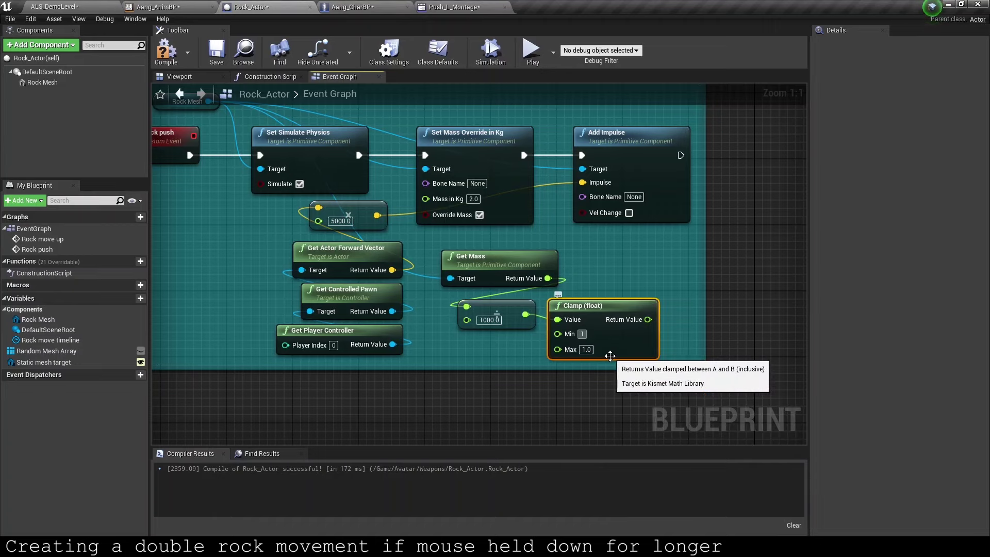
{"action": "left_click", "coordinate": [587, 349]}
{"action": "type", "text": "3"}
{"action": "left_click_drag", "start_coordinate": [647, 320], "coordinate": [426, 198]}
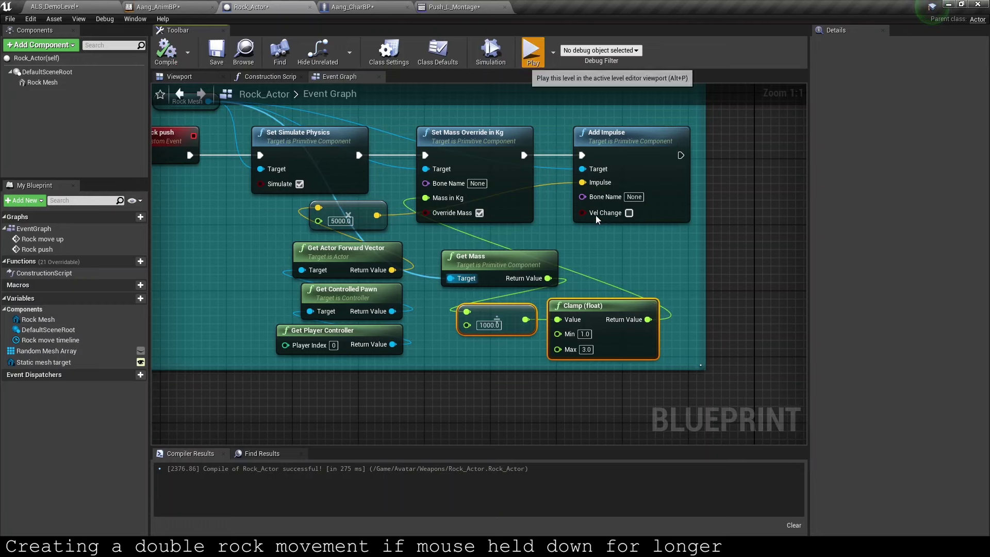
{"action": "left_click", "coordinate": [528, 55]}
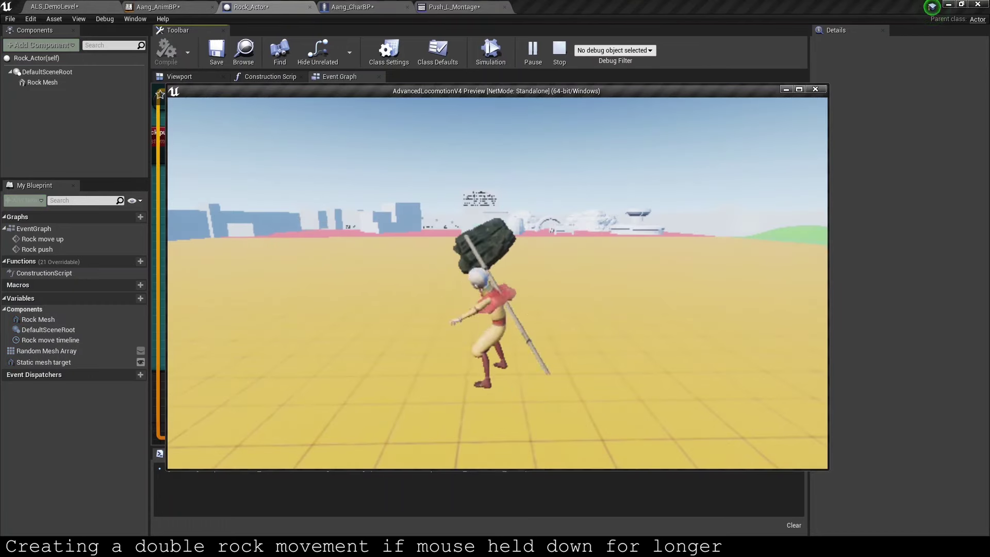
{"action": "key", "text": "Escape"}
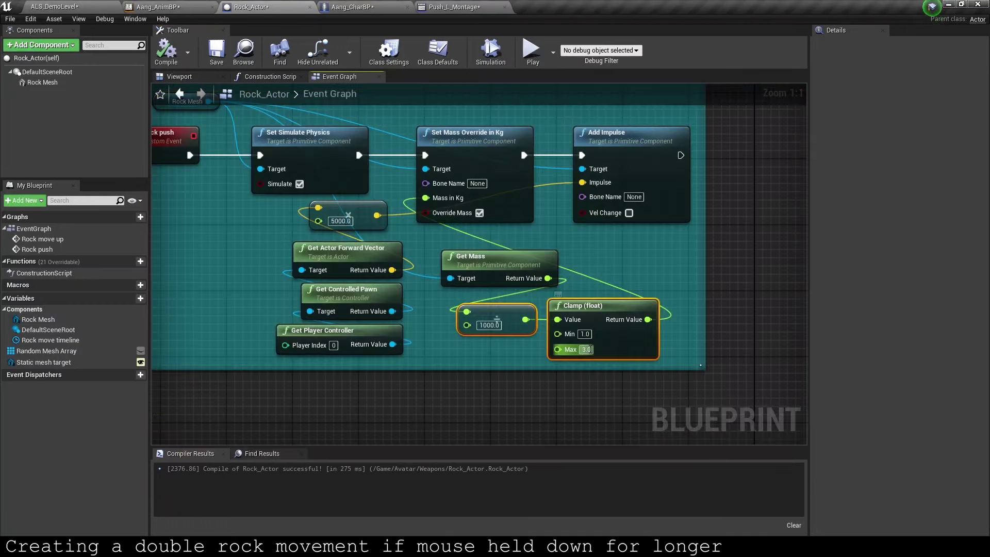
{"action": "left_click", "coordinate": [538, 46]}
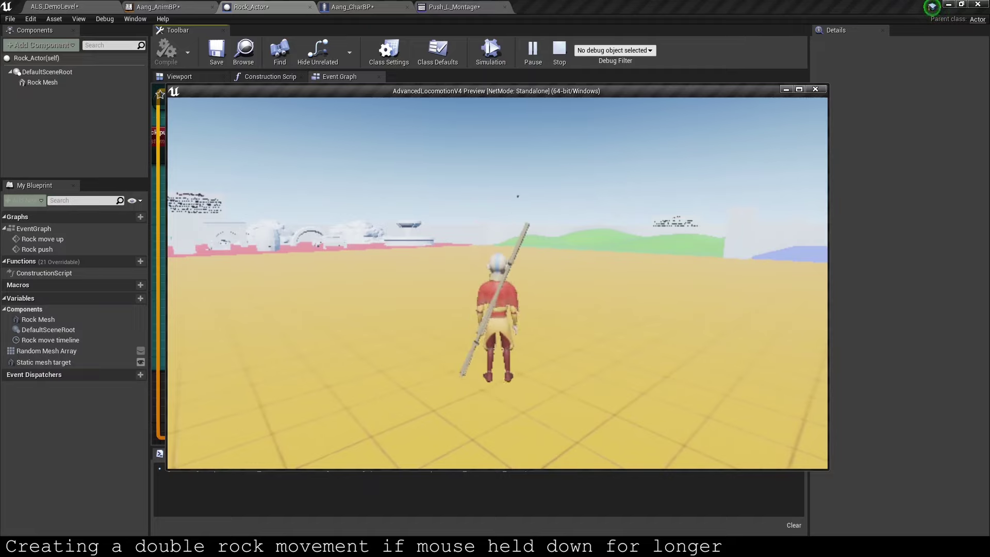
{"action": "key", "text": "w"}
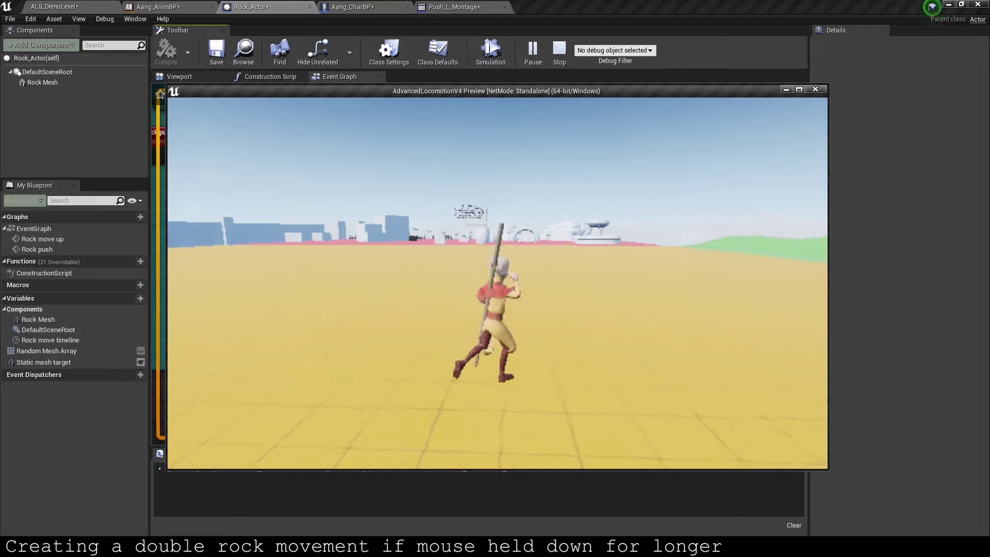
{"action": "key", "text": "space"}
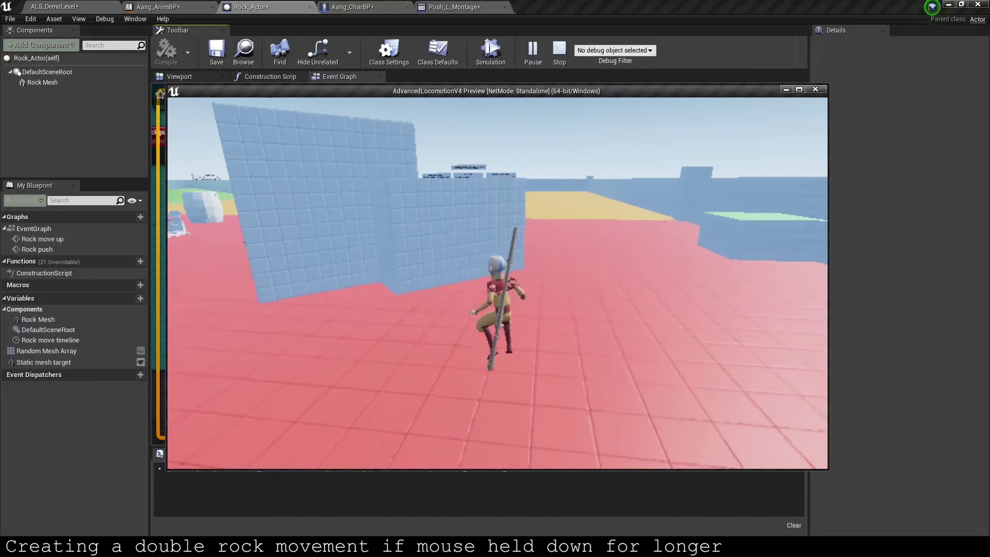
{"action": "key", "text": "Escape"}
{"action": "scroll", "coordinate": [462, 298], "scroll_direction": "down", "scroll_amount": 3}
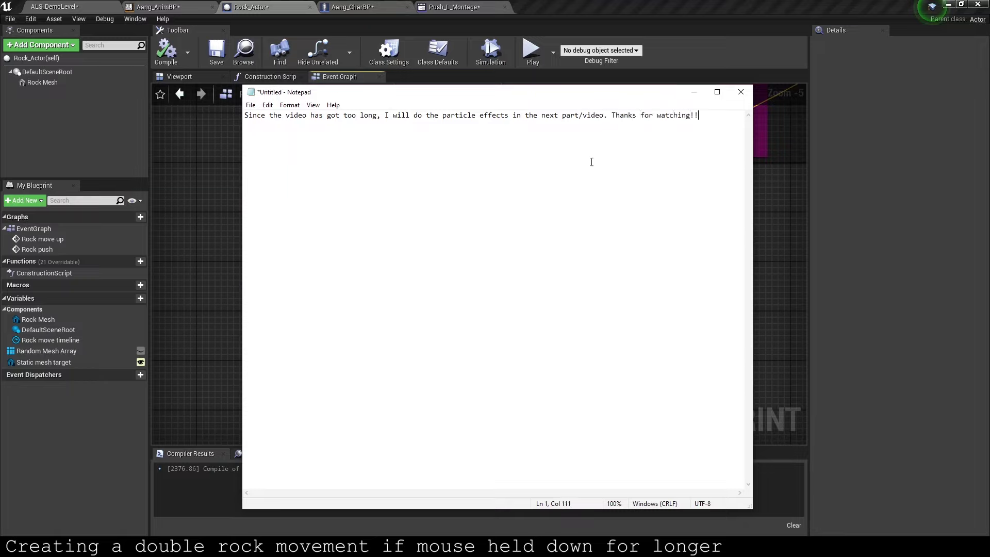
Step: Discard the Notepad note and close the Rock_Actor, Aang_CharBP, Aang_AnimBP and Push_L_Montage editors
{"action": "left_click", "coordinate": [741, 93]}
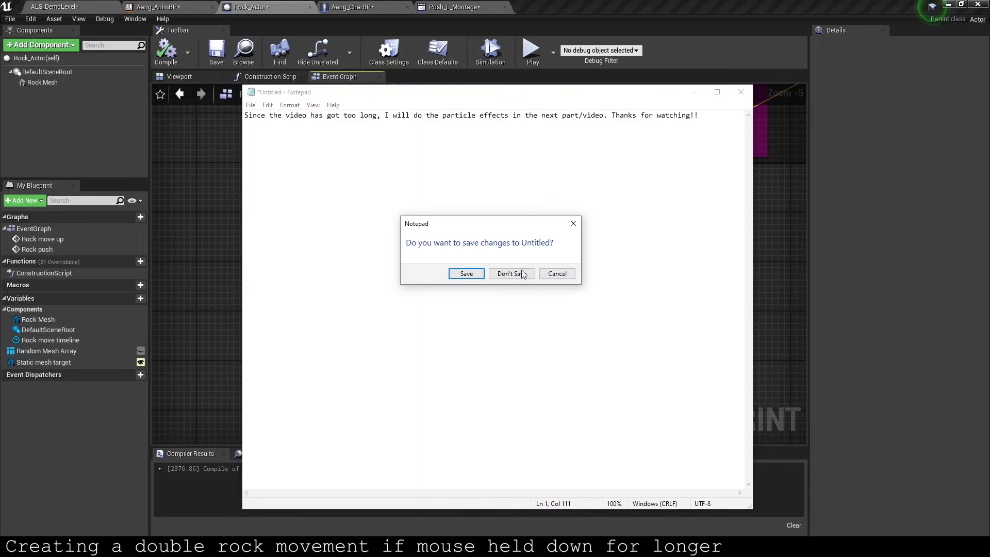
{"action": "left_click", "coordinate": [512, 274]}
{"action": "middle_click", "coordinate": [303, 5]}
{"action": "middle_click", "coordinate": [303, 6]}
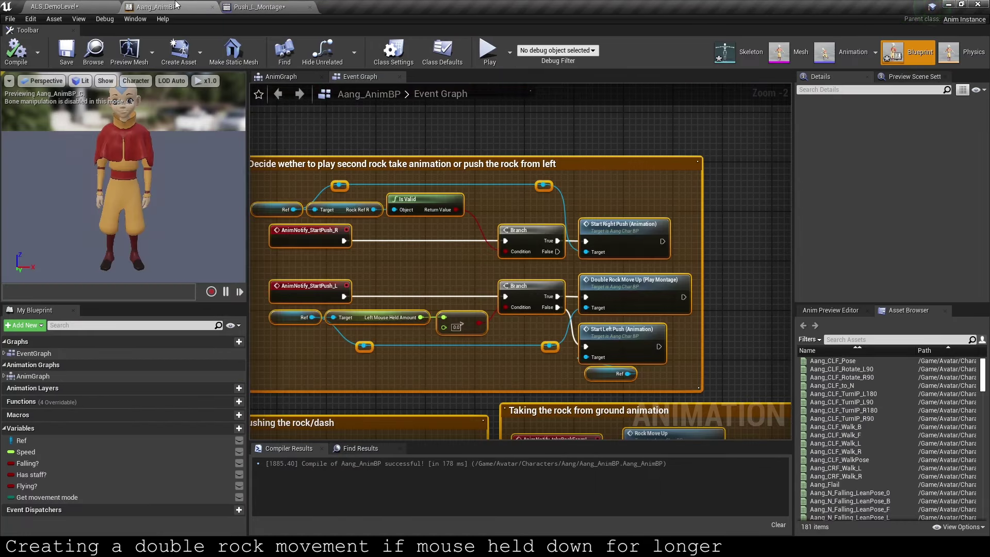
{"action": "middle_click", "coordinate": [186, 7]}
{"action": "middle_click", "coordinate": [186, 6]}
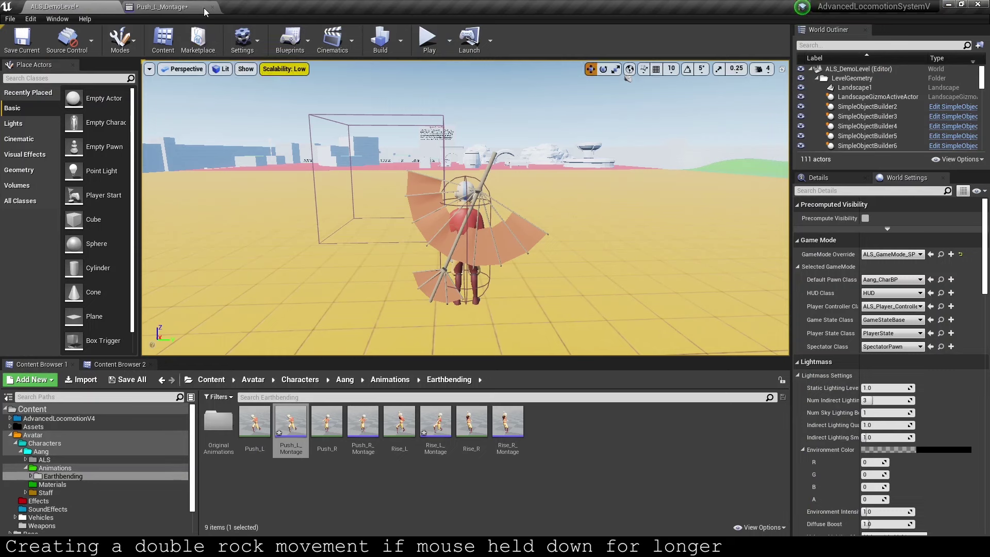
Step: Save all modified assets
{"action": "left_click", "coordinate": [122, 384]}
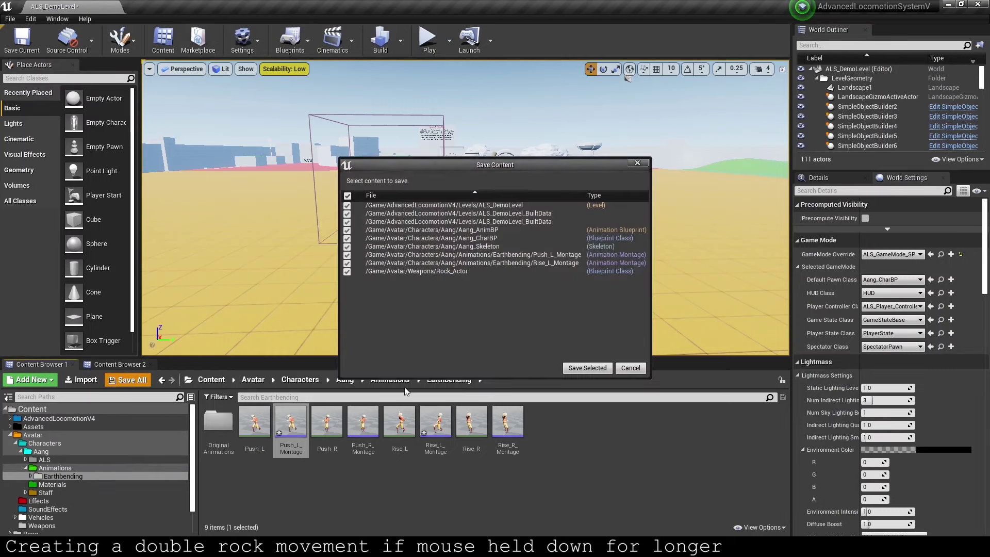
{"action": "key", "text": "Return"}
{"action": "left_click", "coordinate": [26, 468]}
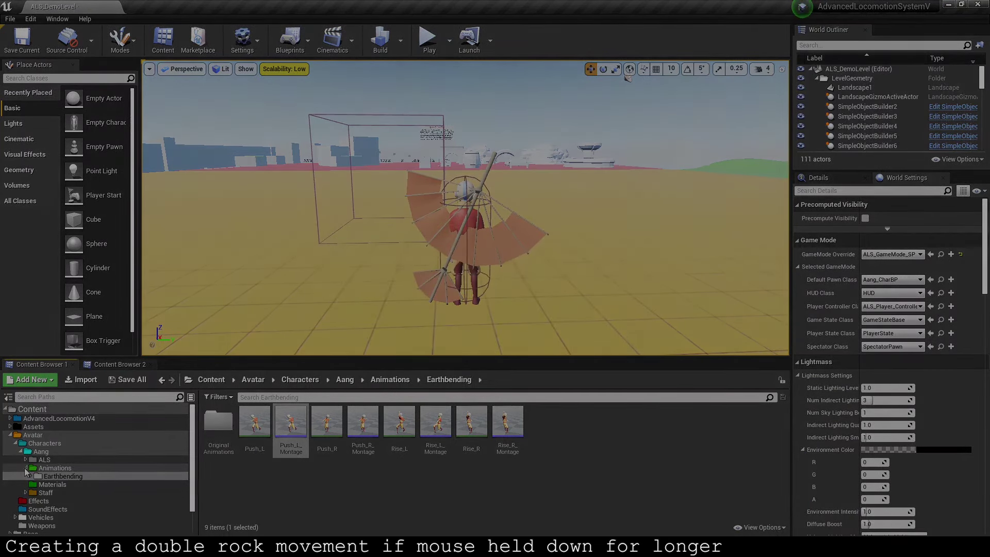